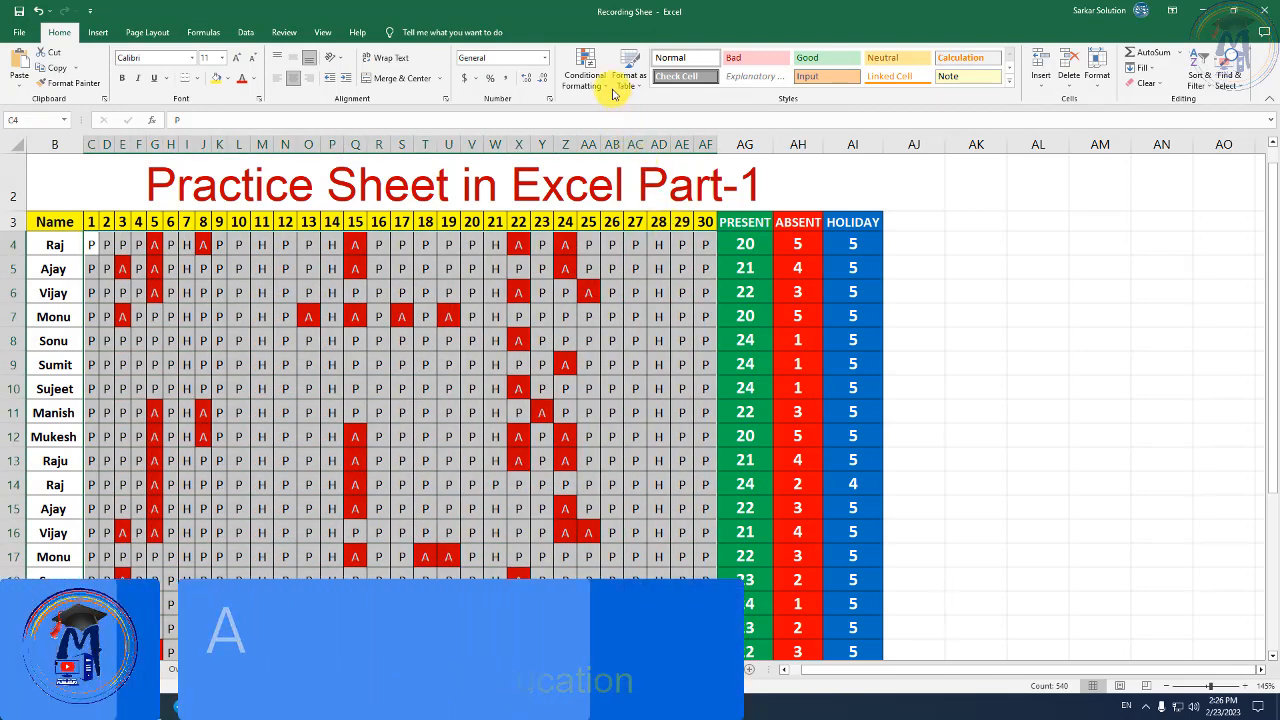
click(585, 72)
mouse_move(638, 210)
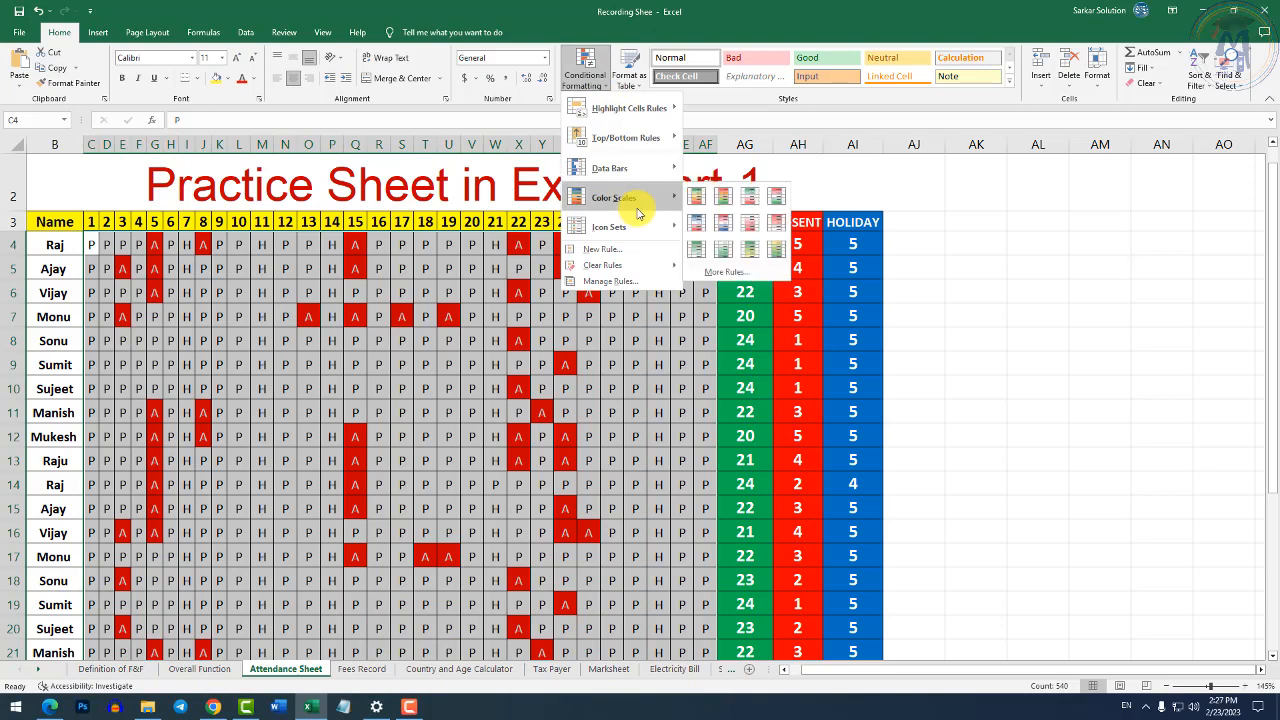
click(489, 443)
click(518, 290)
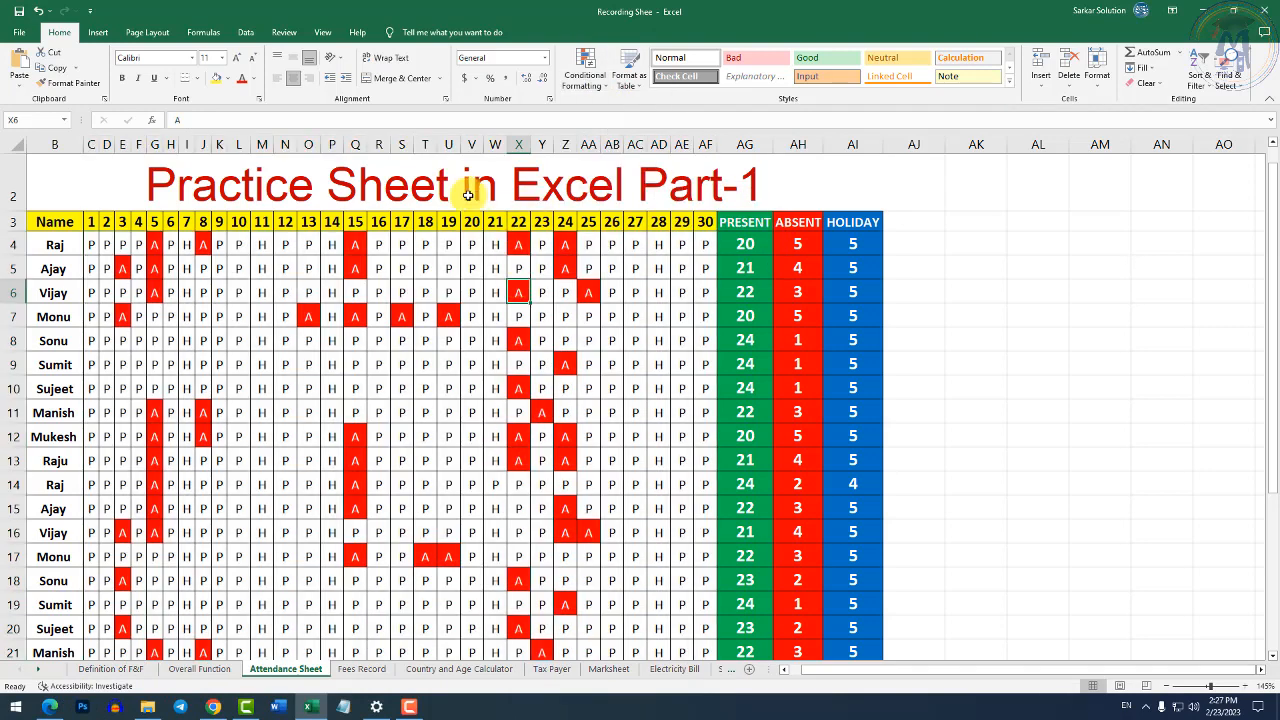
Review the Fees Record sheet and the Country and Age Calculator sheet, including the Answer formula in row 5.
click(362, 668)
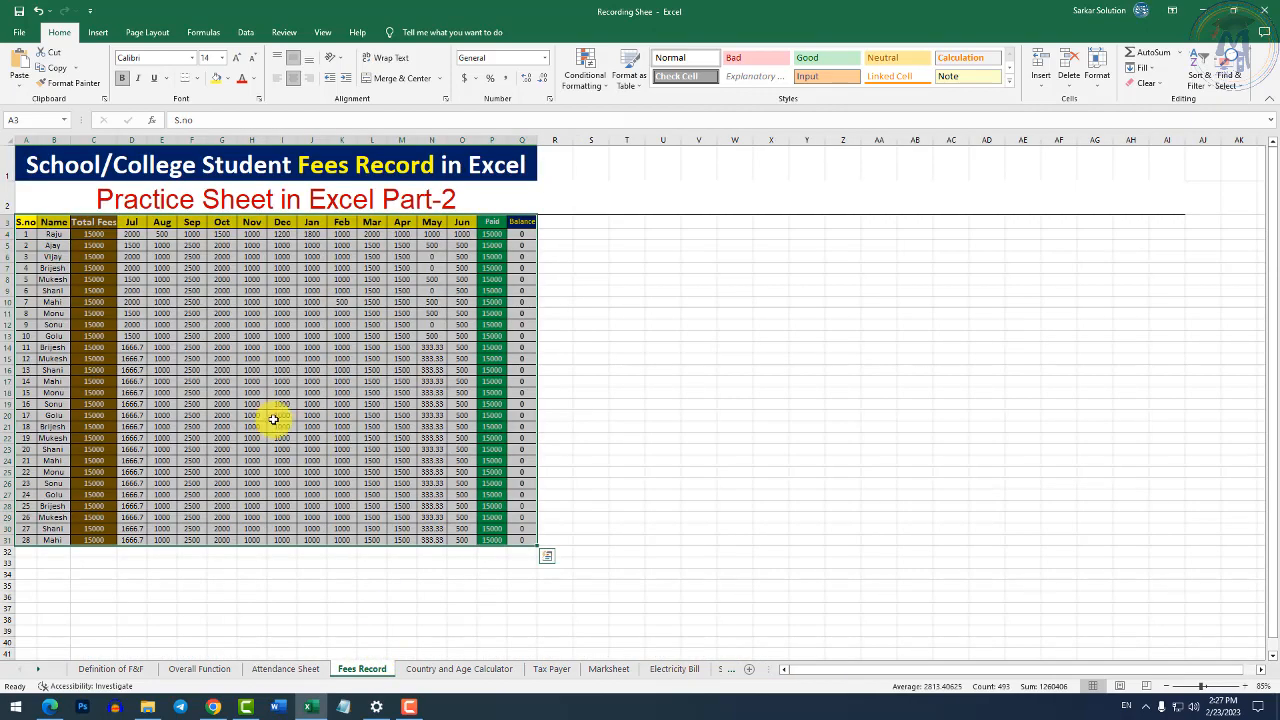
scroll(166, 351, up, 5)
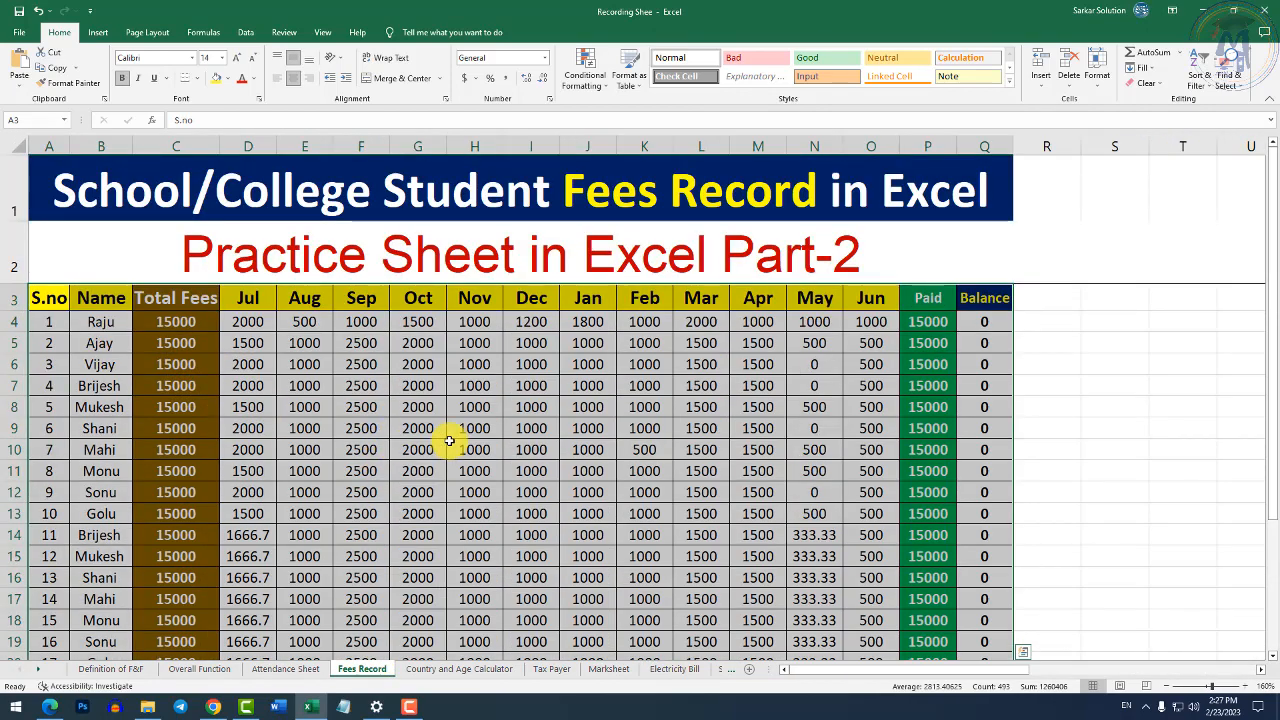
click(449, 441)
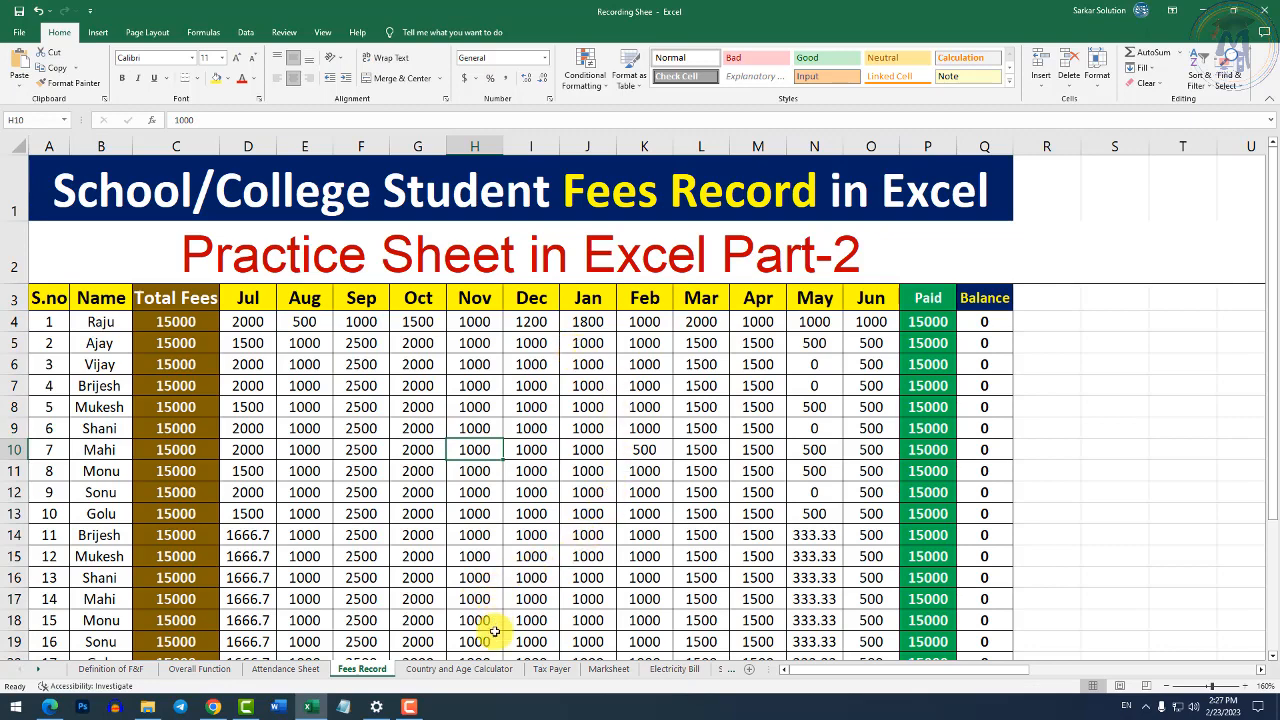
click(479, 669)
scroll(250, 448, up, 3)
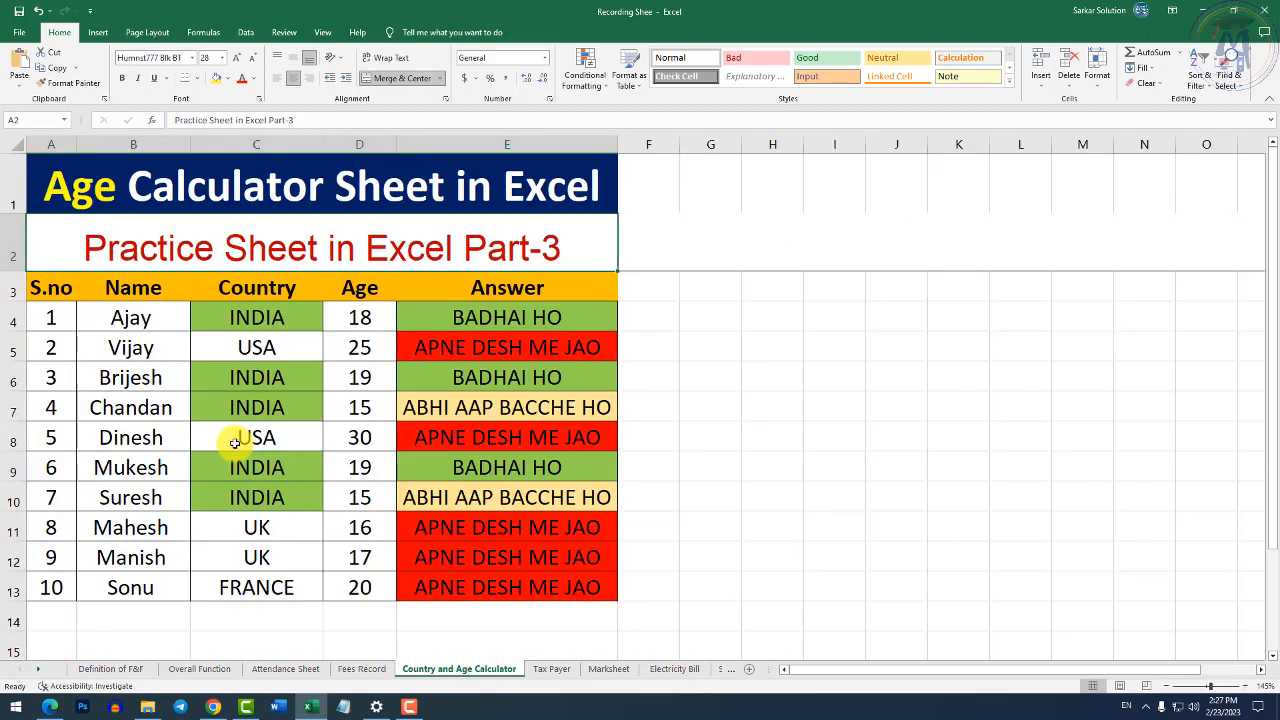
click(500, 370)
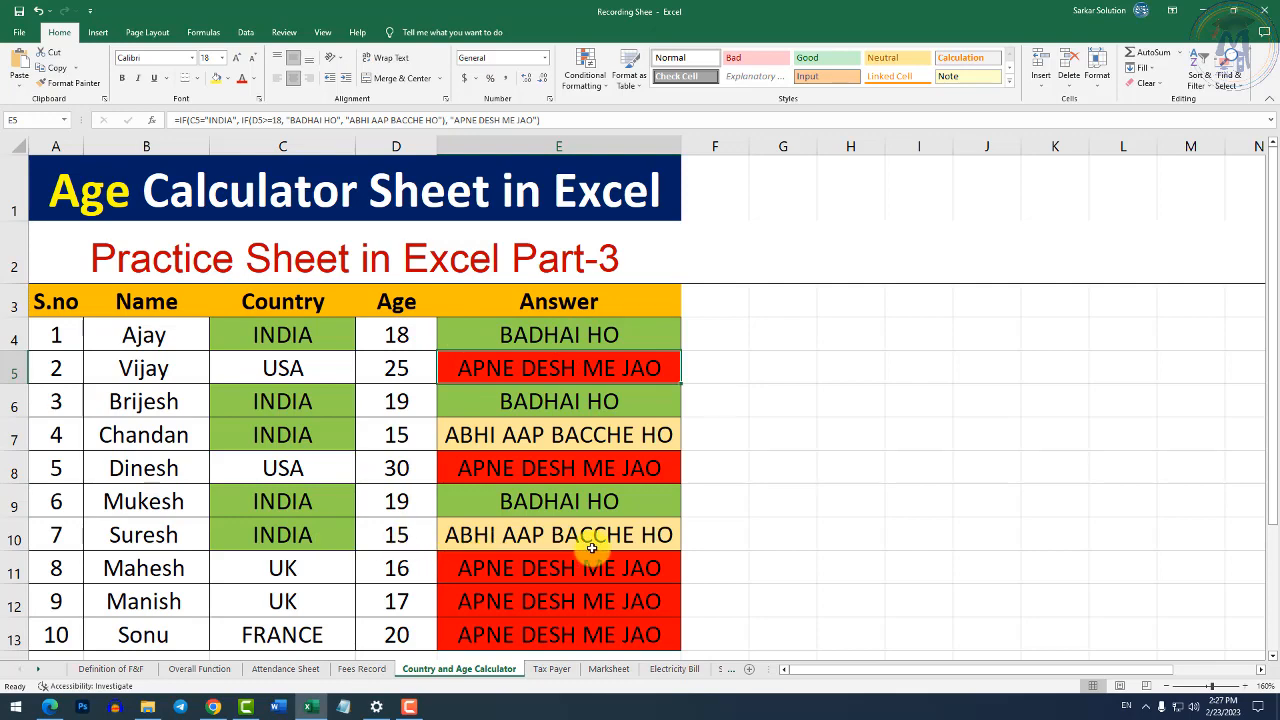
Open the Tax Payer sheet and examine the country, amount and tax result formula of the first entry in row 3.
click(551, 669)
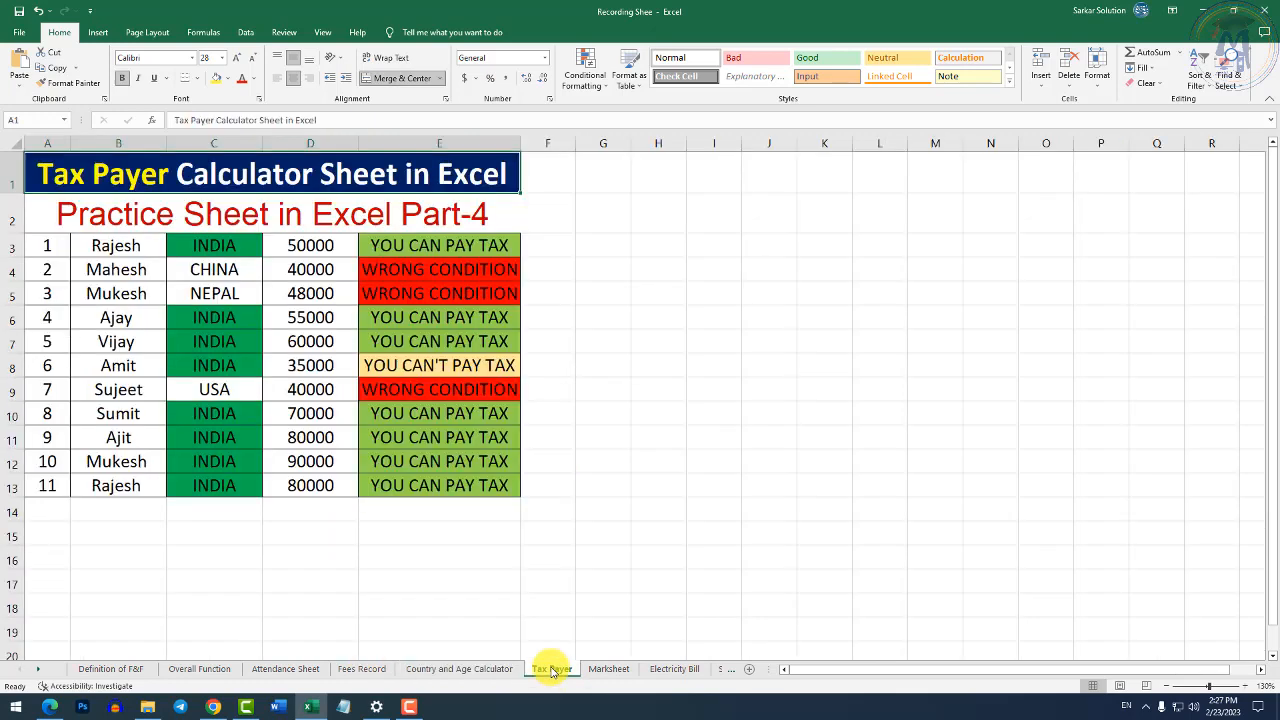
ctrl+scroll(240, 386, up, 3)
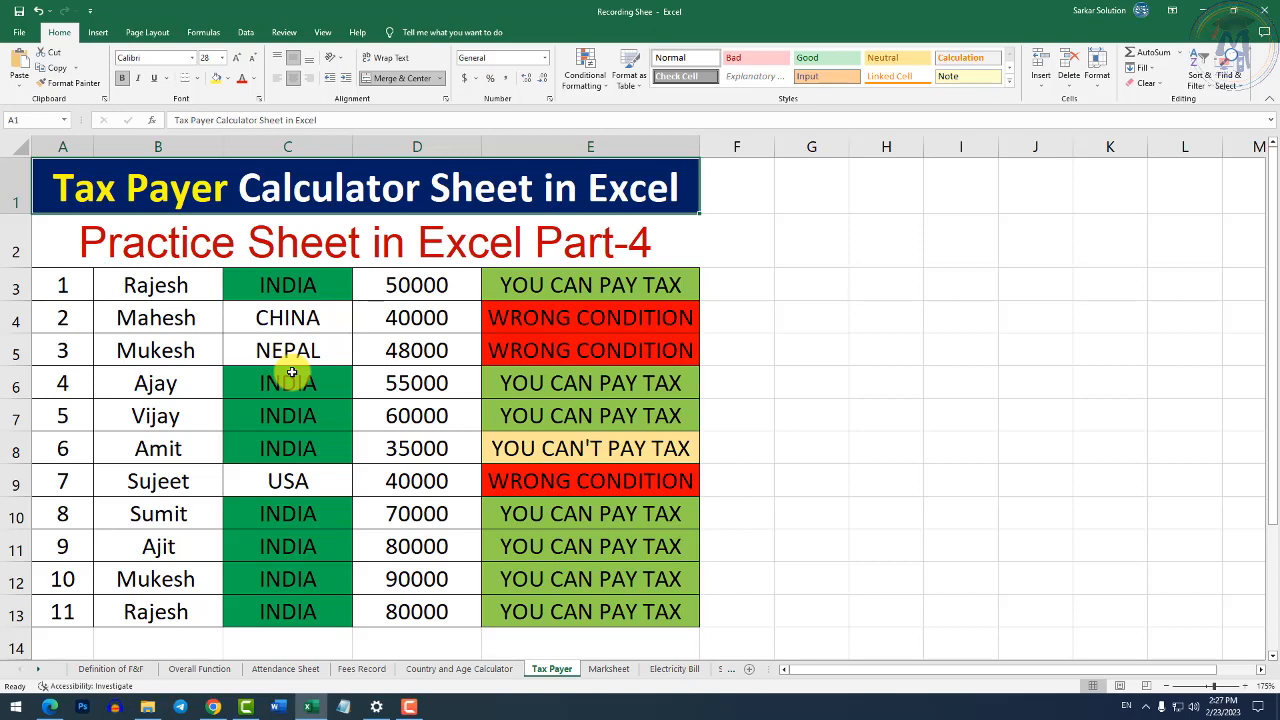
ctrl+scroll(280, 383, up, 1)
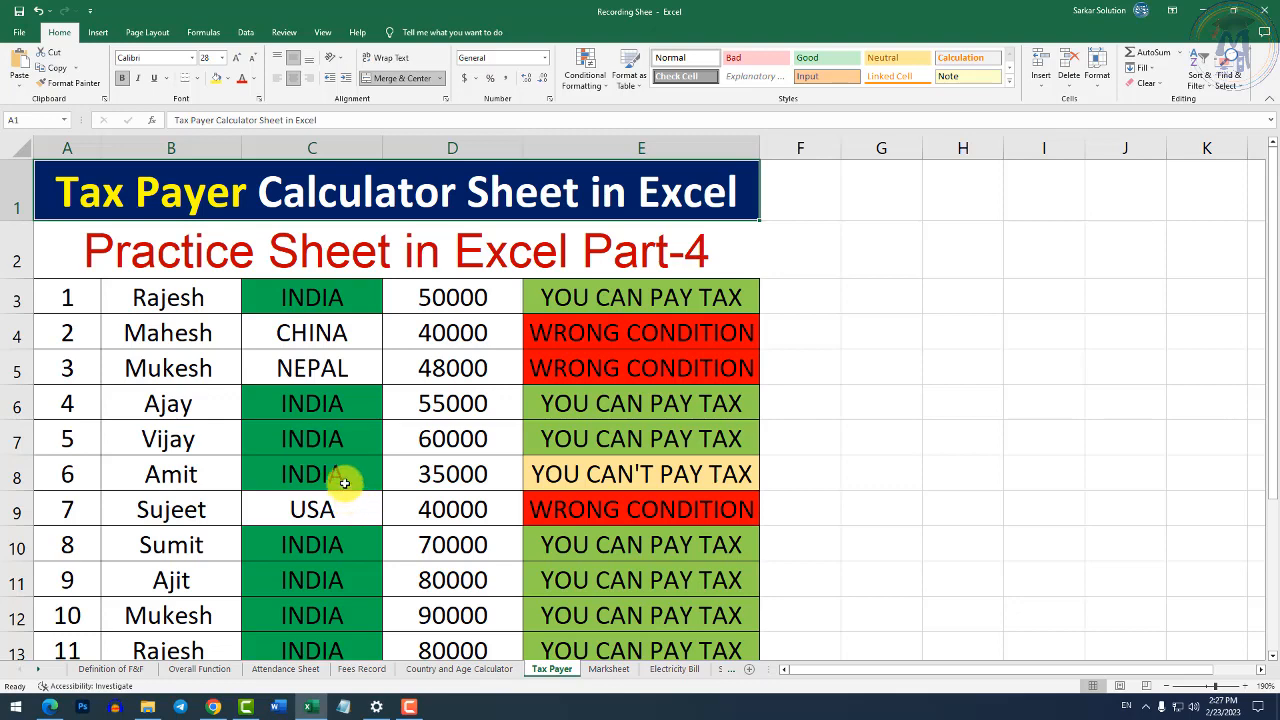
click(345, 372)
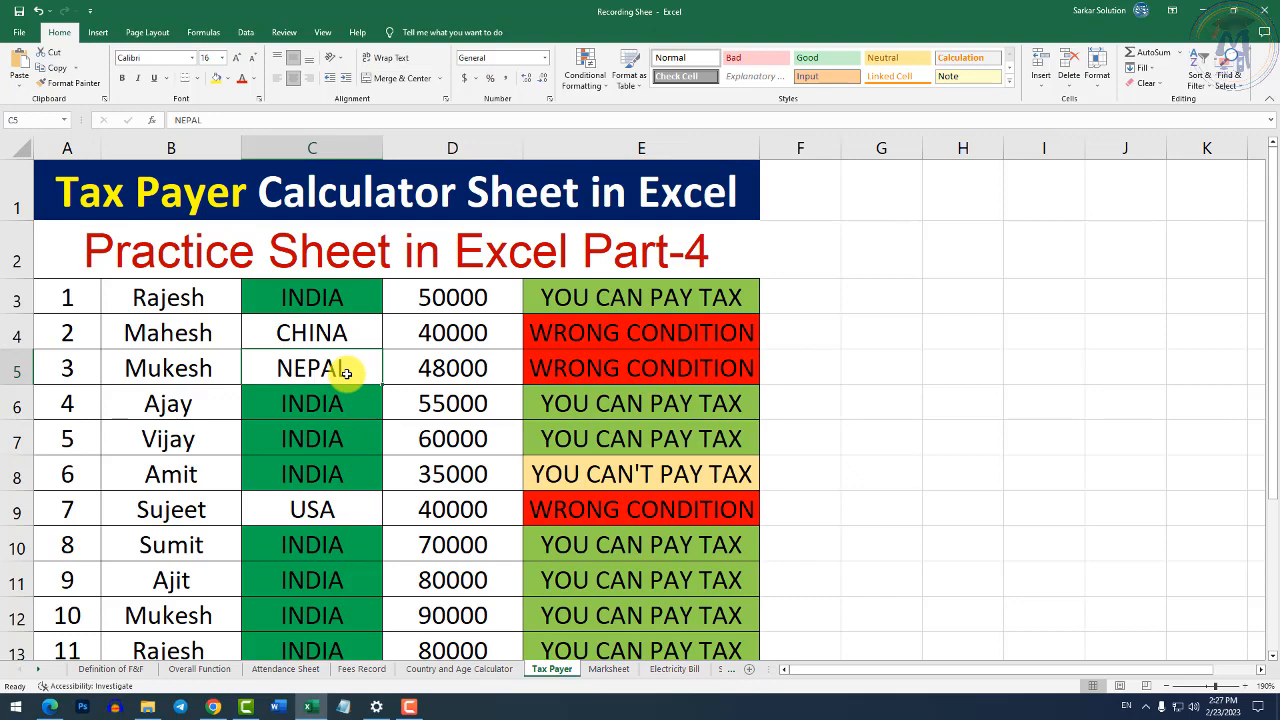
click(314, 300)
click(430, 300)
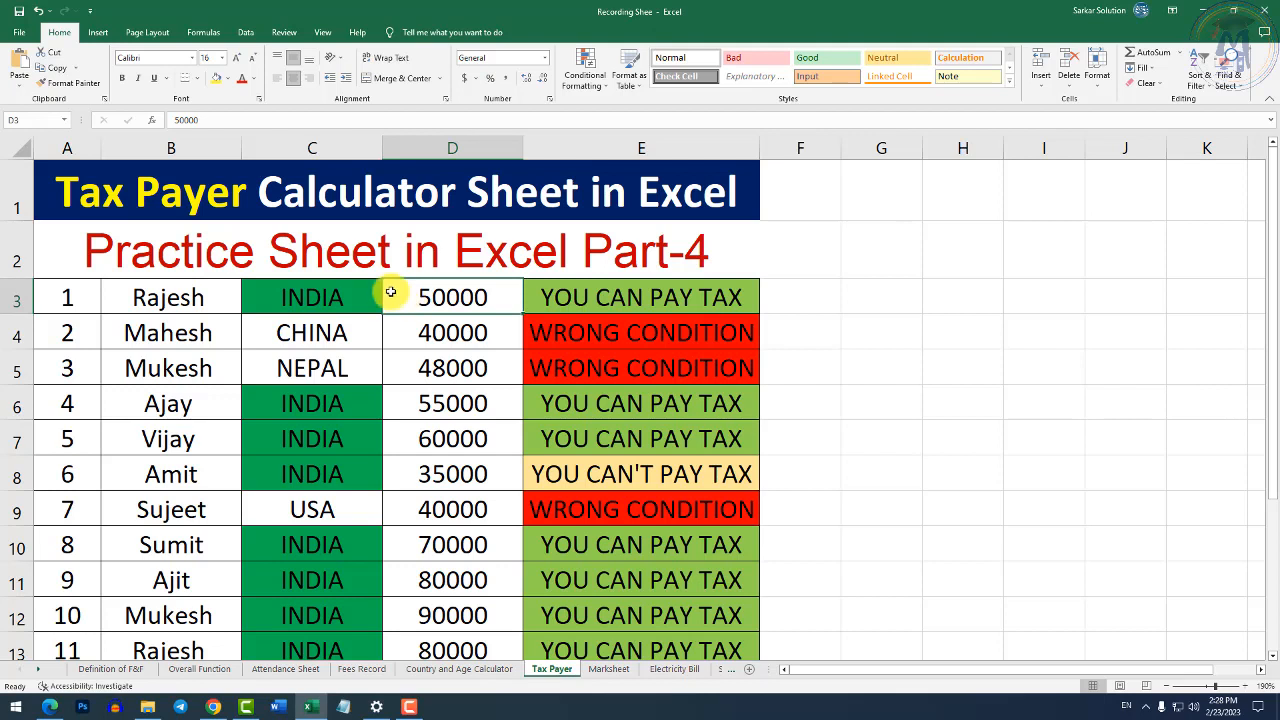
click(332, 293)
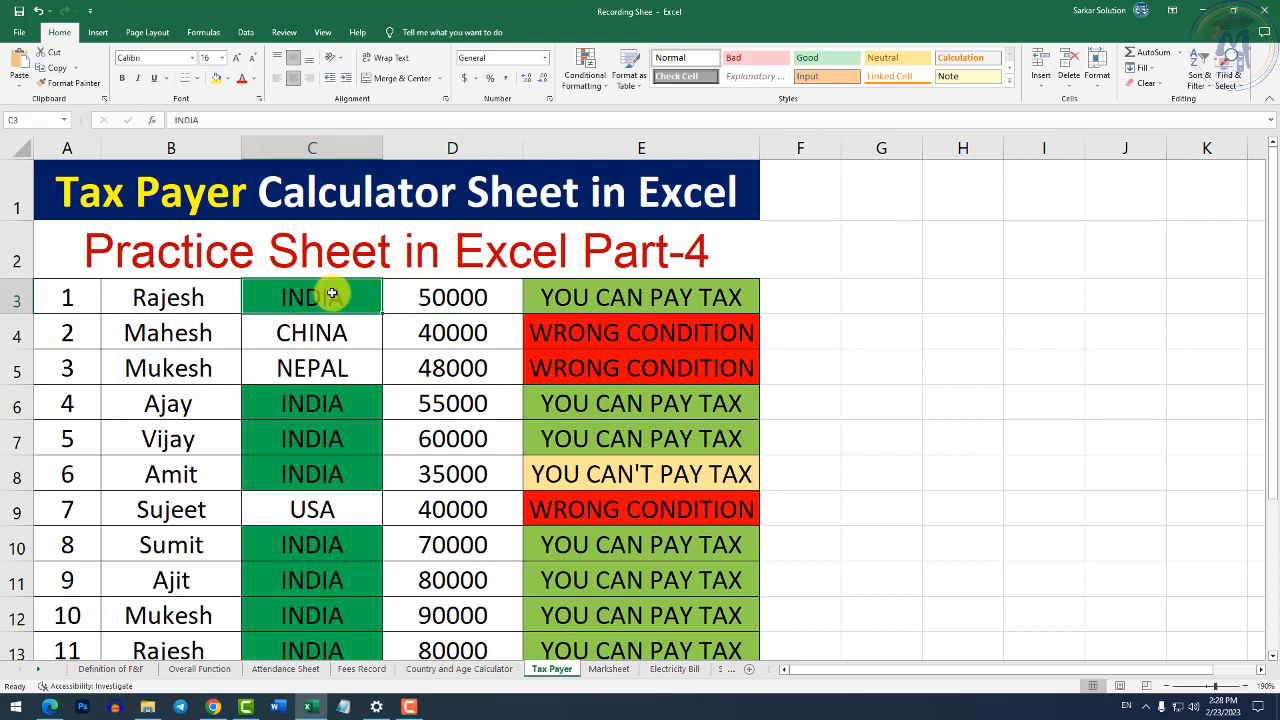
click(438, 298)
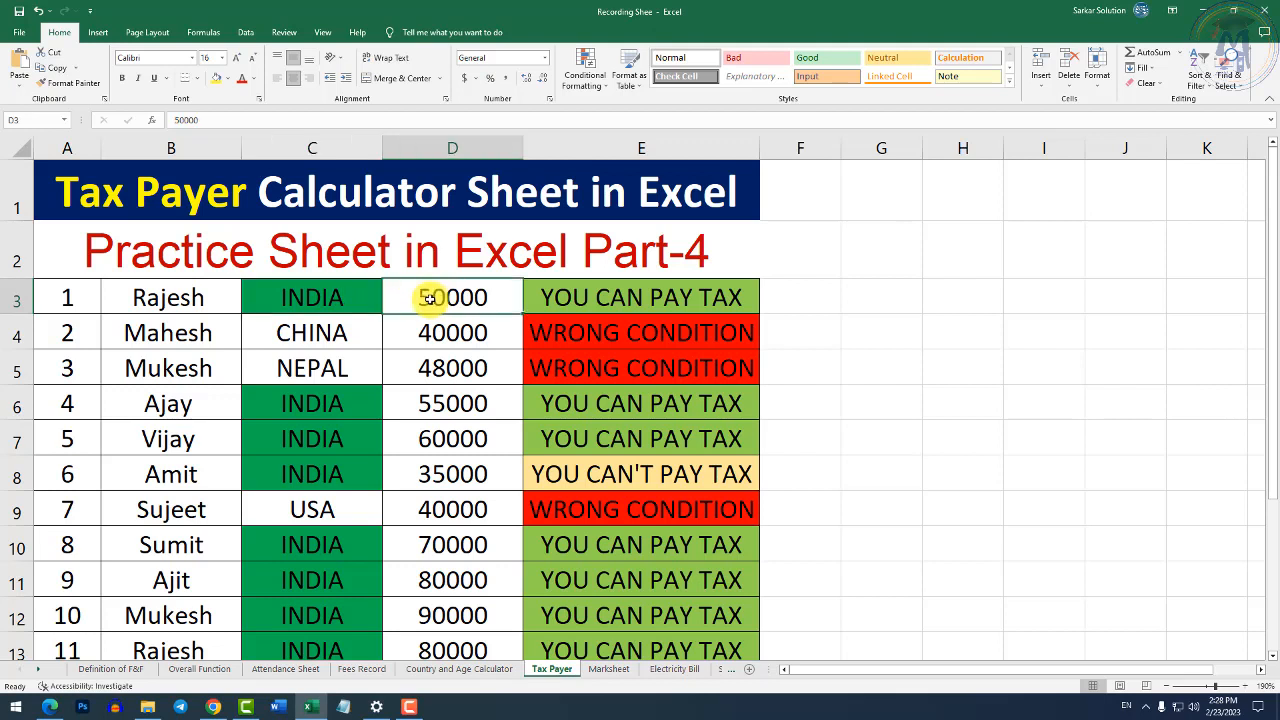
click(597, 298)
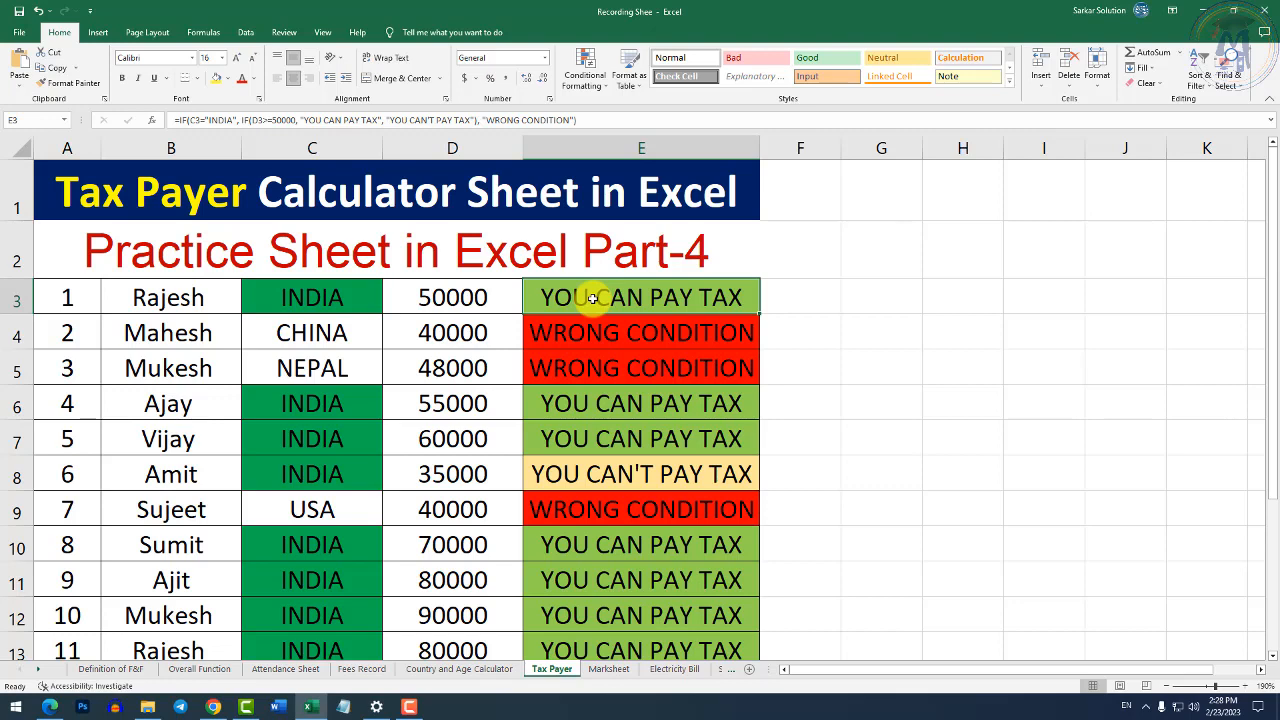
Examine how country and amount determine the tax result in rows 4 and 8 of the Tax Payer sheet.
click(466, 332)
click(361, 331)
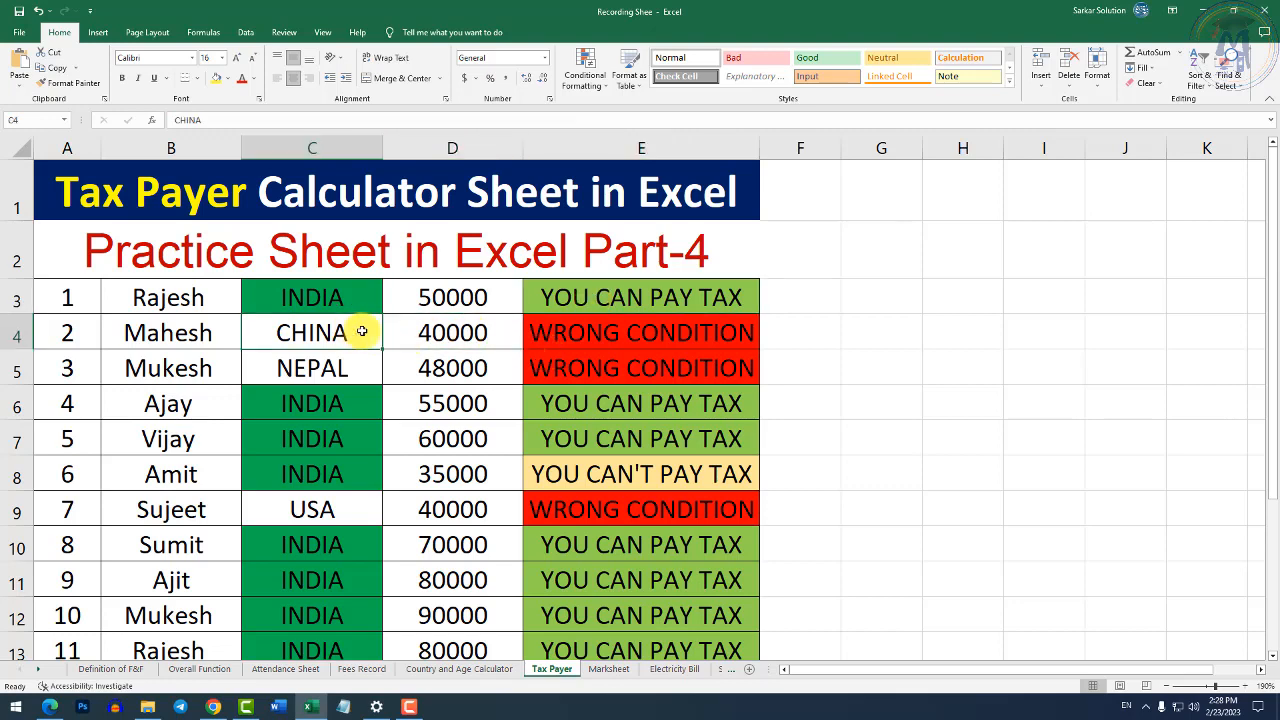
click(437, 333)
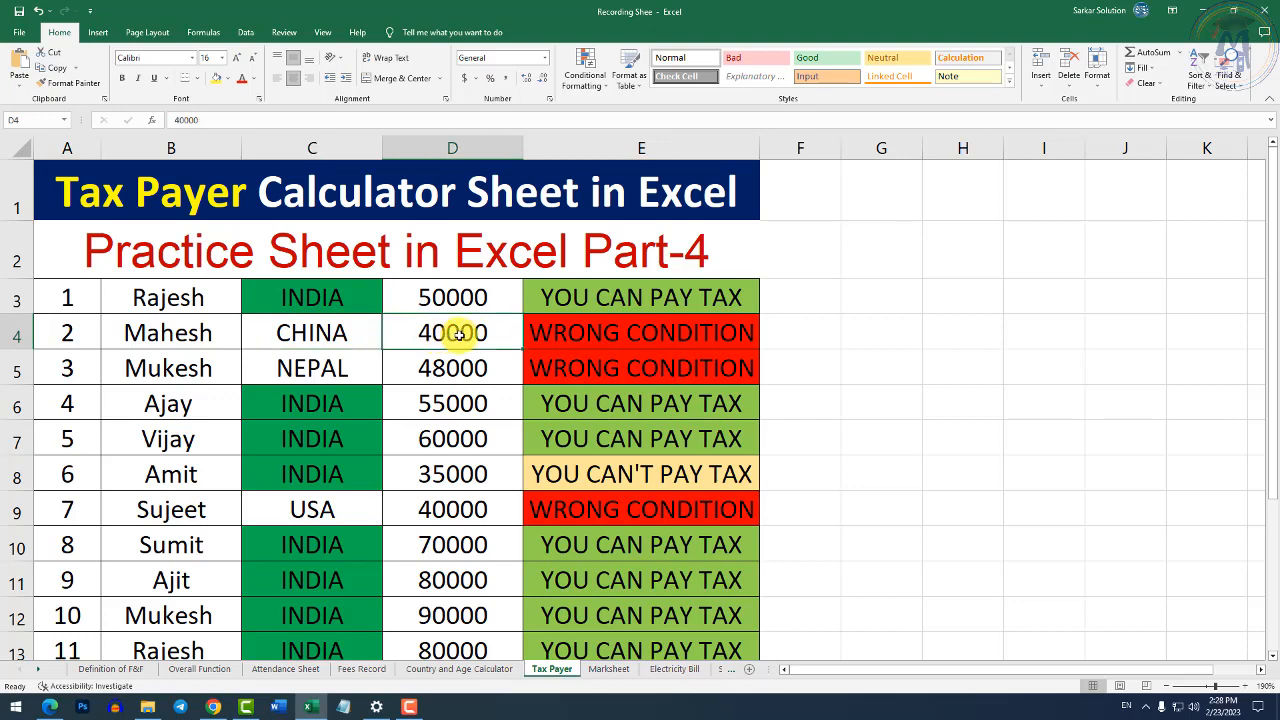
click(551, 339)
click(350, 330)
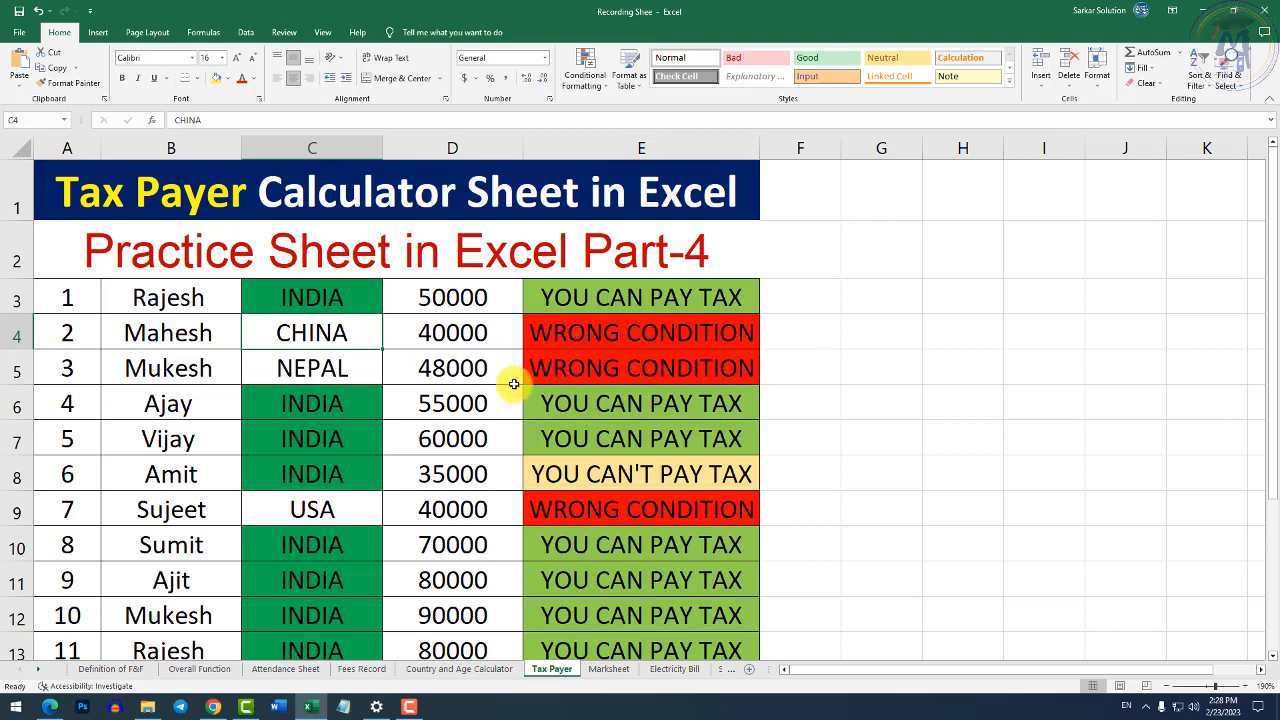
drag(365, 463, 440, 474)
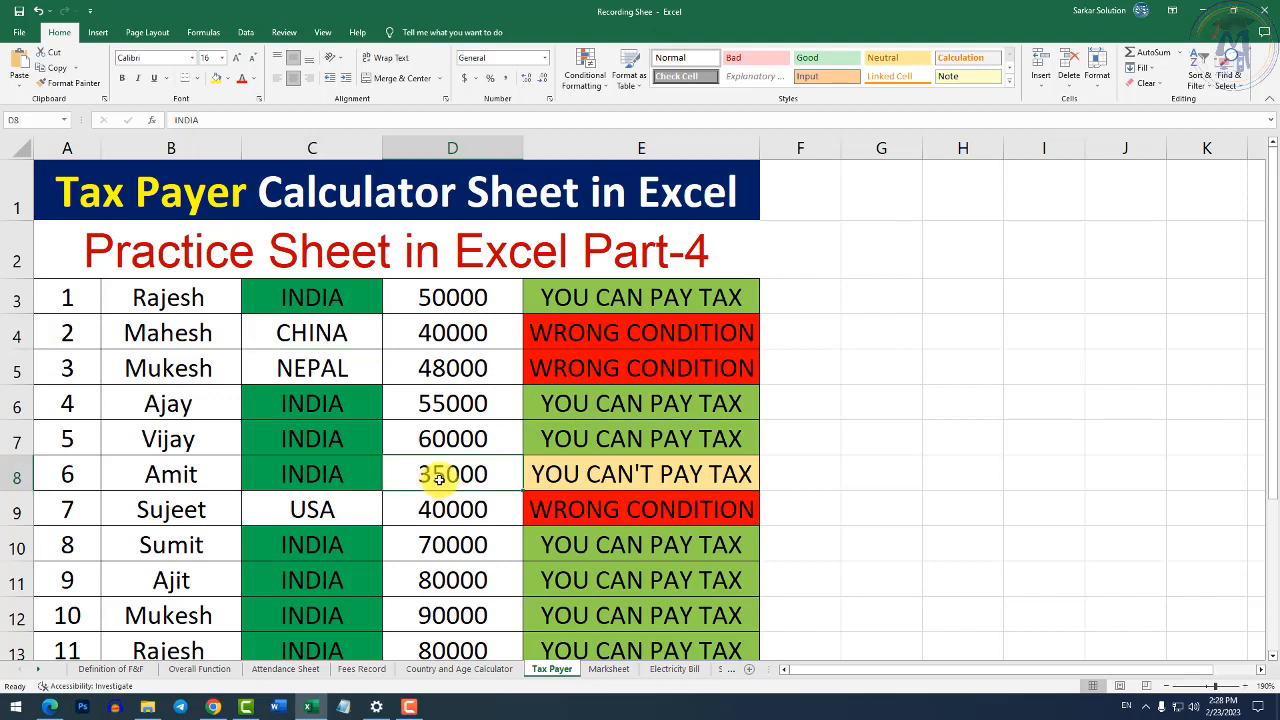
click(545, 476)
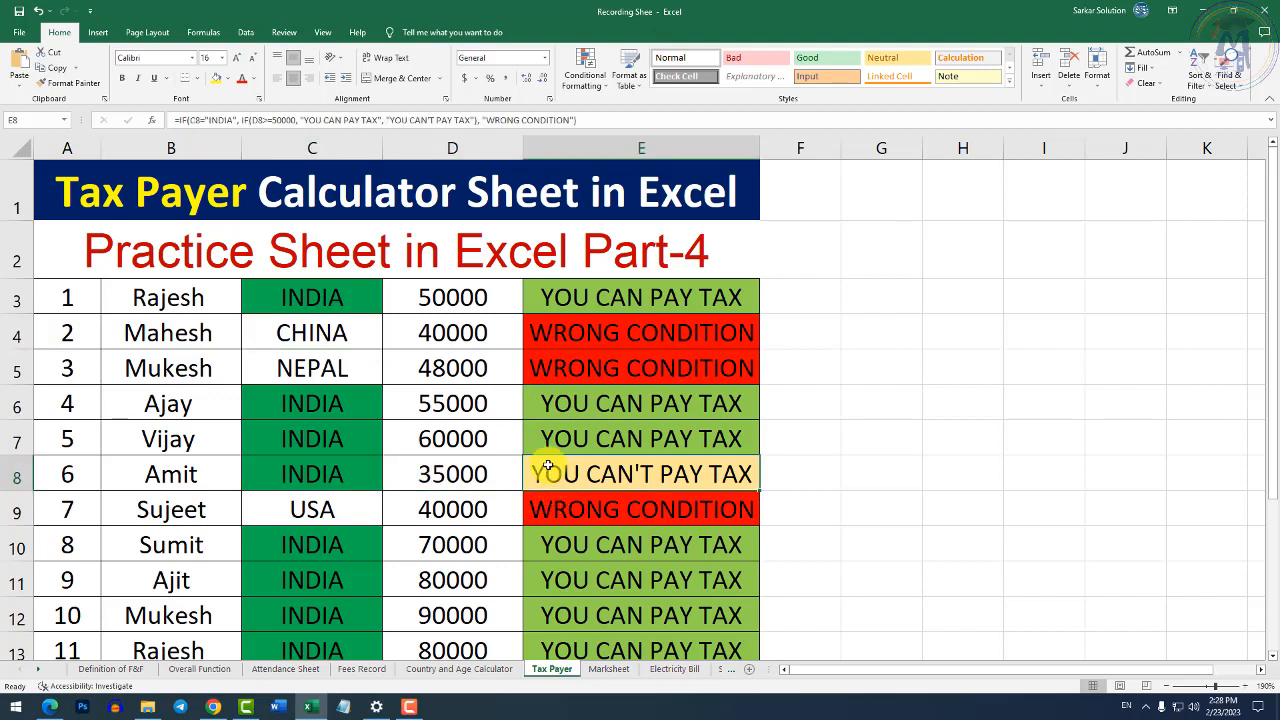
Open the Marksheet sheet and review the student details, subject list, total marks and marks obtained.
click(595, 668)
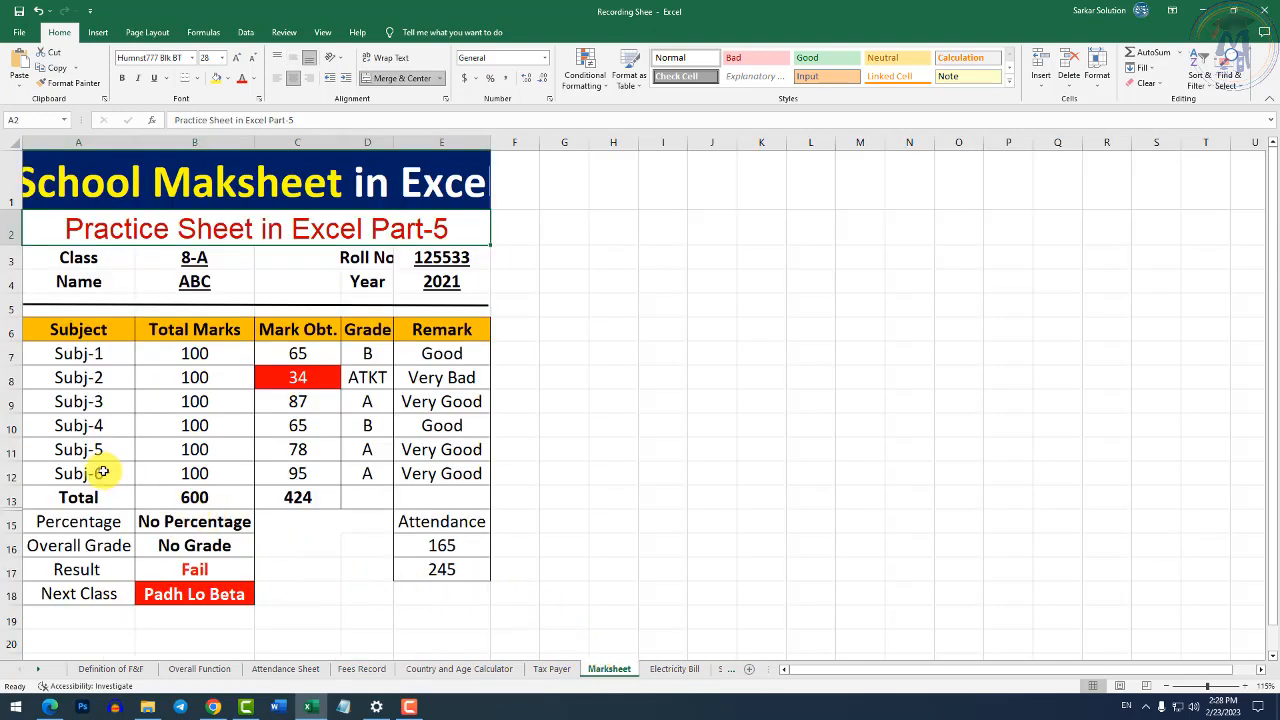
ctrl+scroll(102, 472, up, 2)
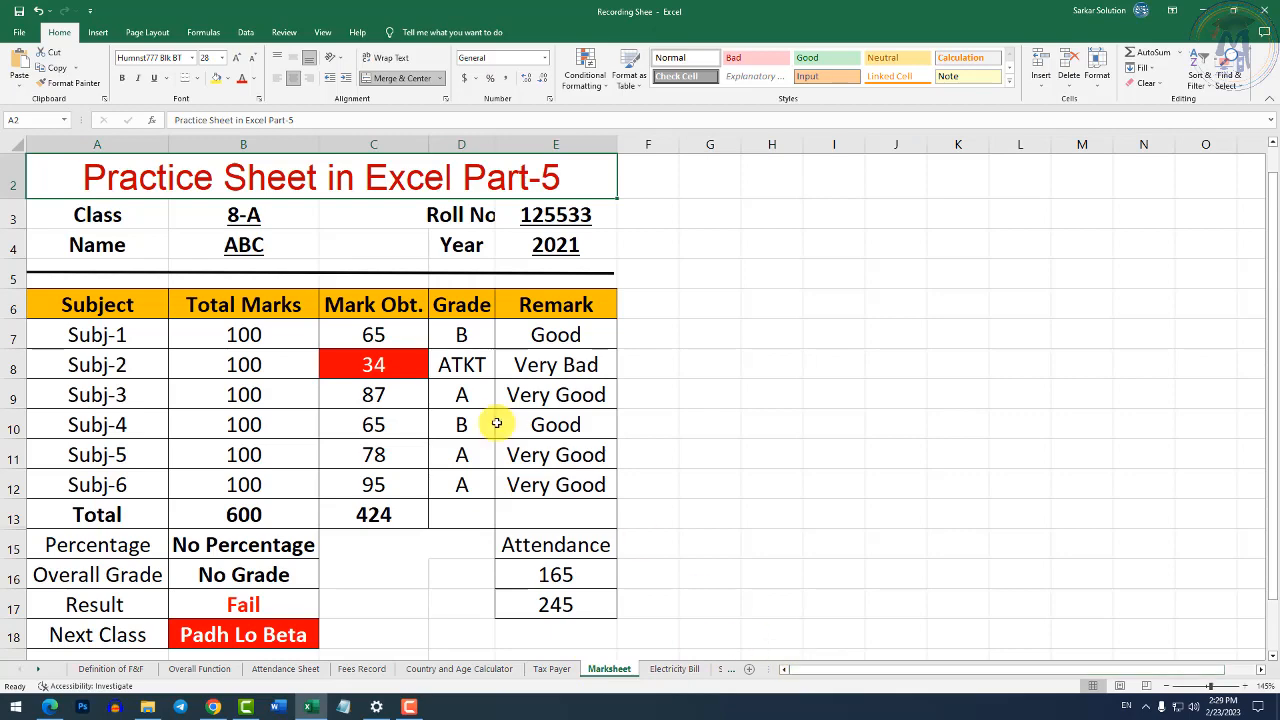
scroll(490, 415, up, 1)
drag(129, 285, 556, 330)
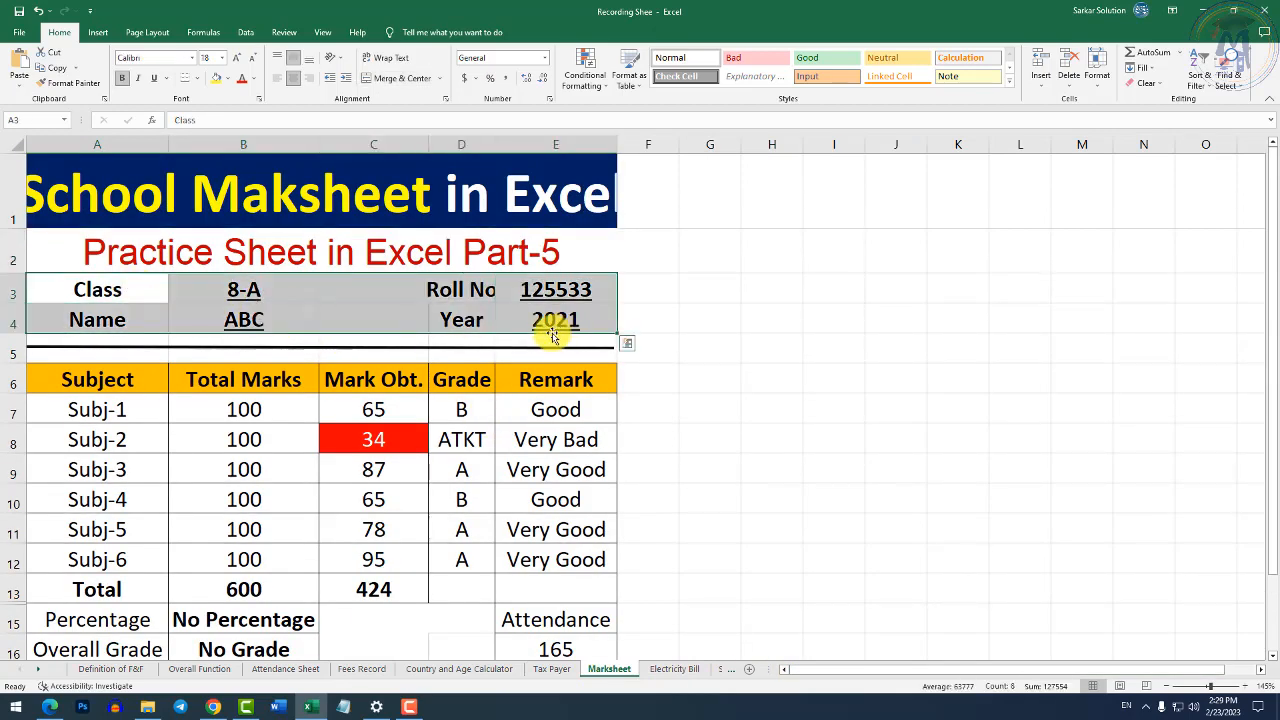
scroll(533, 362, down, 1)
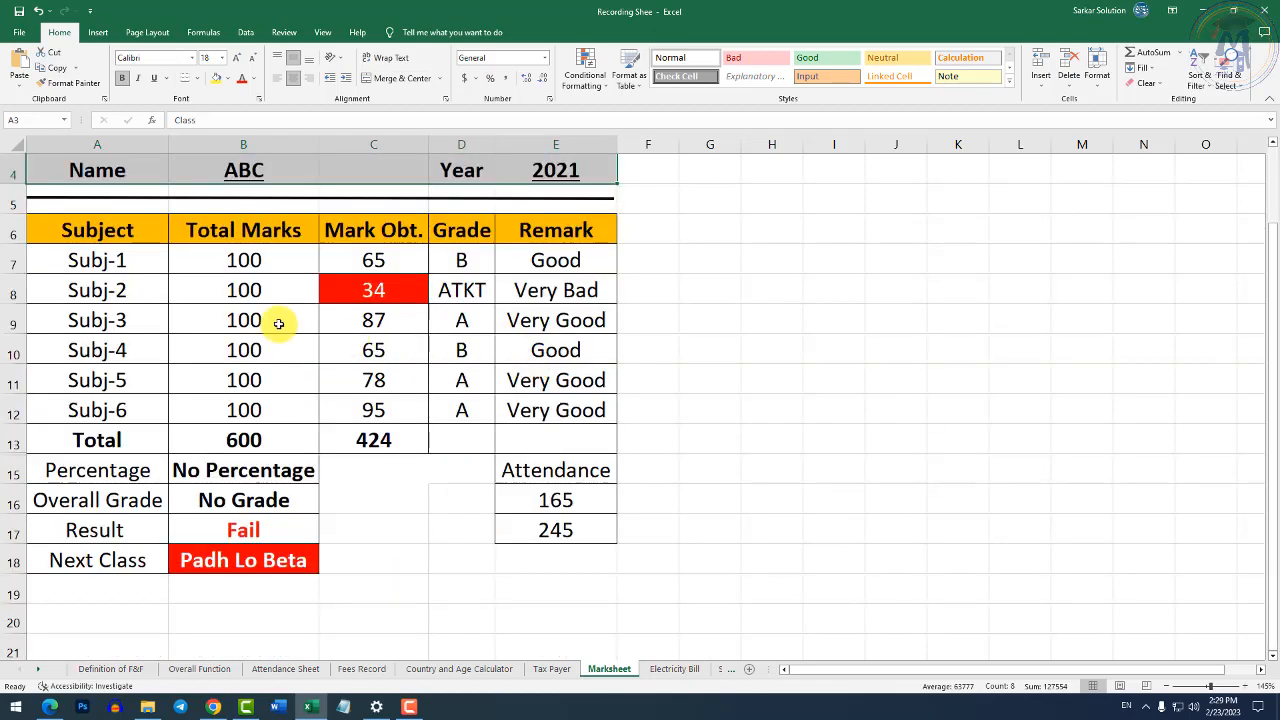
drag(120, 260, 118, 405)
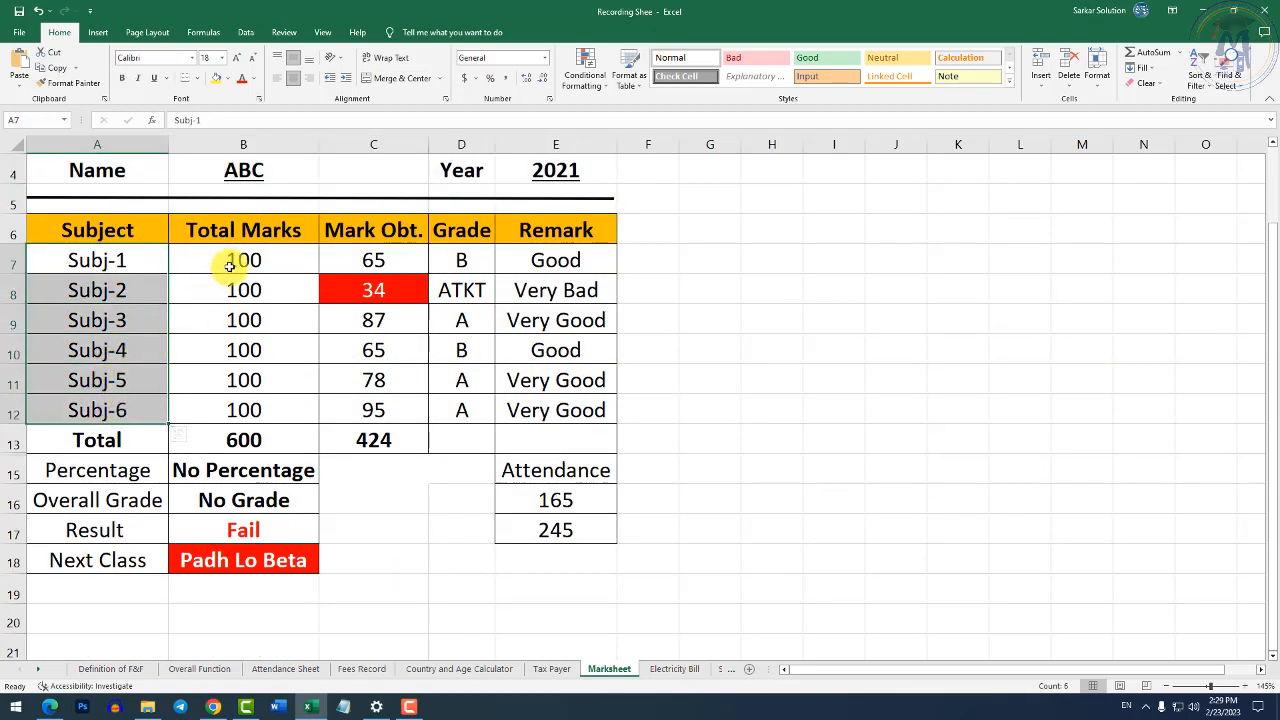
drag(229, 263, 240, 405)
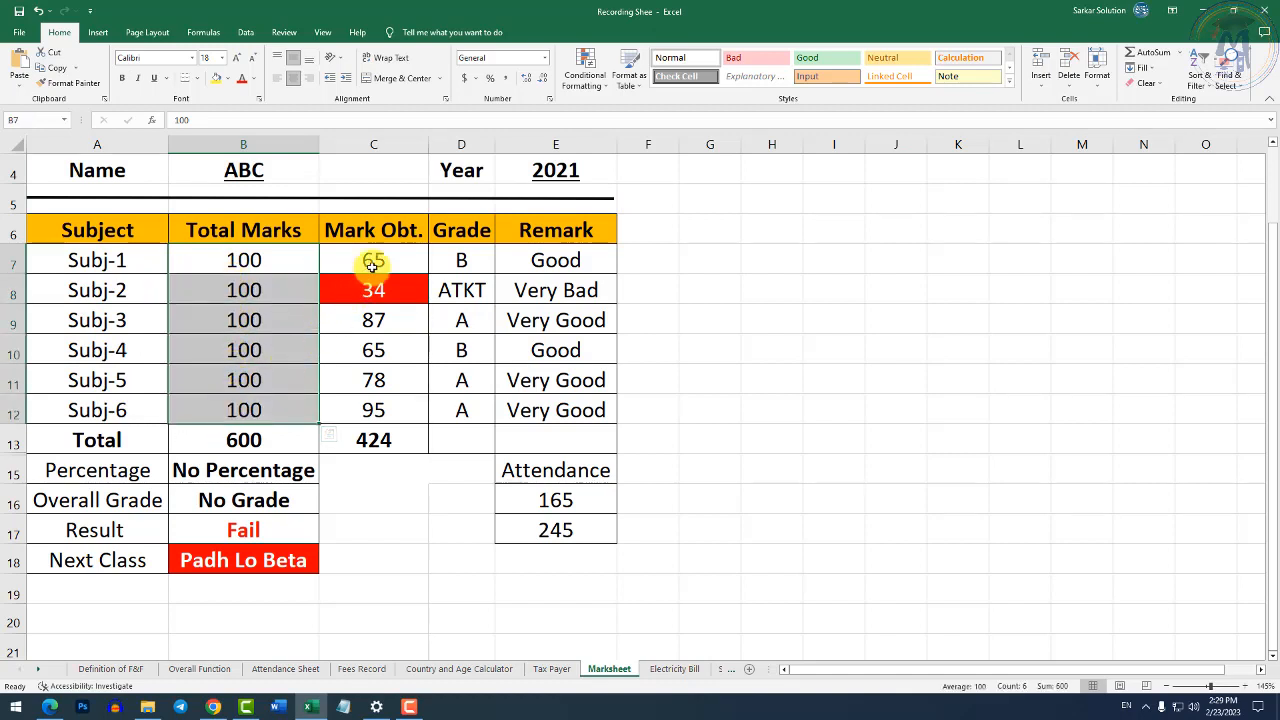
drag(372, 263, 371, 406)
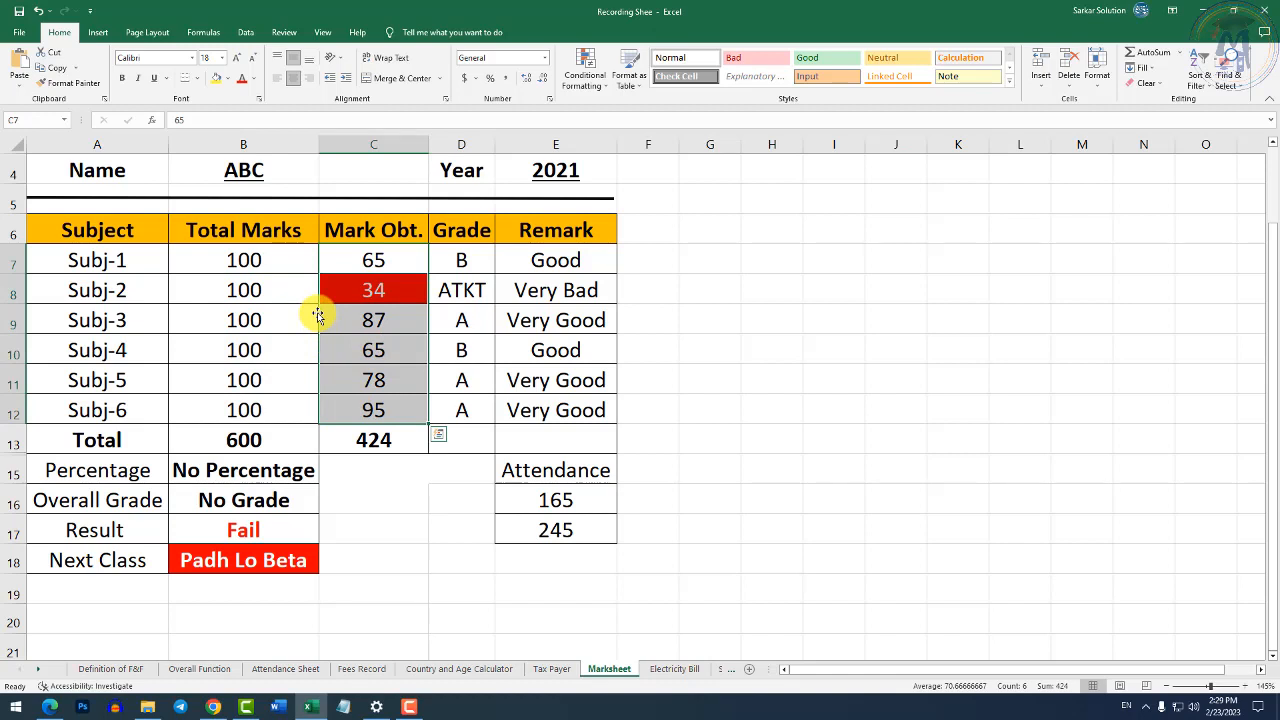
Set the marks obtained for Subj-4 to 15 in the marksheet.
click(386, 261)
click(378, 291)
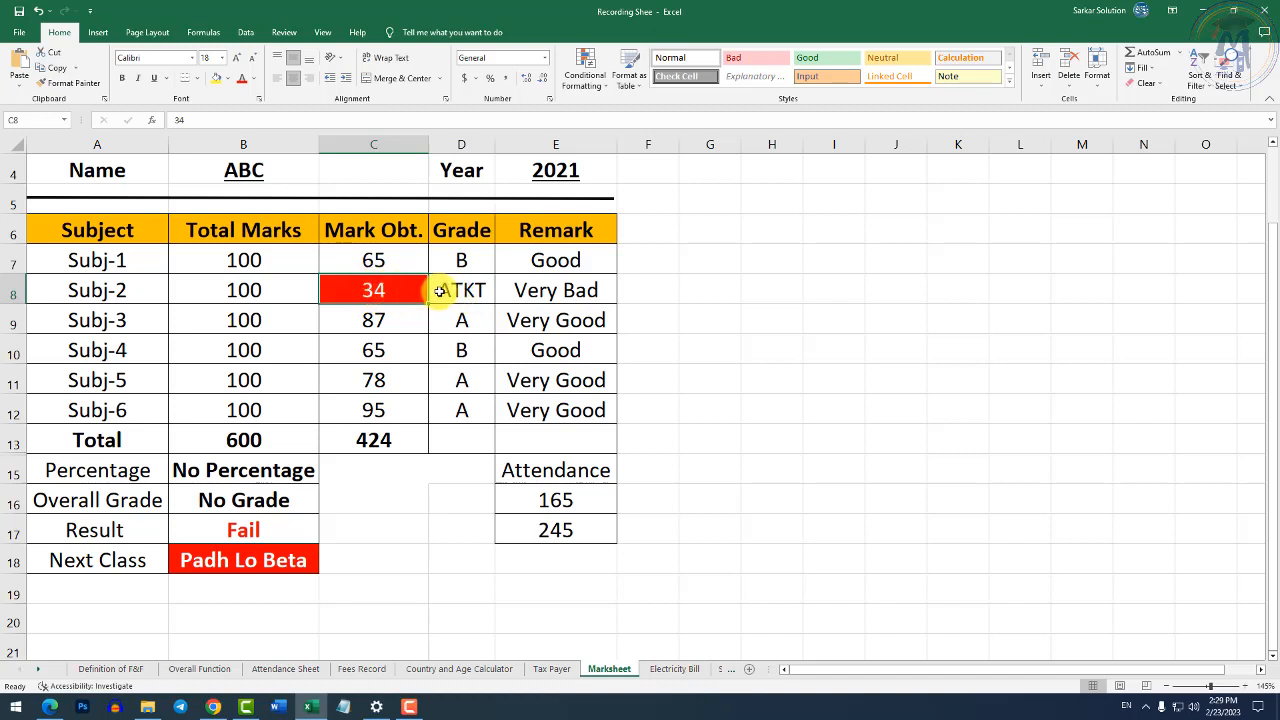
drag(386, 258, 389, 410)
click(385, 349)
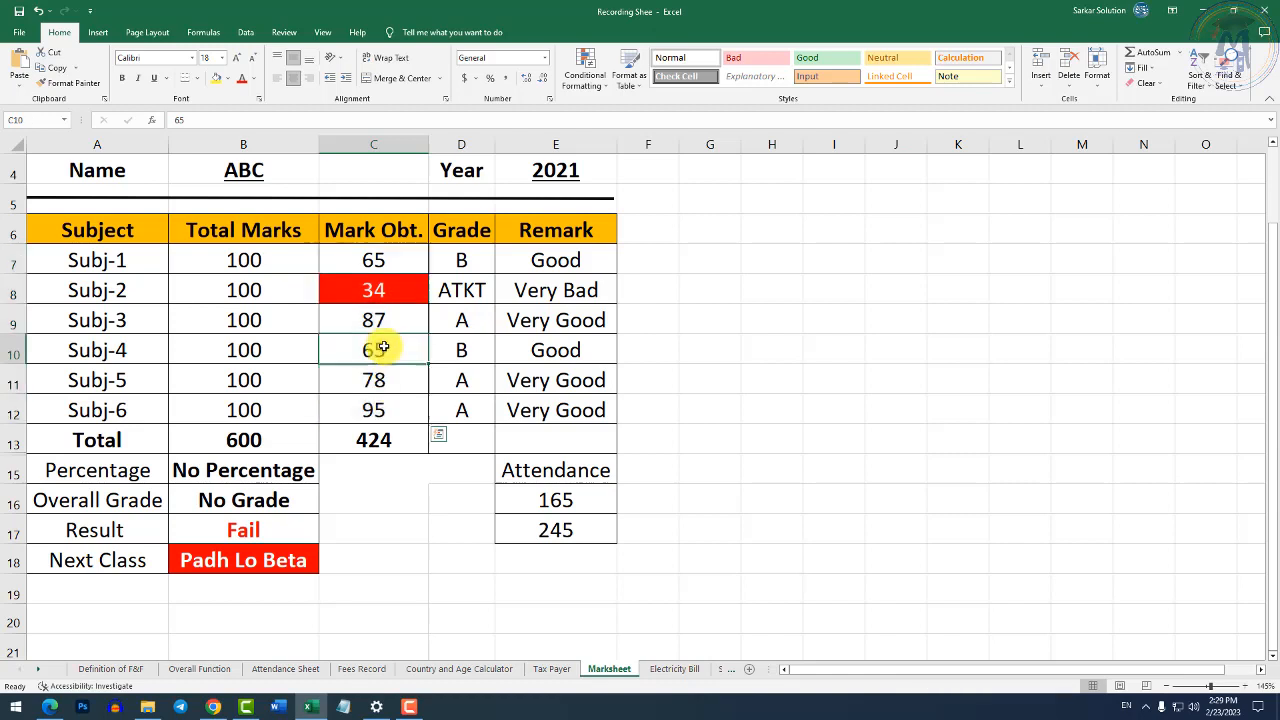
text(15)
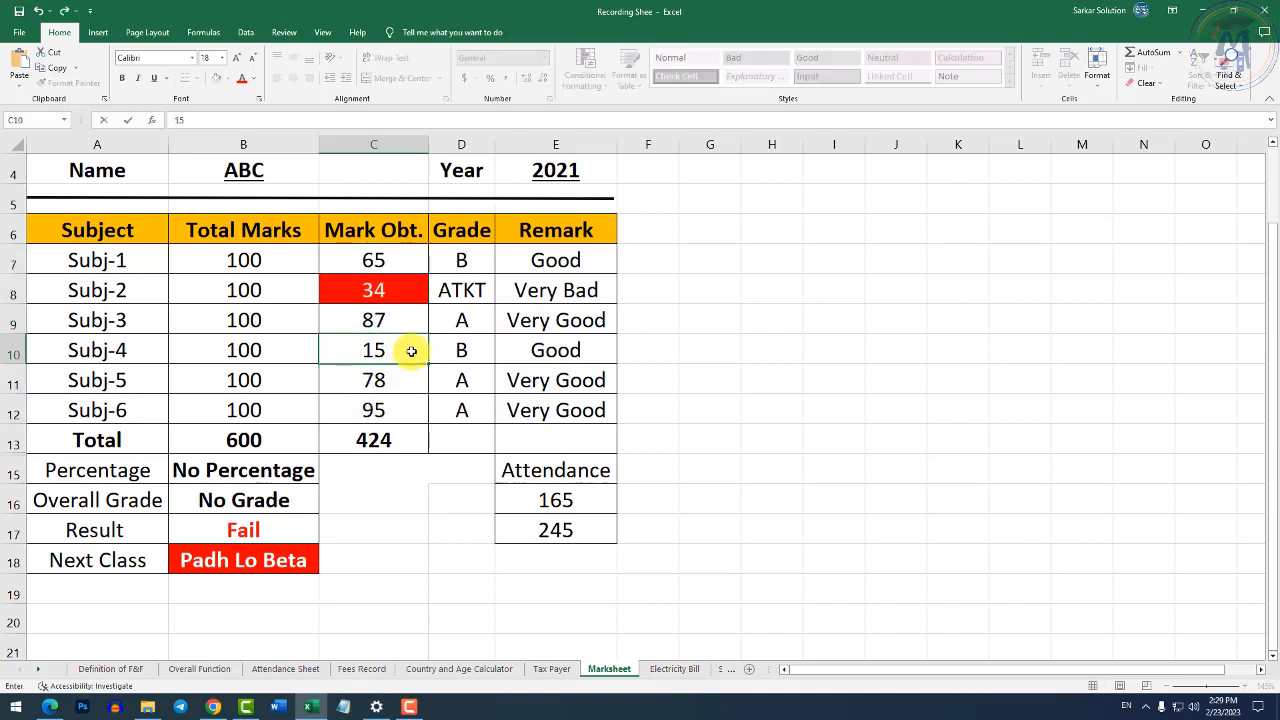
key(Return)
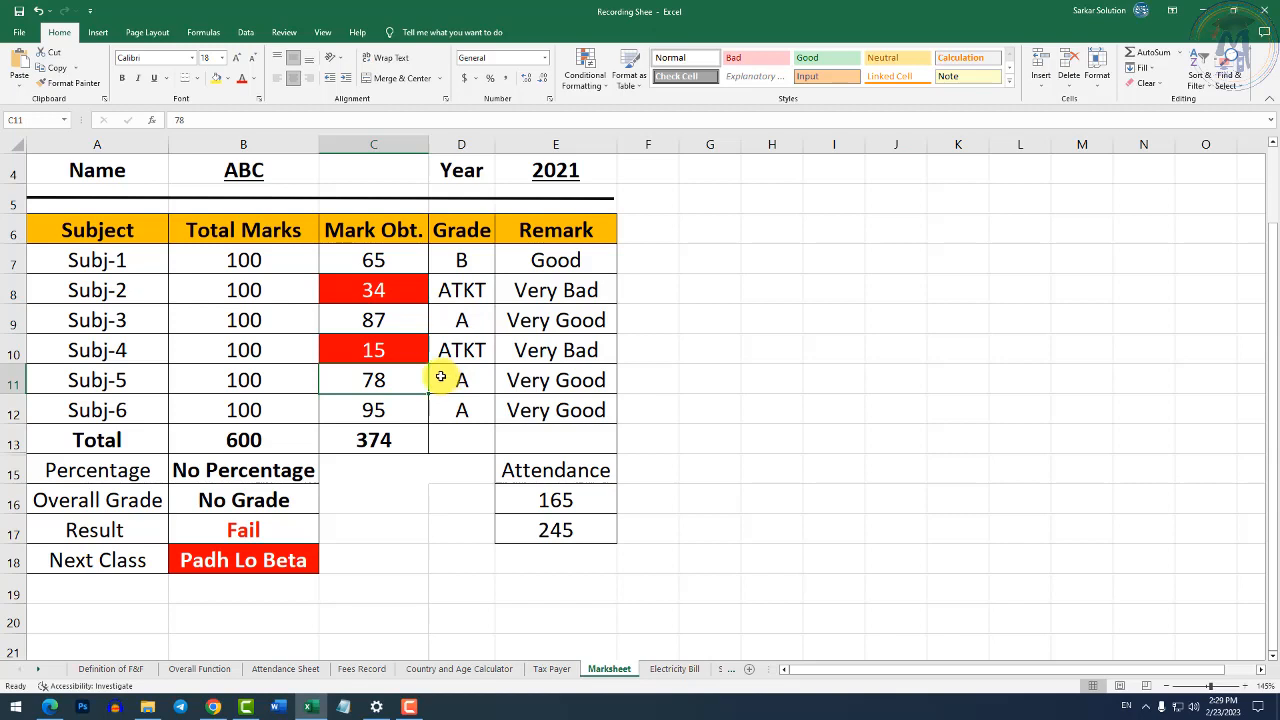
Examine the Grade formulas for Subj-2 and Subj-4 and compare the Subj-1 remark with its marks obtained.
drag(380, 258, 381, 409)
click(455, 343)
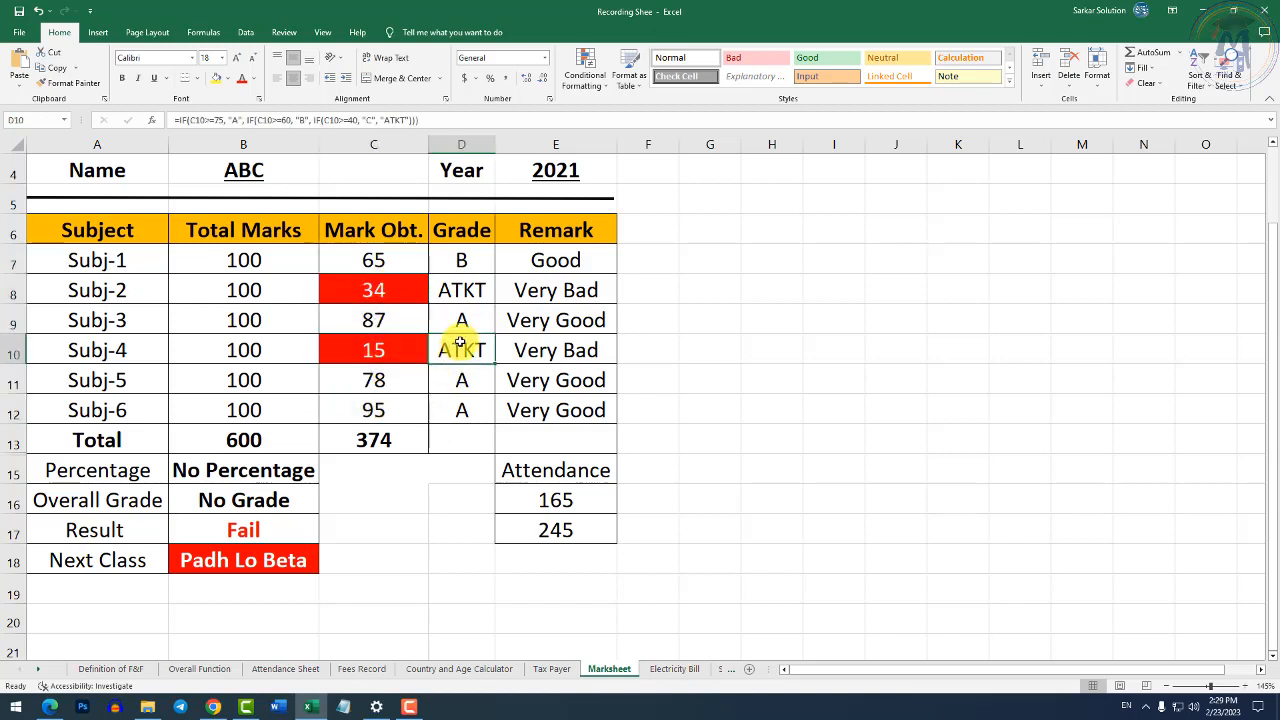
click(461, 298)
click(458, 346)
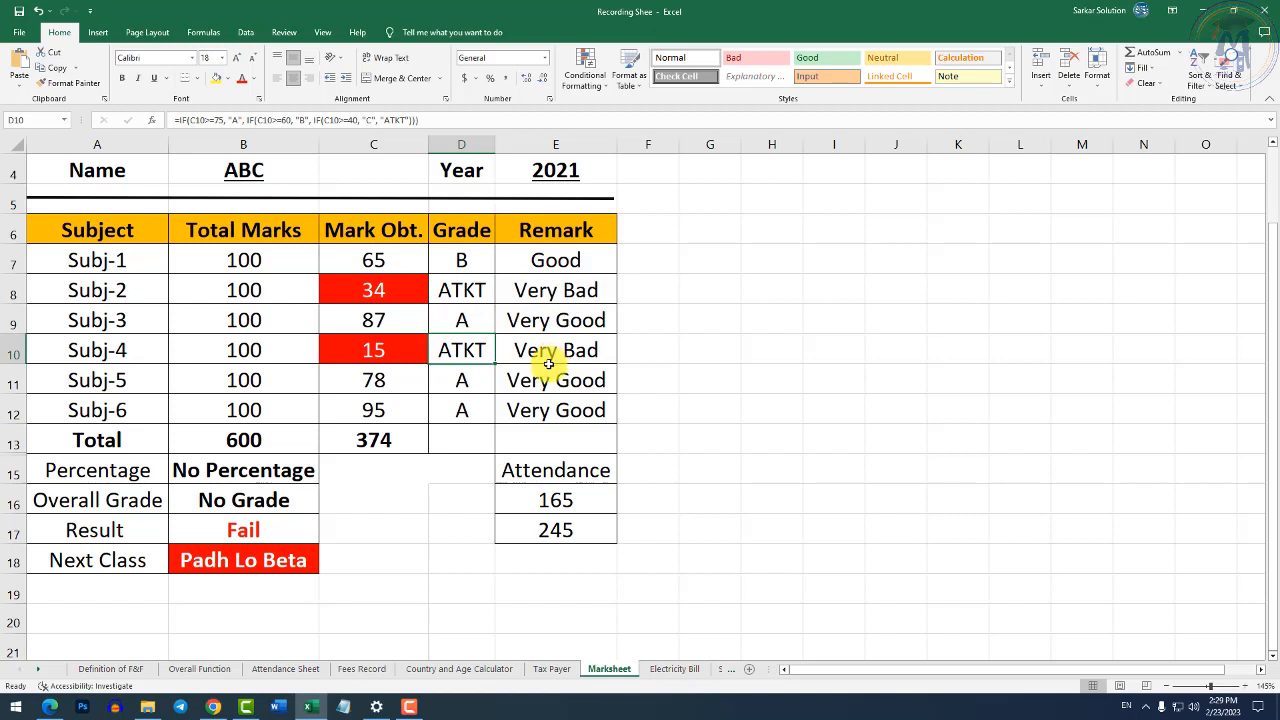
click(558, 258)
click(403, 258)
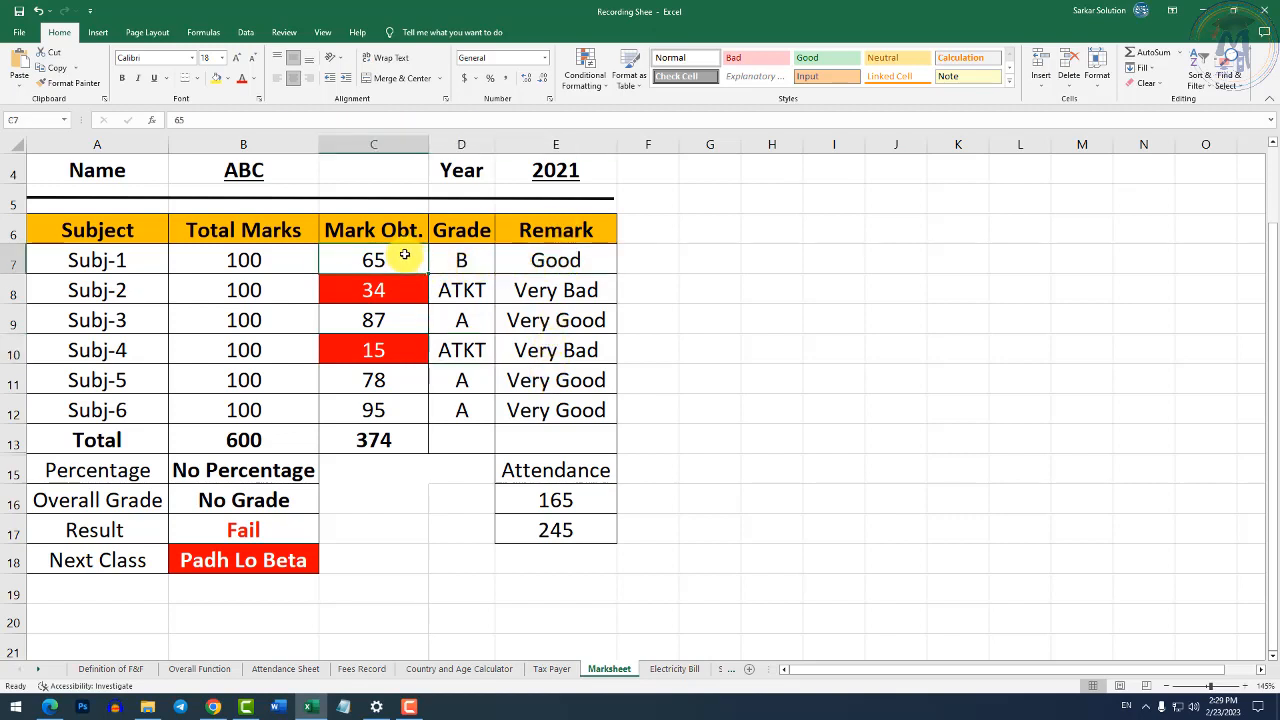
click(526, 259)
click(381, 260)
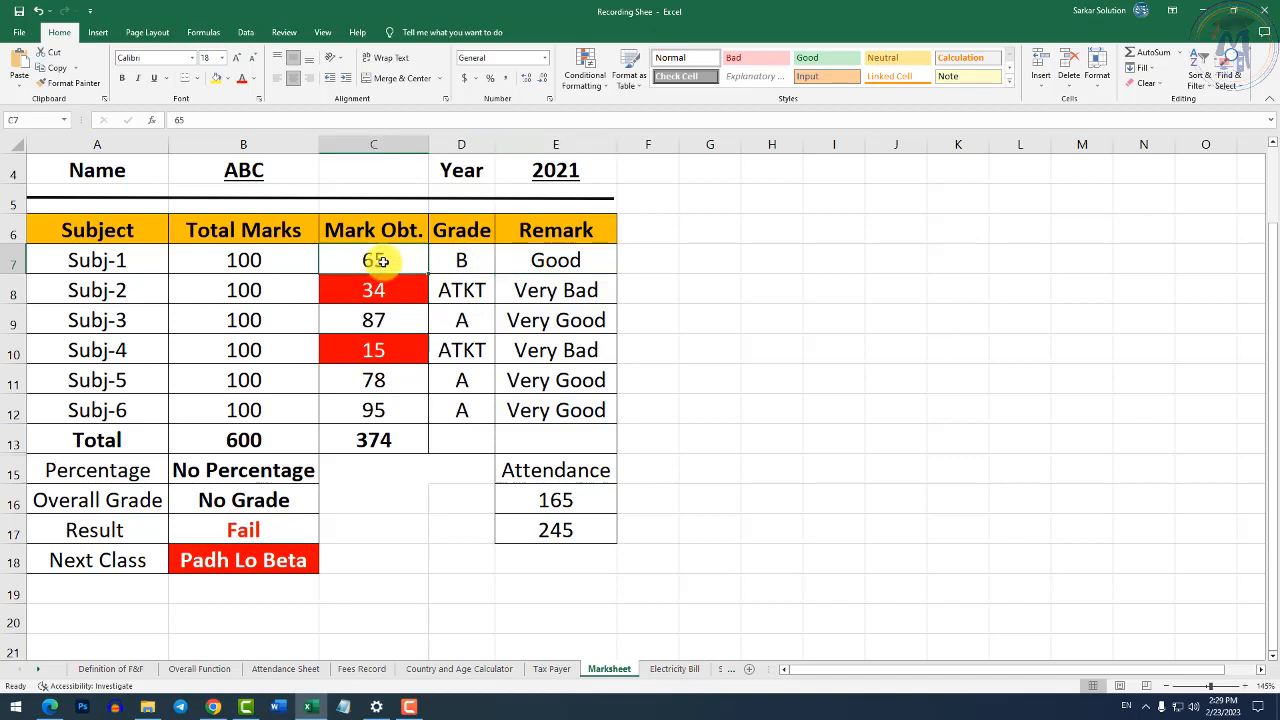
Set the marks obtained for Subj-1 to 95 and check the Result formula against the marks of all six subjects.
text(95)
key(Return)
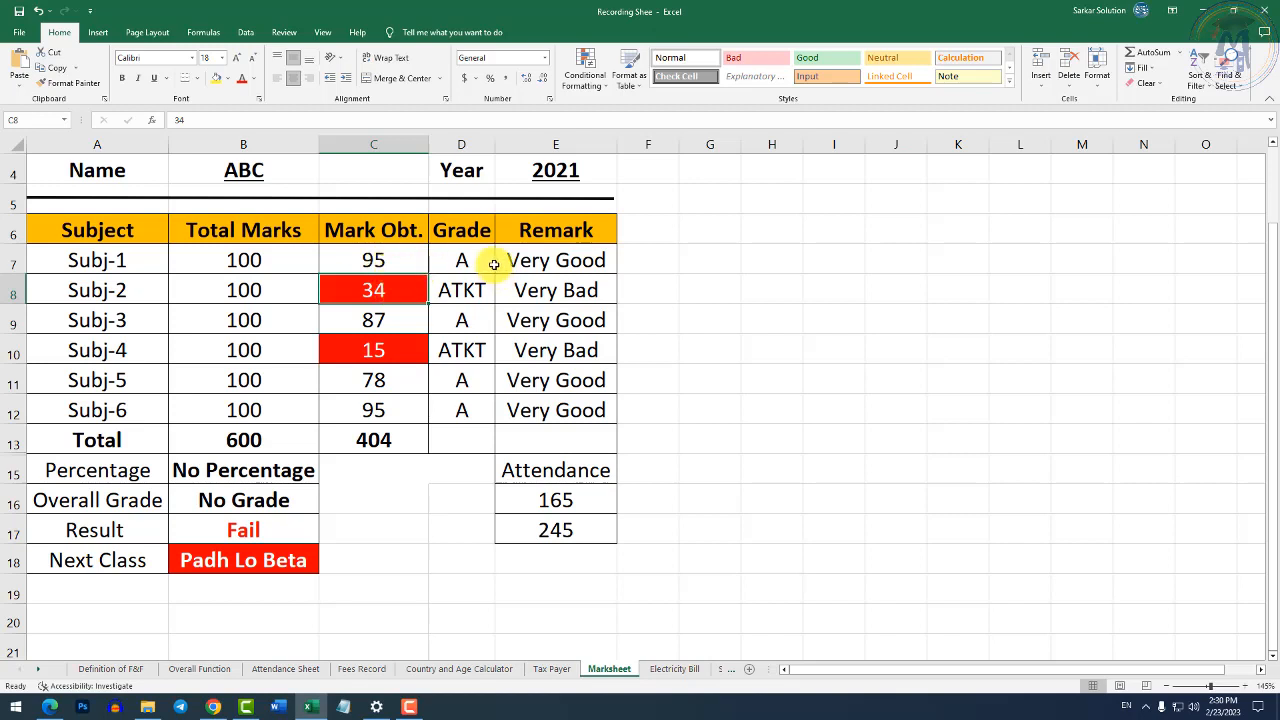
click(249, 534)
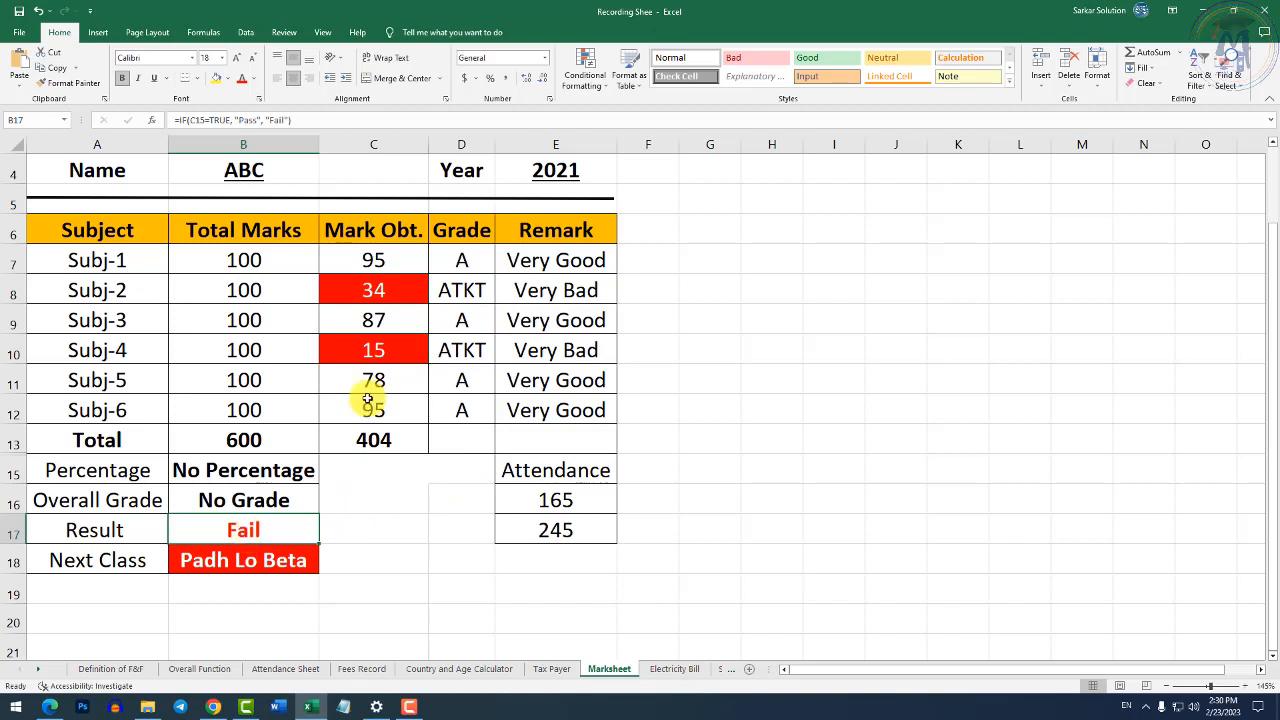
drag(370, 258, 374, 405)
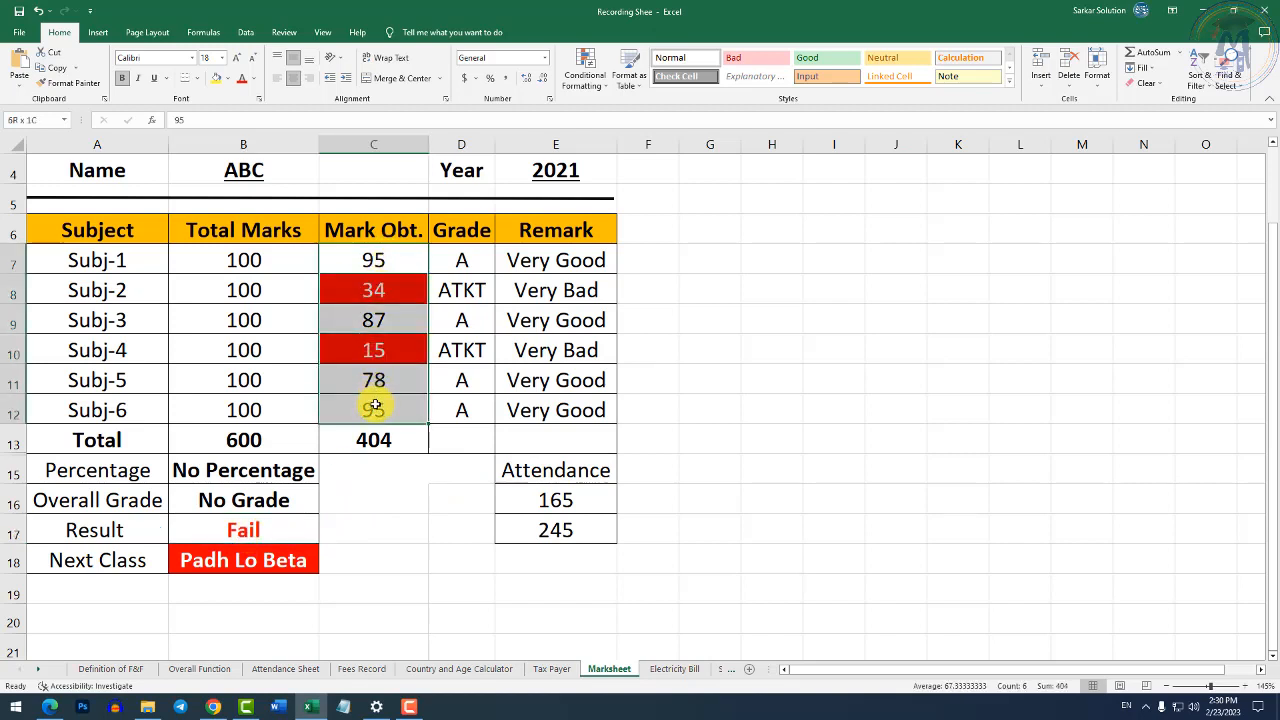
click(268, 517)
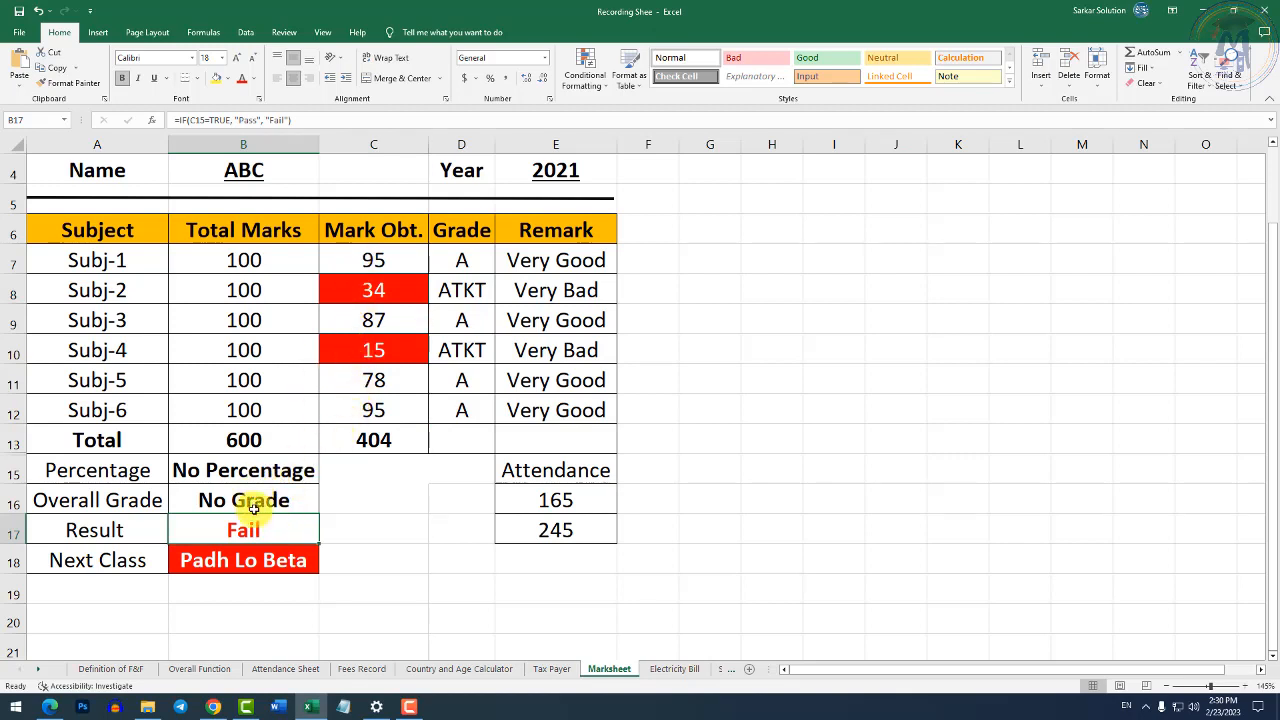
Set the marks obtained for Subj-2 to 65 and for Subj-4 to 85.
click(386, 290)
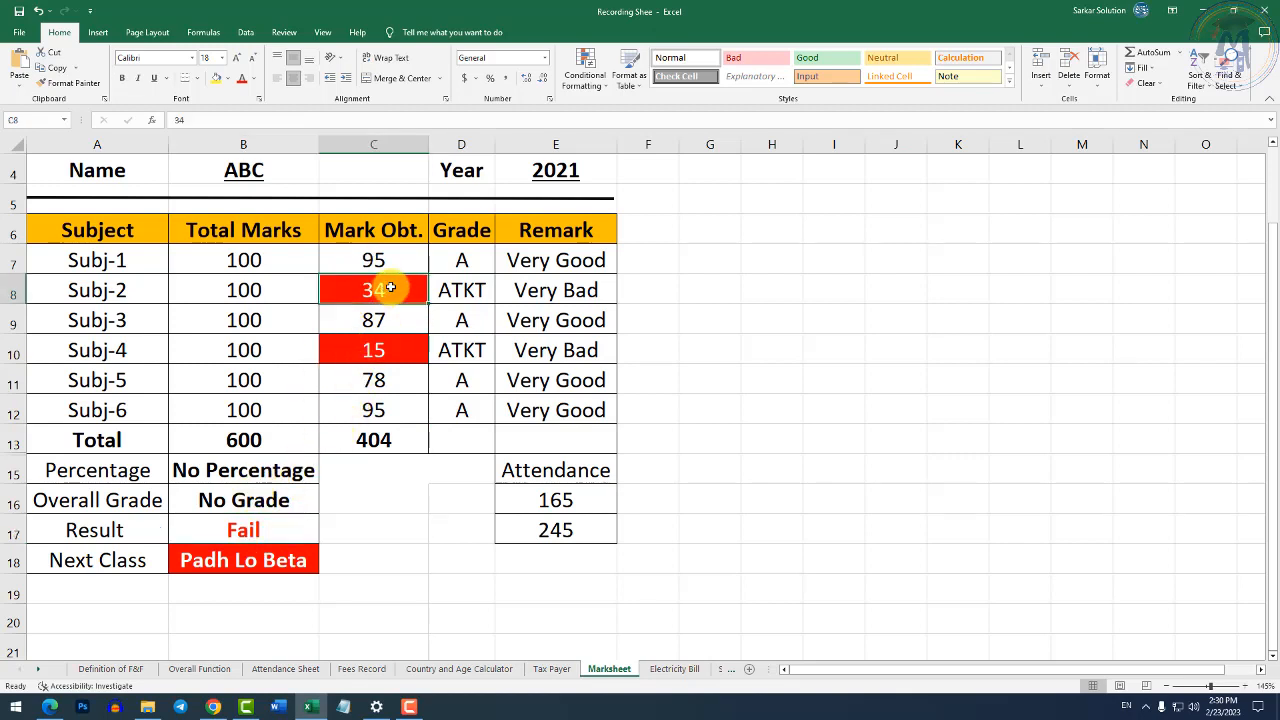
text(65)
key(Return)
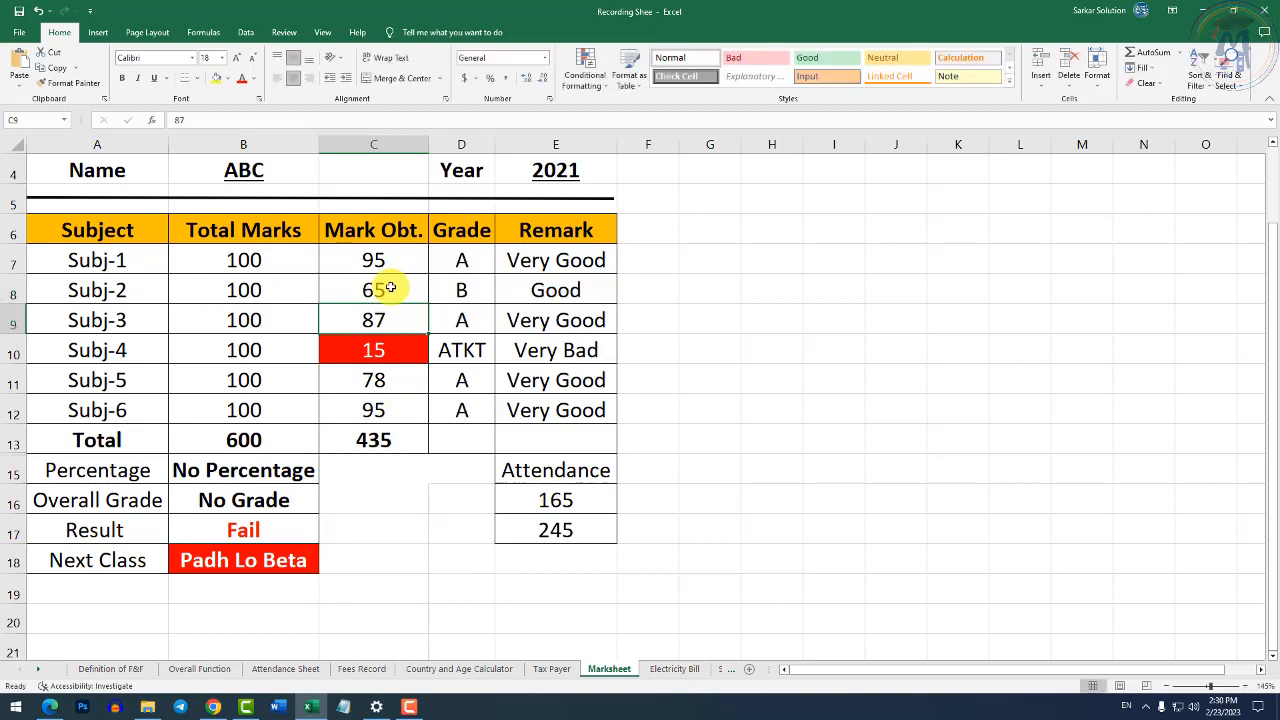
click(416, 352)
text(85)
key(Return)
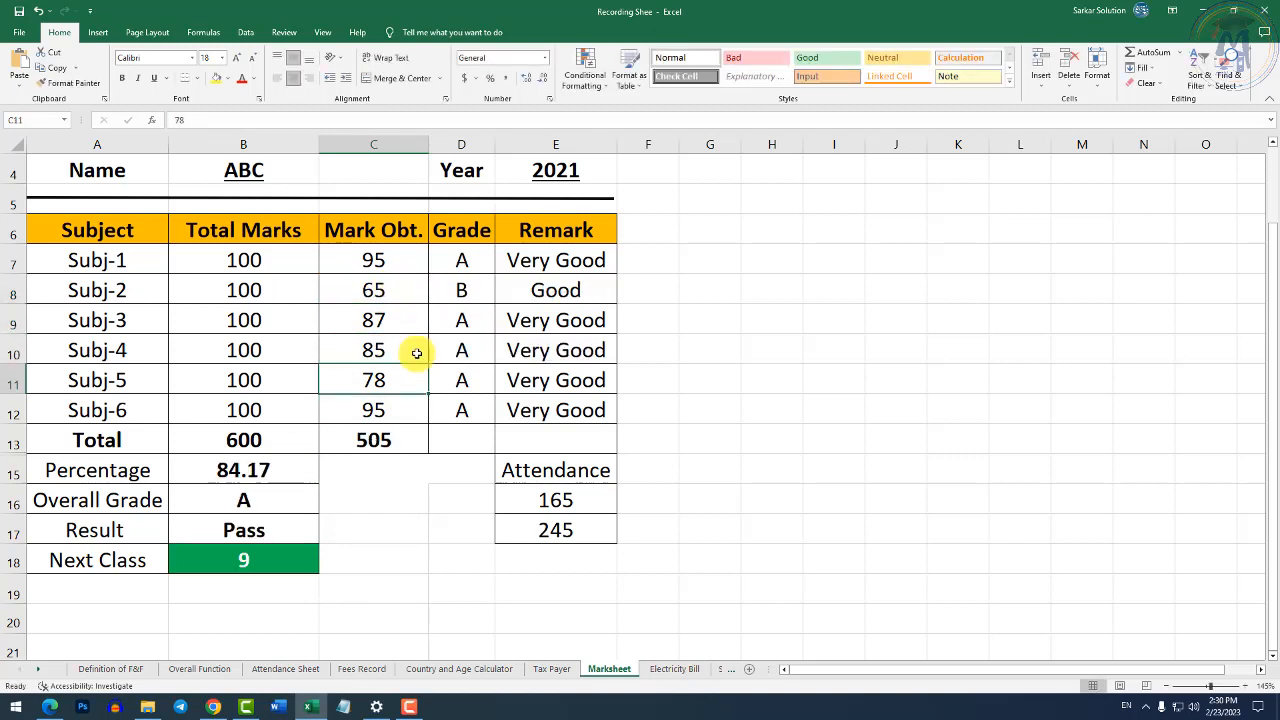
Examine the Result and Next Class formulas against the student's class, and review the two attendance figures.
click(255, 525)
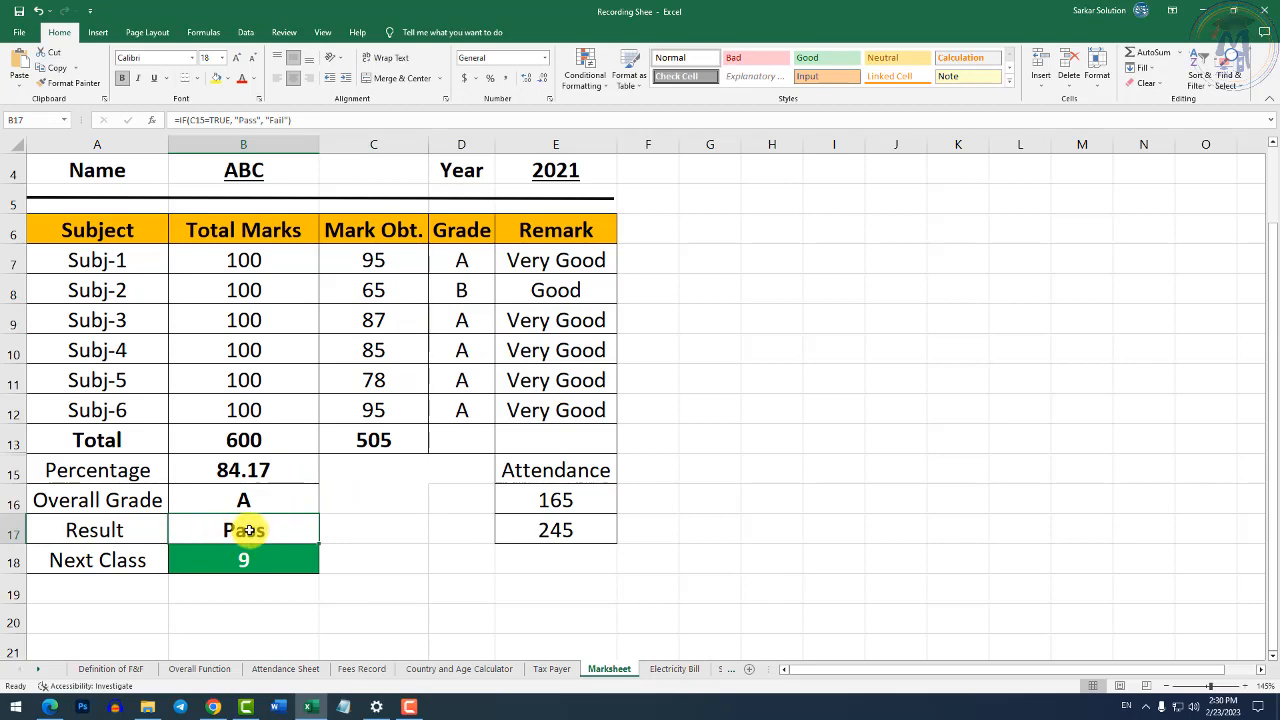
scroll(300, 292, up, 1)
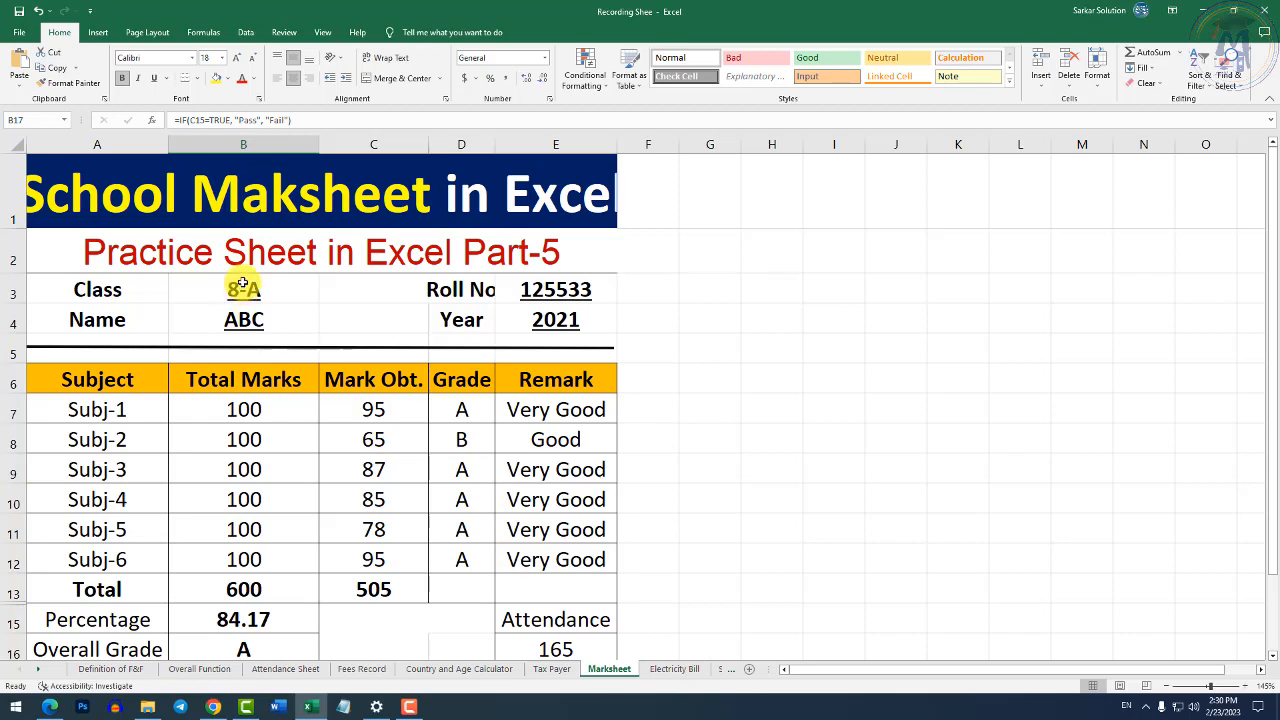
scroll(243, 288, down, 1)
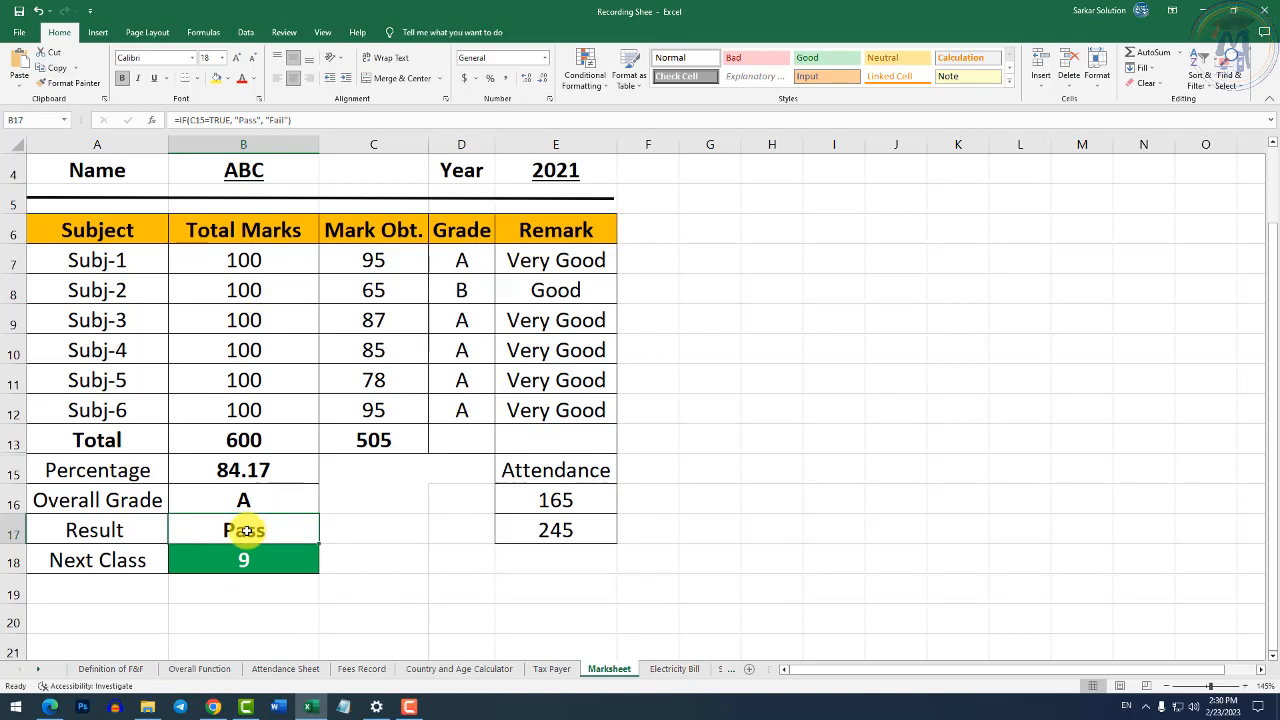
click(241, 567)
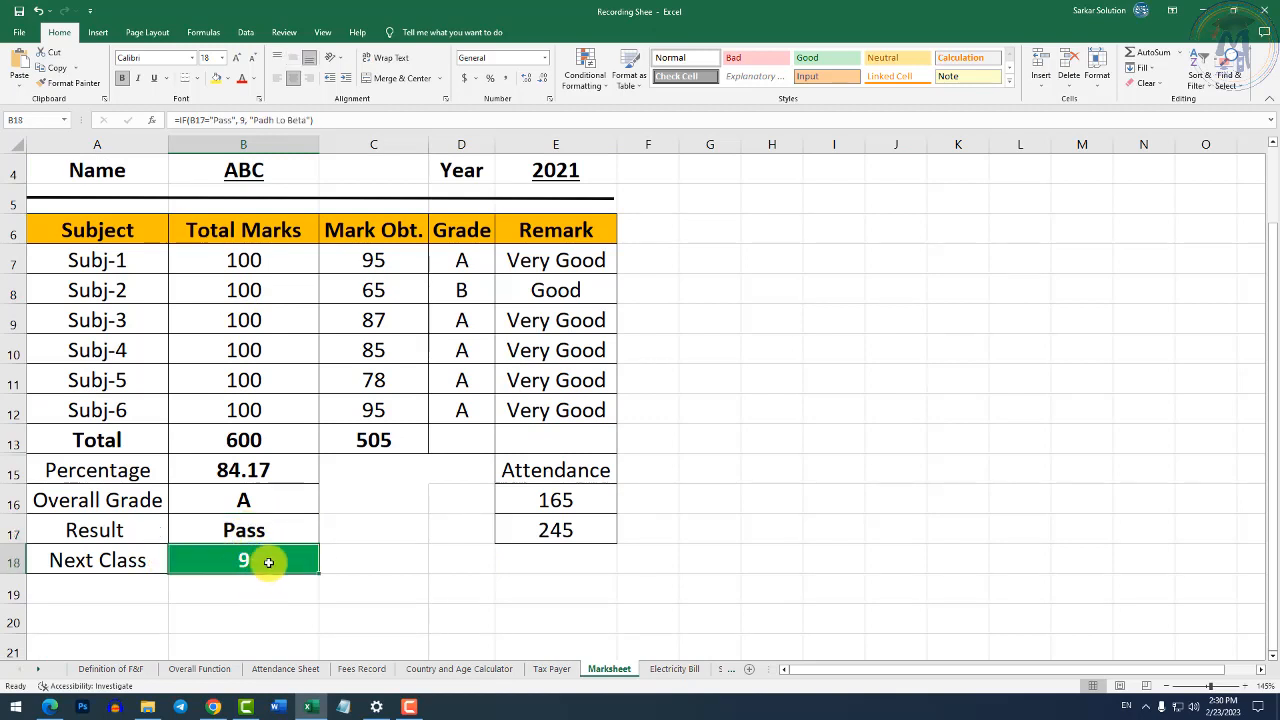
click(521, 508)
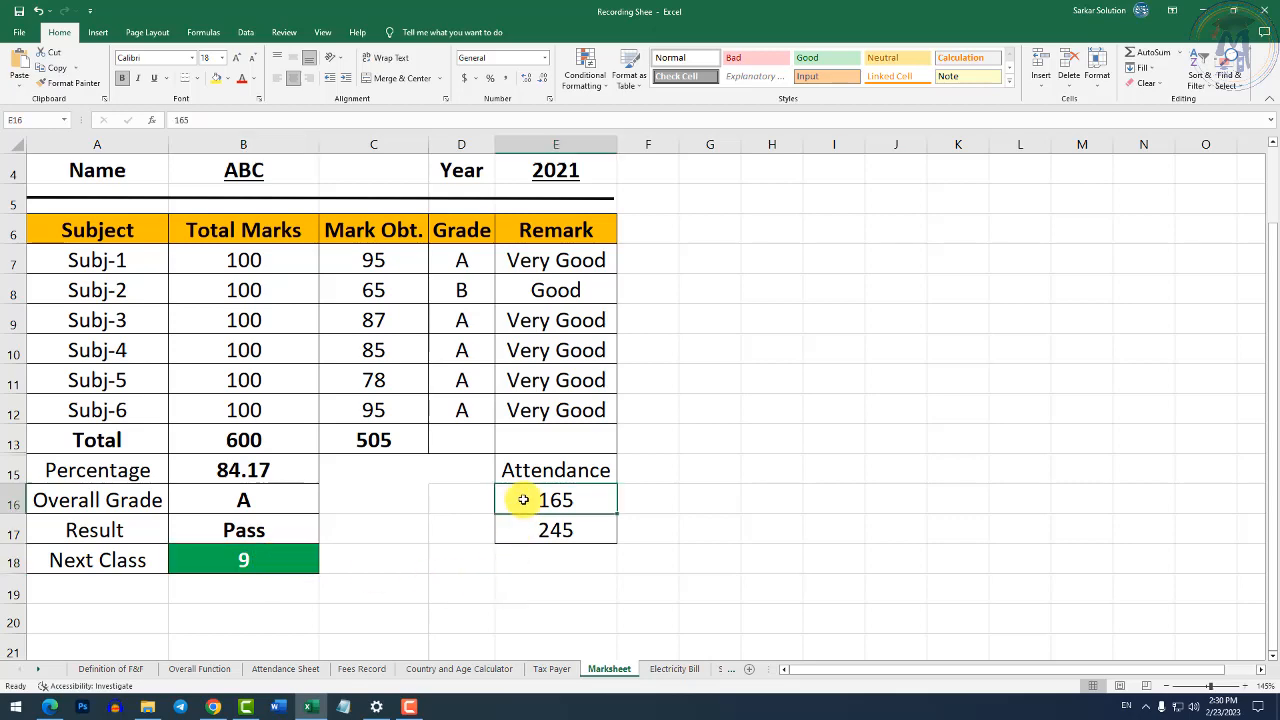
click(533, 536)
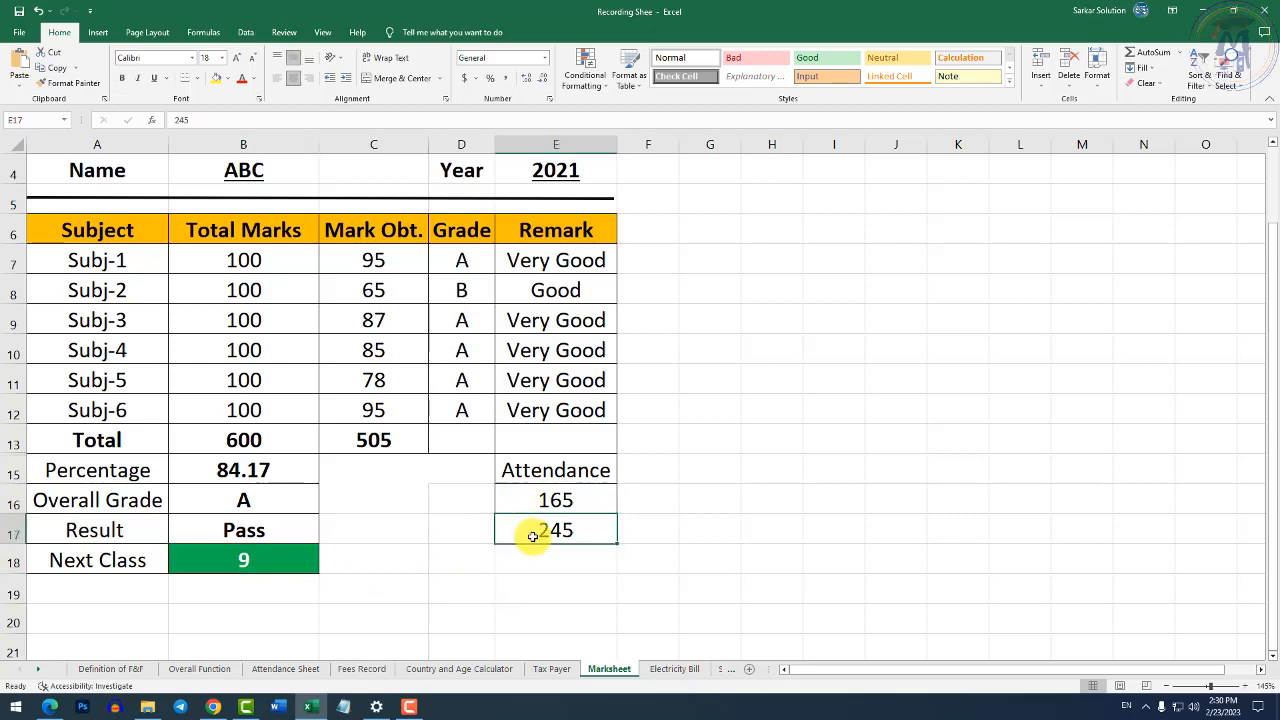
scroll(530, 530, up, 1)
scroll(405, 460, down, 1)
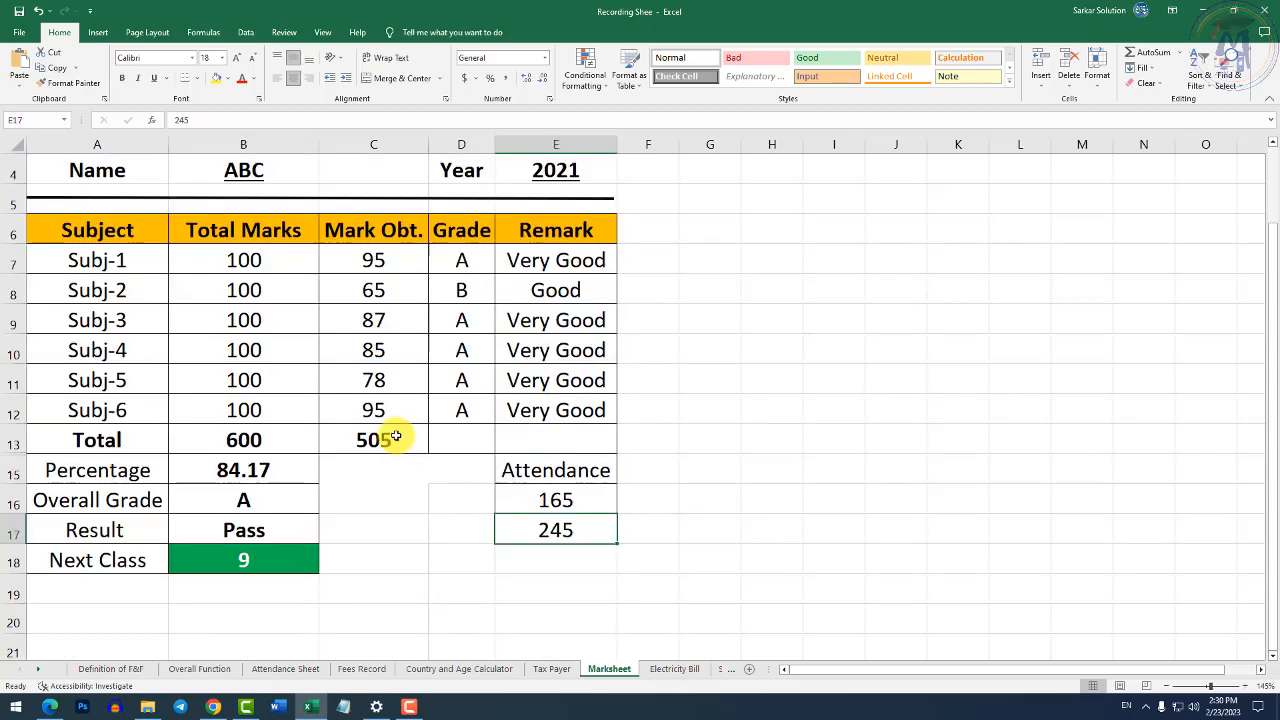
Set the marks obtained for Subj-5 to 15.
click(378, 385)
text(15)
key(Return)
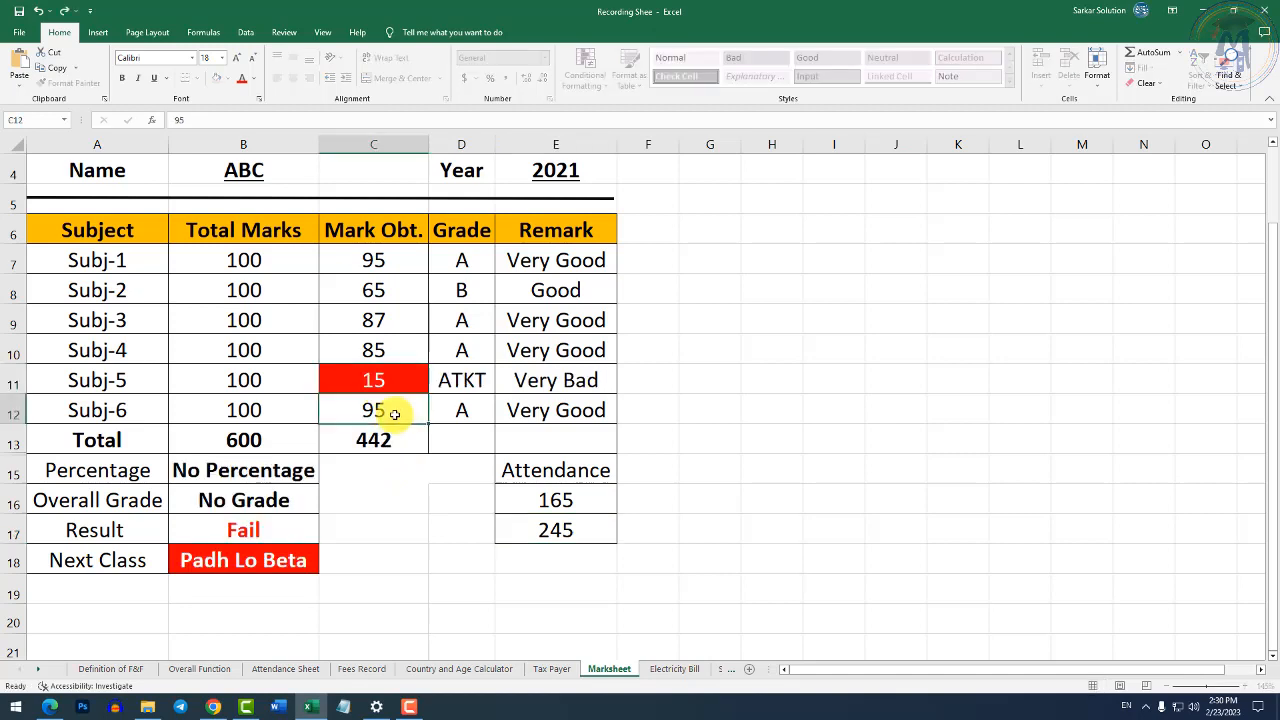
Examine how the Result, Next Class and Overall Grade formulas respond to a failing subject mark.
click(294, 527)
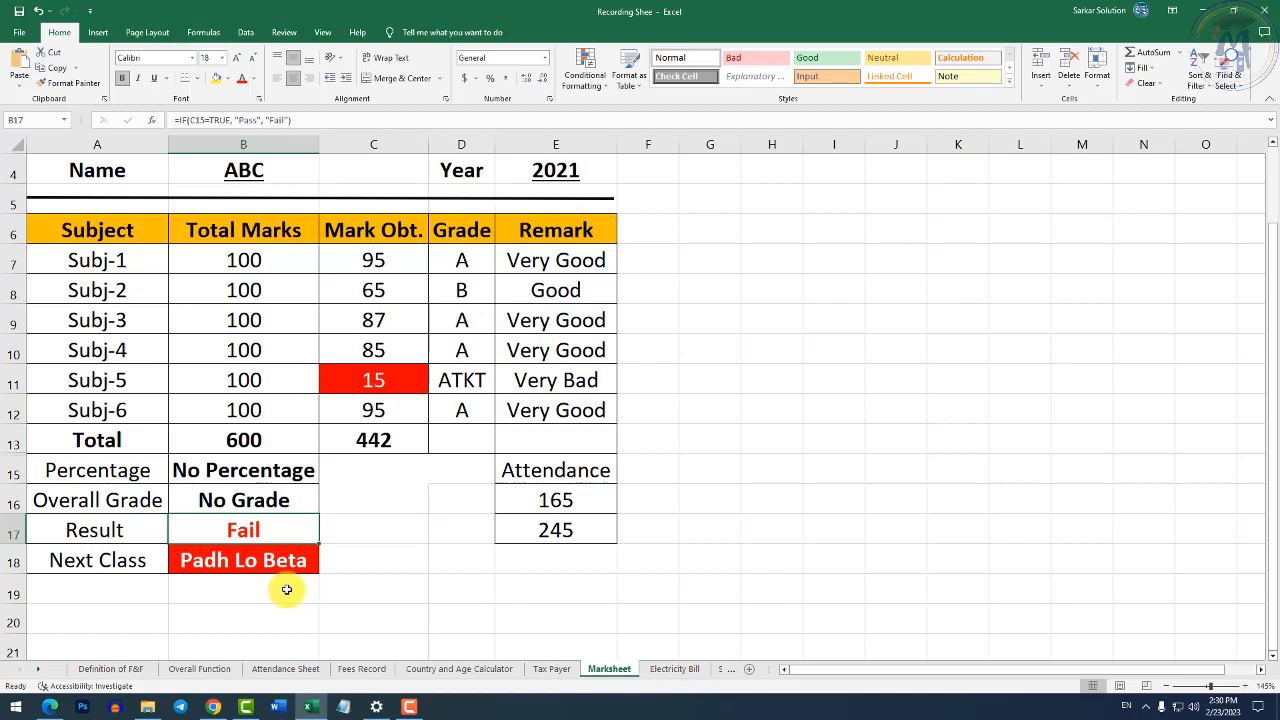
click(272, 560)
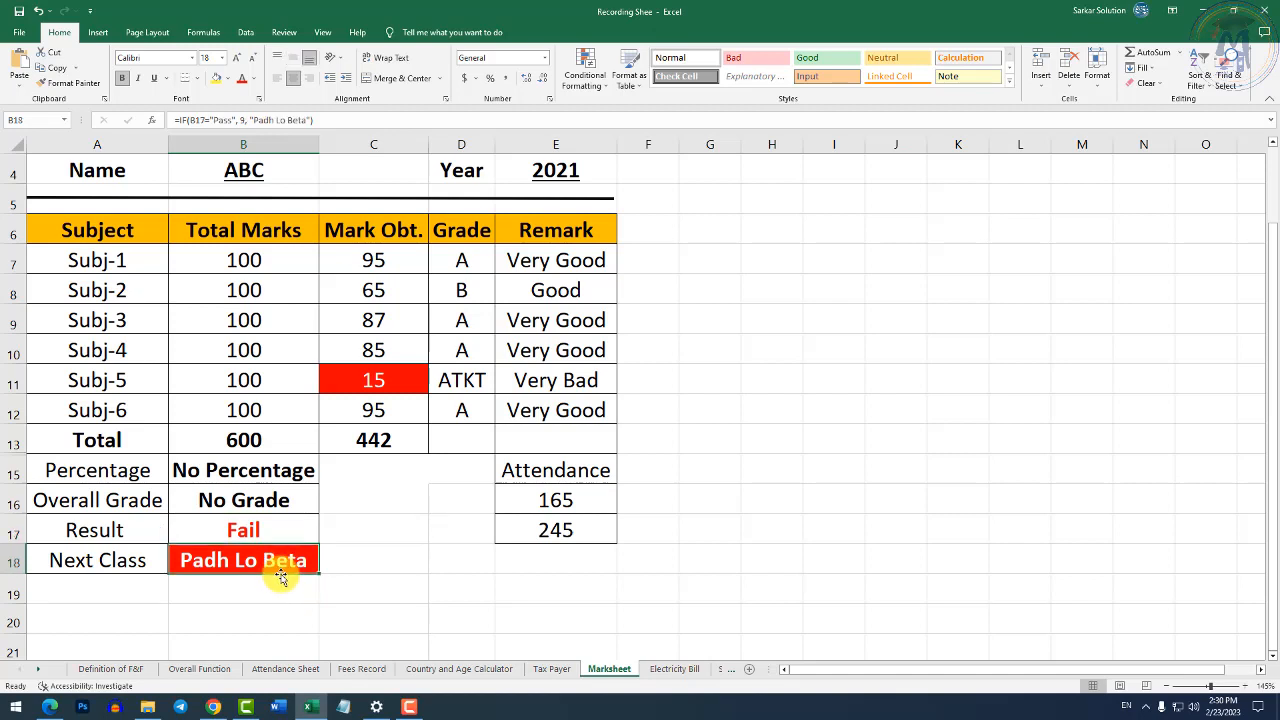
click(268, 530)
click(265, 554)
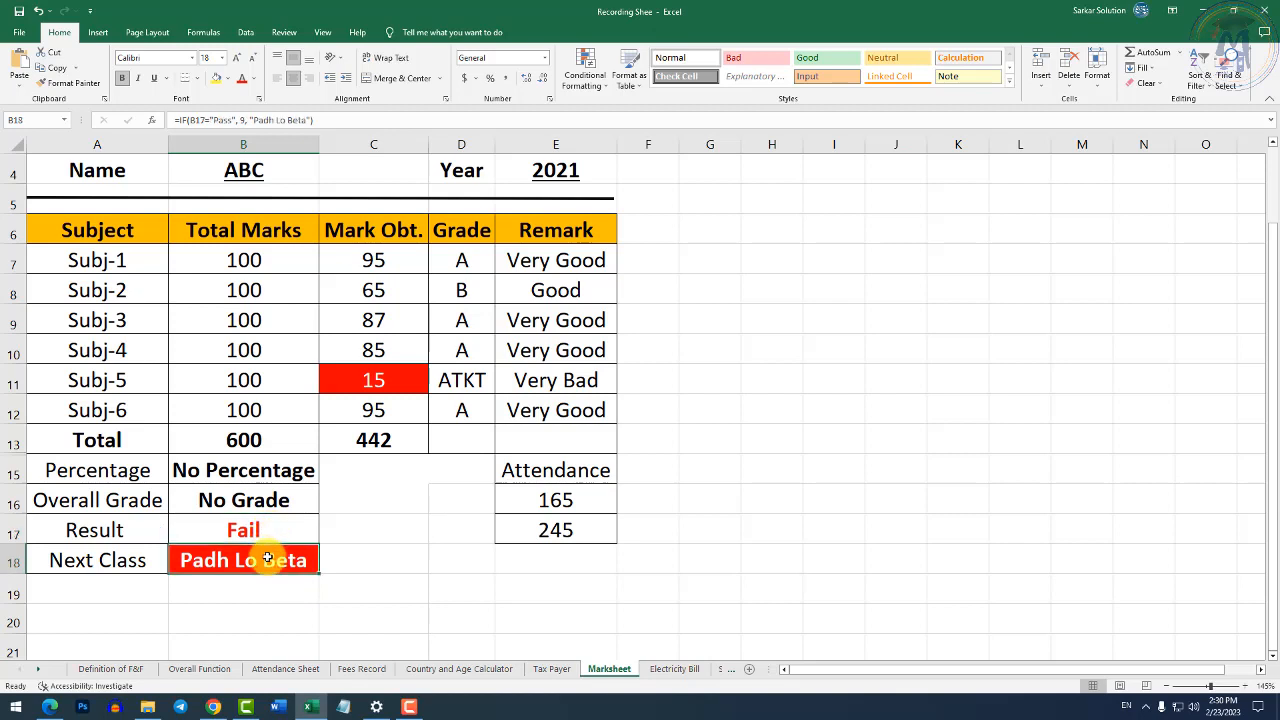
click(246, 503)
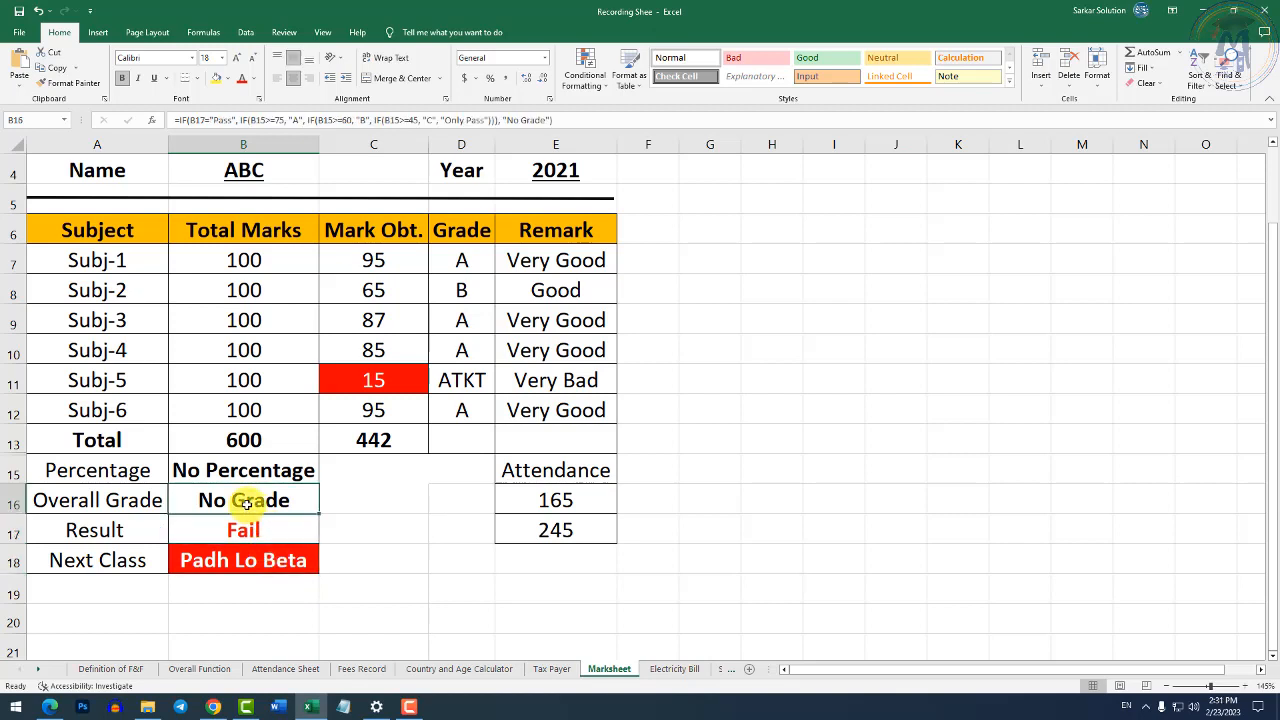
click(247, 530)
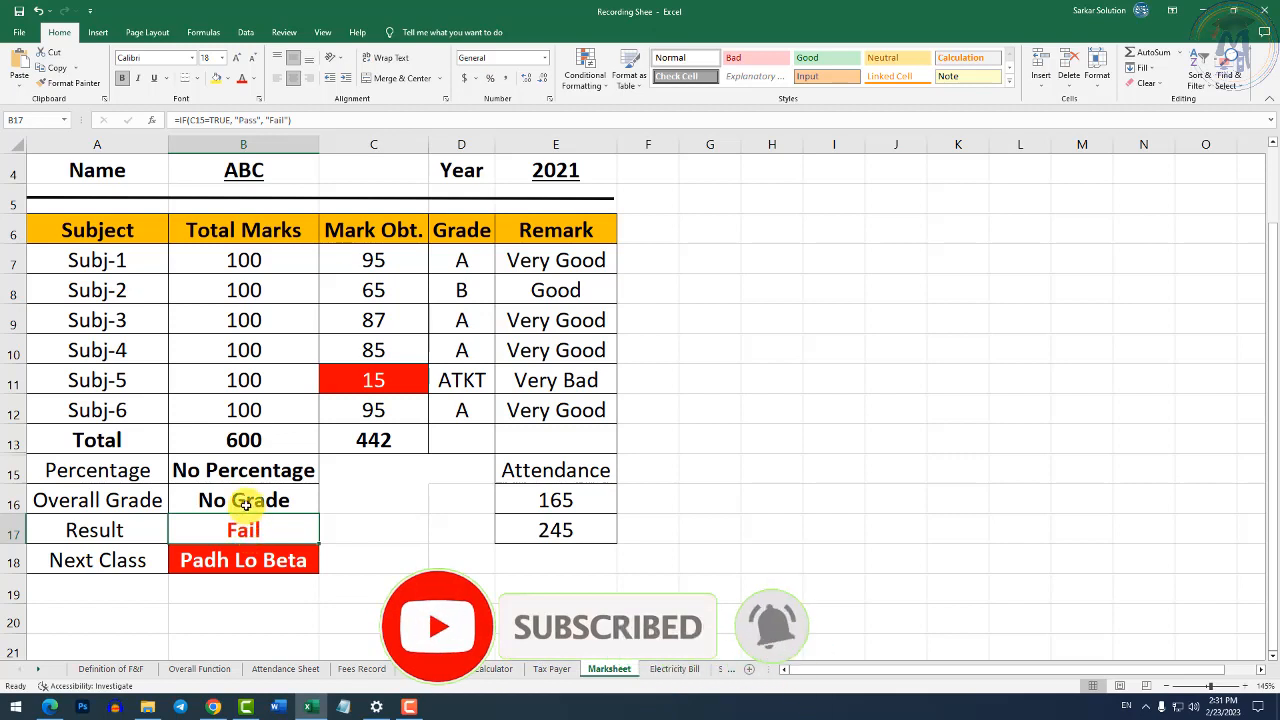
click(246, 503)
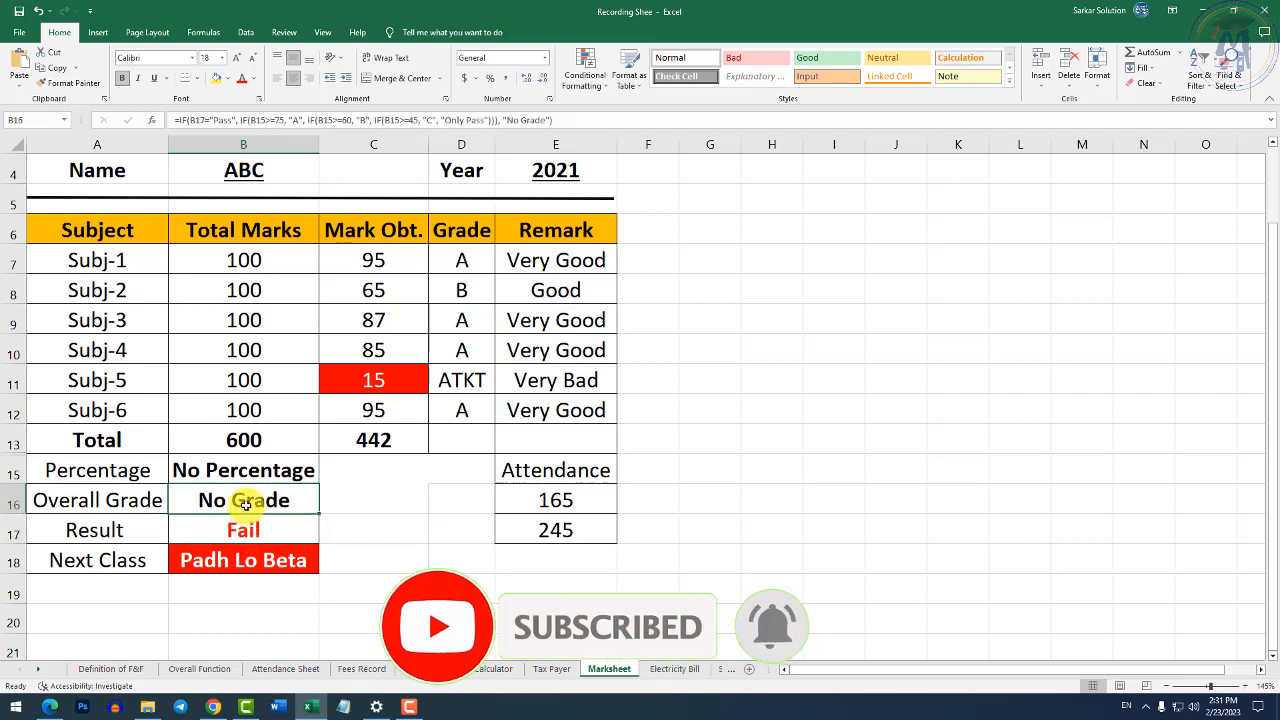
click(249, 533)
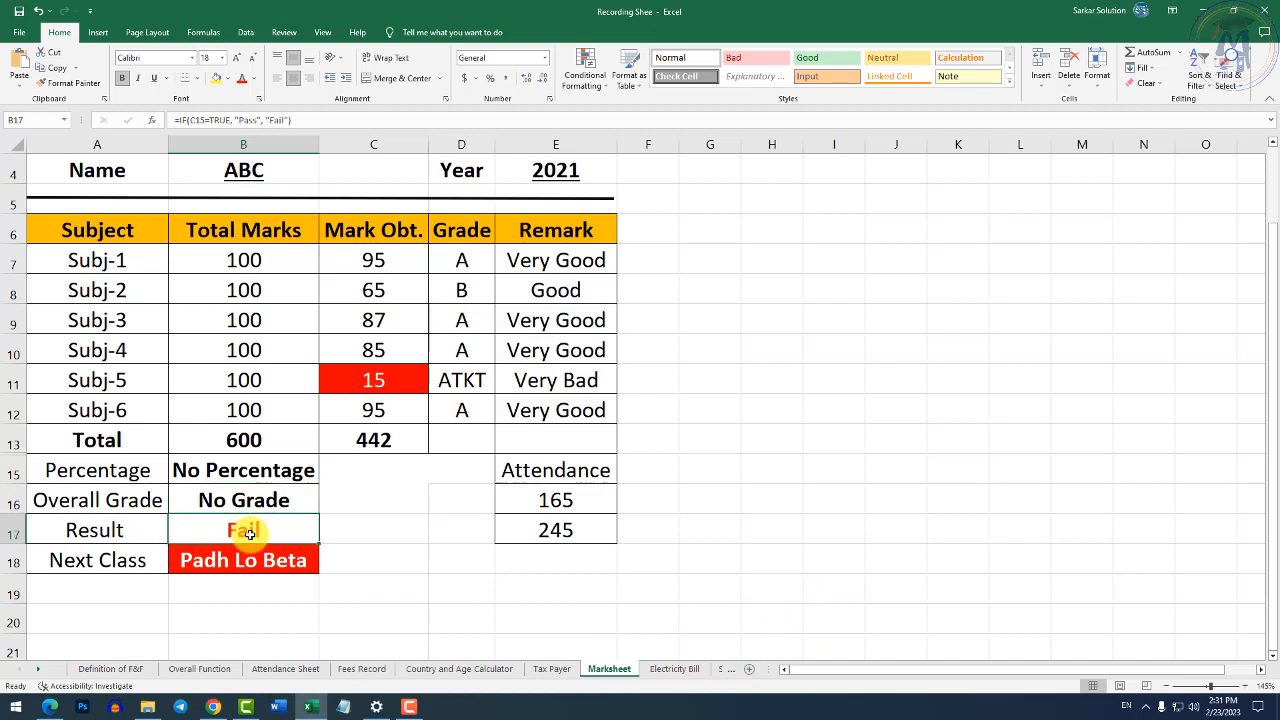
click(249, 500)
Set the marks obtained for Subj-5 to 45.
click(360, 378)
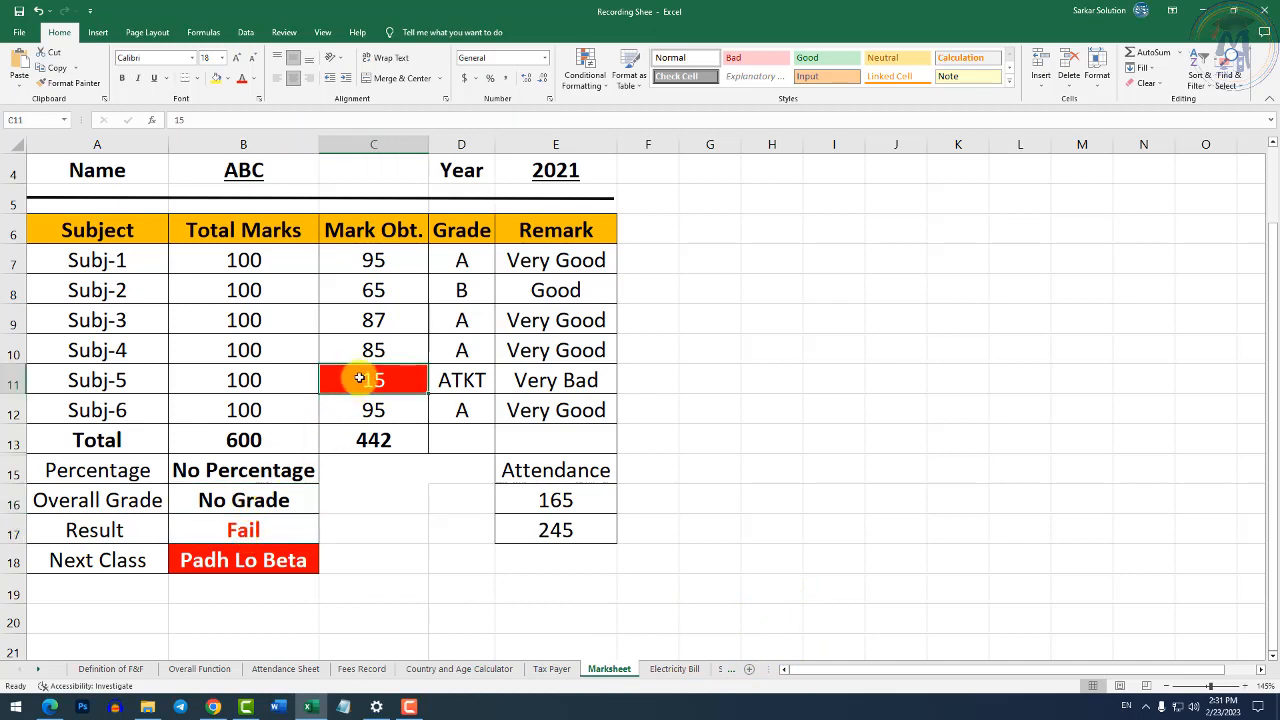
text(45)
key(Return)
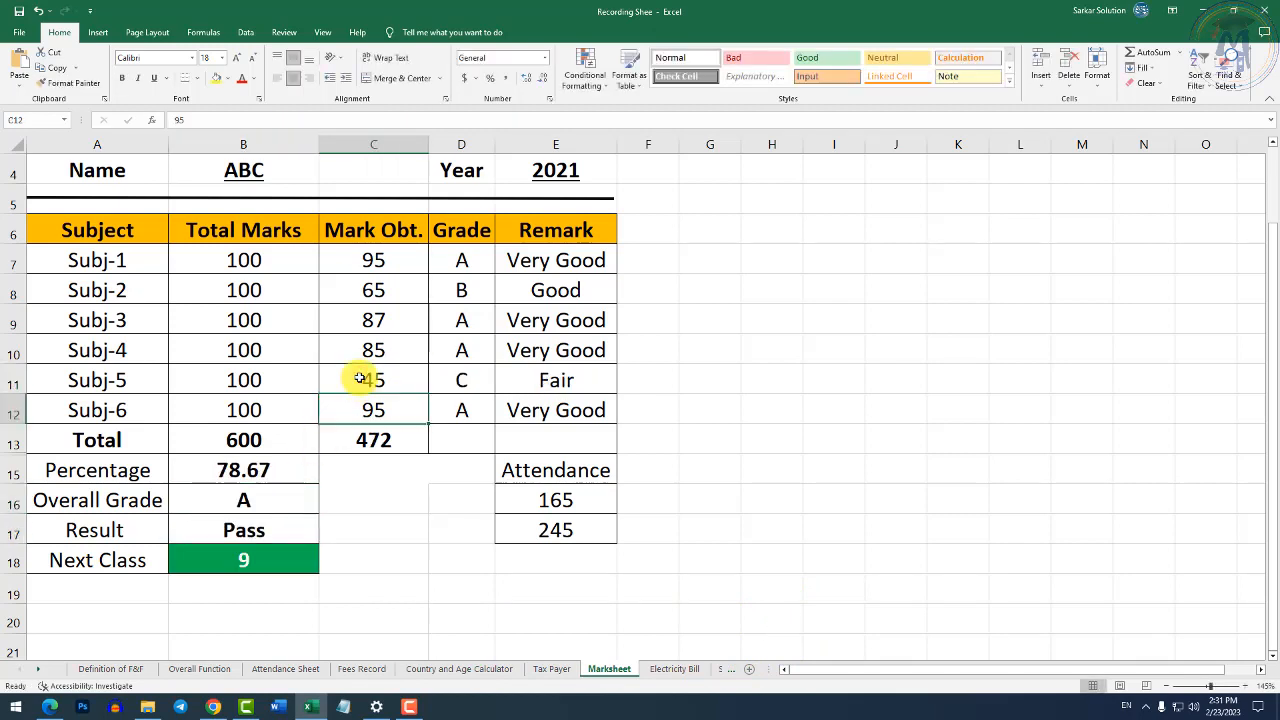
Review the Overall Grade and Next Class formulas again with passing marks in every subject.
click(246, 502)
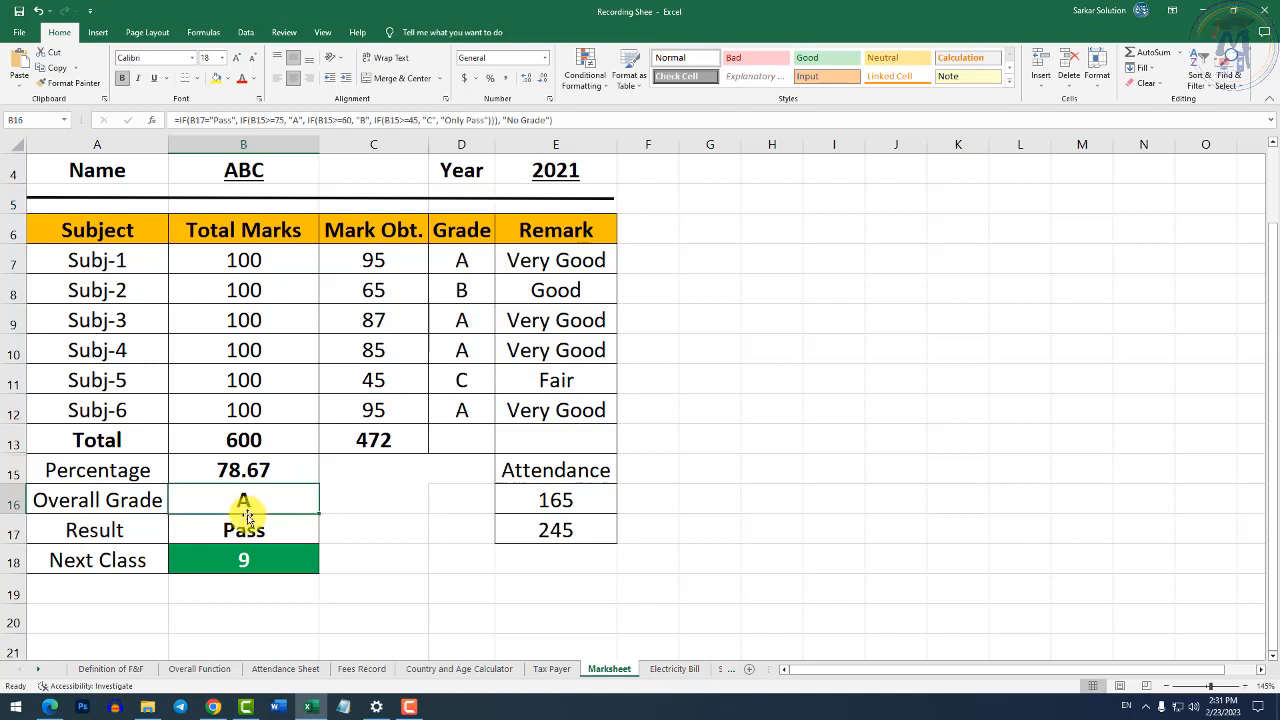
click(257, 558)
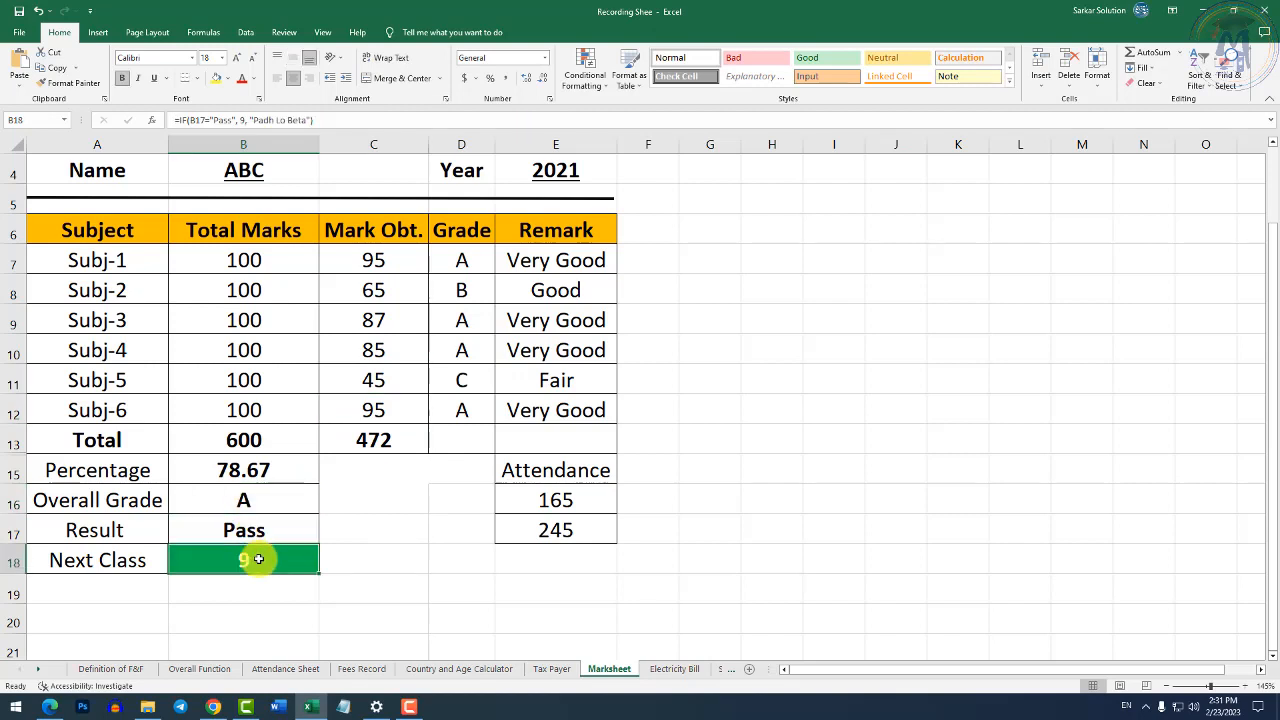
click(254, 500)
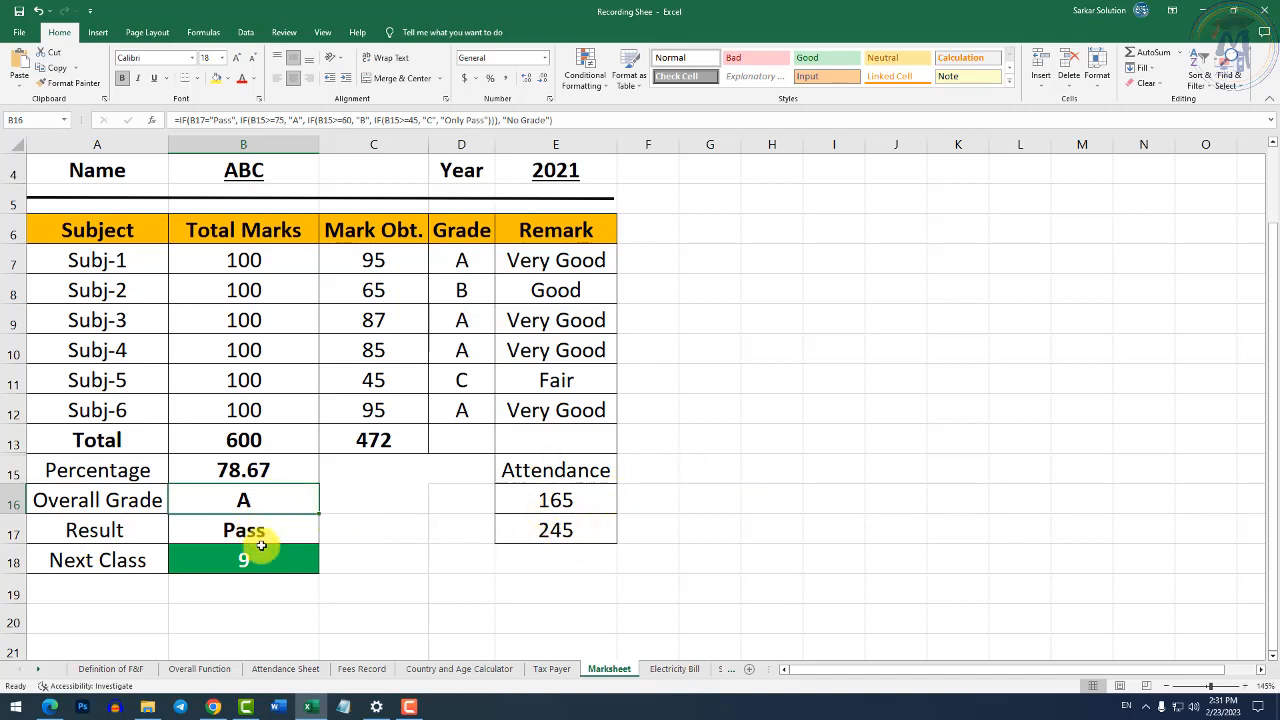
click(262, 557)
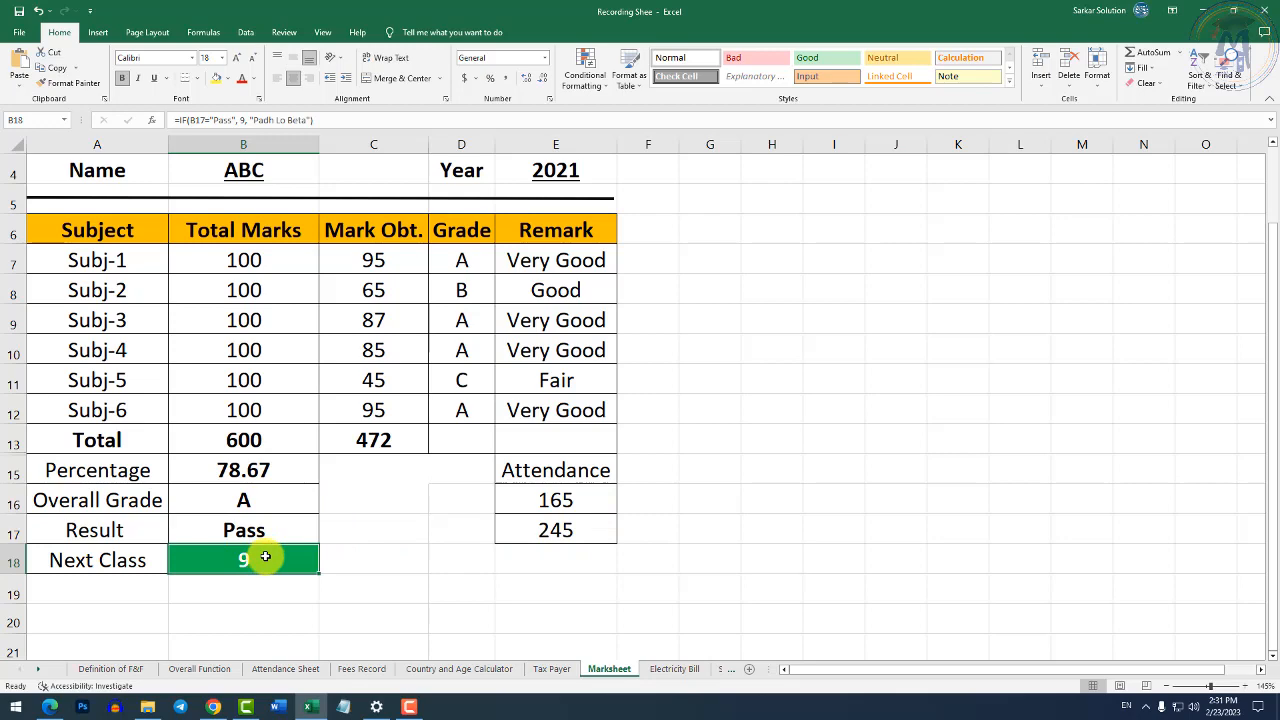
scroll(380, 590, up, 1)
scroll(385, 596, down, 2)
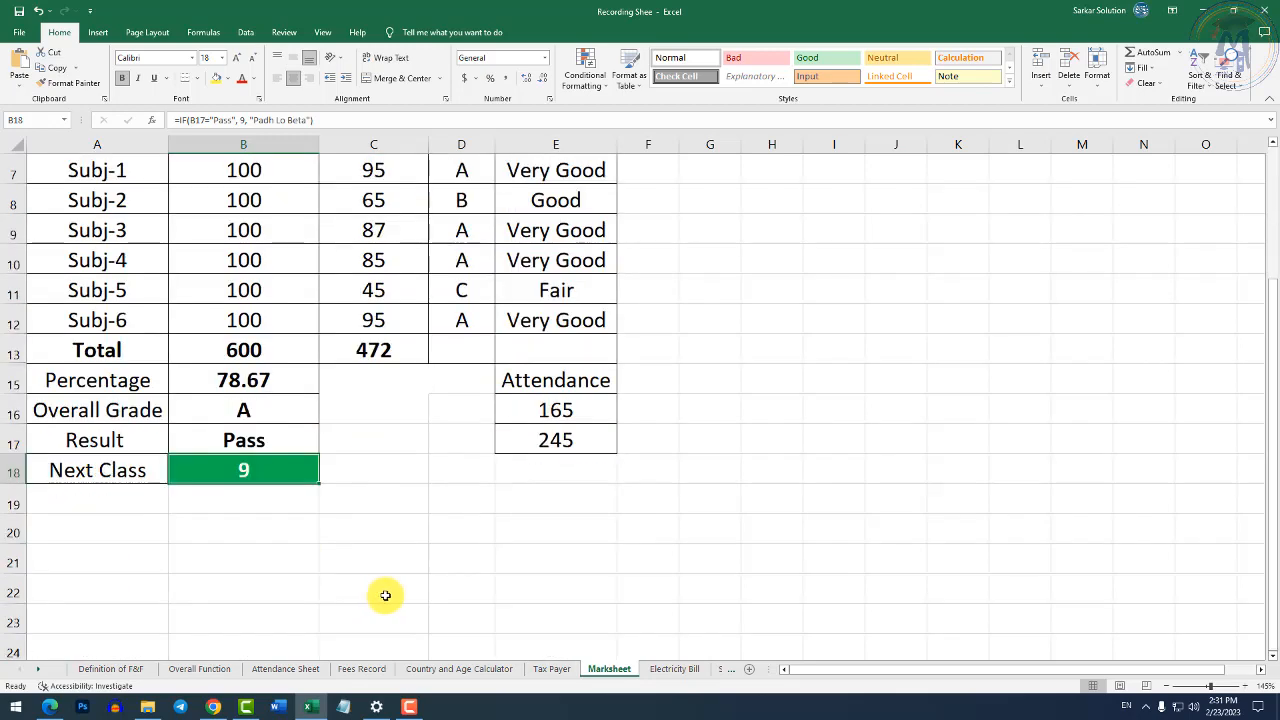
Open the Electricity Bill sheet and compare the Panalty formulas in rows 9 and 8 with the pay dates.
click(672, 669)
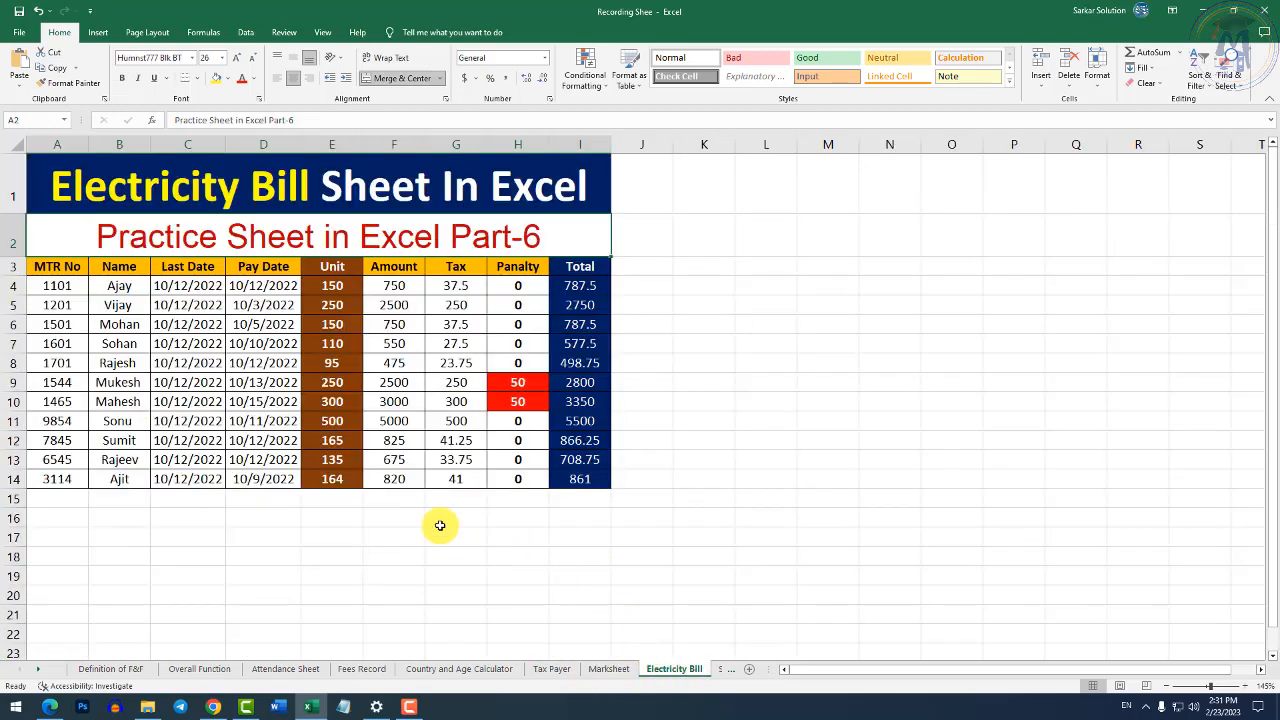
scroll(371, 480, up, 3)
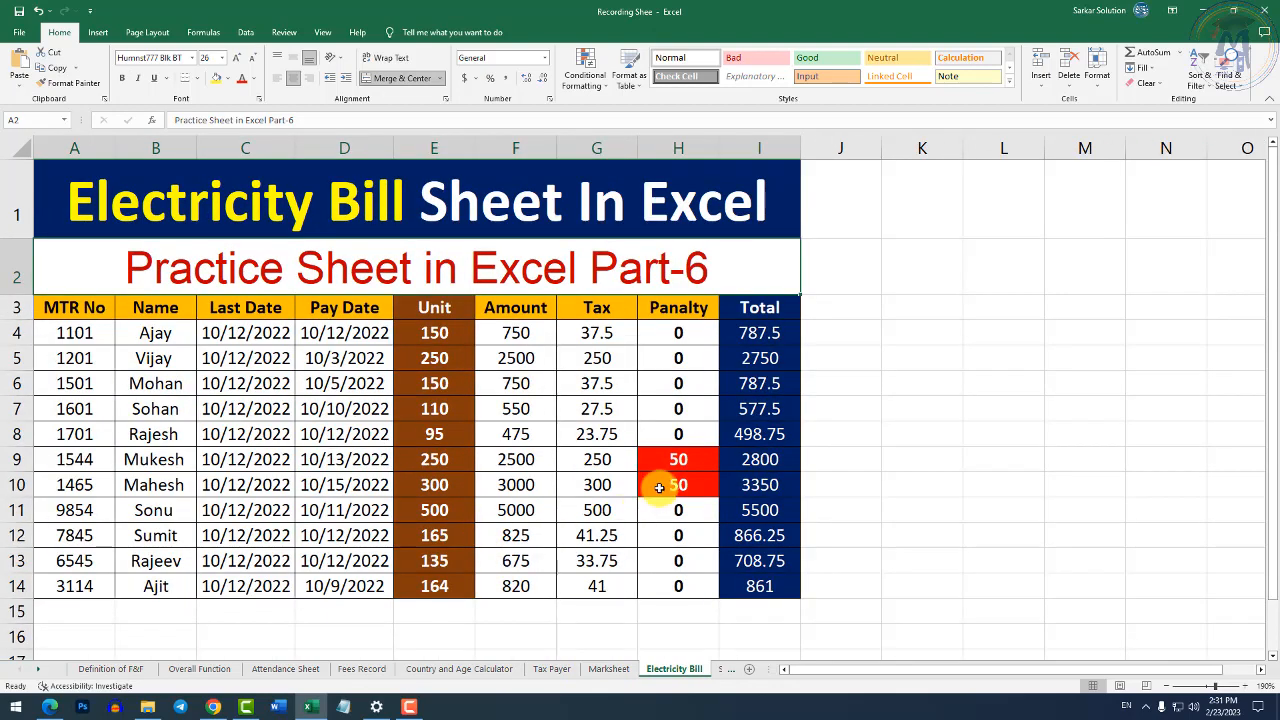
click(672, 464)
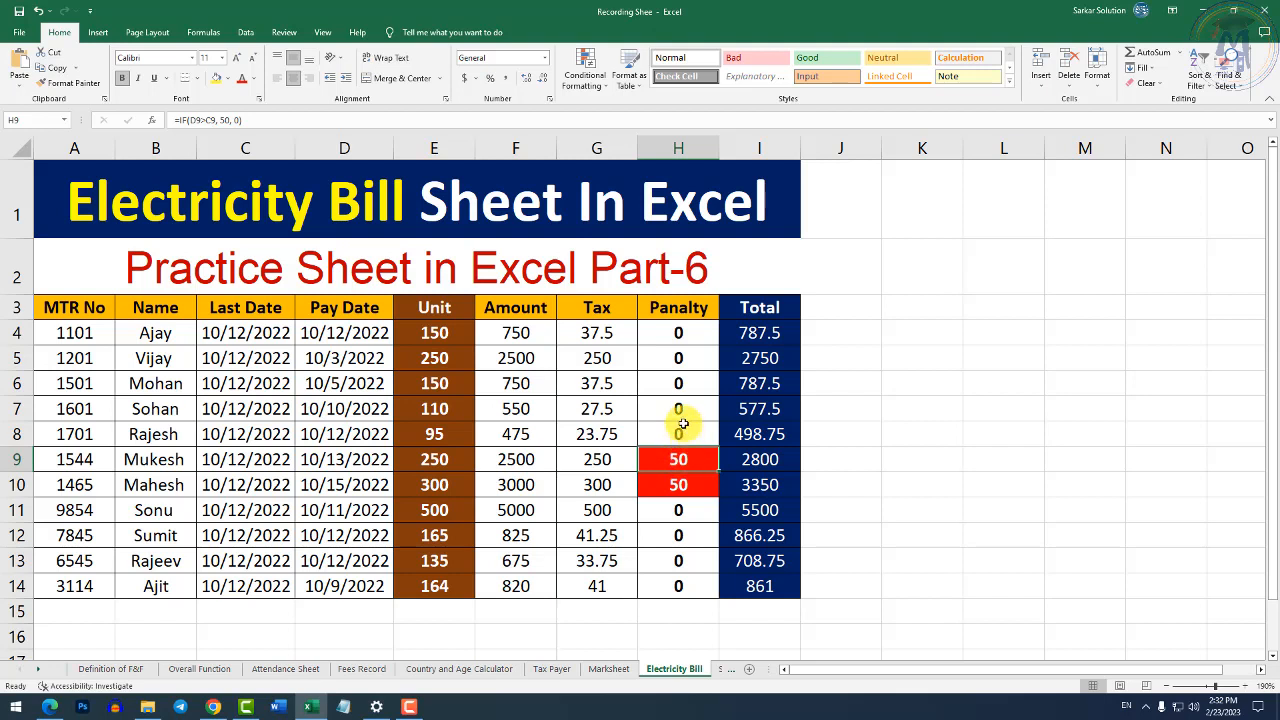
click(322, 436)
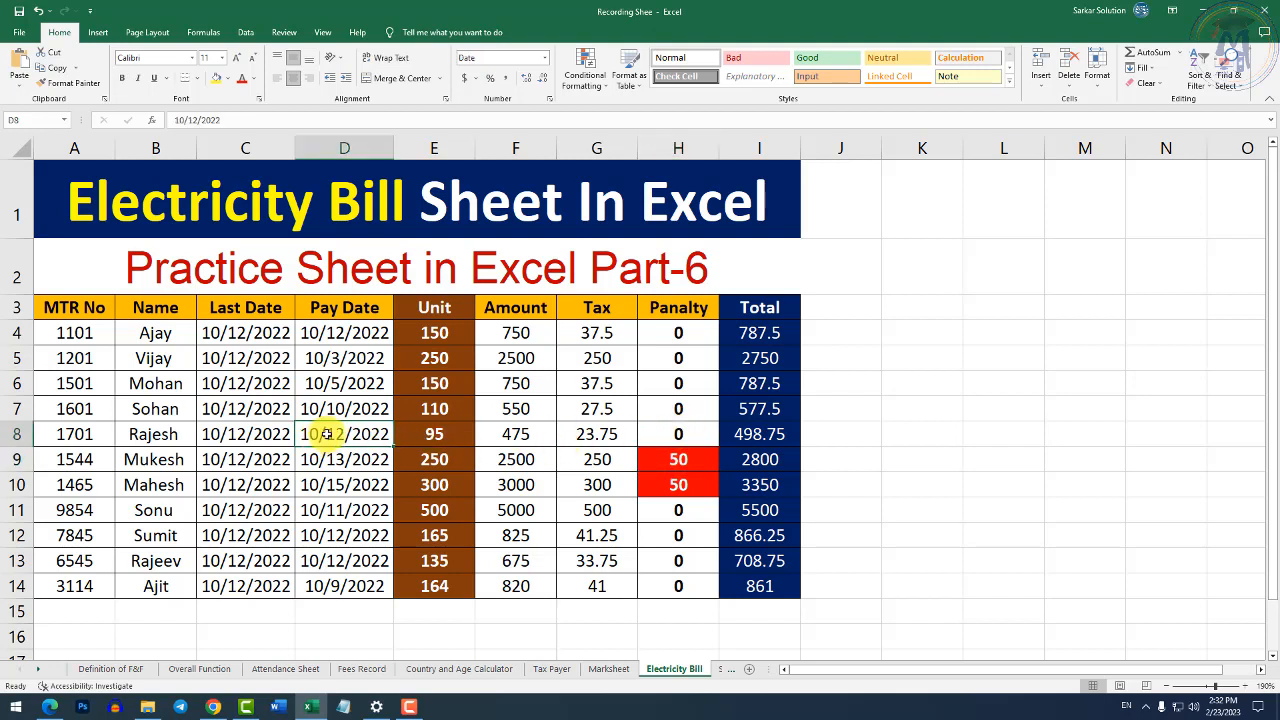
click(681, 432)
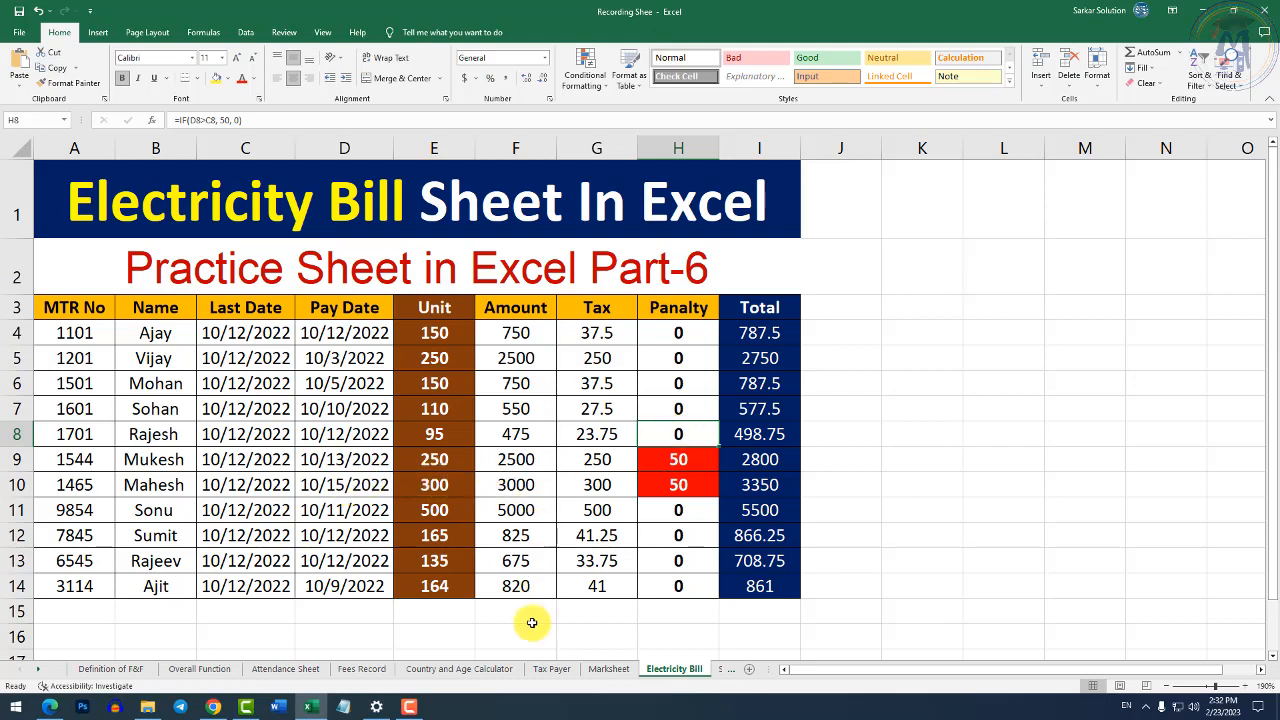
Open the Score Card sheet.
click(730, 669)
click(660, 669)
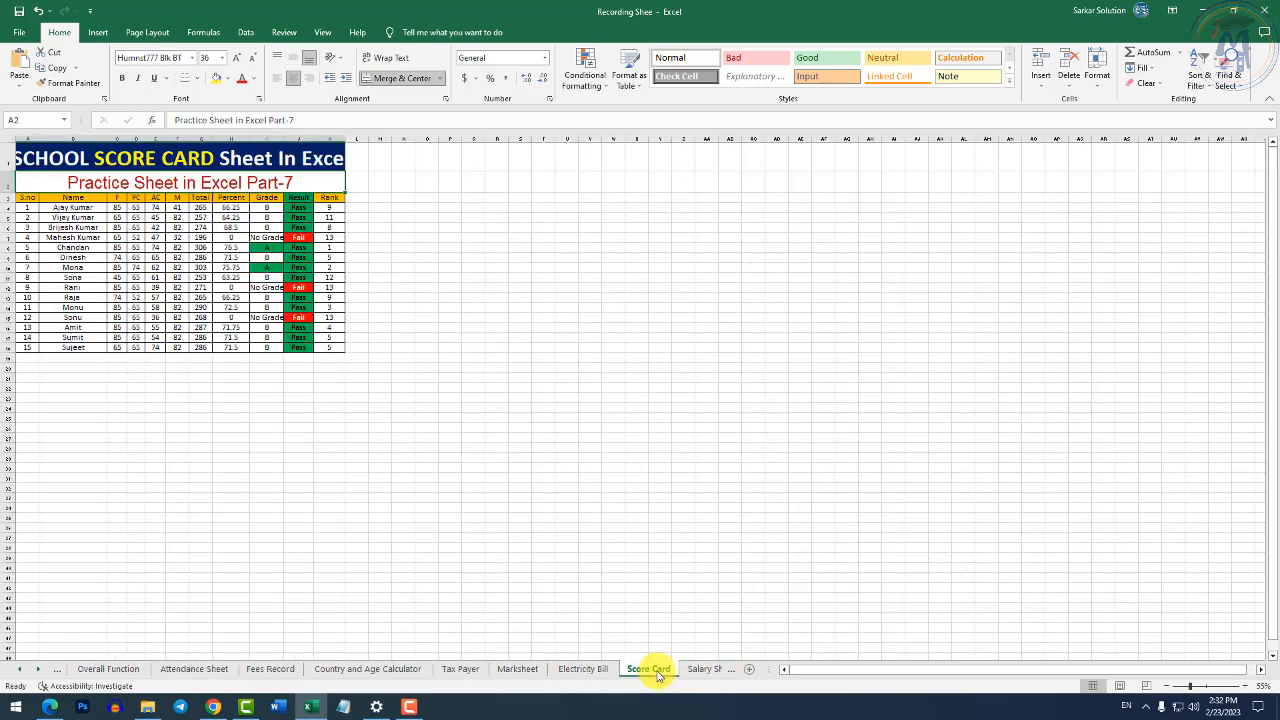
Review the first student's marks for F, PC, AC and M in row 4.
scroll(40, 249, up, 6)
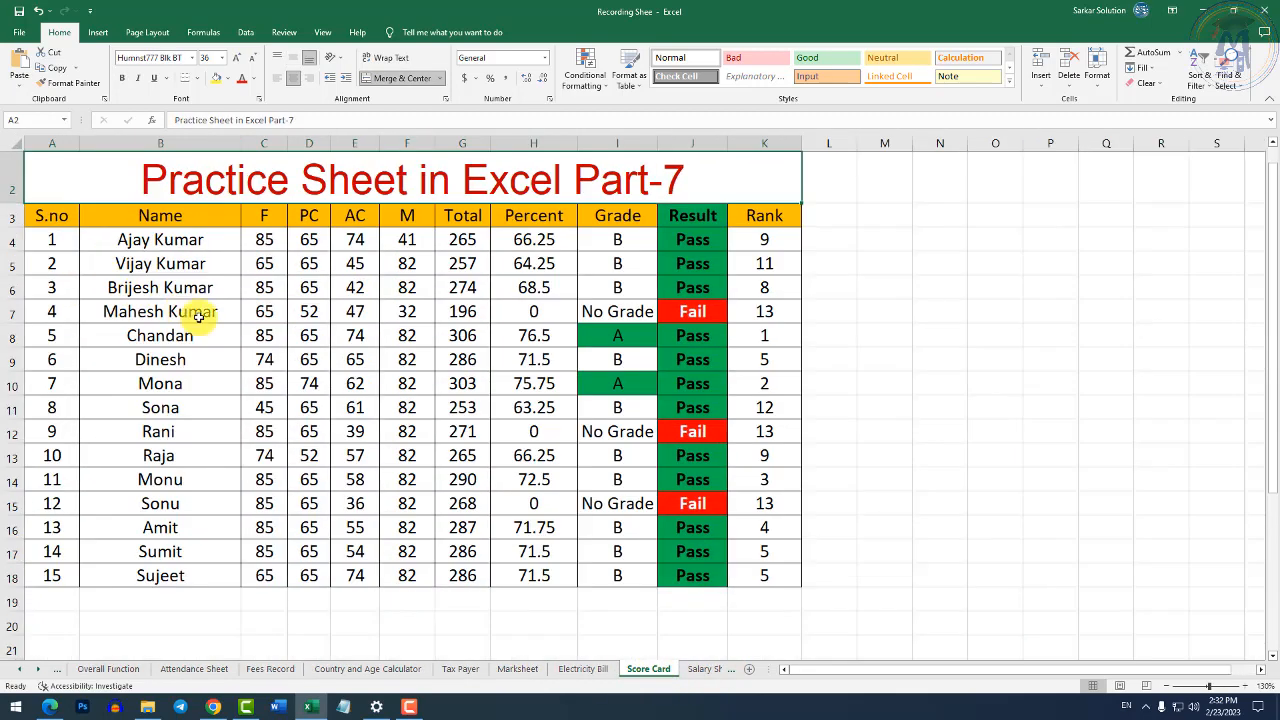
click(296, 253)
click(345, 253)
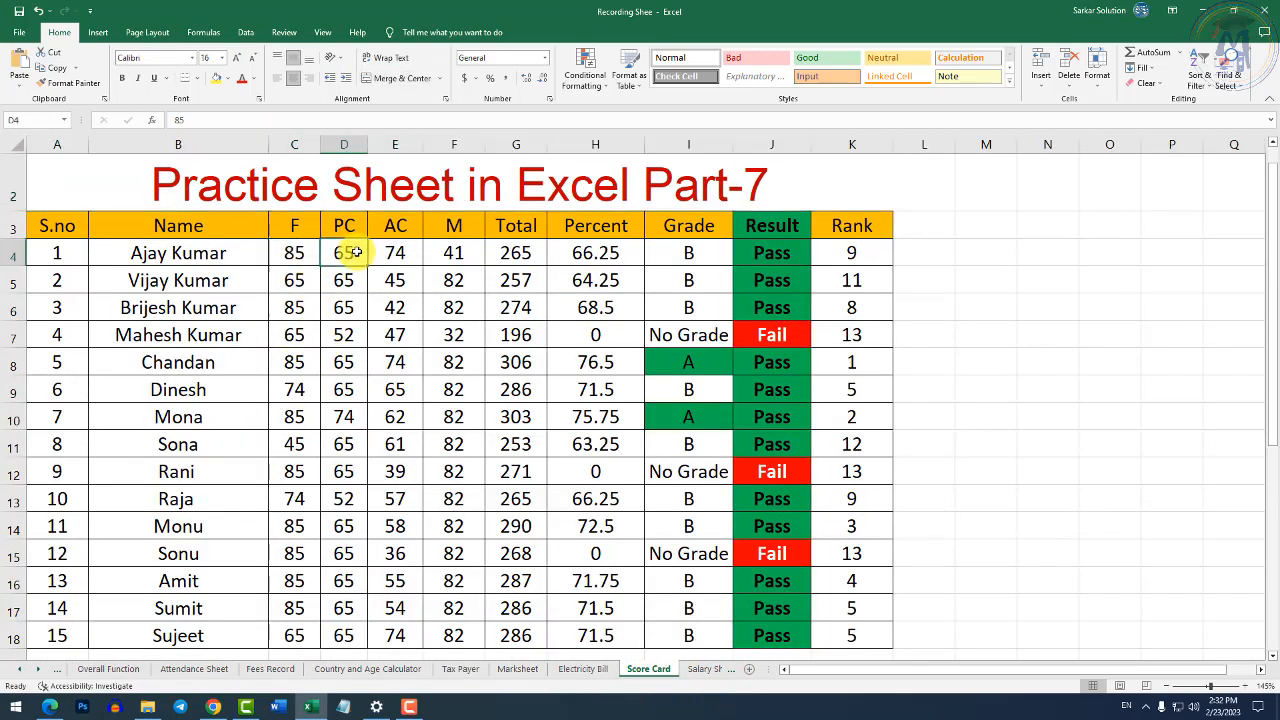
click(396, 255)
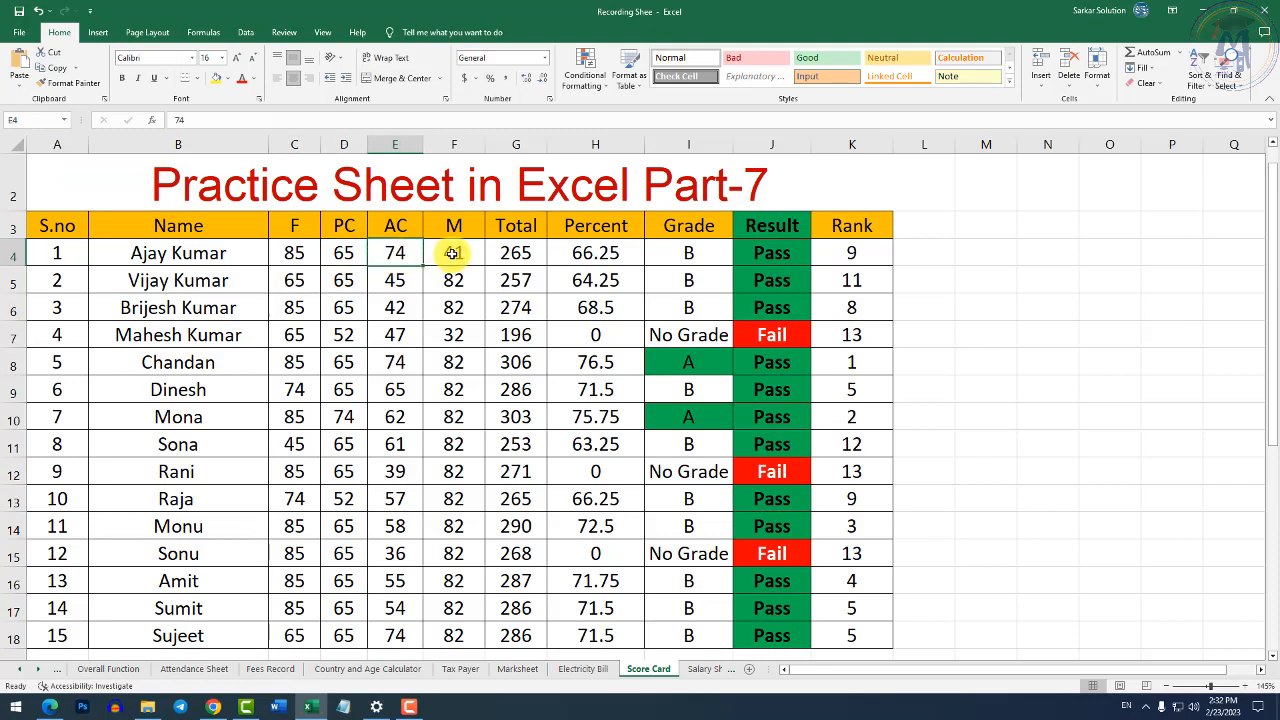
click(451, 255)
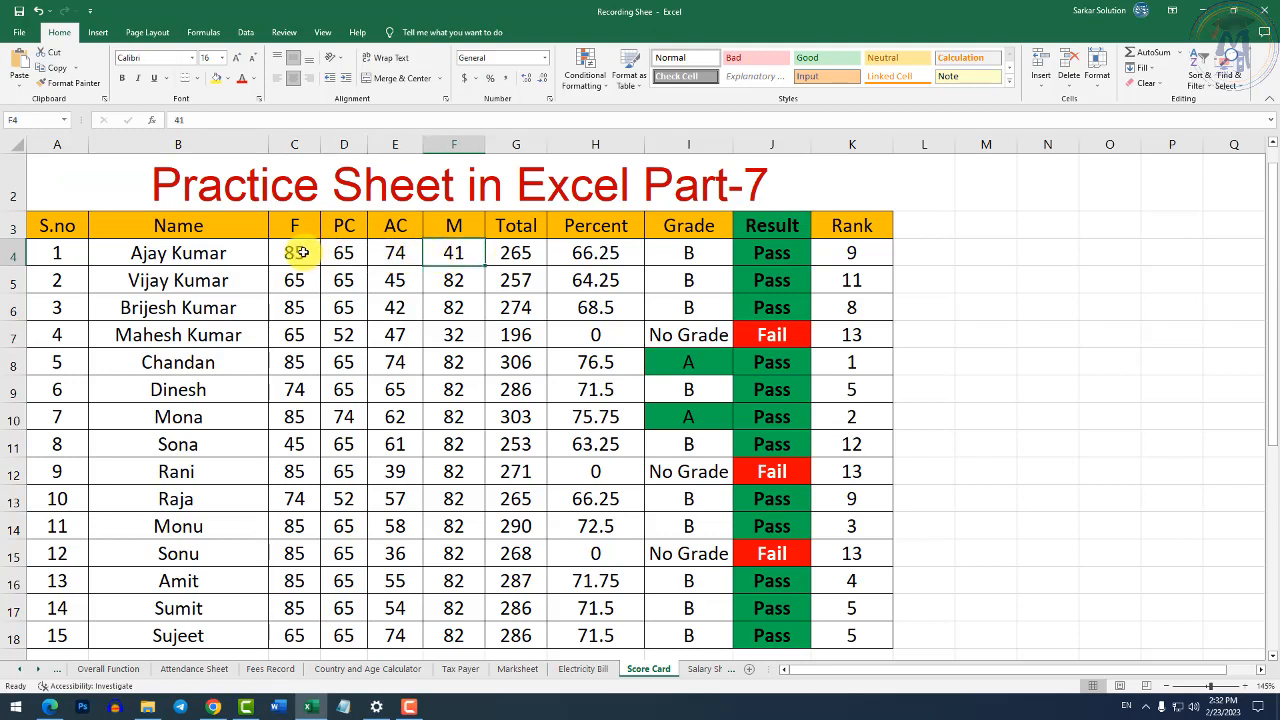
Examine the Total, Percent, Grade, Result and Rank formulas in row 4, plus the Rank formula in K8.
click(504, 256)
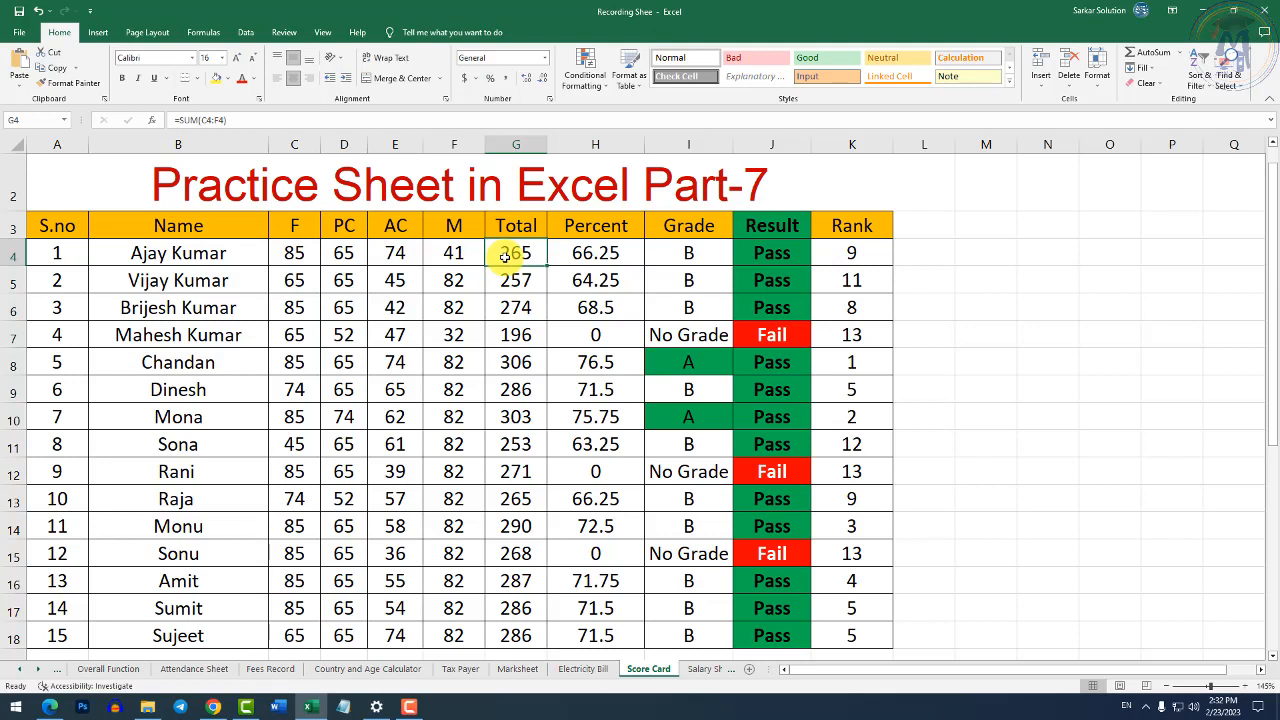
click(573, 256)
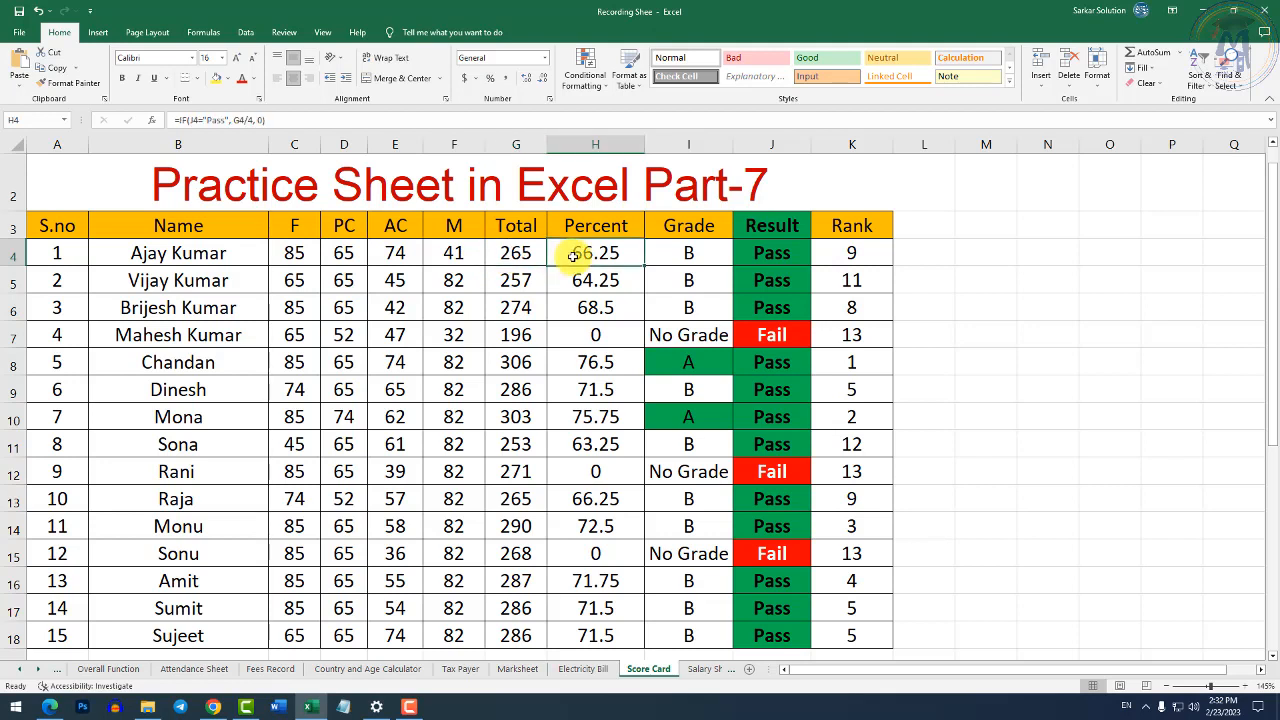
click(658, 255)
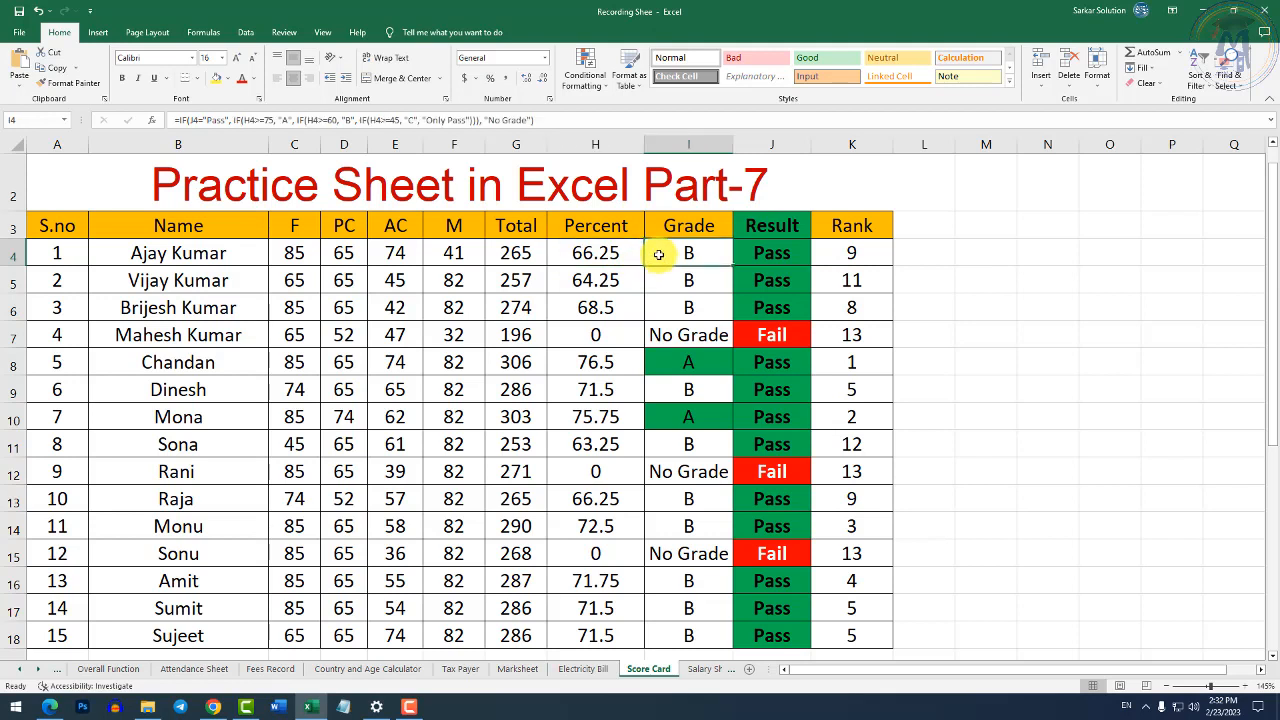
click(780, 256)
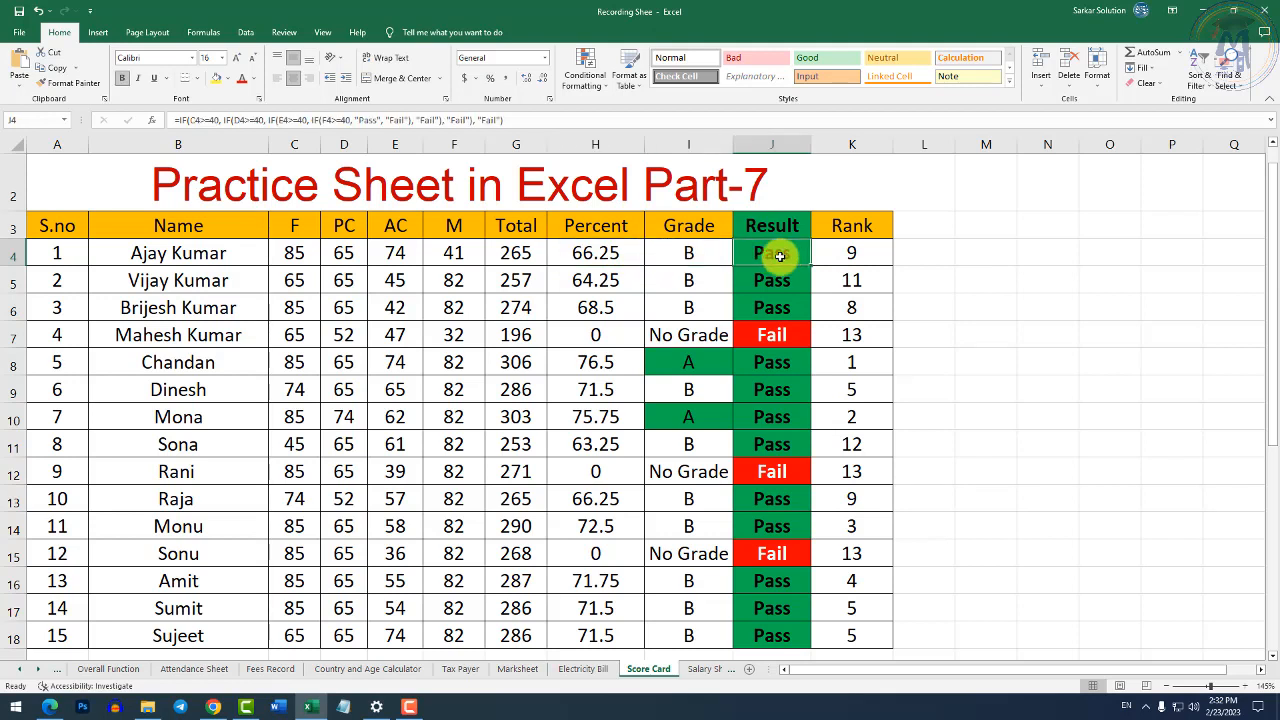
click(856, 252)
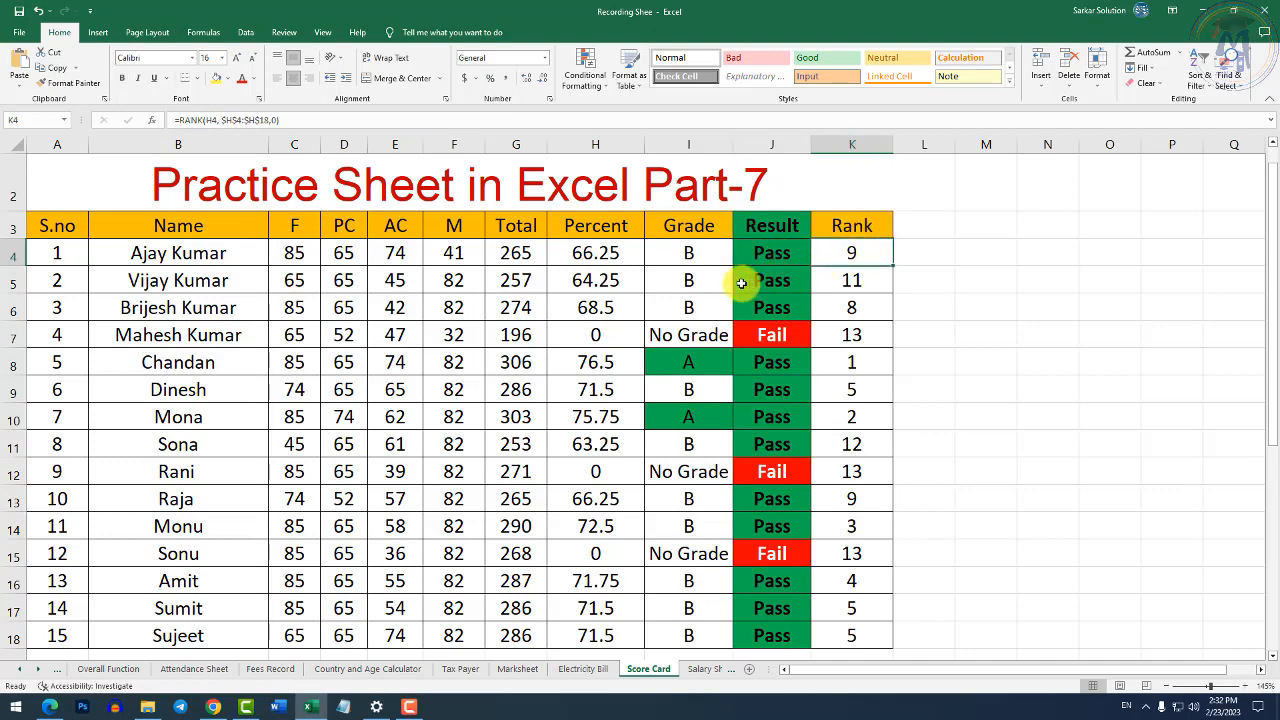
scroll(742, 284, down, 1)
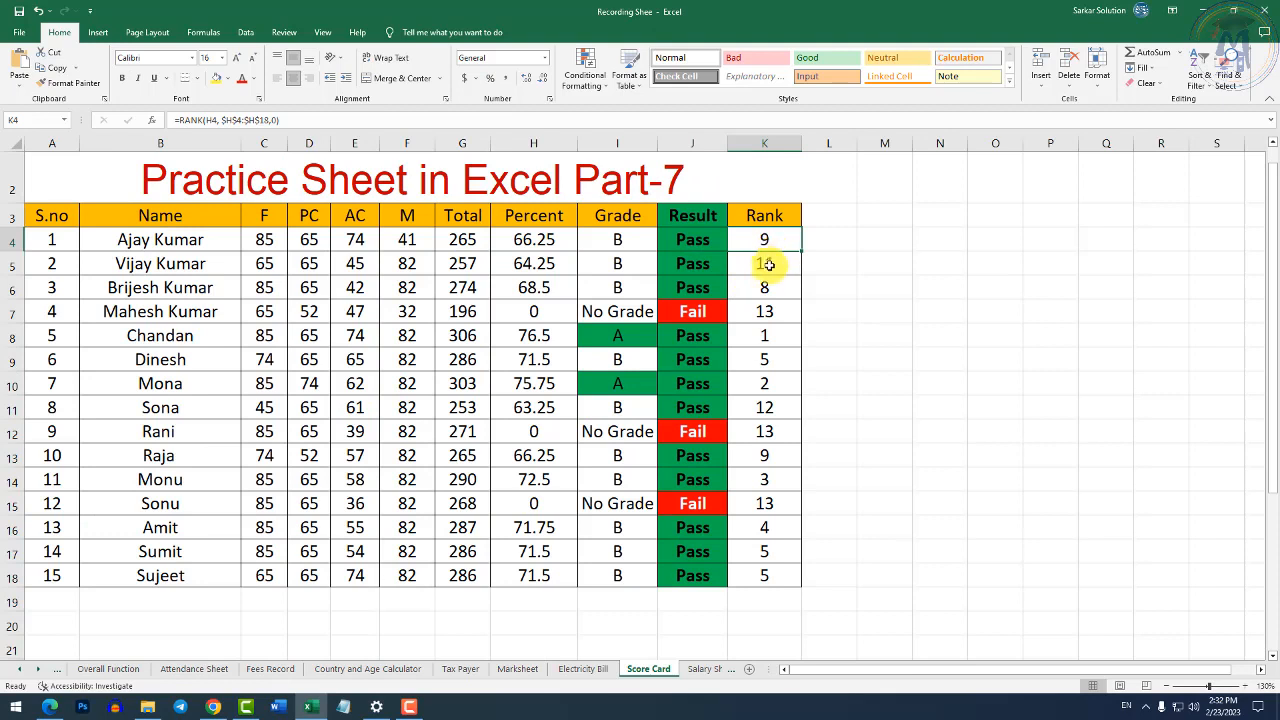
click(762, 339)
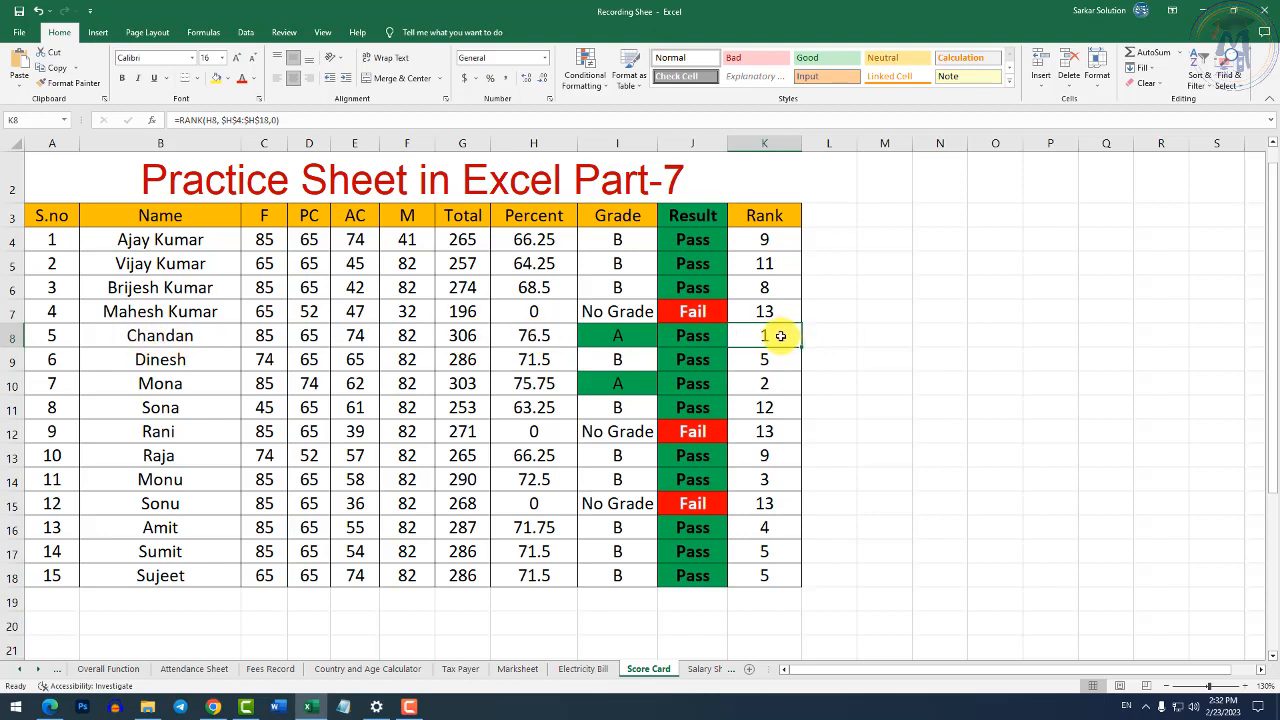
ctrl+scroll(778, 337, up, 2)
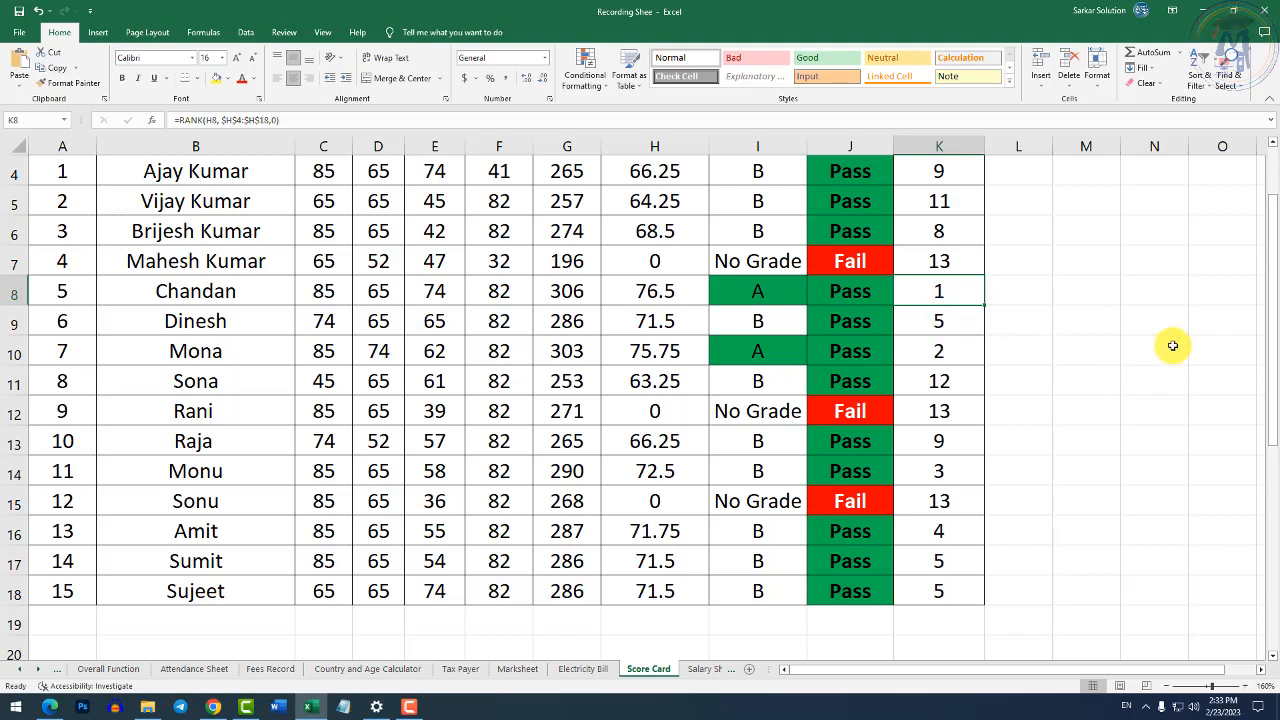
Enter the formula =B8 in cell L8 to link the student's name beside the rank.
click(990, 288)
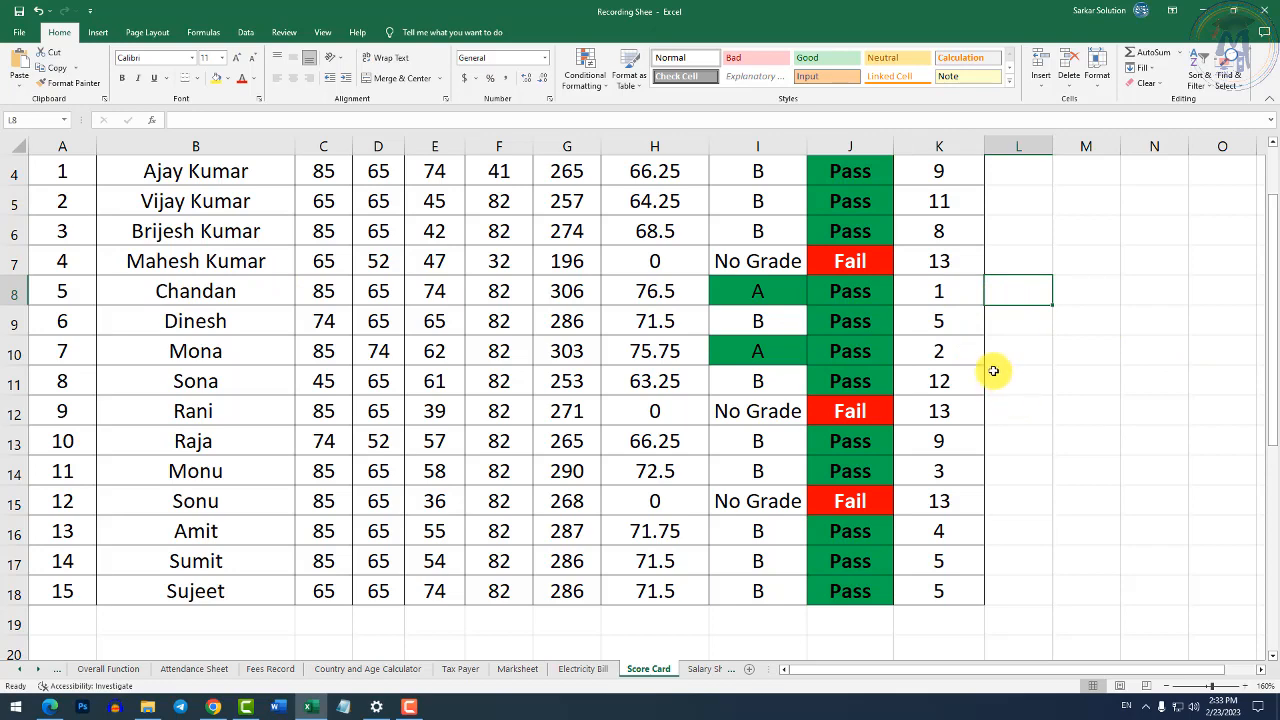
scroll(993, 371, down, 1)
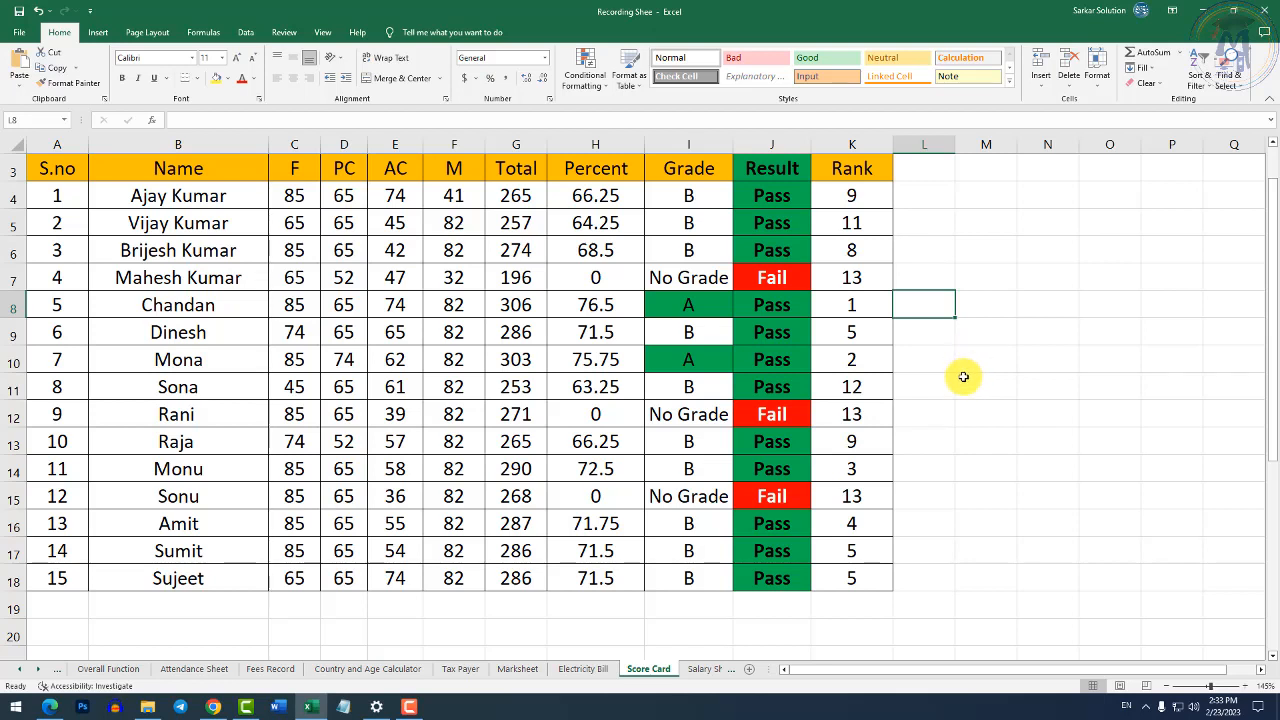
text(=)
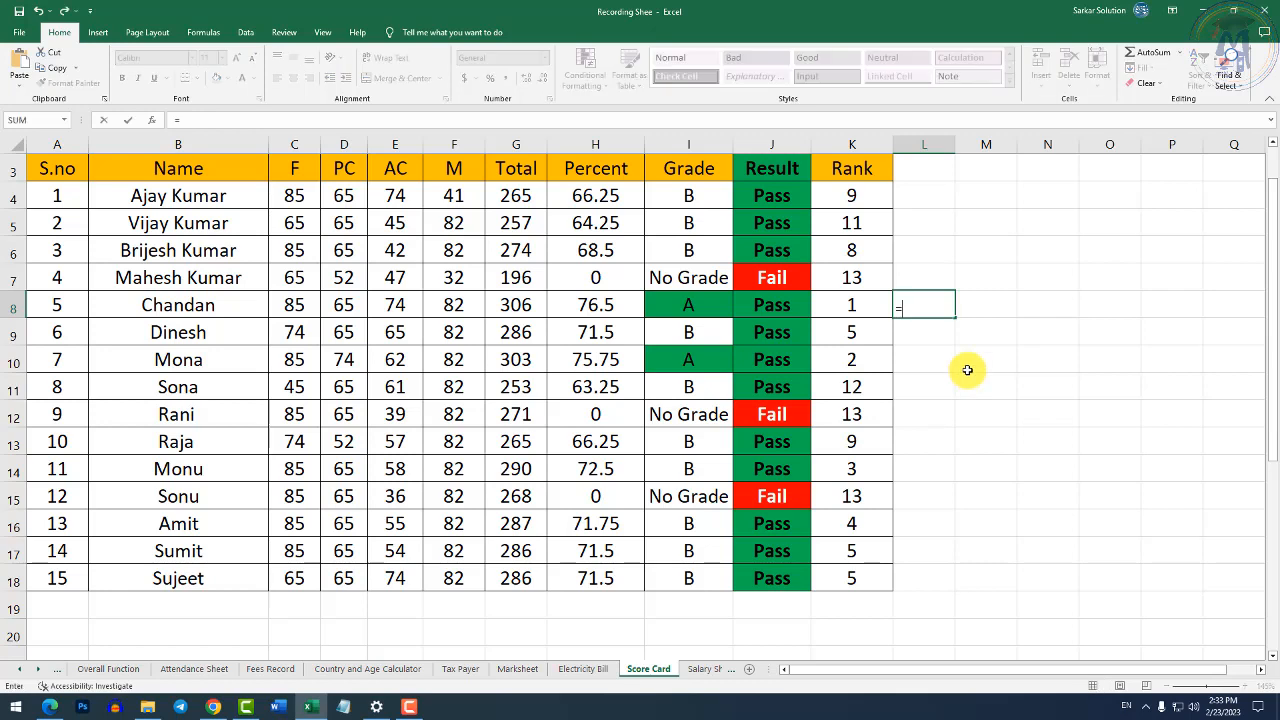
key(Escape)
scroll(971, 320, up, 3)
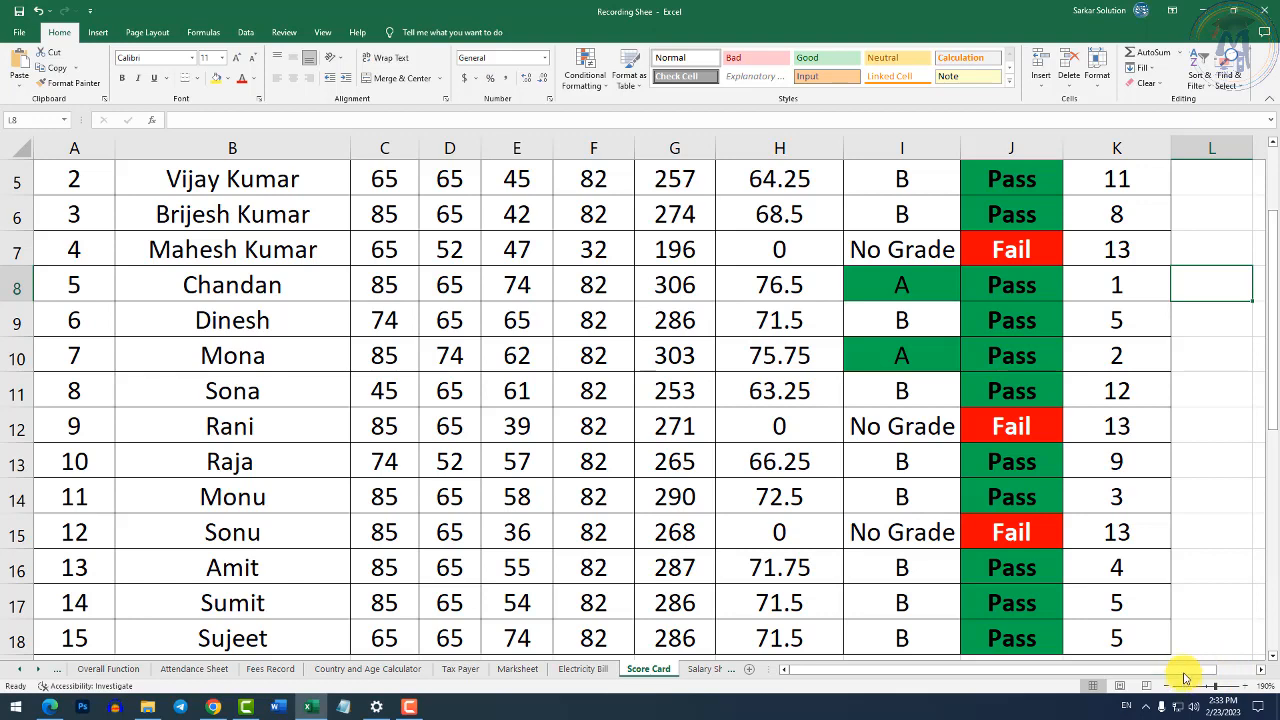
drag(1186, 668, 1243, 668)
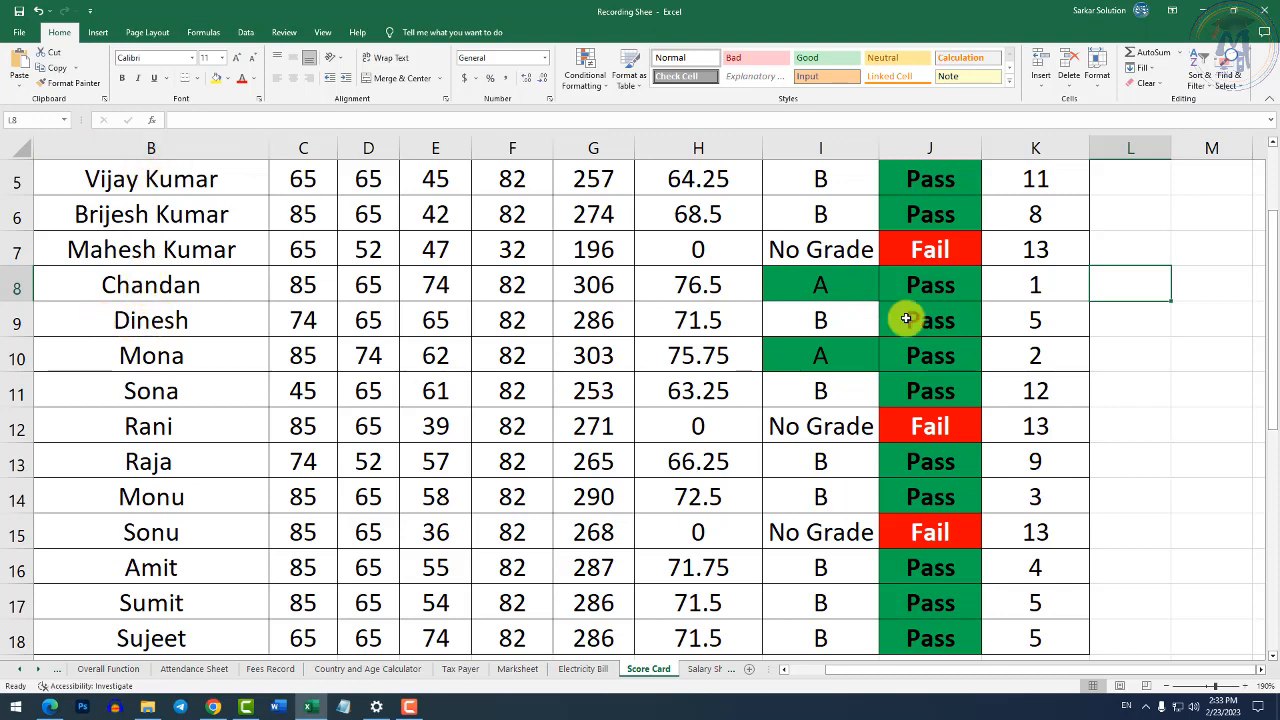
text(=b)
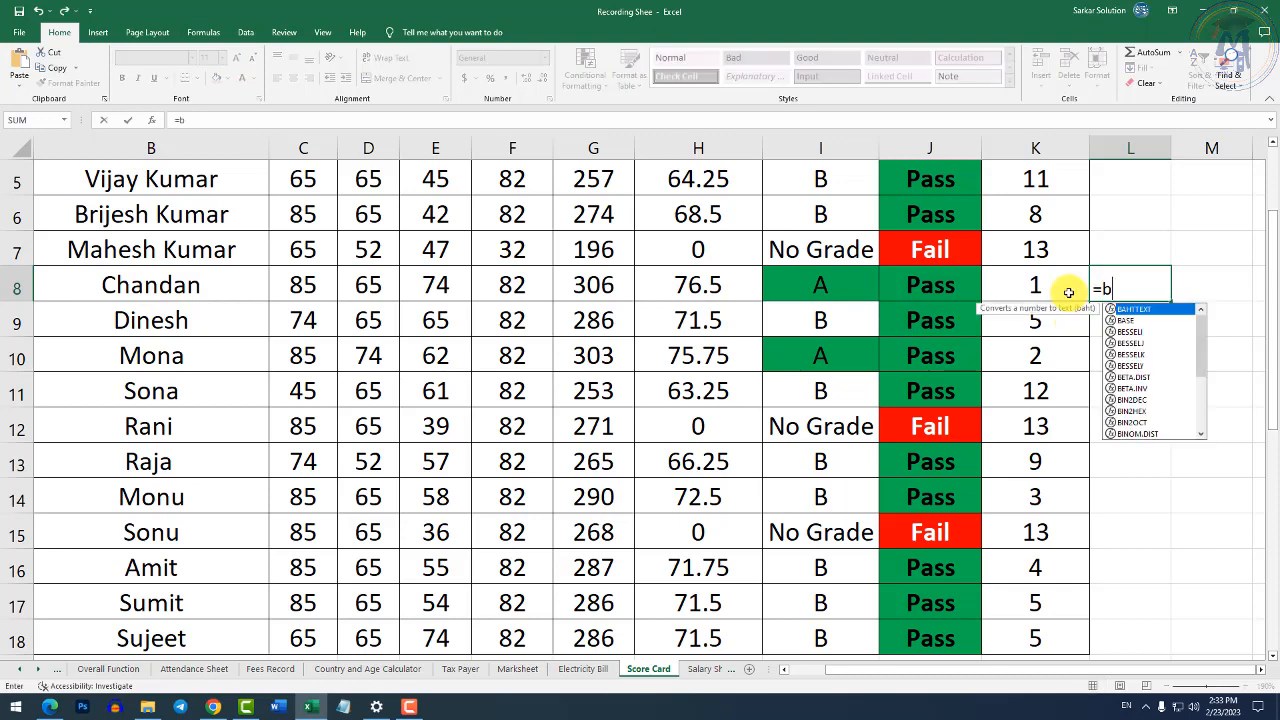
text(8)
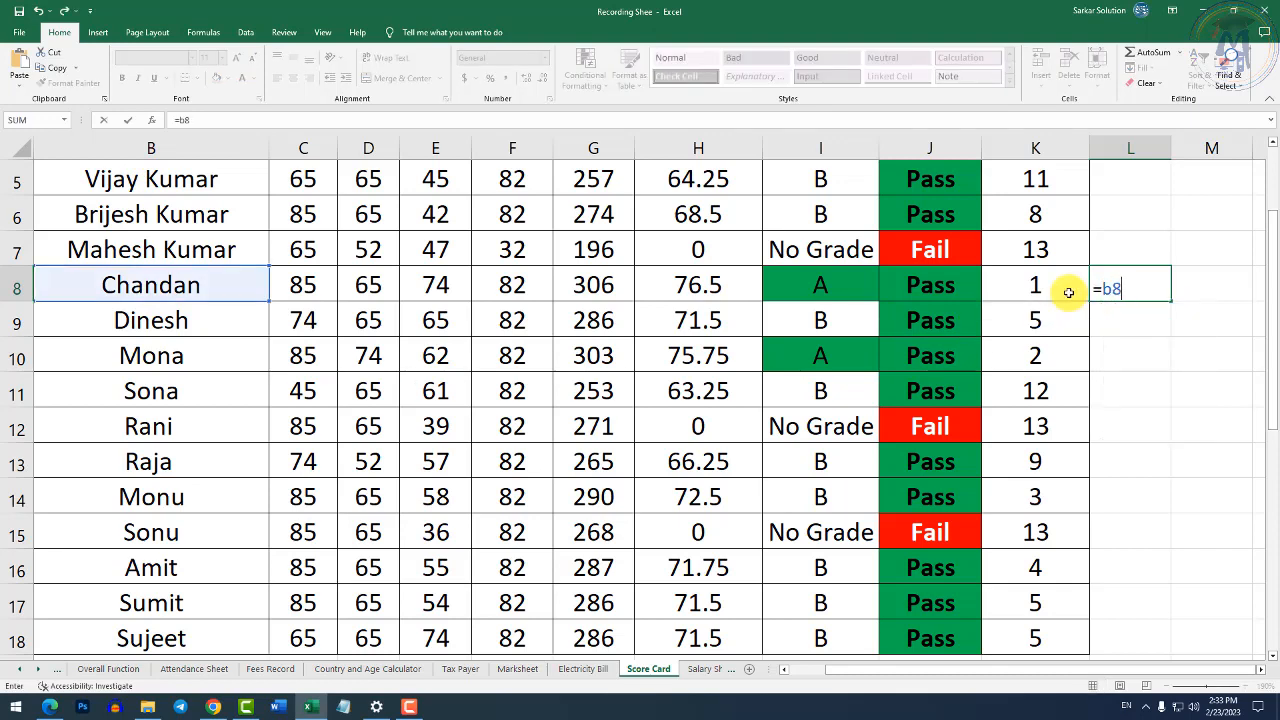
key(Return)
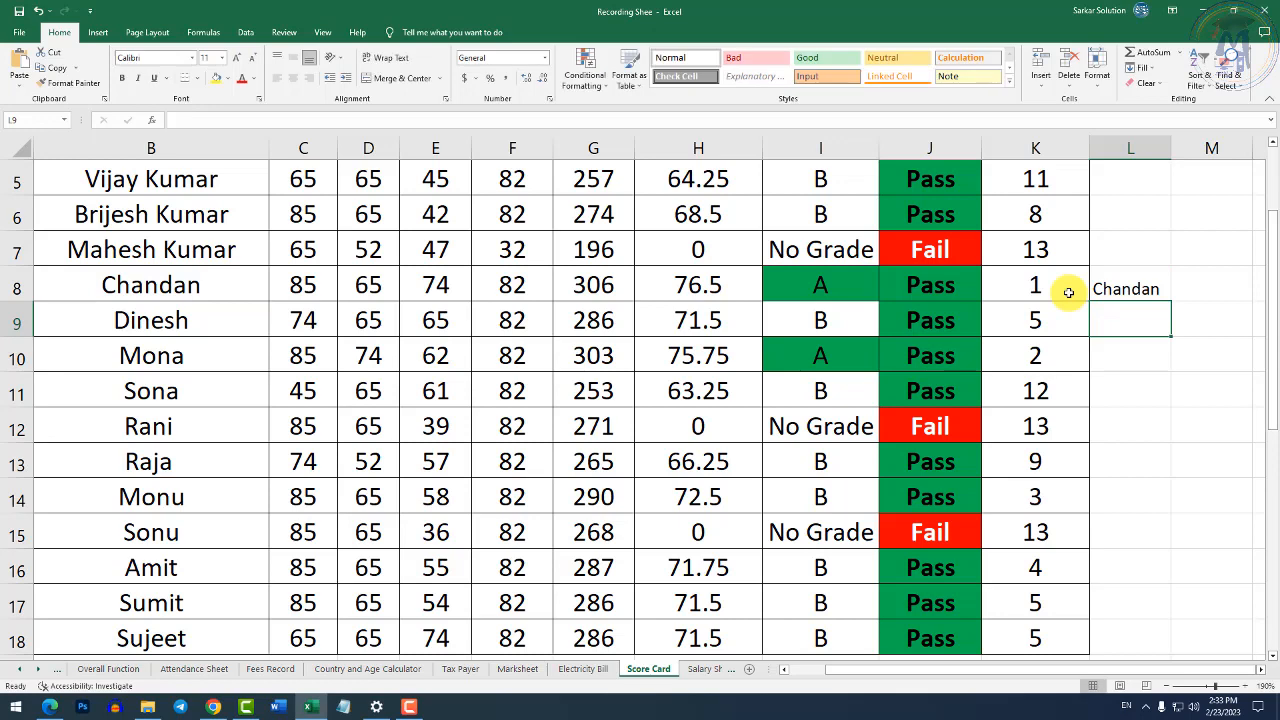
Fill the name formula from L8 down to L18.
click(1130, 289)
drag(1134, 286, 1128, 520)
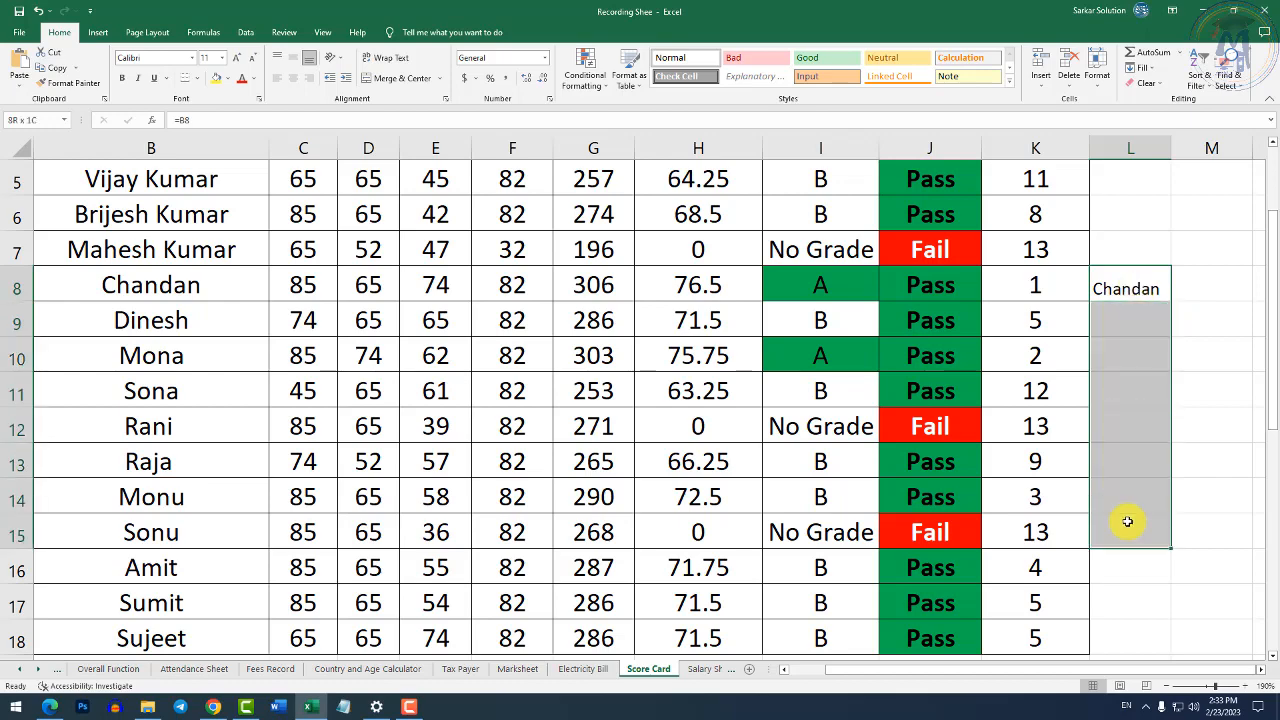
scroll(1134, 486, down, 2)
shift+click(1144, 428)
key(ctrl+d)
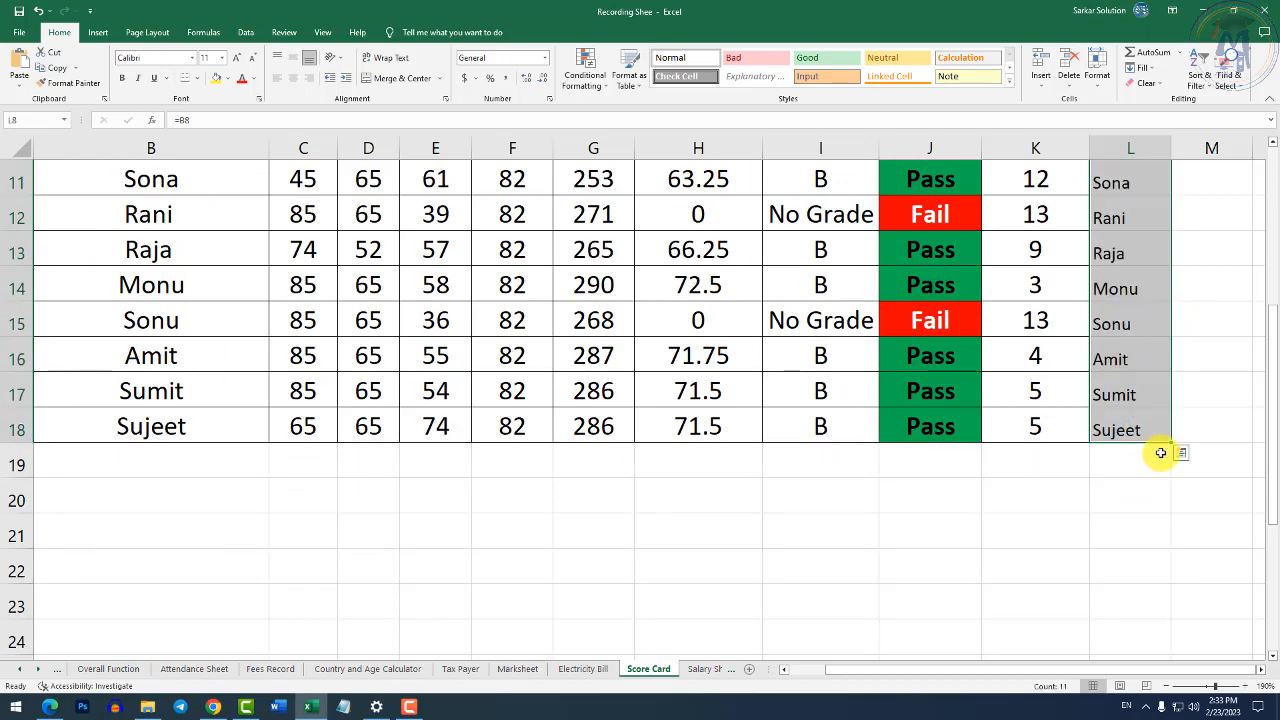
scroll(1160, 449, up, 3)
scroll(1161, 454, down, 1)
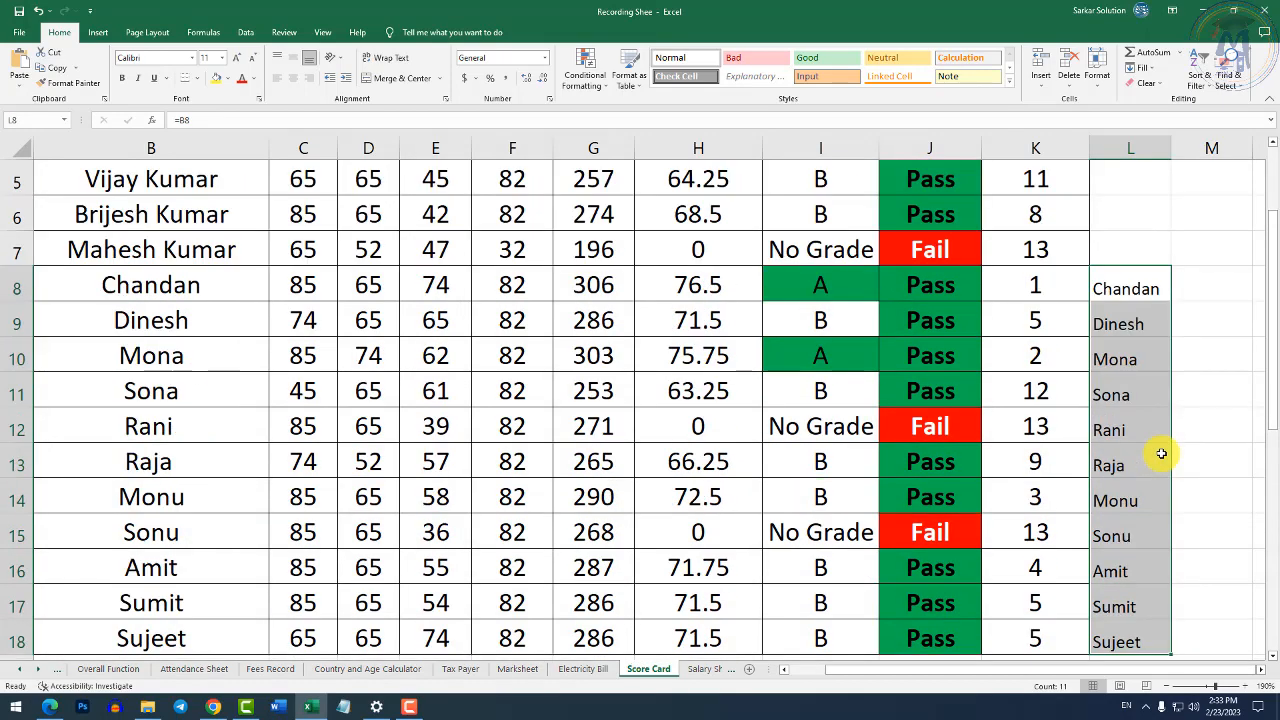
Fill the name formula from L8 up to L3 and clear the header copy in L3.
scroll(1160, 323, up, 2)
click(1156, 515)
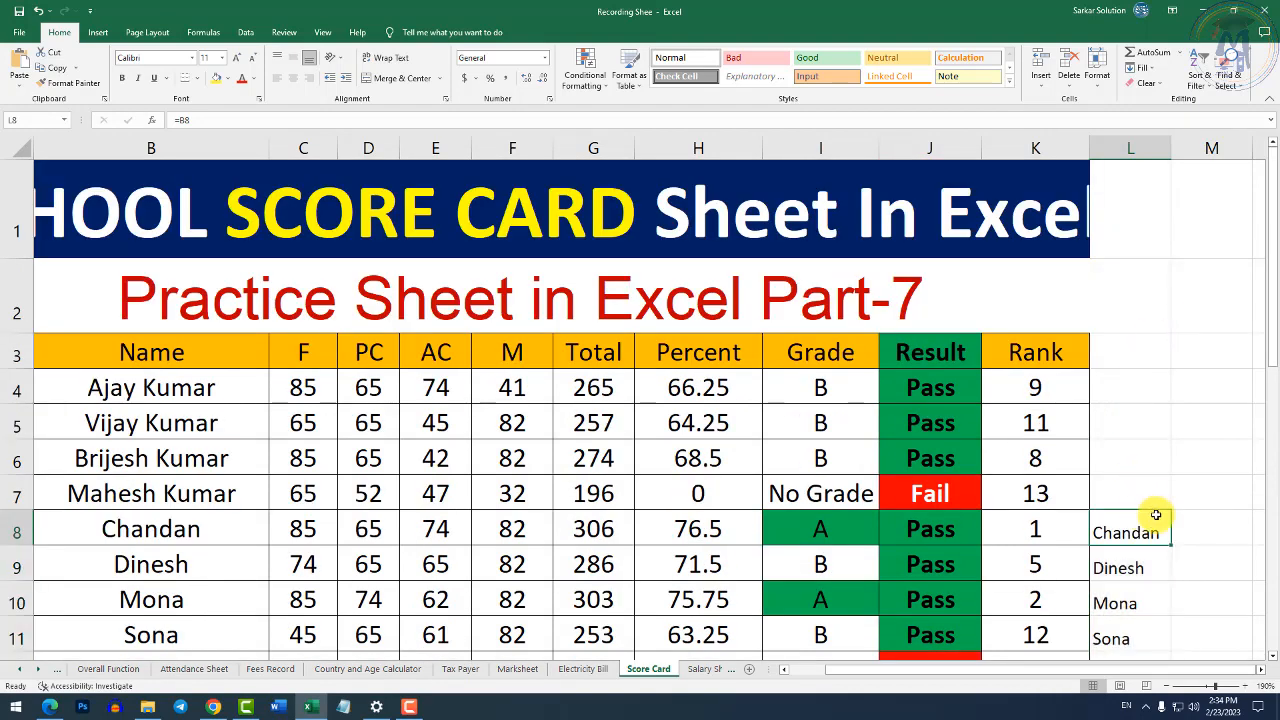
drag(1172, 542, 1145, 351)
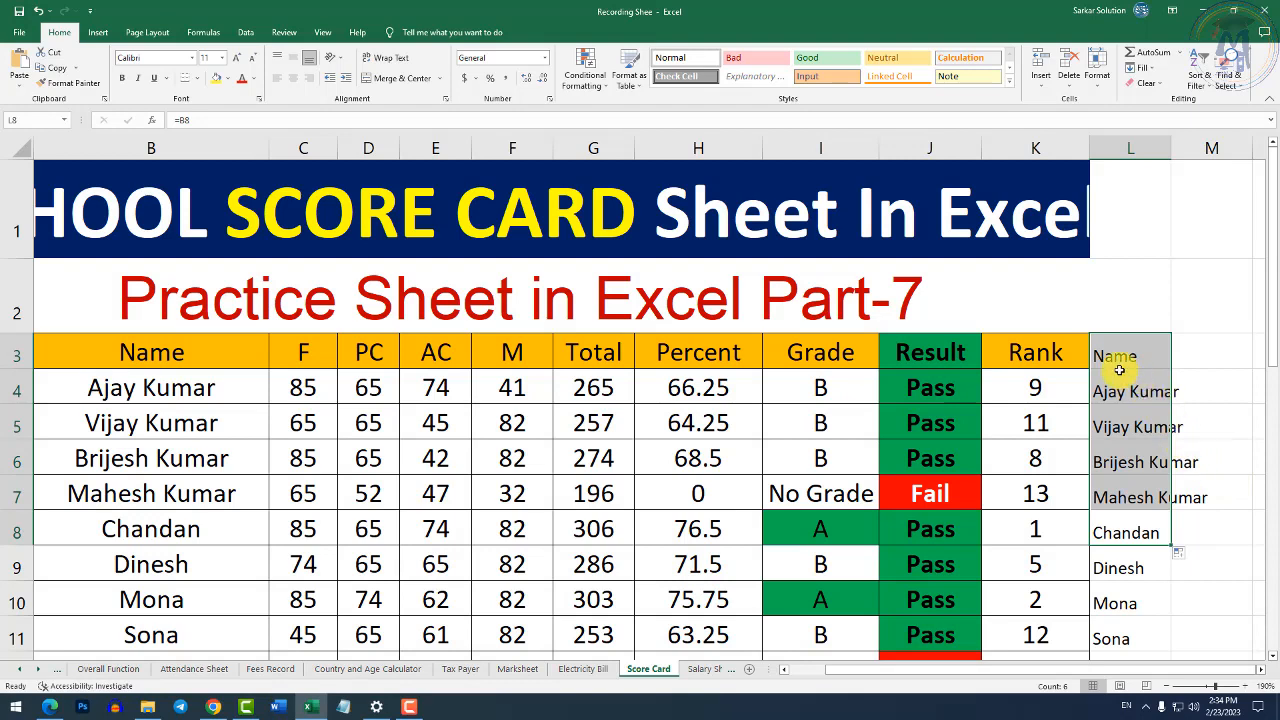
click(1150, 362)
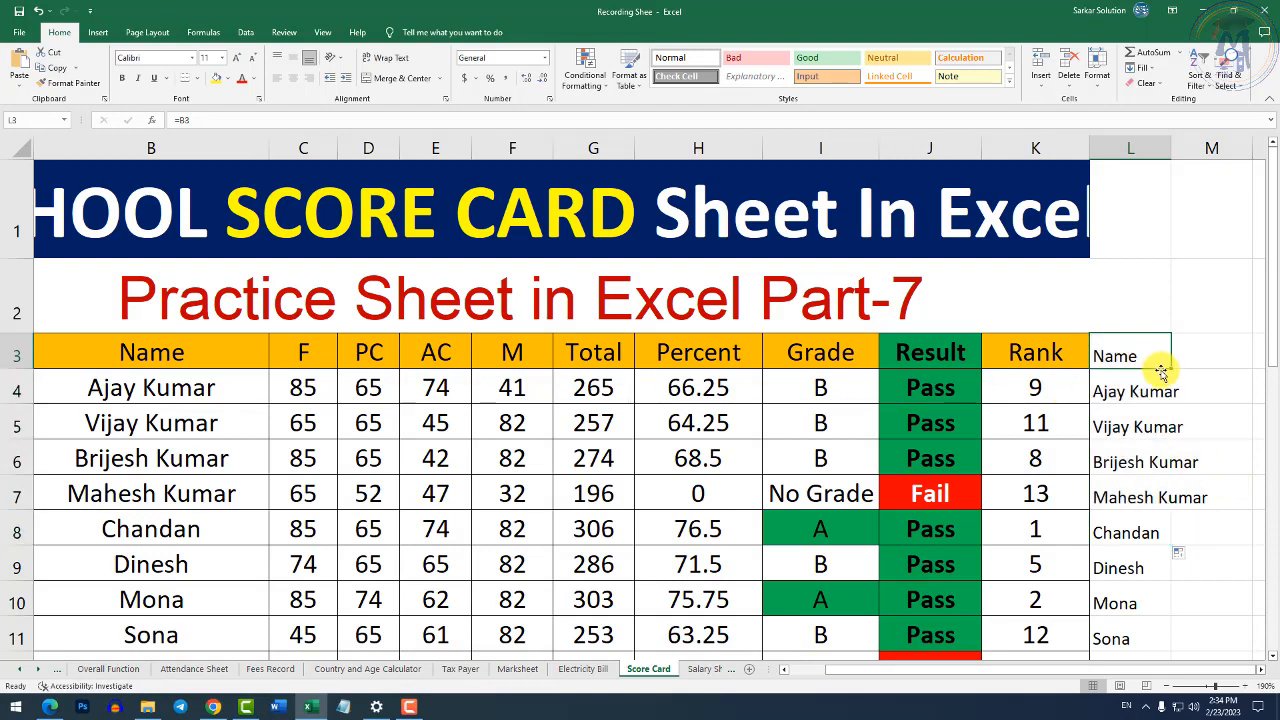
key(Delete)
click(1226, 428)
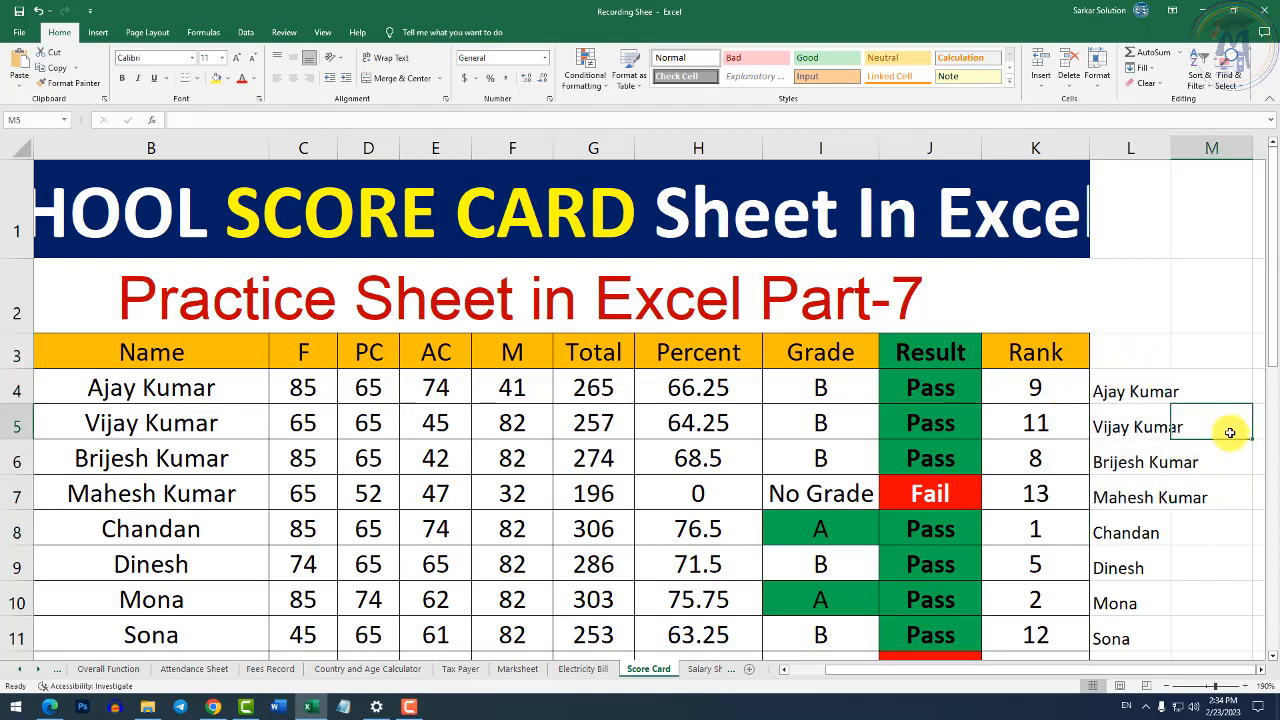
Compare the Rank formulas in K4 and K5 with the linked names in column L.
click(1152, 389)
click(1036, 389)
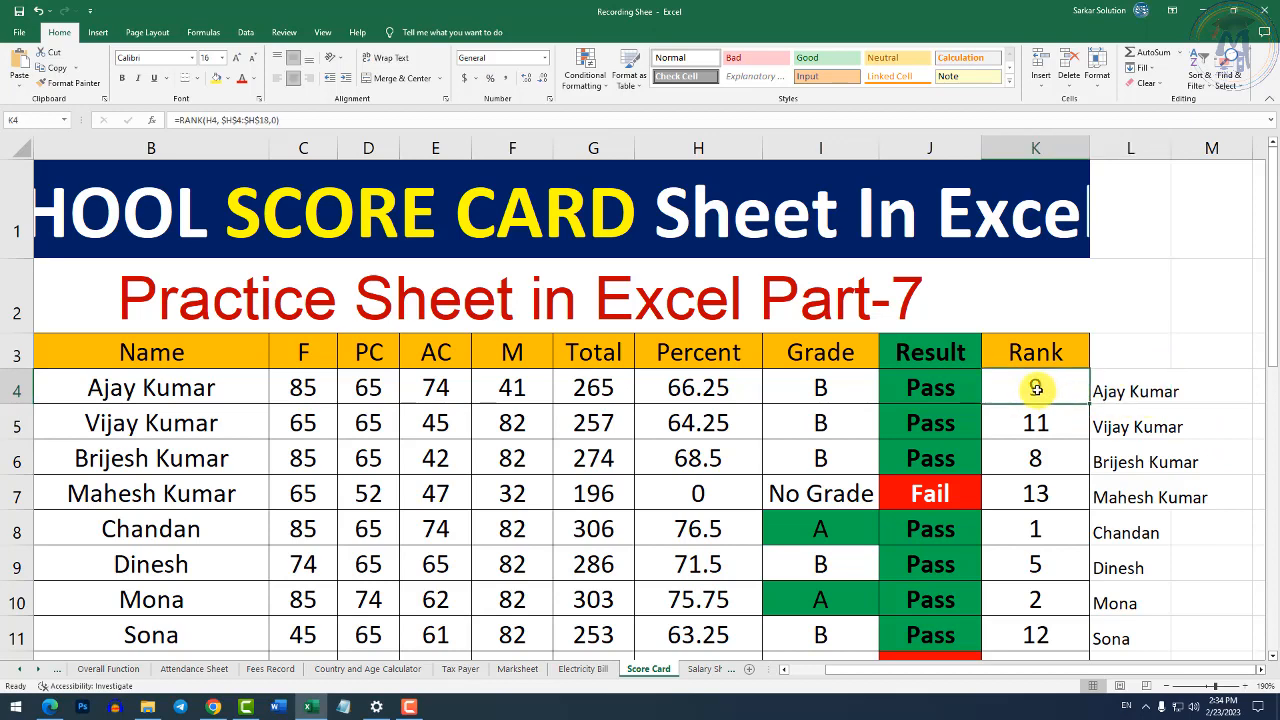
click(1100, 391)
click(1046, 421)
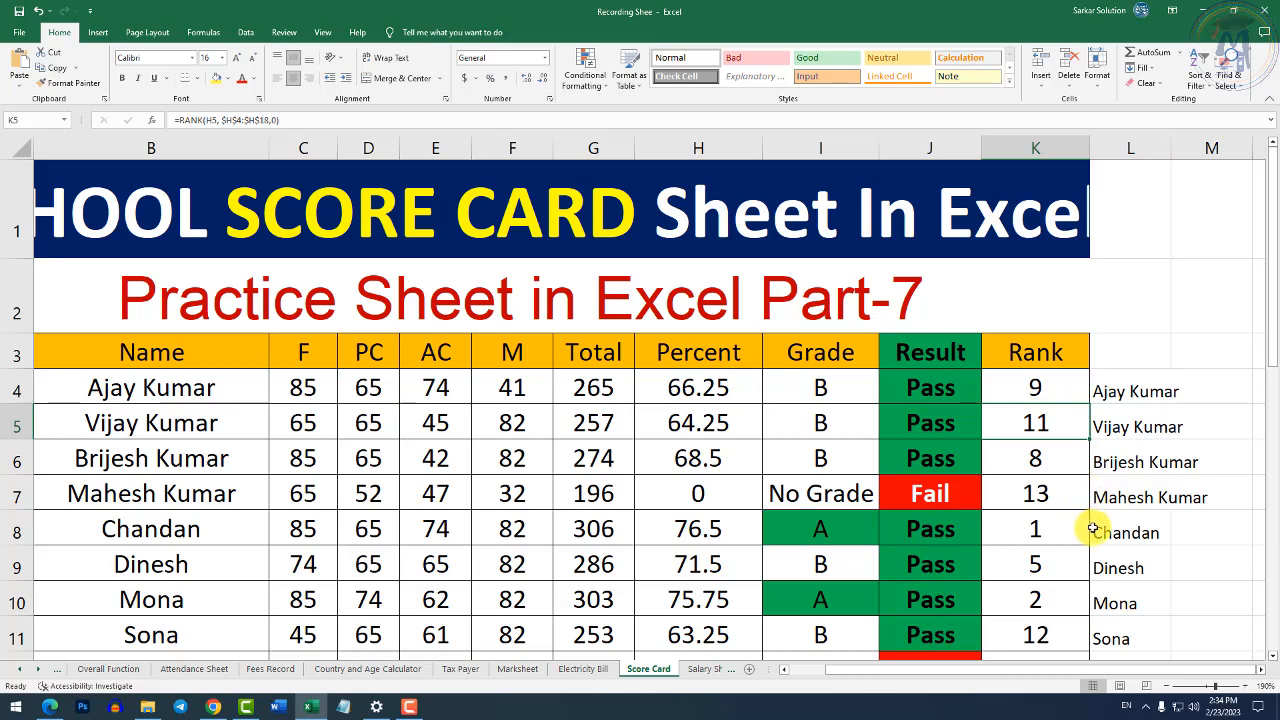
drag(1144, 390, 1147, 616)
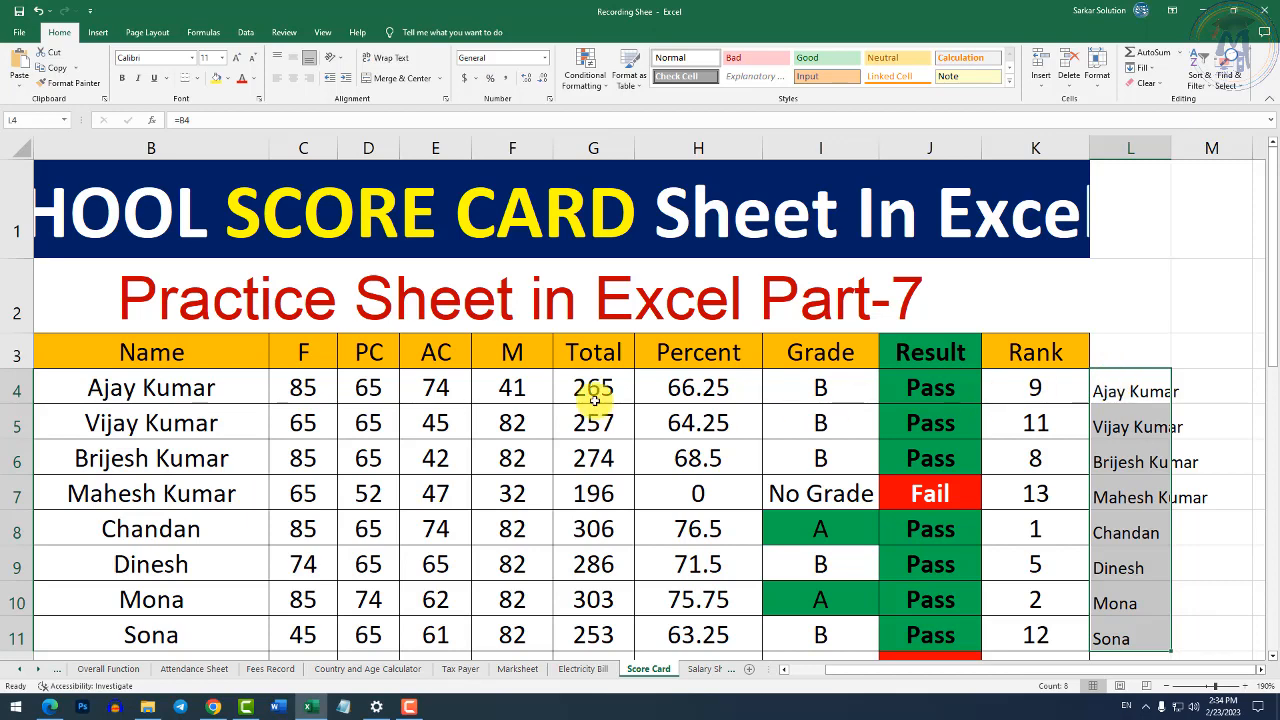
Replace the student's name in B4 with a different name and check the linked formula in L4.
click(185, 387)
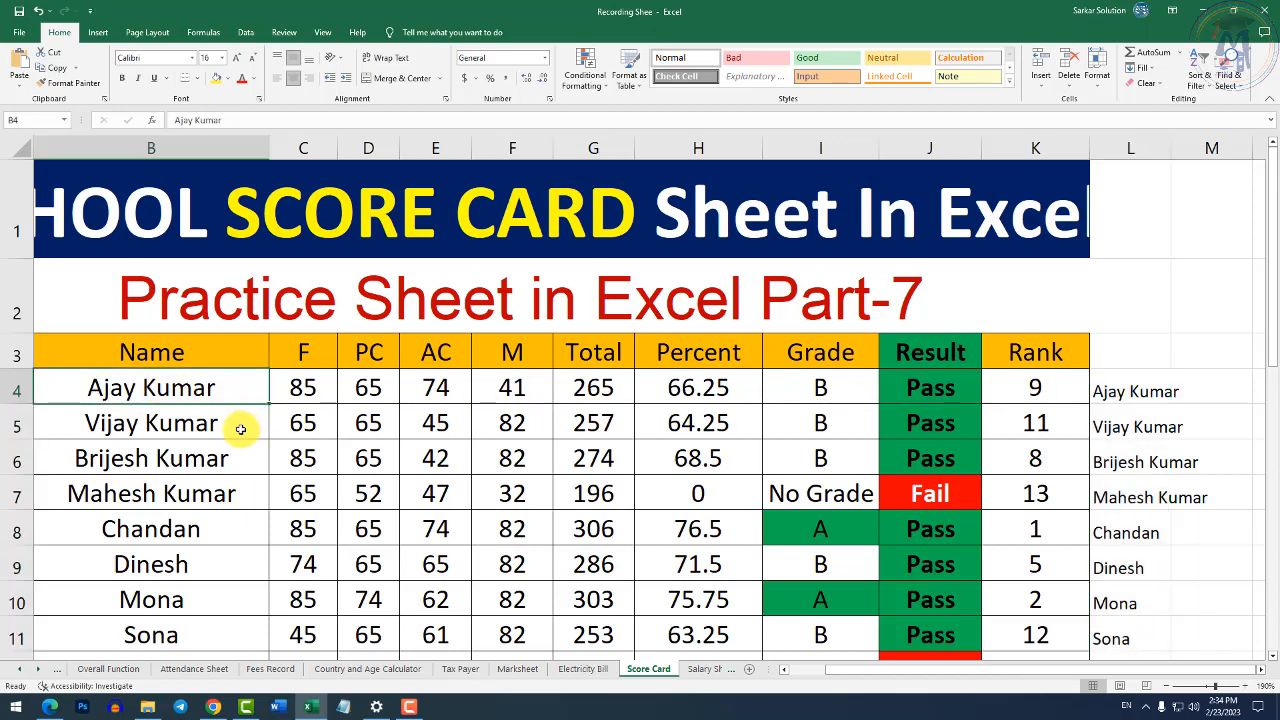
text(Amis)
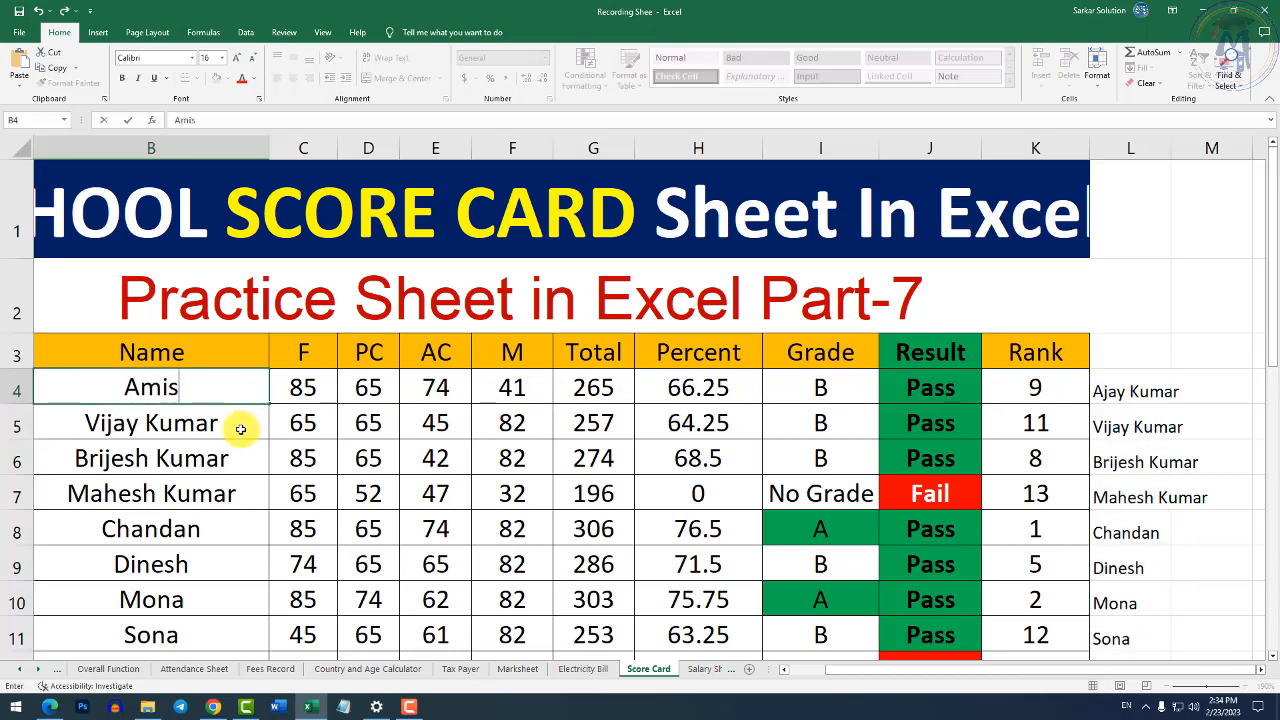
text(h Kumar)
key(Return)
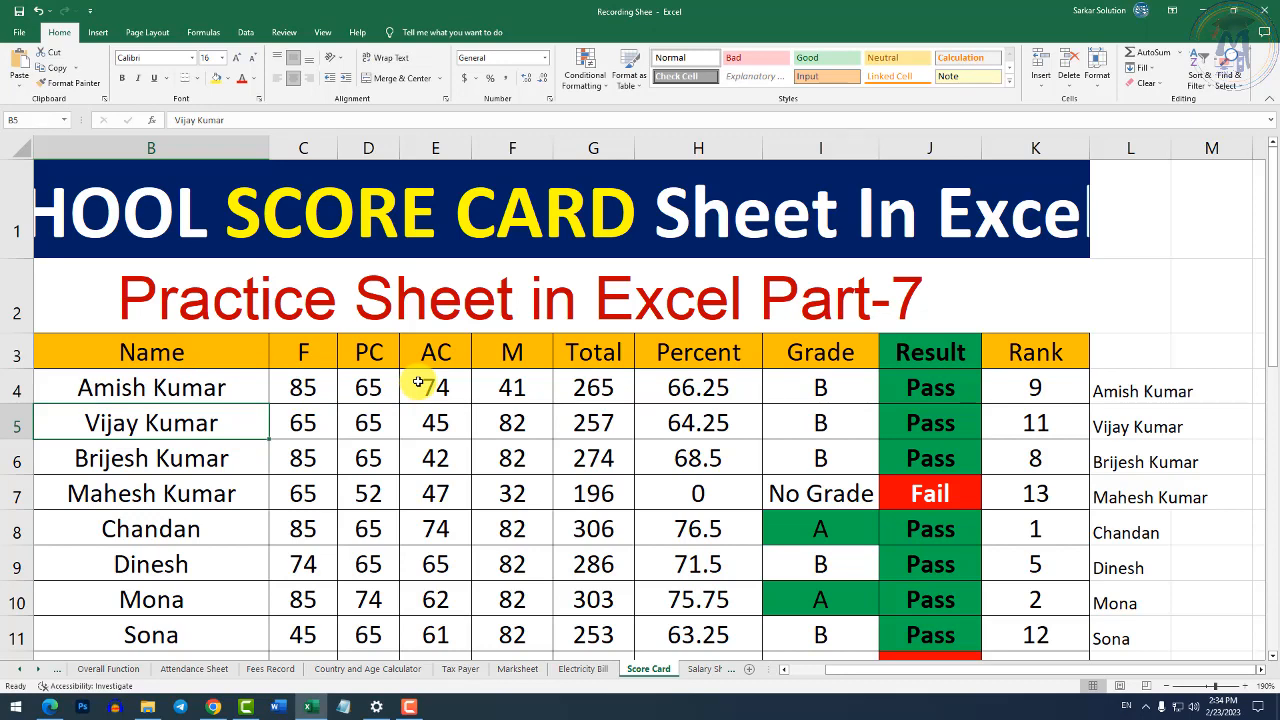
click(1114, 392)
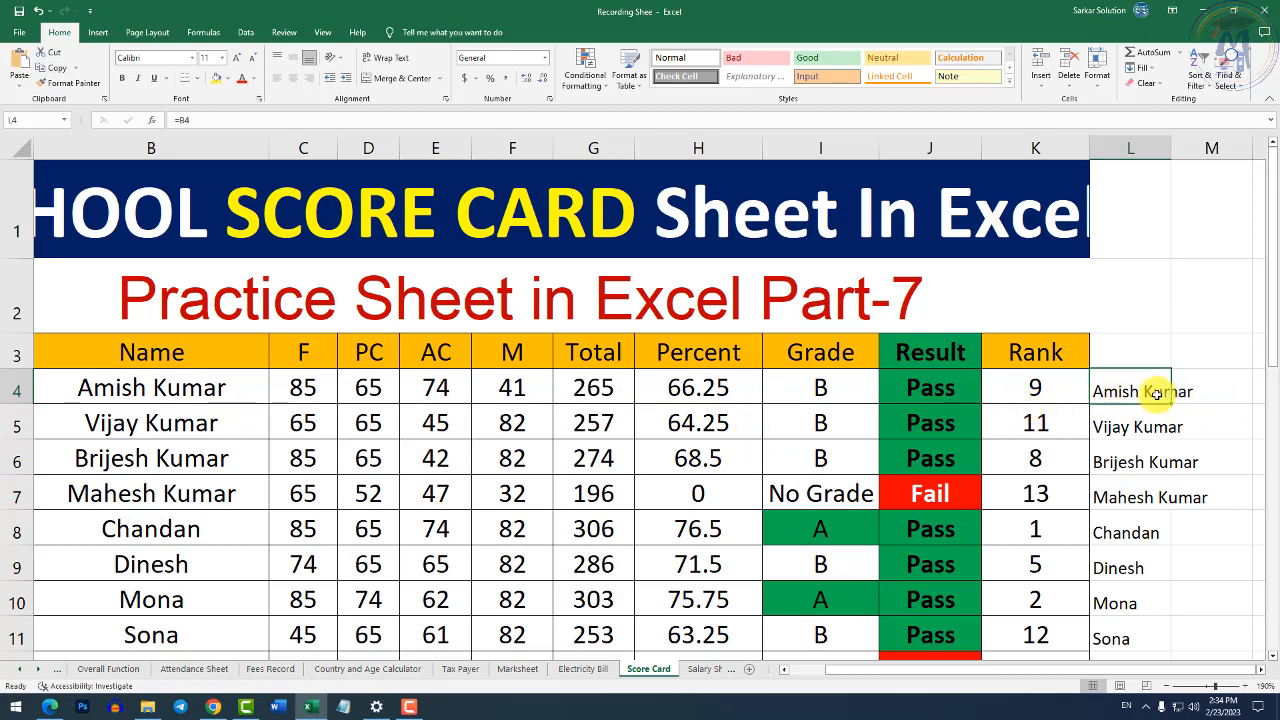
click(220, 420)
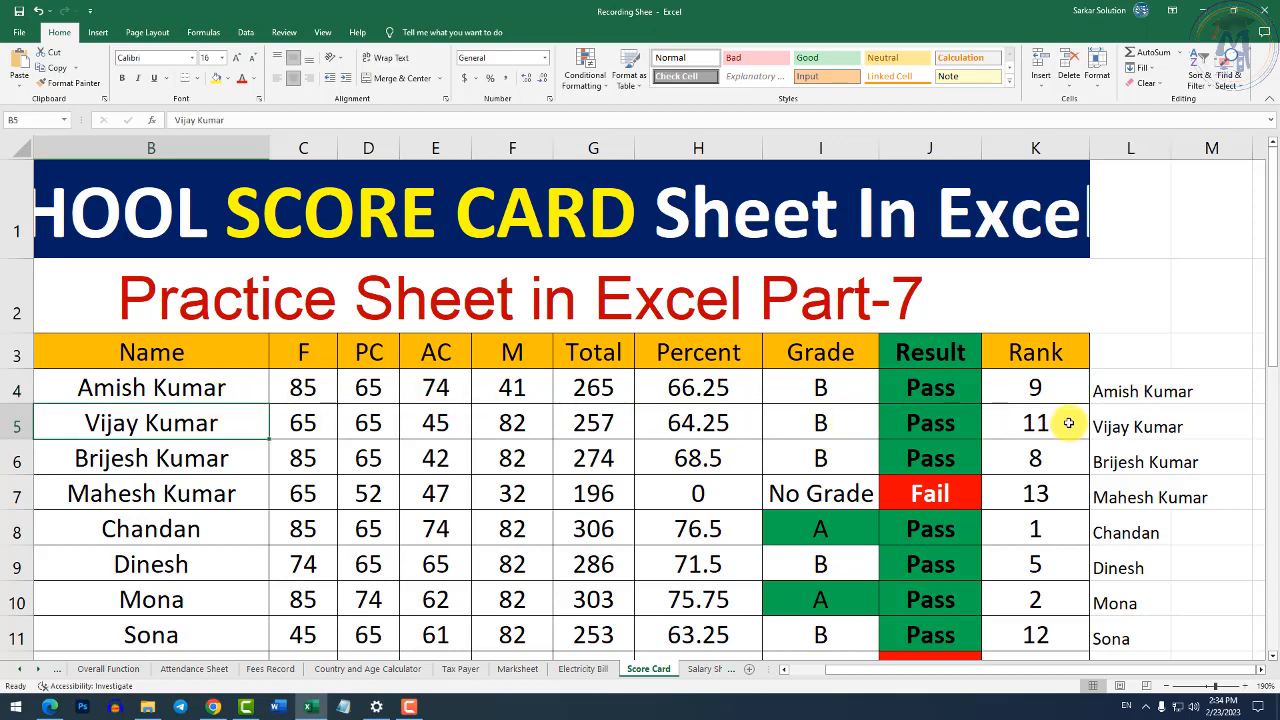
Review the linked name formula in L4 and examine the arguments of the RANK formula in K4.
click(1128, 393)
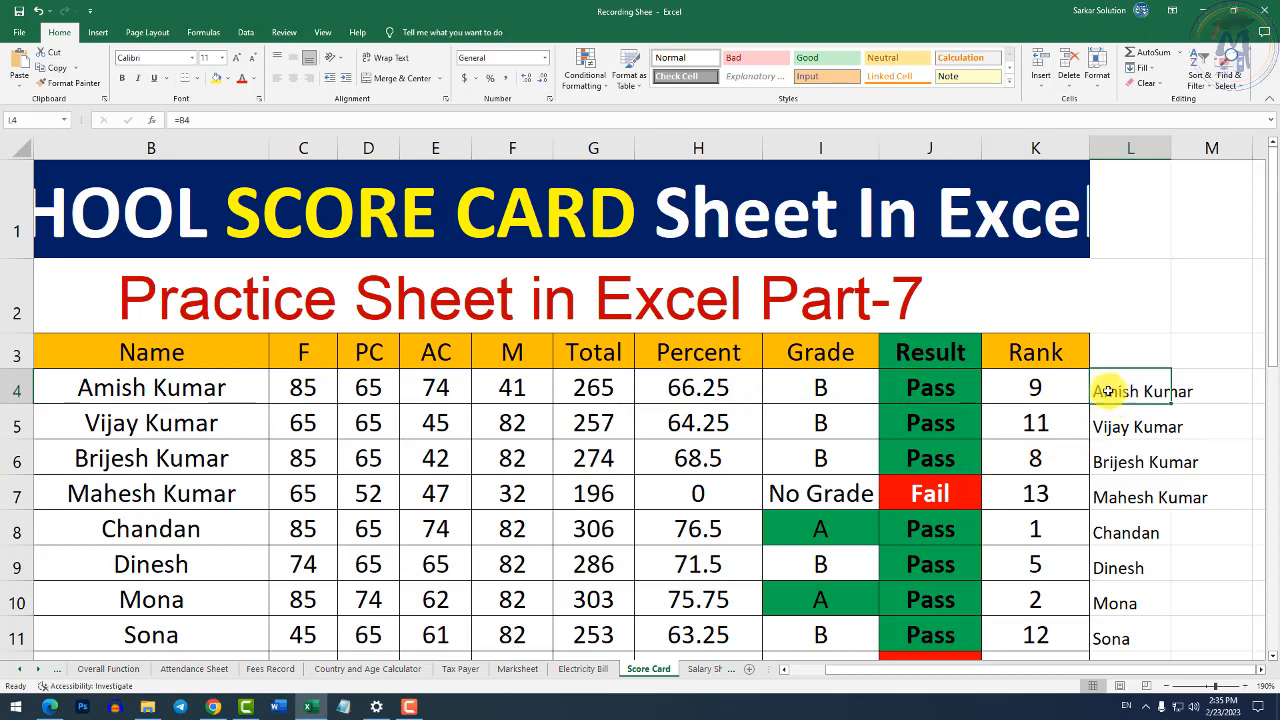
click(1050, 390)
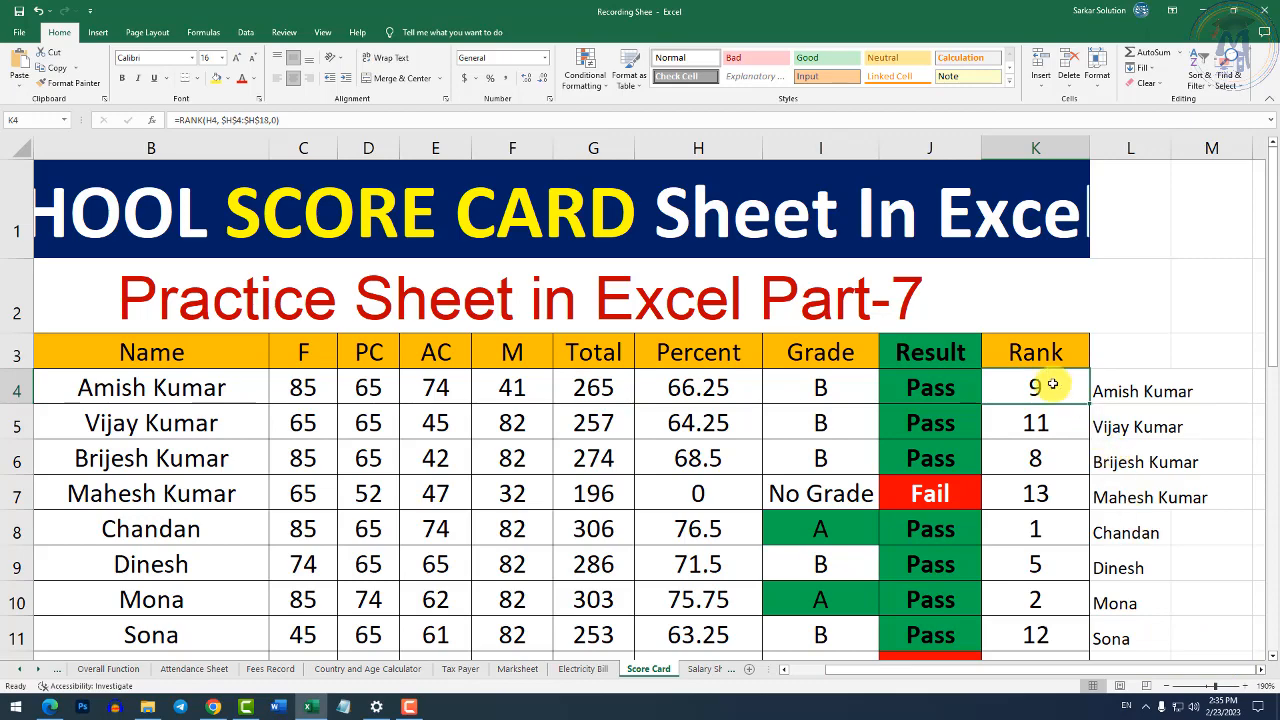
scroll(1006, 420, down, 2)
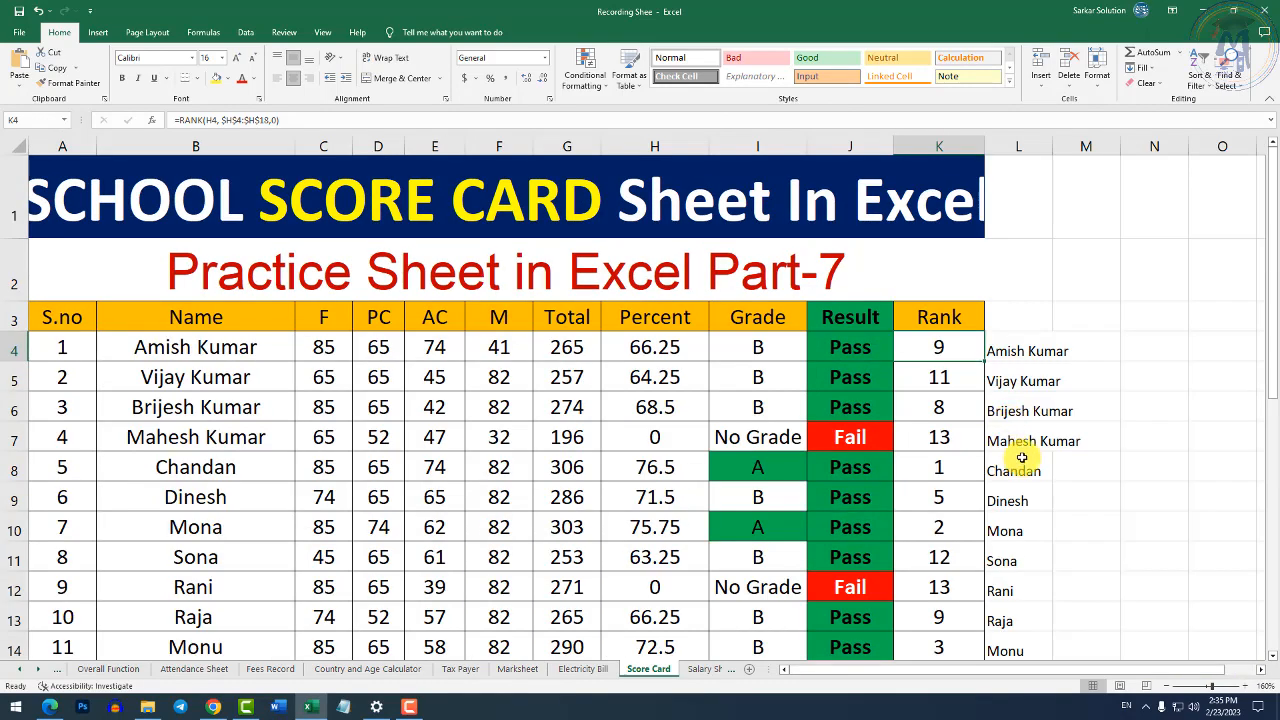
scroll(1016, 460, down, 1)
scroll(1006, 458, down, 1)
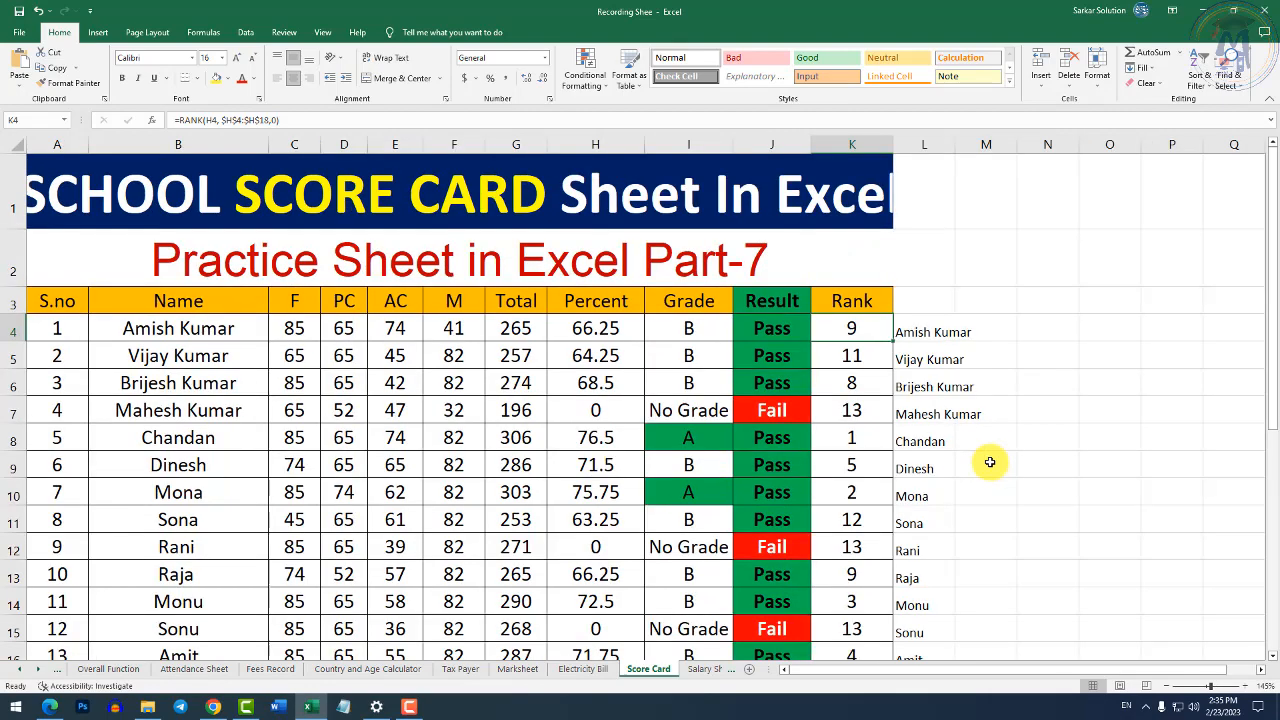
scroll(951, 440, up, 1)
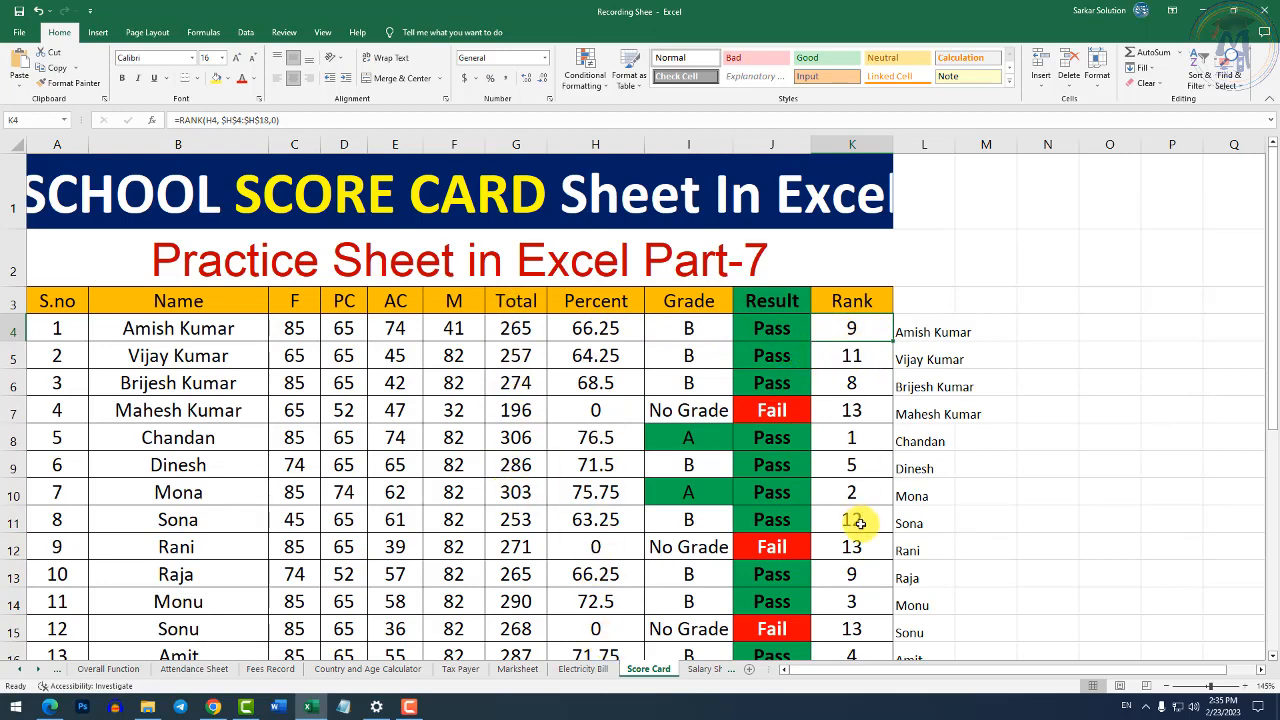
double_click(862, 328)
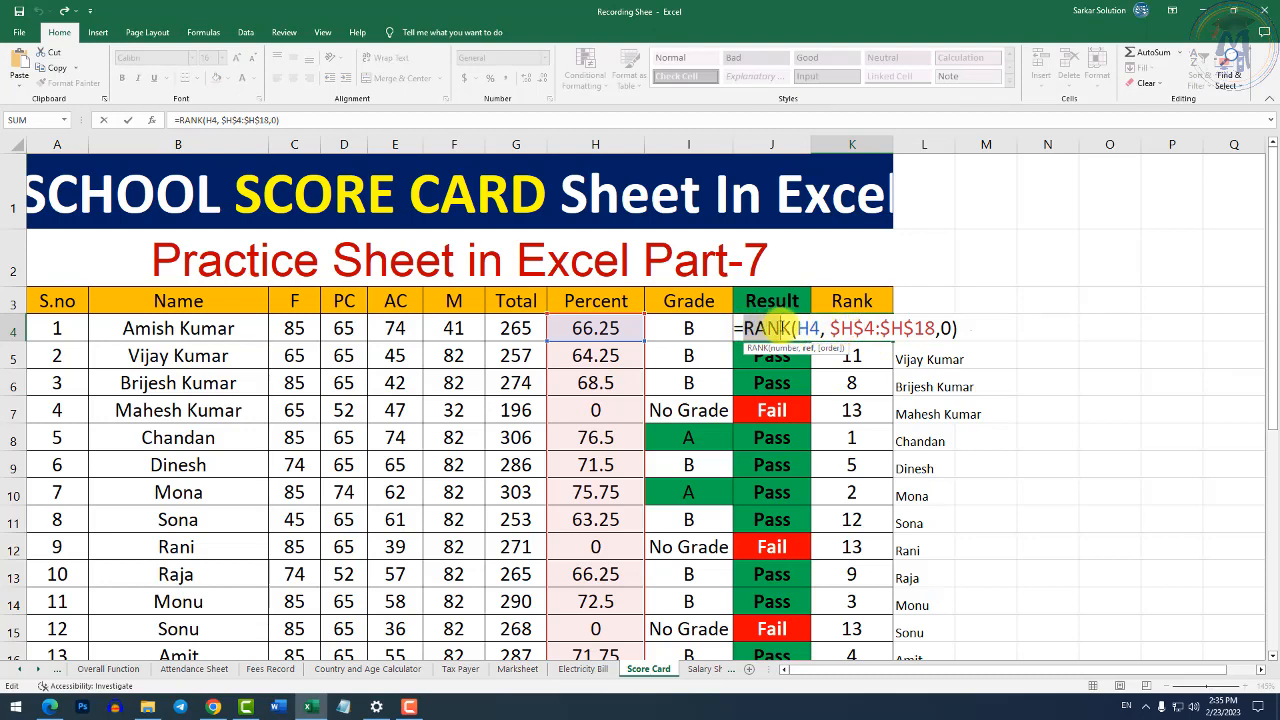
drag(779, 328, 792, 329)
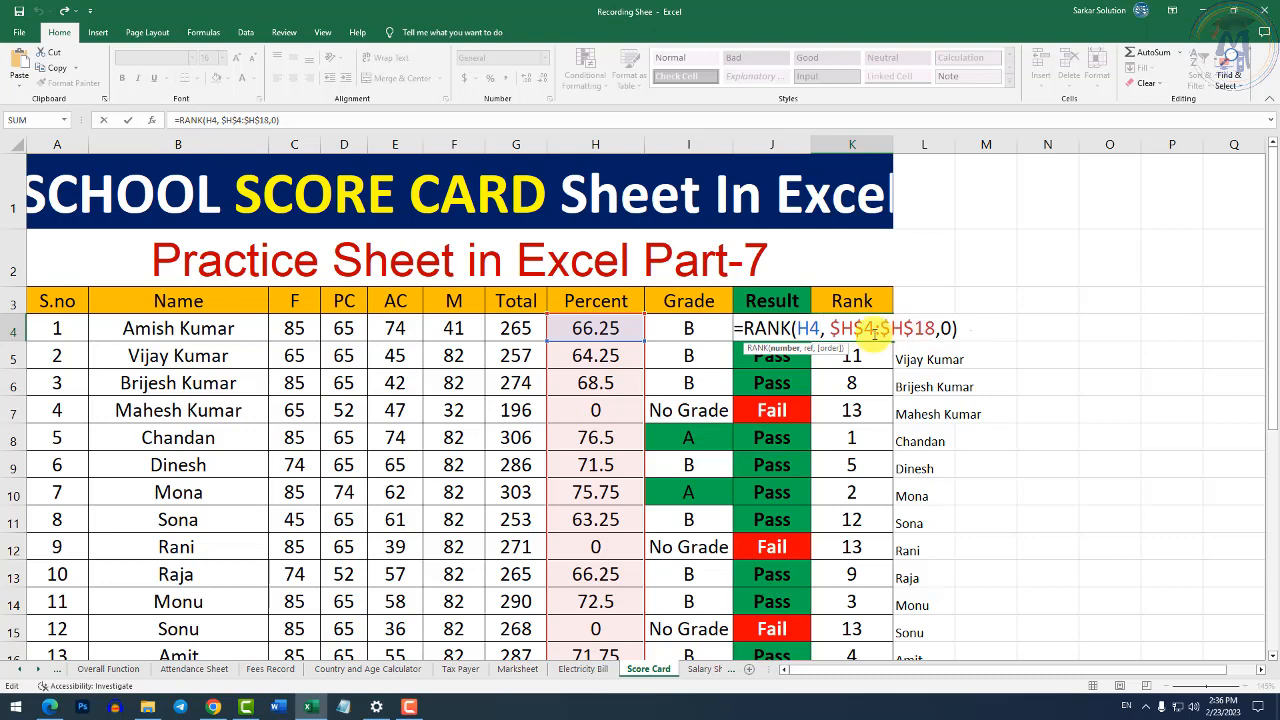
click(962, 328)
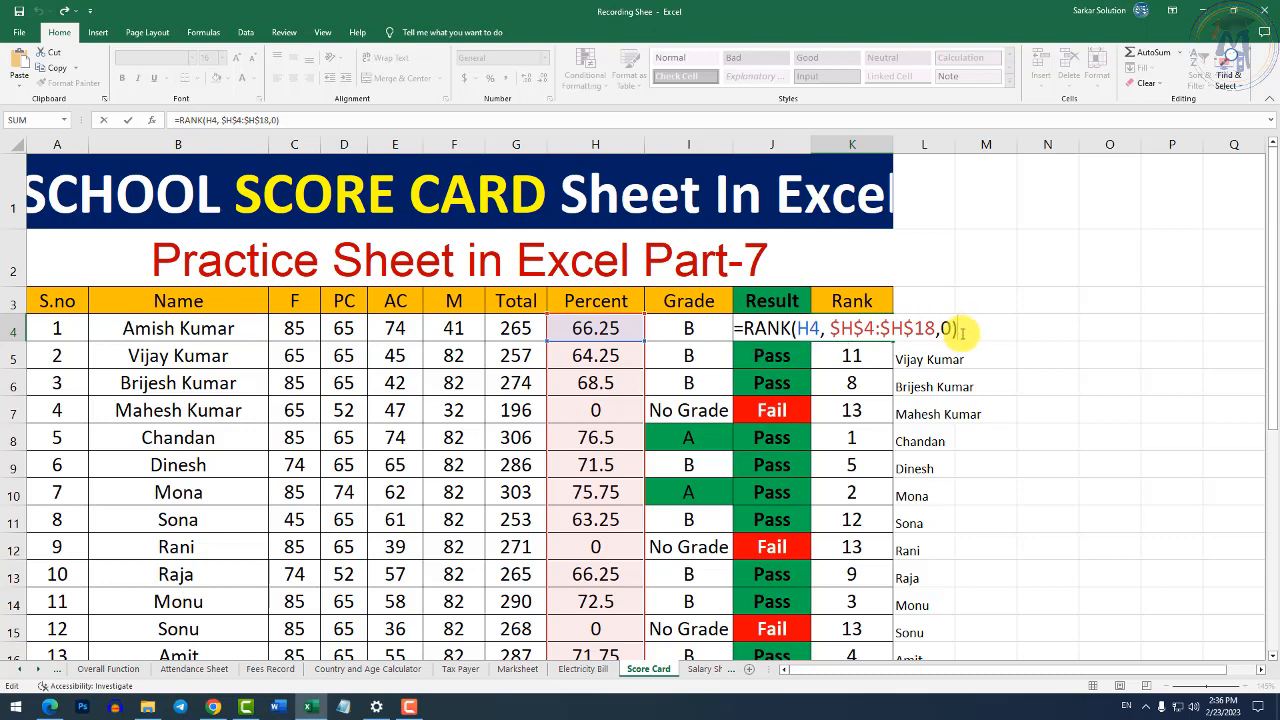
Erase the existing RANK formula from K4 in the Score Card's Rank column.
key(BackSpace)
key(BackSpace)
key(BackSpace)
key(BackSpace)
key(BackSpace)
key(BackSpace)
key(BackSpace)
key(BackSpace)
key(BackSpace)
key(BackSpace)
key(BackSpace)
key(BackSpace)
key(BackSpace)
key(BackSpace)
key(BackSpace)
key(BackSpace)
key(BackSpace)
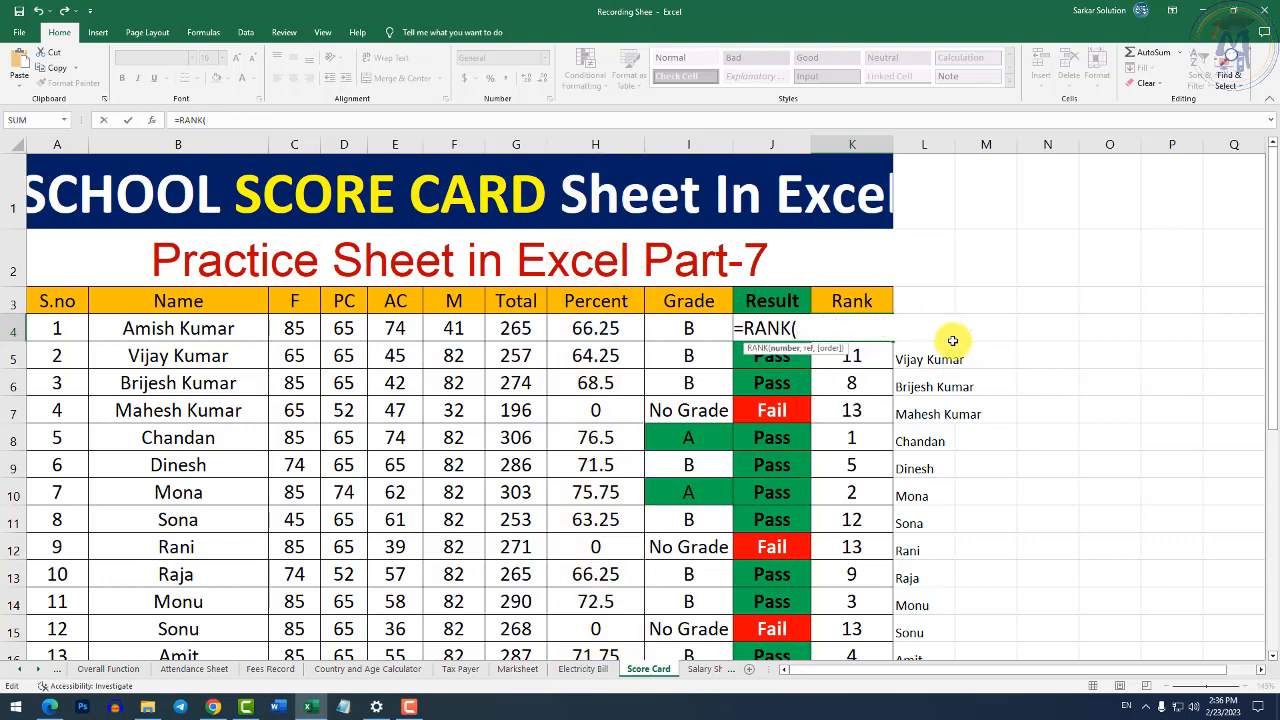
key(BackSpace)
key(BackSpace)
key(BackSpace)
key(BackSpace)
key(BackSpace)
key(BackSpace)
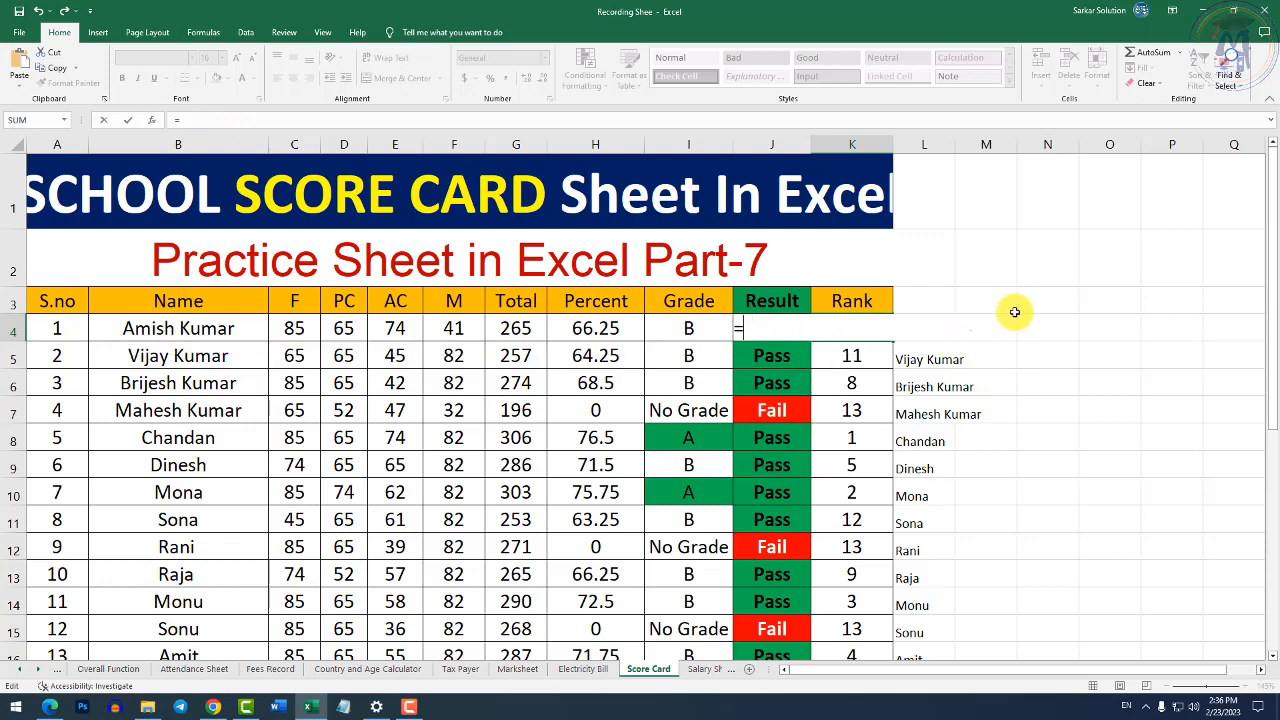
key(Escape)
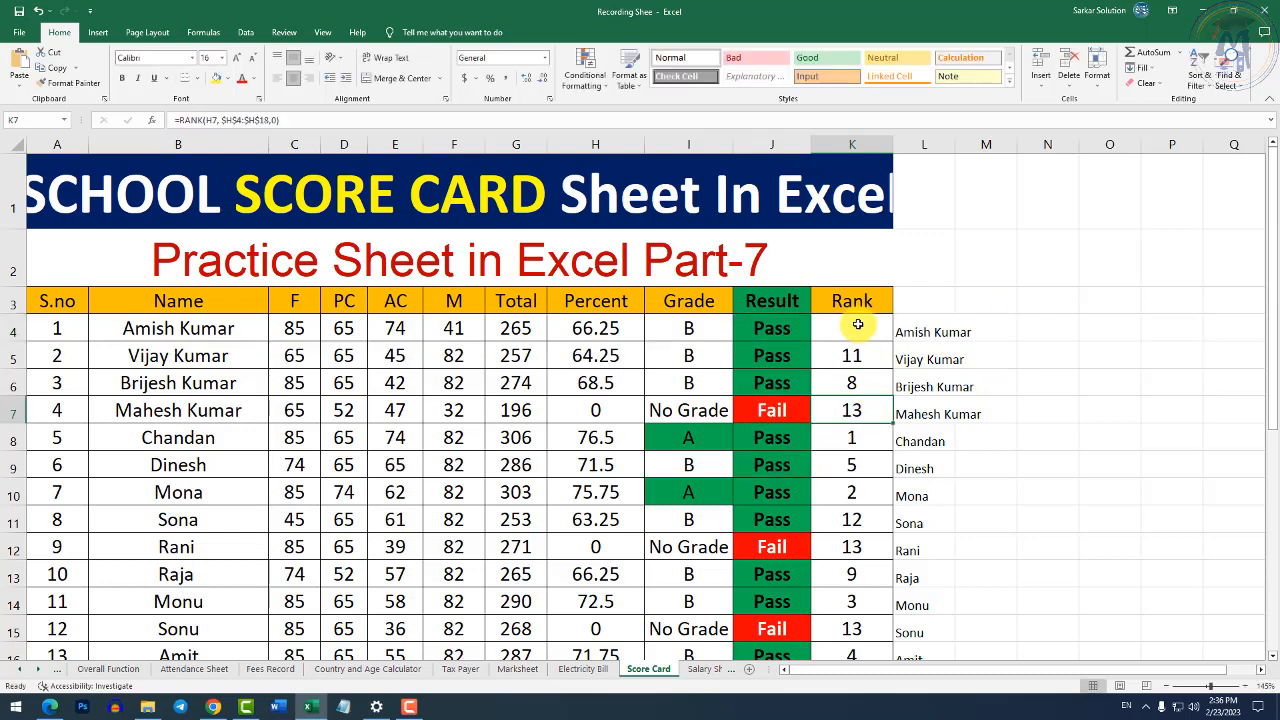
text(=ra)
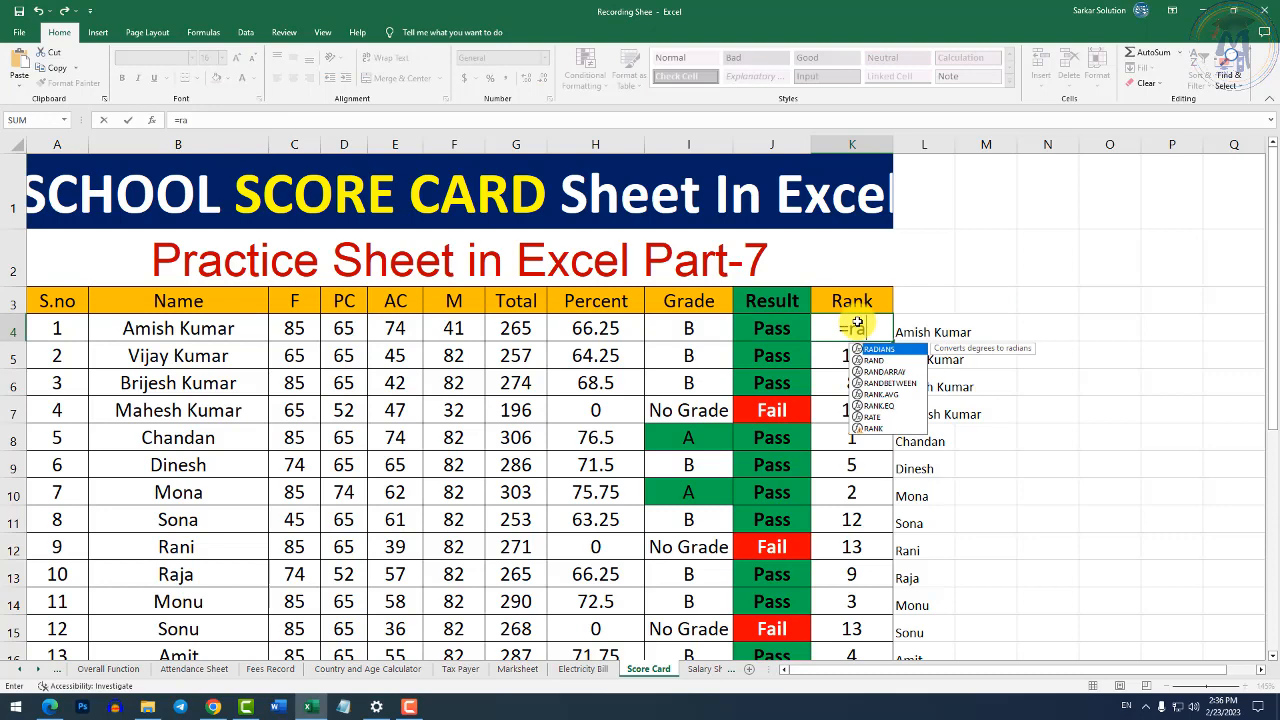
text(nk)
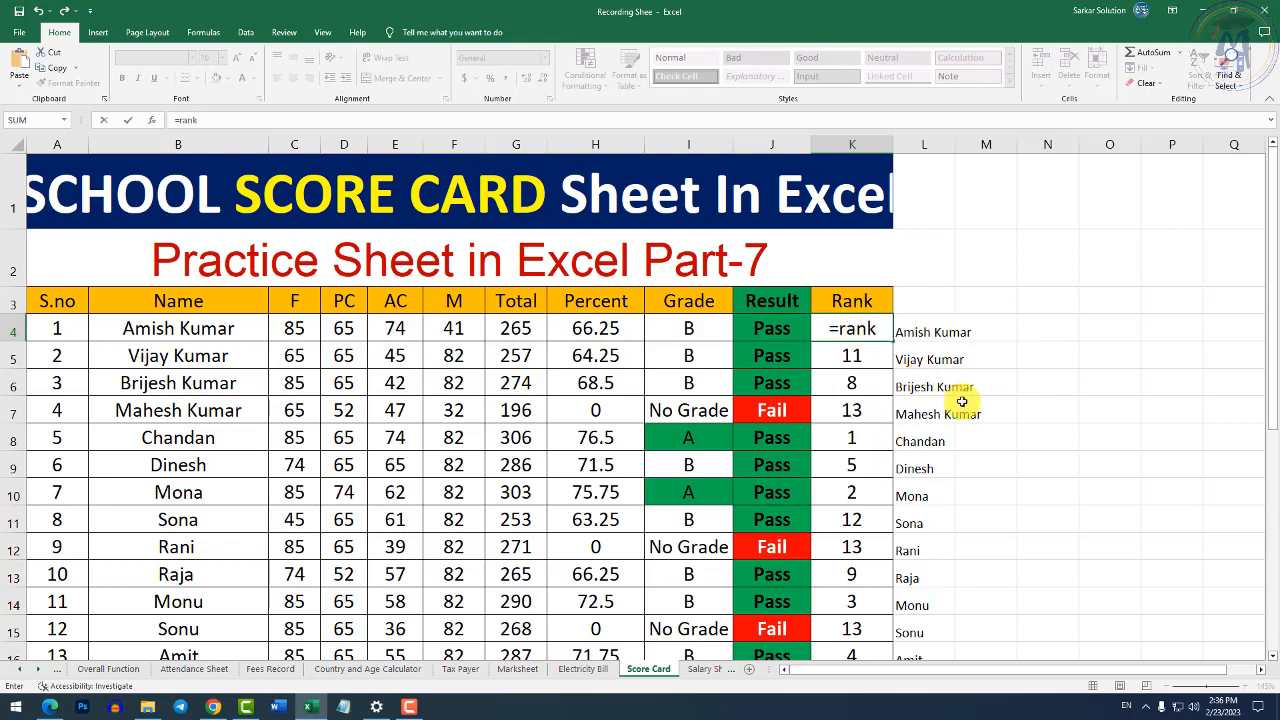
click(1030, 410)
scroll(1038, 361, up, 3)
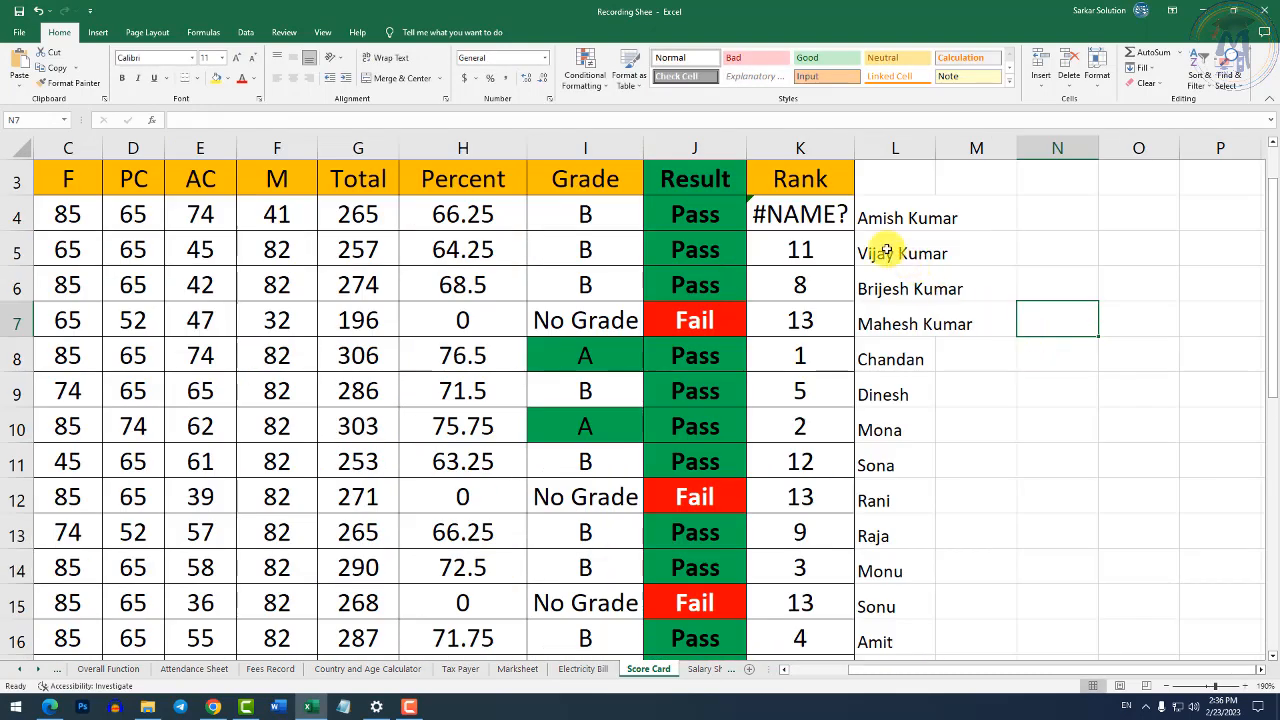
click(828, 216)
key(Delete)
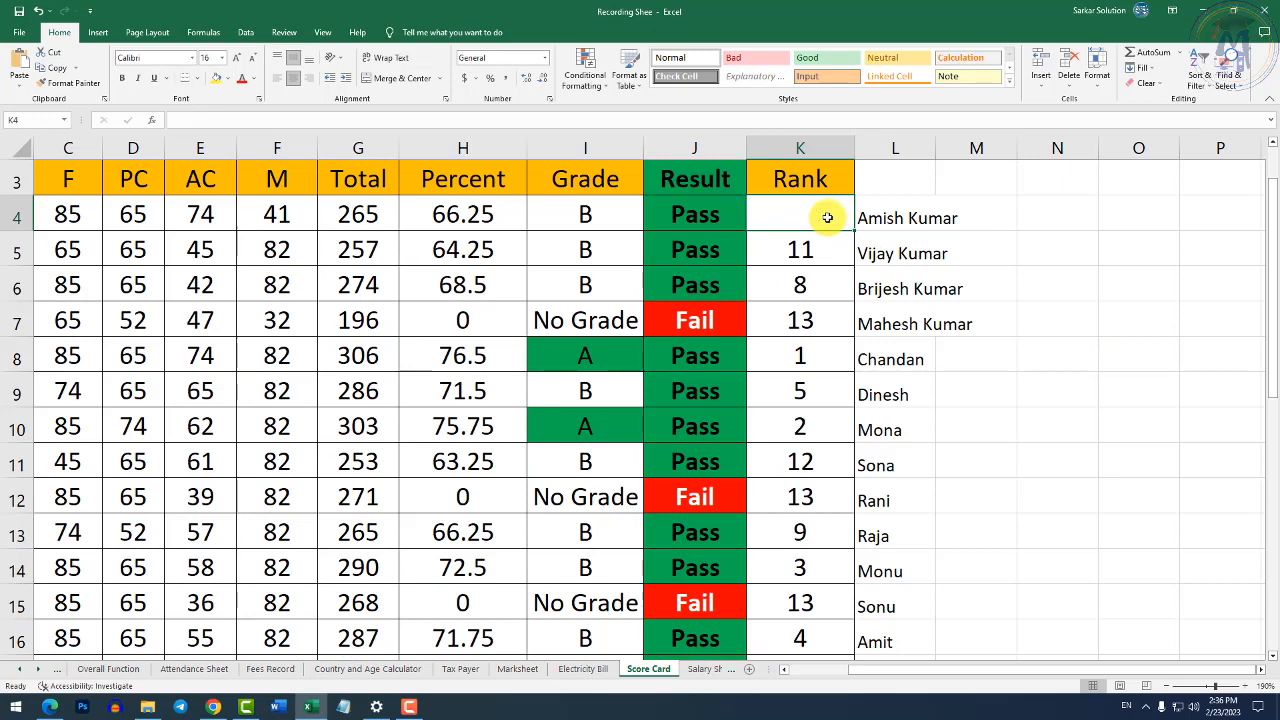
Enter =RANK(H4, H4:H18,0) in K4 to rank the first student's percent in descending order.
text(=rank)
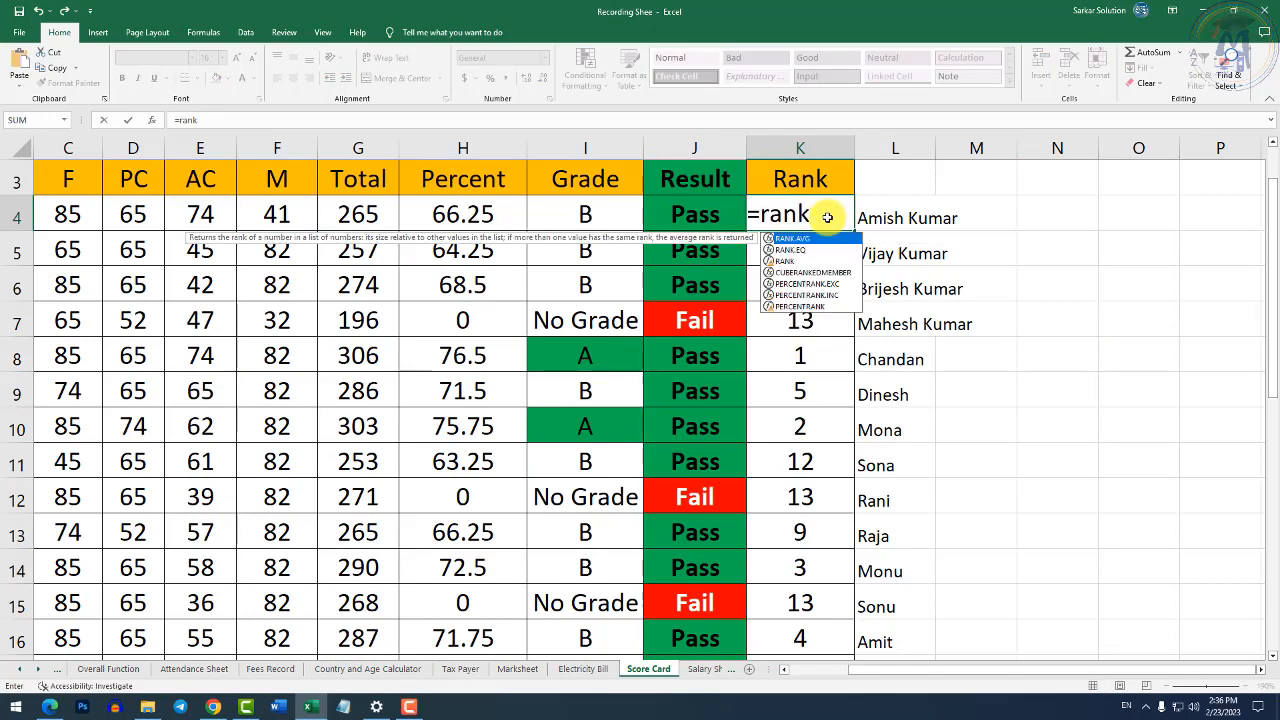
text(()
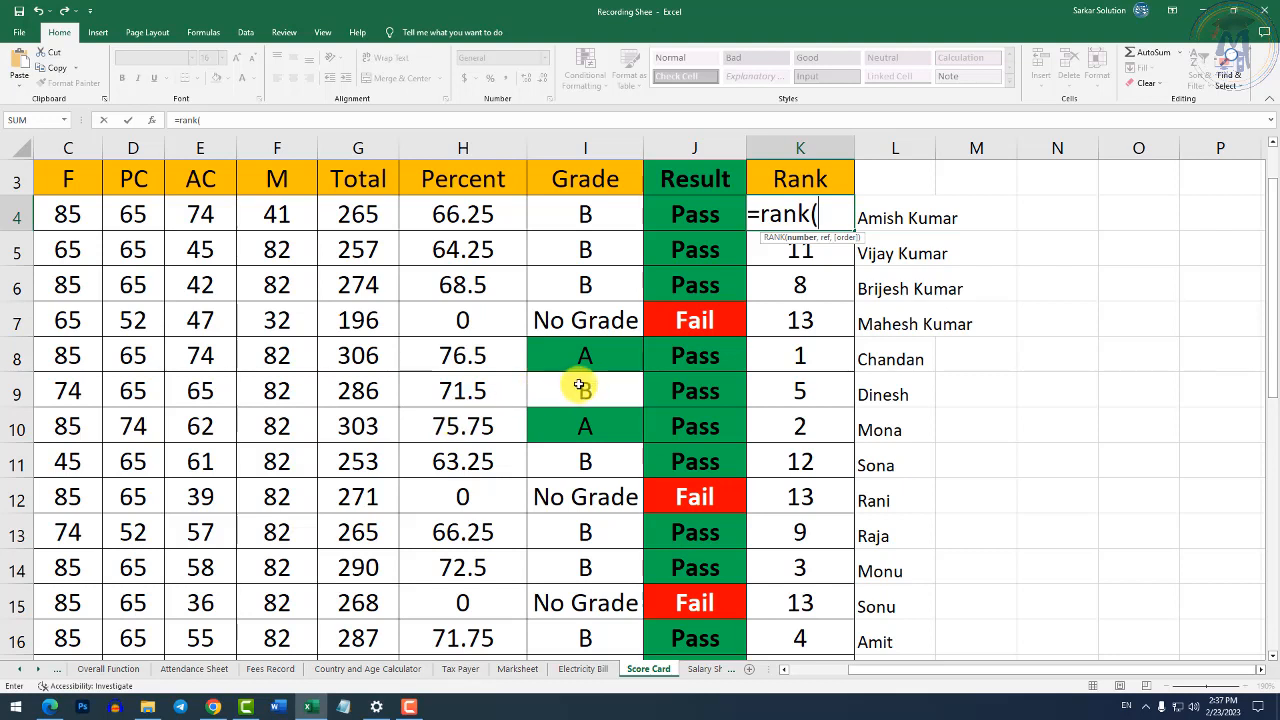
text(h4)
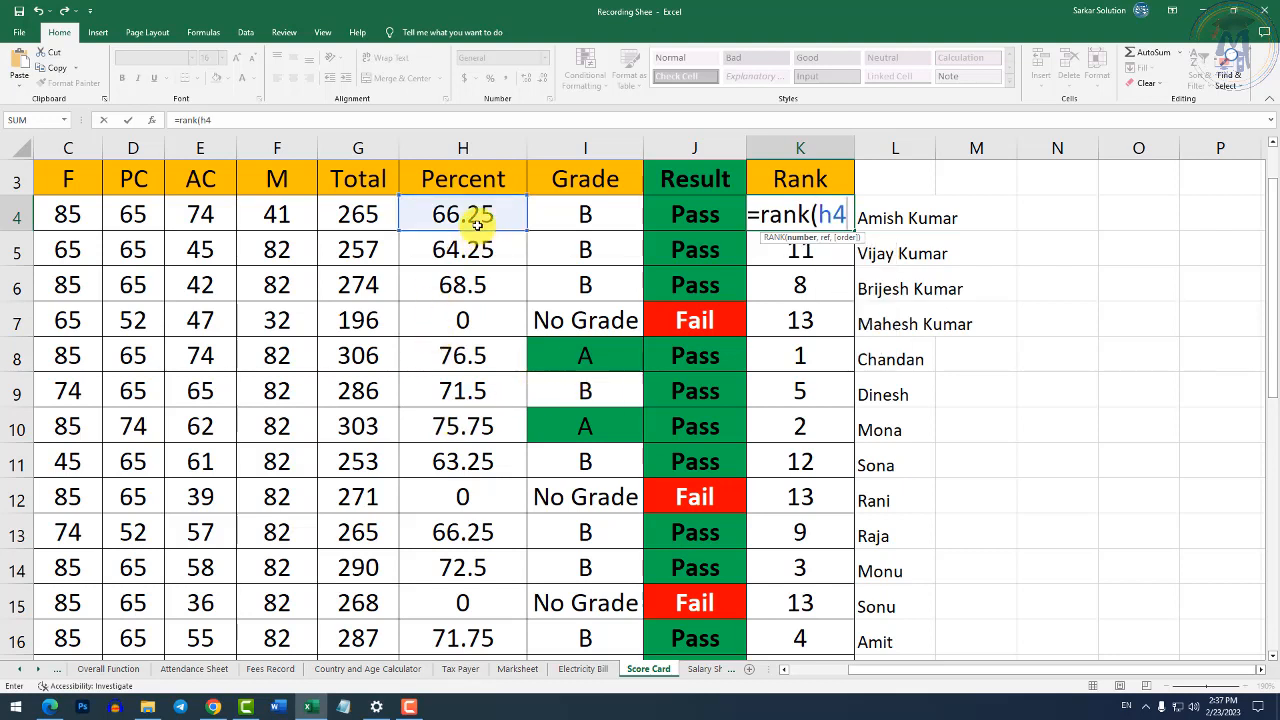
text(,)
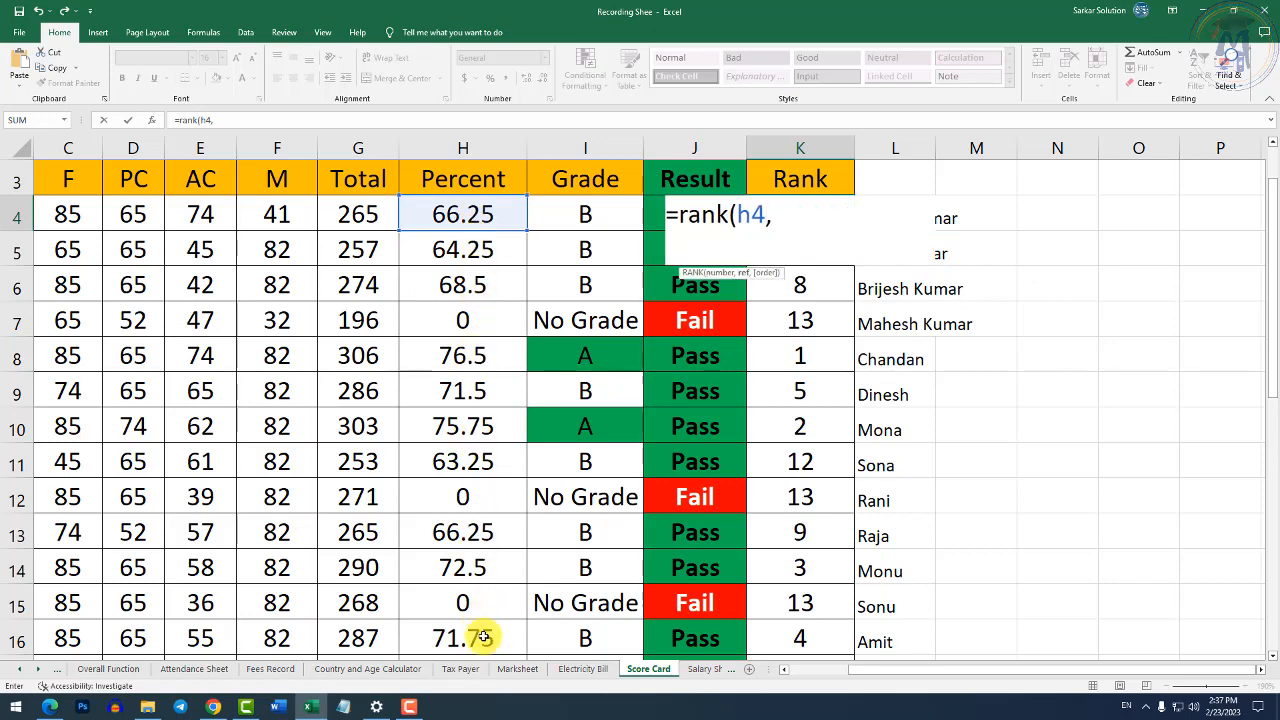
scroll(486, 637, down, 2)
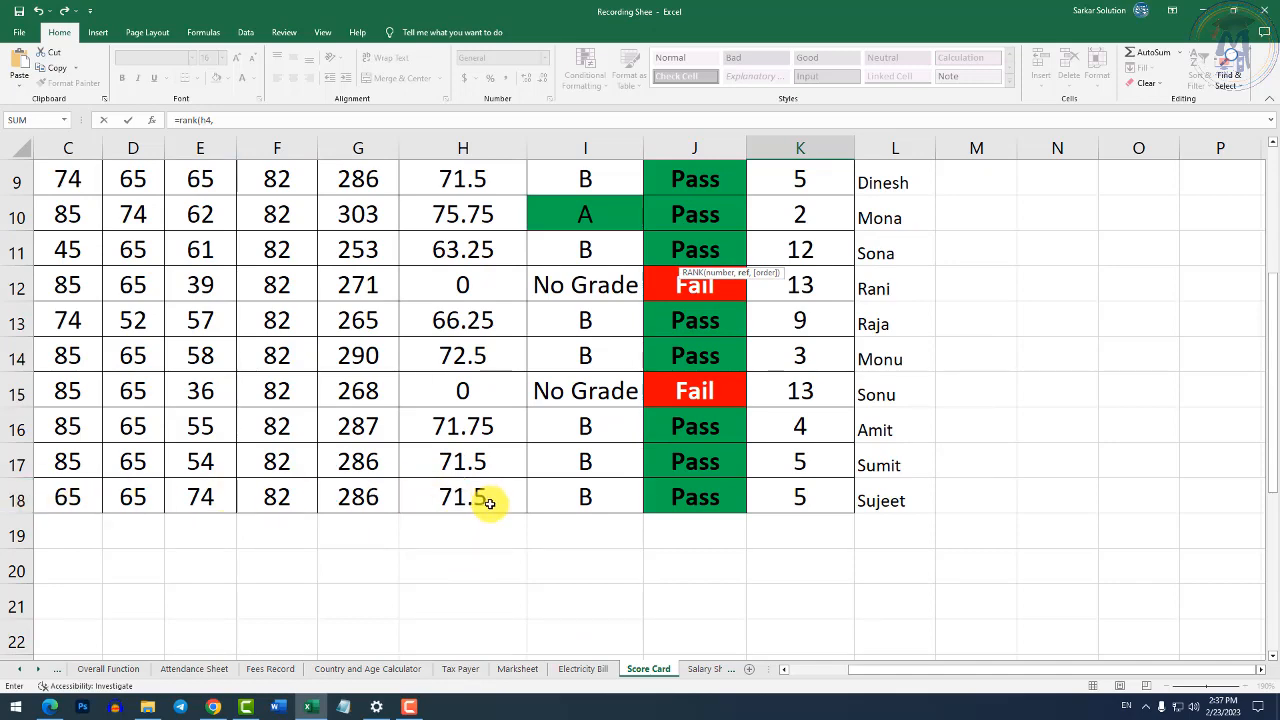
scroll(490, 505, up, 2)
scroll(490, 505, up, 1)
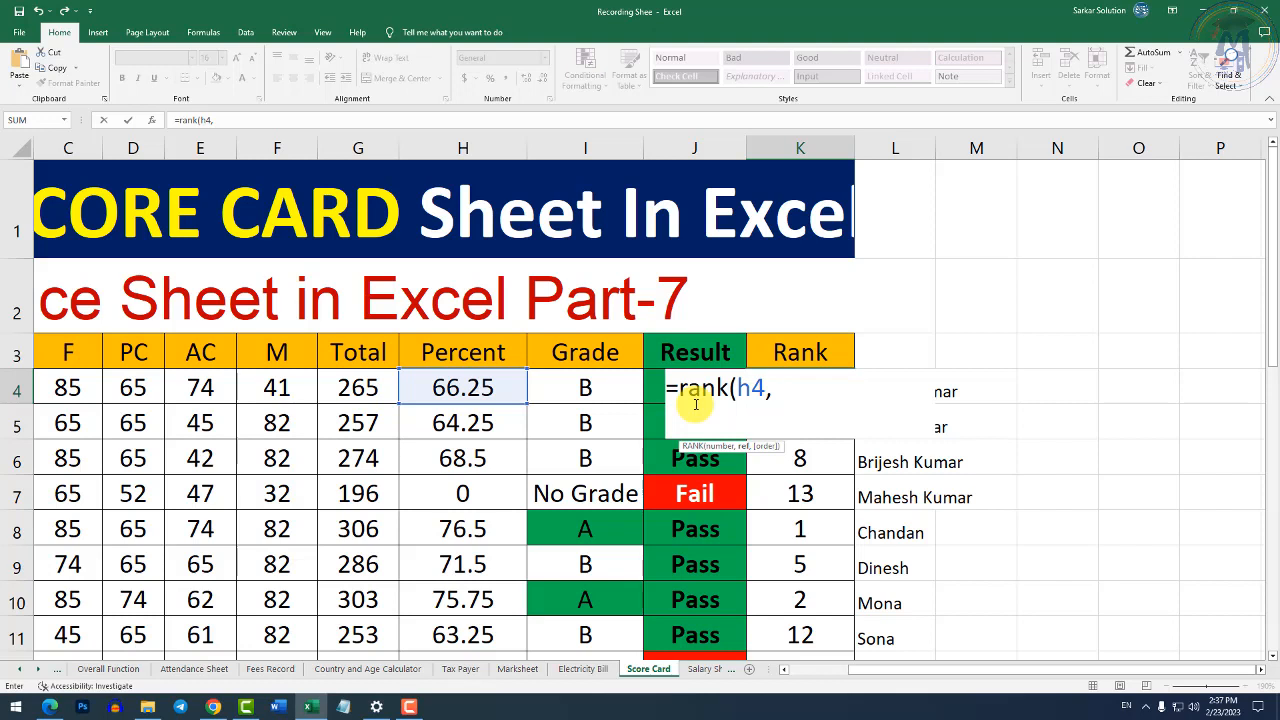
text(h4)
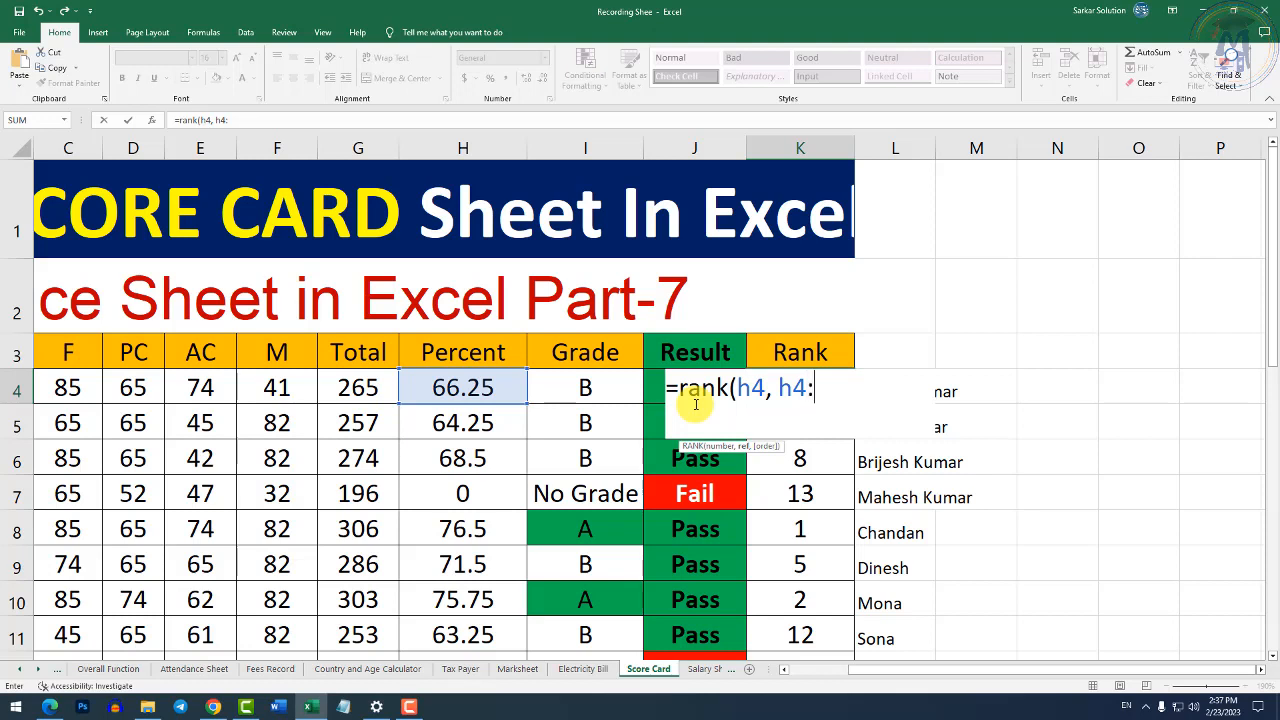
text(:h18)
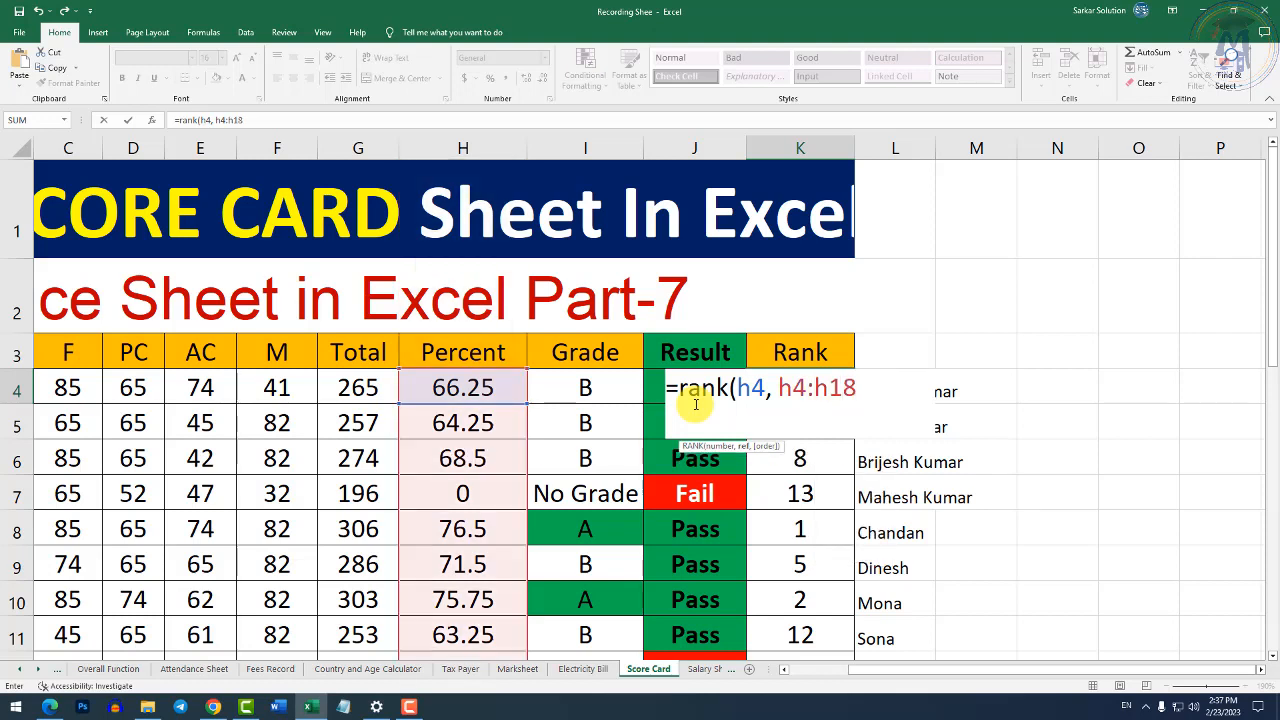
text(,)
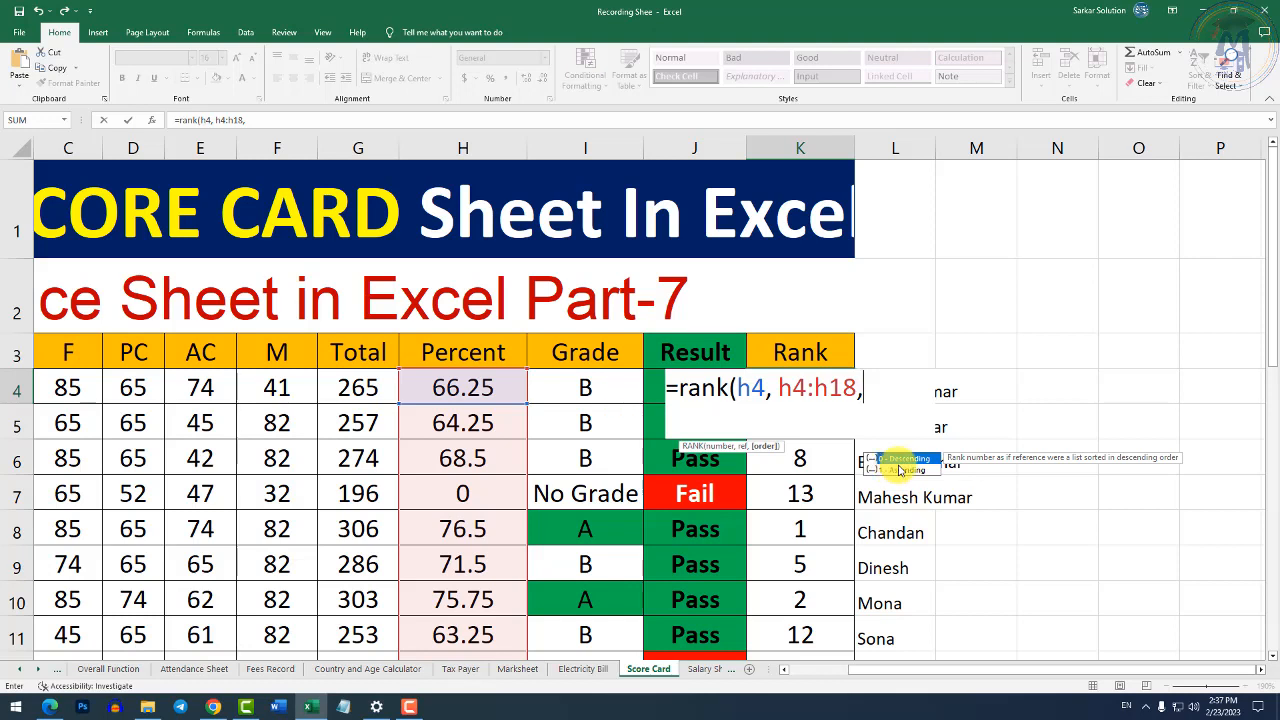
text(0))
key(Return)
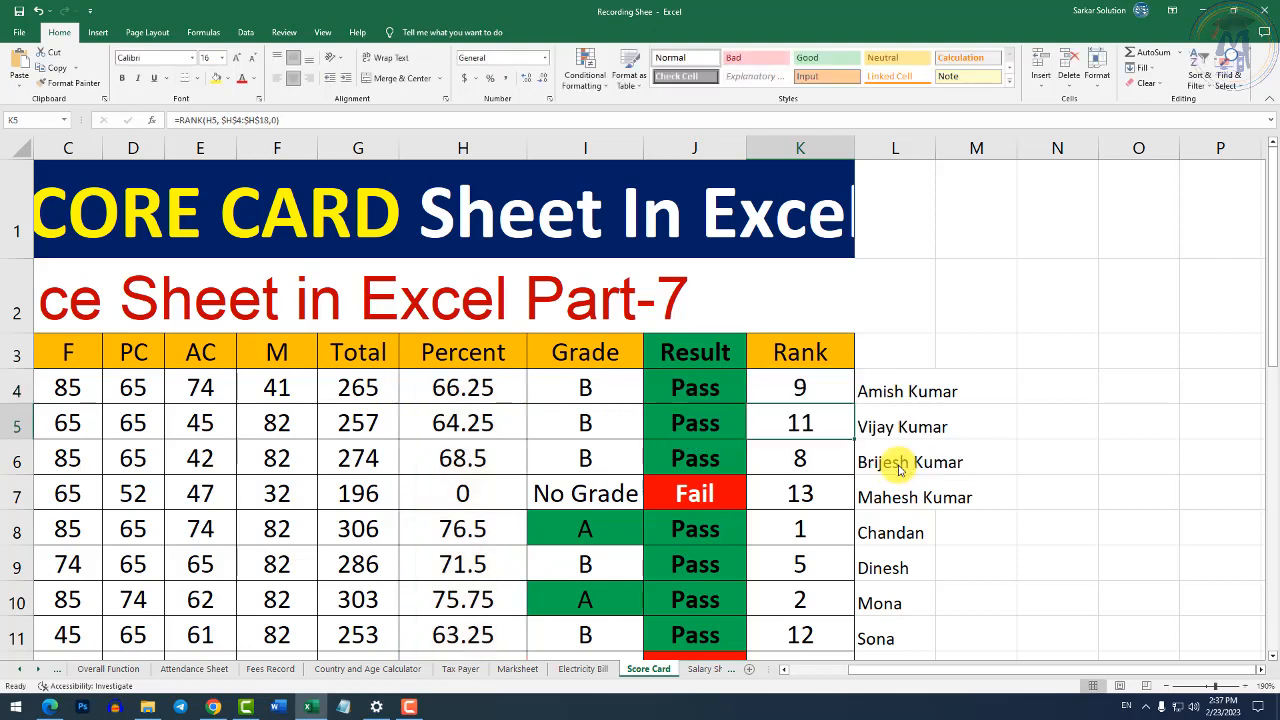
Fill the RANK formula from K4 down to K9 and inspect the references in K4 and K6.
click(816, 381)
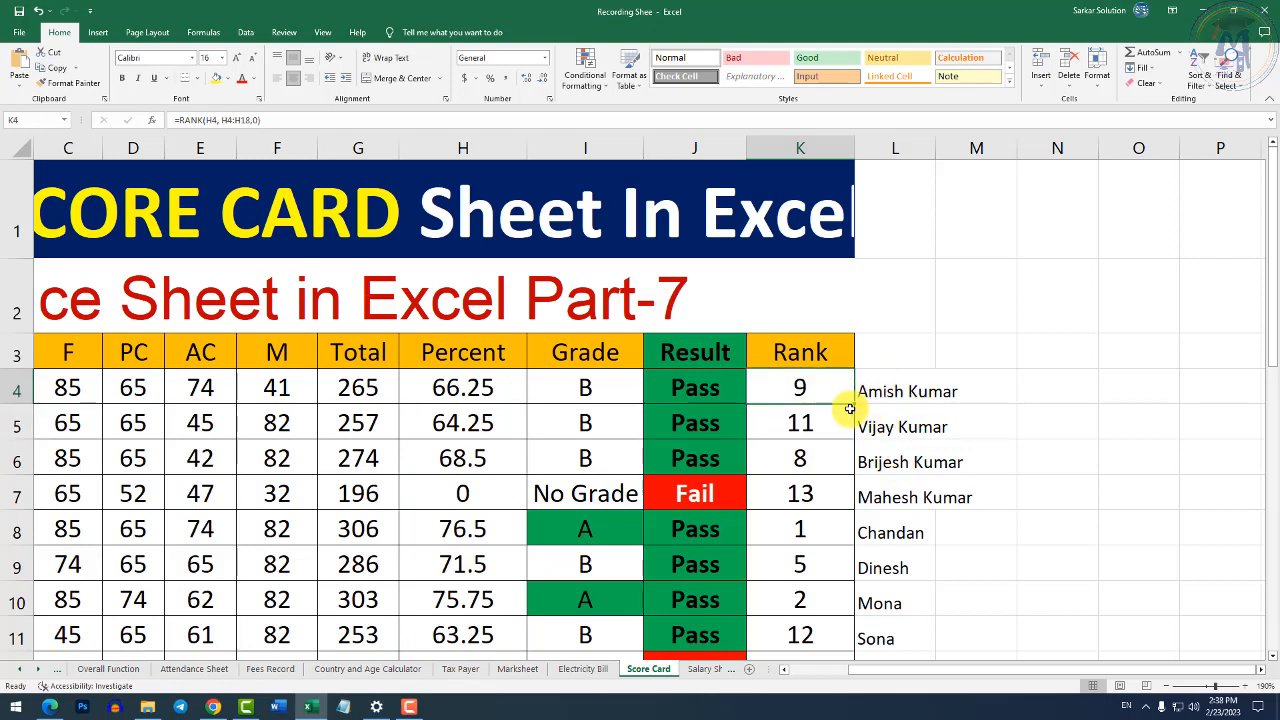
drag(852, 406, 856, 566)
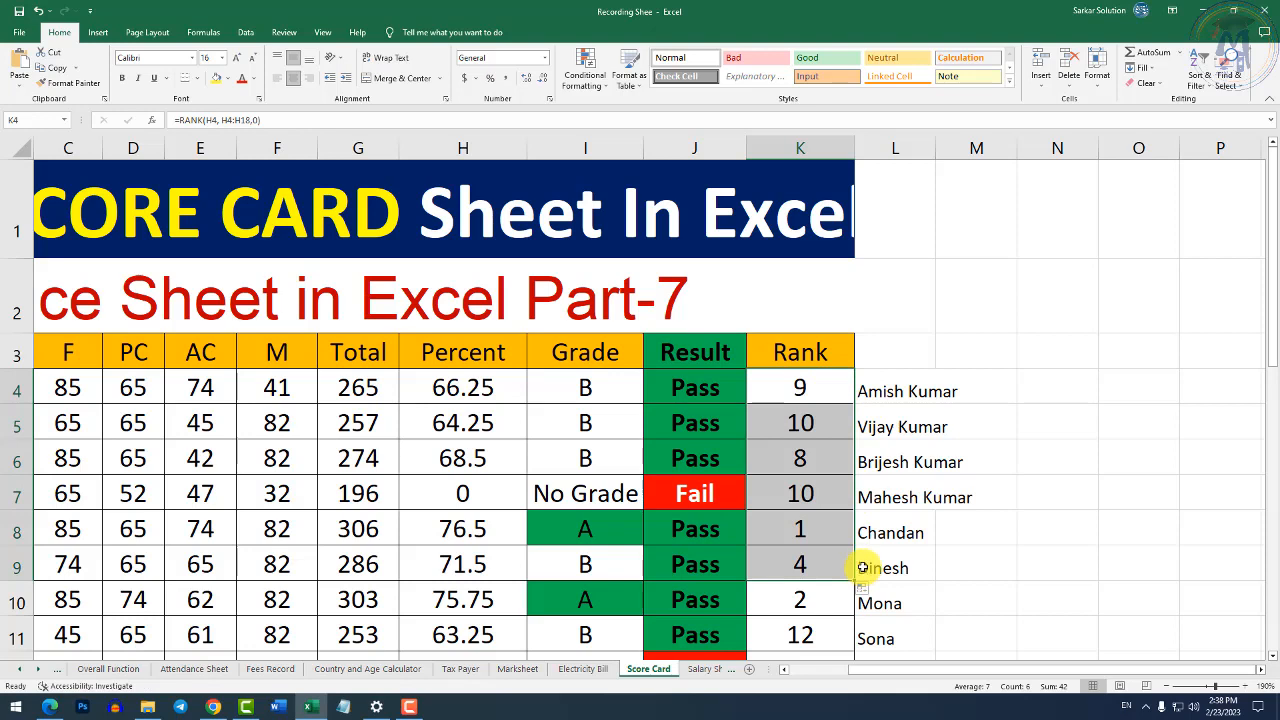
double_click(822, 396)
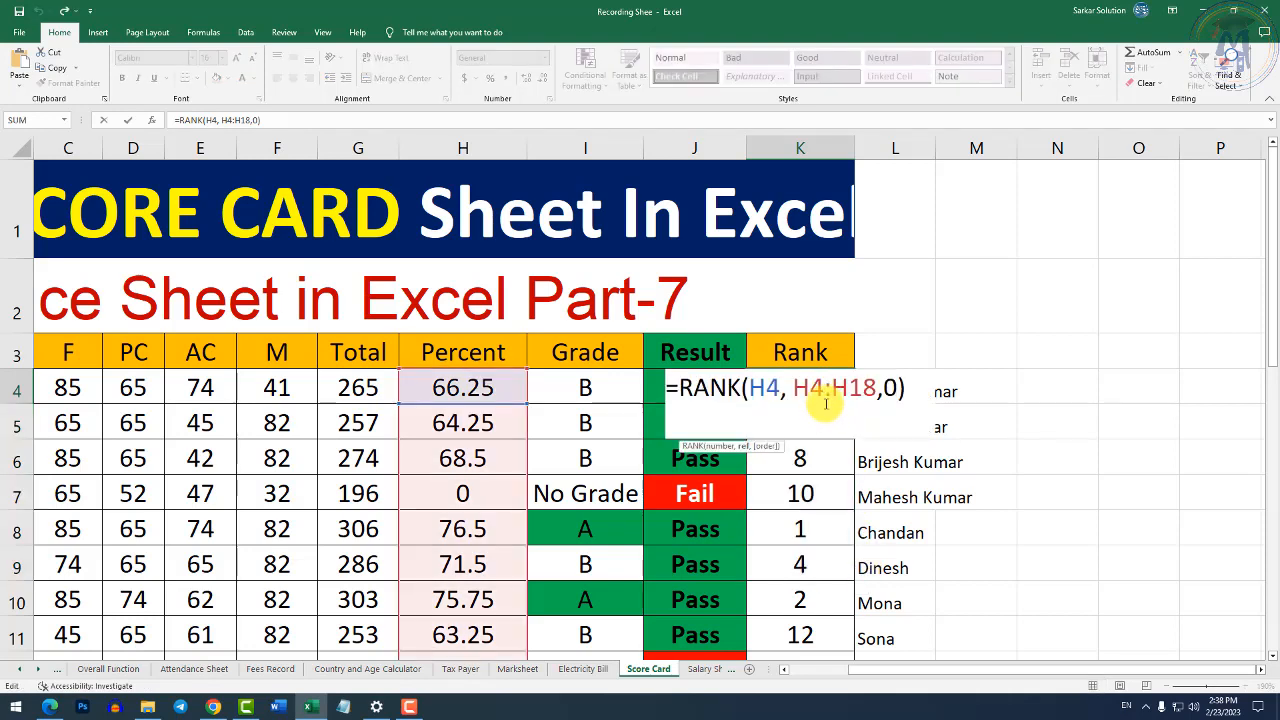
click(814, 482)
double_click(819, 467)
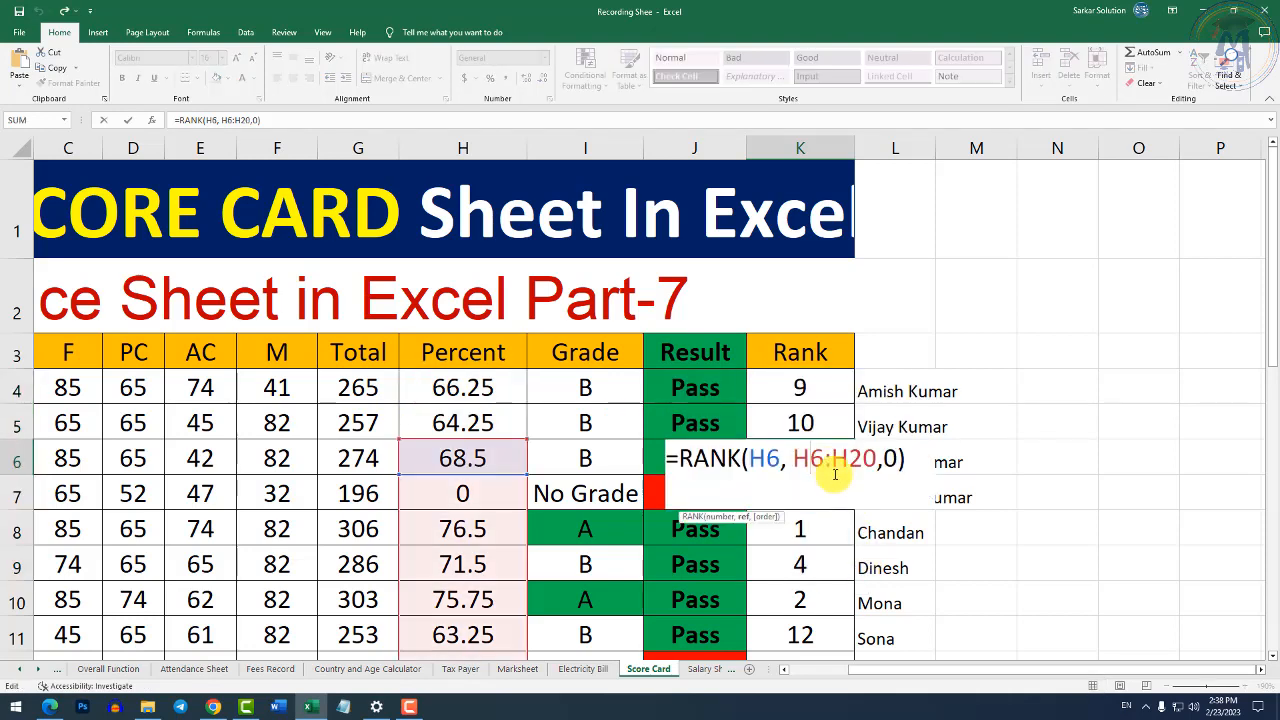
mouse_move(797, 458)
mouse_down()
mouse_move(870, 458)
mouse_move(808, 462)
mouse_up()
key(Escape)
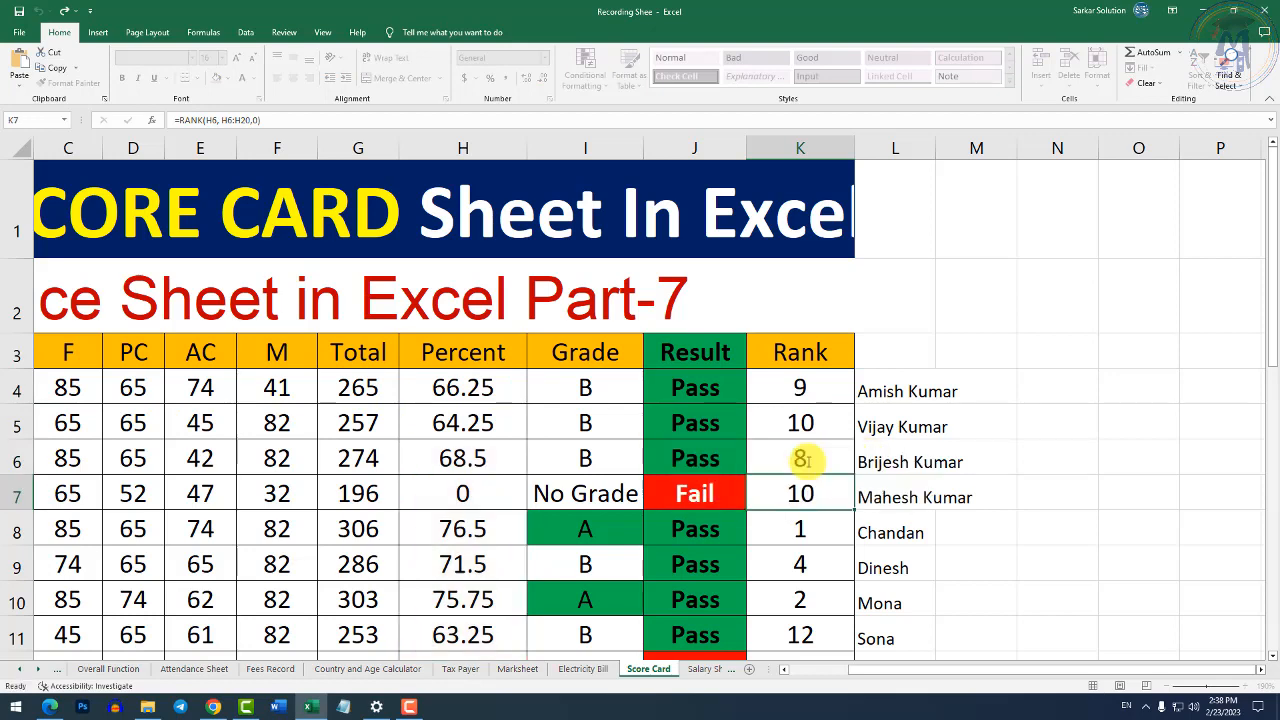
Compare the RANK ranges in K4 and K5 and check cell H19 below the Percent column.
double_click(805, 425)
key(Escape)
double_click(808, 388)
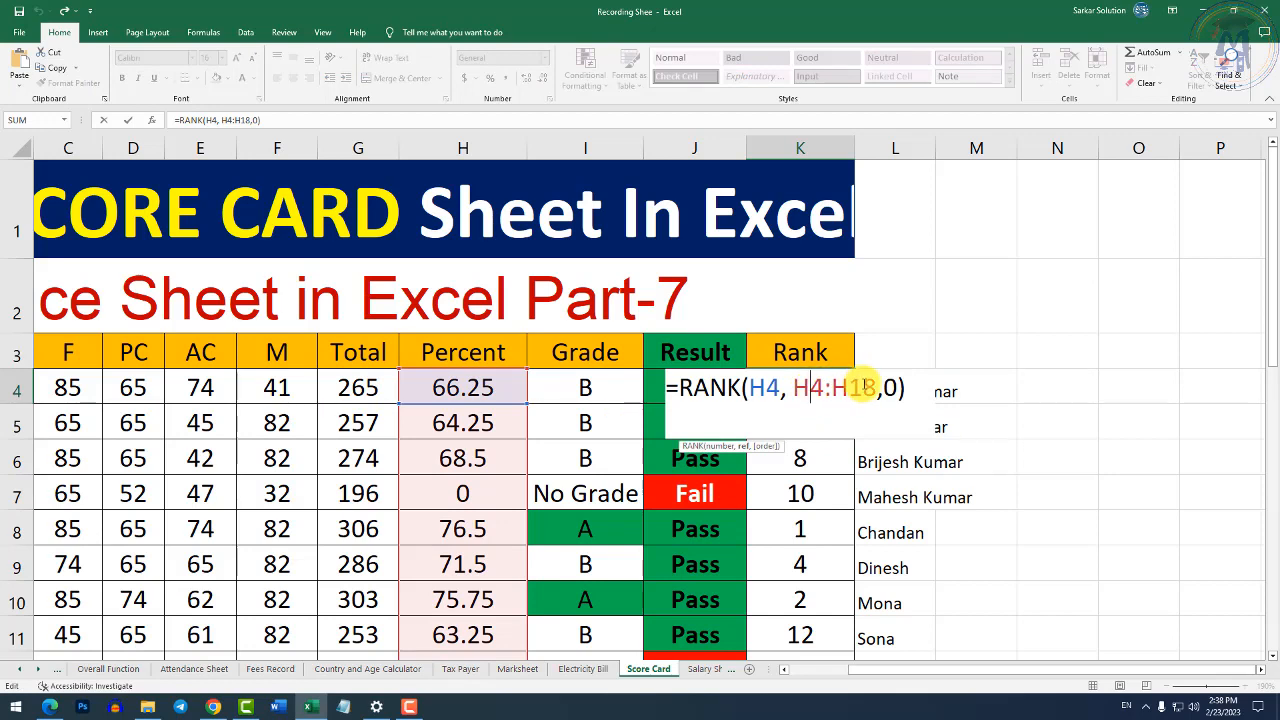
key(Escape)
click(830, 423)
double_click(830, 423)
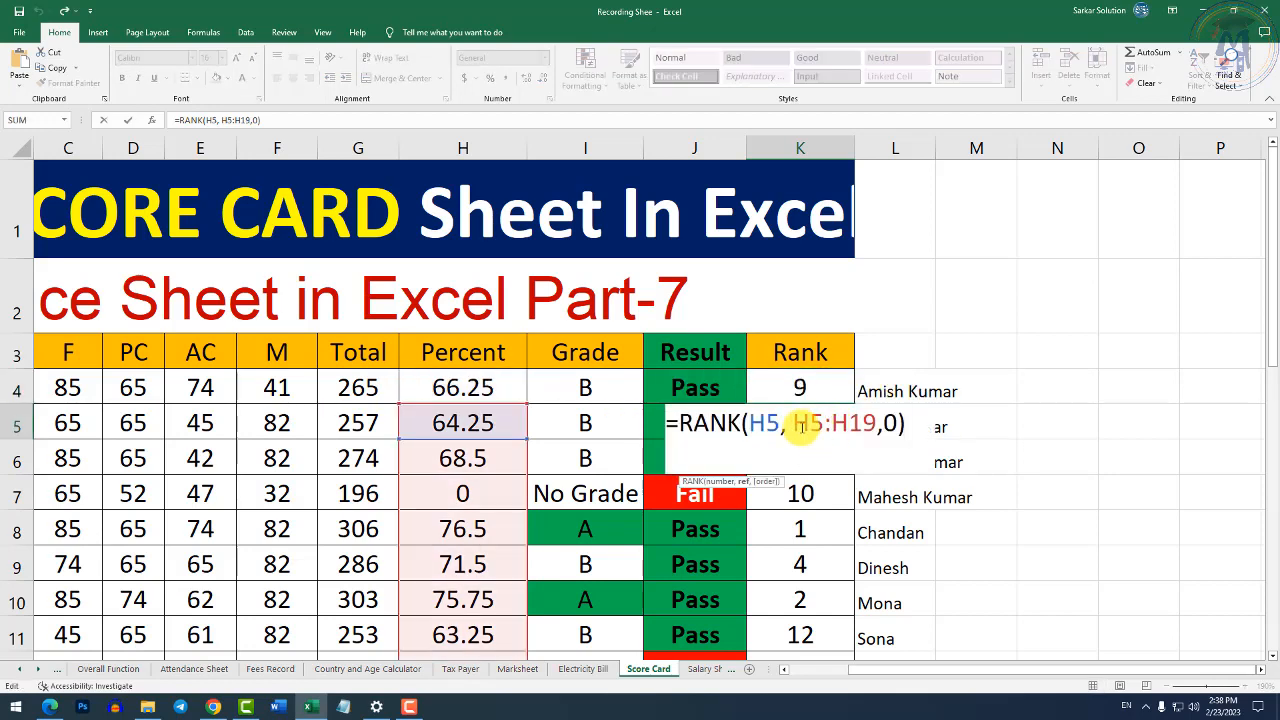
key(Return)
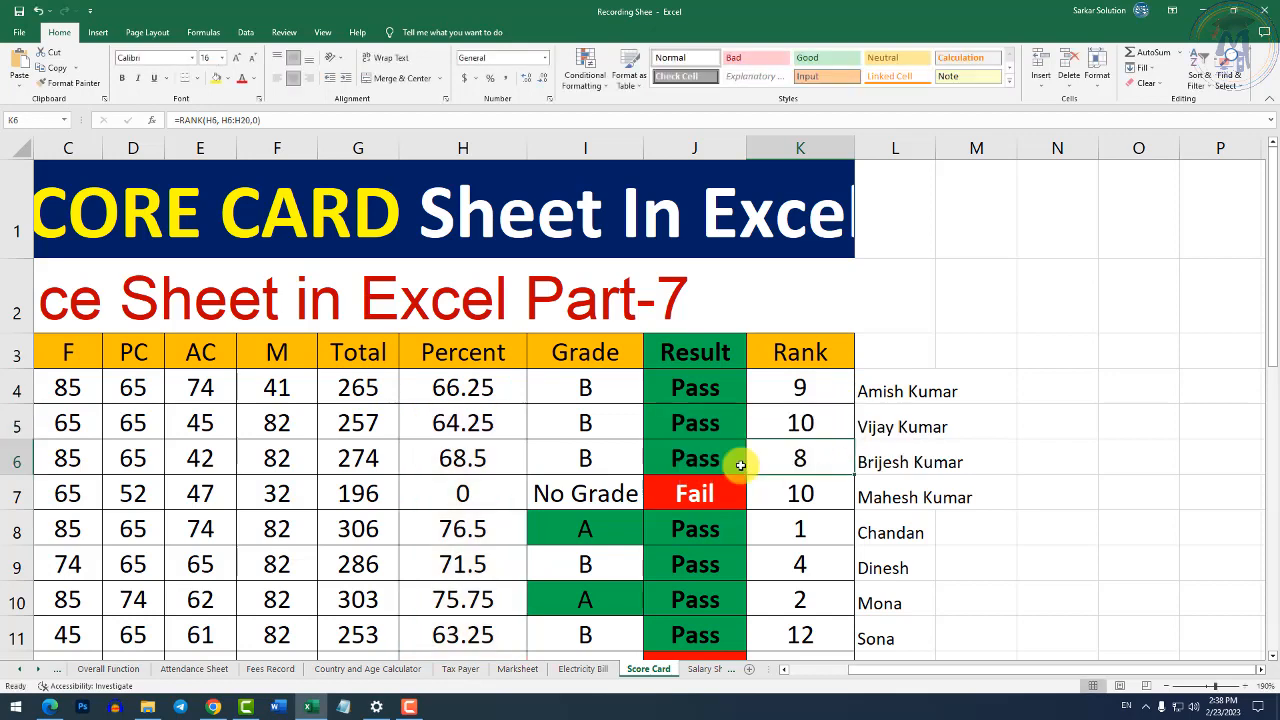
scroll(598, 525, down, 5)
click(475, 297)
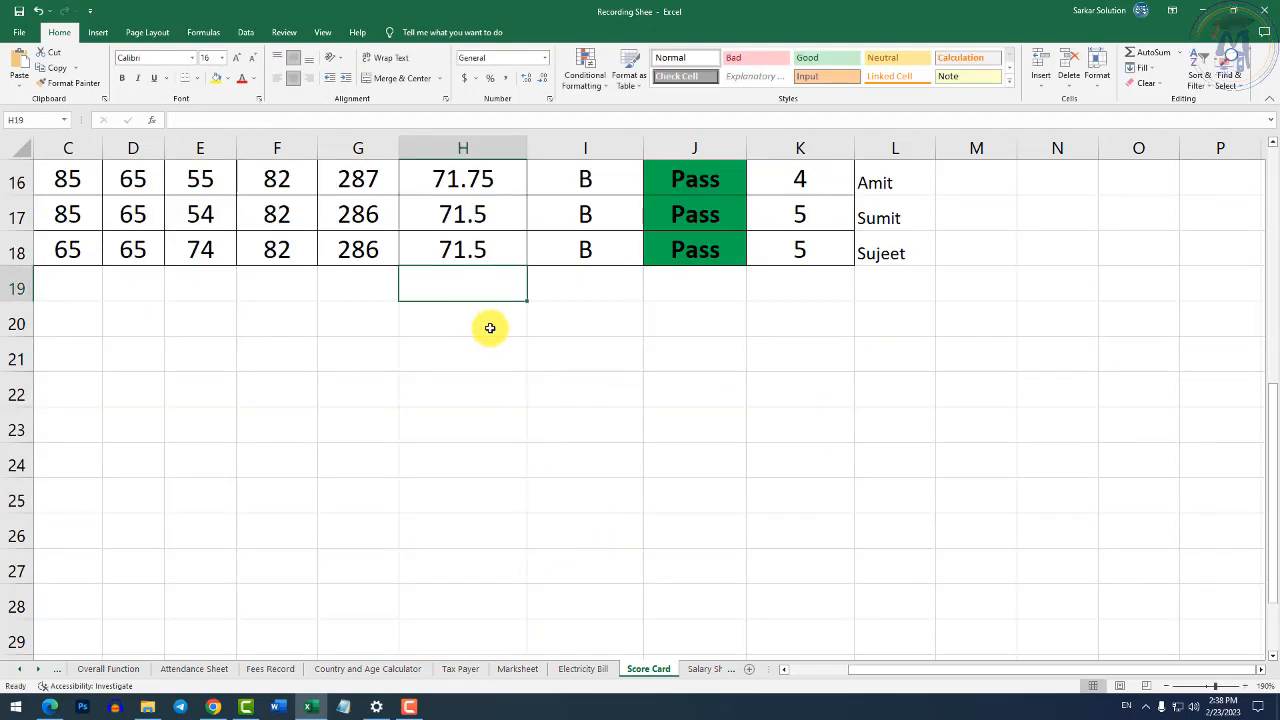
scroll(608, 402, up, 4)
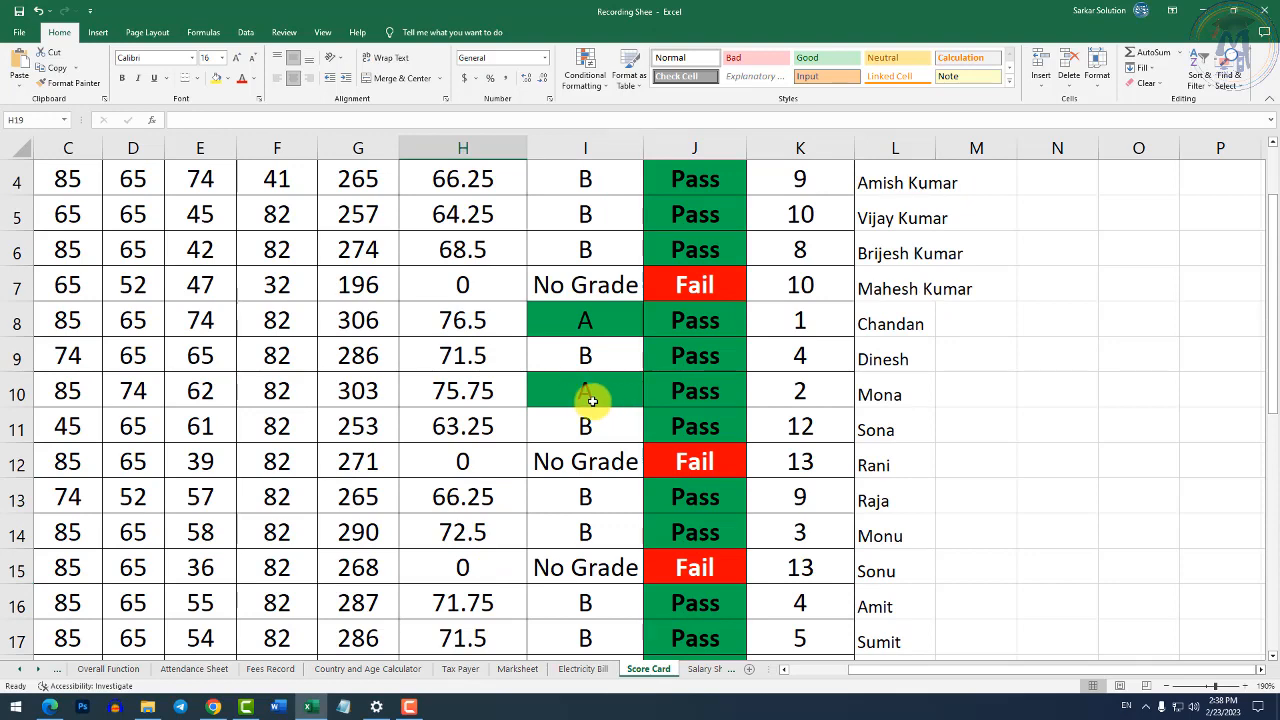
Change the range in K5's RANK formula to H4:H18, keeping H5 as the ranked number.
scroll(651, 475, up, 1)
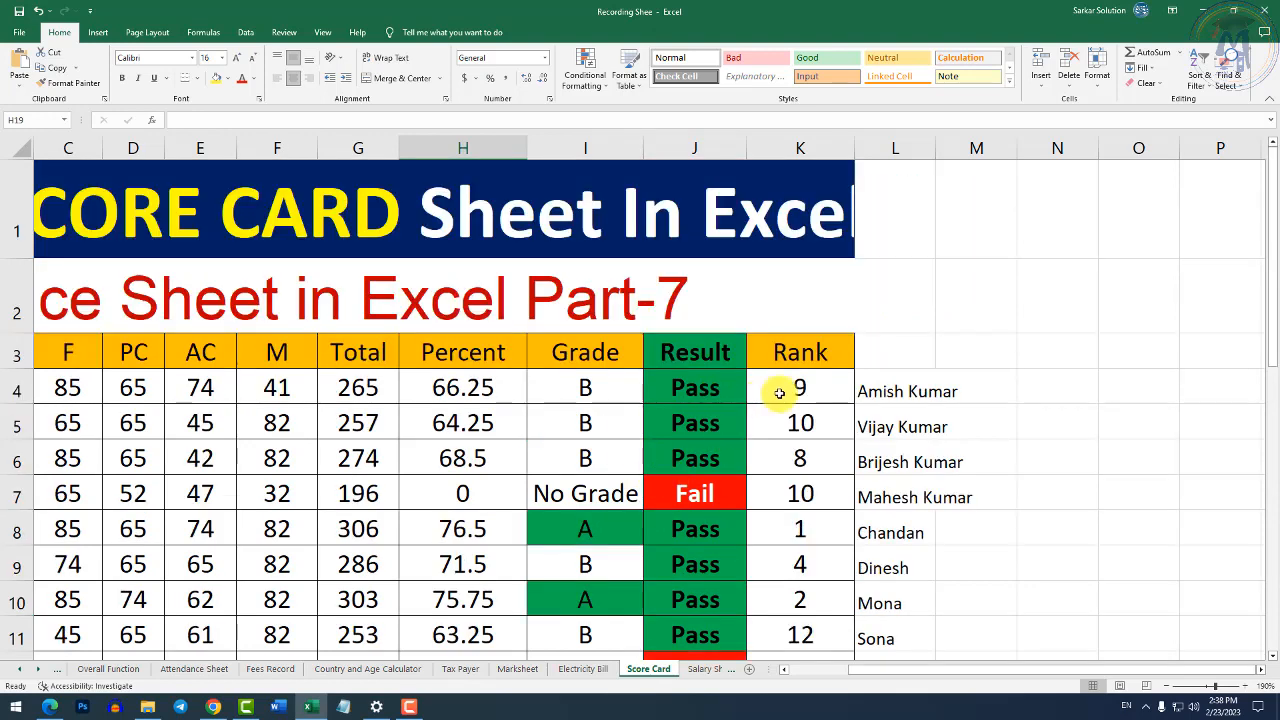
click(800, 422)
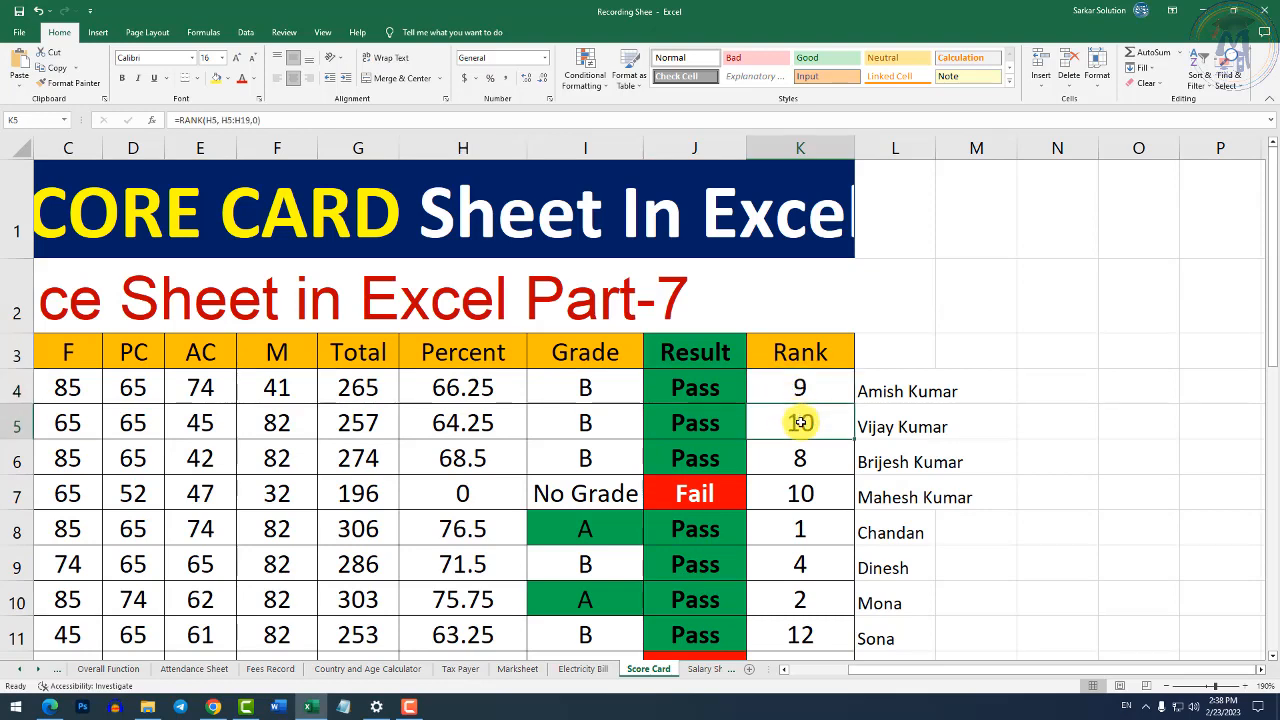
double_click(800, 422)
drag(782, 423, 738, 423)
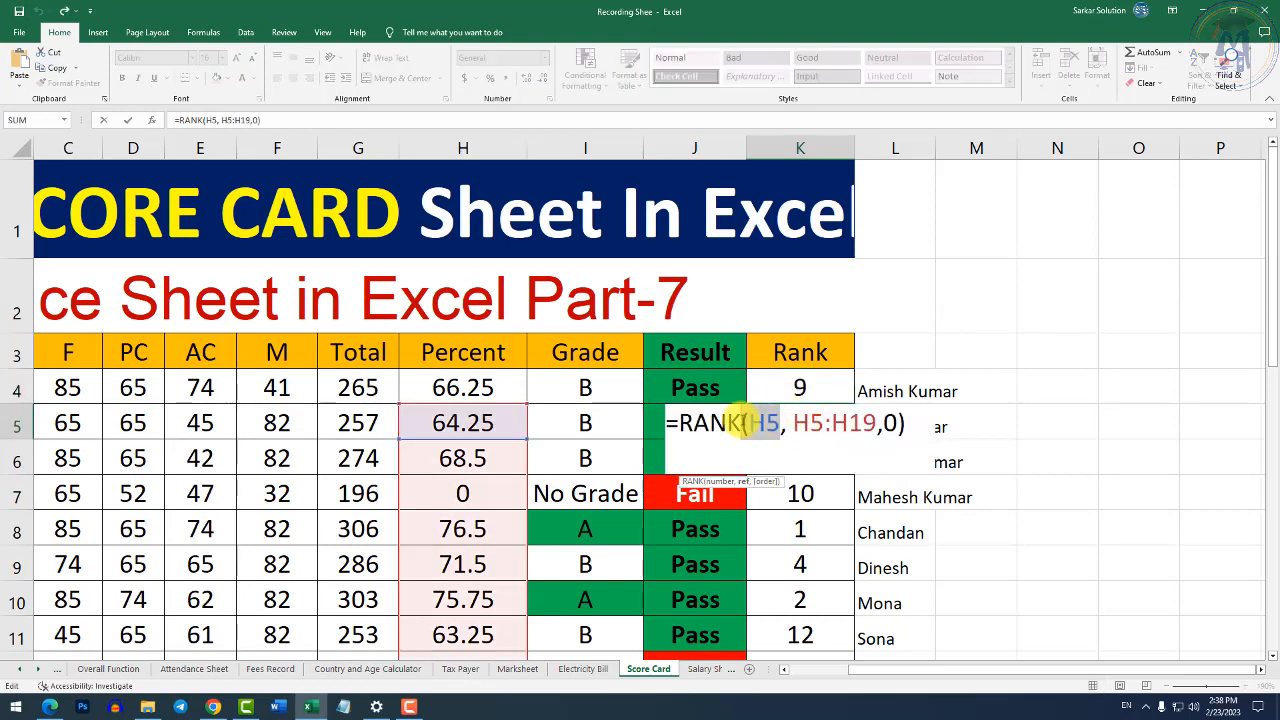
click(809, 424)
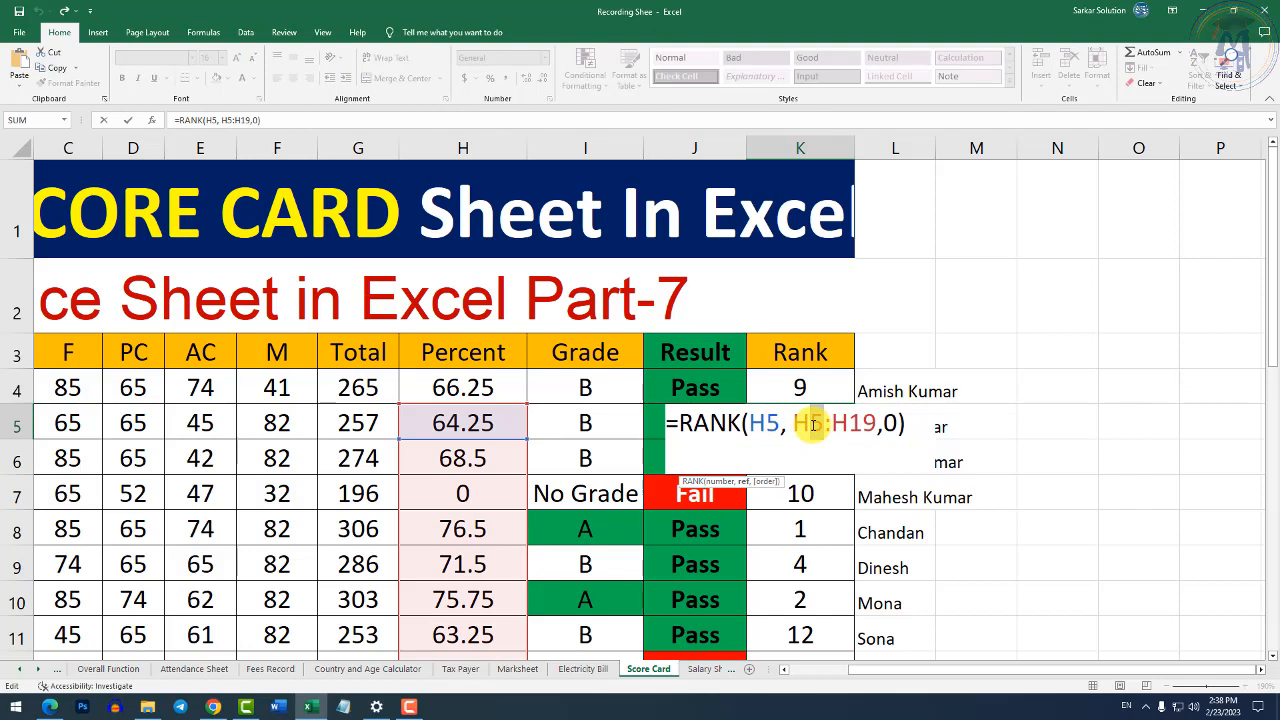
key(Delete)
text(4)
drag(848, 424, 875, 424)
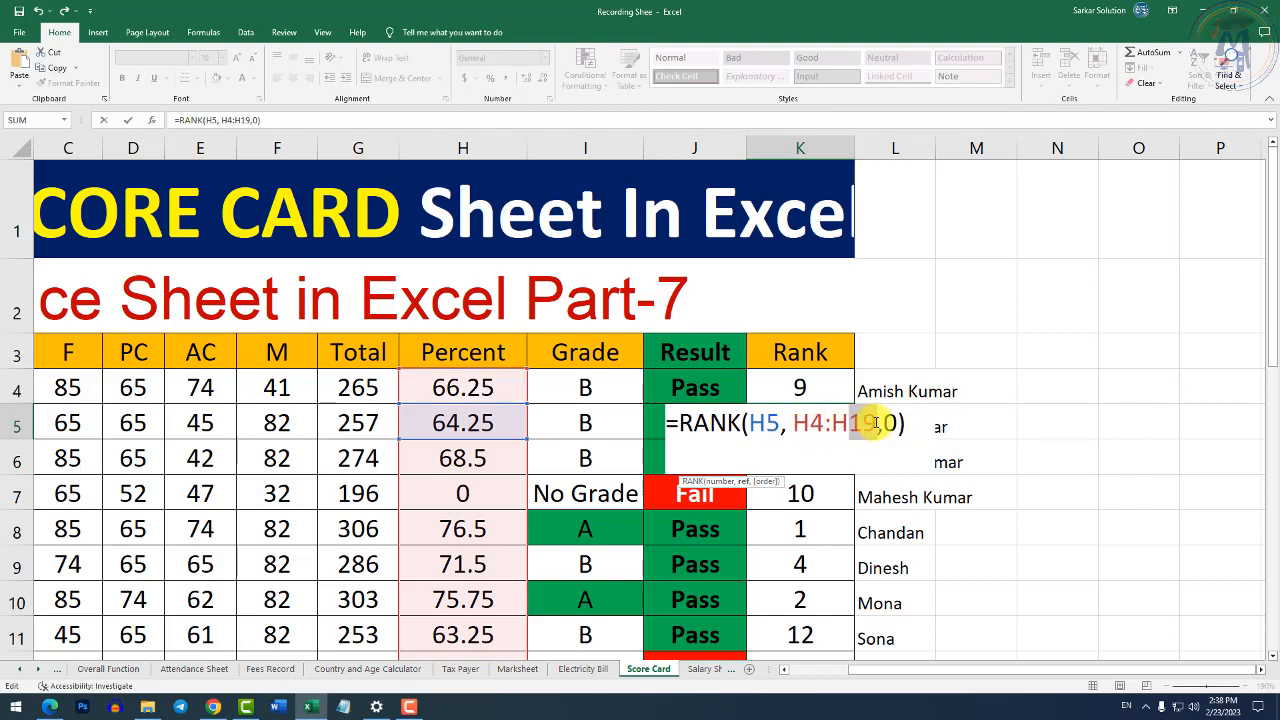
text(18)
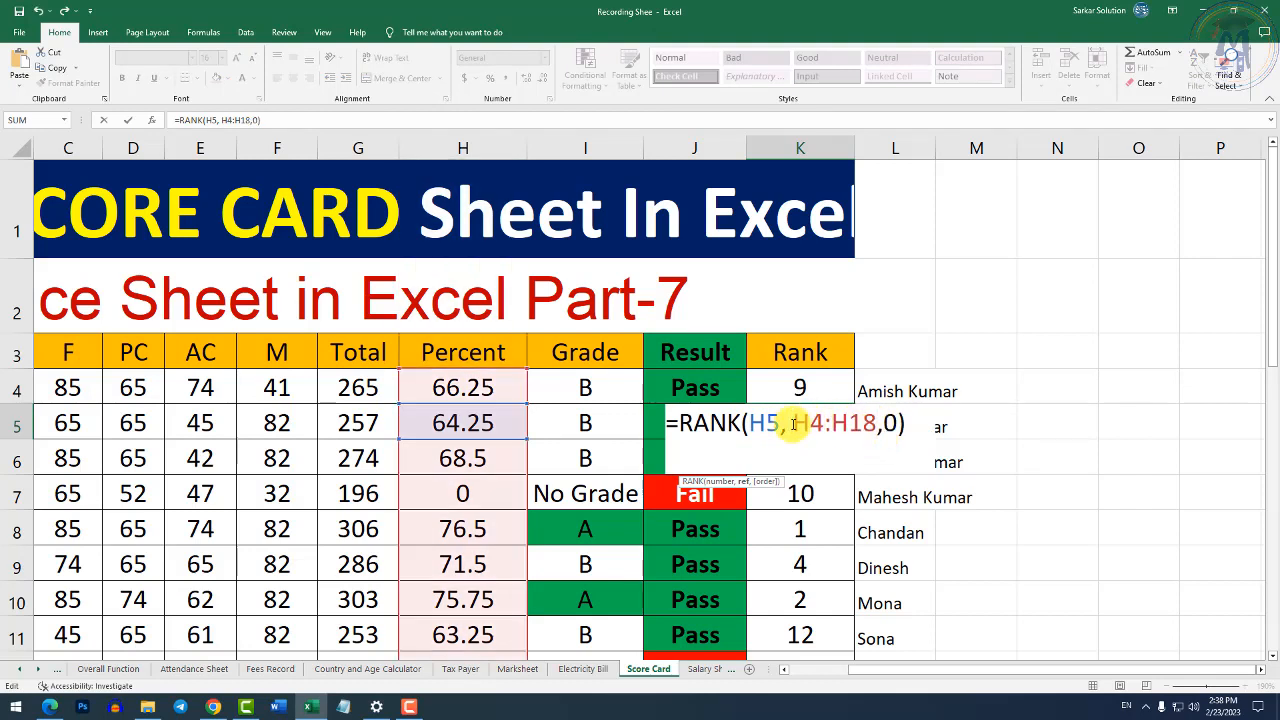
drag(794, 424, 877, 426)
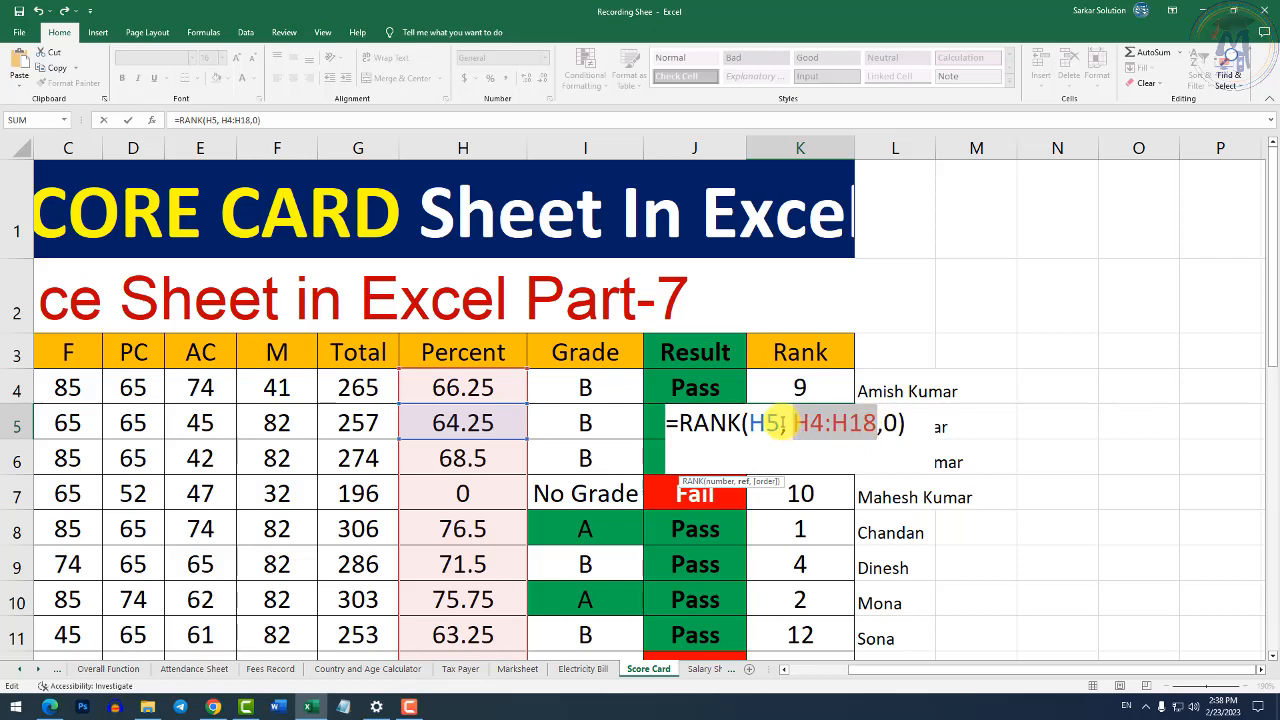
drag(780, 424, 750, 420)
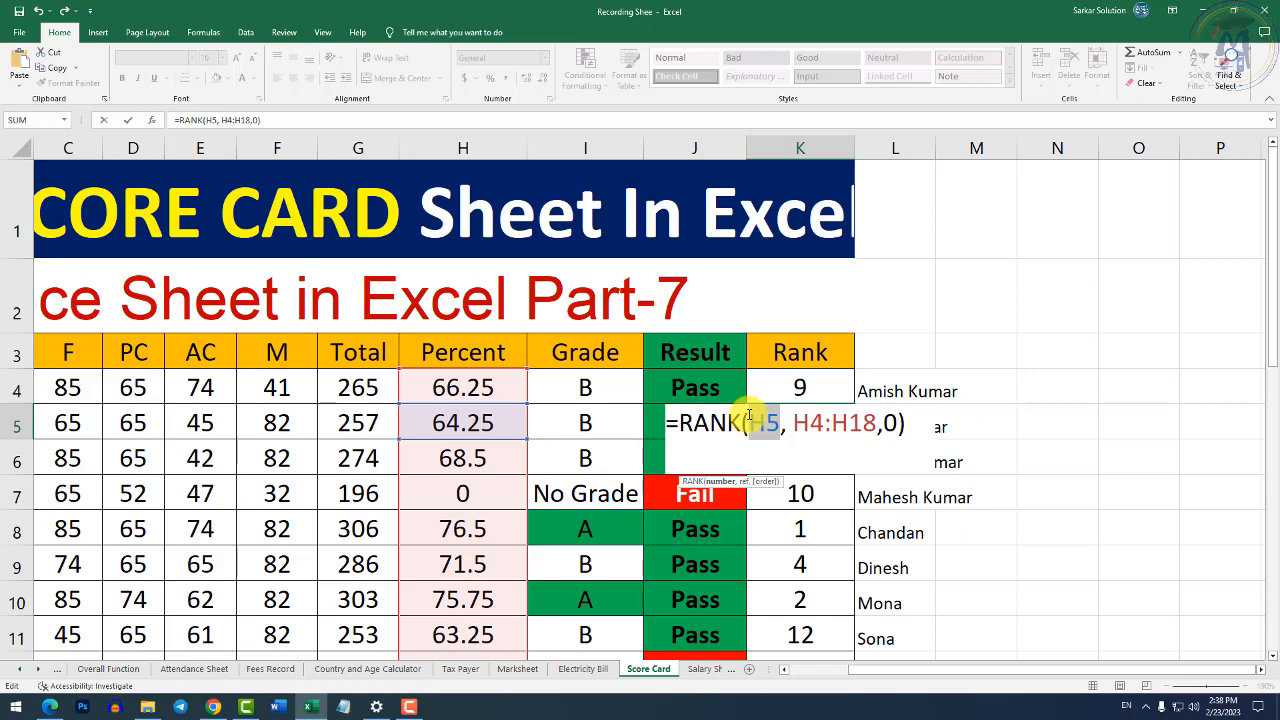
key(Return)
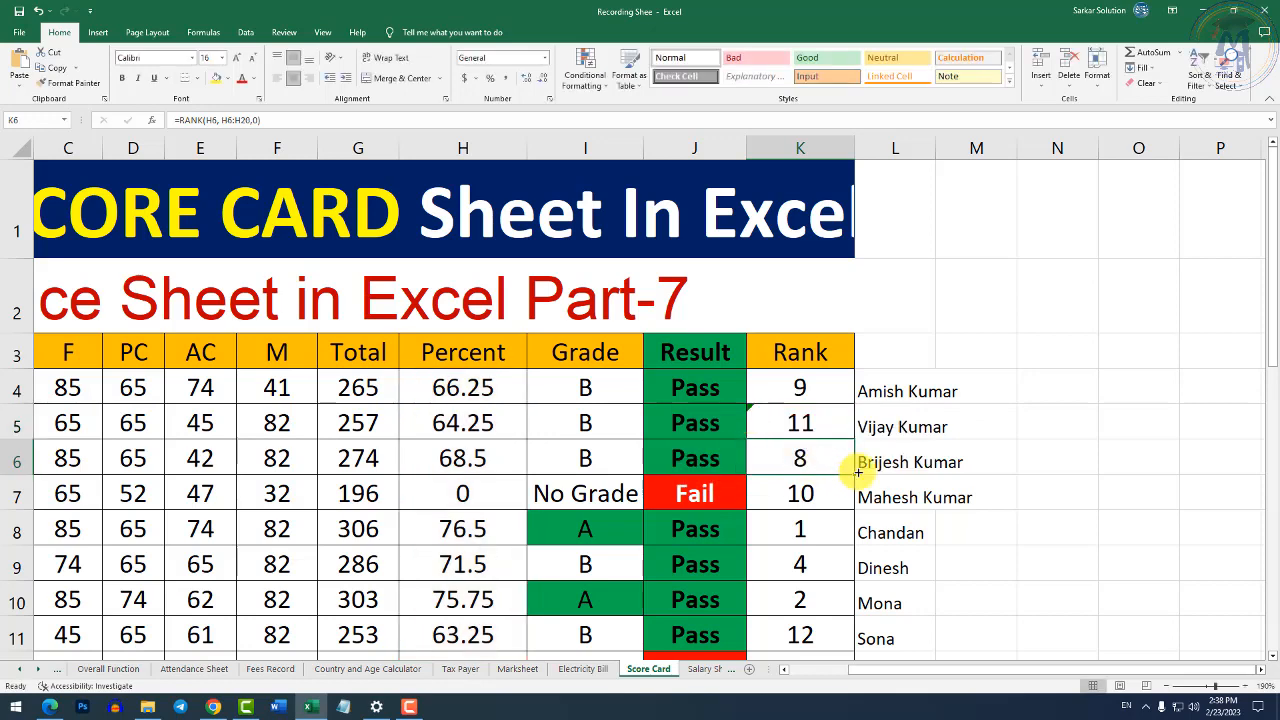
Lock the RANK range in K4 with absolute references so the formula becomes =RANK(H4, $H$4:$H$18,0).
click(822, 428)
double_click(818, 389)
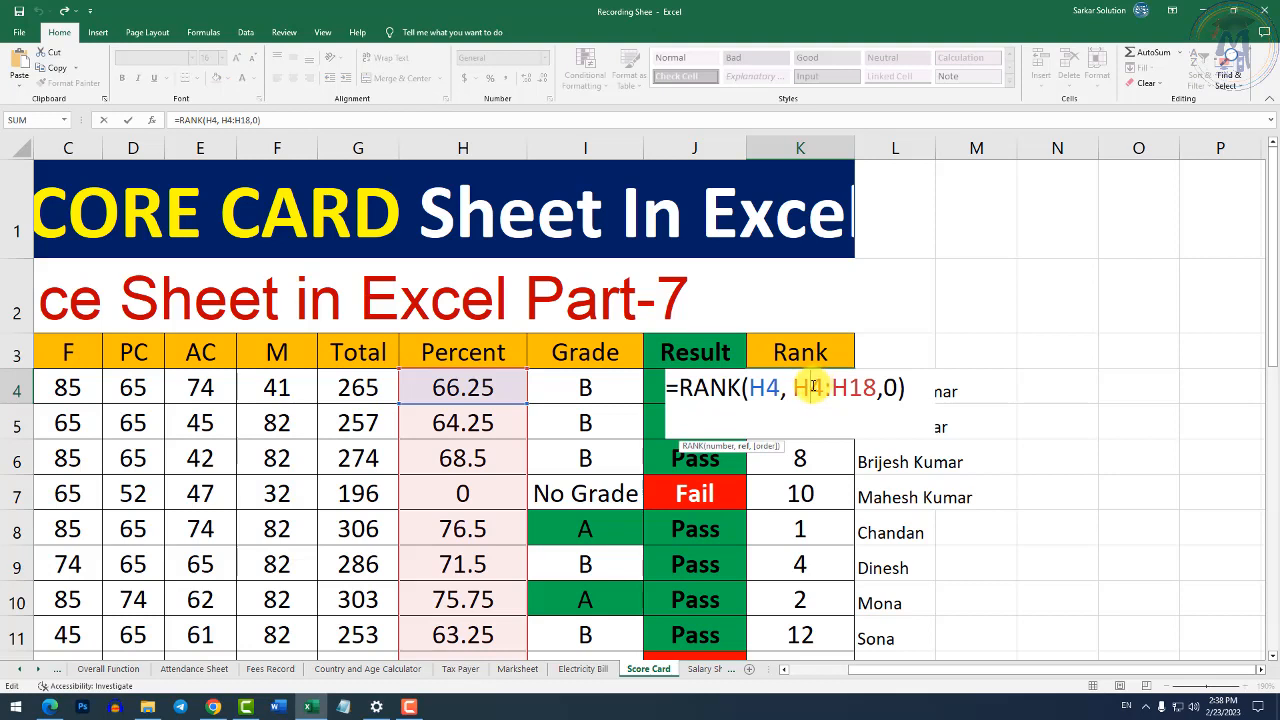
key(F4)
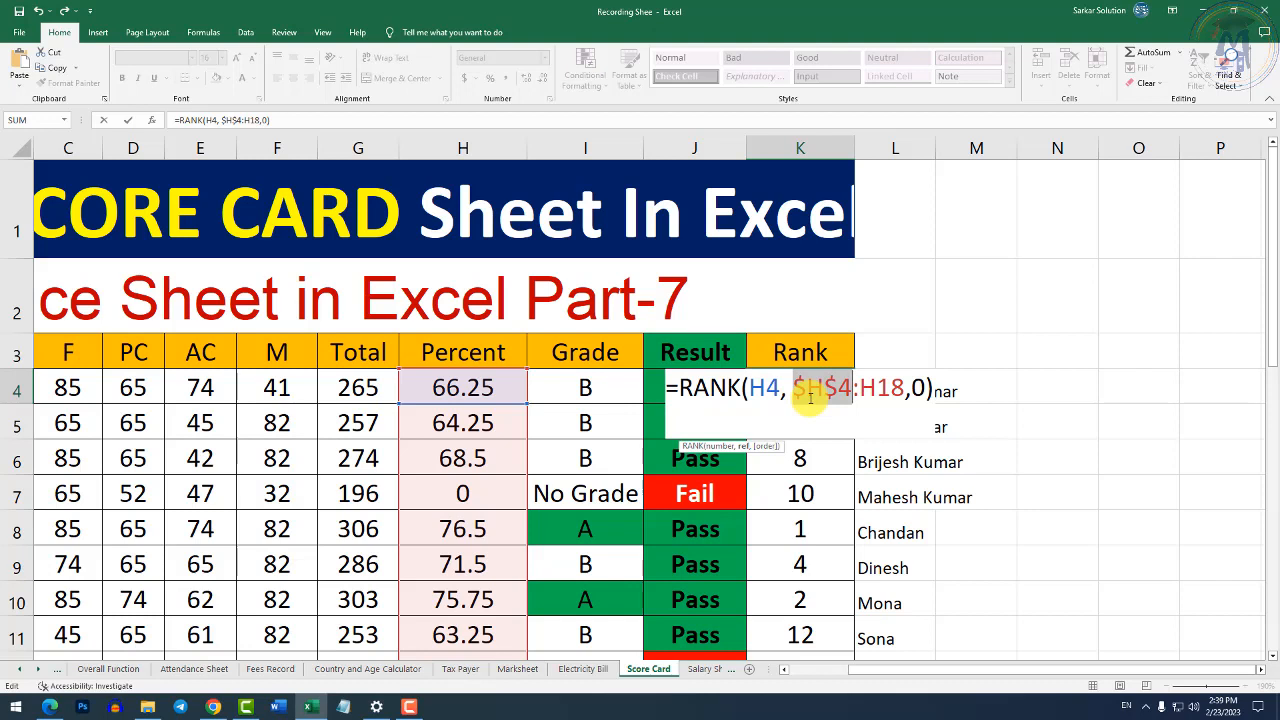
click(878, 388)
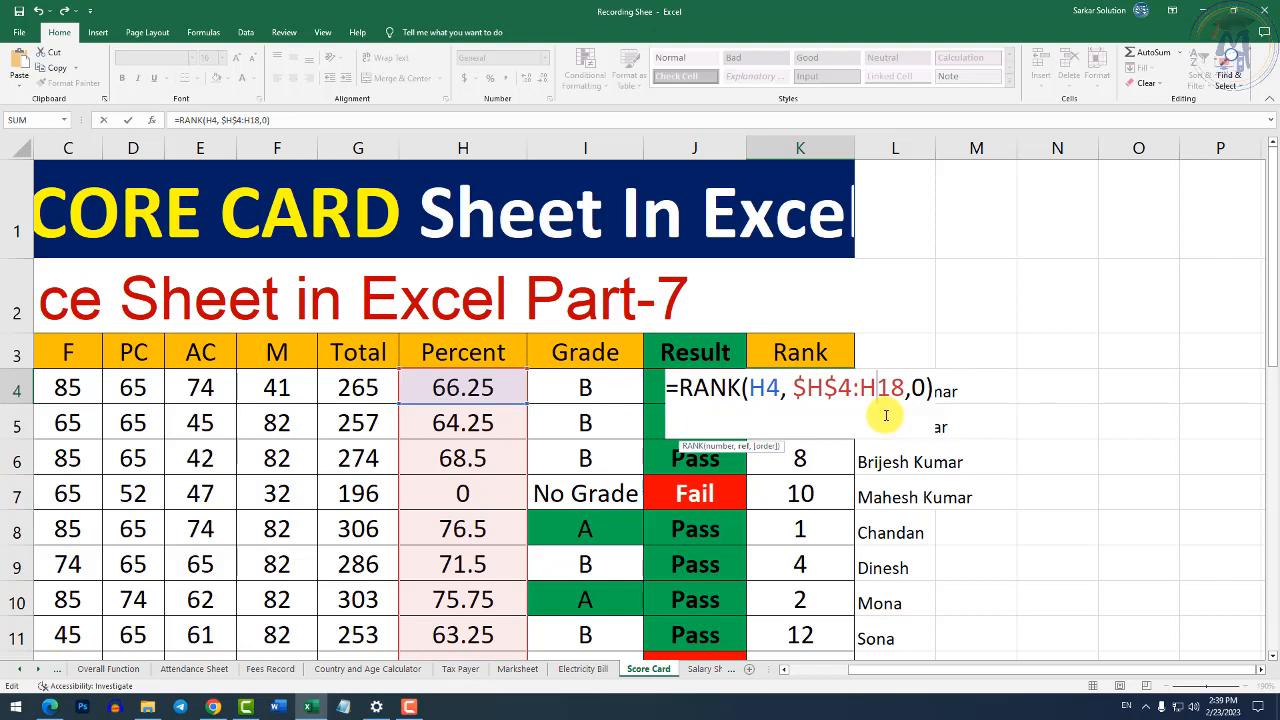
key(F4)
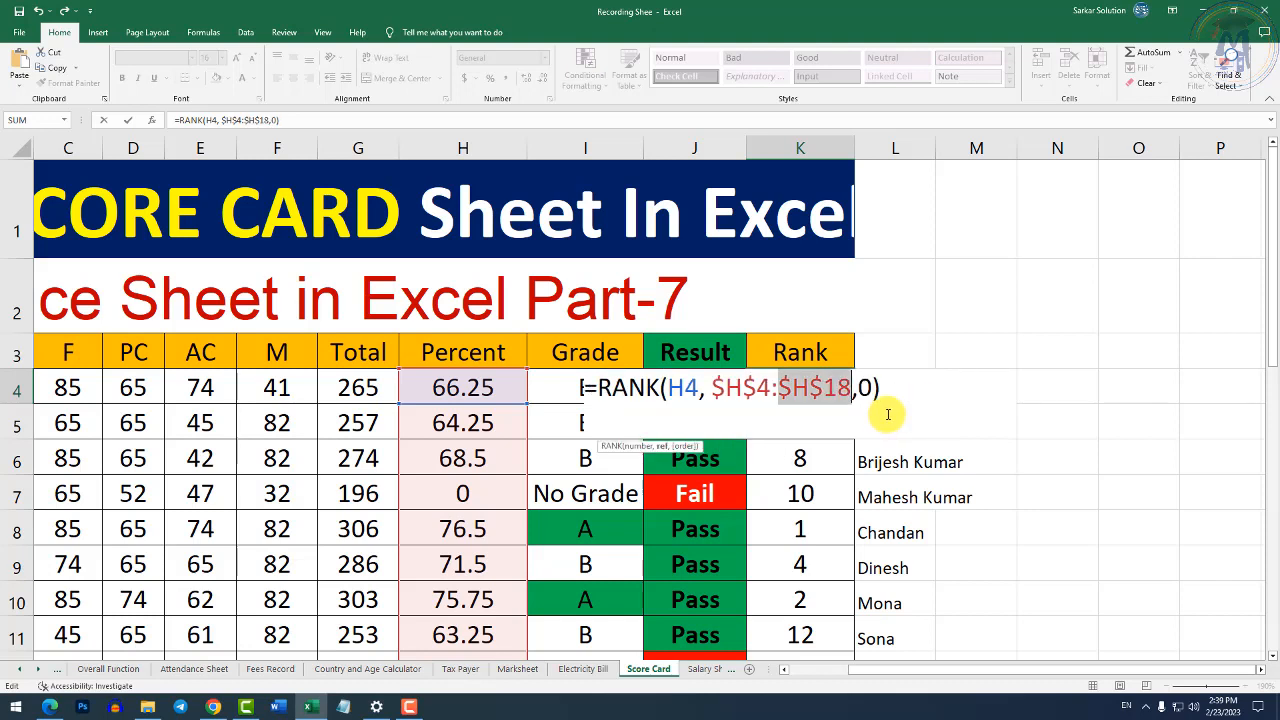
key(Return)
Fill the absolute-range RANK formula from K4 down through K18 in the Rank column.
click(841, 392)
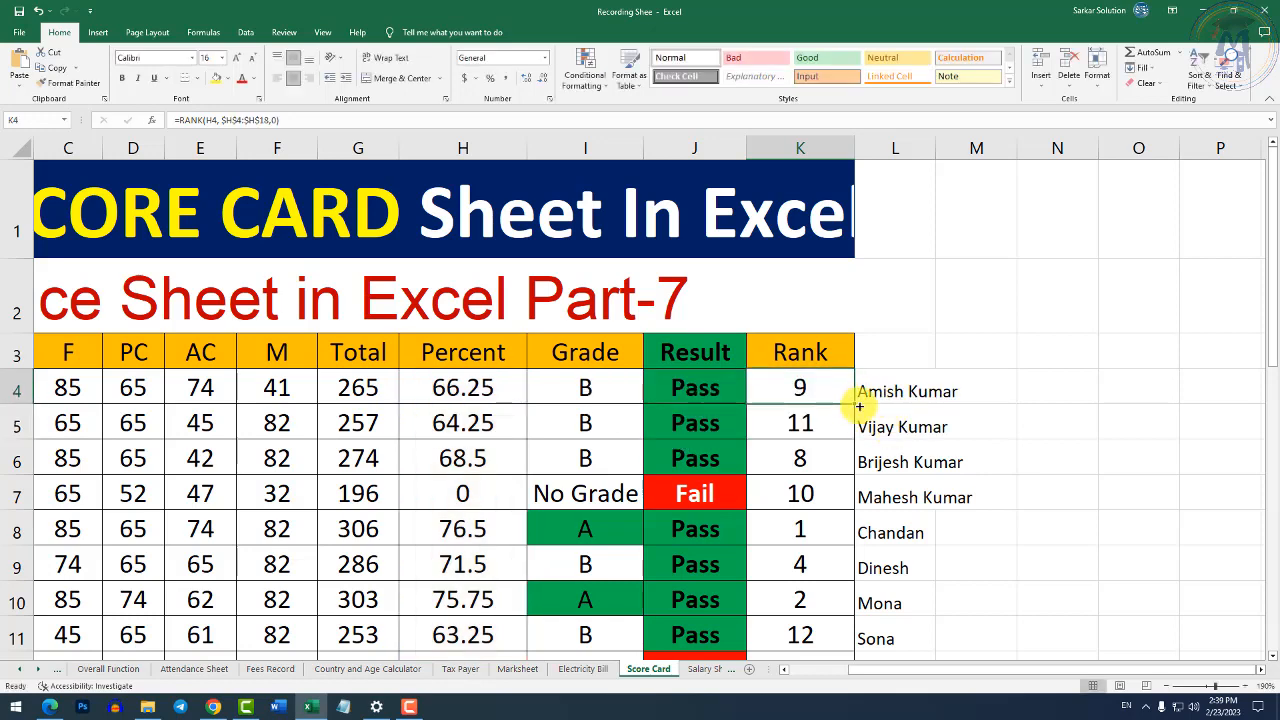
drag(851, 406, 860, 606)
scroll(862, 592, up, 2)
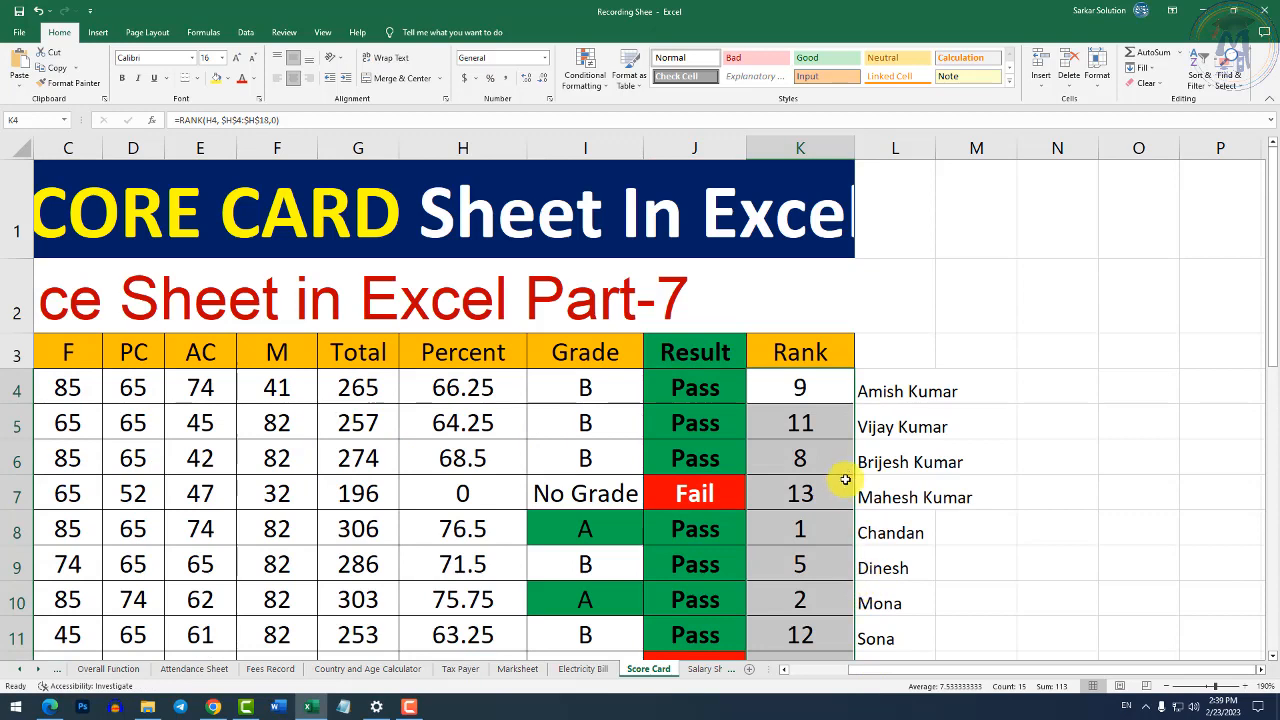
Inspect the number and range references in the filled RANK formulas in K5, K6 and K7, and recheck K4.
double_click(822, 428)
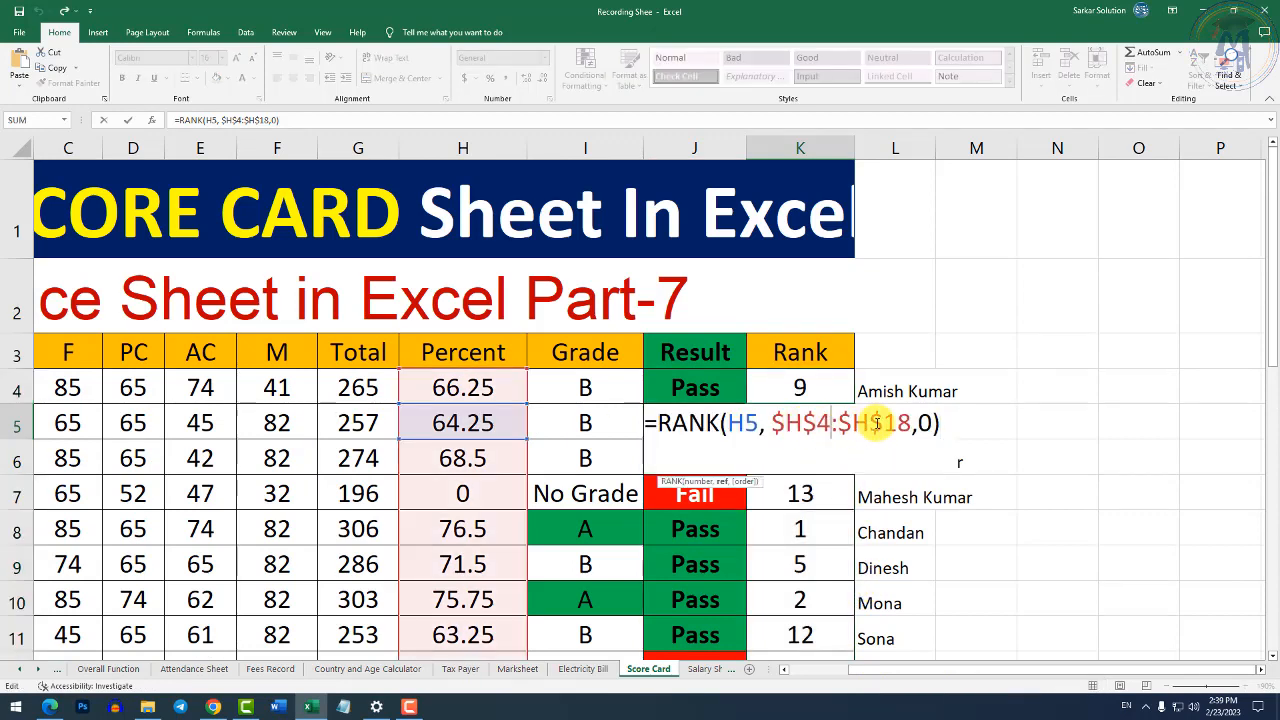
key(Return)
double_click(858, 458)
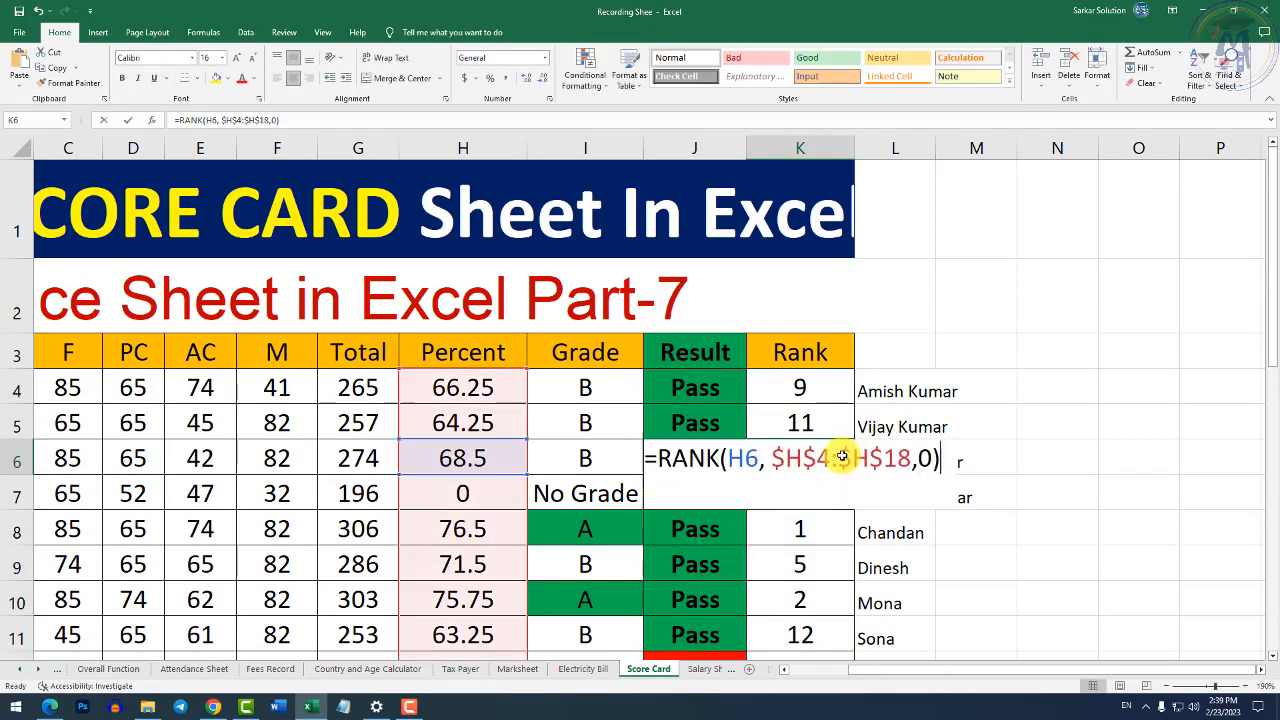
key(Return)
double_click(806, 491)
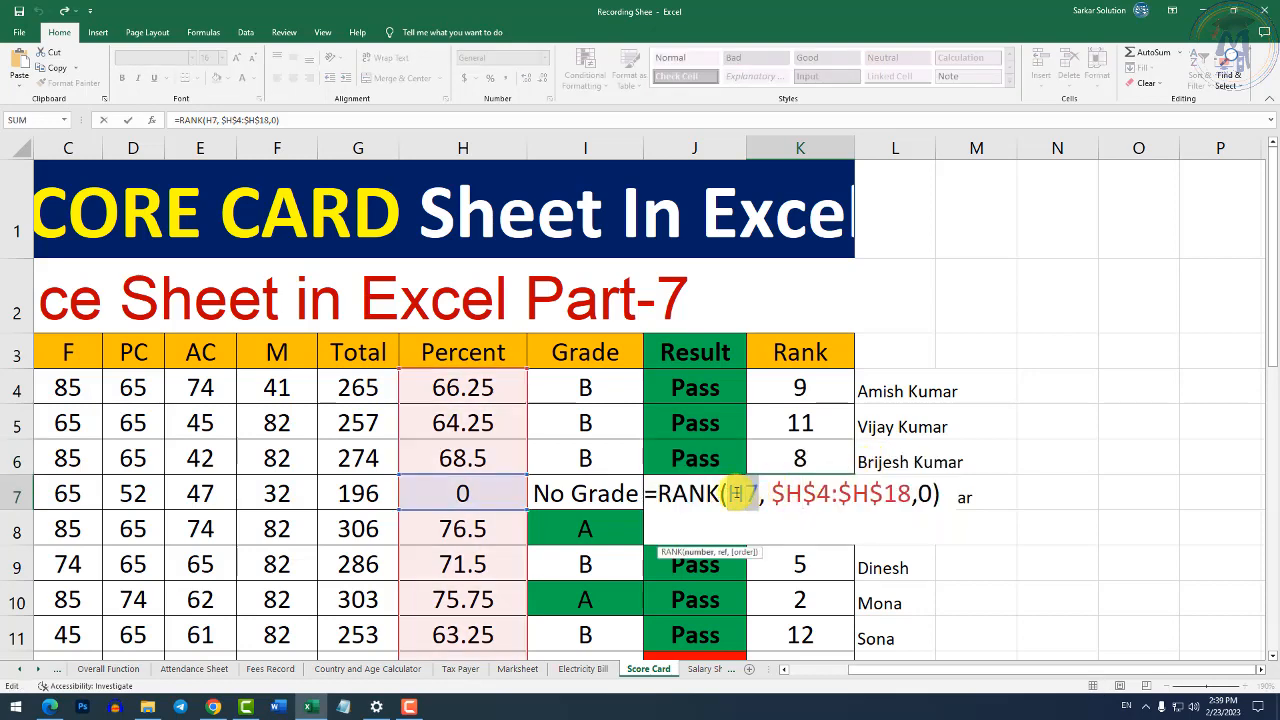
double_click(743, 493)
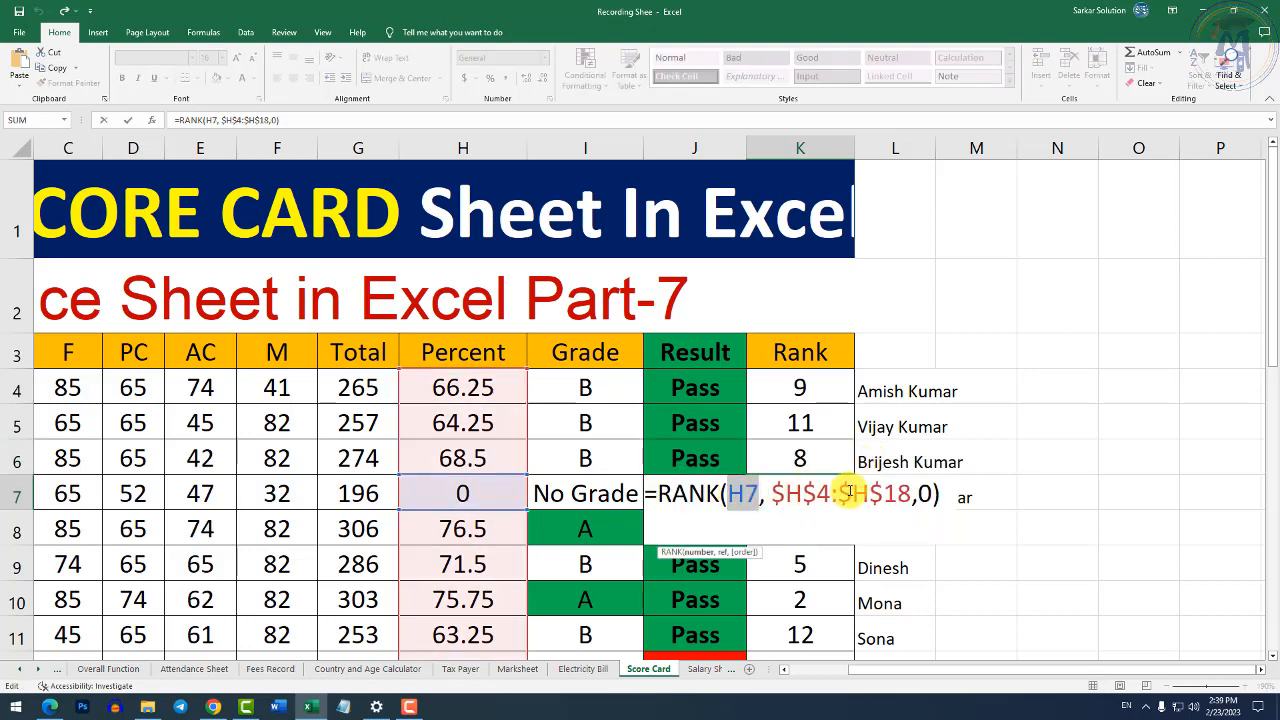
double_click(780, 493)
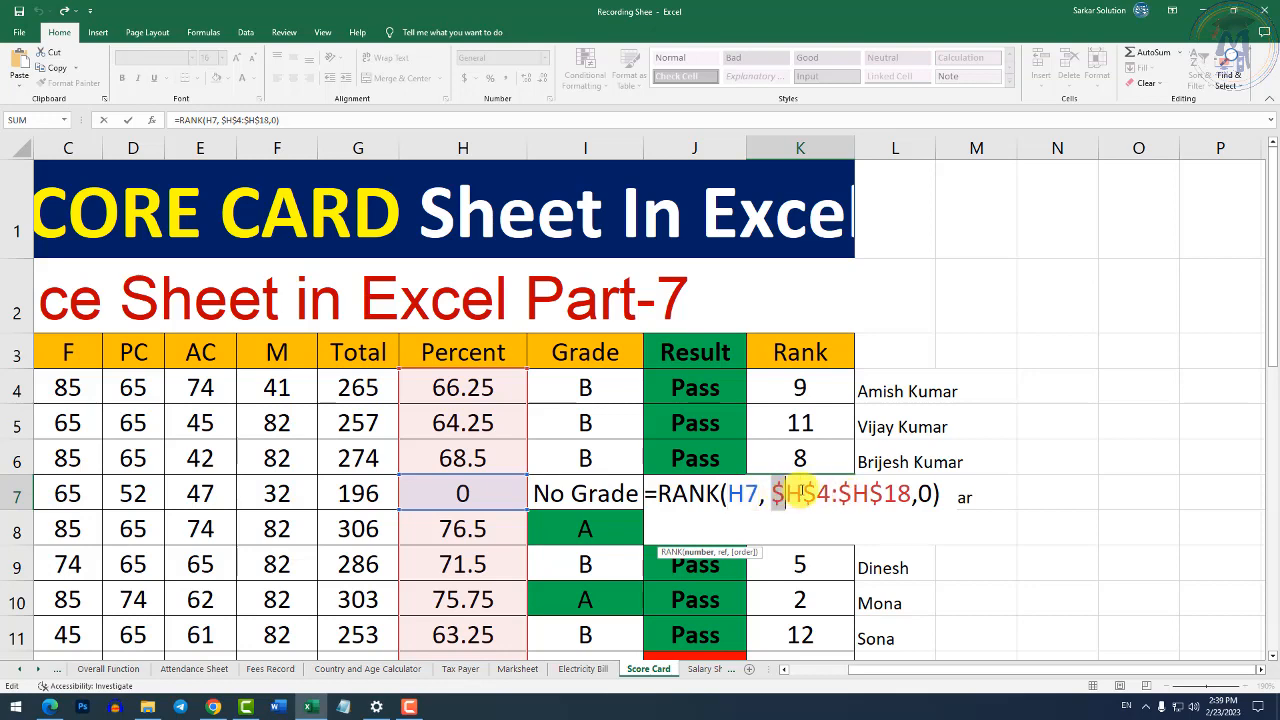
drag(801, 493, 910, 494)
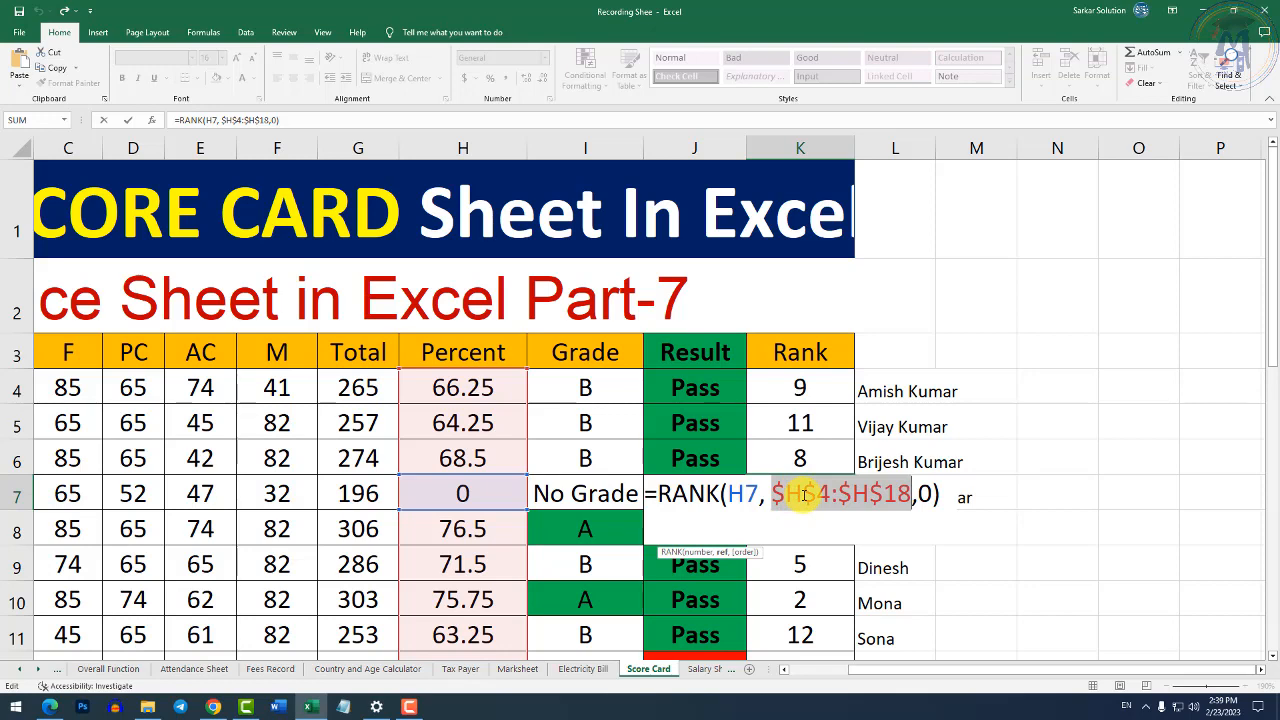
key(Return)
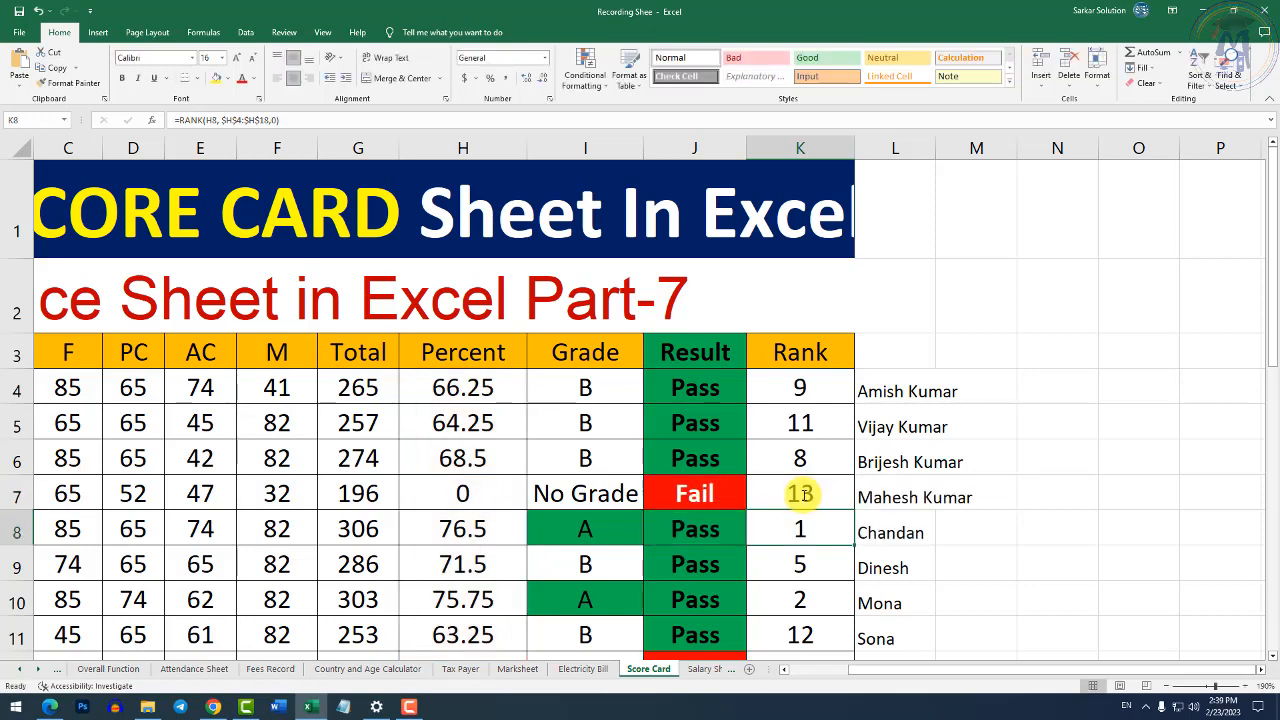
click(803, 494)
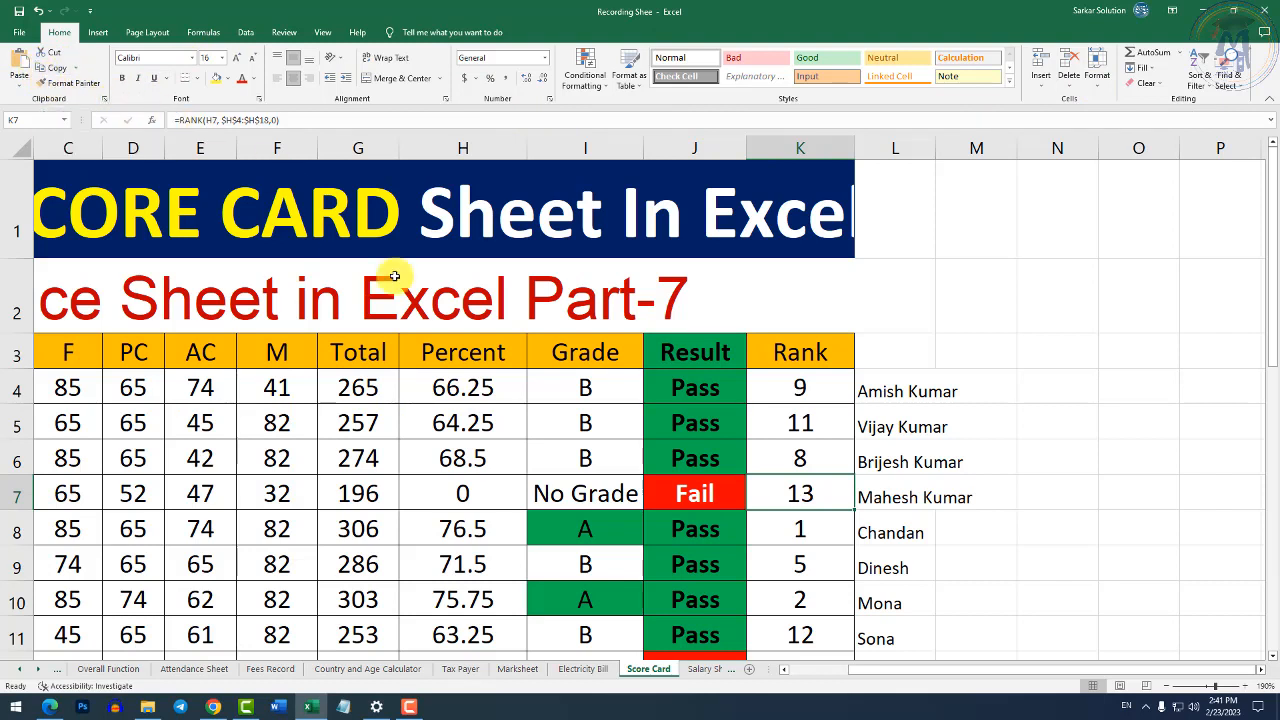
double_click(795, 386)
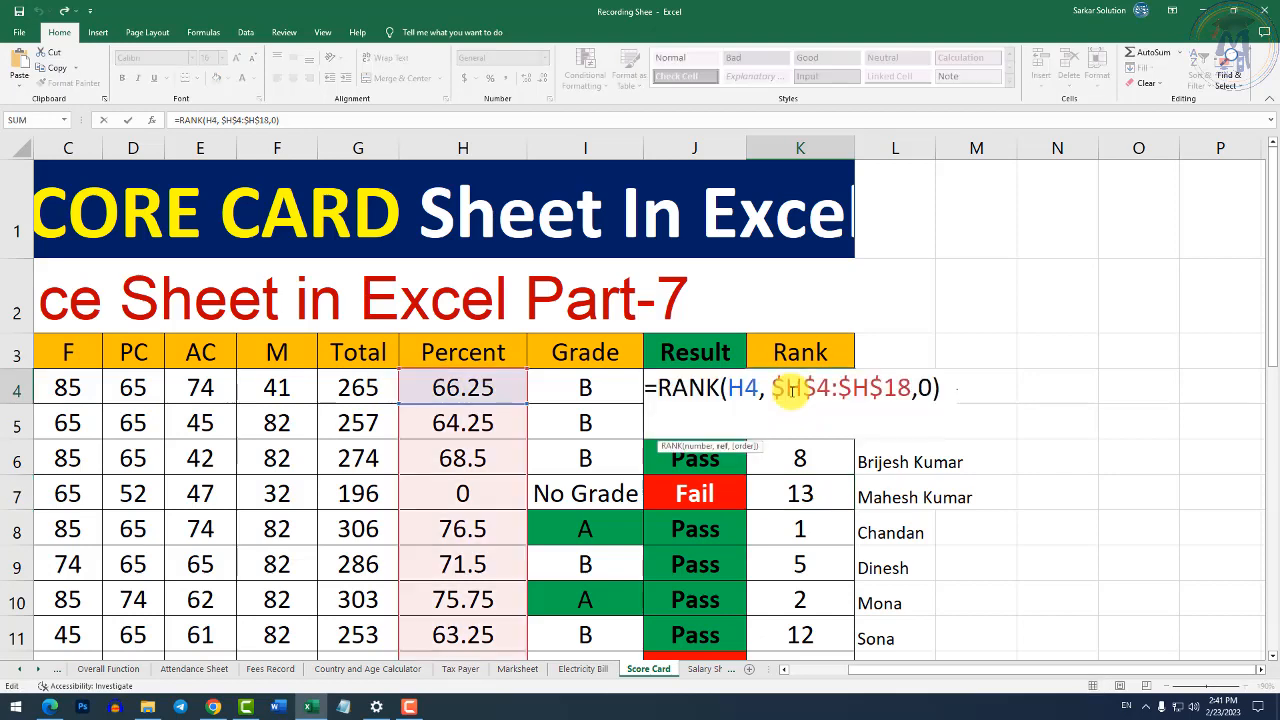
key(Return)
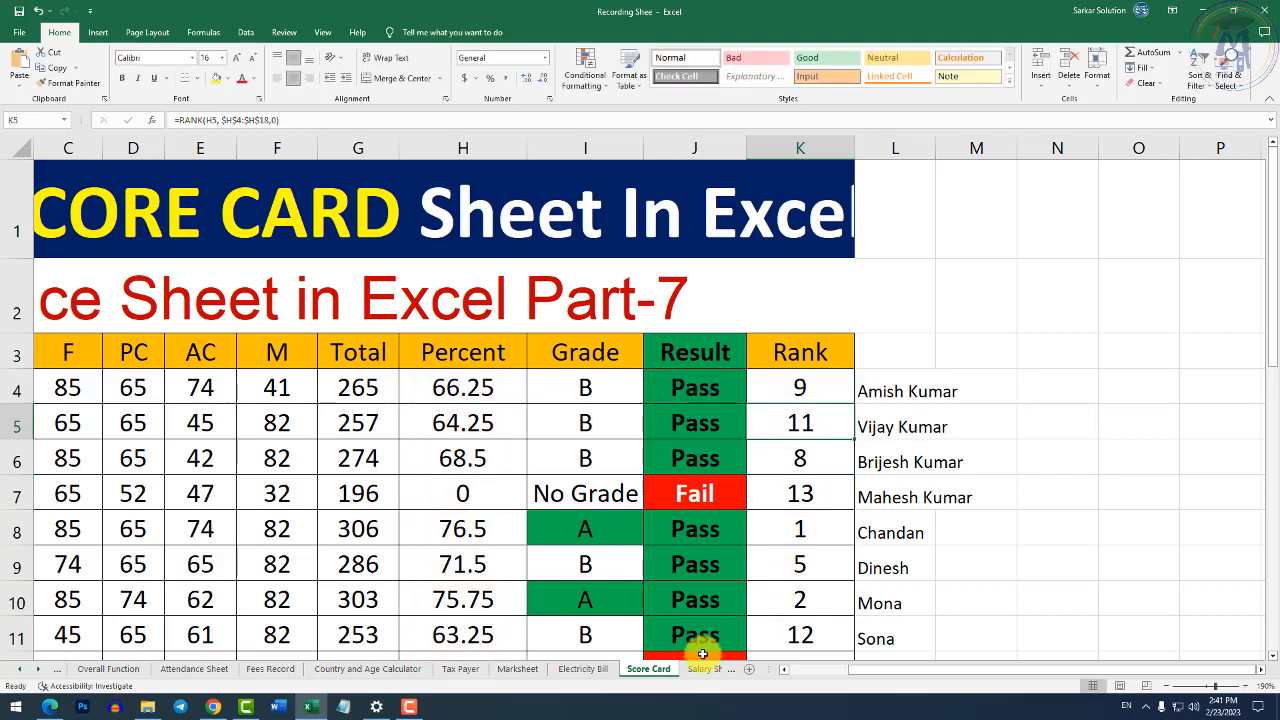
Open the Salary Sheet and examine the first employee's basic salary, attendance and hour entries in row 4.
key(ctrl+Page_Down)
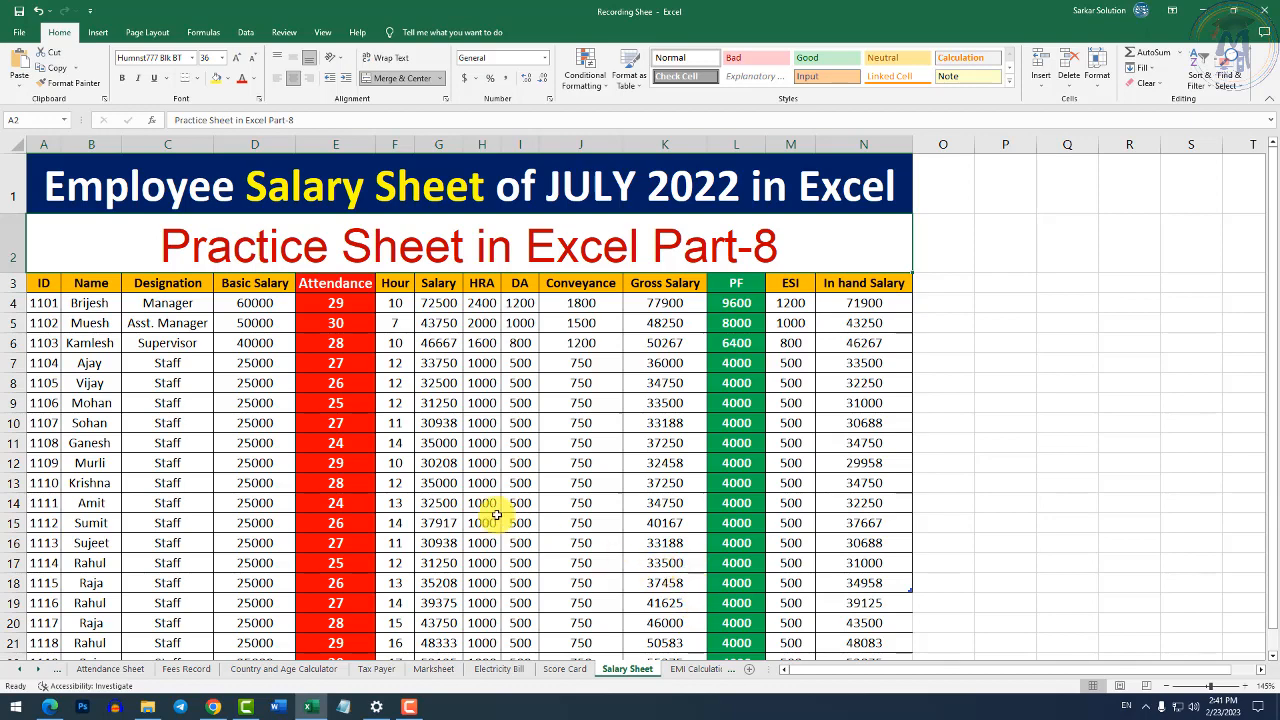
scroll(447, 365, up, 1)
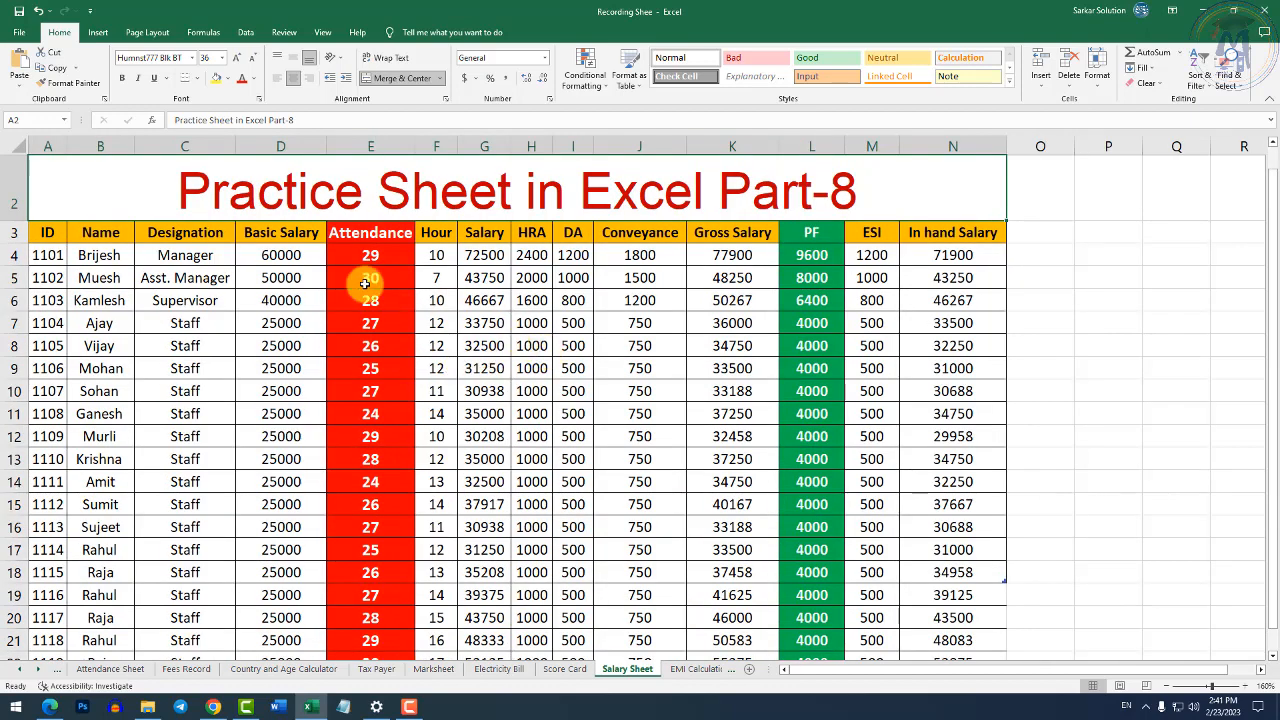
click(287, 255)
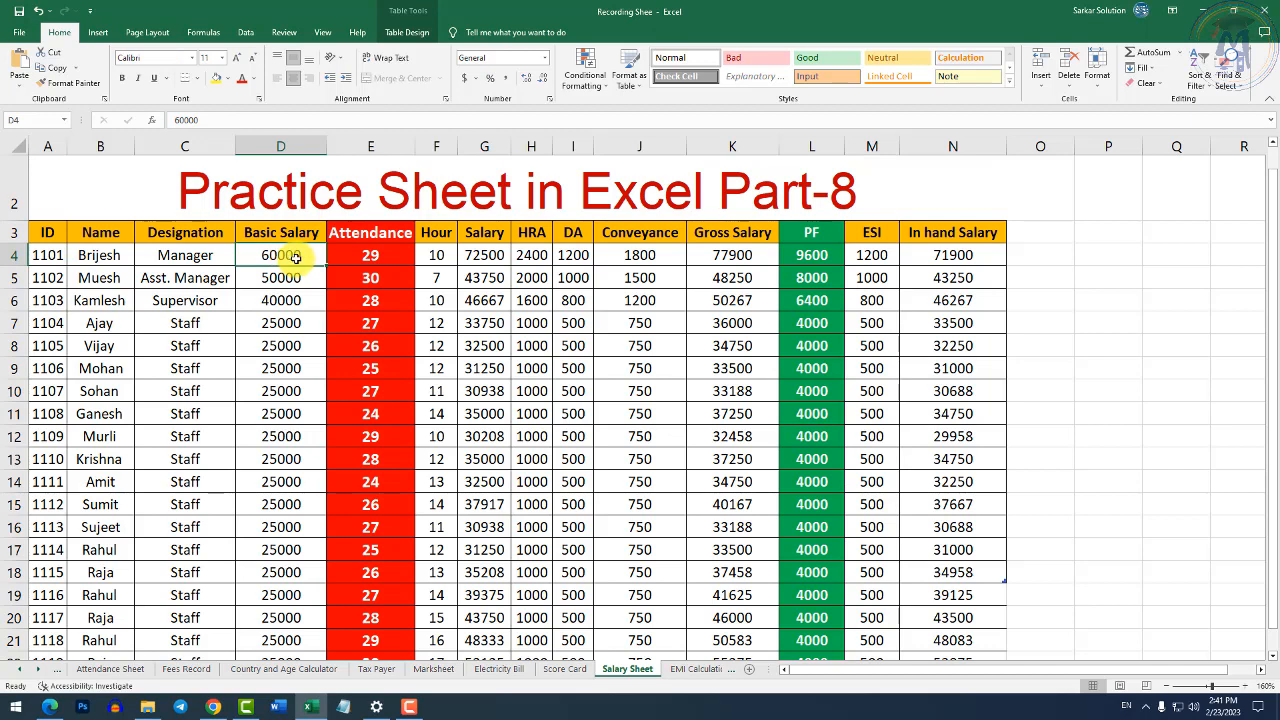
click(376, 256)
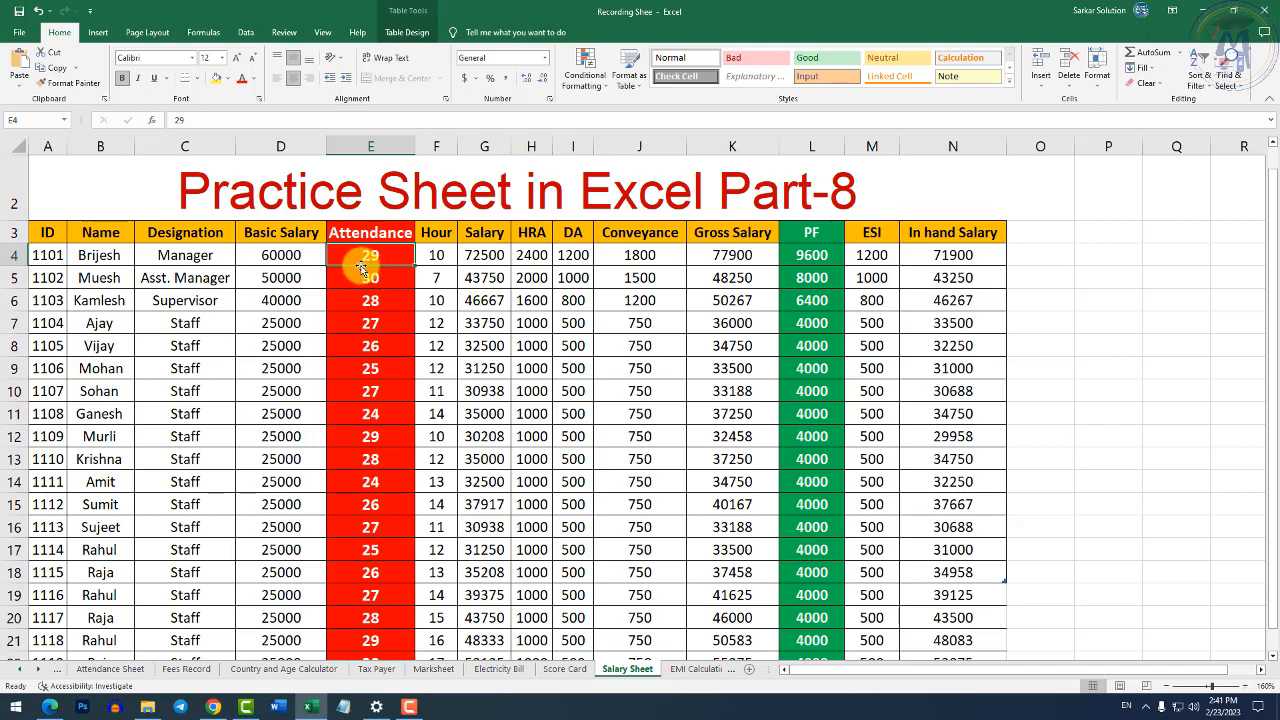
click(286, 254)
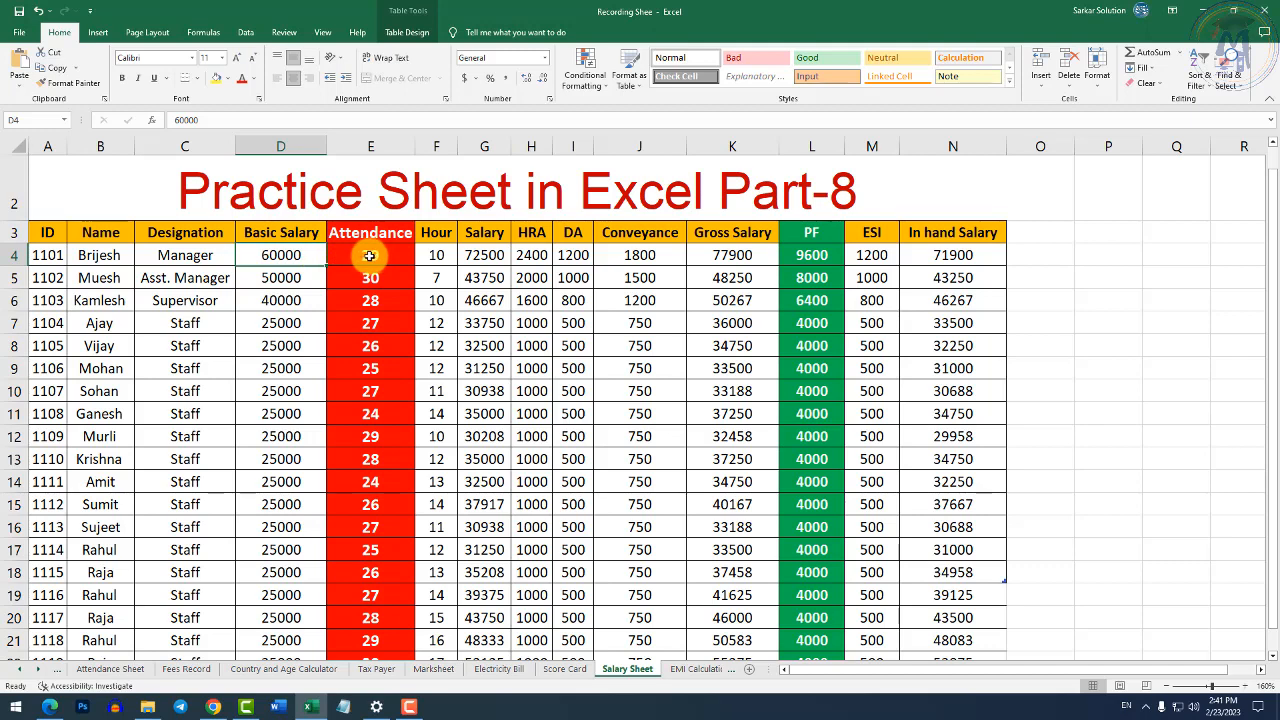
click(437, 254)
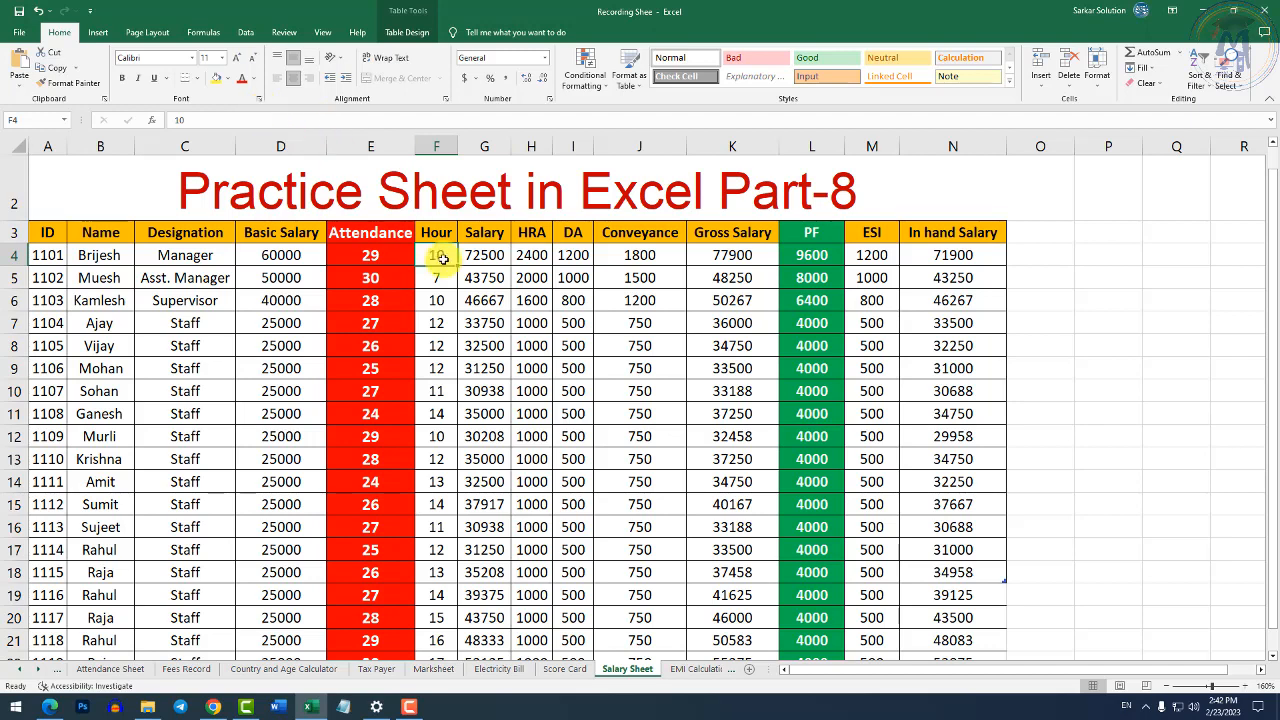
Examine the Salary formula in G4 against its Basic Salary input, and check the HRA formula in H4.
click(499, 258)
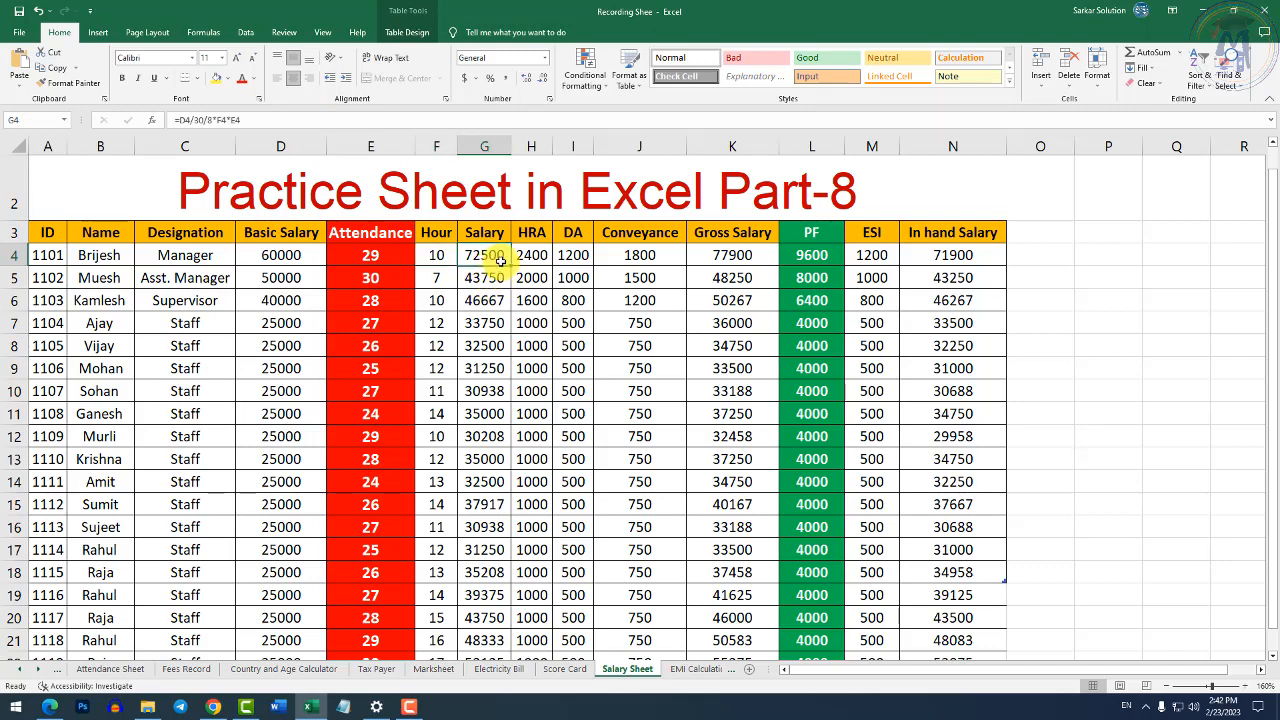
click(274, 257)
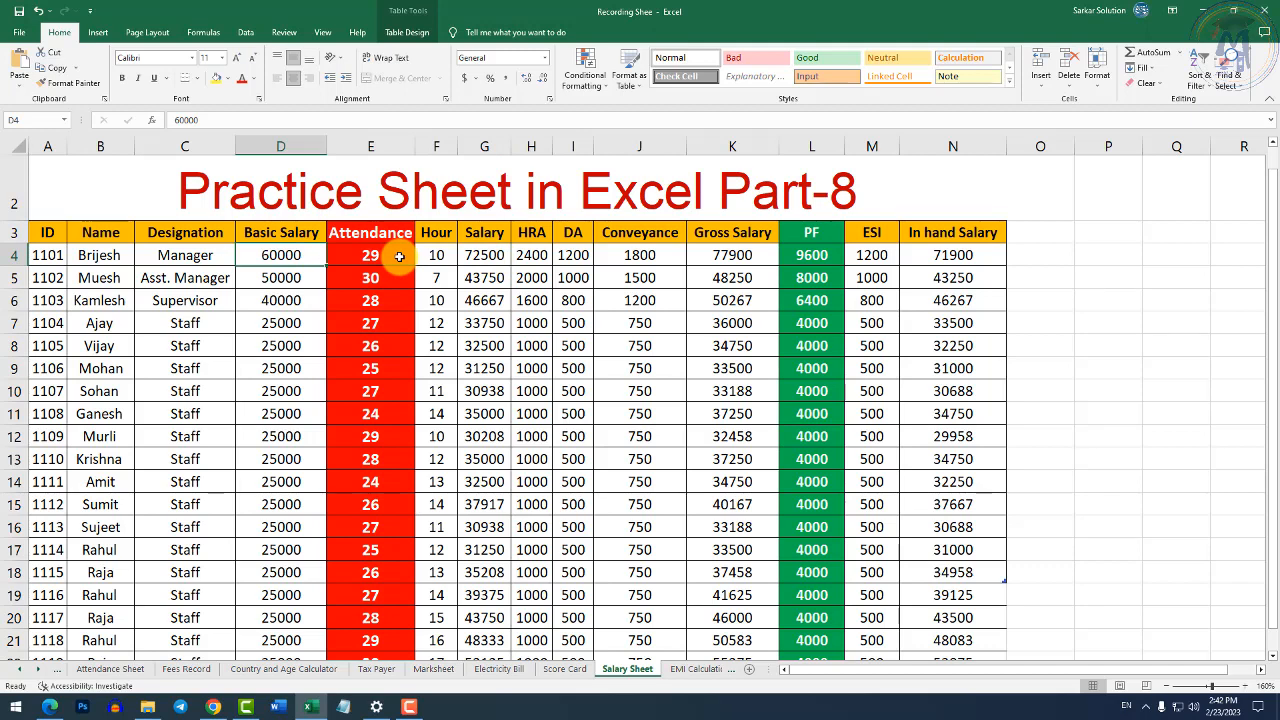
click(474, 254)
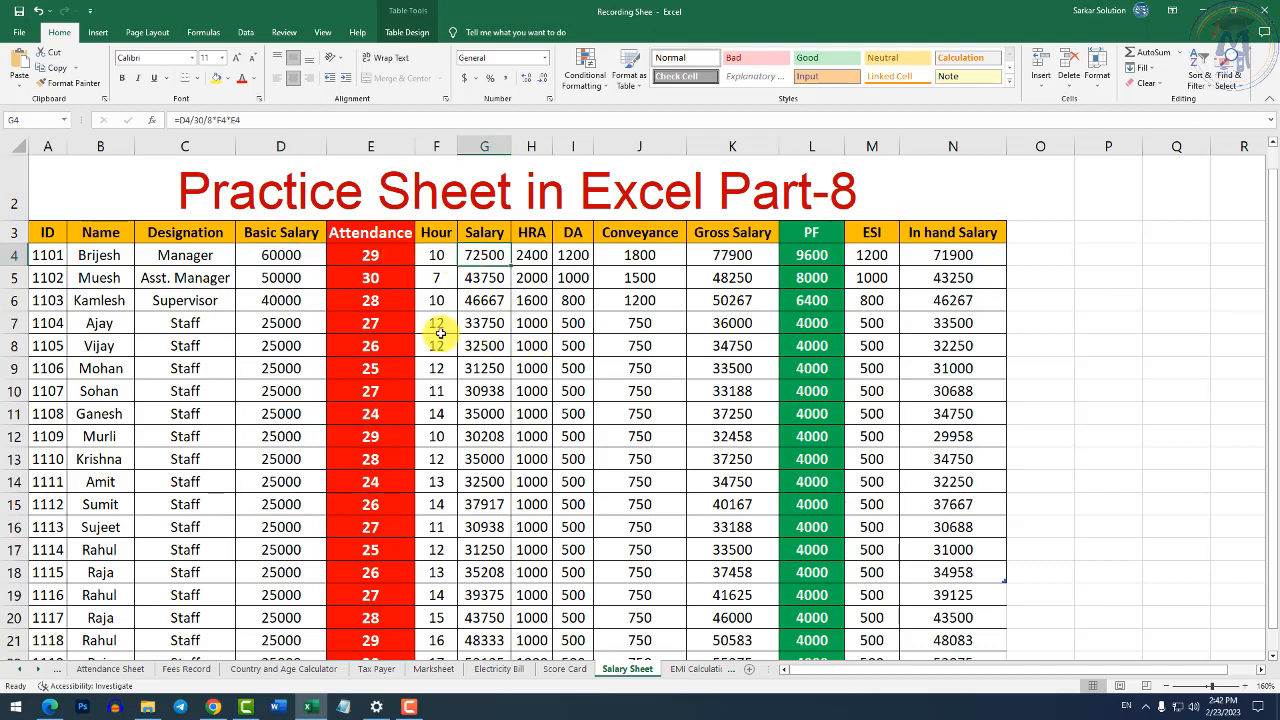
click(535, 257)
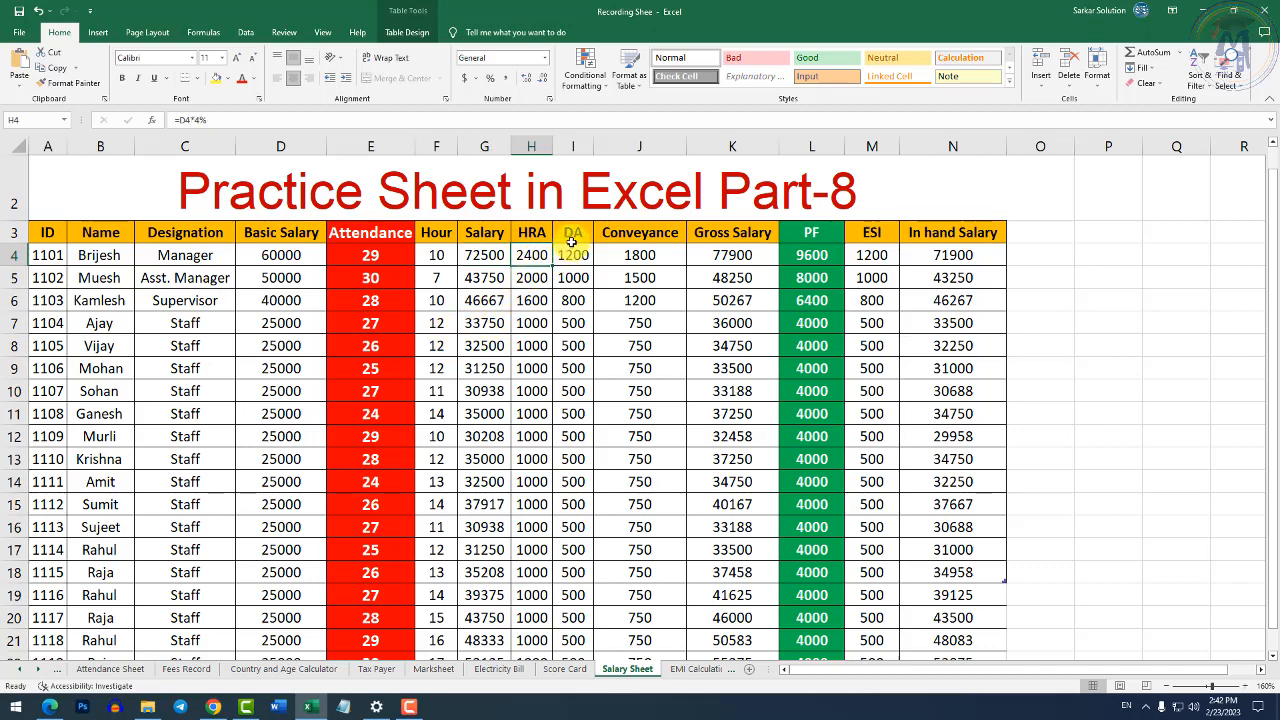
Examine the DA, Conveyance and Gross Salary formulas in I4, J4 and K4, and recheck the Salary formula in G4.
click(575, 252)
click(640, 255)
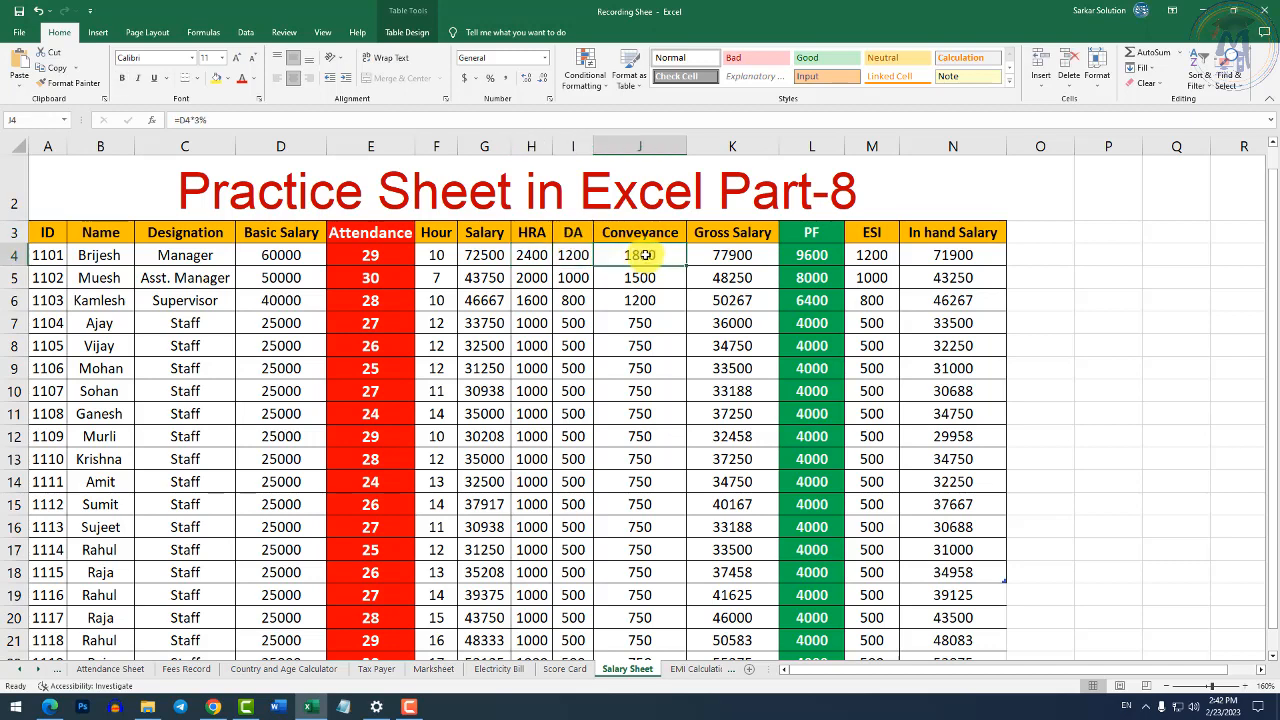
click(718, 259)
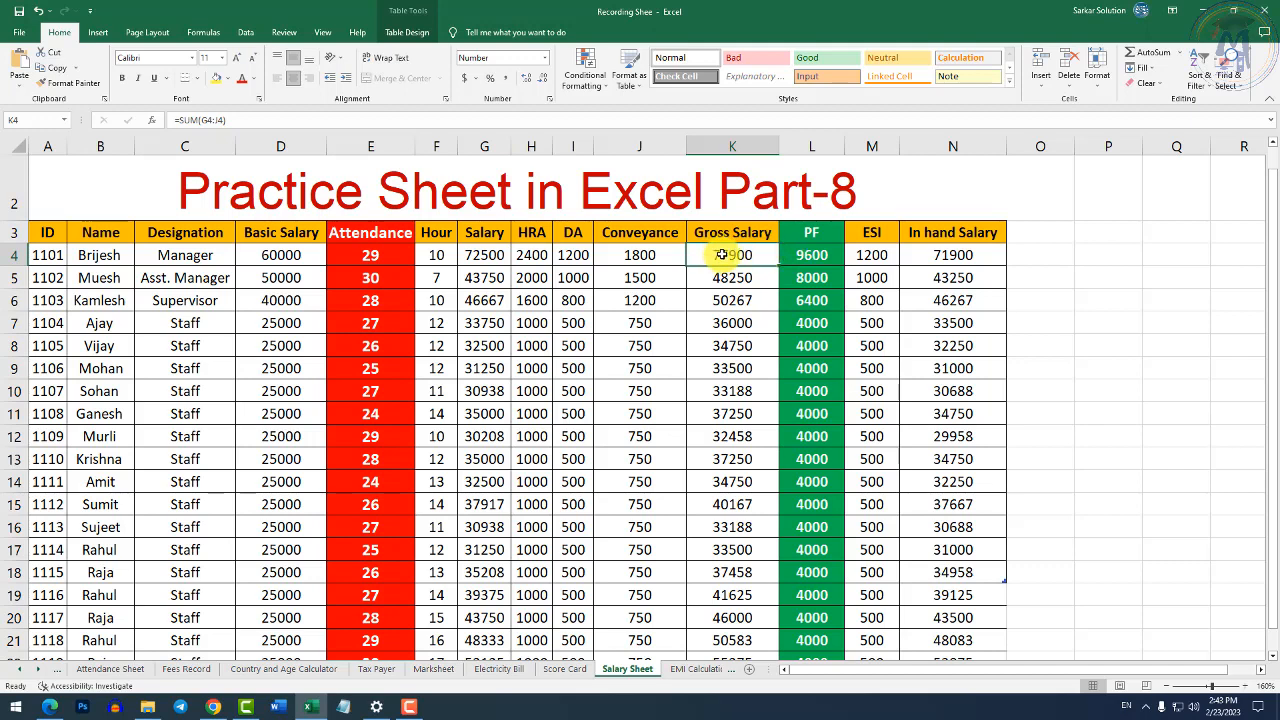
click(481, 254)
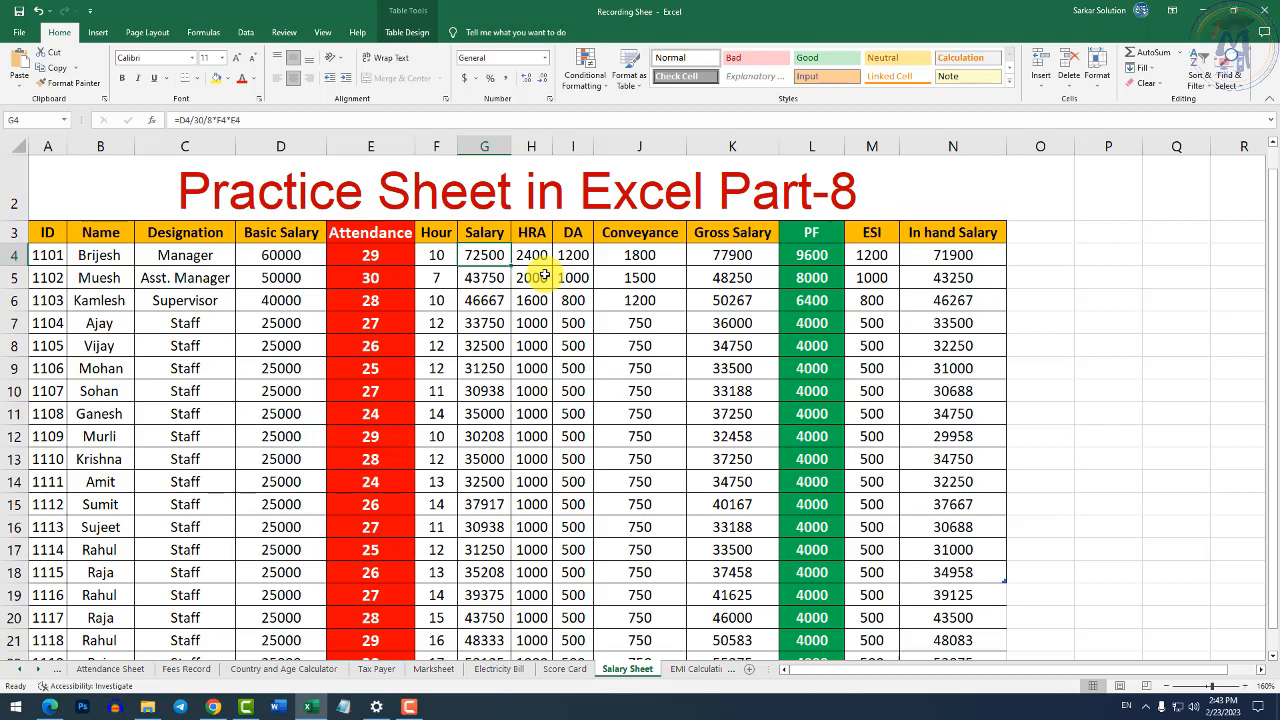
Examine the PF, ESI and In hand Salary formulas in L4, M4 and N4, comparing N4 with Gross Salary in K4.
click(812, 259)
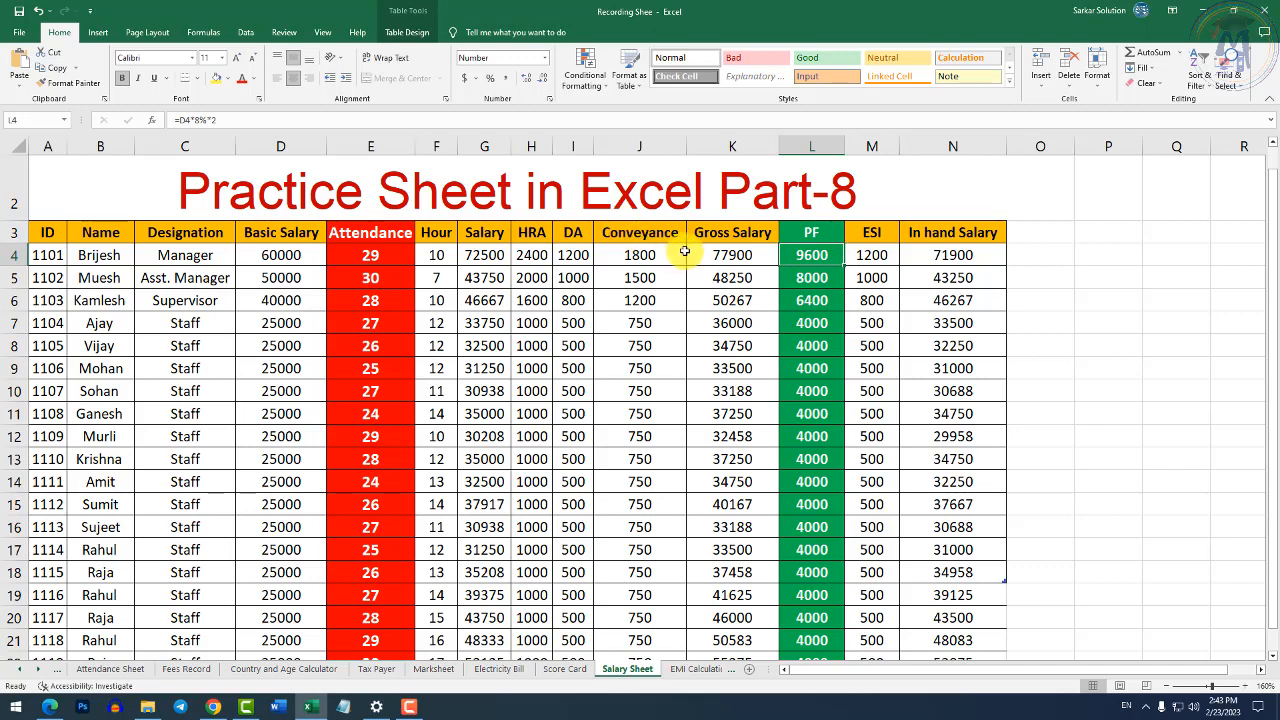
click(876, 259)
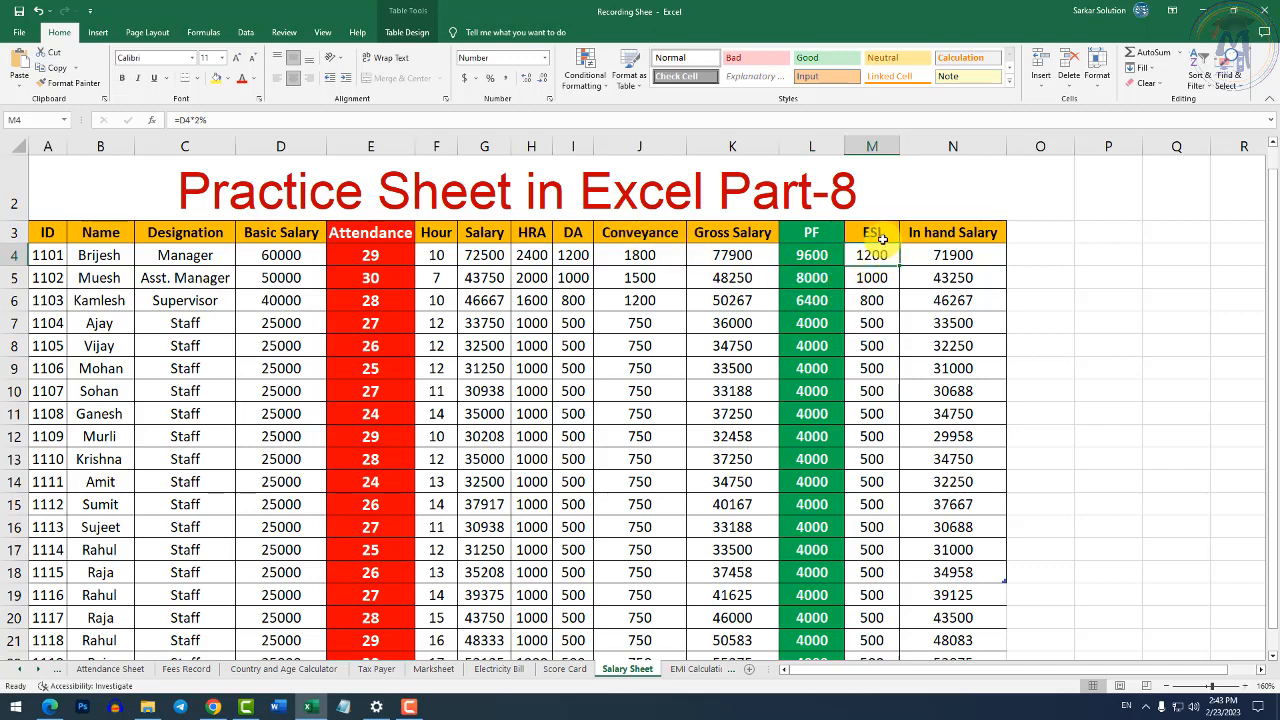
click(943, 255)
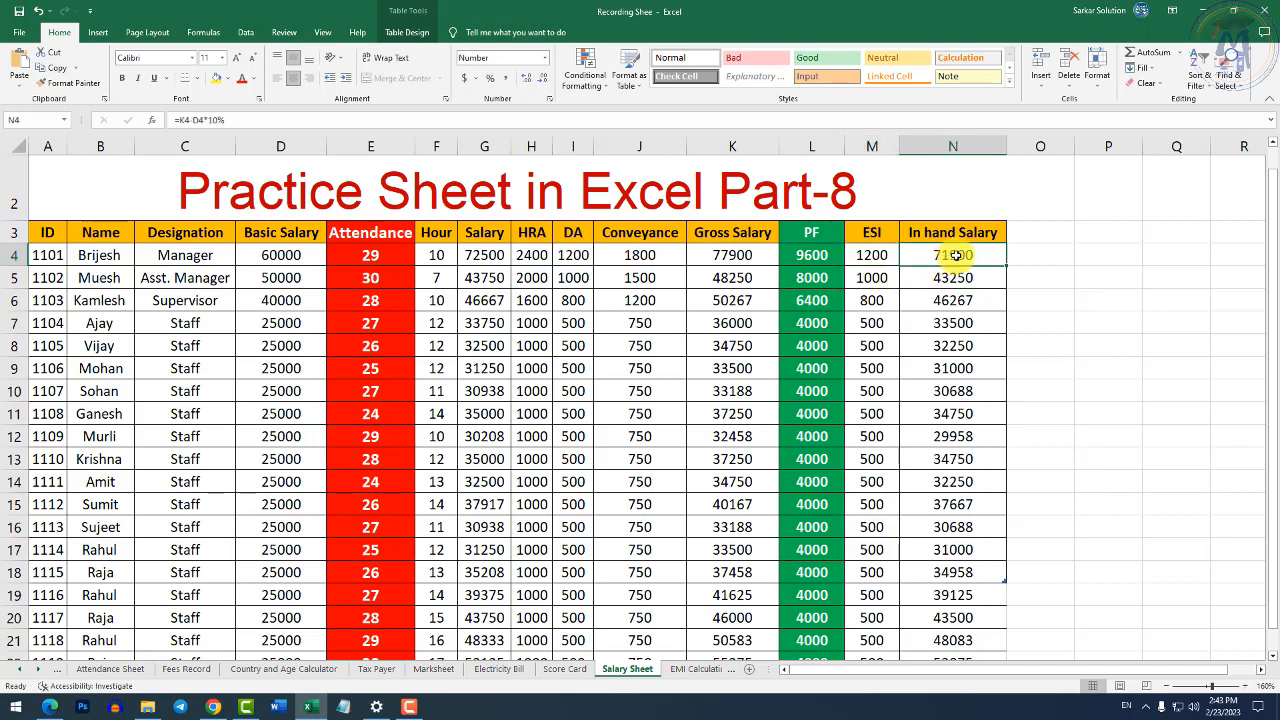
click(736, 254)
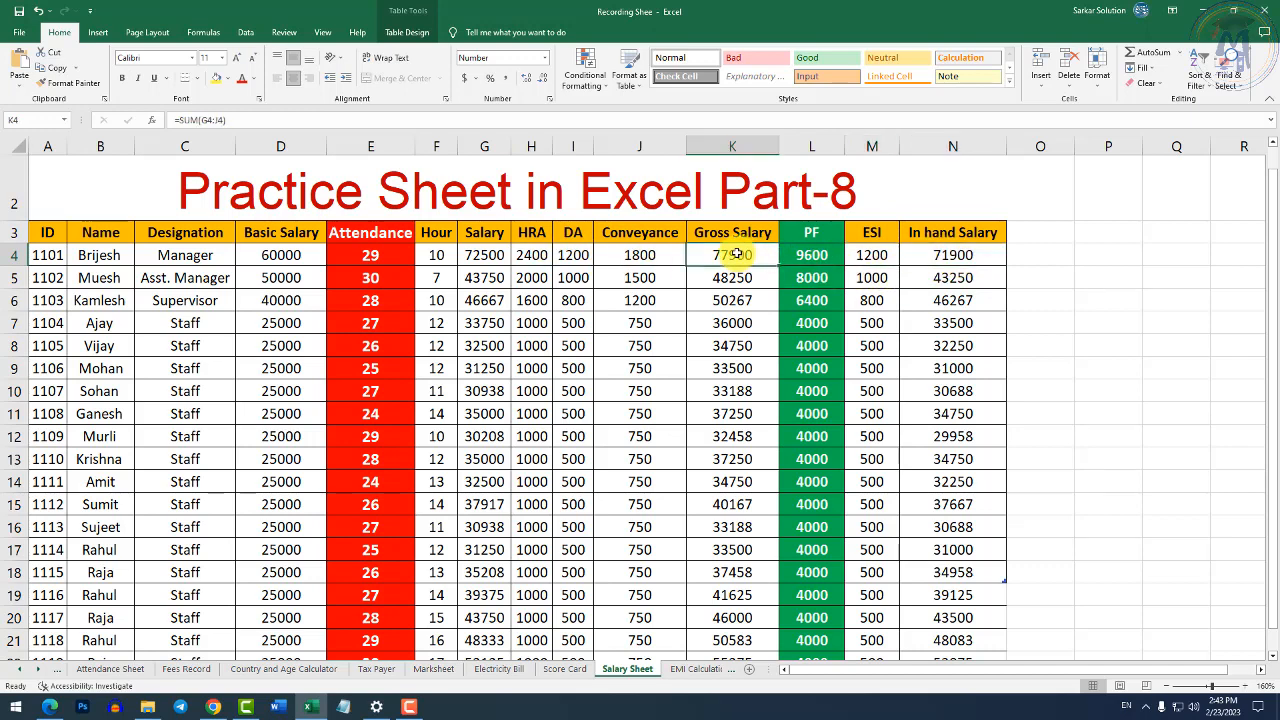
click(934, 258)
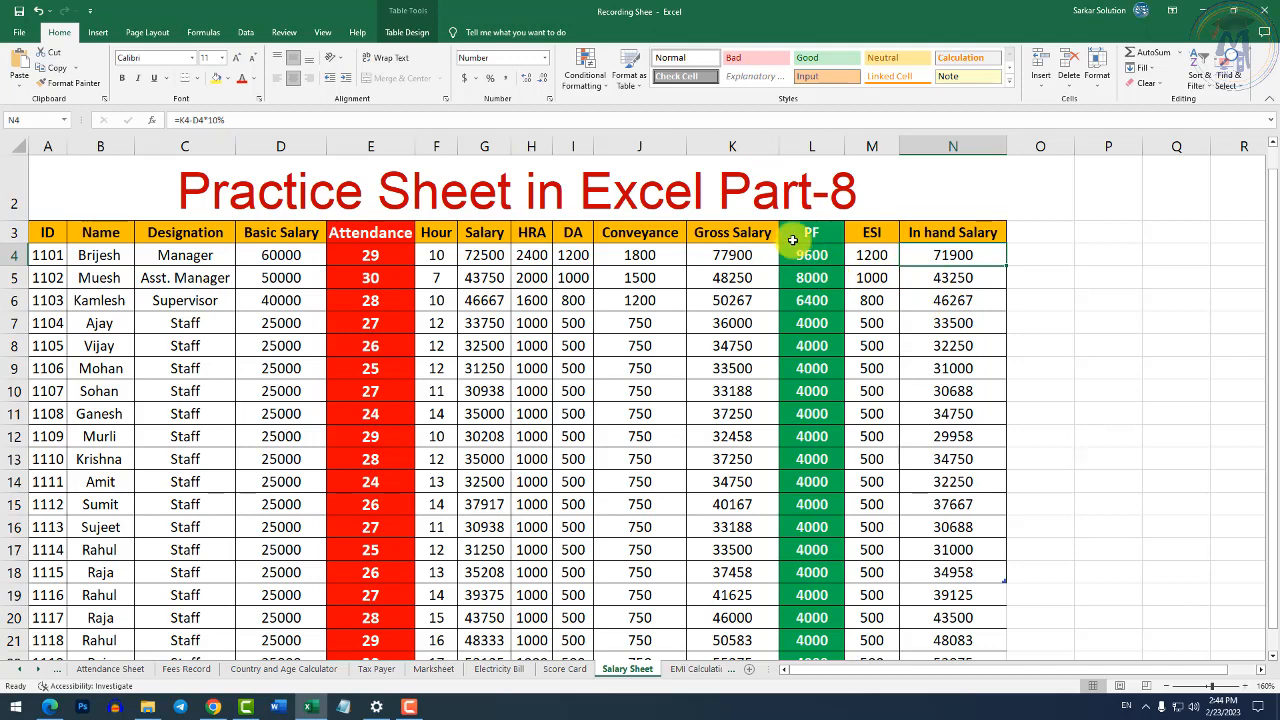
Spot-check the Conveyance and HRA formulas in row 6, and compare the Salary formulas in G8 and G4.
click(618, 300)
click(522, 301)
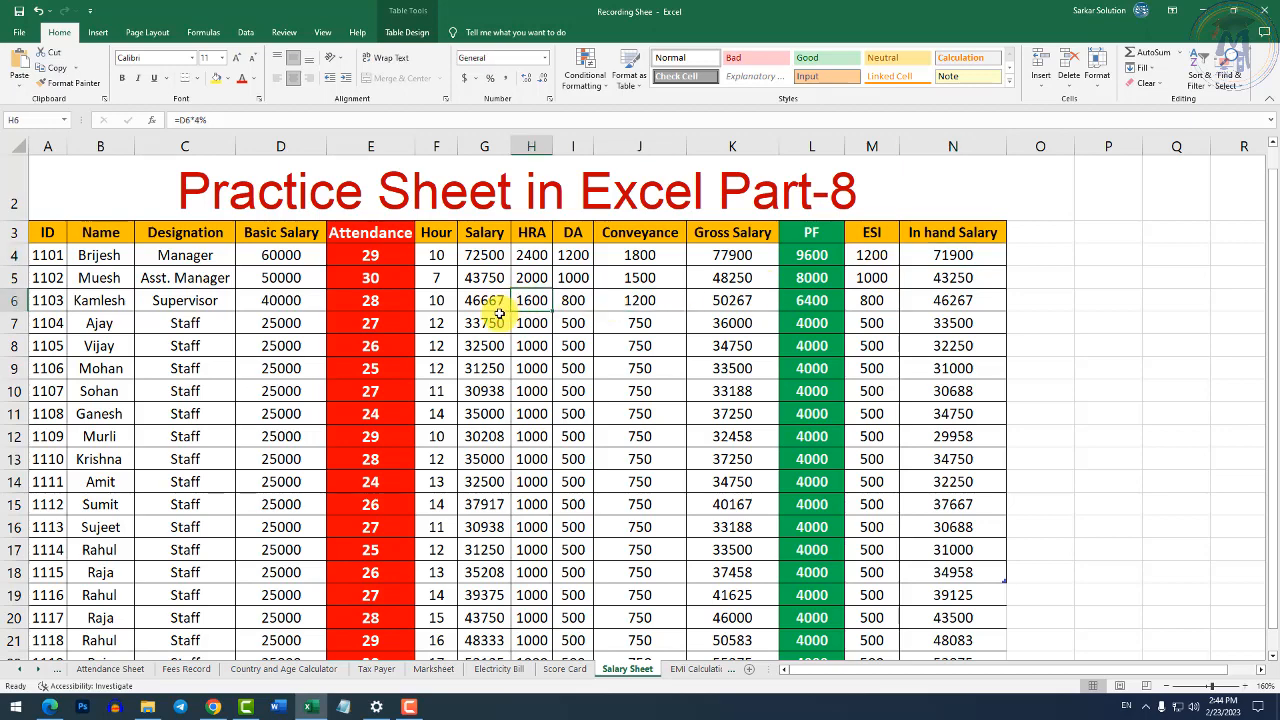
scroll(499, 314, down, 1)
scroll(510, 360, up, 1)
click(486, 346)
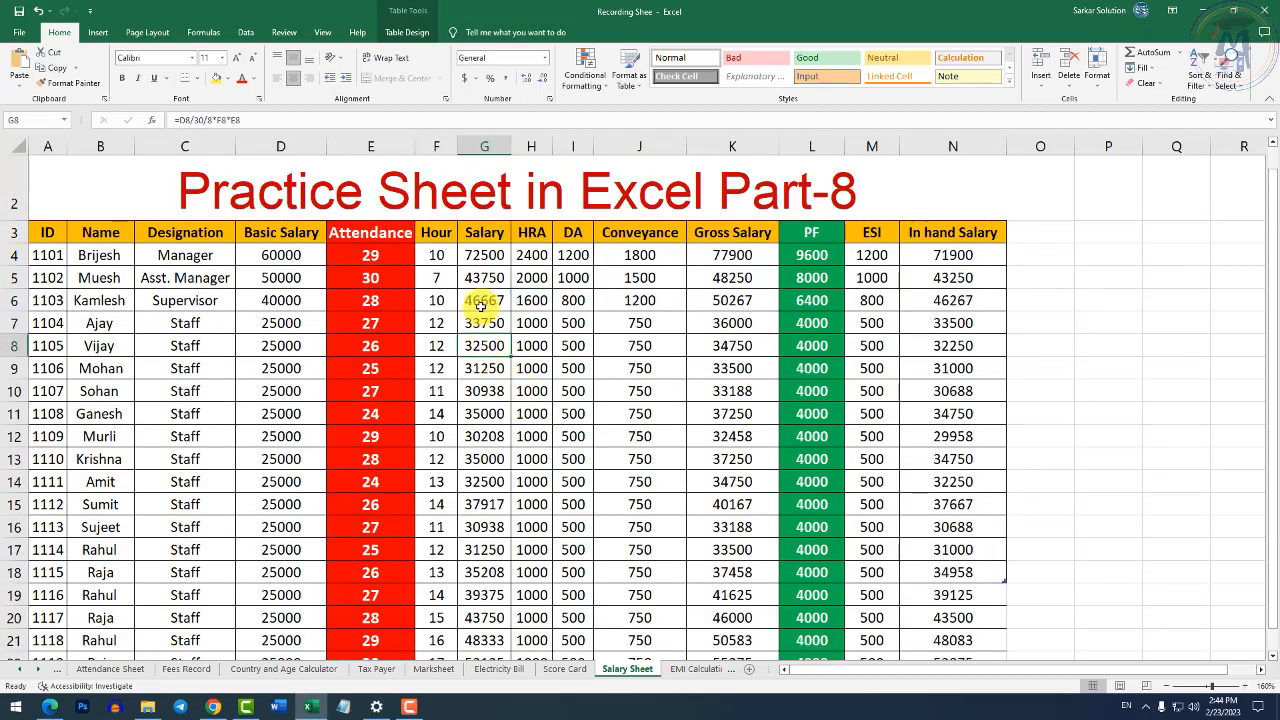
click(485, 255)
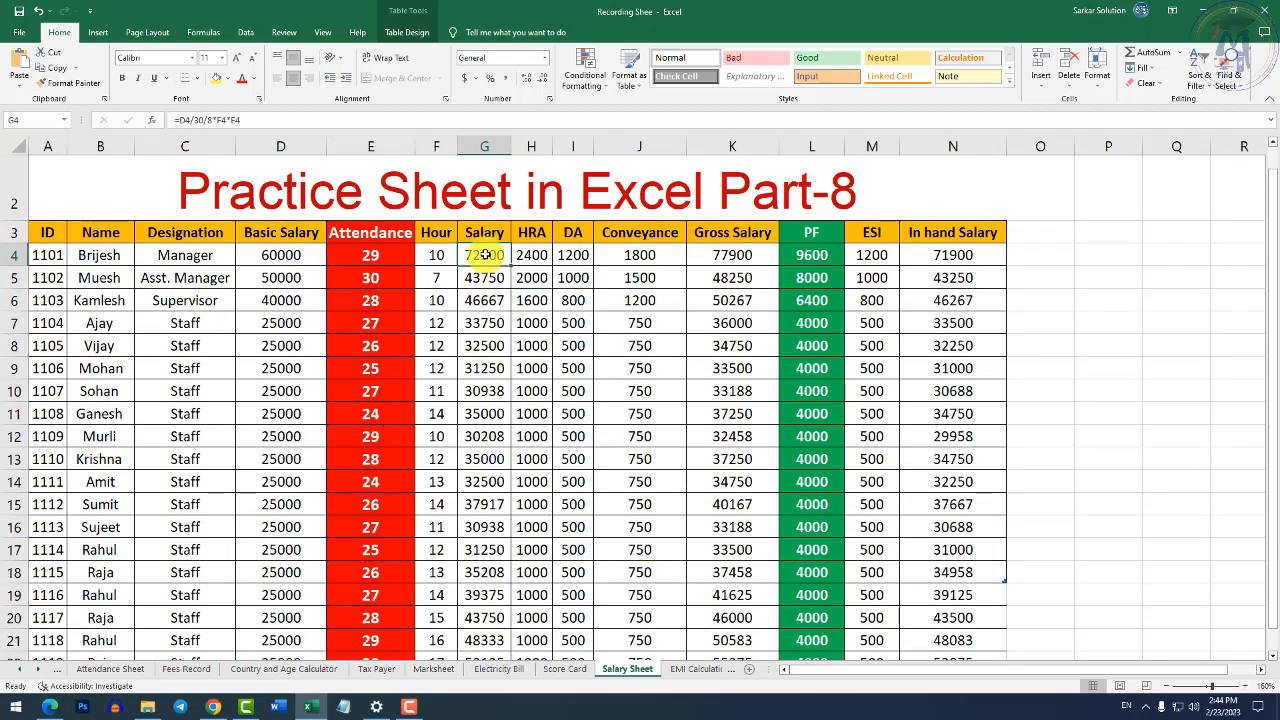
Open the EMI Calculation sheet and examine the Present Value and the EMI, Total Amount and Interest formulas in B6 to B9.
click(704, 671)
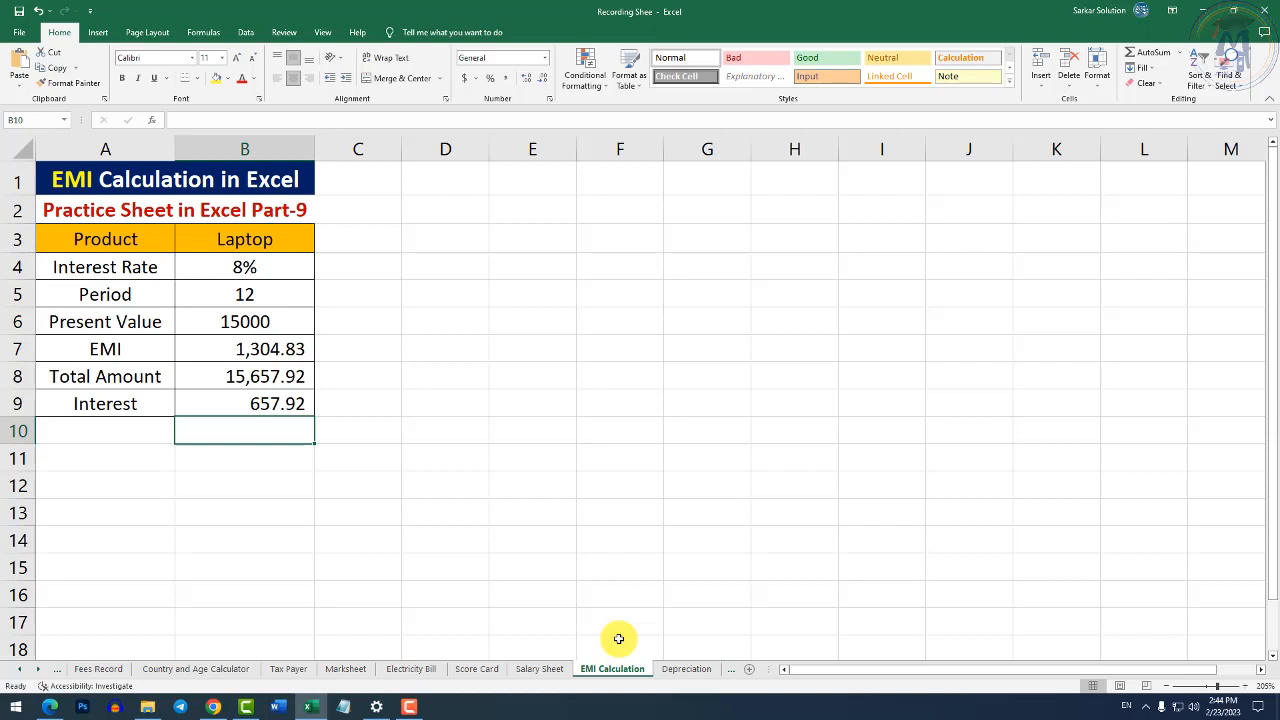
click(258, 322)
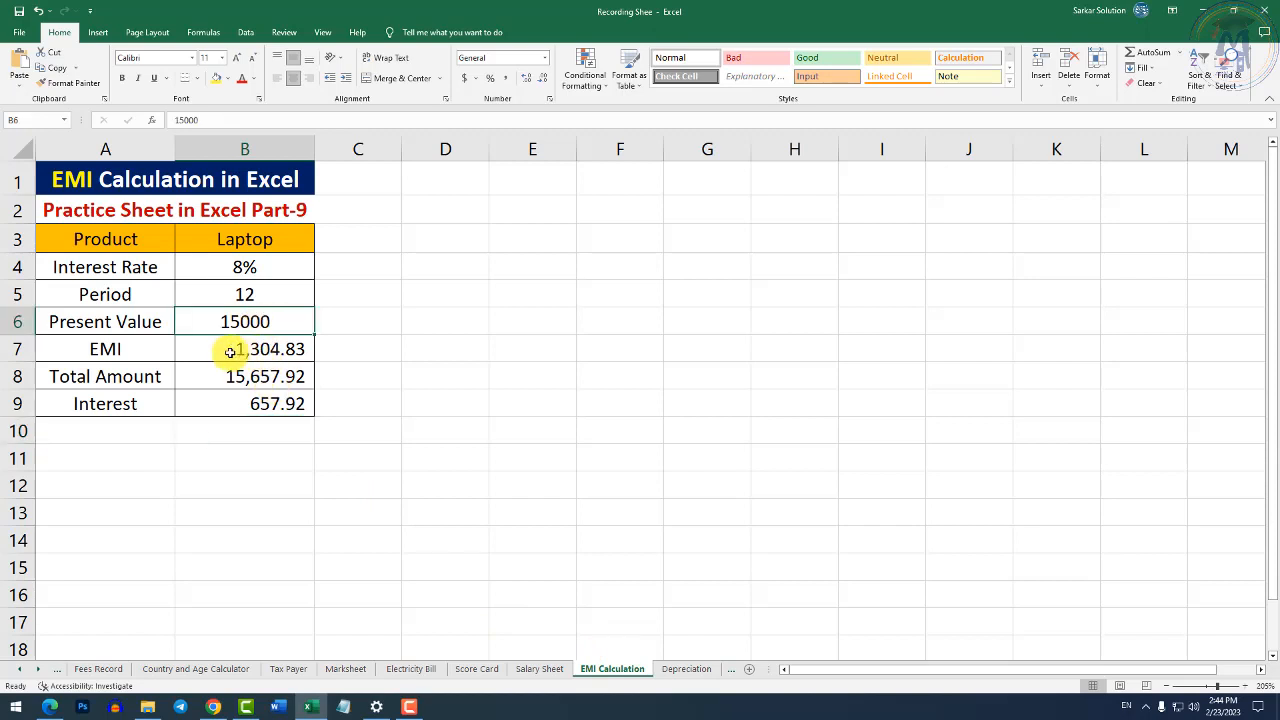
click(245, 352)
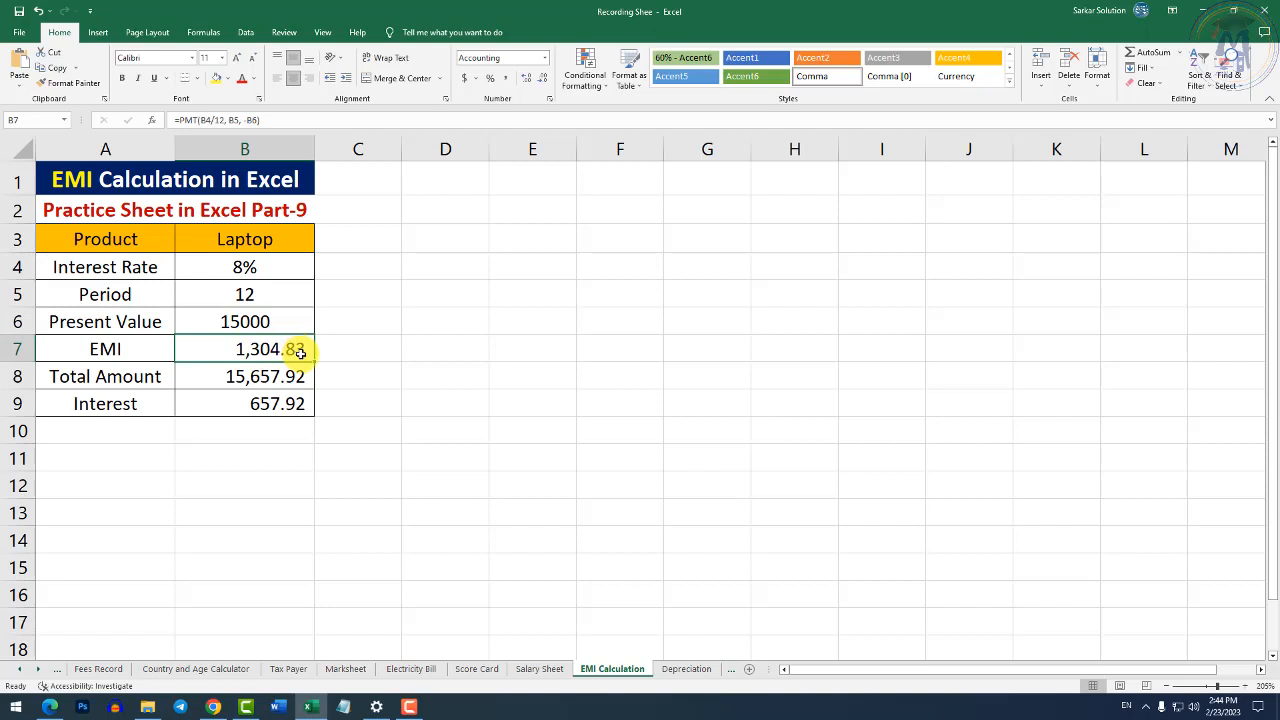
click(242, 377)
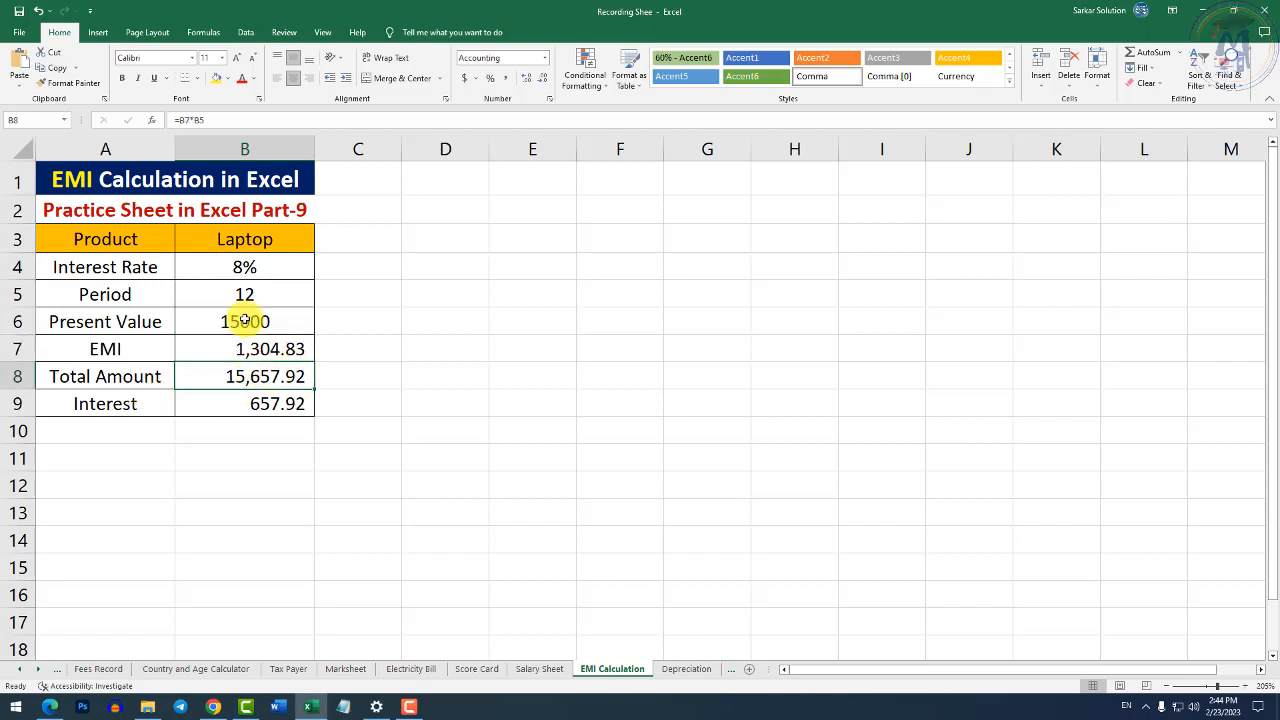
click(277, 405)
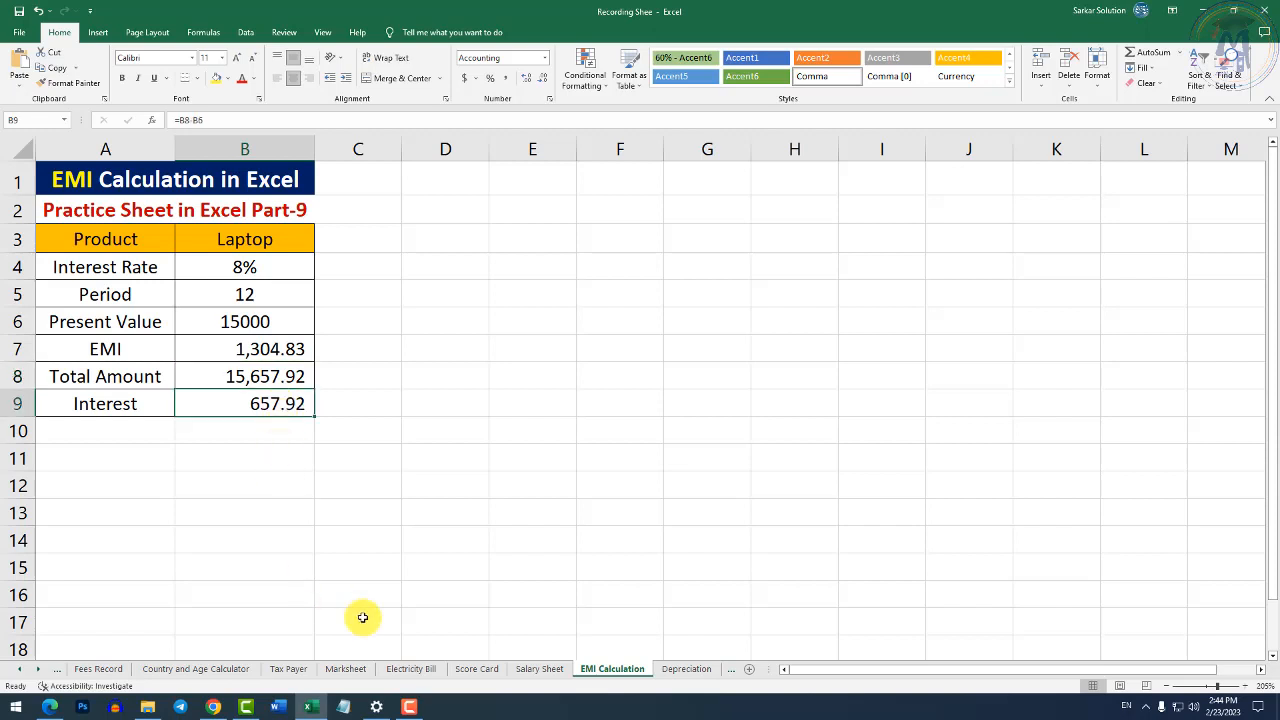
Open the Depreciation sheet and check the total depreciation formula in D9.
click(686, 668)
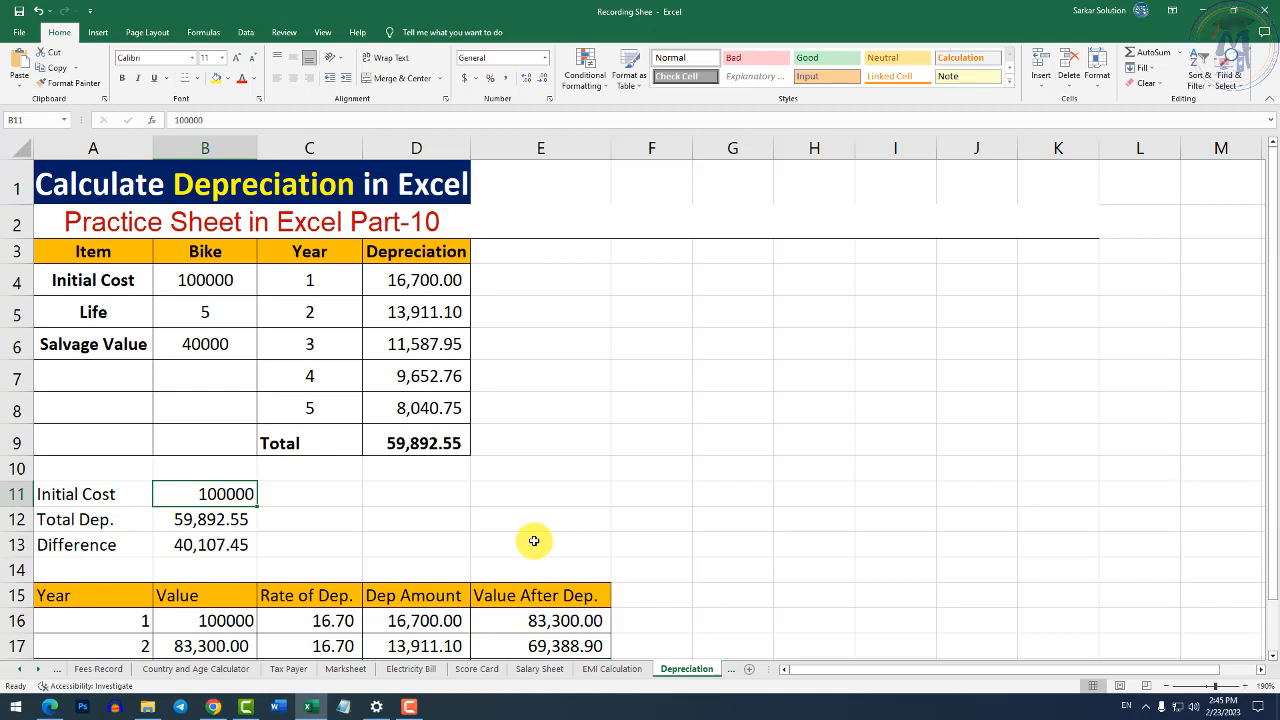
click(445, 441)
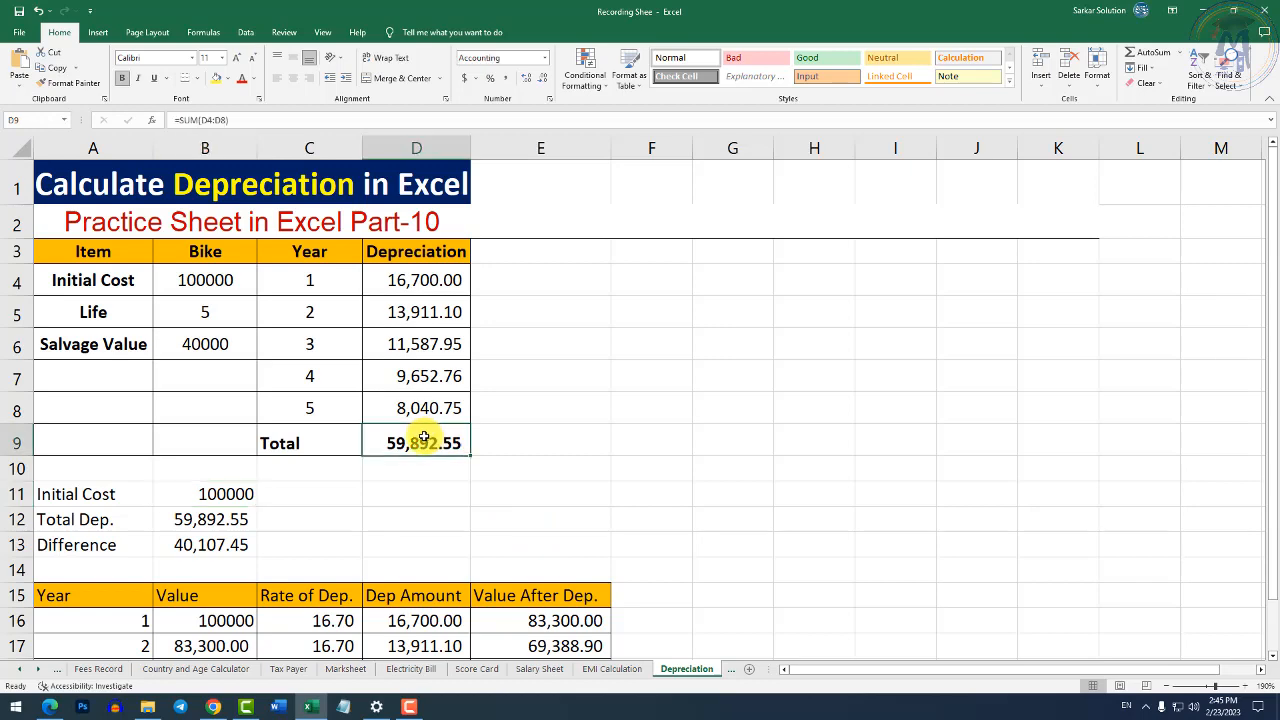
Open the RD Calculate sheet and auto-fit column B so its amounts are fully readable.
click(731, 669)
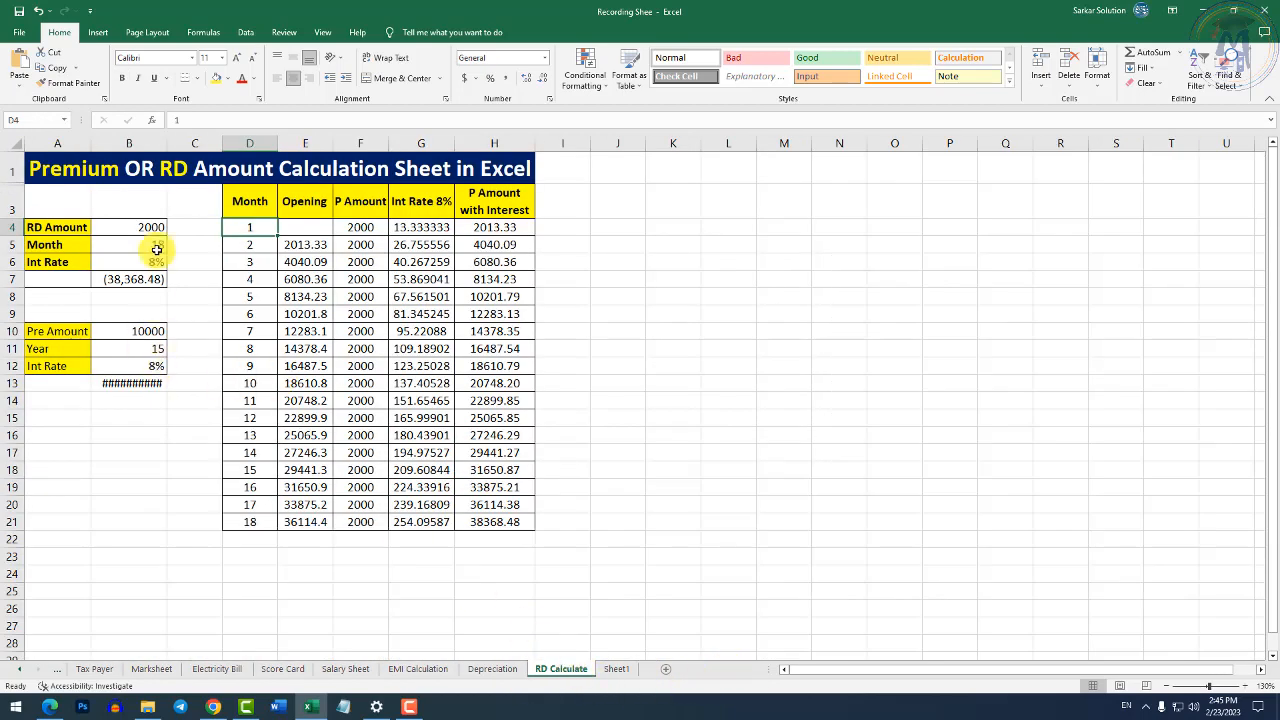
double_click(166, 143)
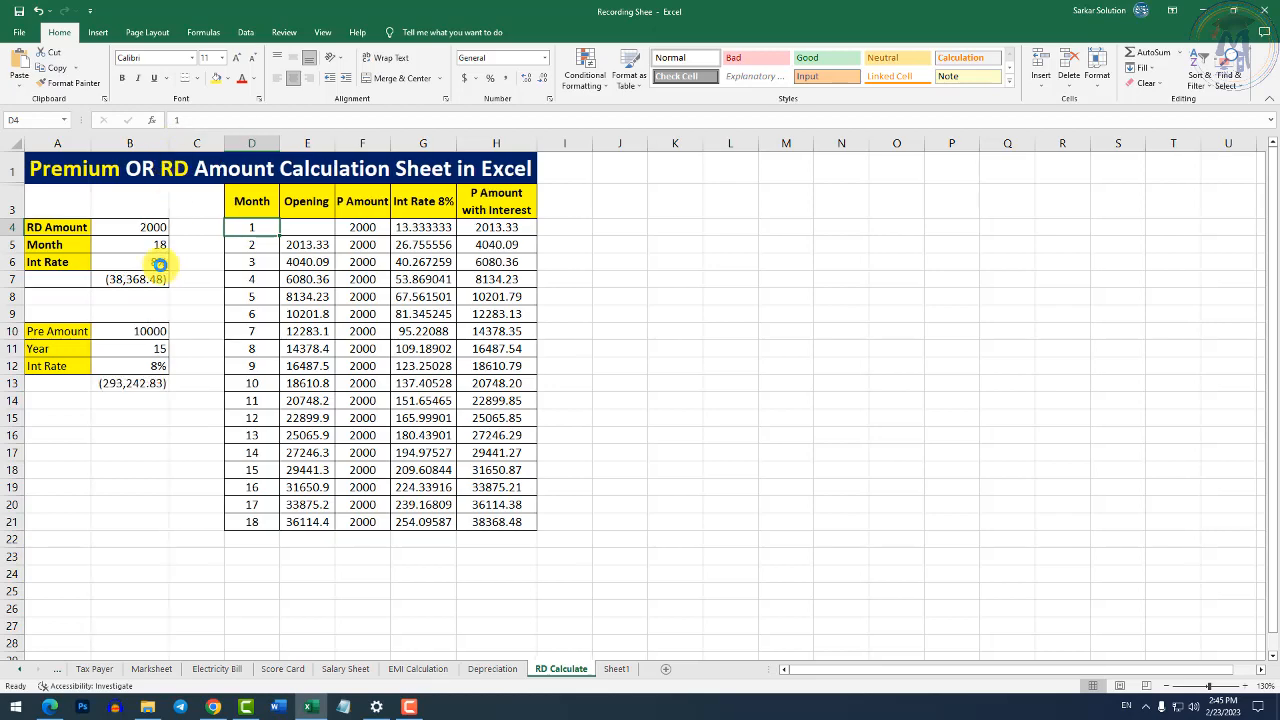
scroll(163, 266, up, 3)
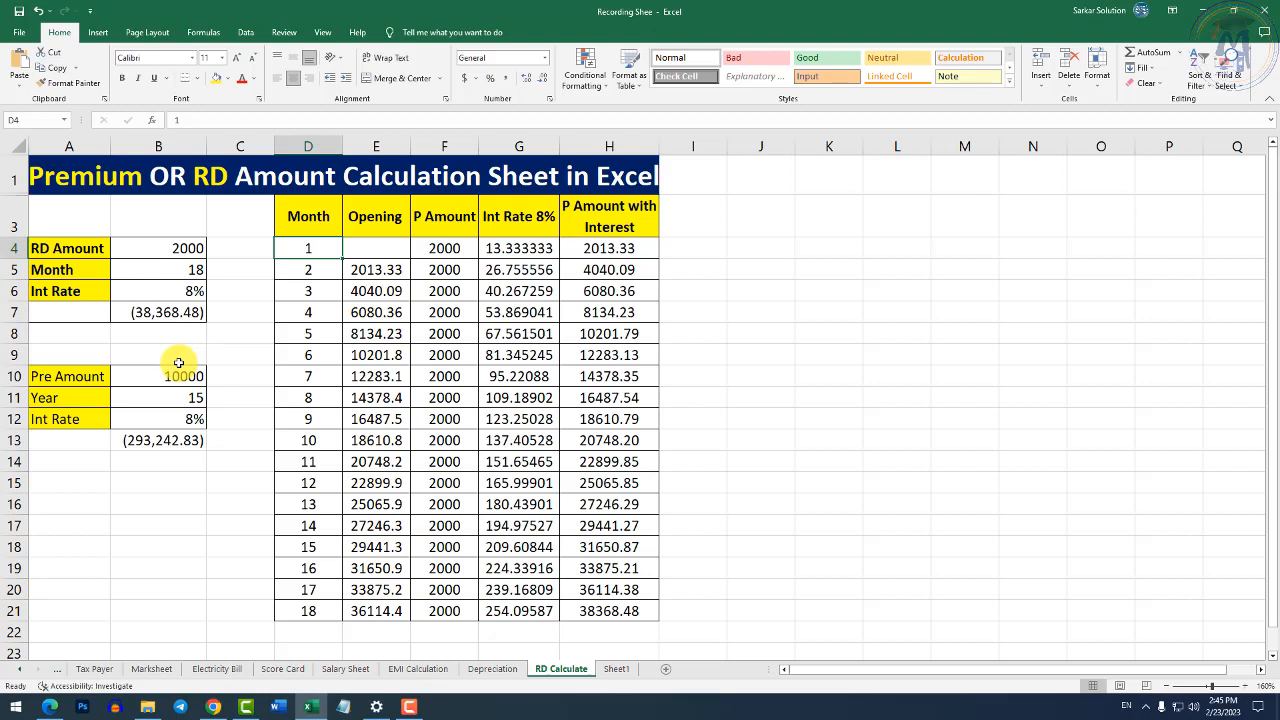
Browse back through the practice sheets to Overall Function and bring its Basic and Logical Function sections into view.
click(613, 670)
click(151, 669)
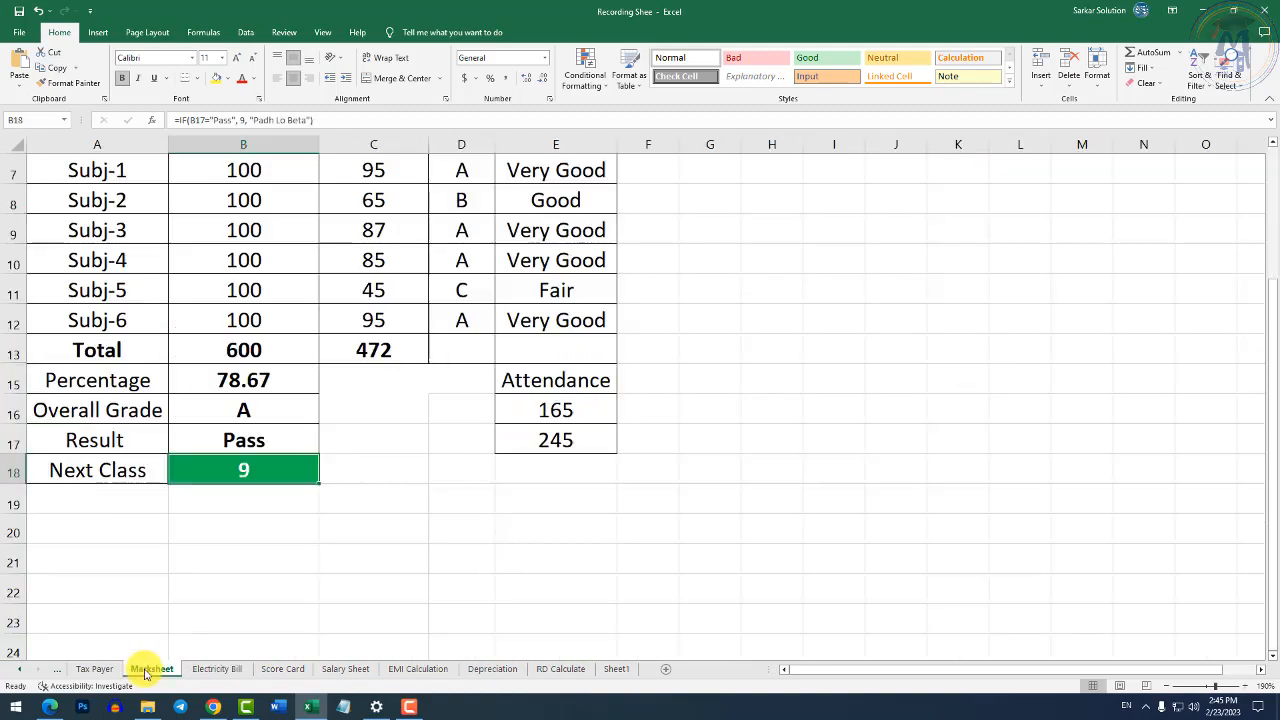
click(95, 669)
click(57, 669)
click(57, 669)
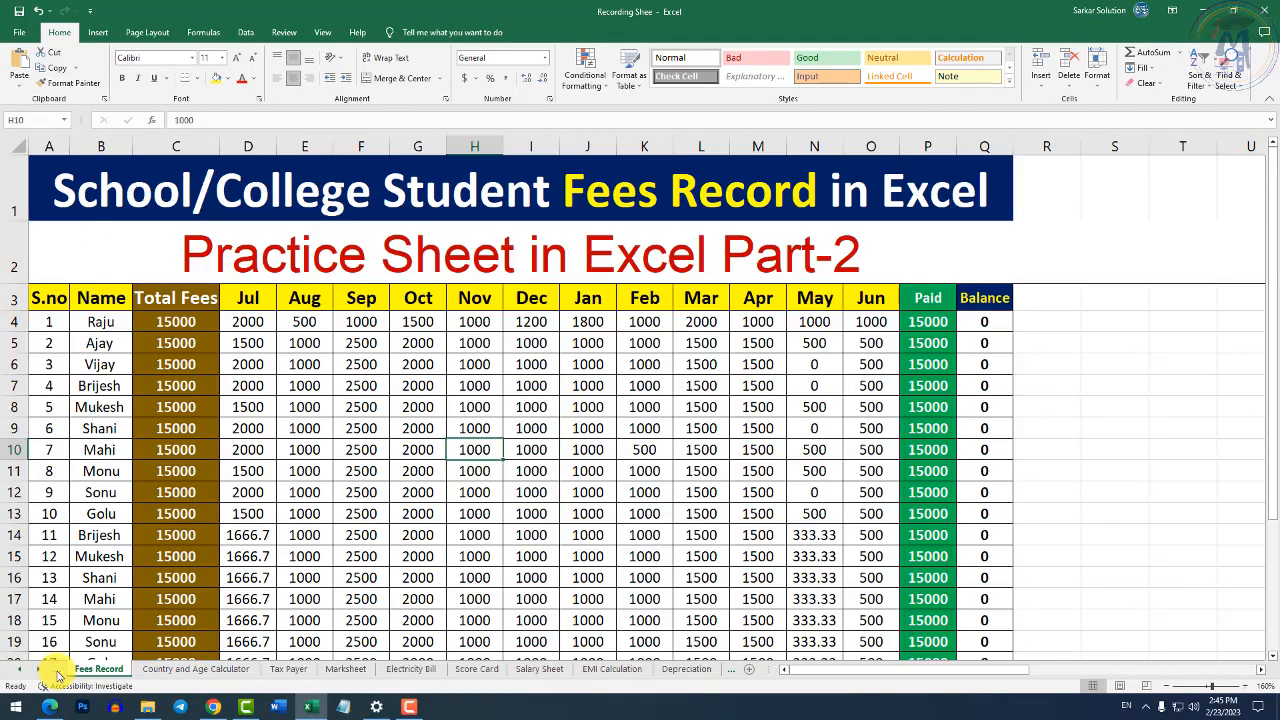
click(57, 669)
click(57, 669)
click(57, 669)
click(190, 669)
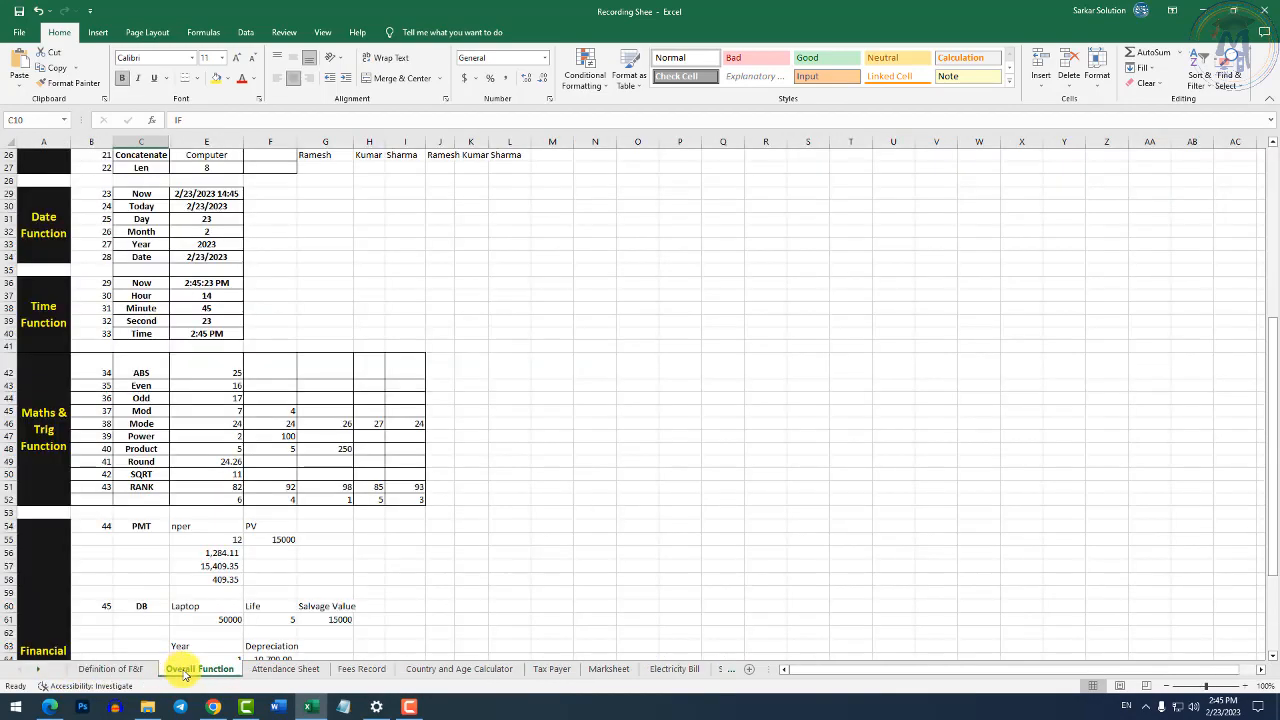
scroll(218, 562, up, 8)
ctrl+scroll(150, 245, up, 5)
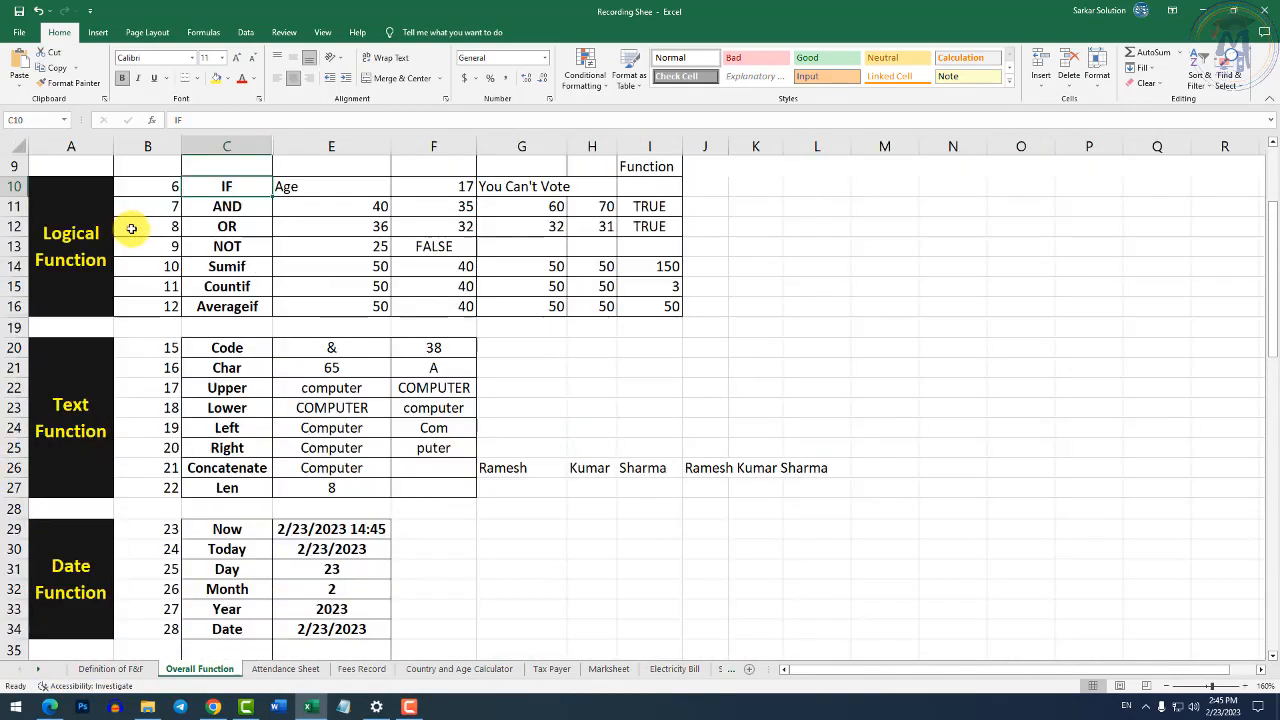
scroll(253, 299, up, 3)
ctrl+scroll(334, 389, up, 1)
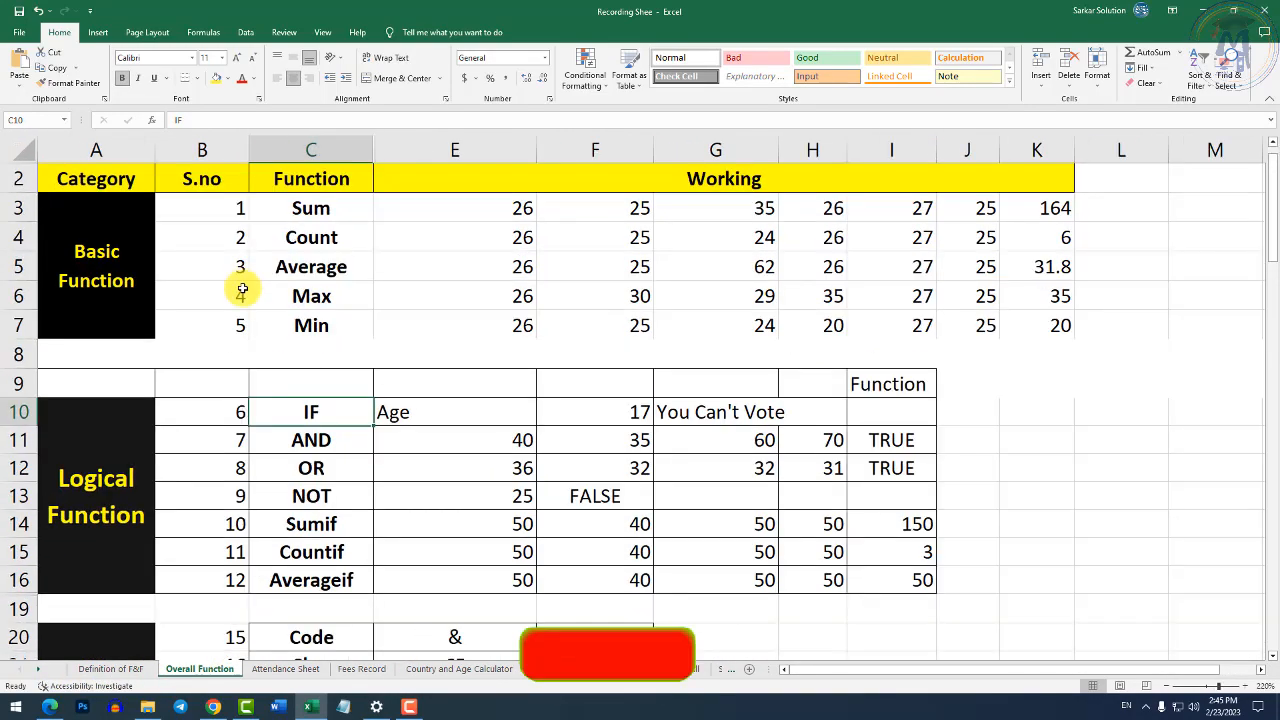
ctrl+scroll(246, 289, up, 3)
Review the Basic Function entries Sum, Count, Average, Max and Min, and the IF entry in column C.
click(330, 248)
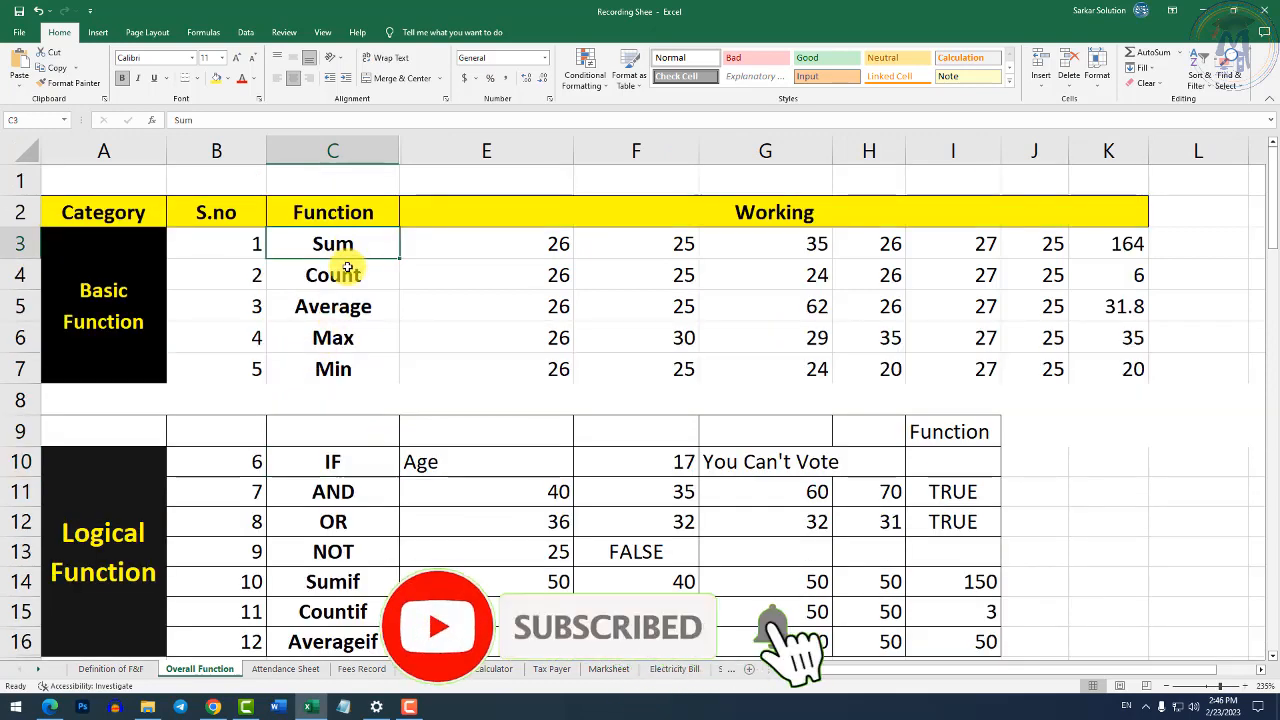
click(333, 275)
click(337, 302)
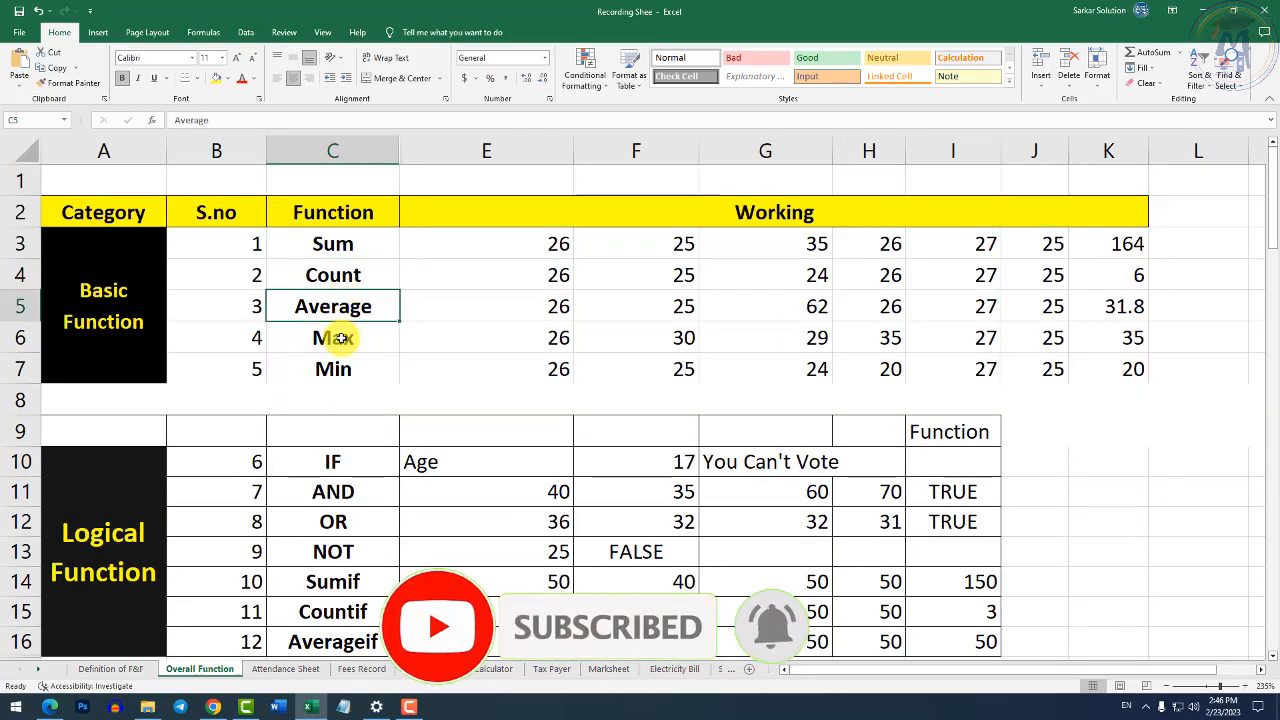
click(340, 338)
click(334, 368)
click(337, 460)
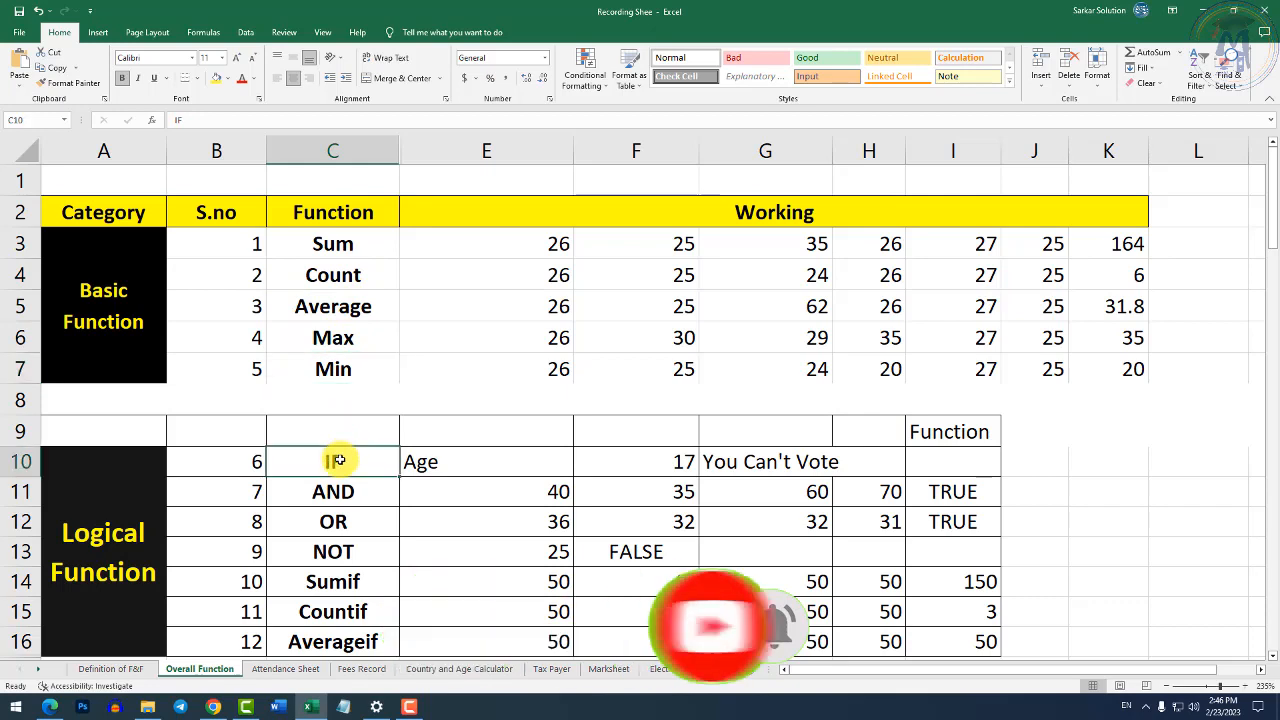
Review the AND and OR entries in the Logical Function section alongside the IF entry.
scroll(337, 460, down, 1)
click(343, 398)
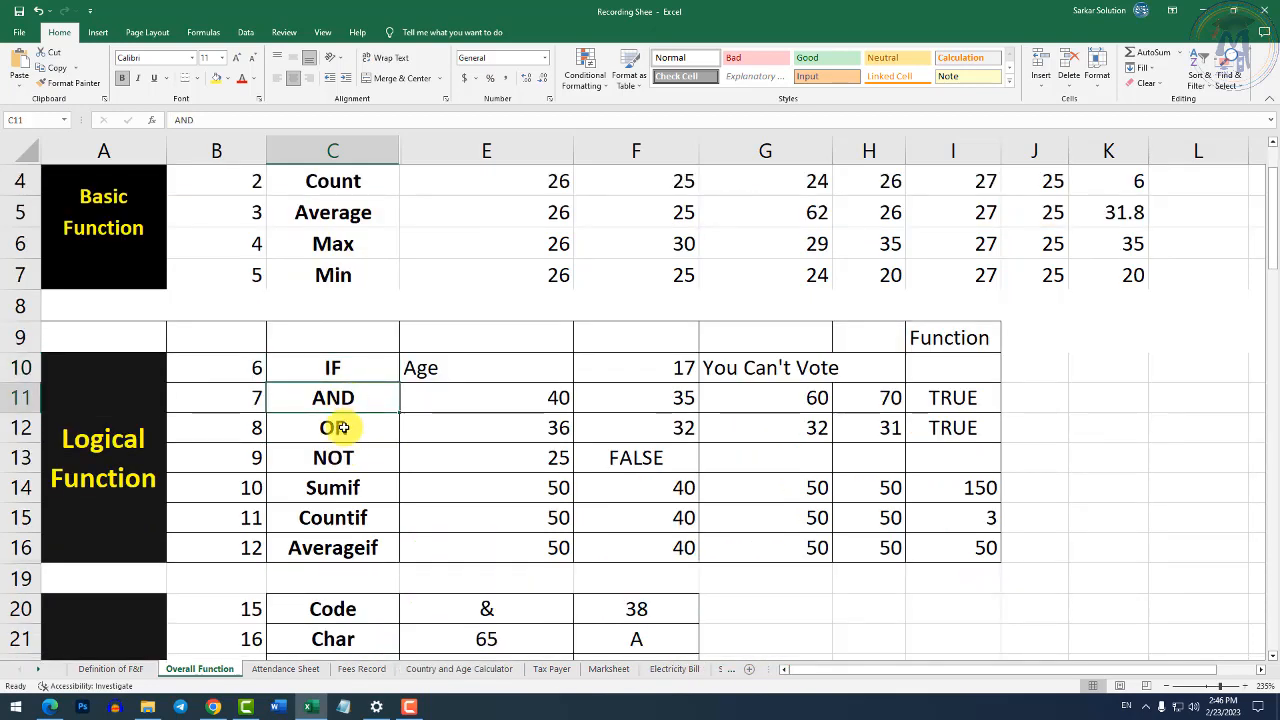
click(352, 425)
click(350, 399)
click(349, 428)
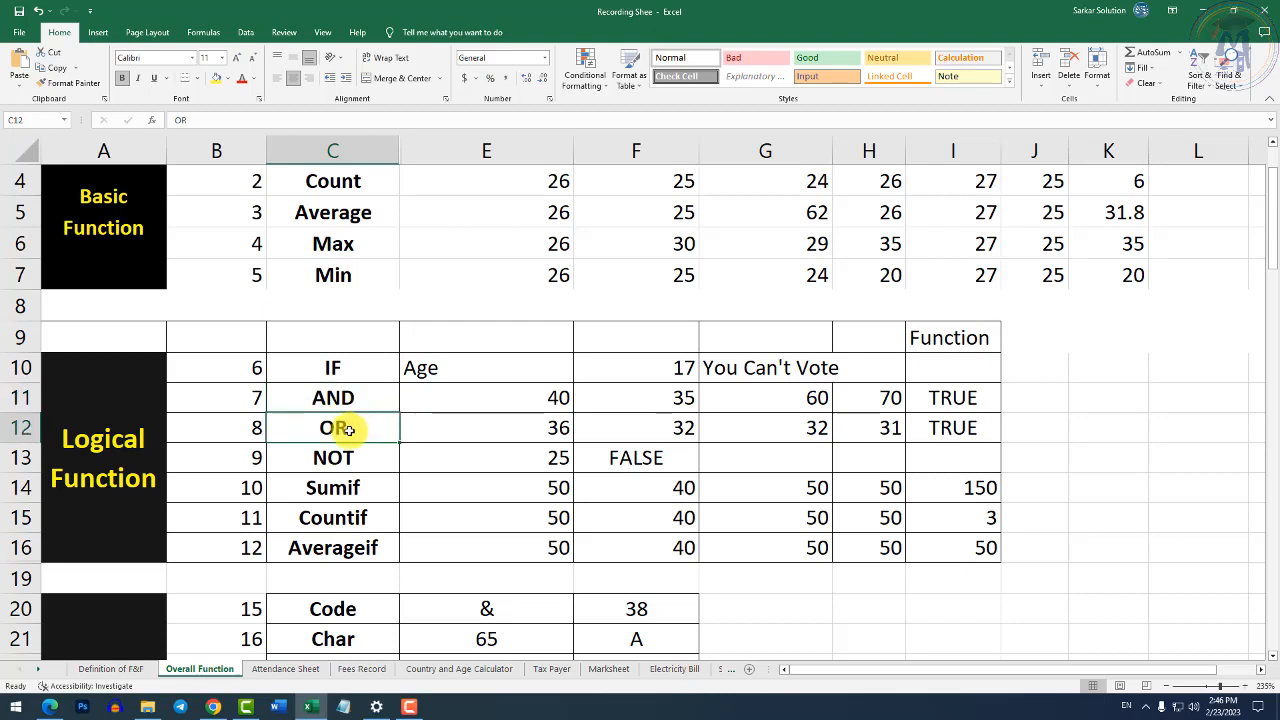
click(345, 370)
click(343, 398)
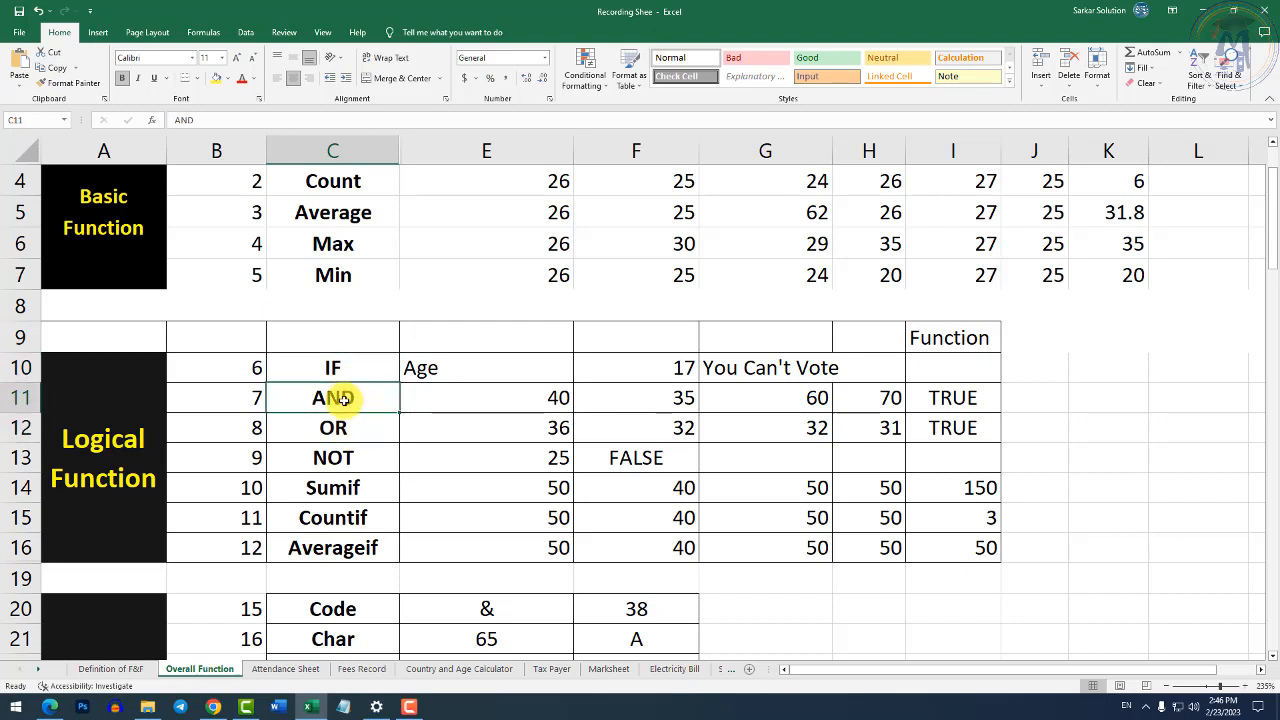
Examine the AND and OR formulas in I11 and I12 together with their input values in columns E to H.
drag(475, 405, 875, 393)
click(950, 398)
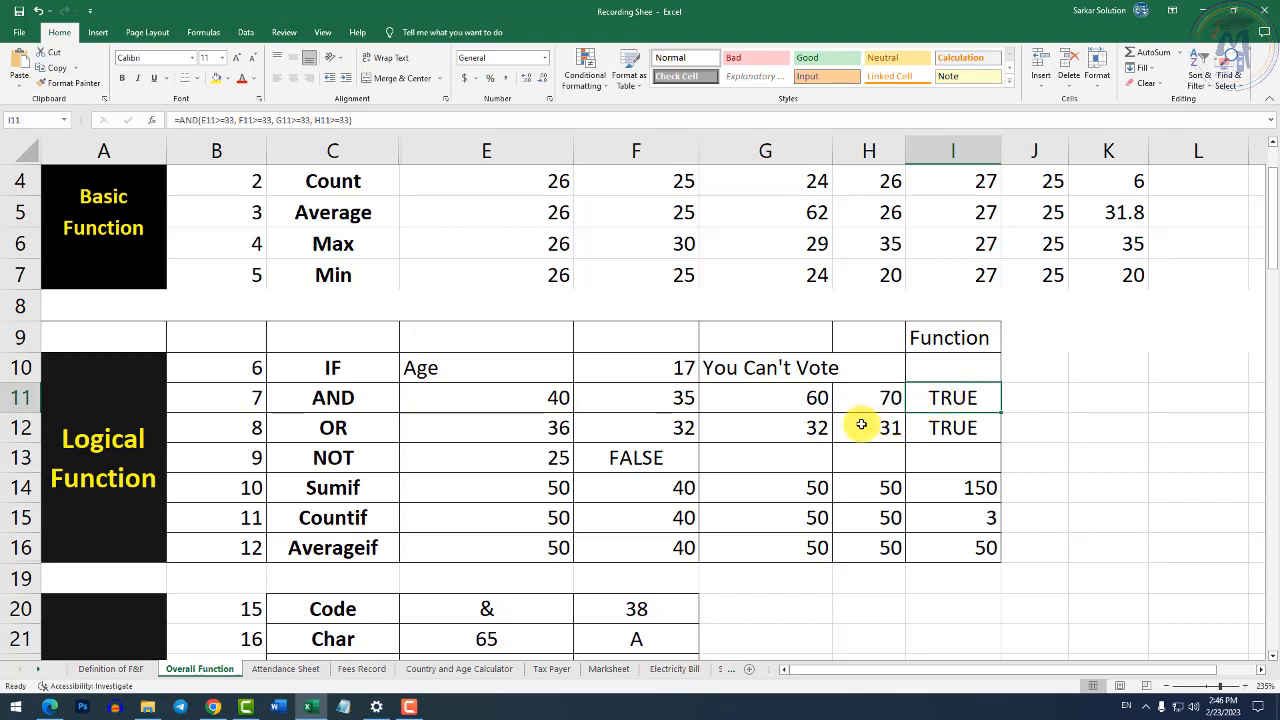
click(488, 428)
drag(586, 424, 868, 428)
click(940, 426)
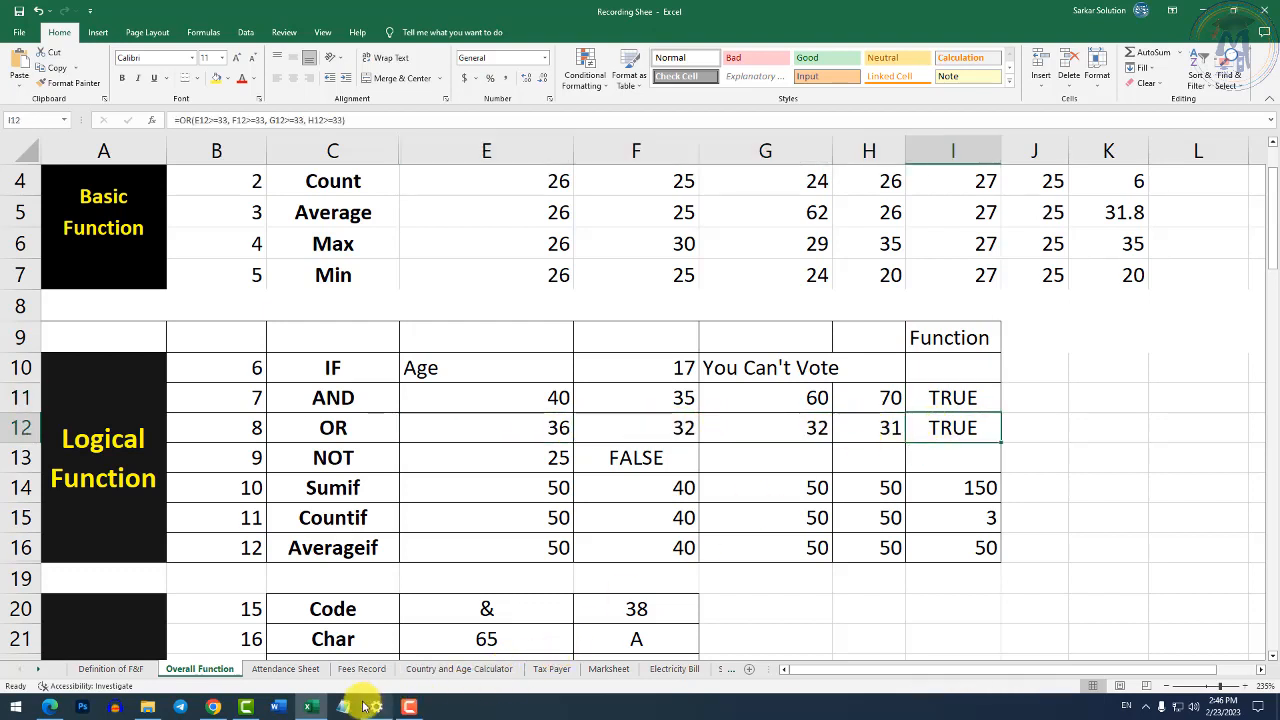
Switch to the blank workbook Book1 and enter the label AND in cell A3.
click(380, 615)
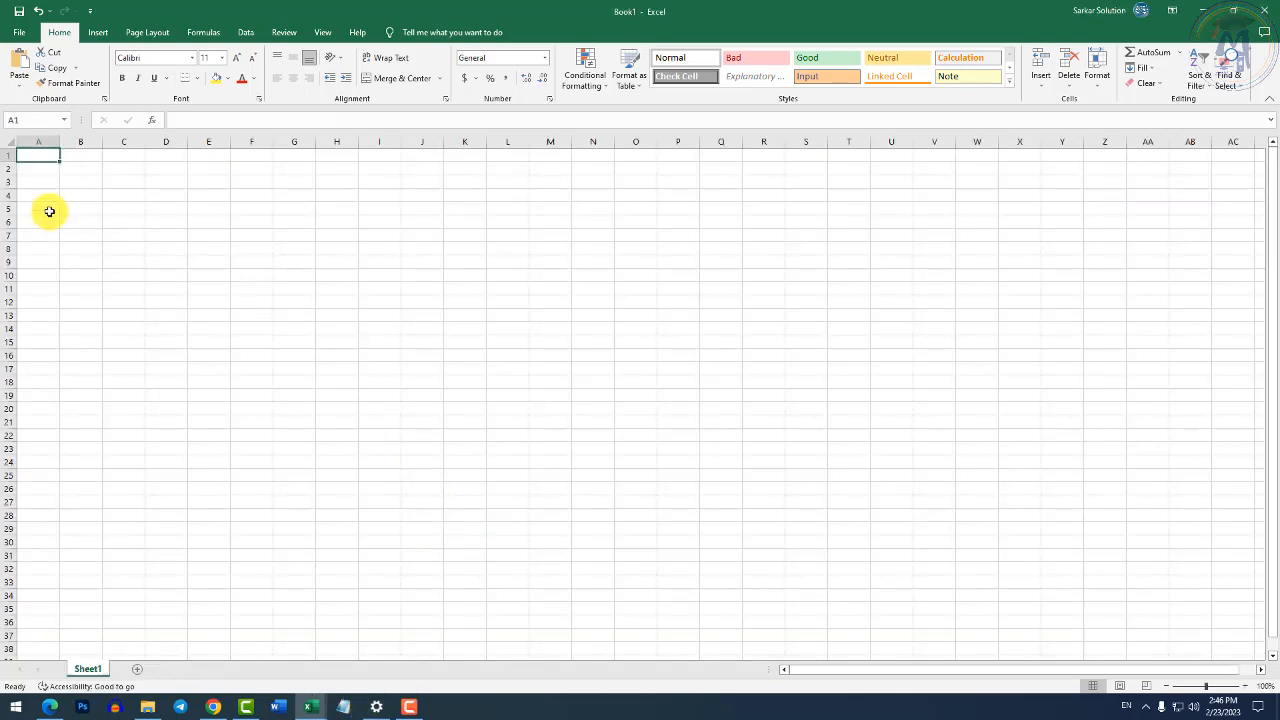
scroll(114, 257, up, 5)
click(147, 250)
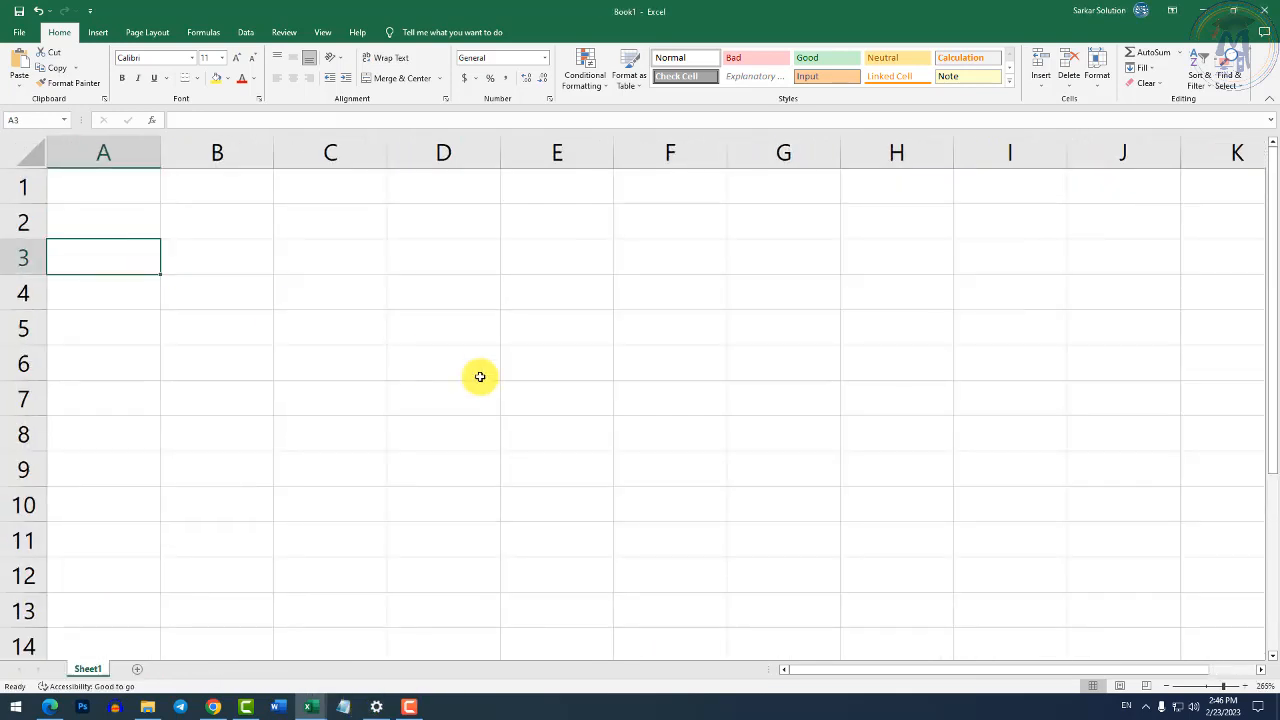
text(AND)
key(Tab)
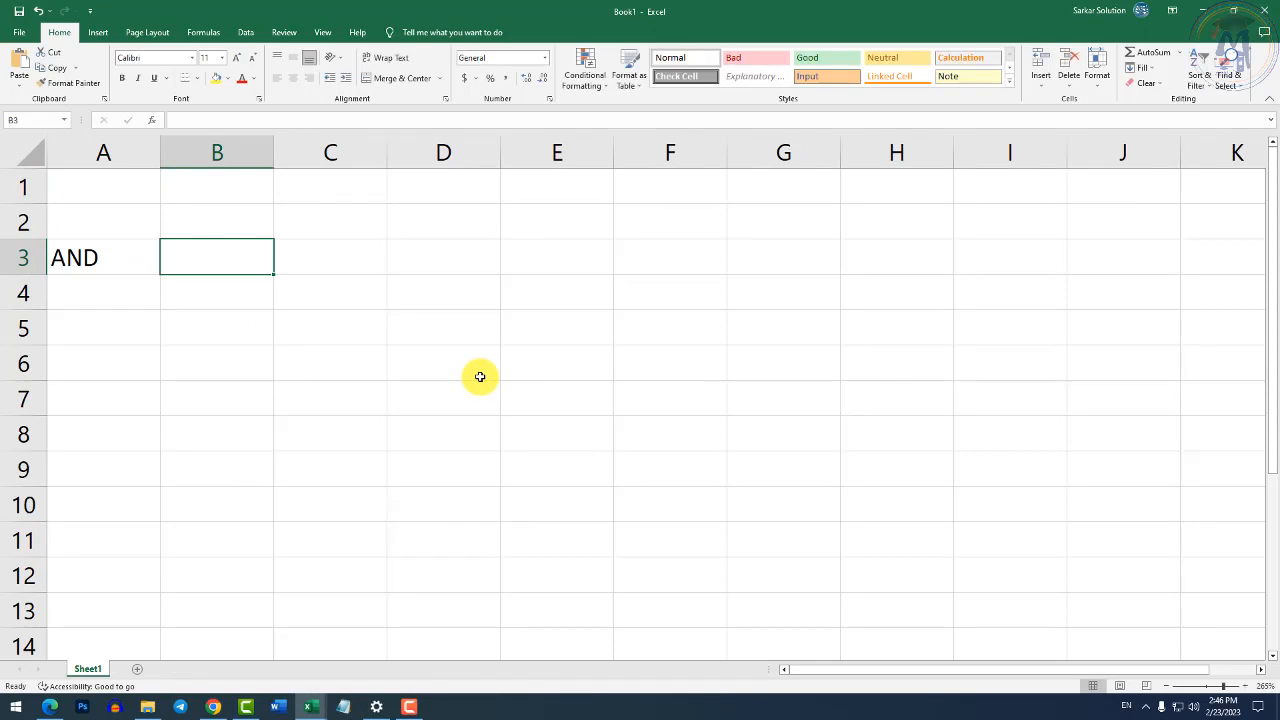
Enter the subject headings Funda, PC and Access in cells B2 to D2.
key(Up)
key(Down)
key(Up)
text(Fundam)
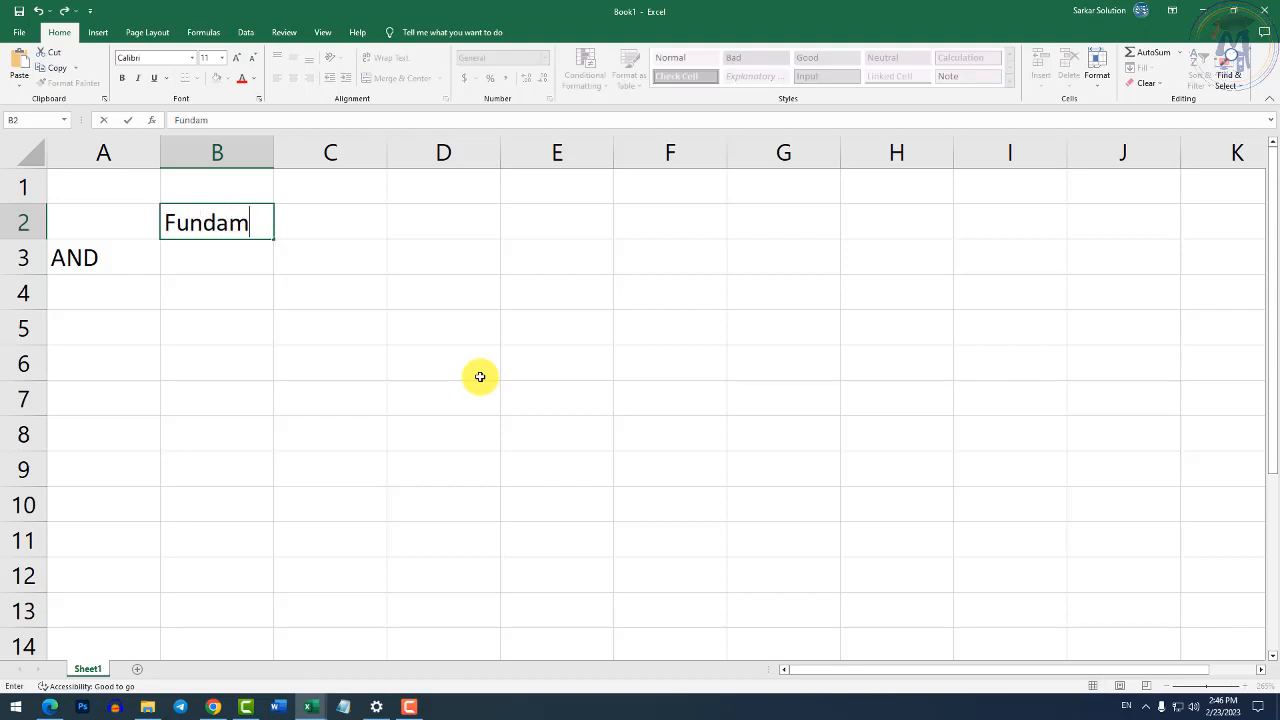
key(BackSpace)
key(Tab)
text((C)
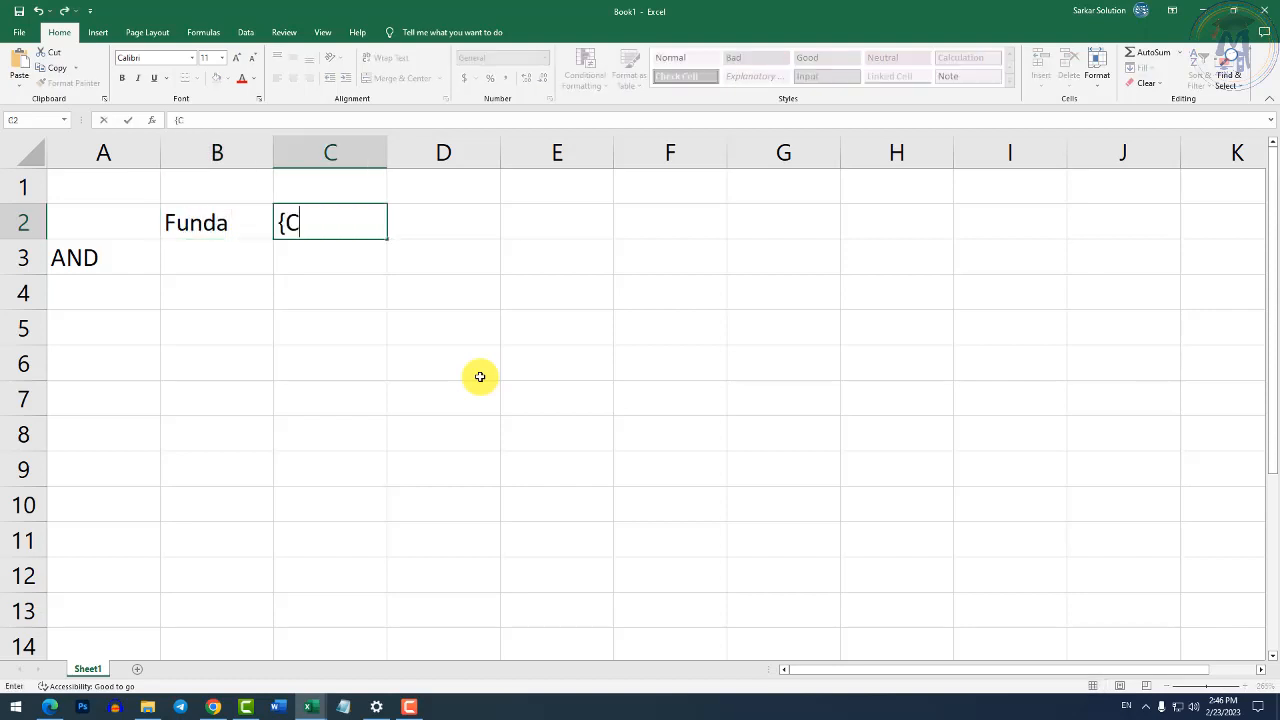
key(BackSpace)
key(BackSpace)
text(PC)
key(Tab)
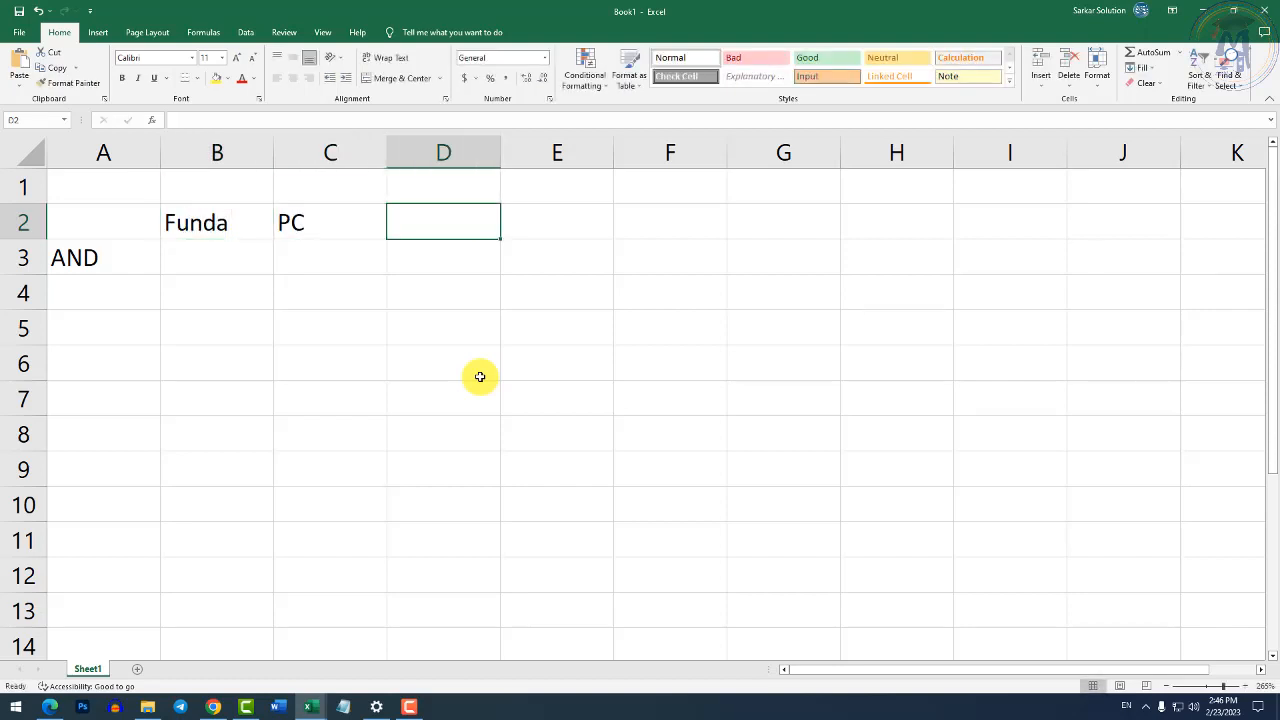
text(Access)
key(Return)
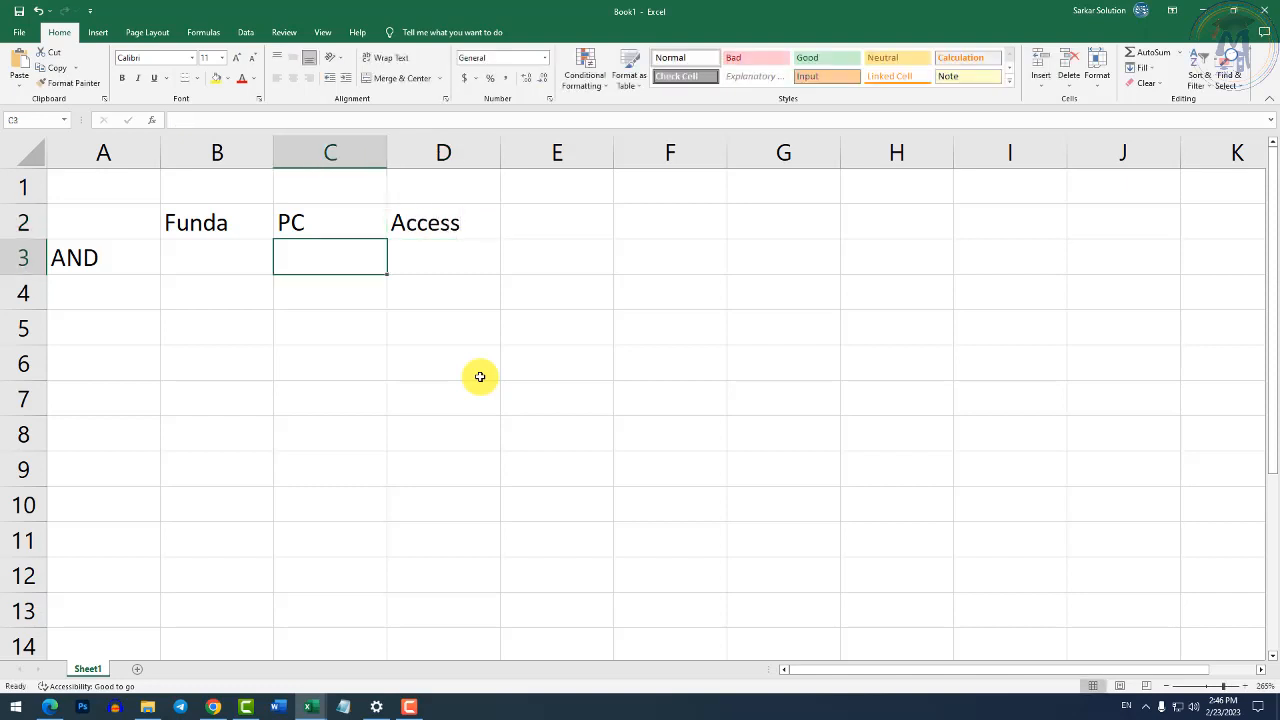
Fill the AND row with the marks 40, 55 and 60 in cells B3 to D3.
key(Left)
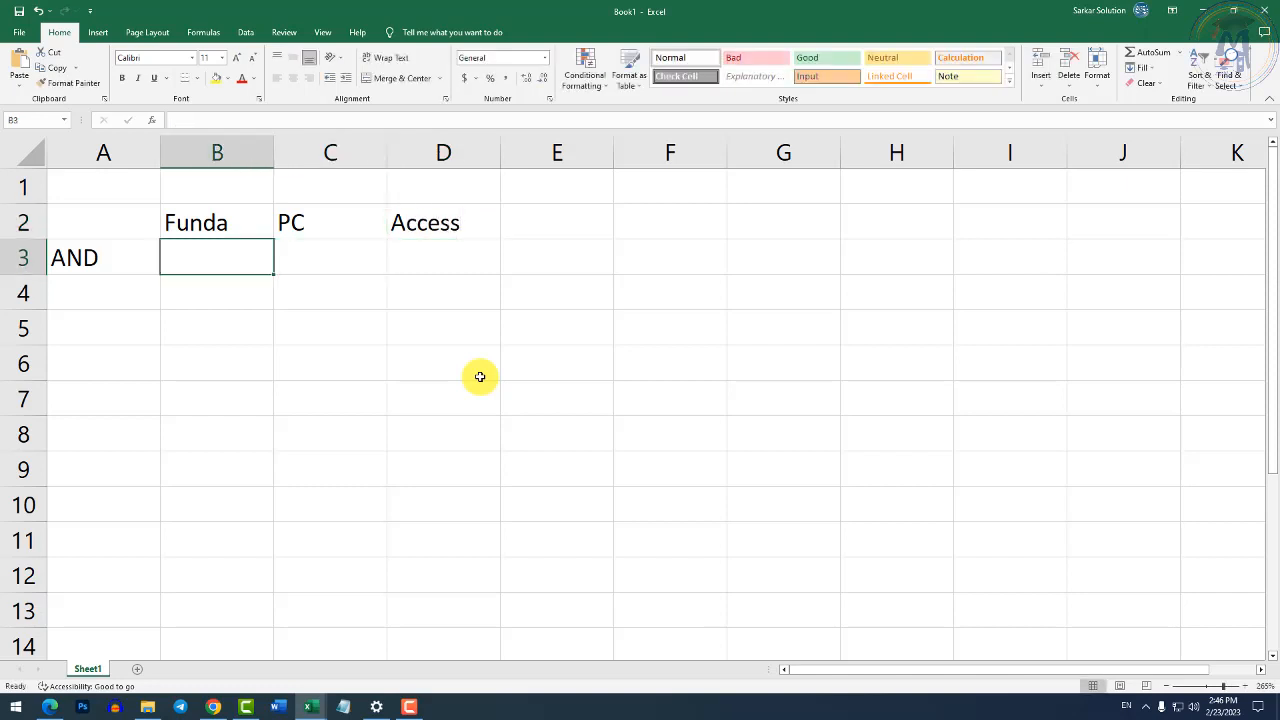
text(40)
key(Tab)
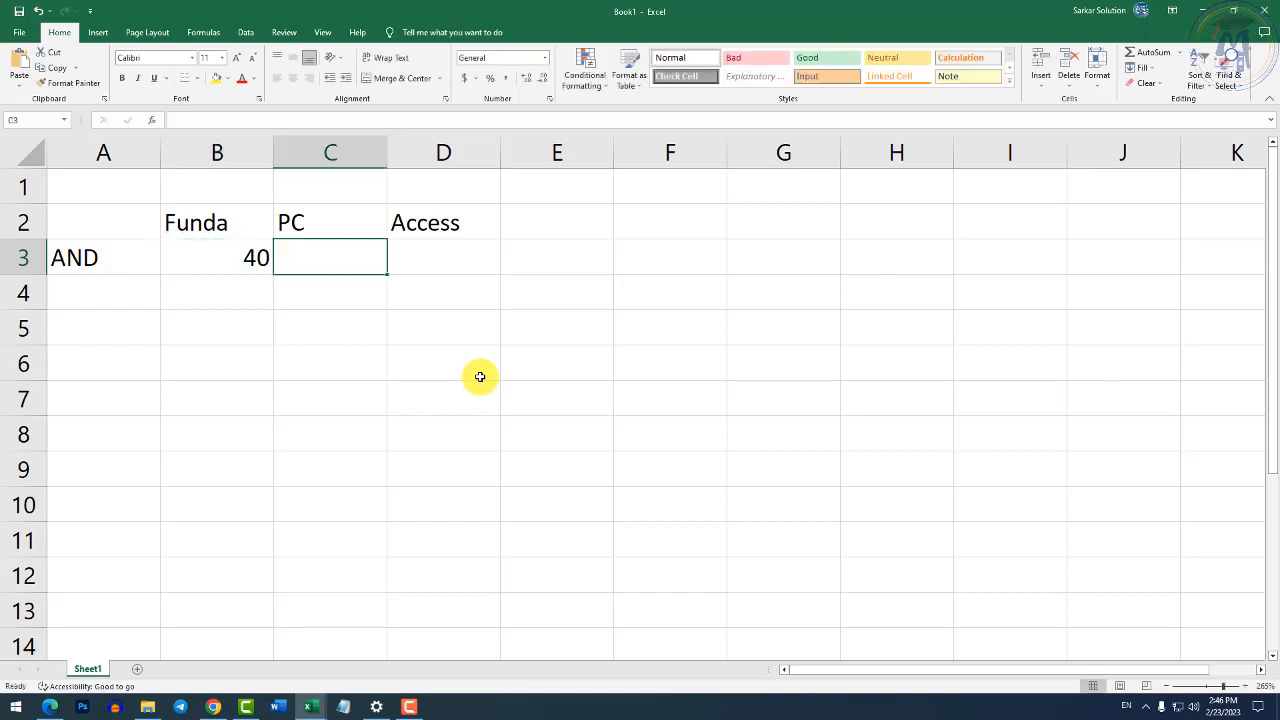
text(55)
key(Tab)
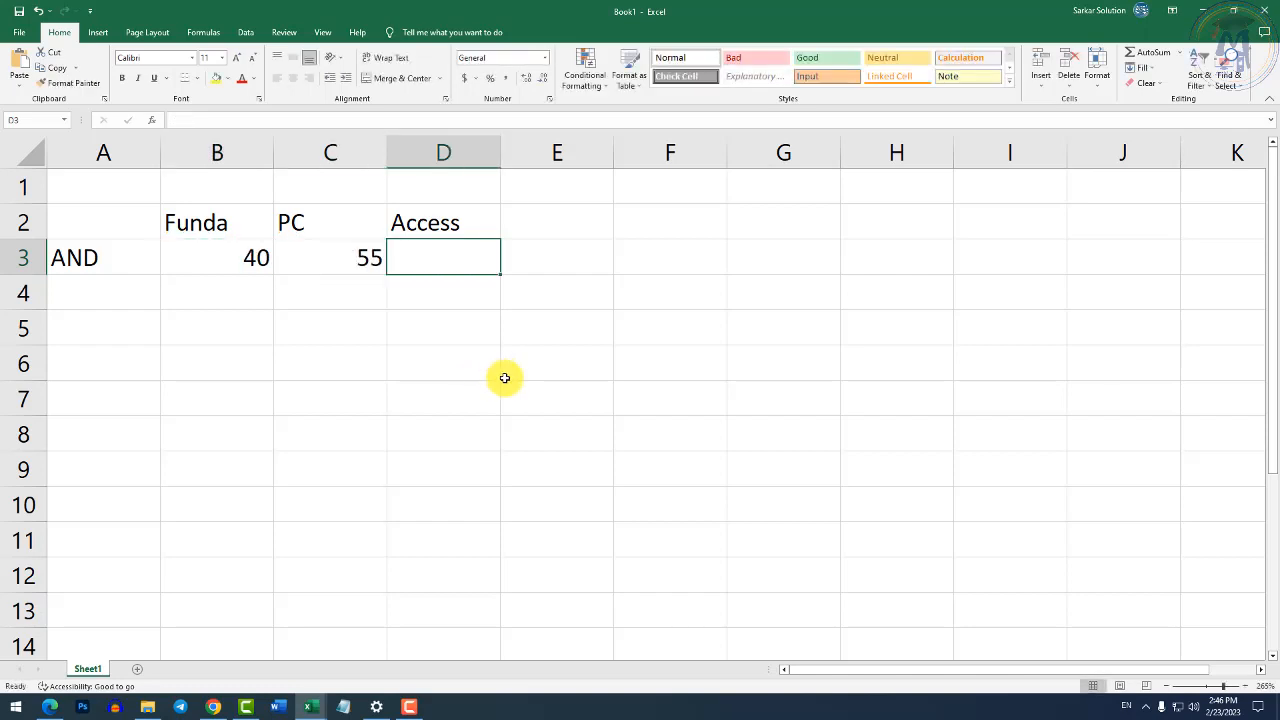
text(60)
key(Tab)
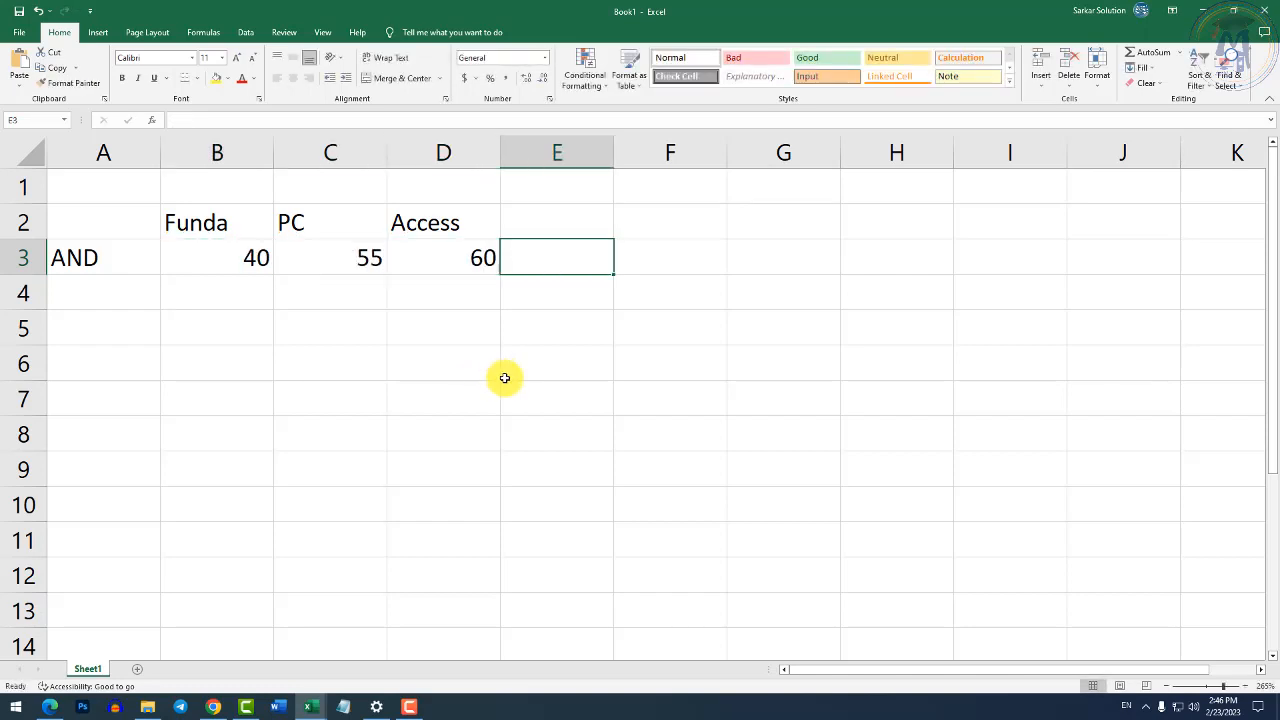
Enter the formula =and(b3>=40, c3>=40, d3>=40) in cell E3.
text(=and)
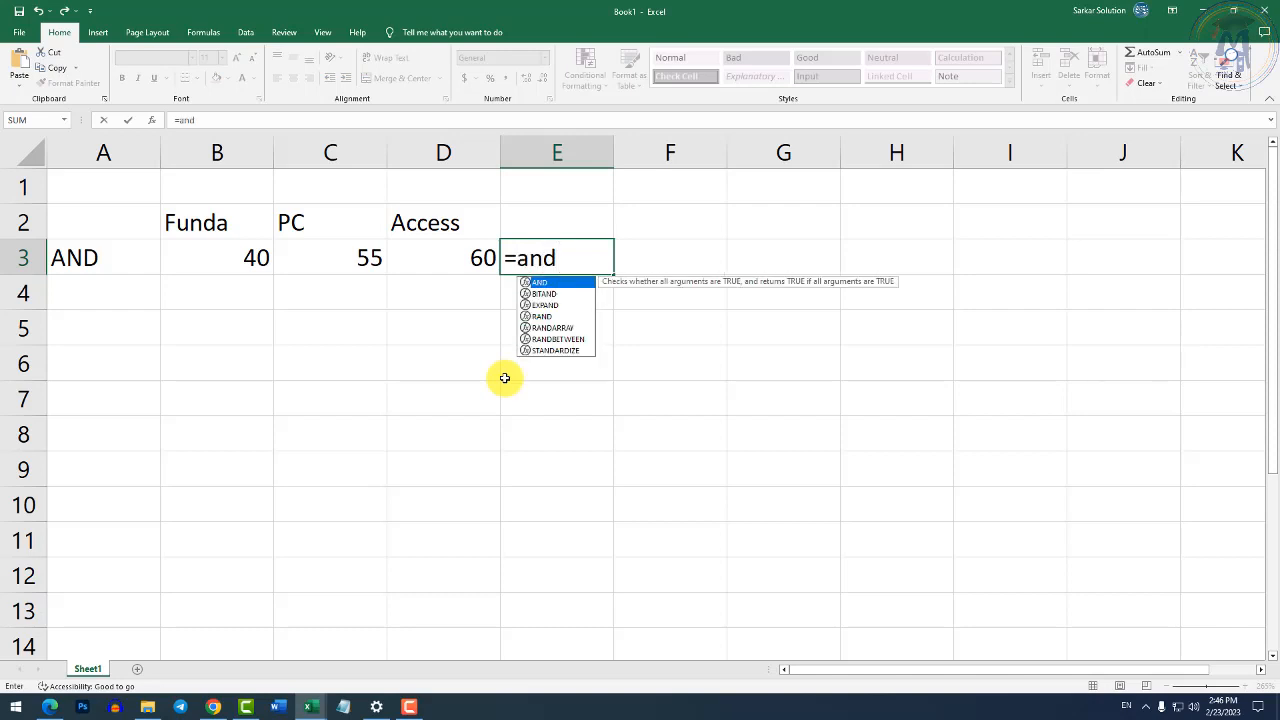
text(()
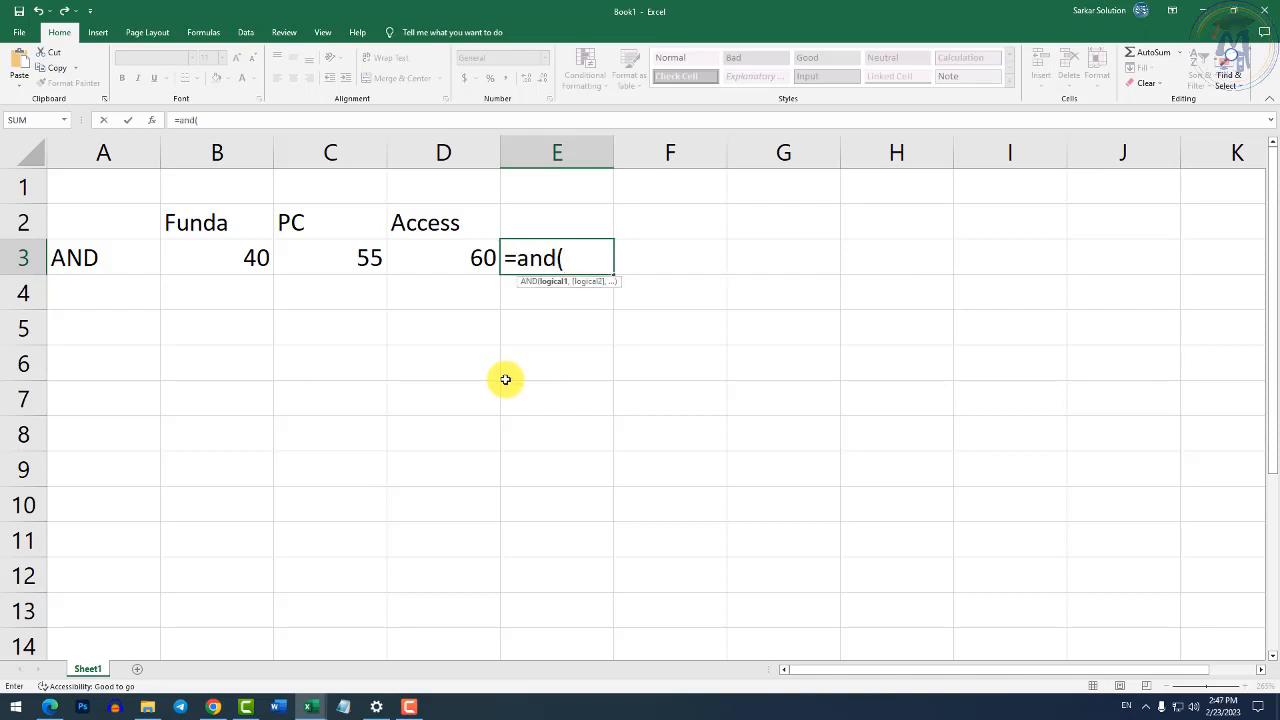
text(b3>=)
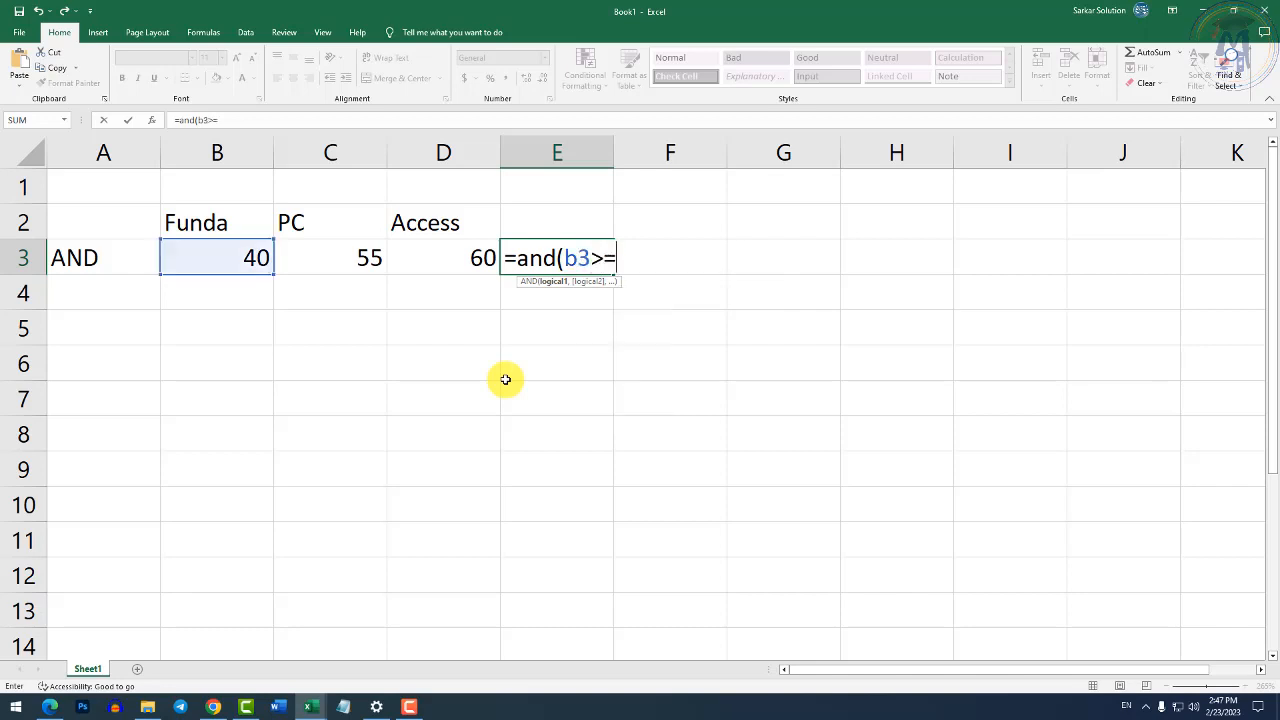
text(40, )
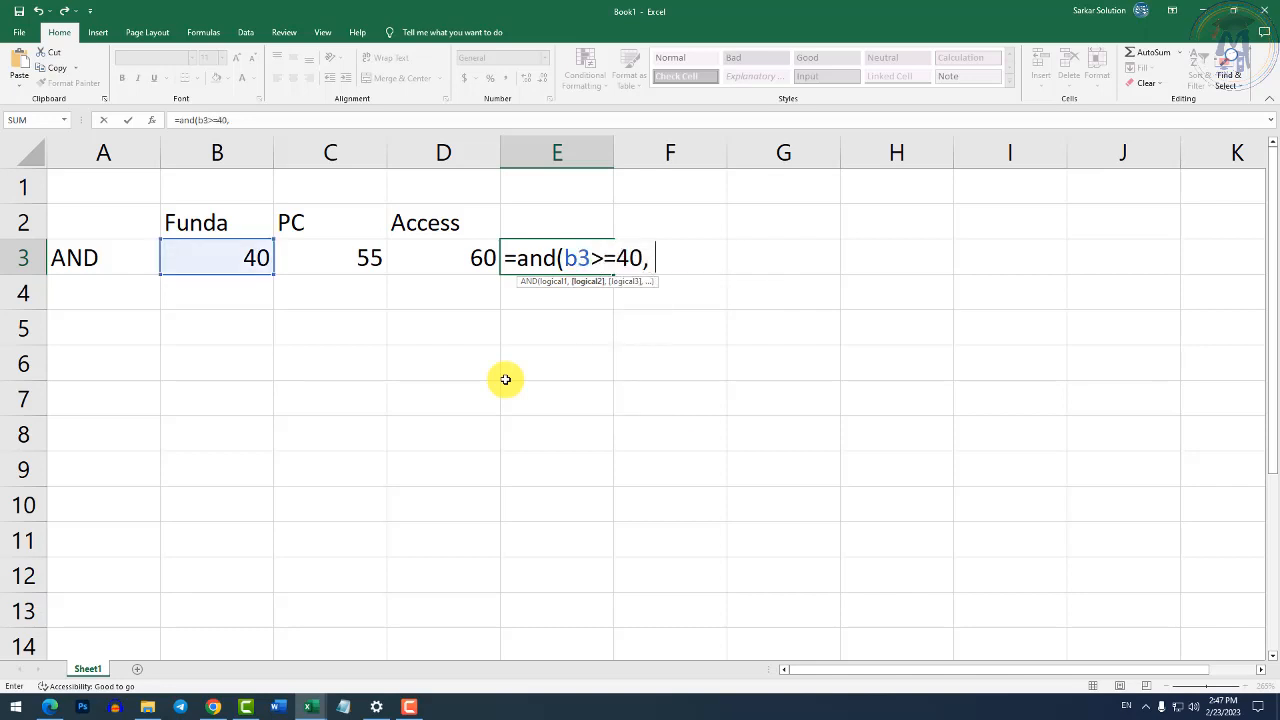
text(c3>=)
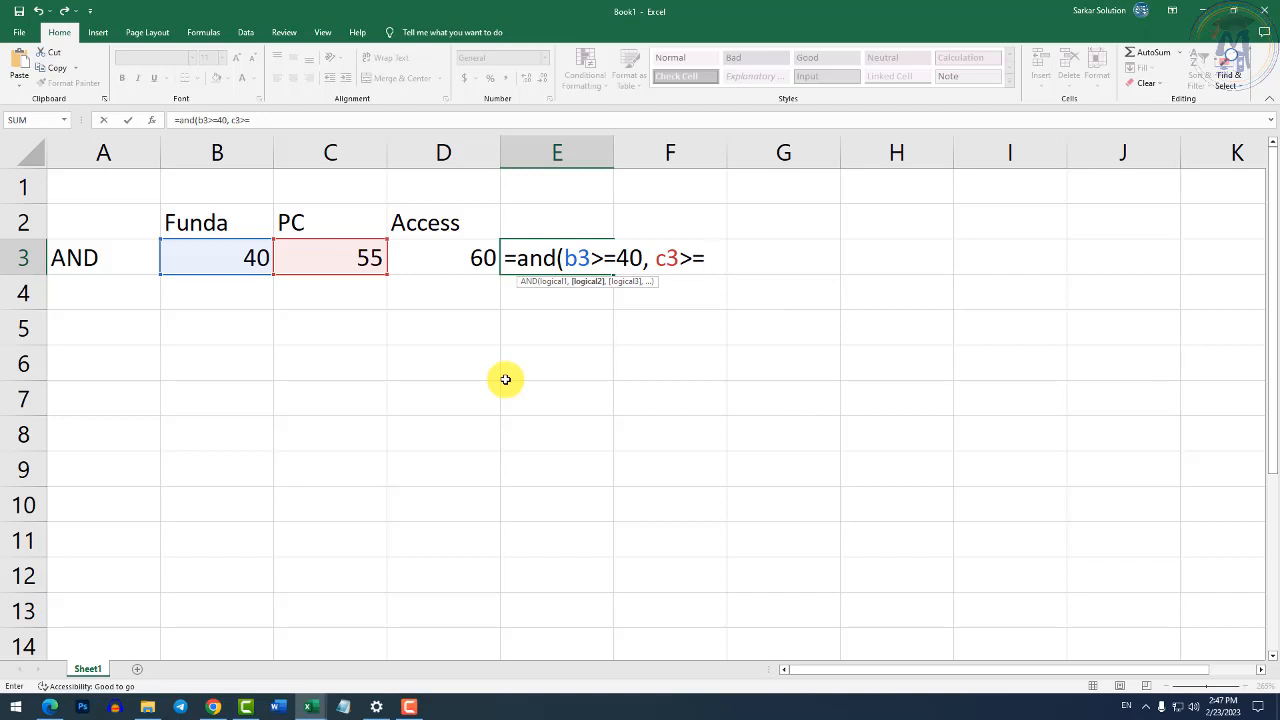
text(40, d)
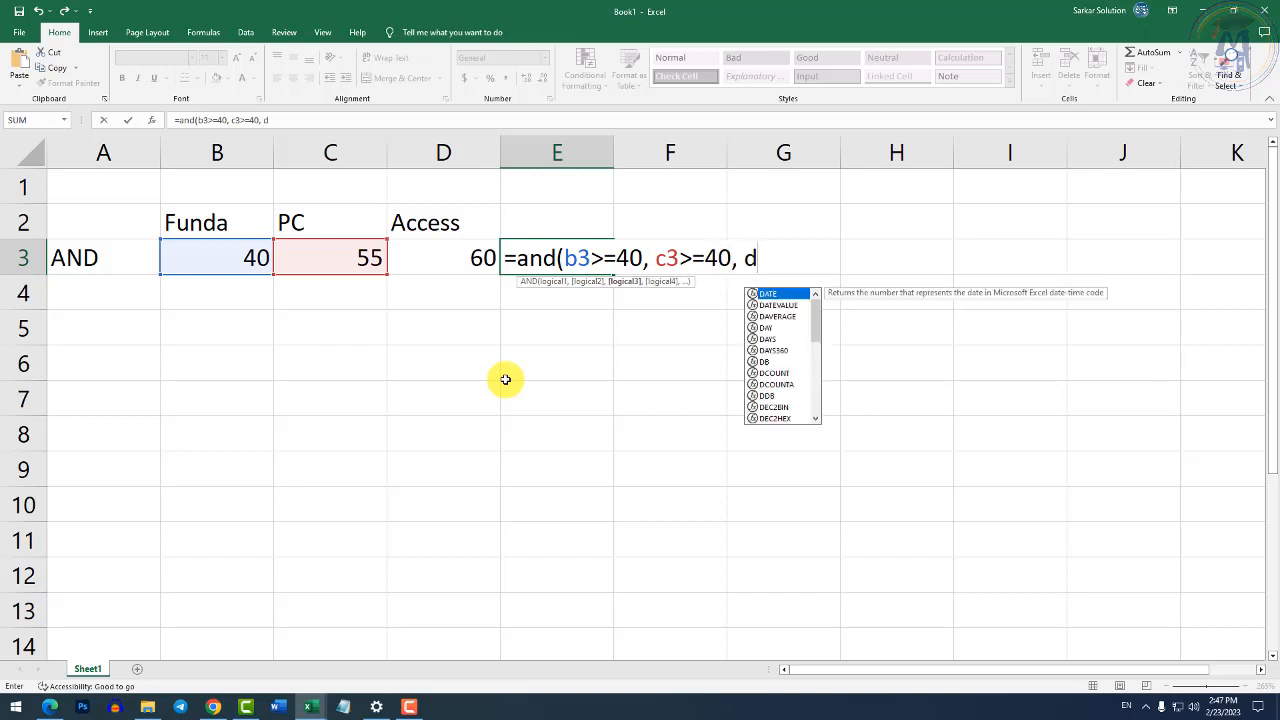
text(3>=40)
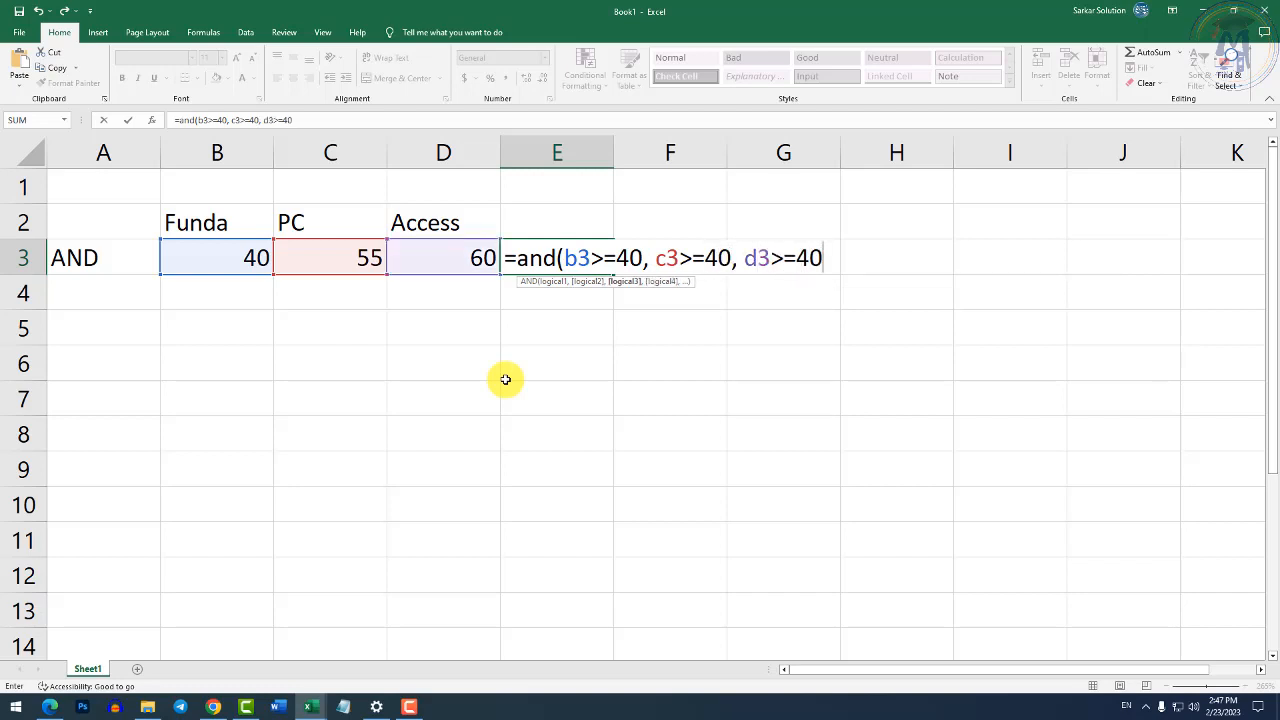
text())
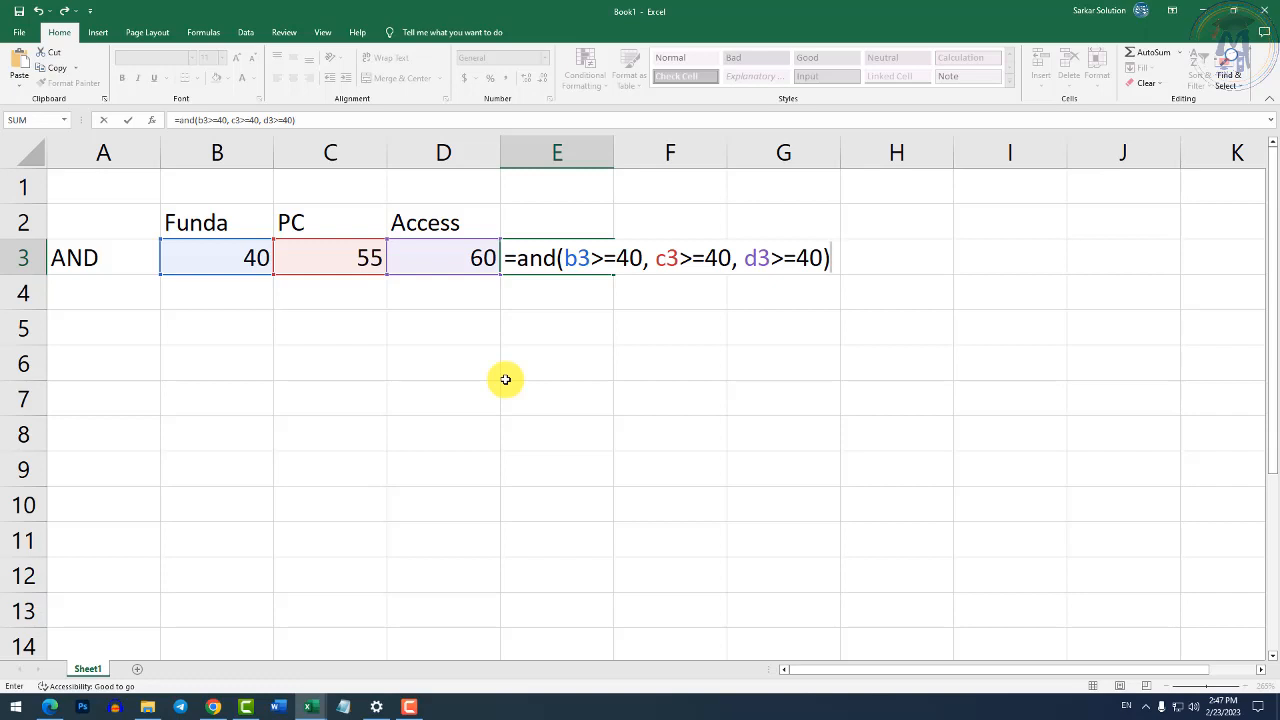
key(Return)
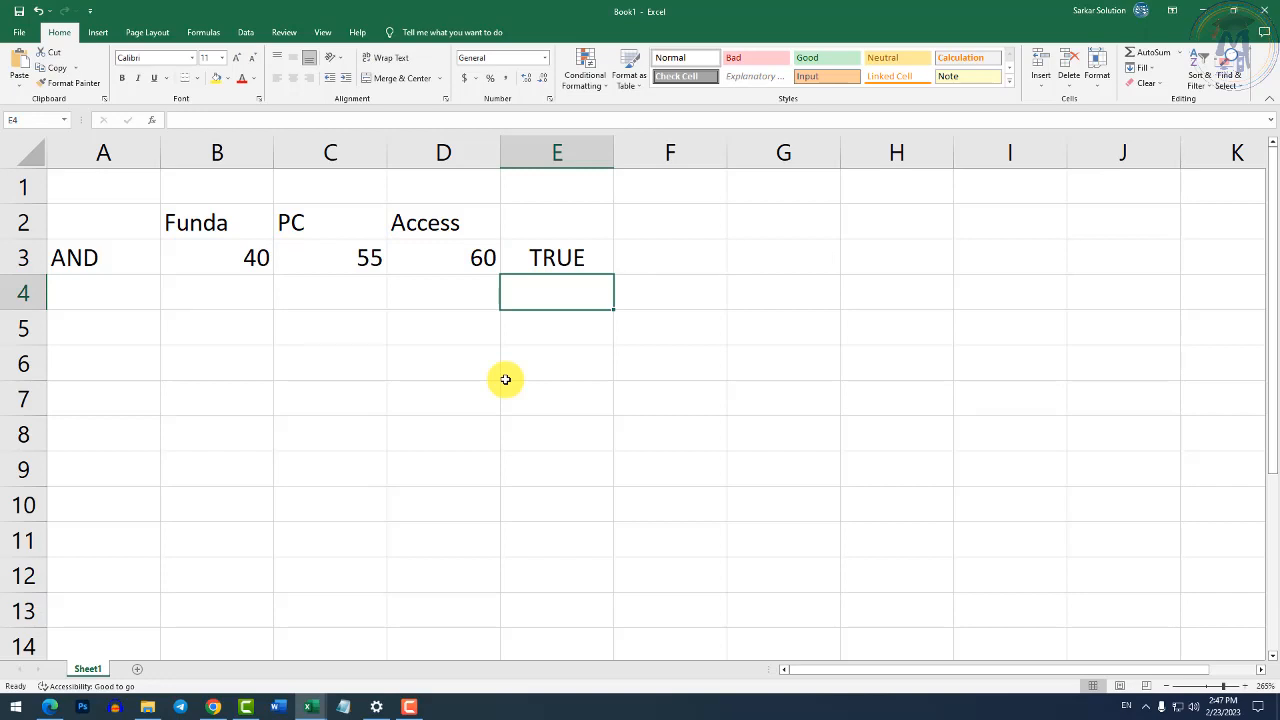
Set the Funda mark in B3 to 15 to test the AND formula with a failing score.
key(Up)
key(Left)
key(Left)
key(Left)
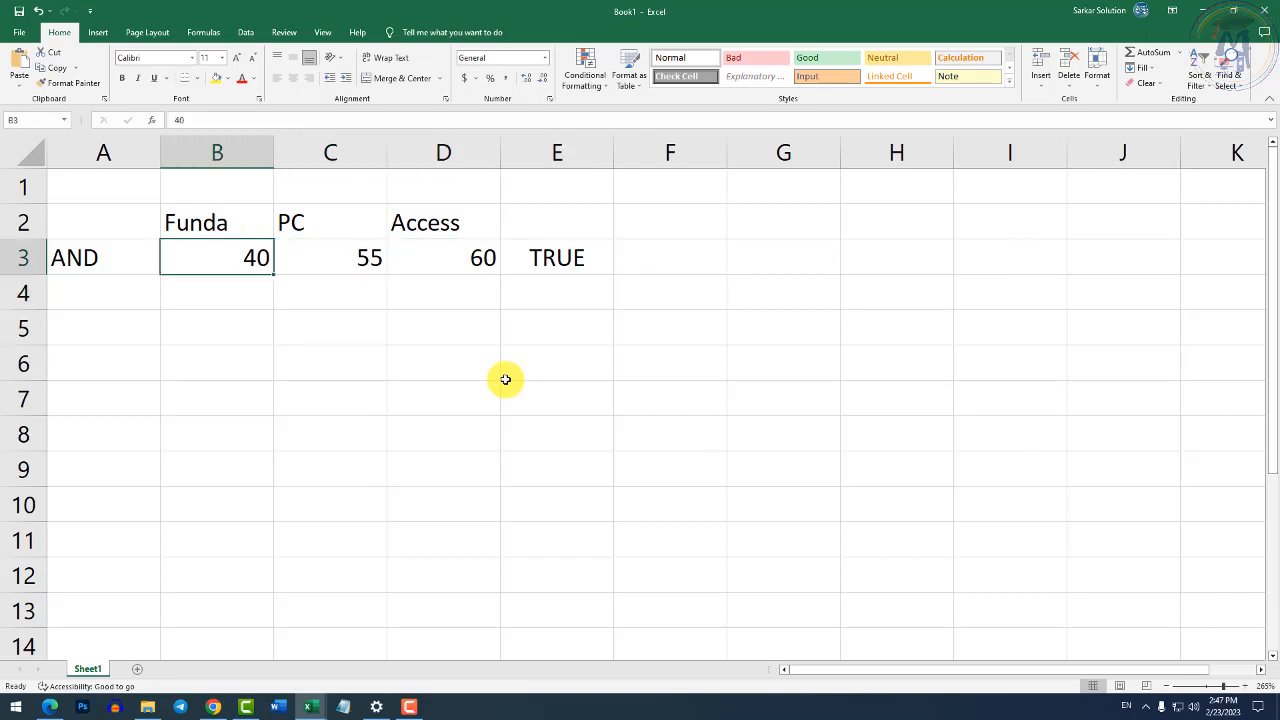
text(15)
key(Return)
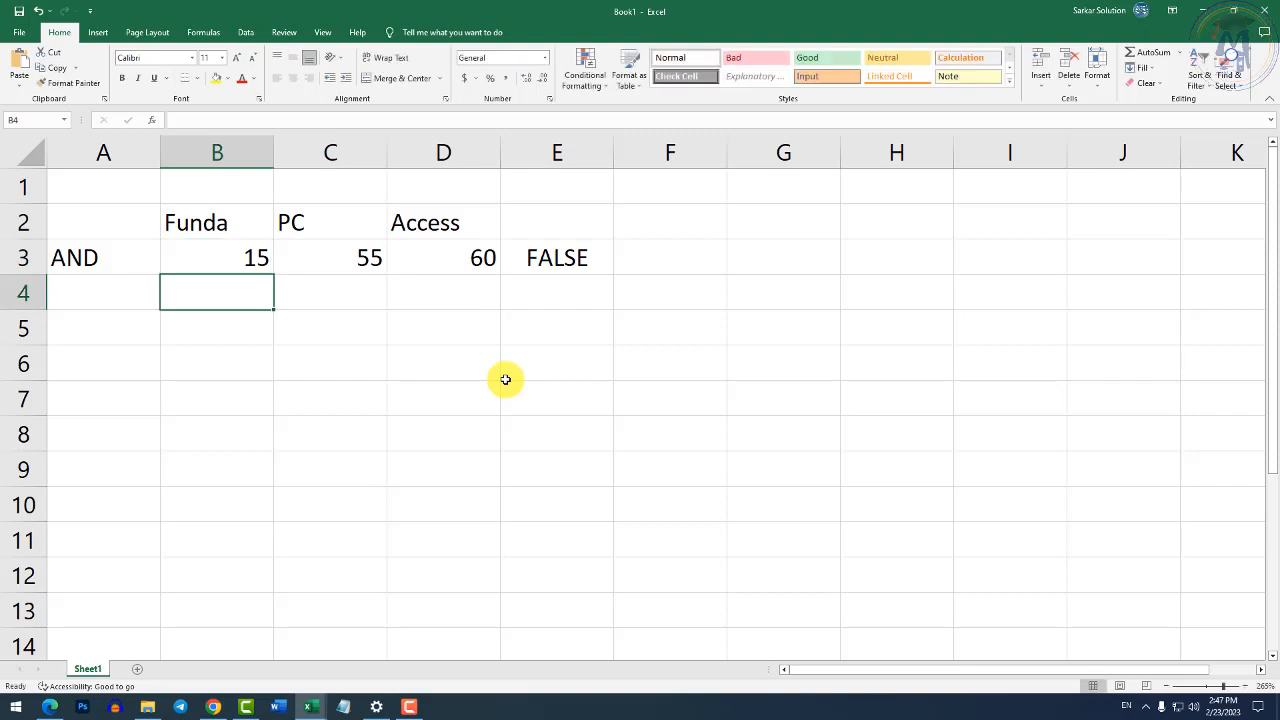
Set the Funda mark in B3 to 65.
key(Up)
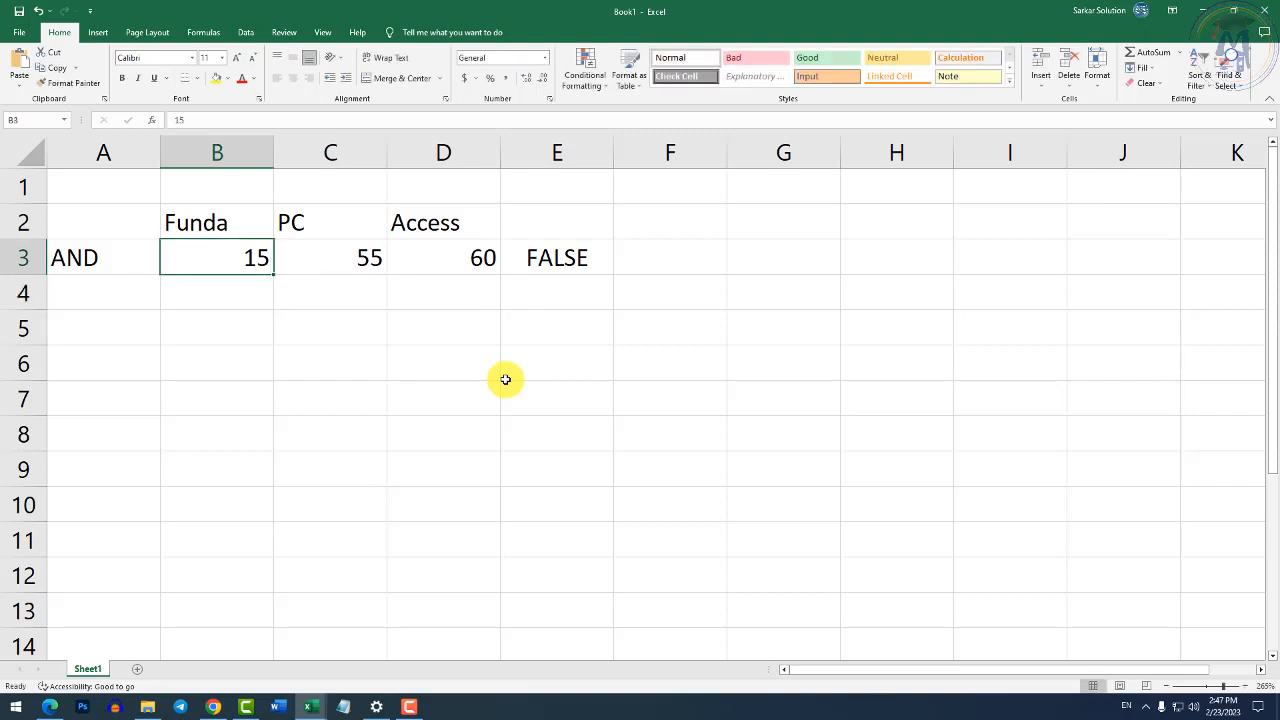
text(65)
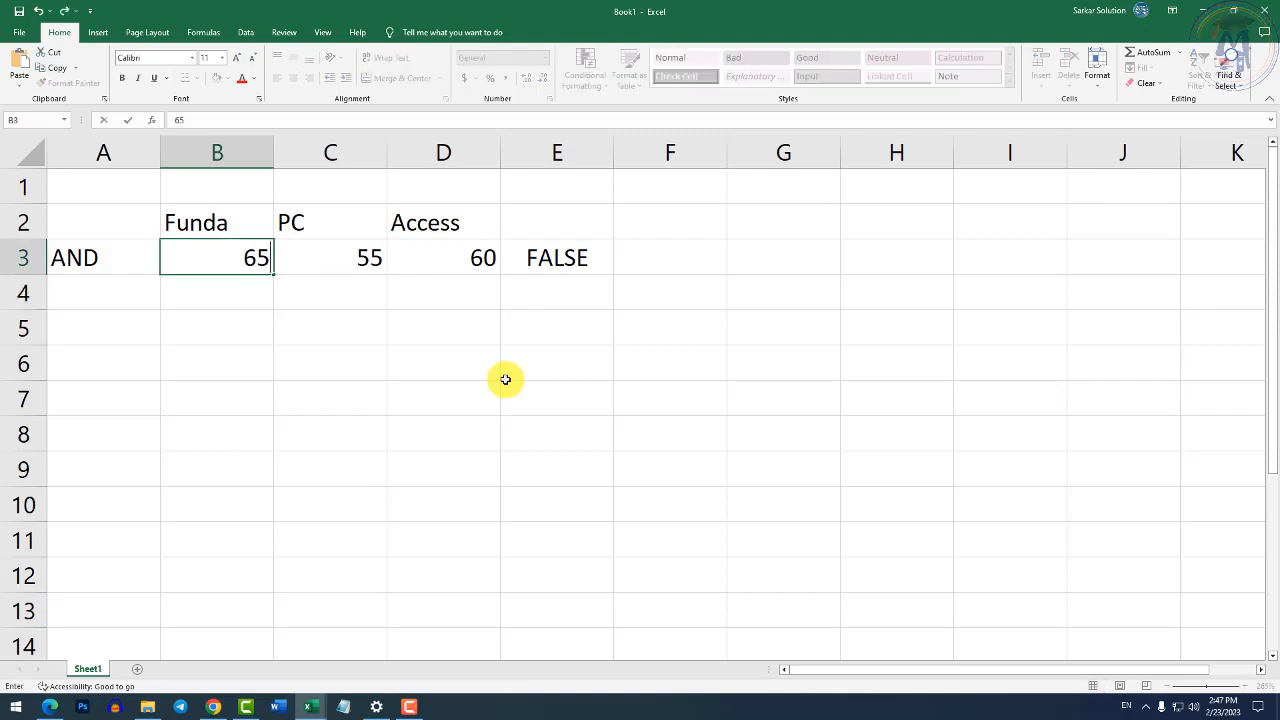
key(Return)
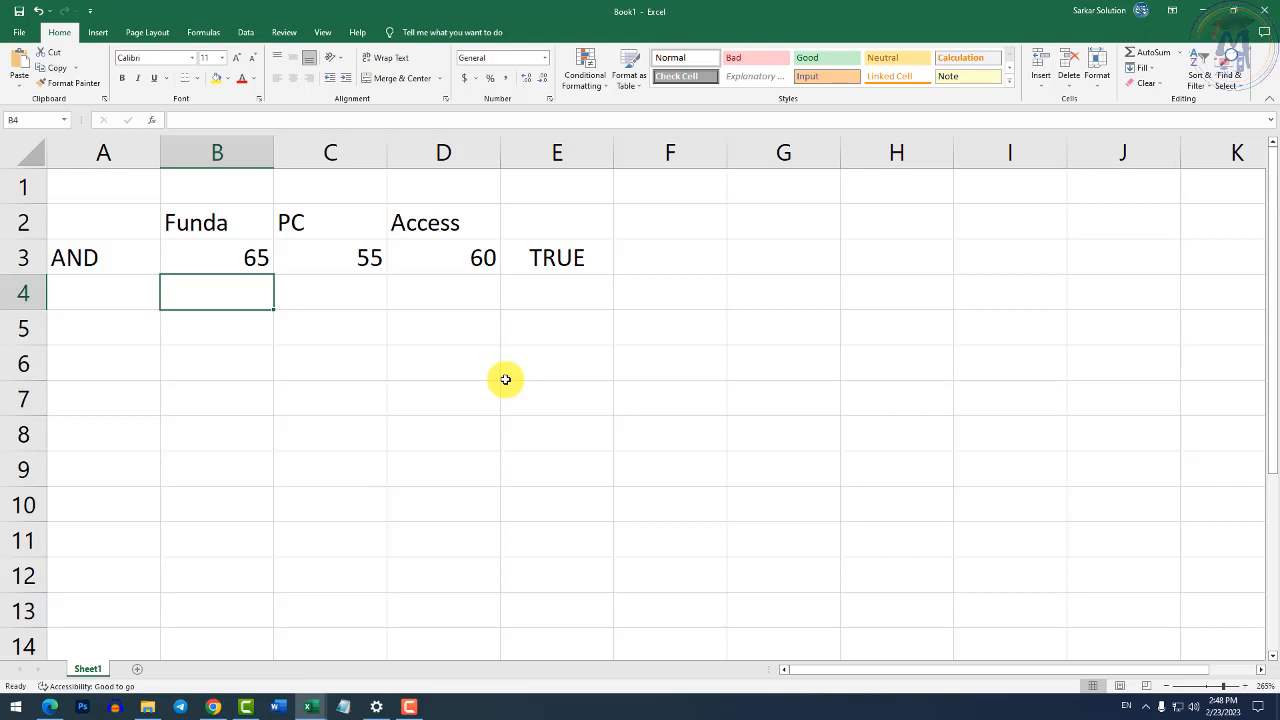
Enter the label OR in cell A4 below the AND label.
click(99, 286)
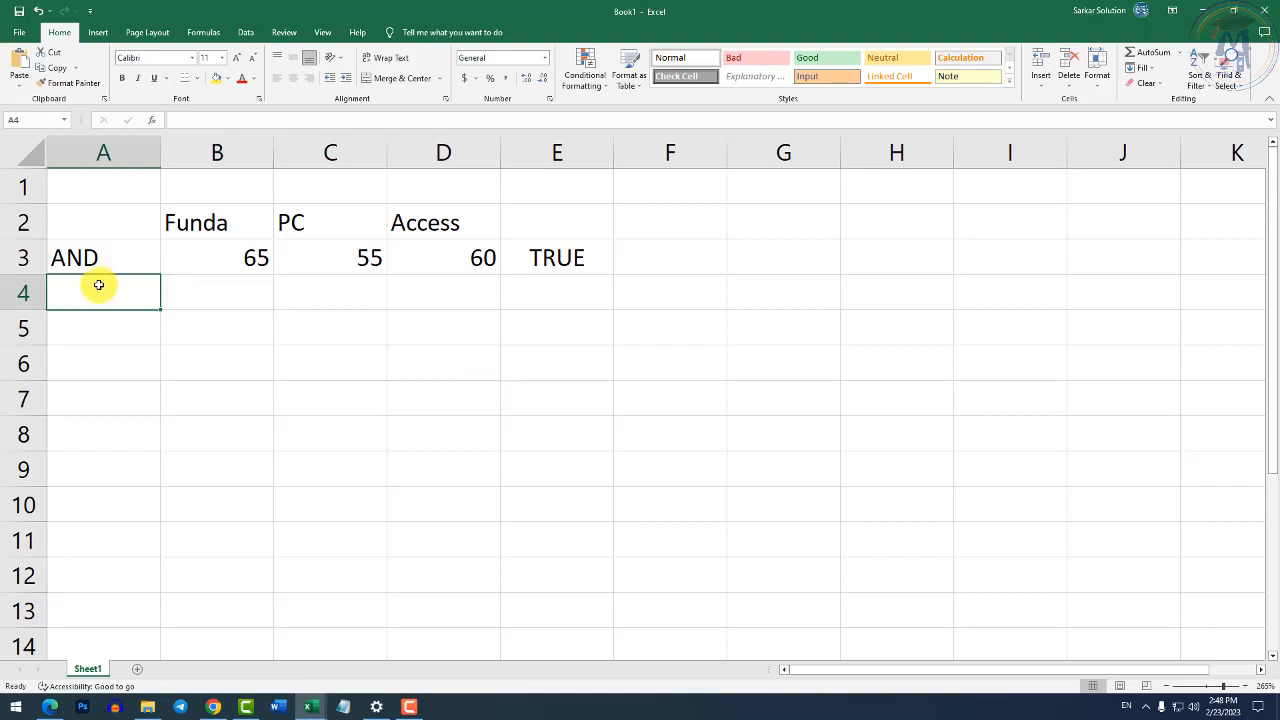
text(R)
key(BackSpace)
text(OR)
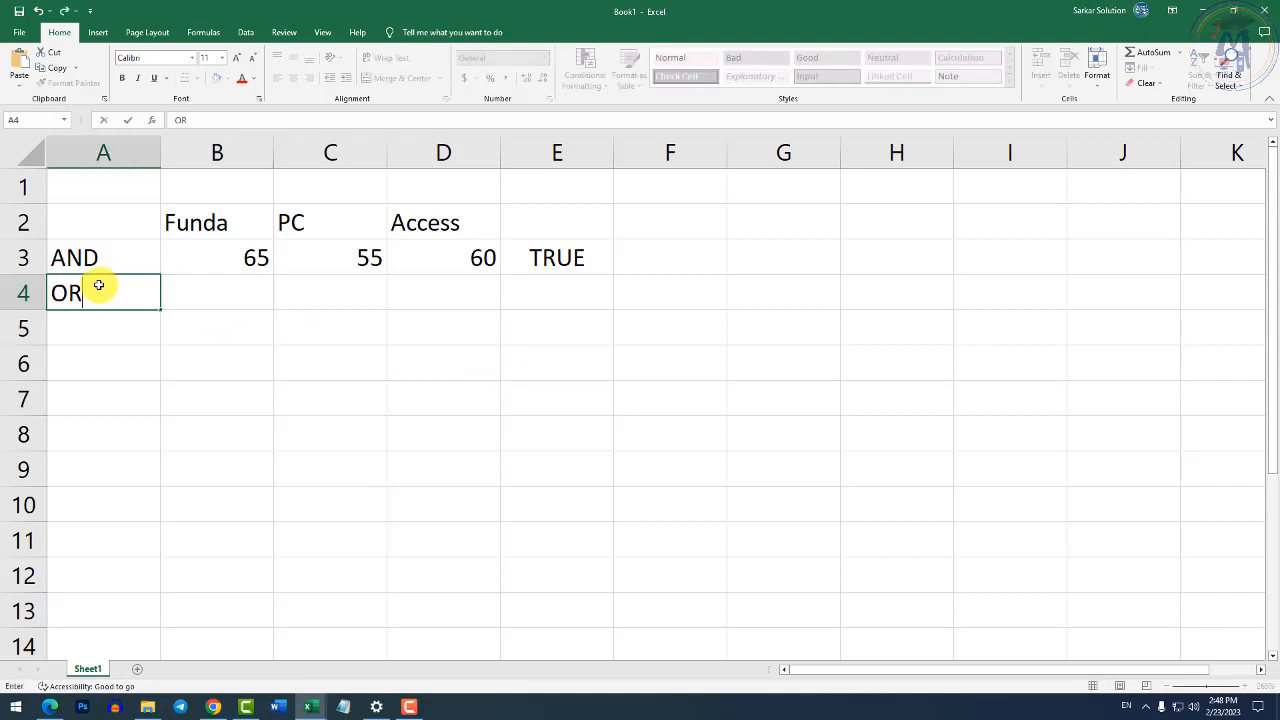
key(Tab)
key(Up)
key(Down)
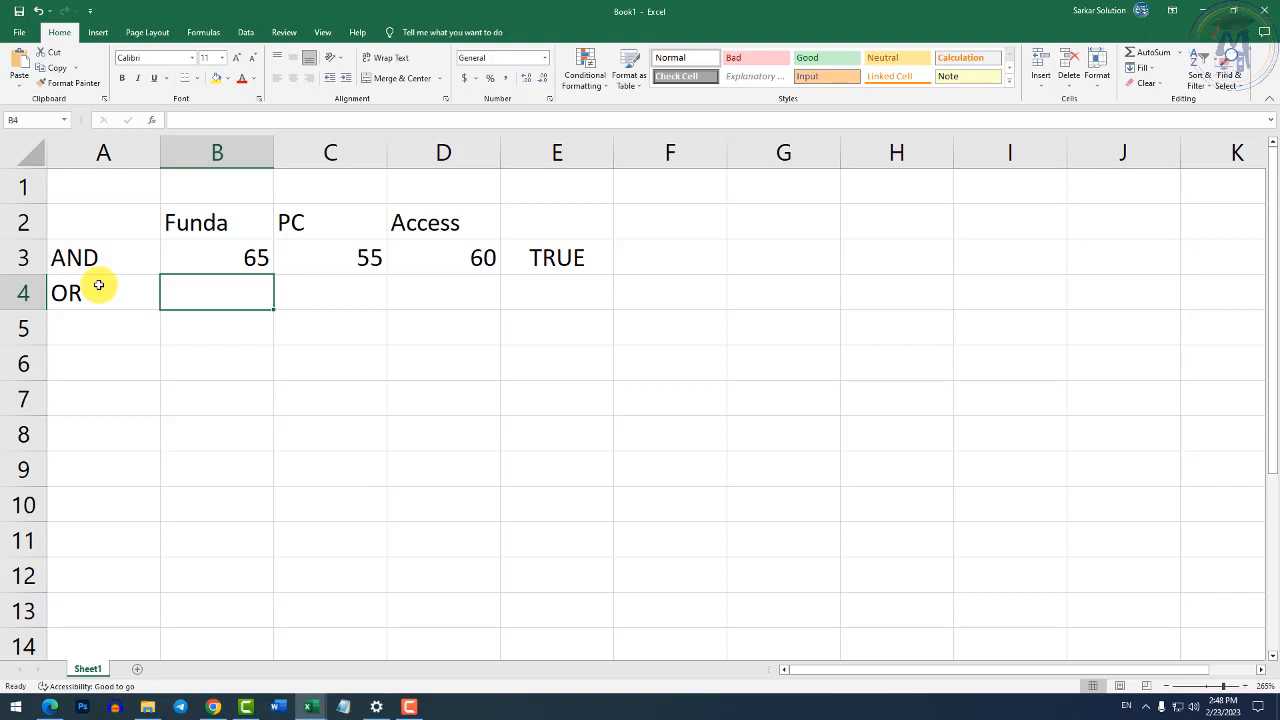
text(P)
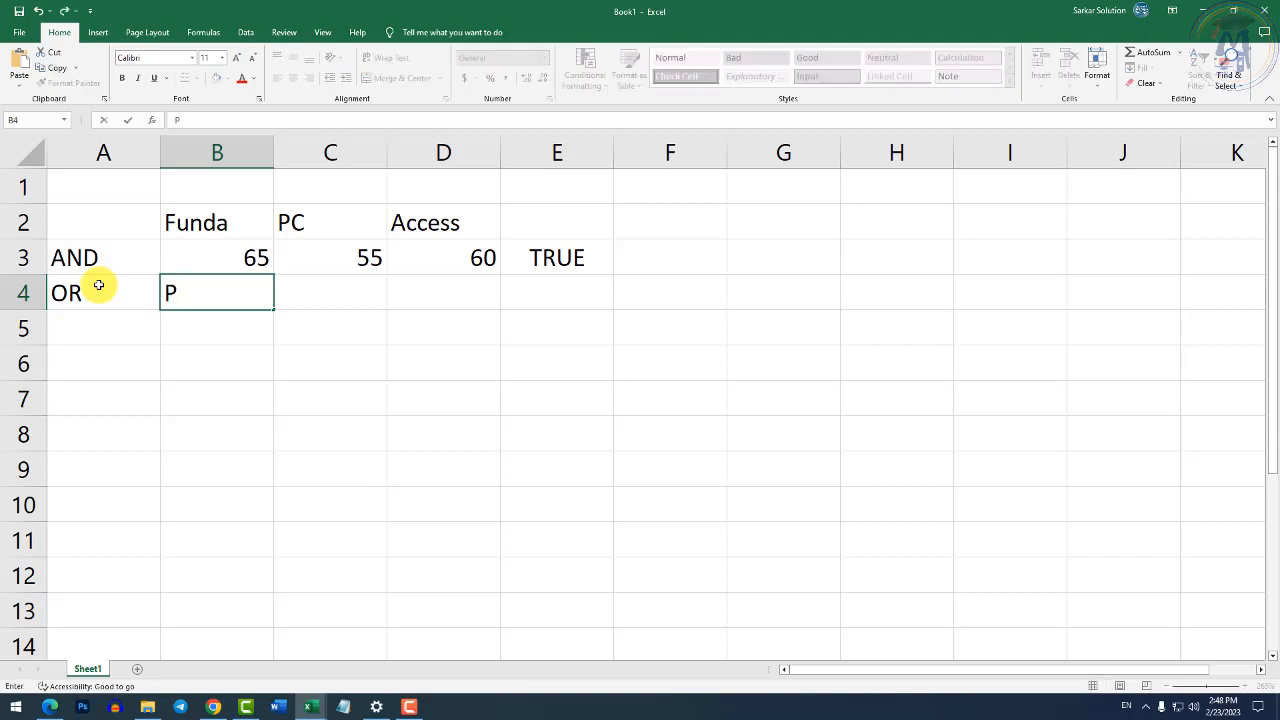
key(BackSpace)
key(Escape)
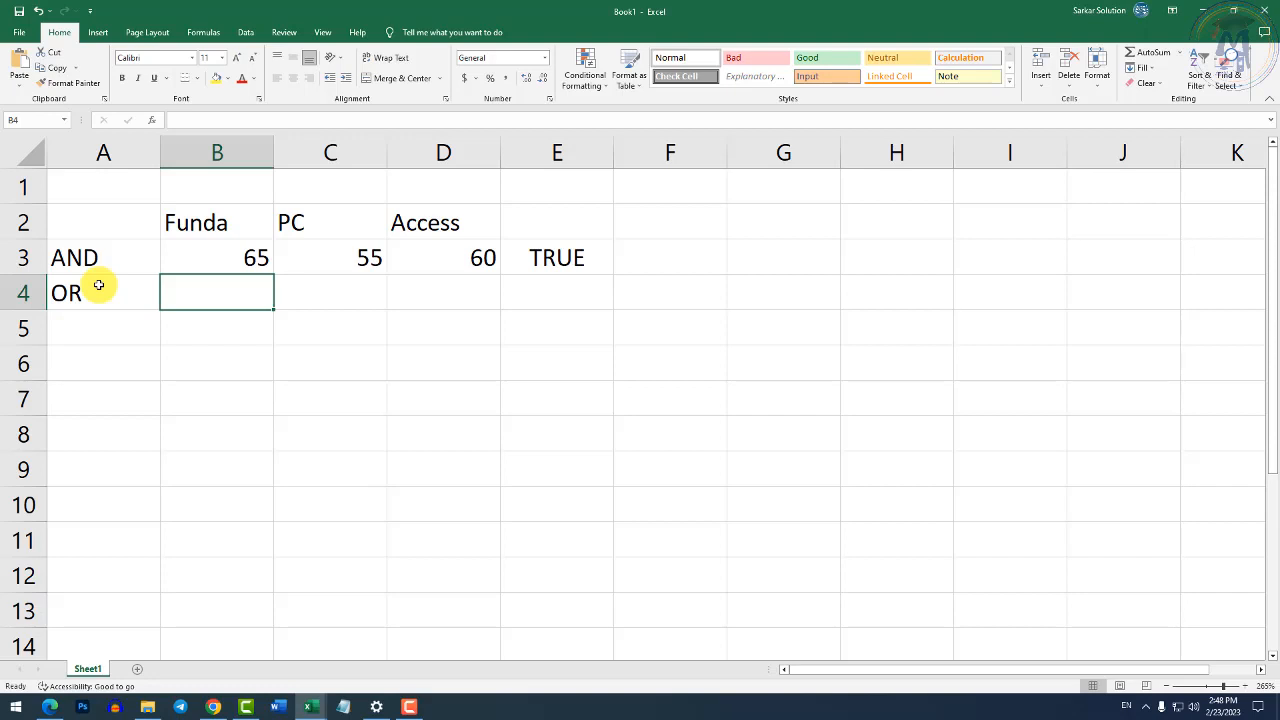
Enter the marks 65 in B4 and 40 in C4 for the OR row.
text(65)
key(Tab)
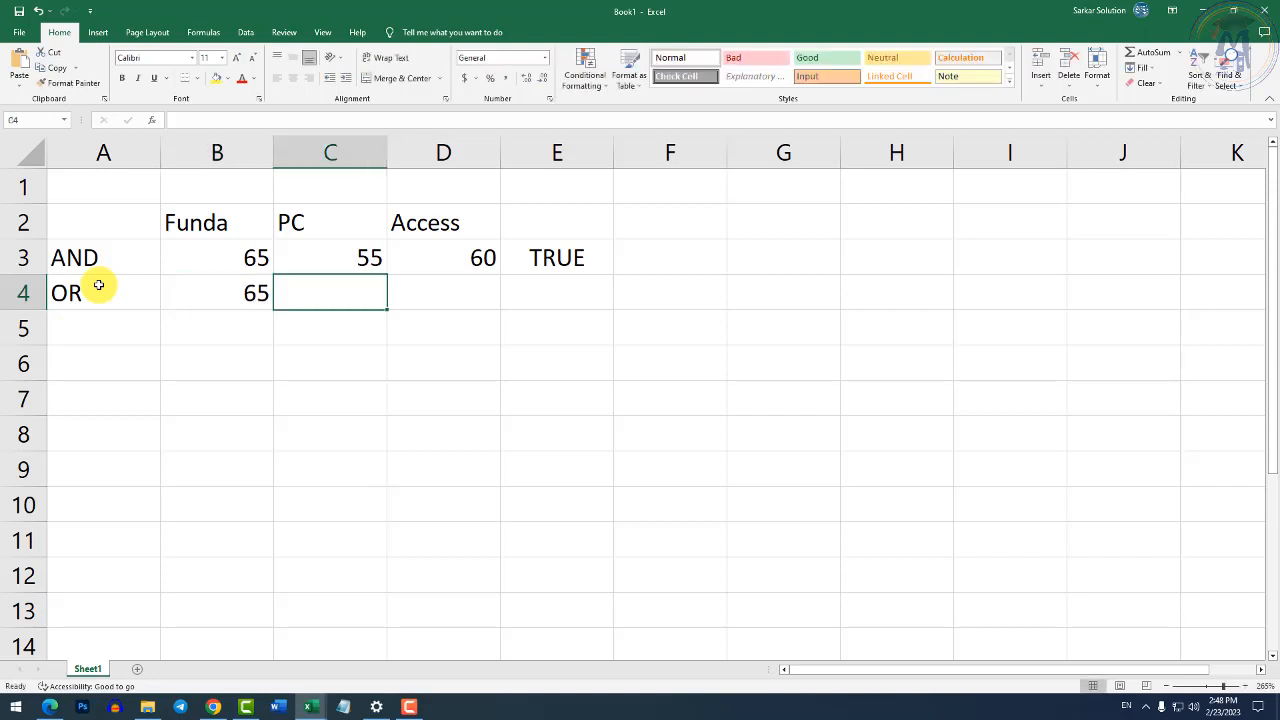
text(40)
key(Tab)
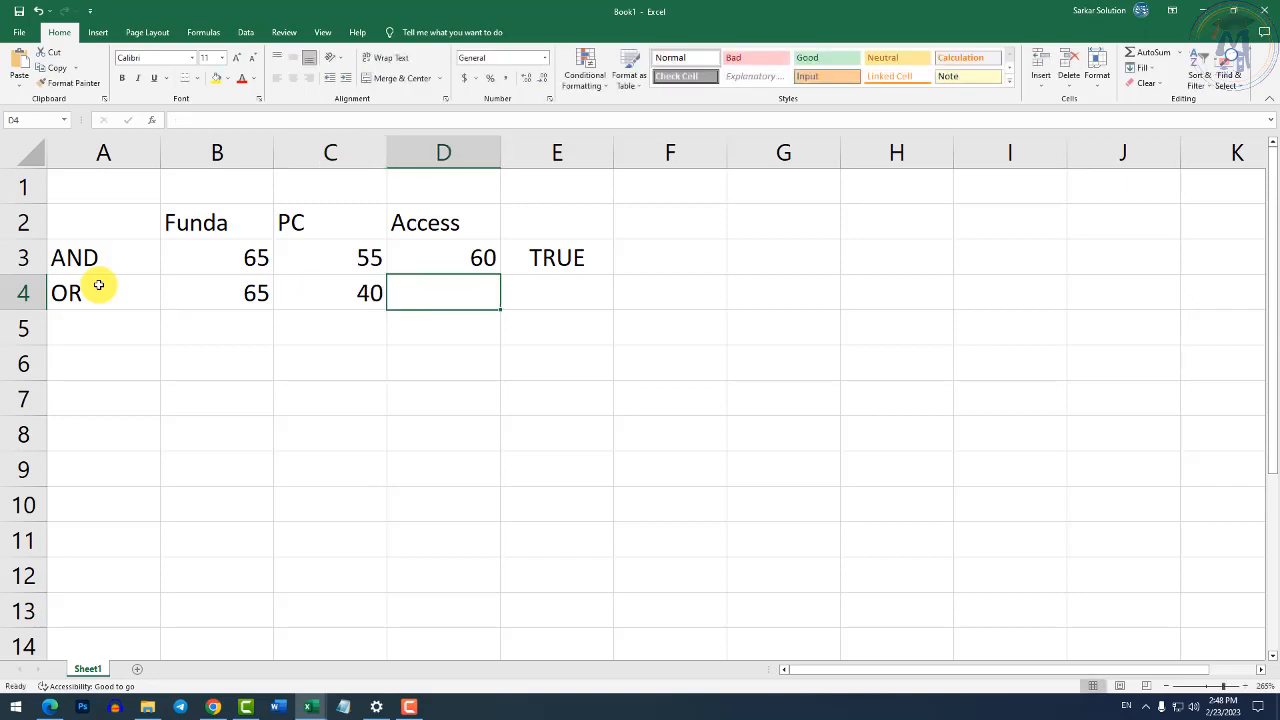
Enter the formula =OR(B4>=40, C4>=40) in E4 to evaluate the OR row's marks.
key(Tab)
text(=)
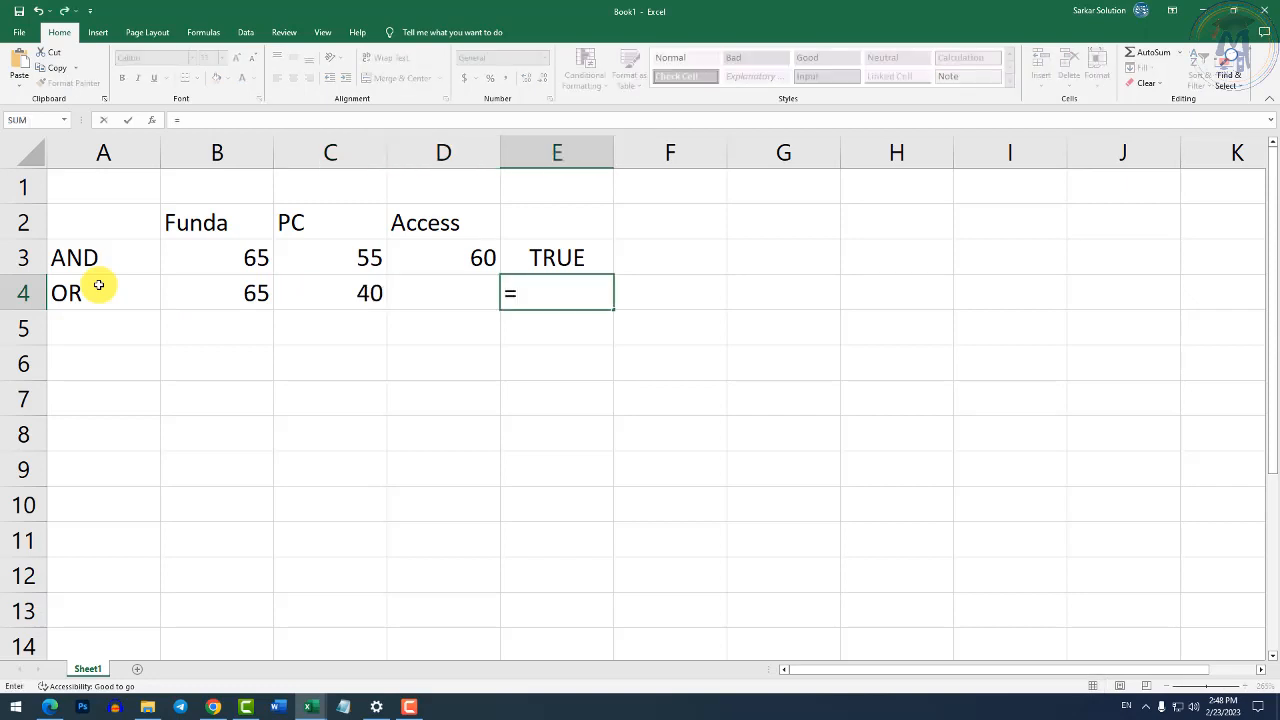
text(or()
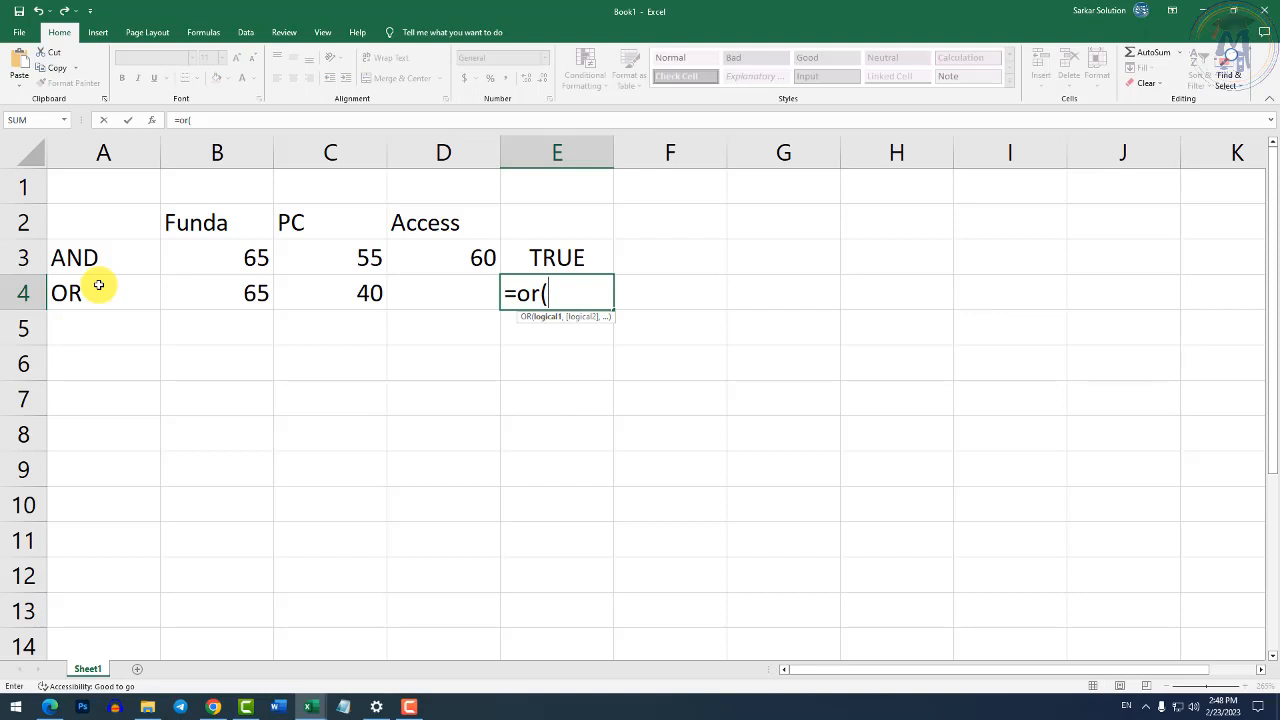
text(b4>=)
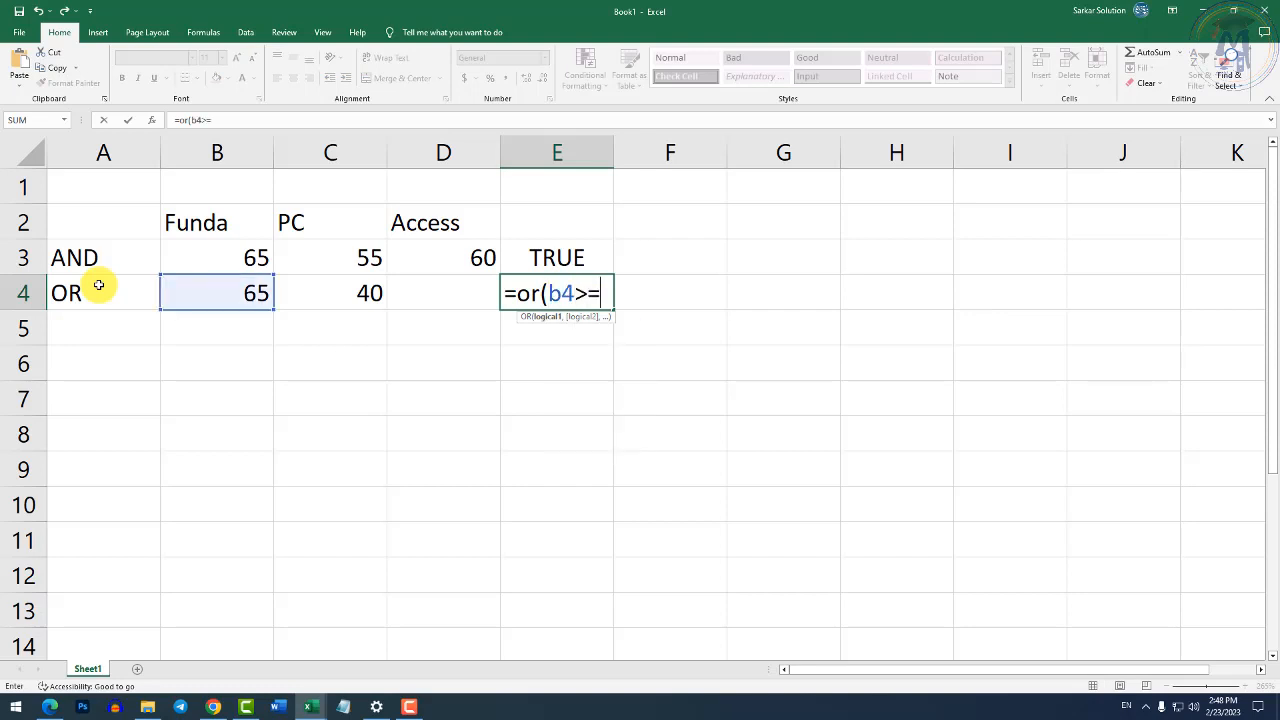
text(40, c)
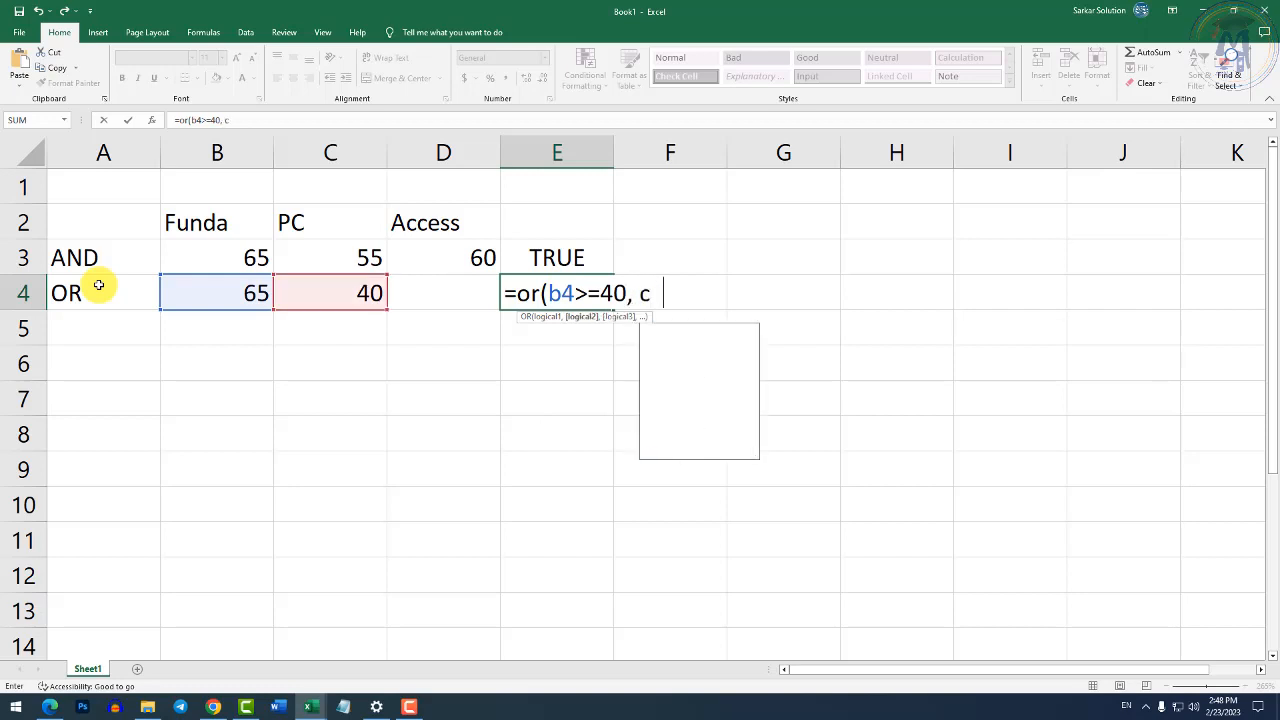
text(4>=40)
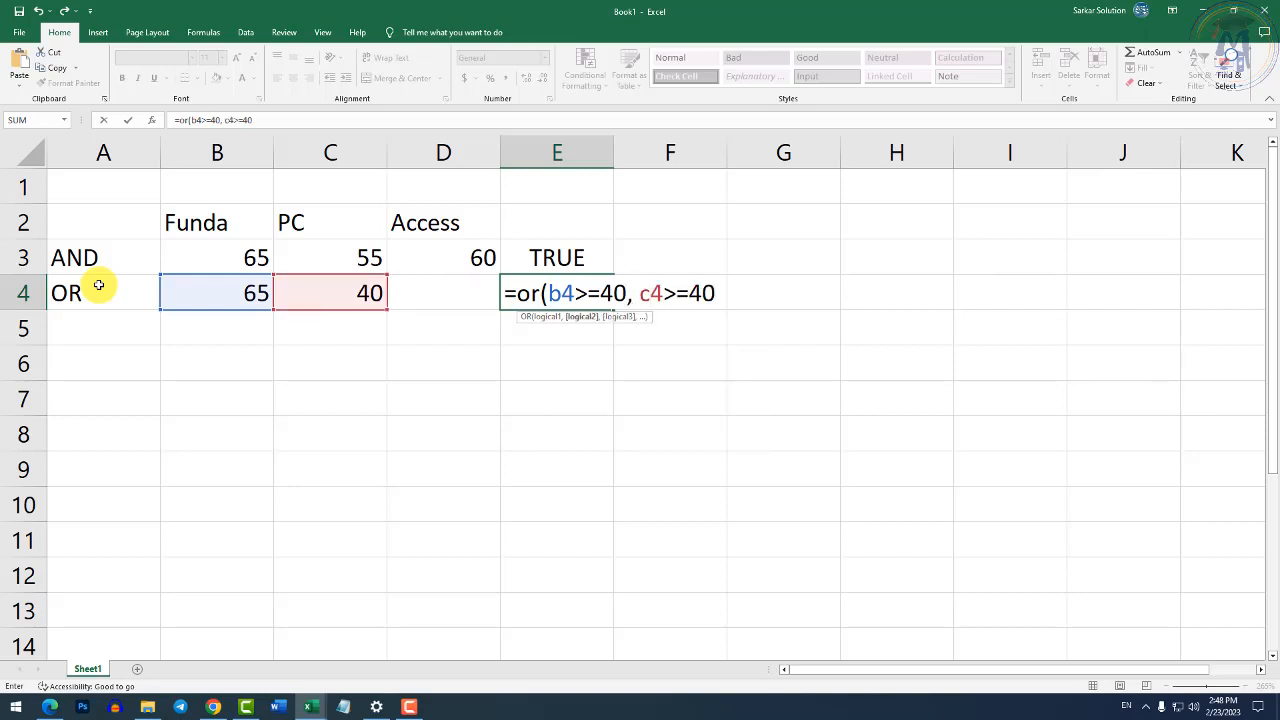
text())
key(Return)
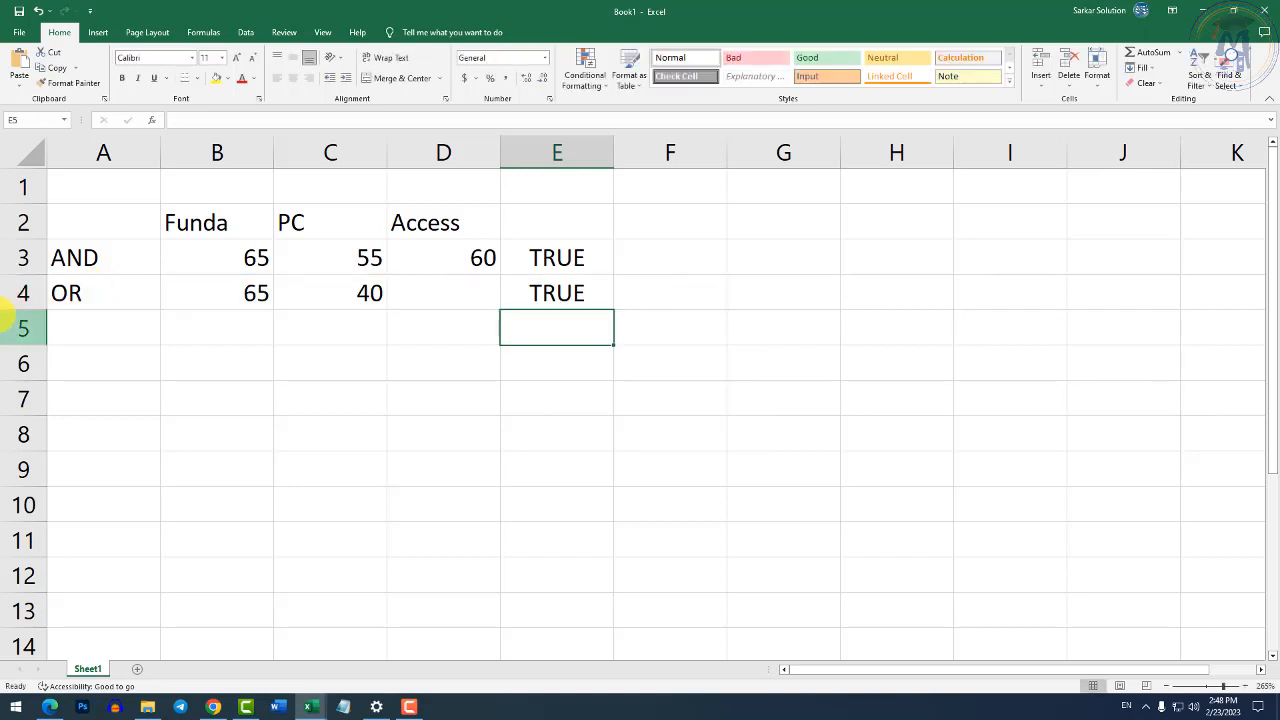
Set the OR row's marks in C4 and B4 to 10 each to test the OR formula with failing scores.
click(309, 298)
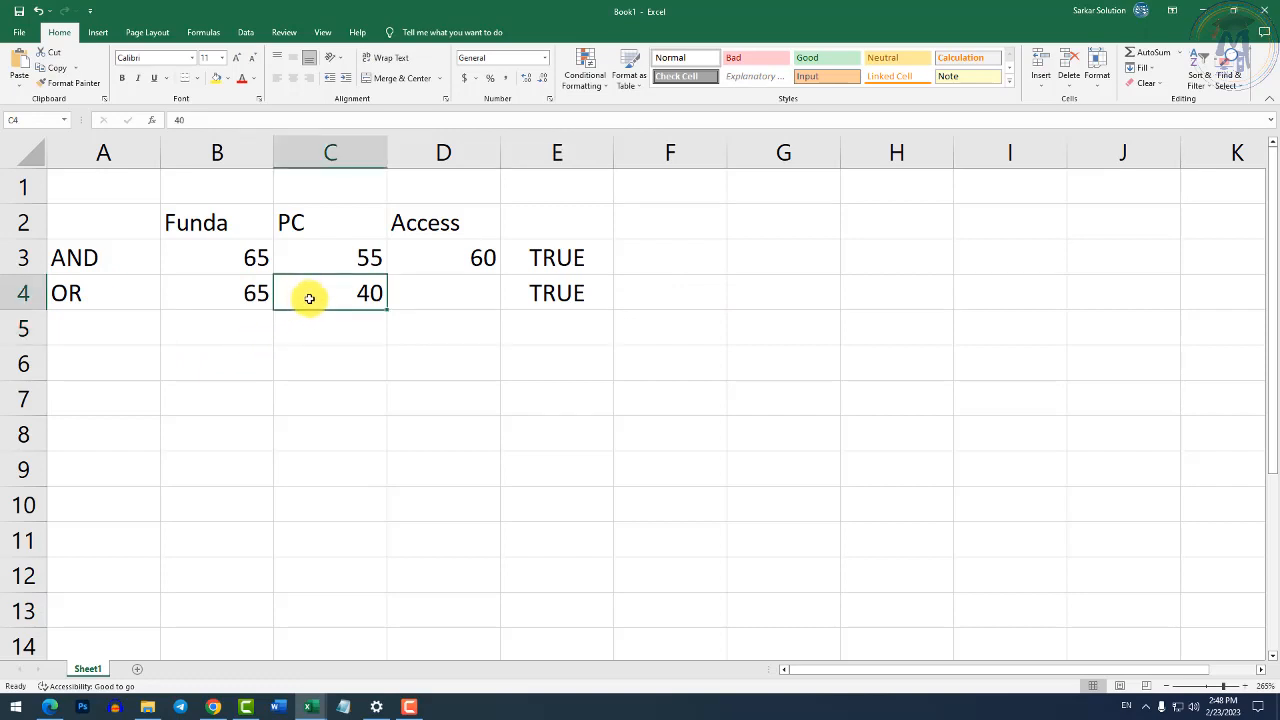
text(10)
key(Return)
click(309, 298)
key(Left)
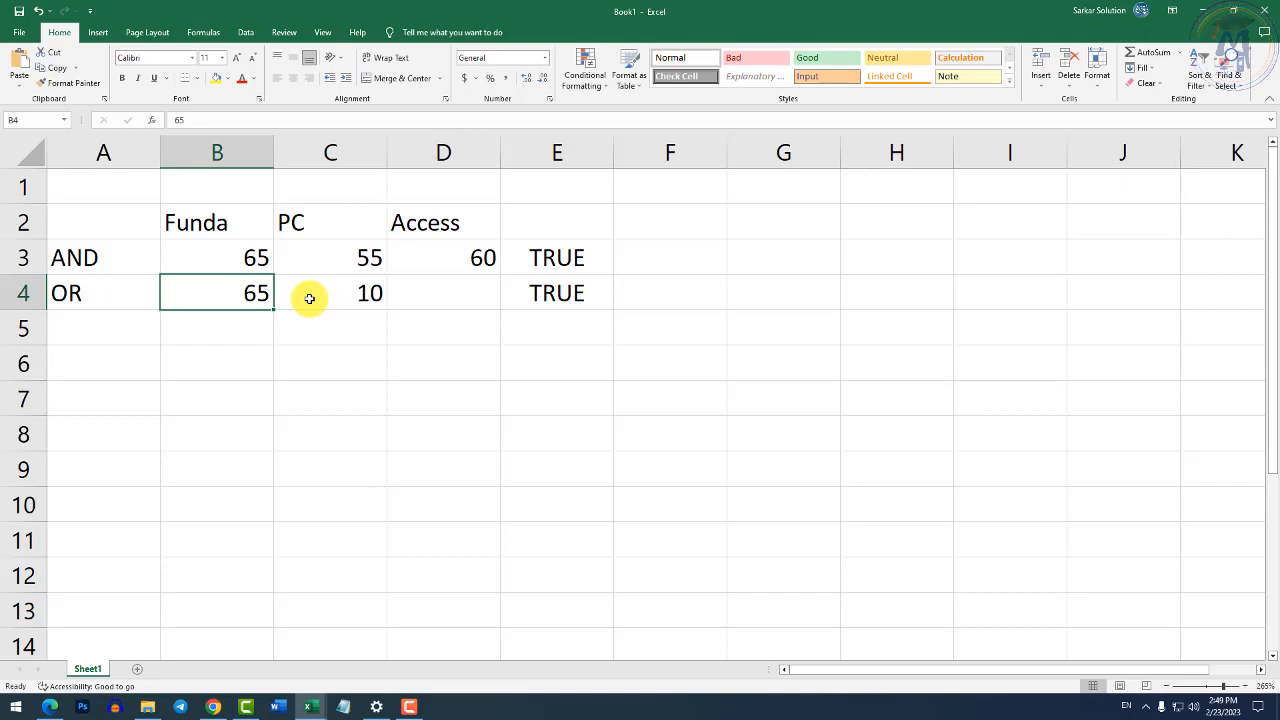
text(10)
key(Return)
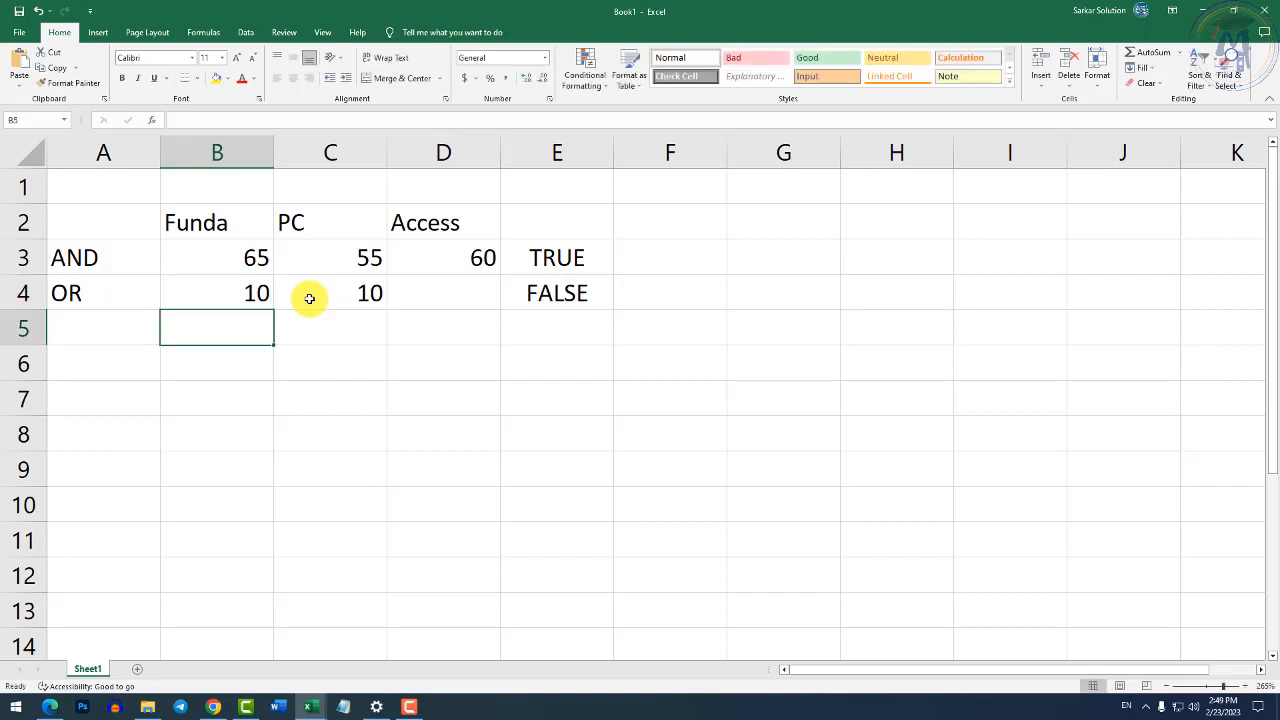
Set the OR row's marks to 50 in B4 and 40 in C4.
key(Right)
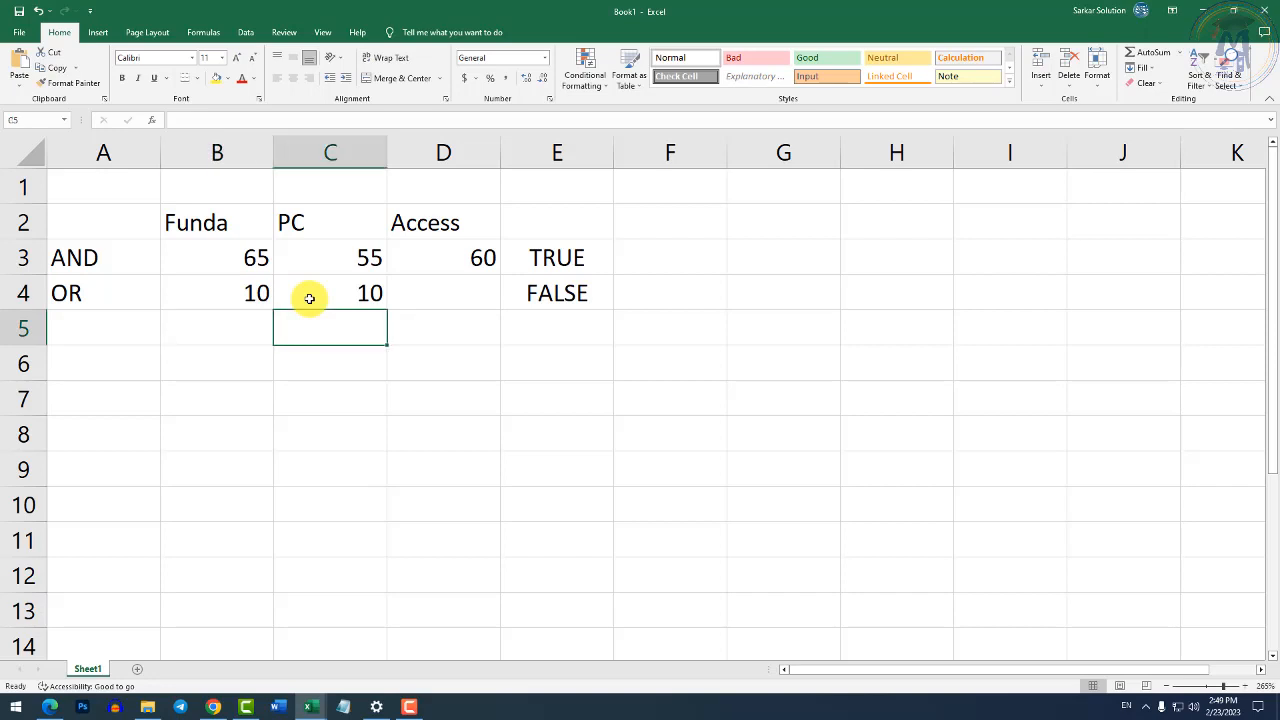
key(Up)
key(Left)
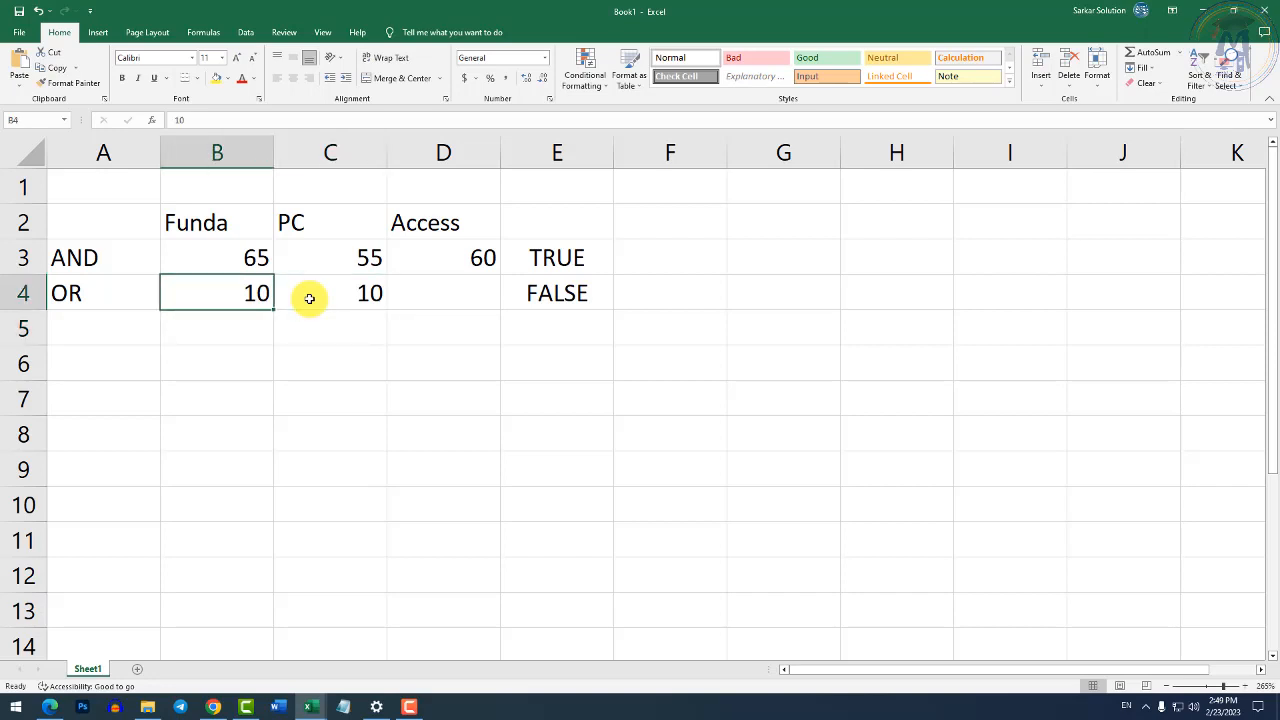
text(50)
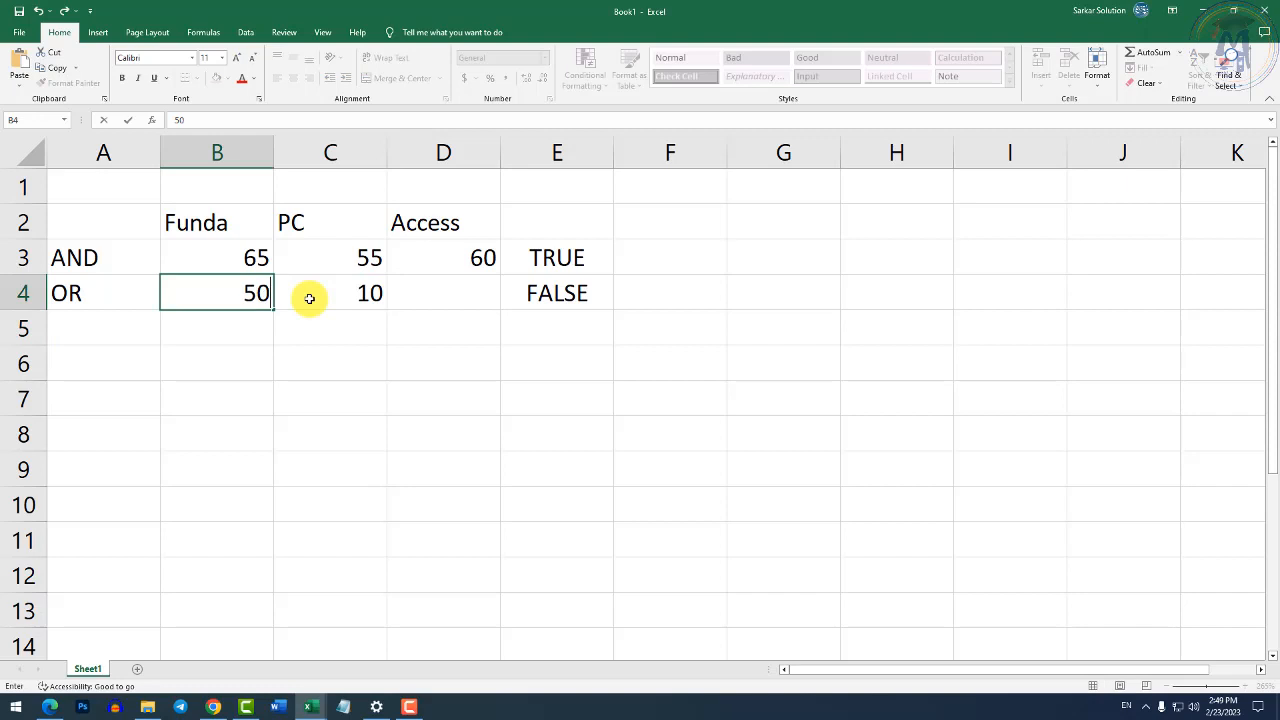
key(Right)
text(40)
key(Return)
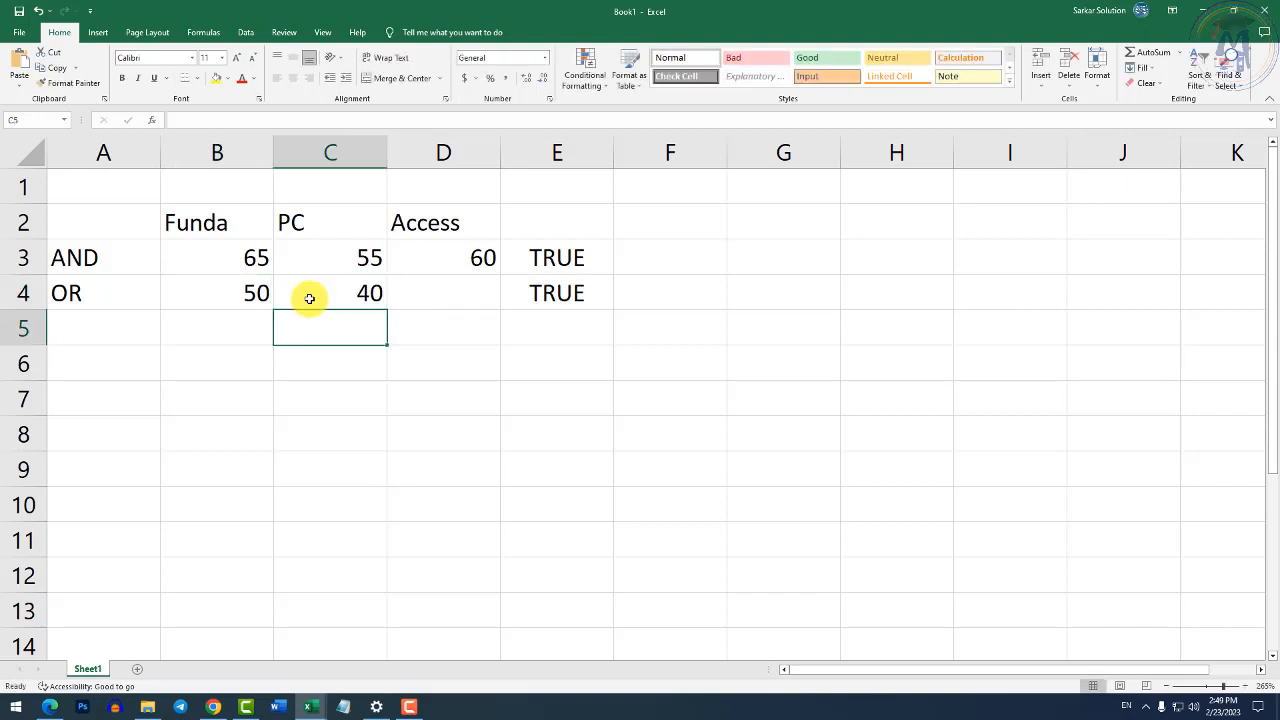
Enter the label NOT in A6 and the value 18 in B6, leaving row 5 blank.
key(Up)
key(Left)
key(Left)
key(Up)
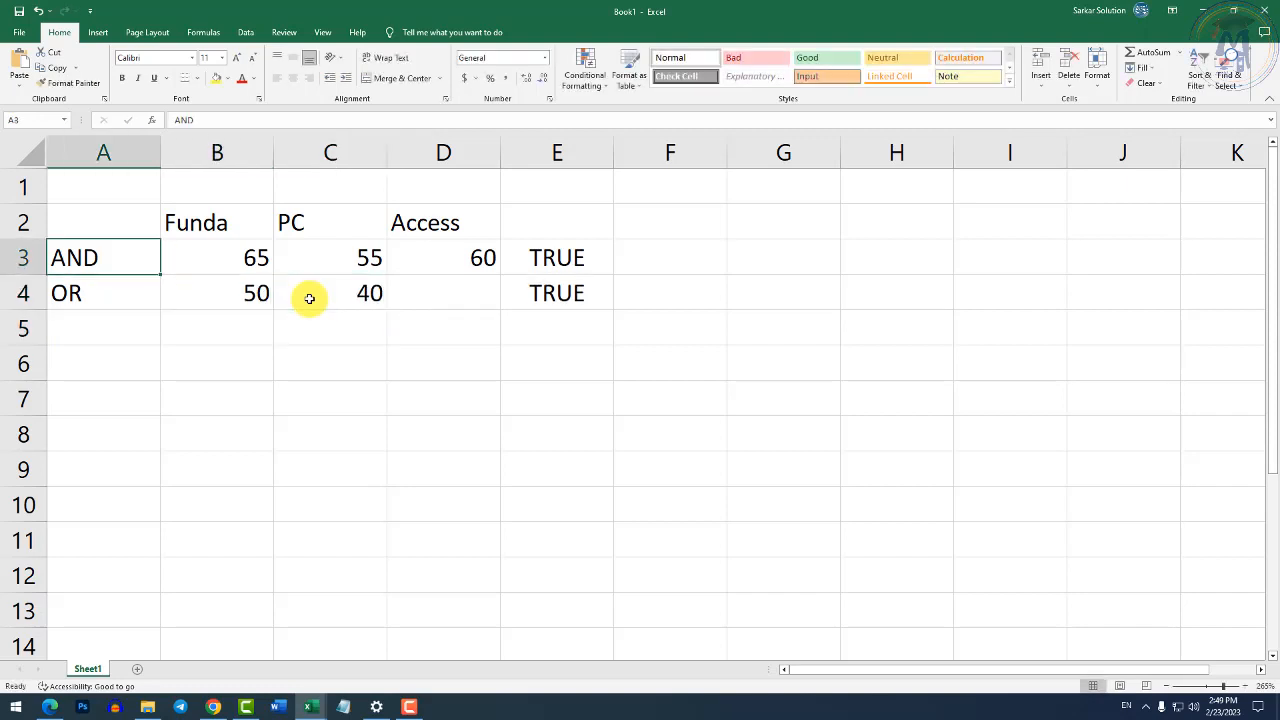
key(Down)
key(Down)
key(Down)
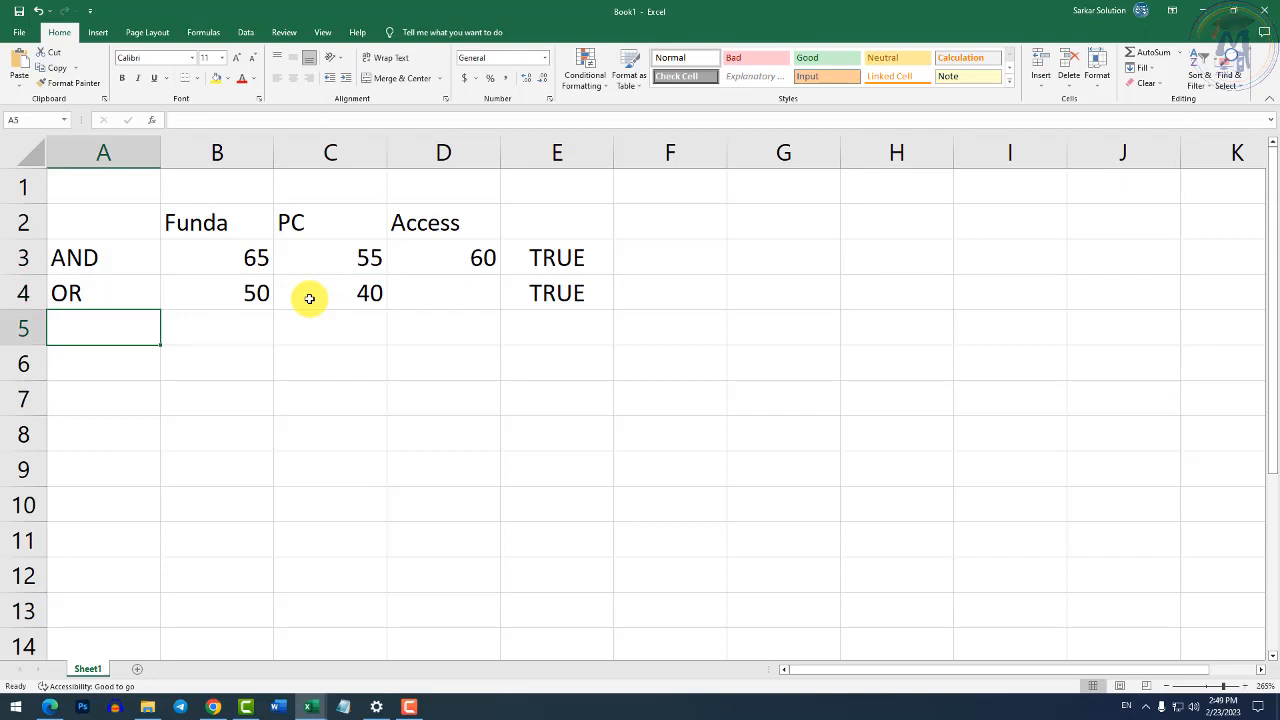
key(Up)
key(Down)
text(NOT)
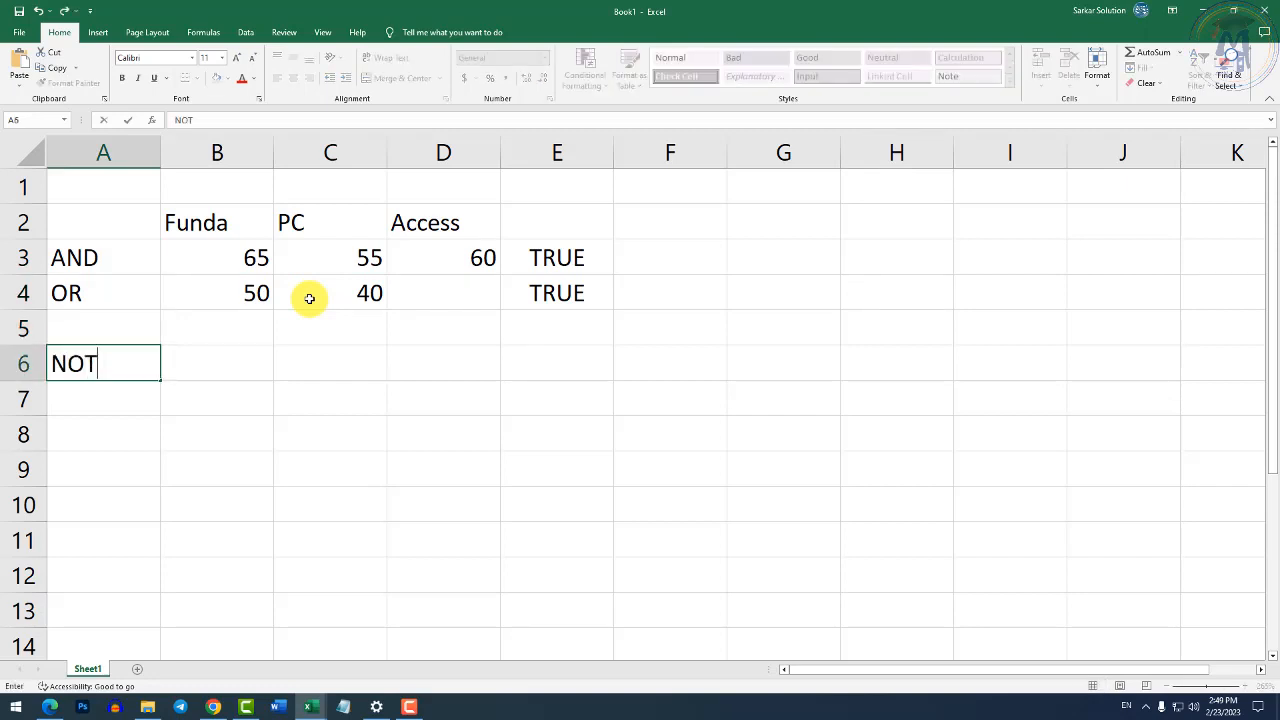
key(Tab)
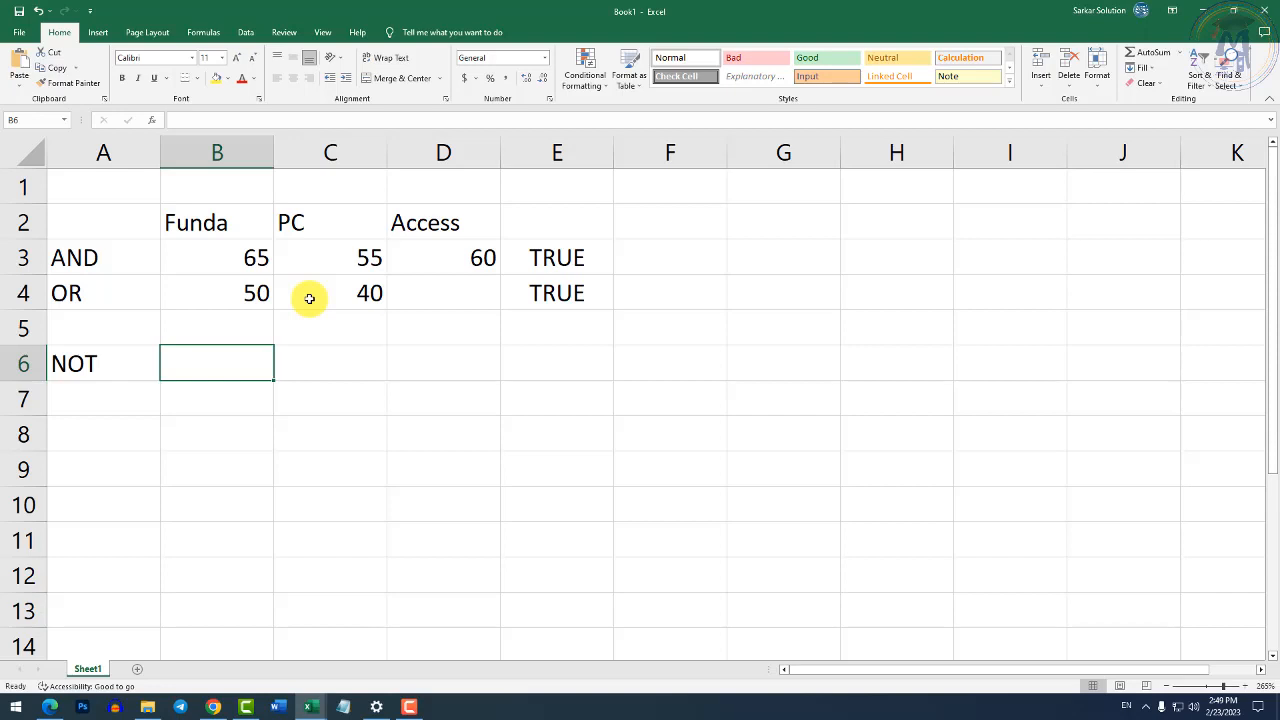
text(18)
key(Tab)
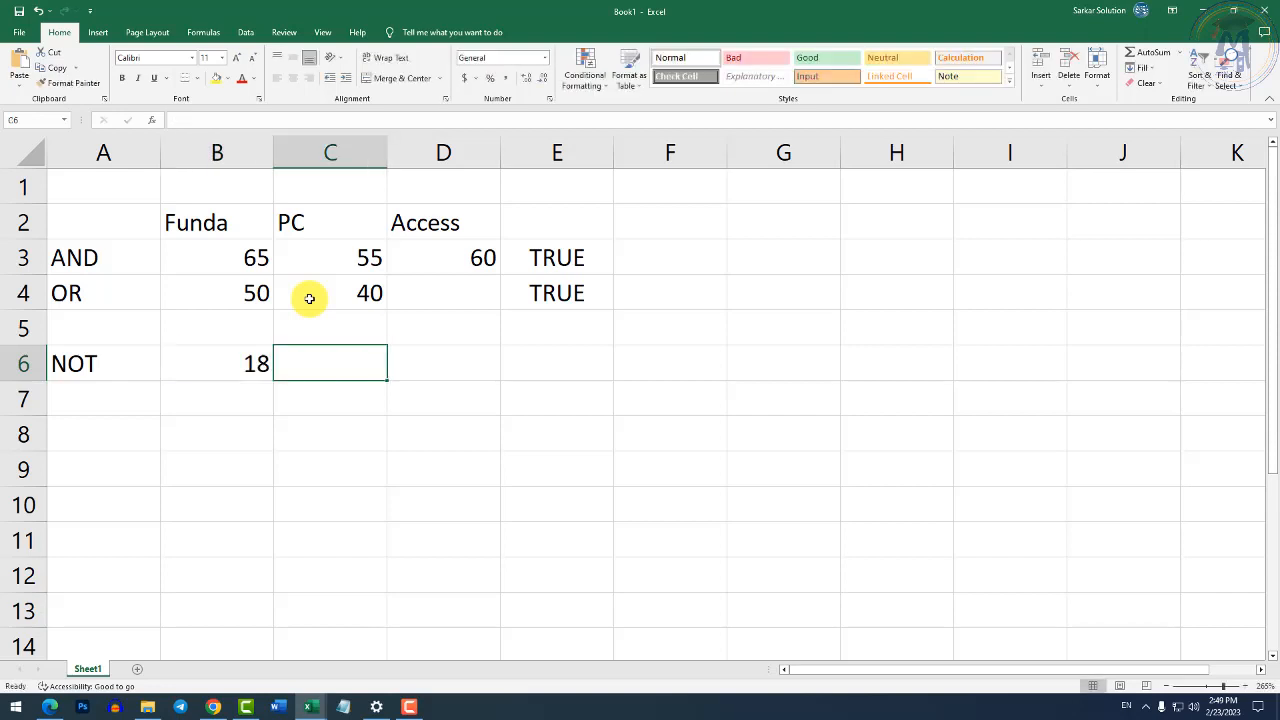
Enter the formula =NOT(B6>=18) in C6.
text(=not()
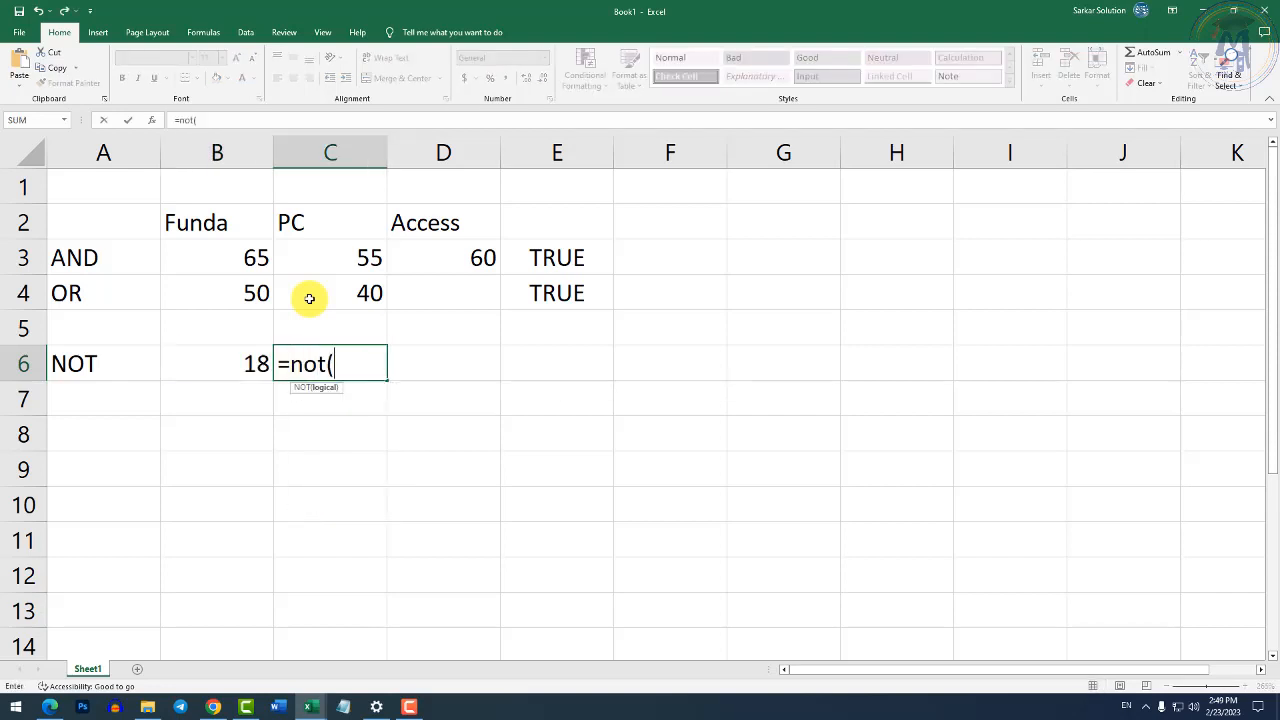
key(Left)
text(>)
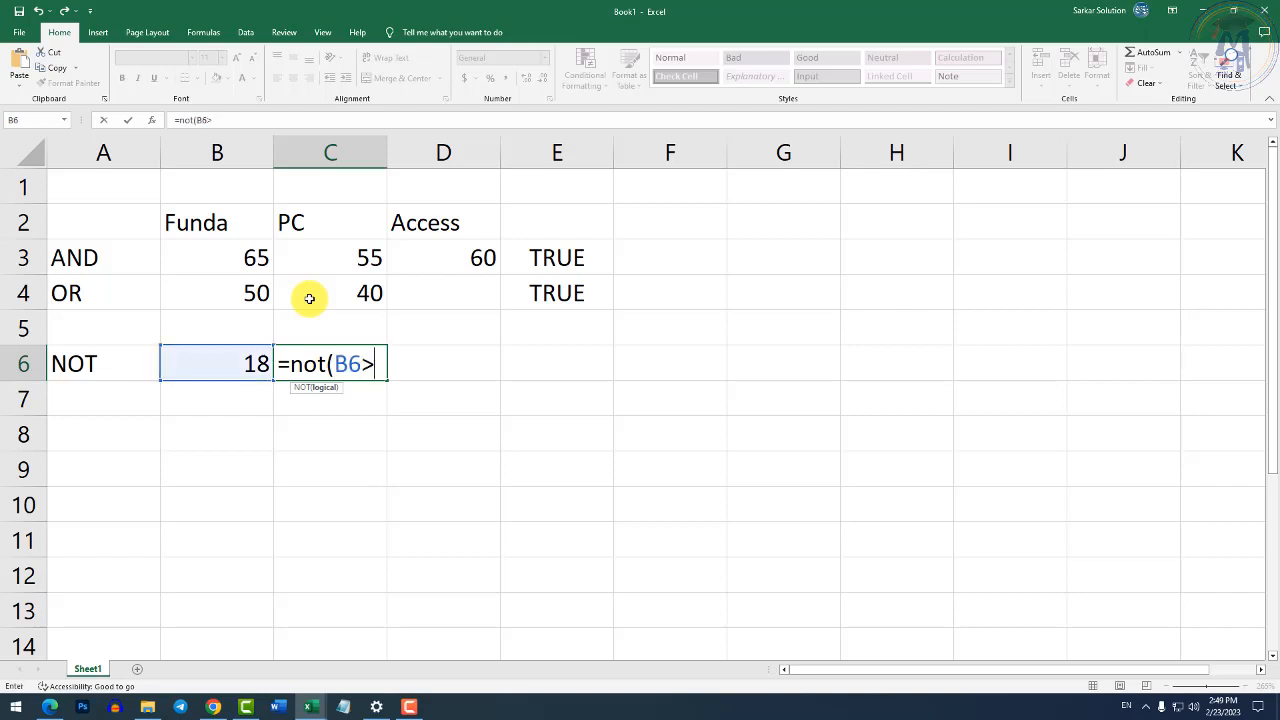
text(=18))
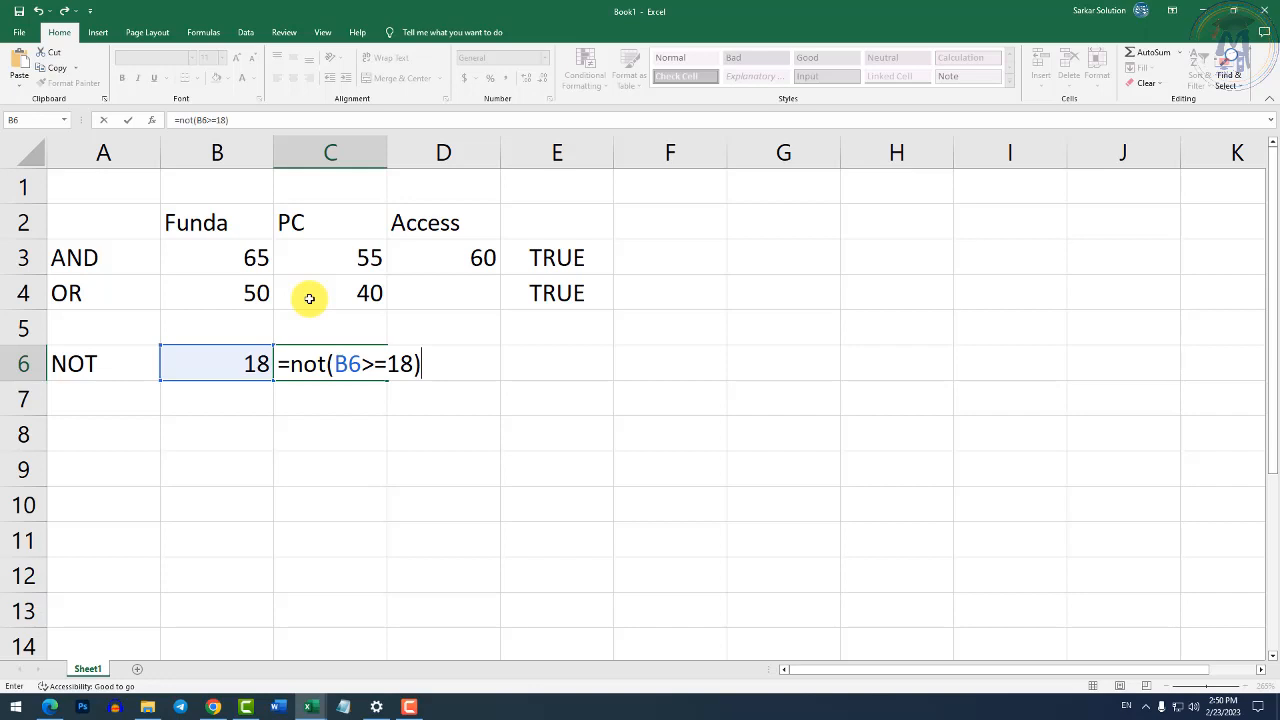
key(Return)
key(Up)
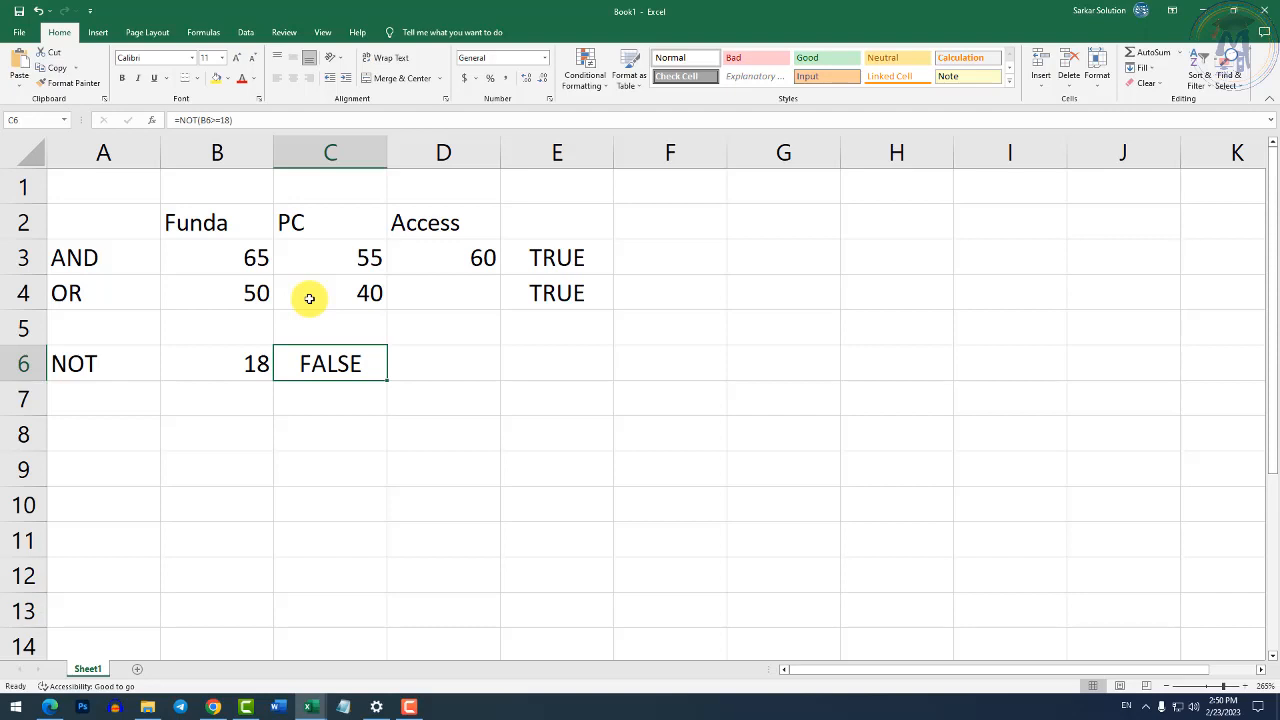
Set the NOT row's value in B6 to 14 to test the formula with a lower number.
key(Left)
text(14)
key(Return)
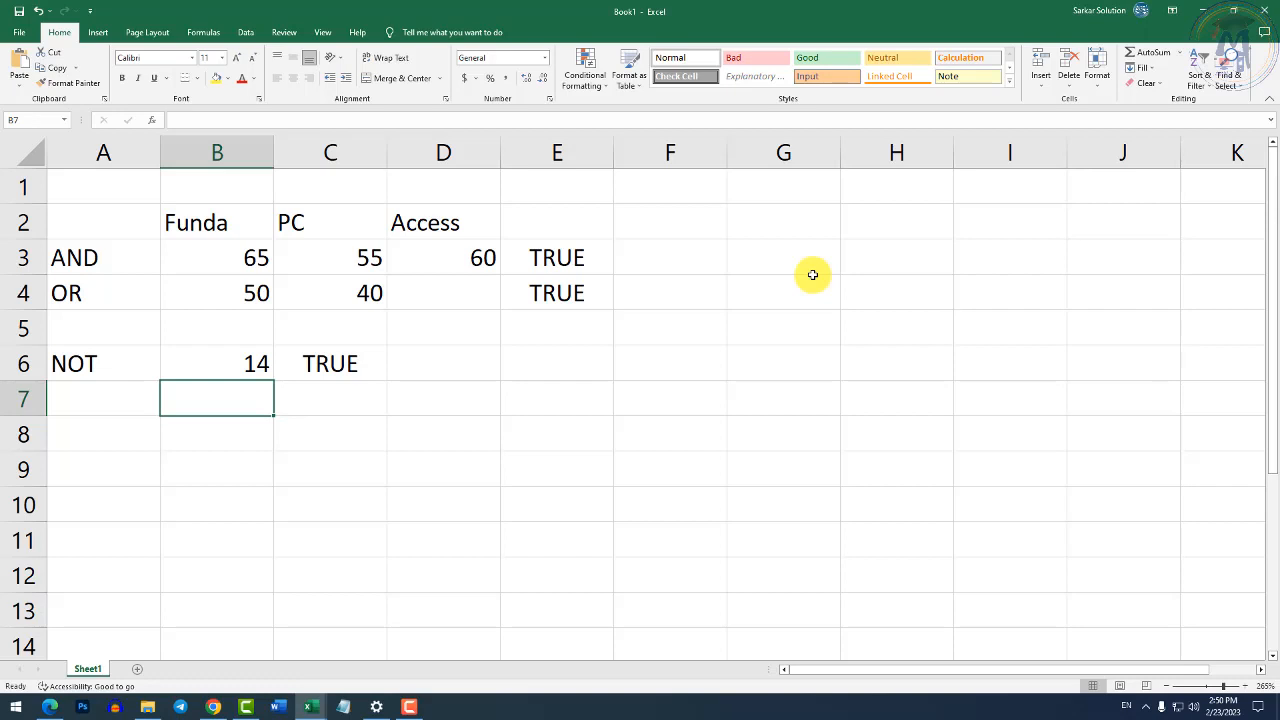
key(Up)
key(Down)
key(Up)
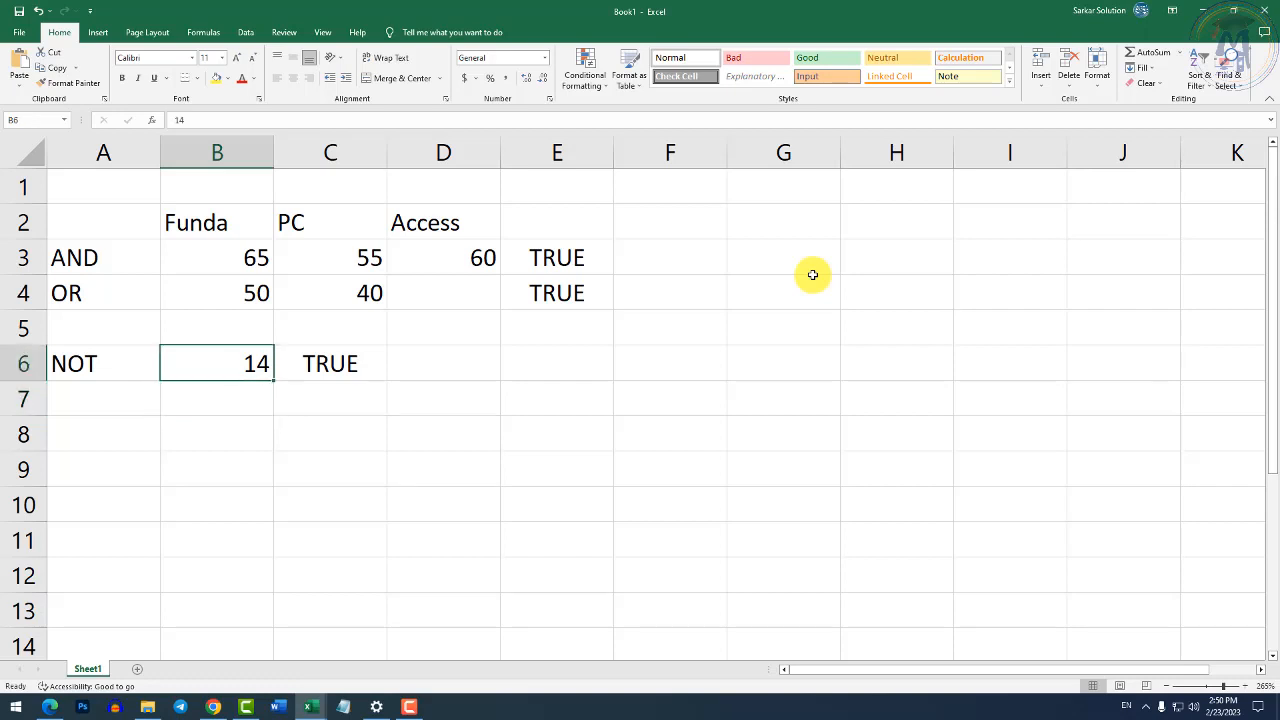
key(Up)
key(Up)
key(Down)
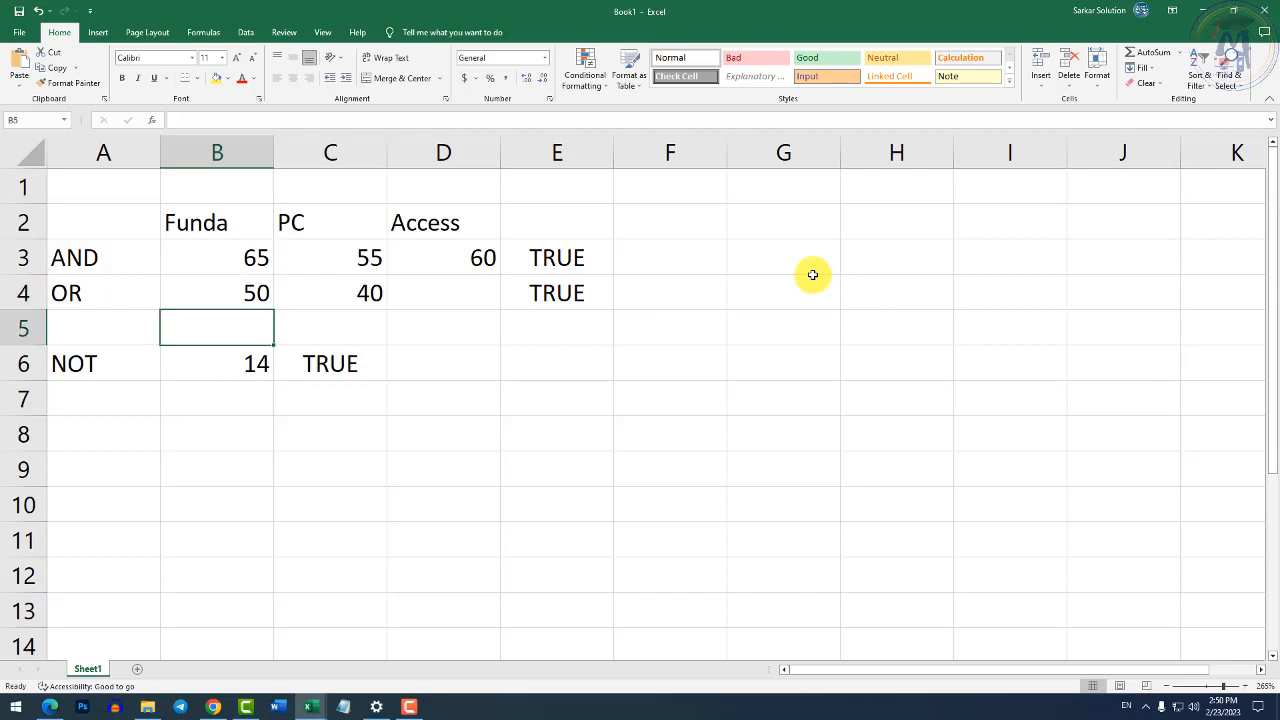
key(Left)
key(Down)
key(Down)
Switch to the Recording Shee workbook and go through the NOT, Sumif, Countif and Averageif entries of the logical functions.
key(alt+Tab)
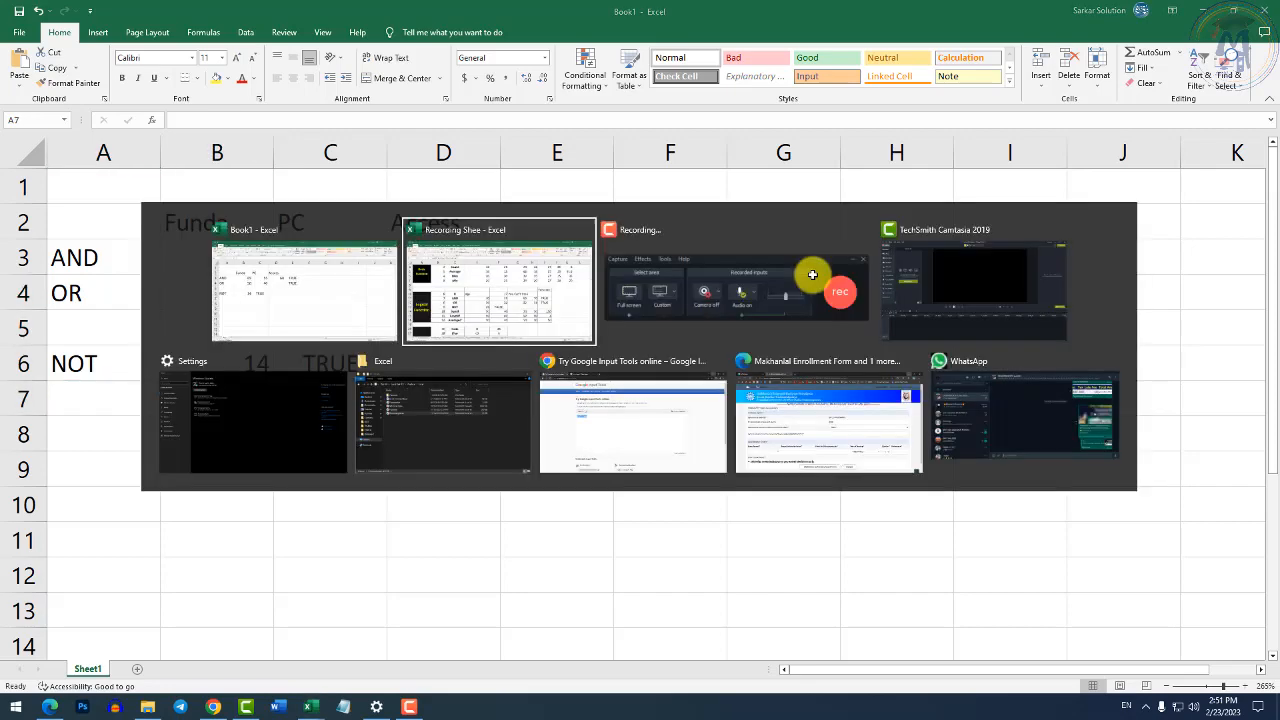
click(359, 469)
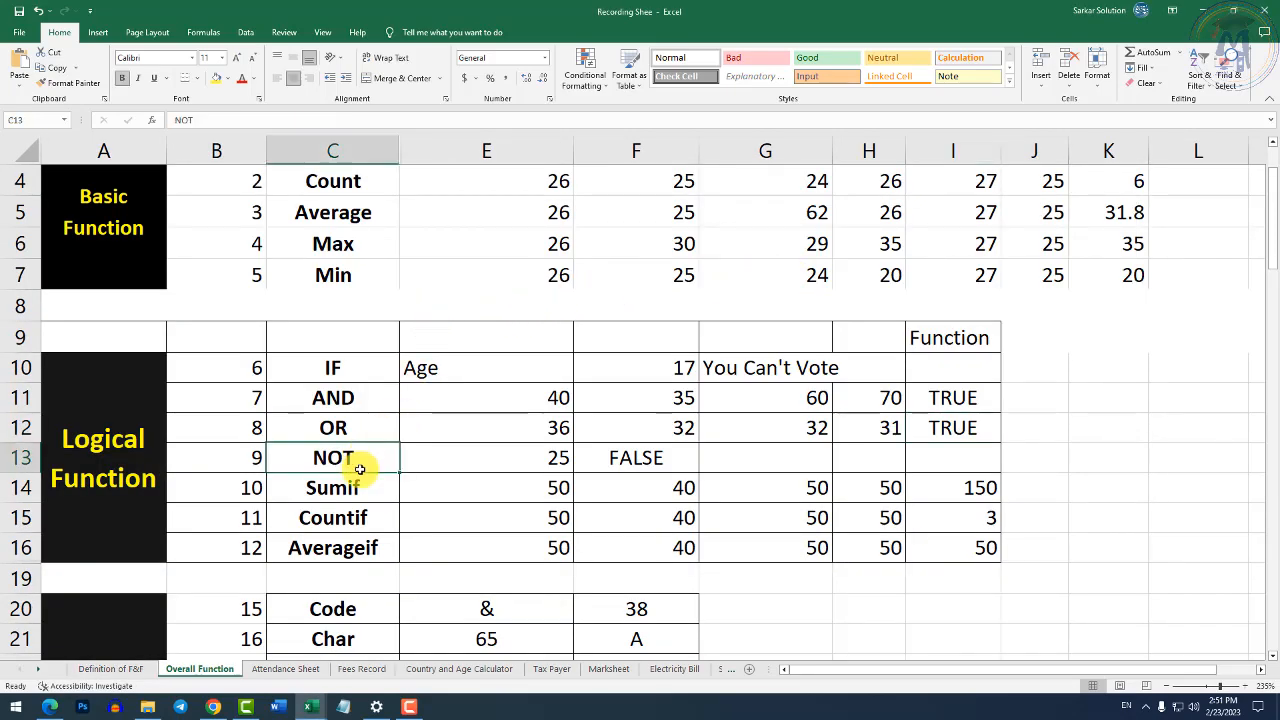
click(362, 485)
click(361, 515)
click(361, 548)
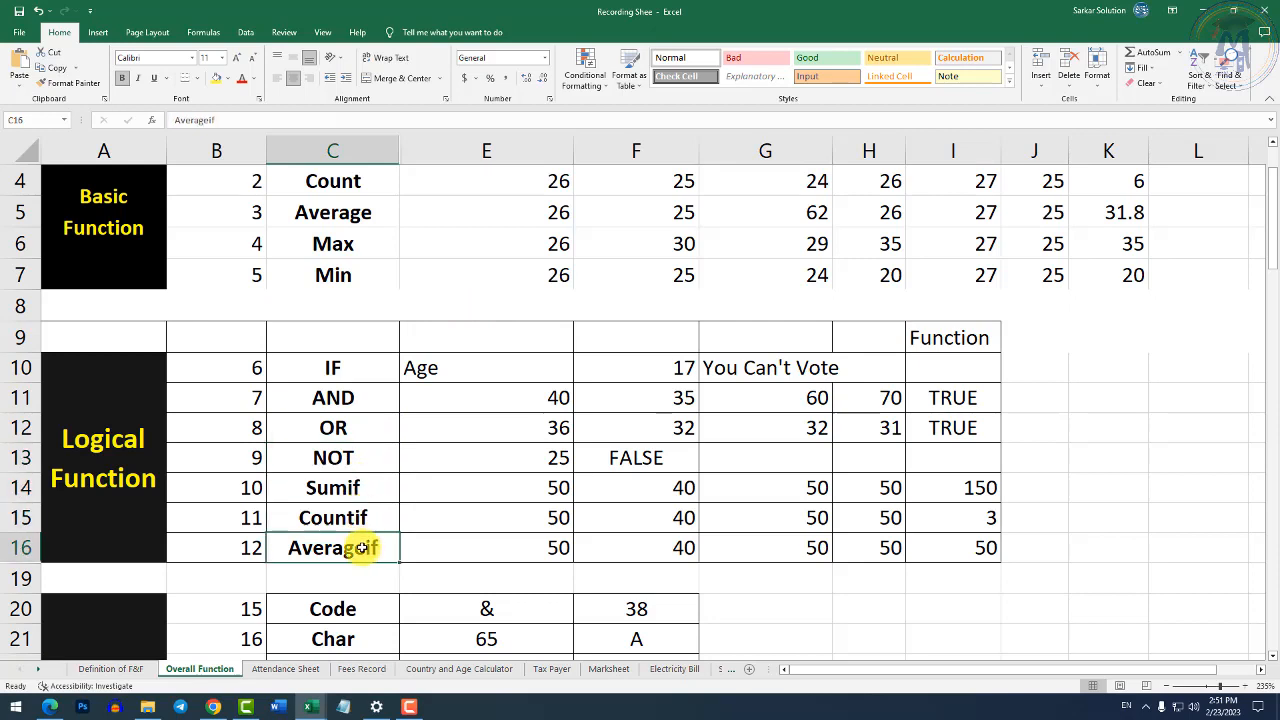
Switch back to the Book1 workbook and enter the values 5000, 6000, 70000 and 4000 in C9 to C12.
key(alt+Tab)
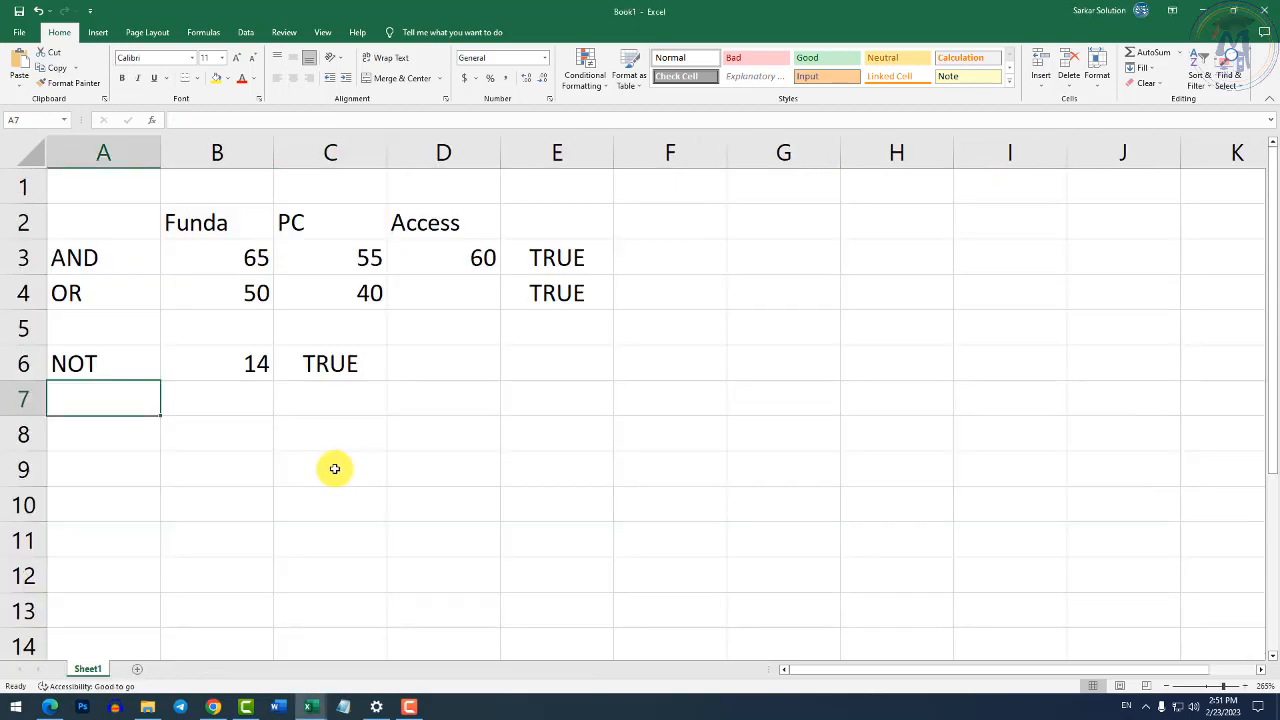
click(321, 533)
click(251, 466)
click(329, 471)
click(251, 480)
click(329, 480)
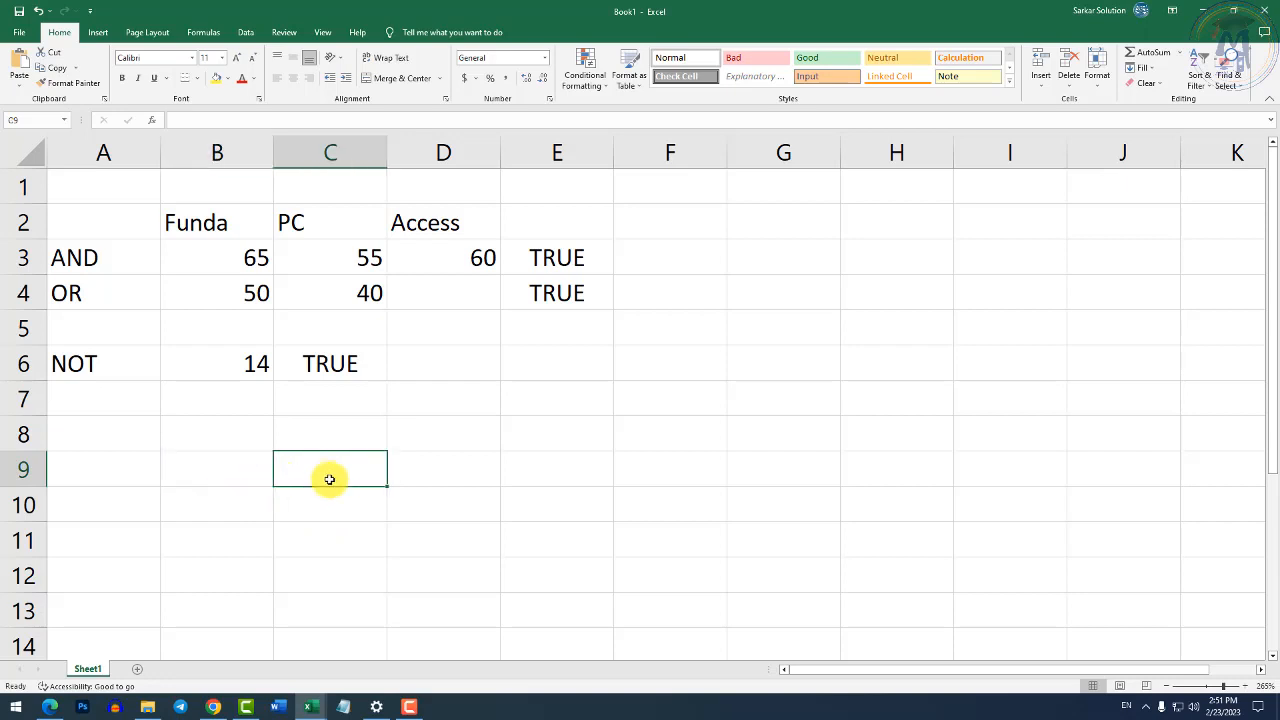
text(5000)
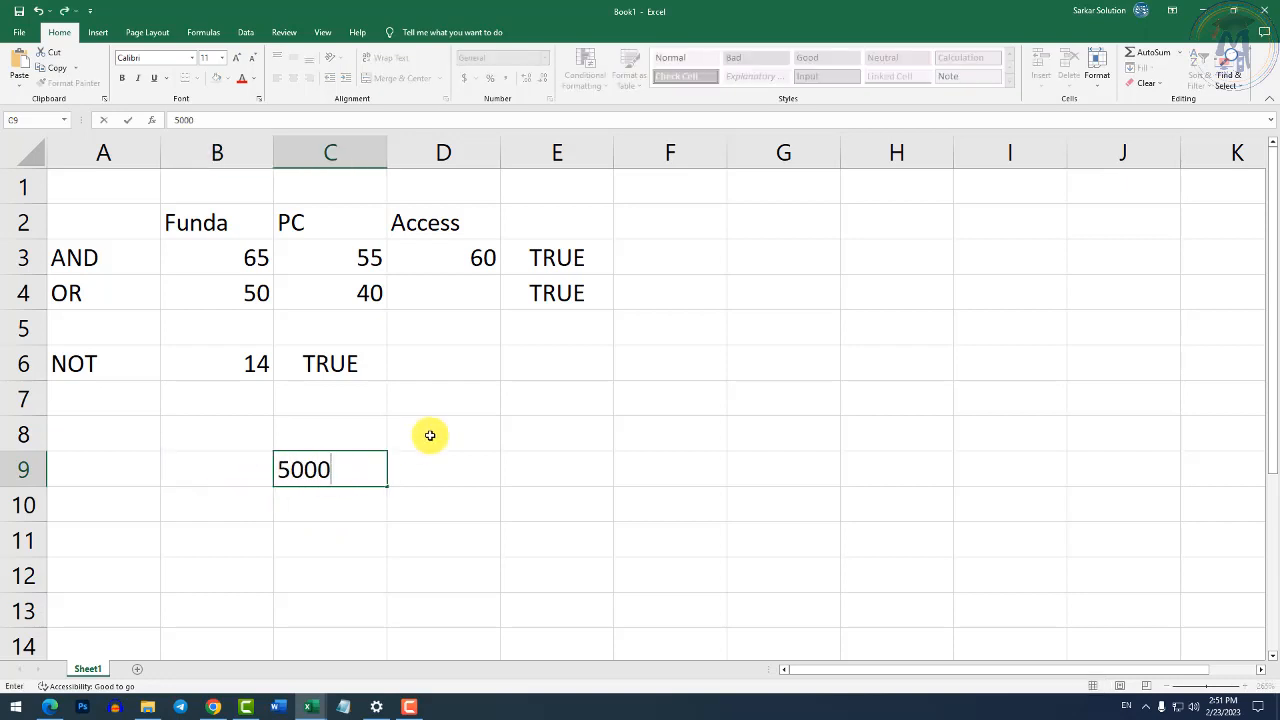
key(Return)
text(6000)
key(Return)
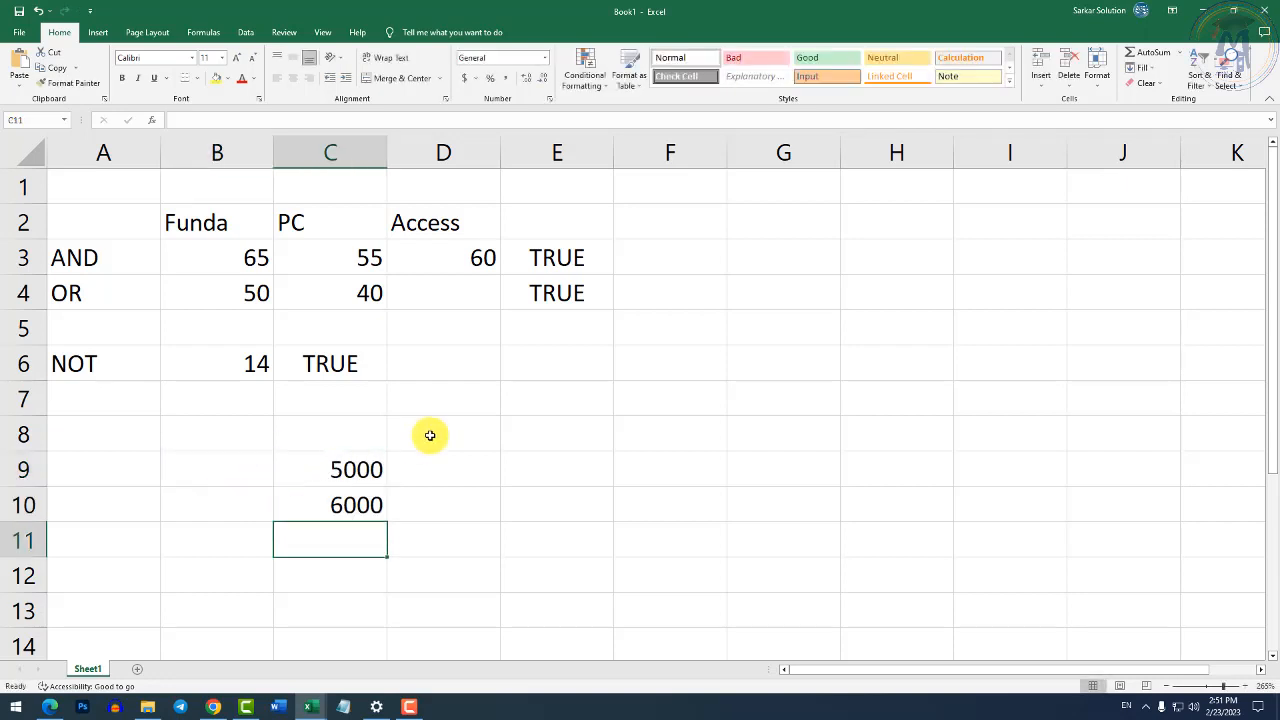
text(70000)
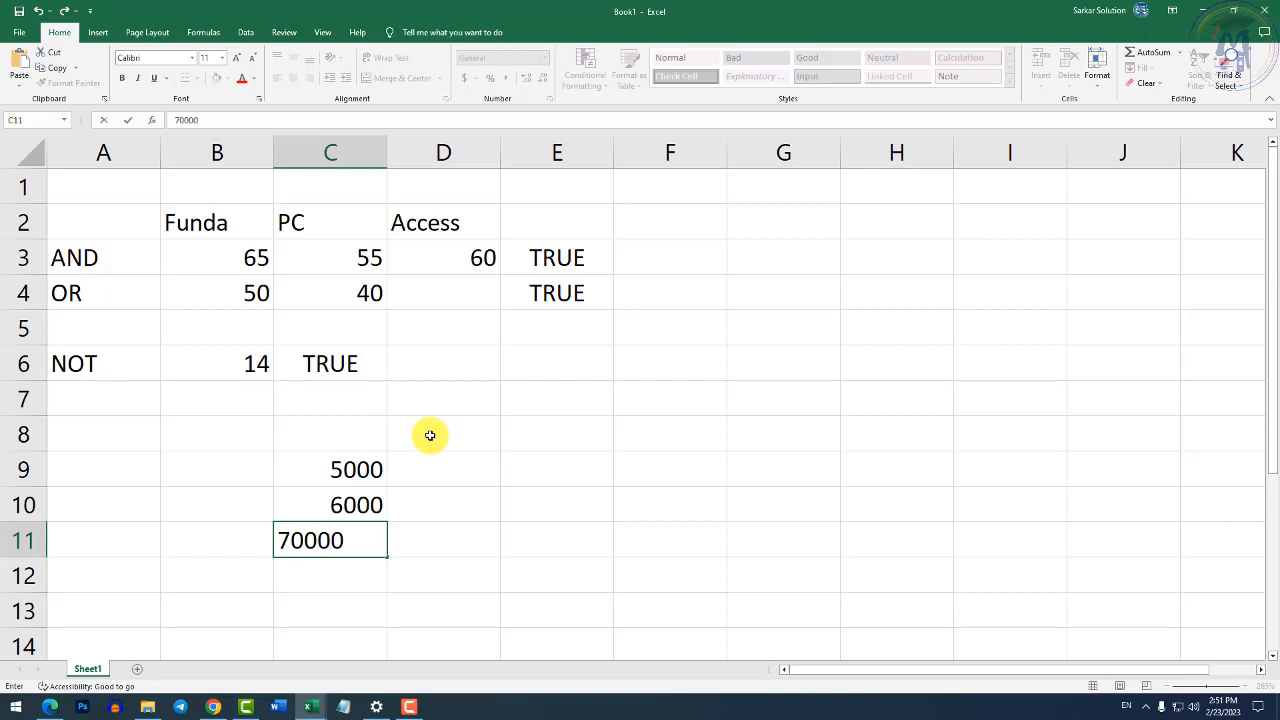
key(Return)
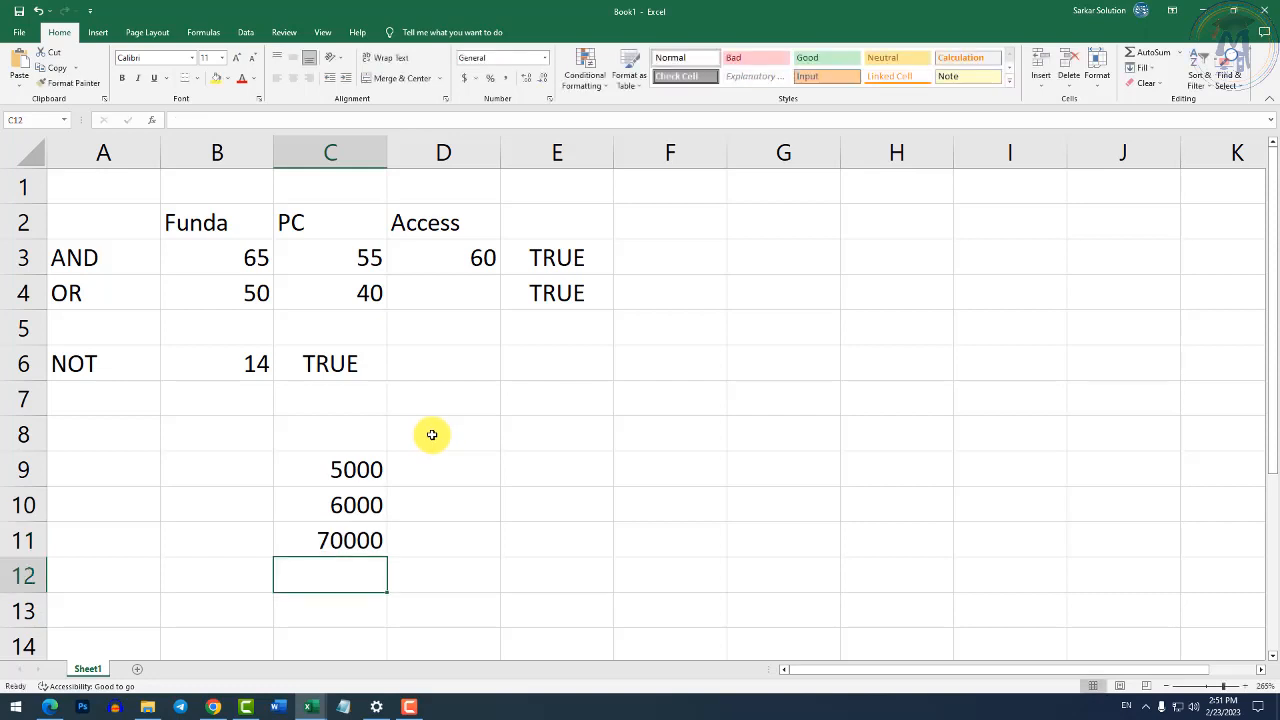
text(4000)
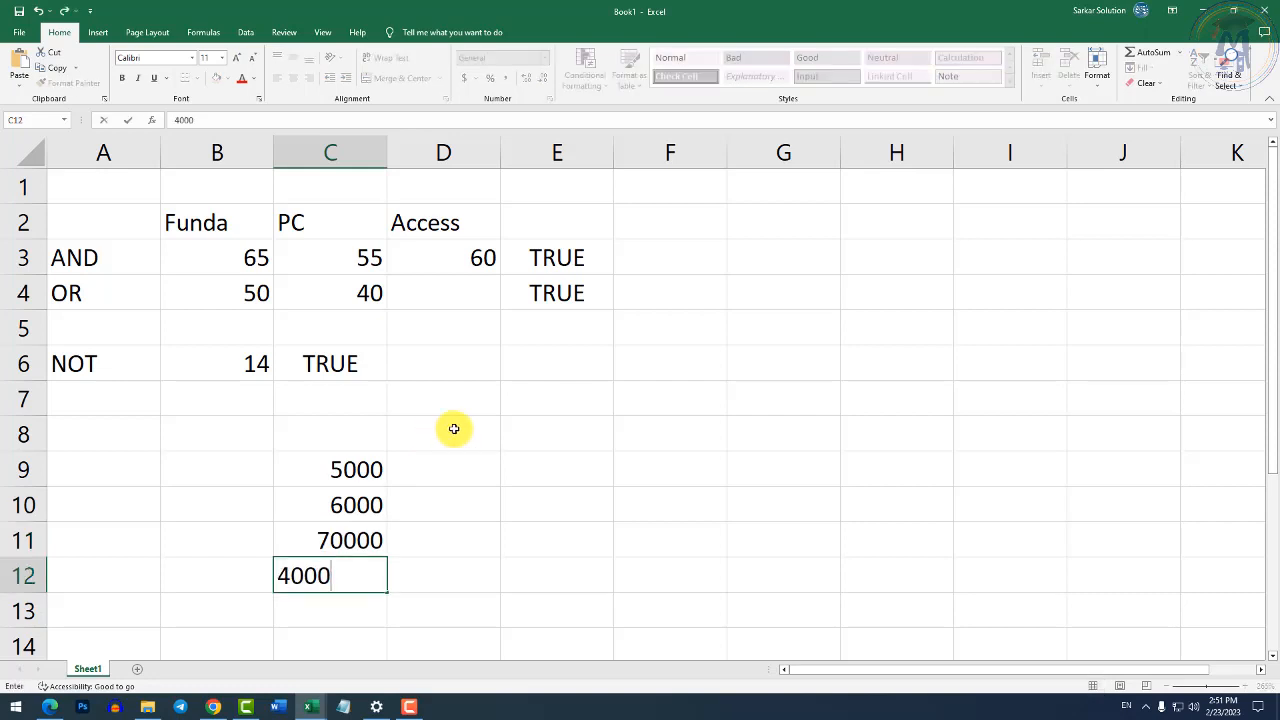
key(Return)
Set the third amount, in C11, to 6500.
key(Up)
key(Up)
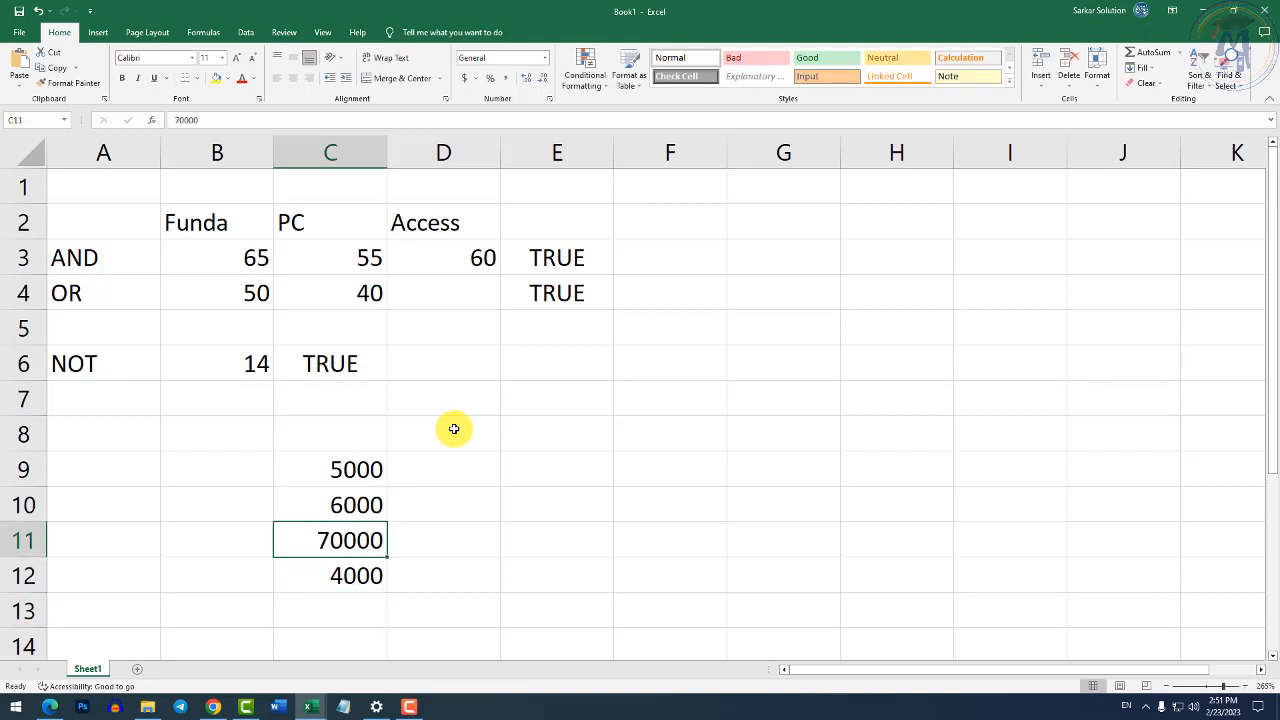
text(6500)
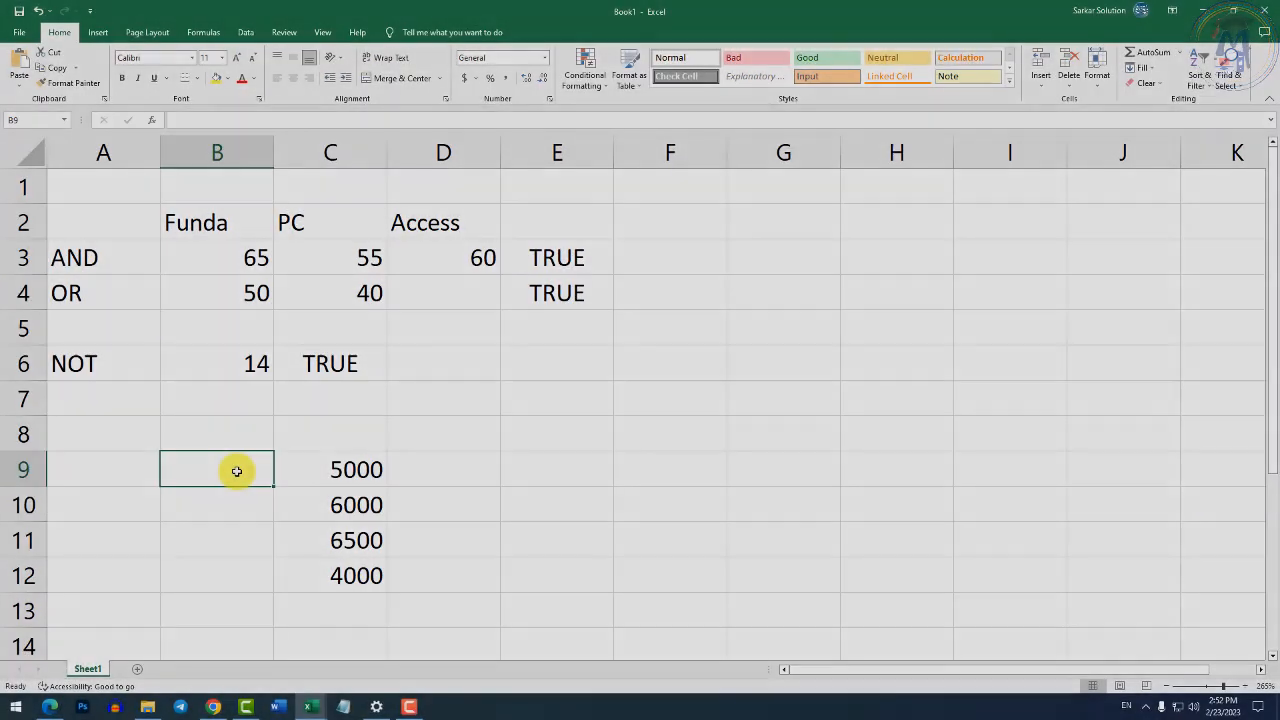
Enter the heading Gender in B8, in the column beside the amounts.
key(Left)
key(Right)
key(Up)
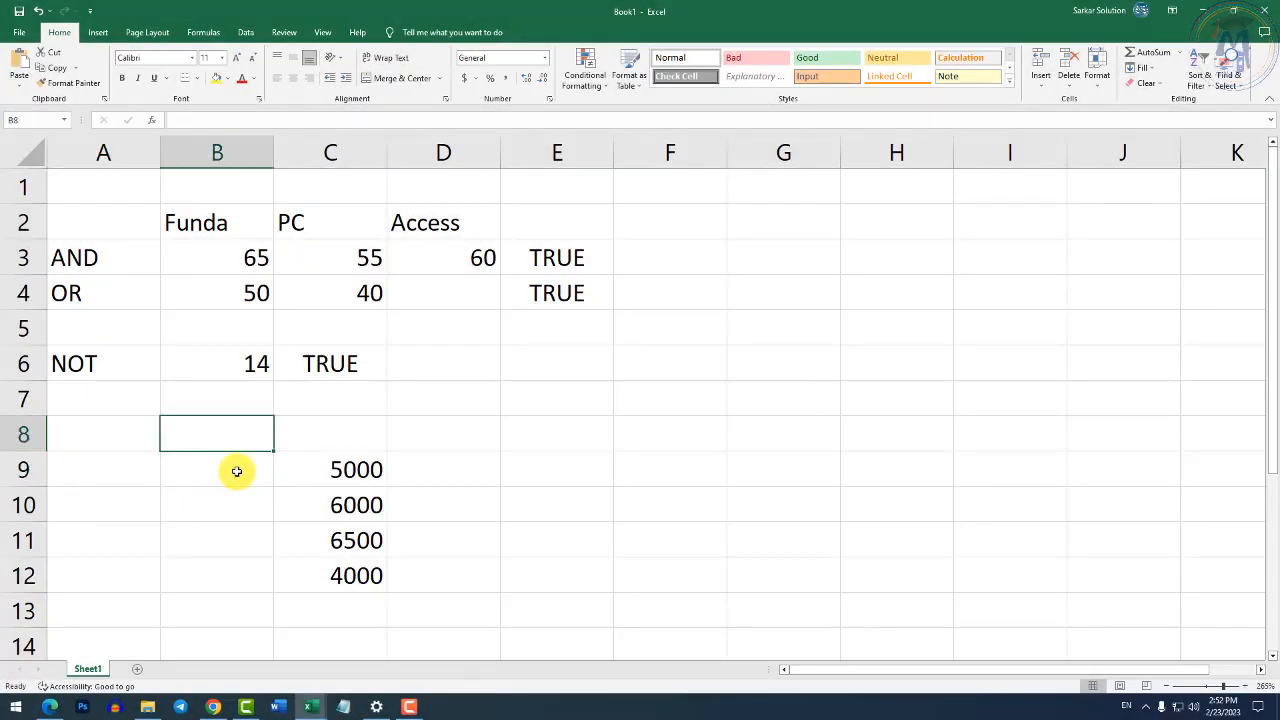
text(Gender)
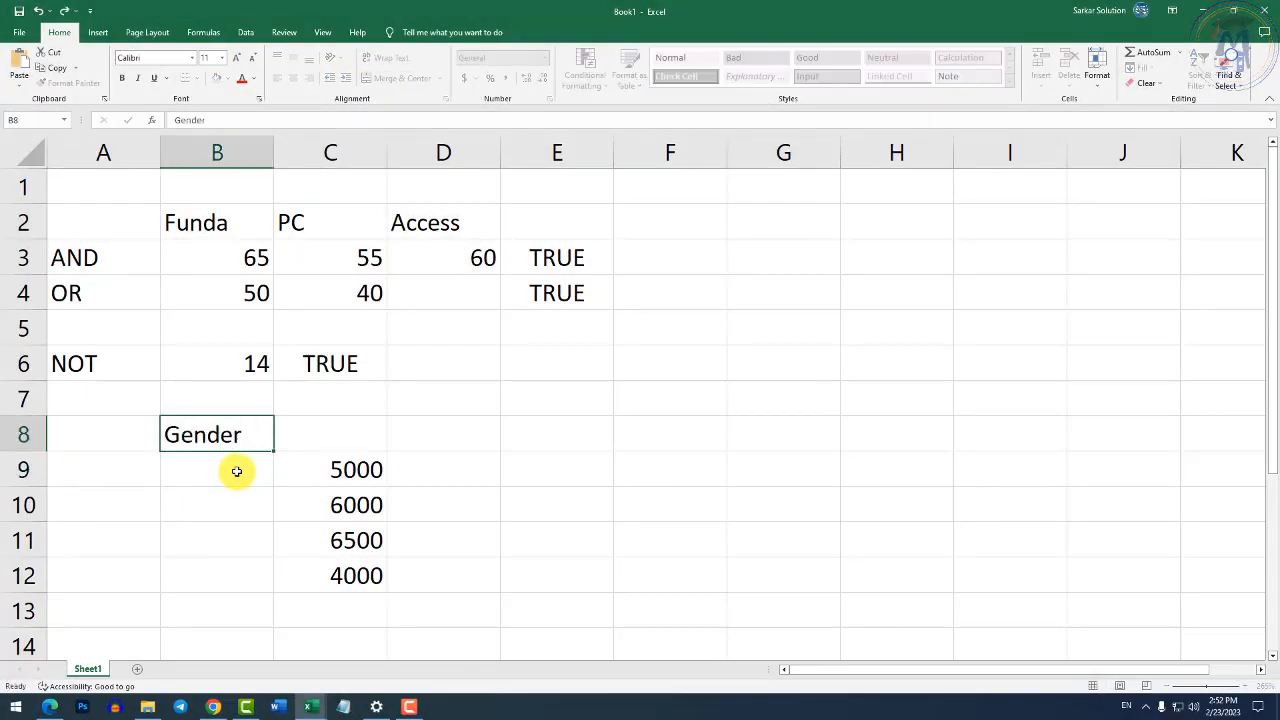
key(Return)
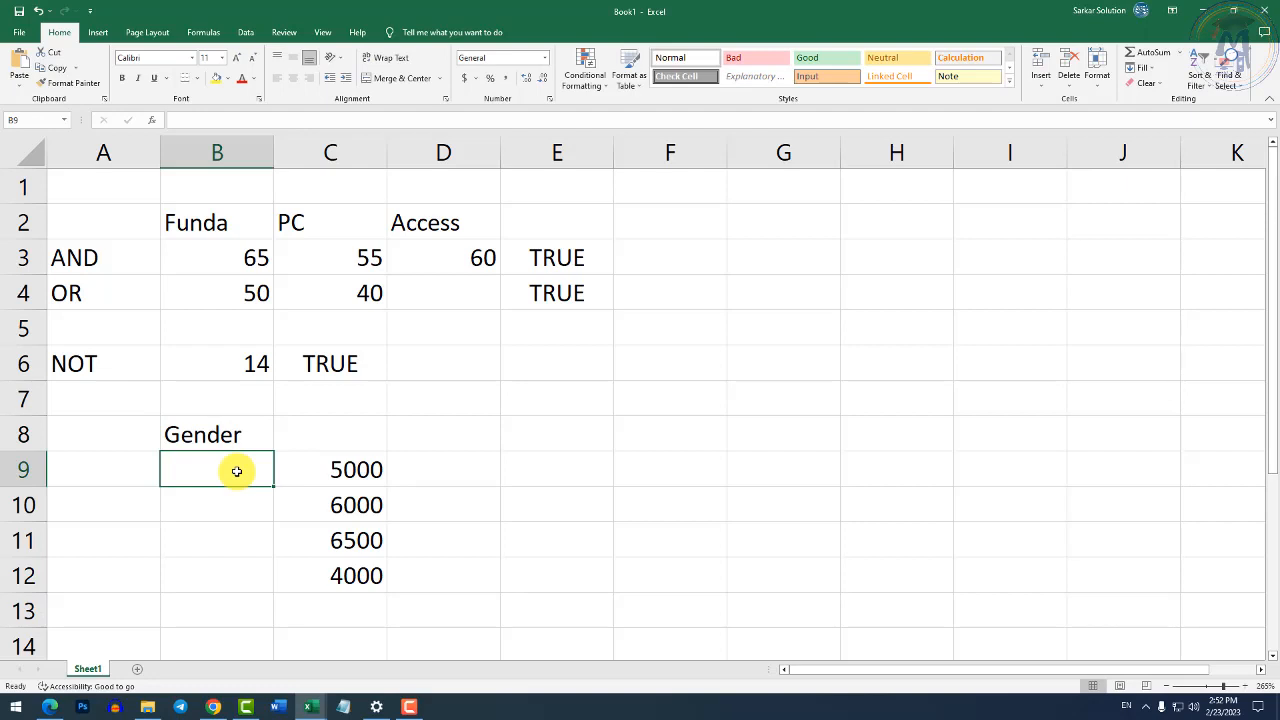
Enter the gender codes F, M, M and F in B9 to B12, and select C13 below the amounts.
text(F)
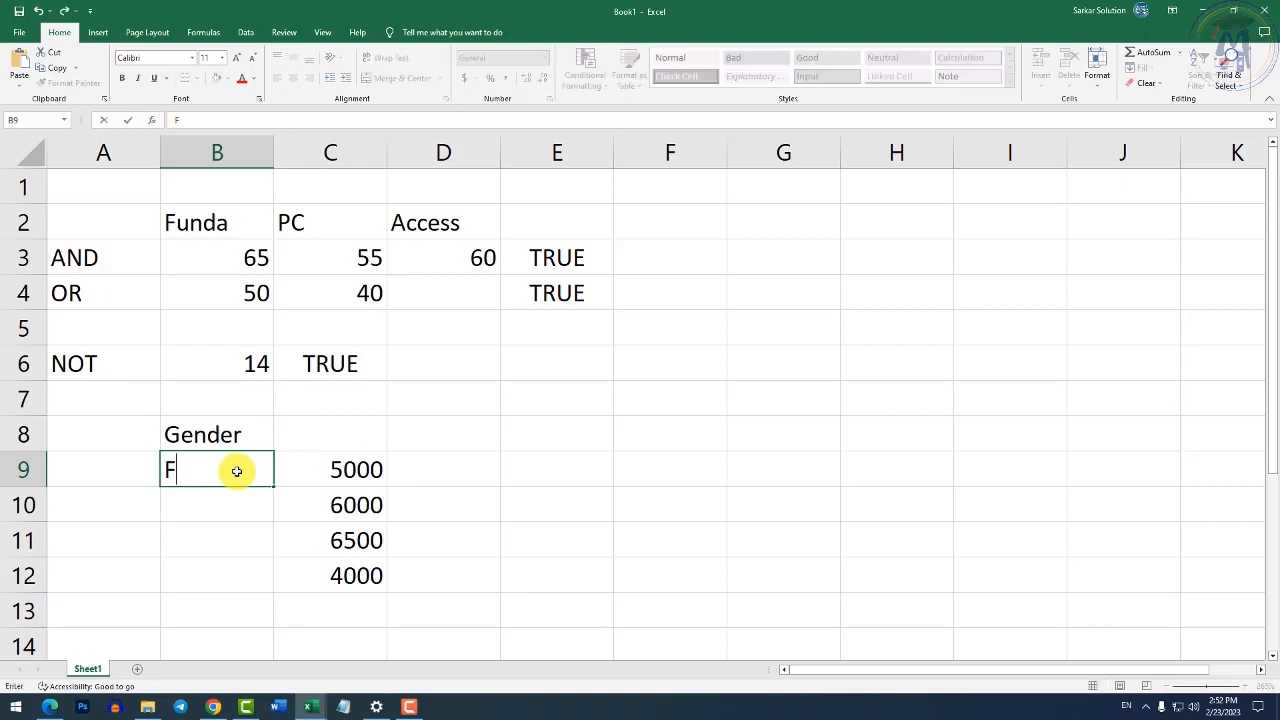
key(Return)
text(M)
key(Return)
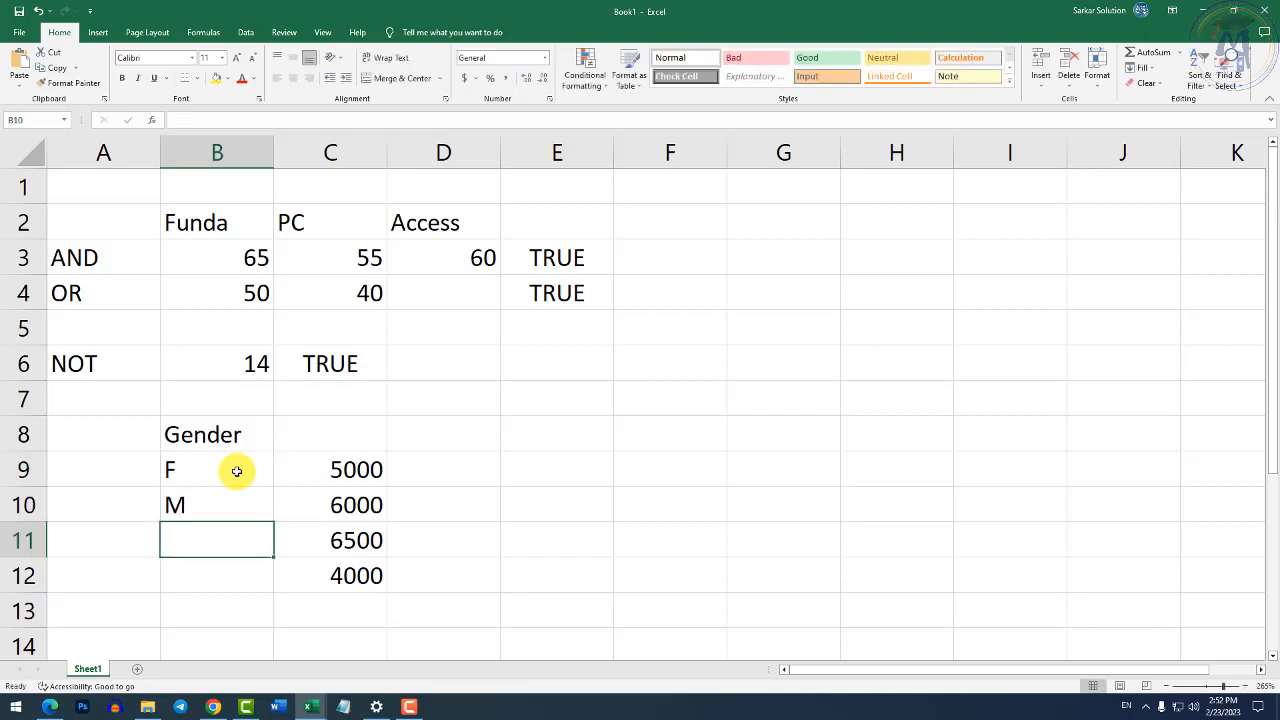
text(M)
key(Return)
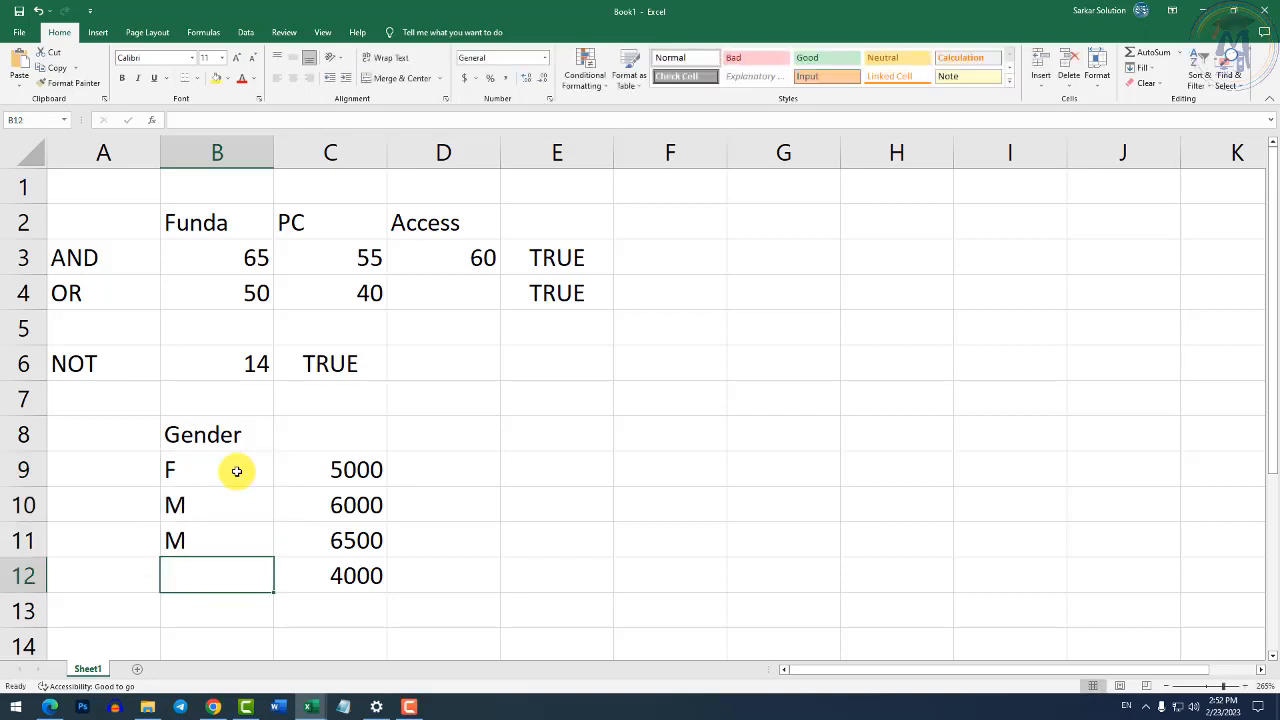
text(F)
key(Return)
key(Up)
key(Right)
key(Down)
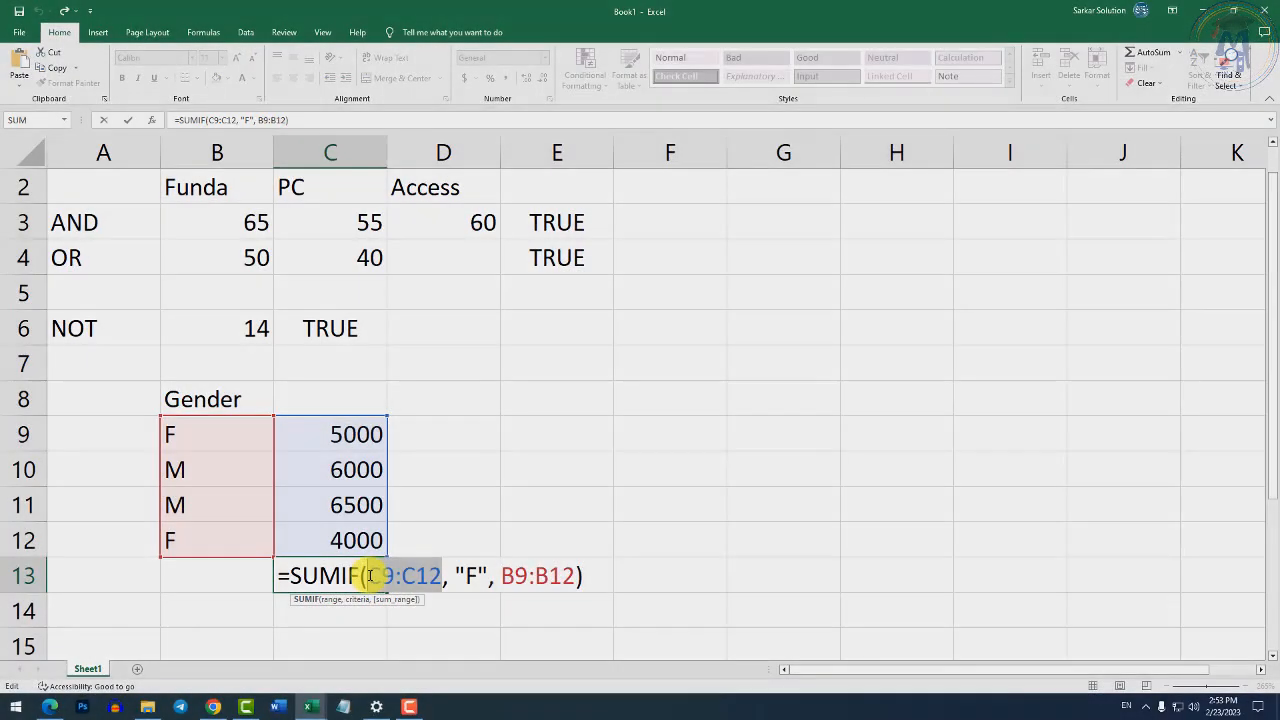
Correct the ranges of the SUMIF formula in C13 so that it reads =SUMIF(B9:B12, "F", C9:C12).
key(BackSpace)
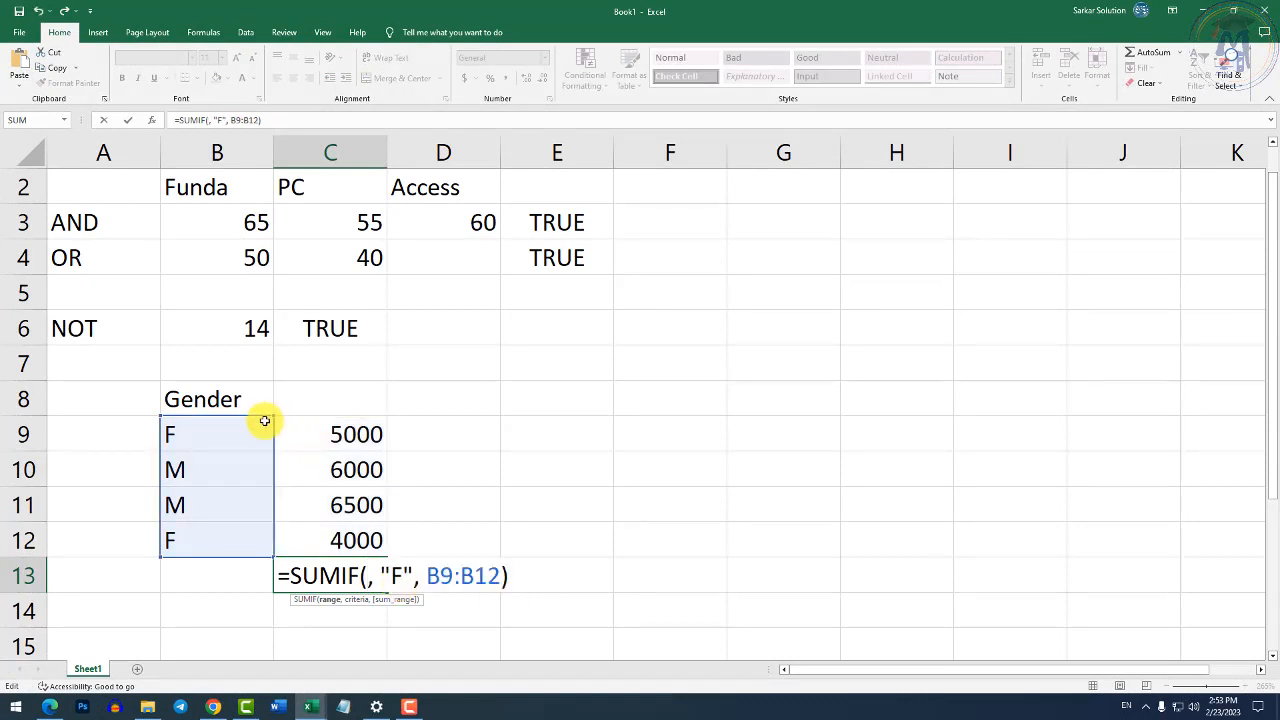
drag(263, 425, 229, 540)
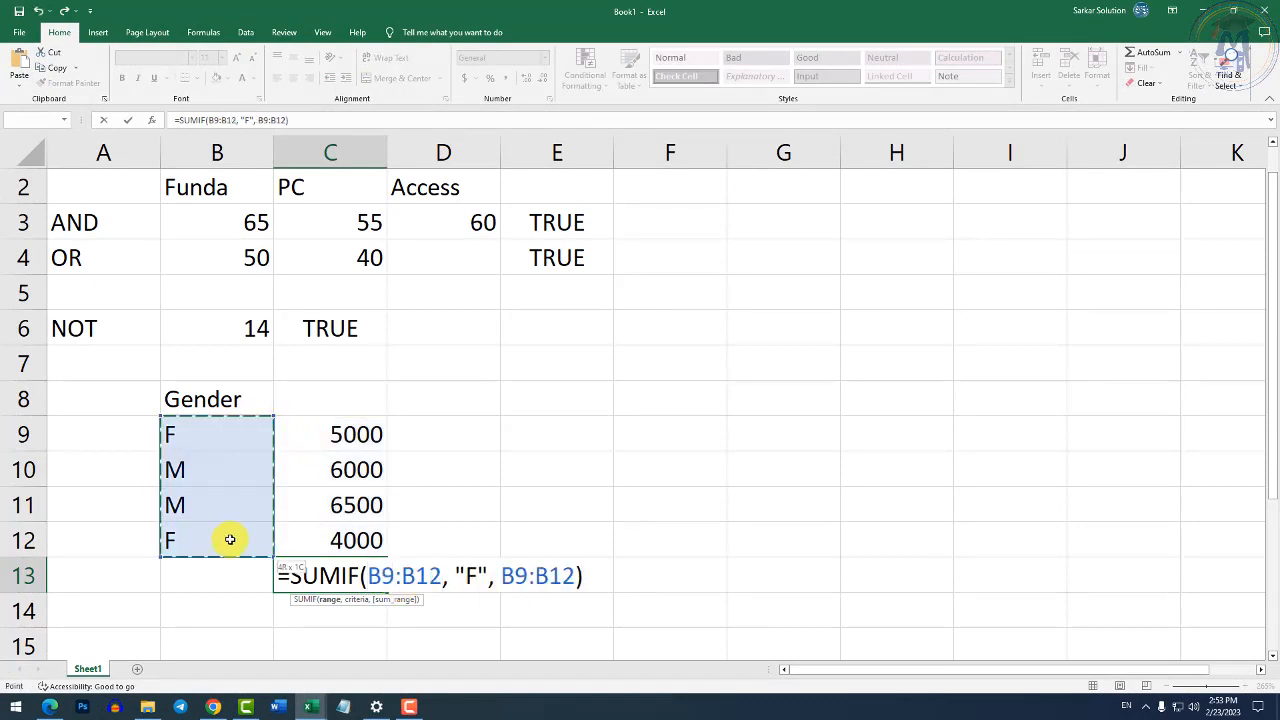
double_click(527, 573)
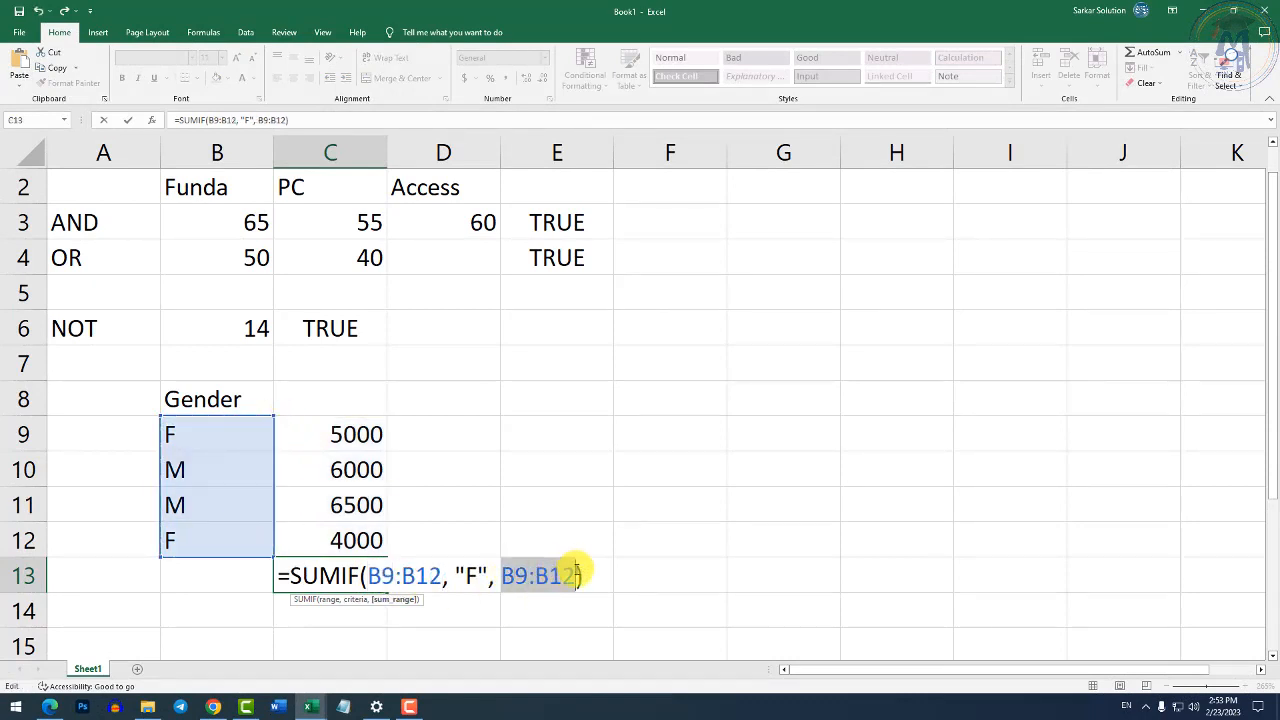
key(BackSpace)
drag(357, 430, 356, 540)
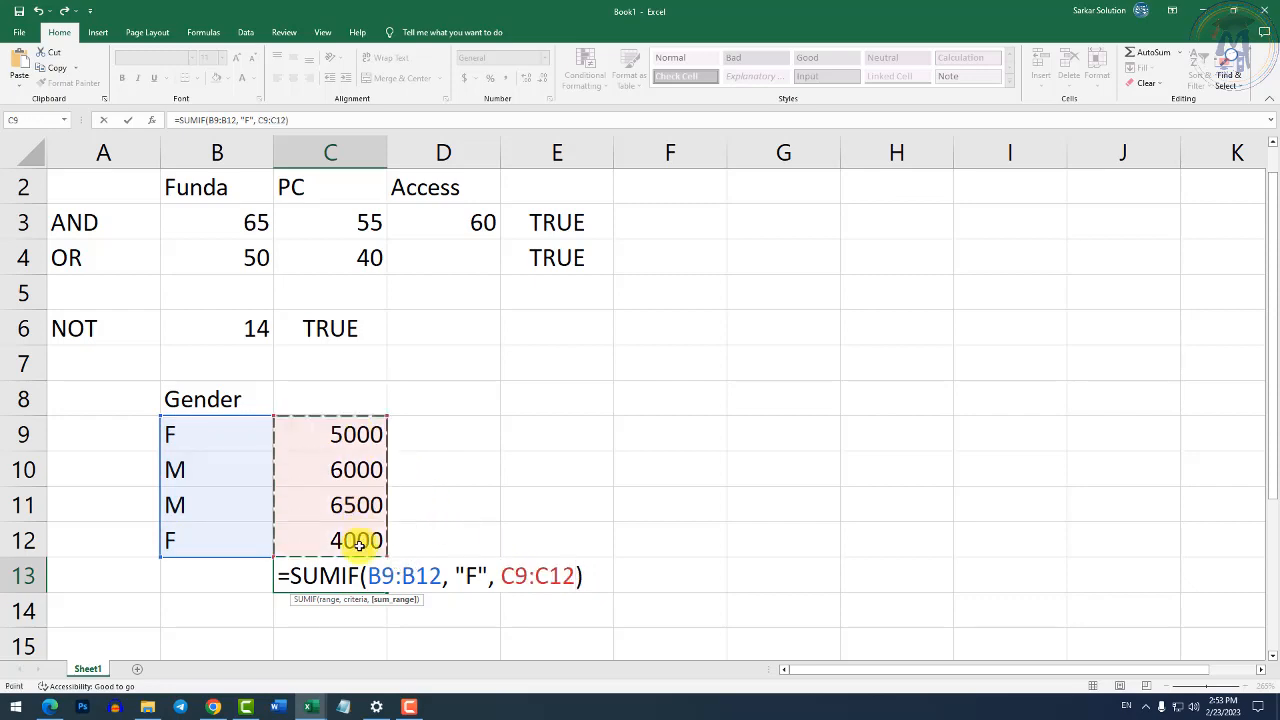
key(Return)
Examine the range and criterion of the SUMIF formula in C13 and the two amounts in the F rows.
click(380, 575)
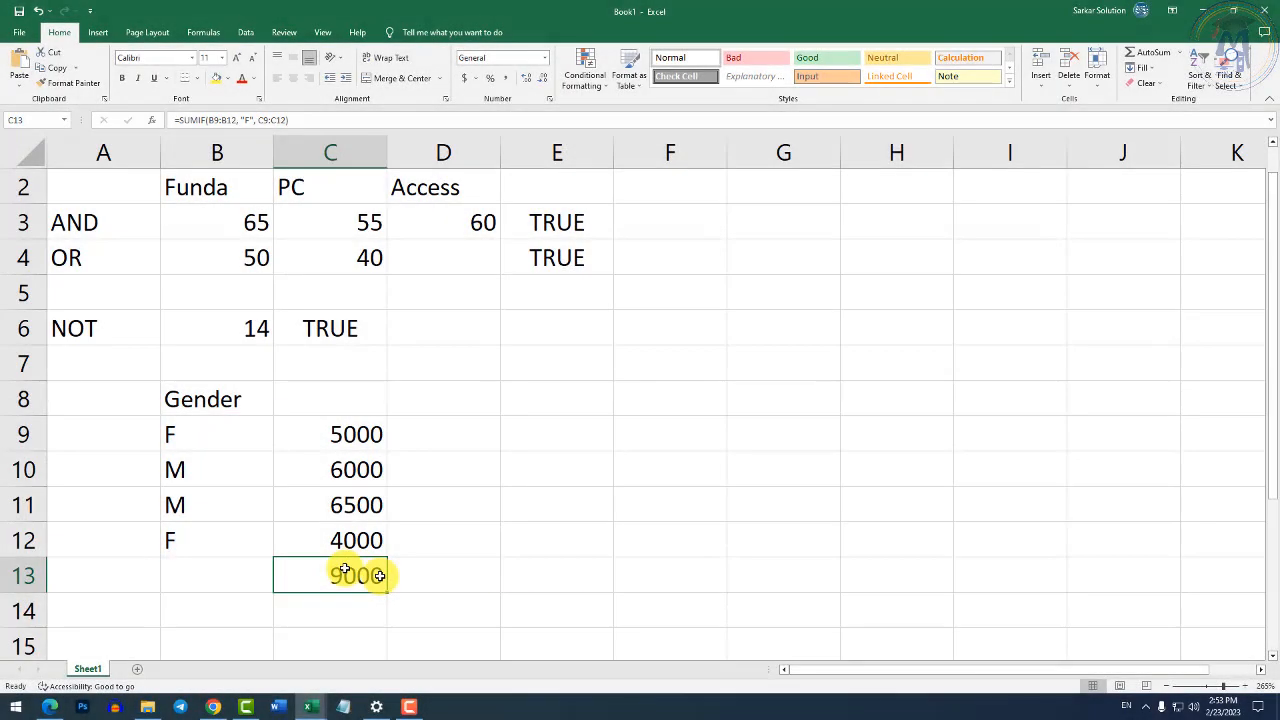
double_click(378, 575)
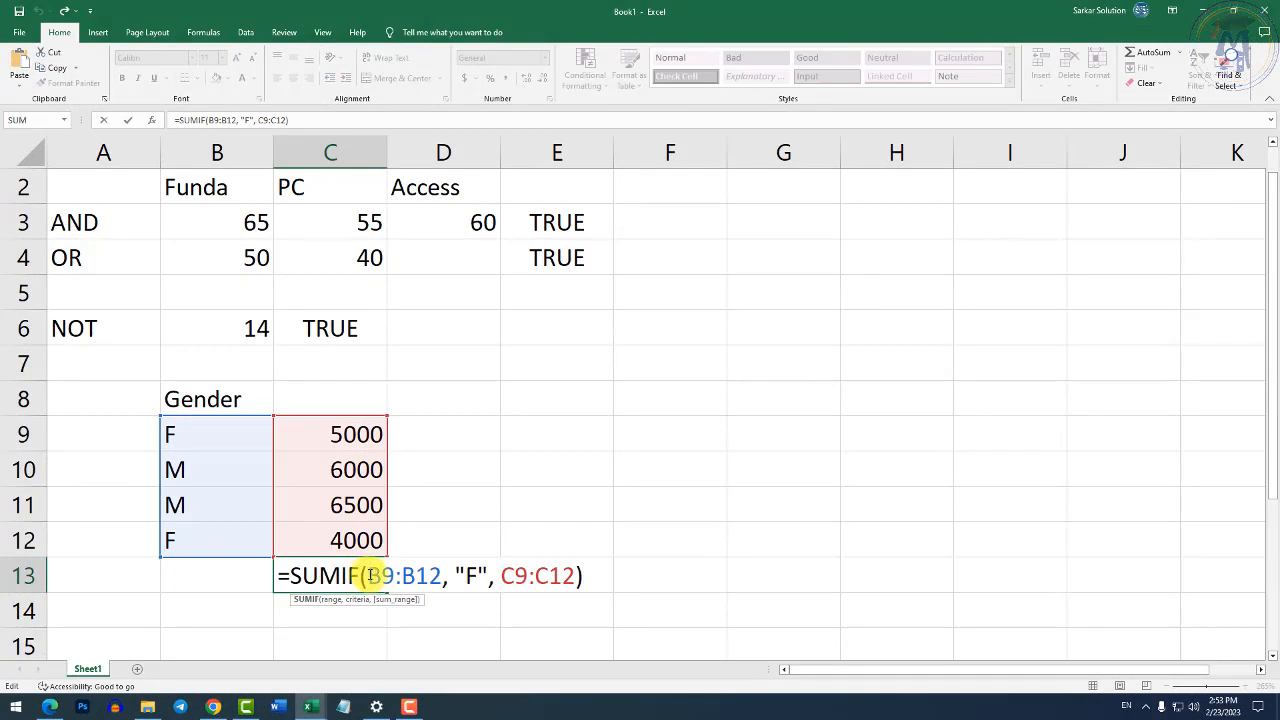
drag(366, 575, 436, 575)
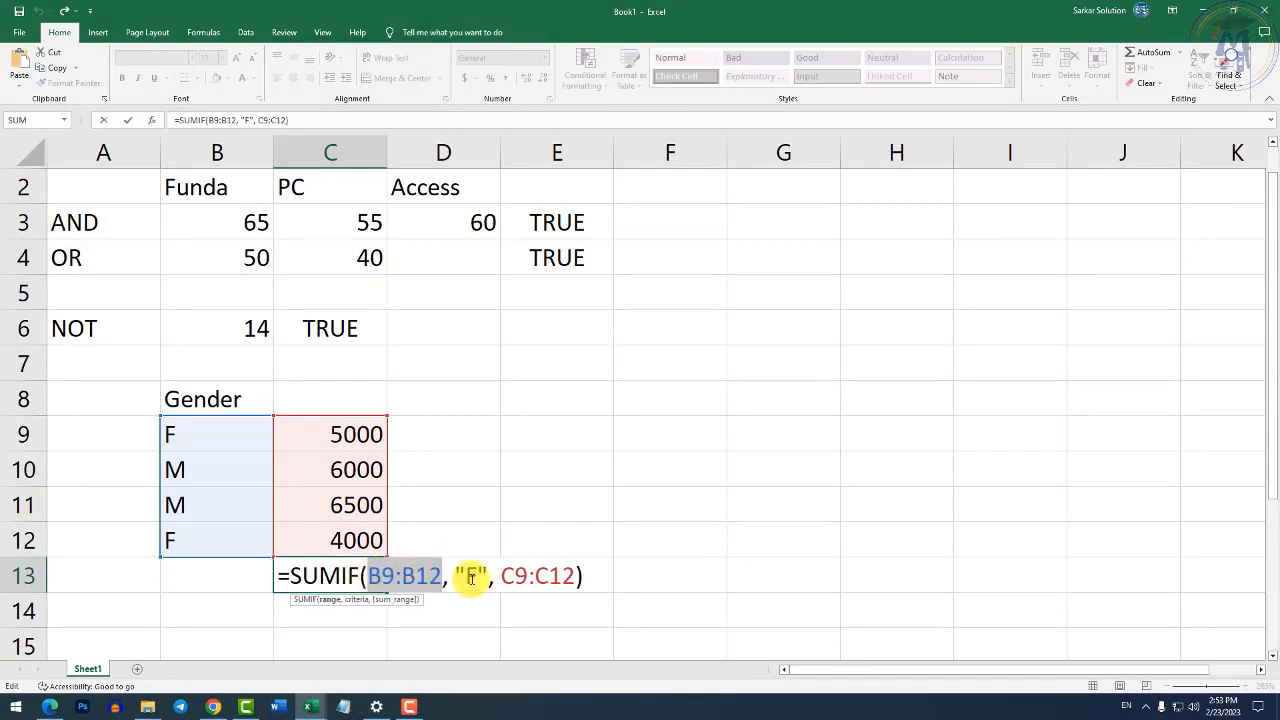
double_click(468, 575)
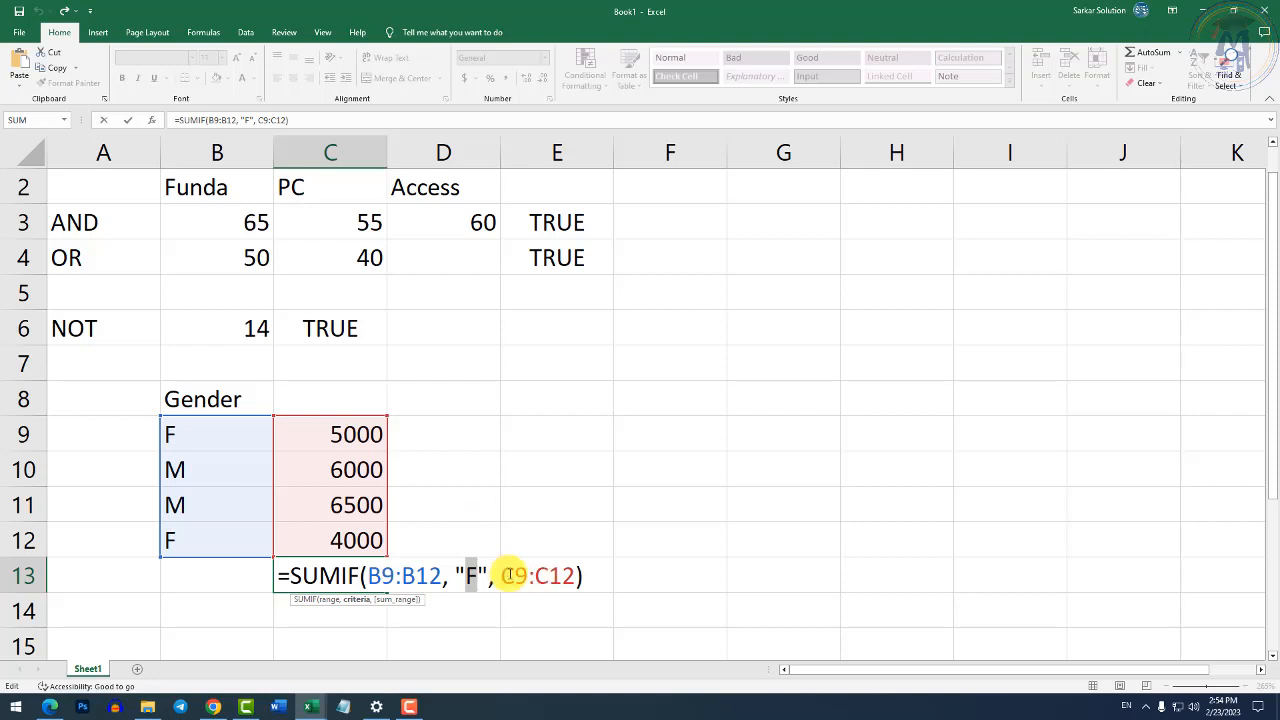
key(Return)
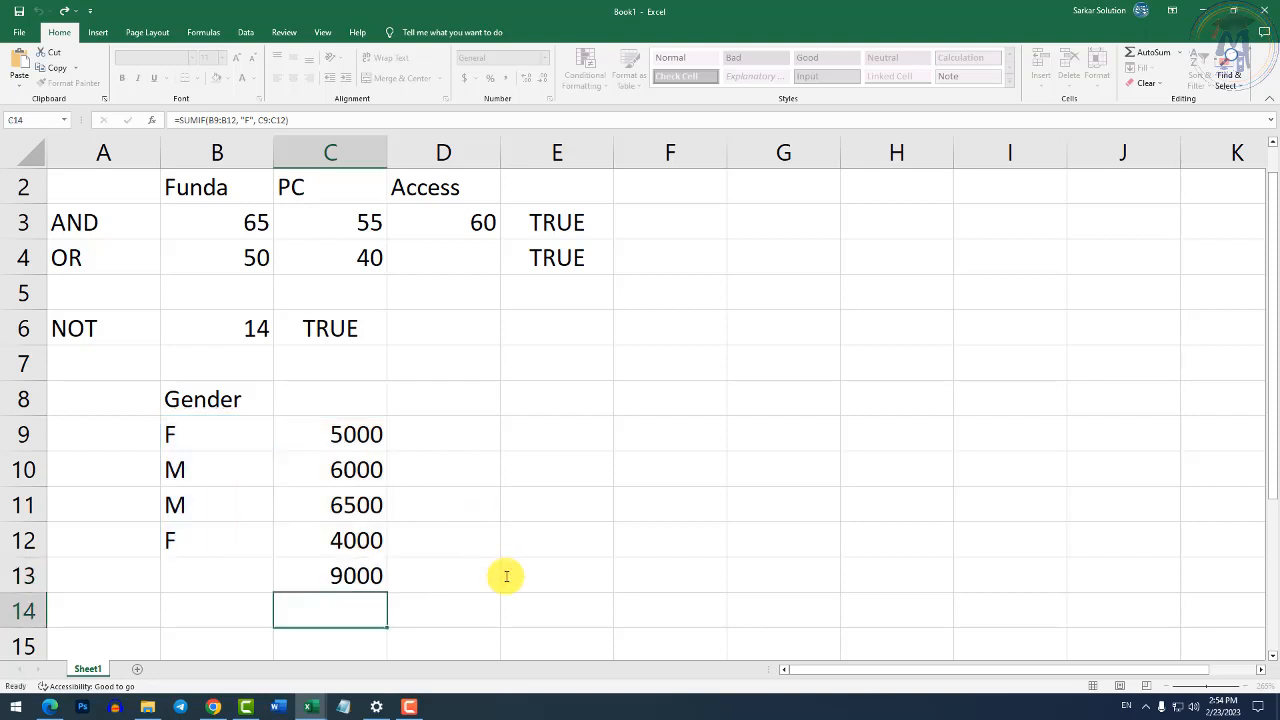
click(363, 575)
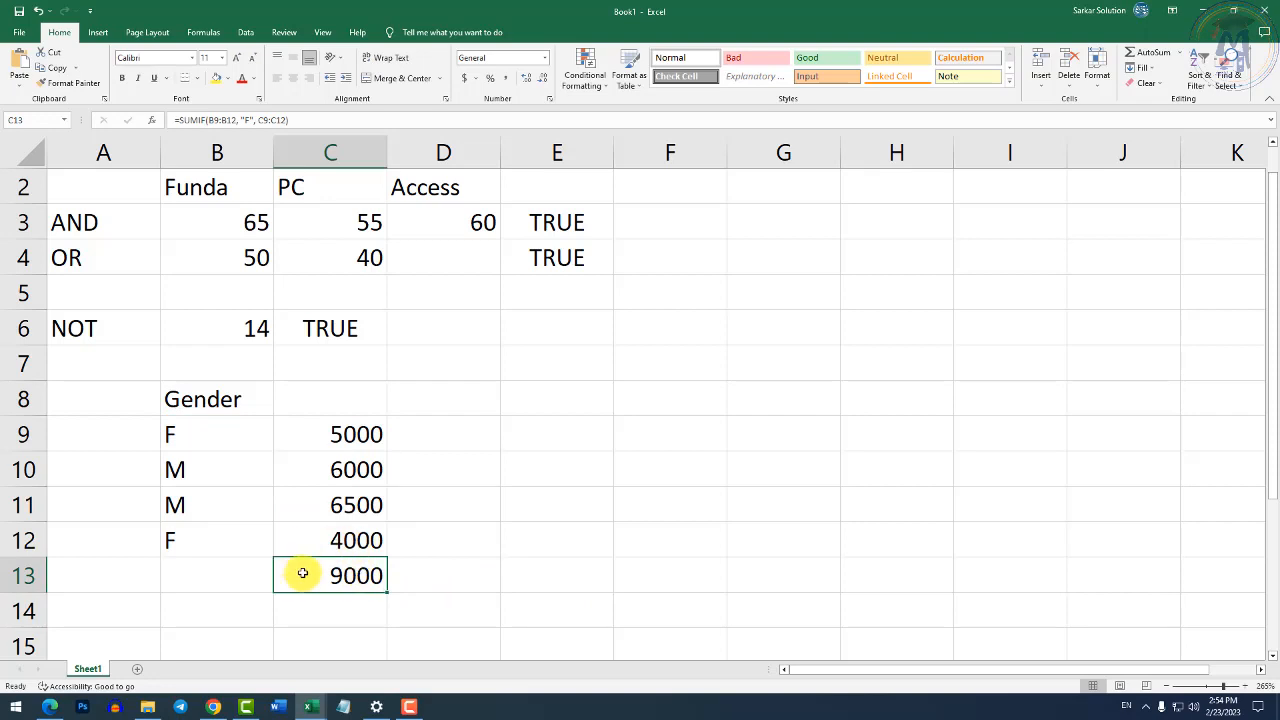
click(360, 435)
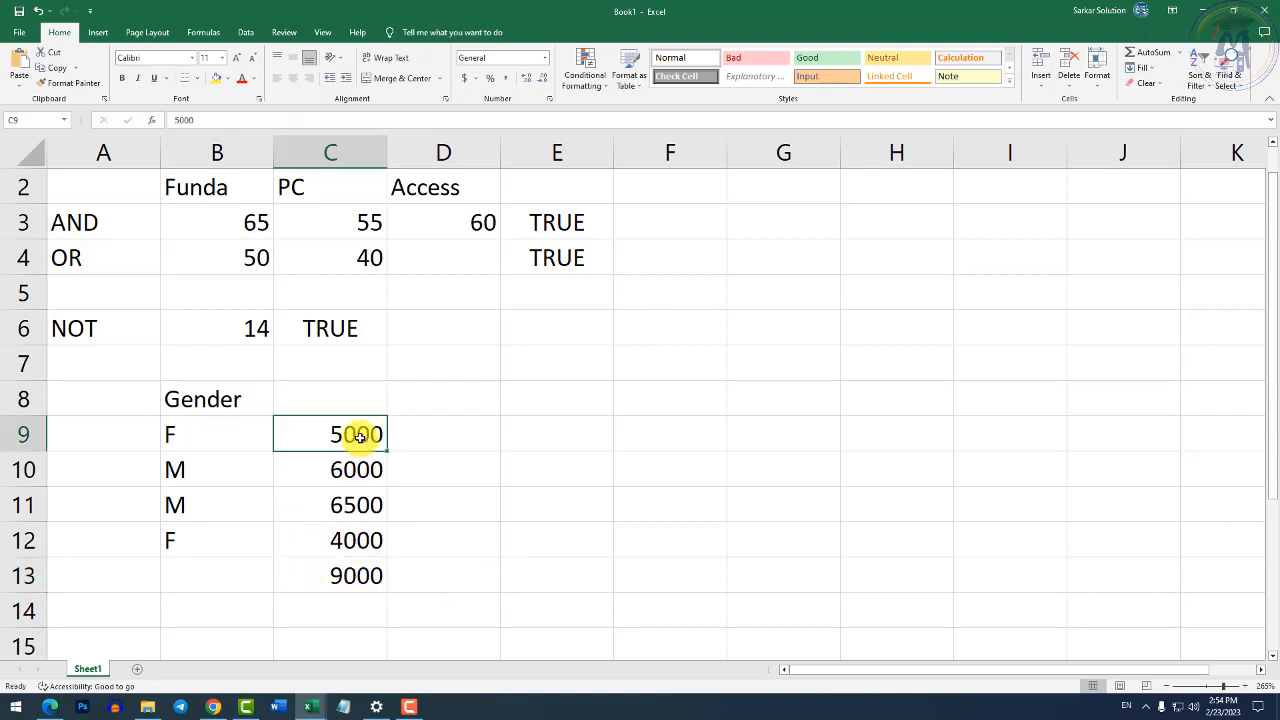
click(357, 538)
Change the criterion of the SUMIF formula in C13 to "M".
double_click(343, 571)
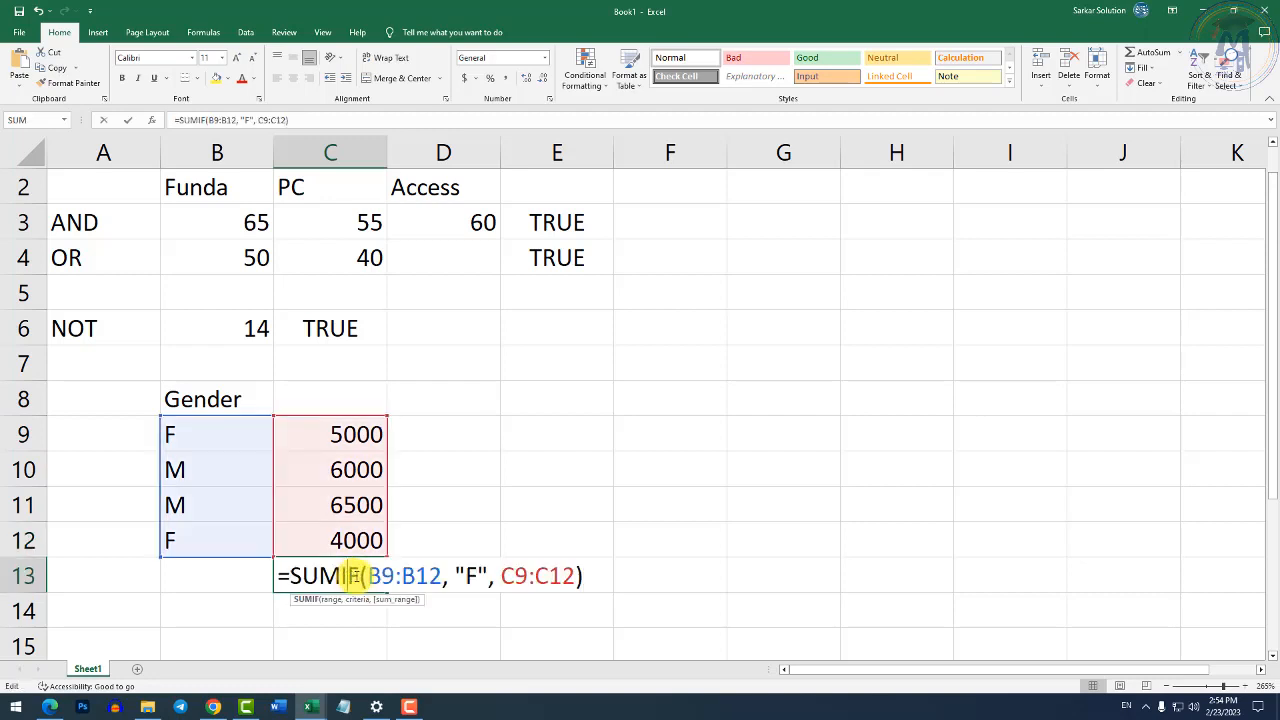
double_click(474, 576)
text(M)
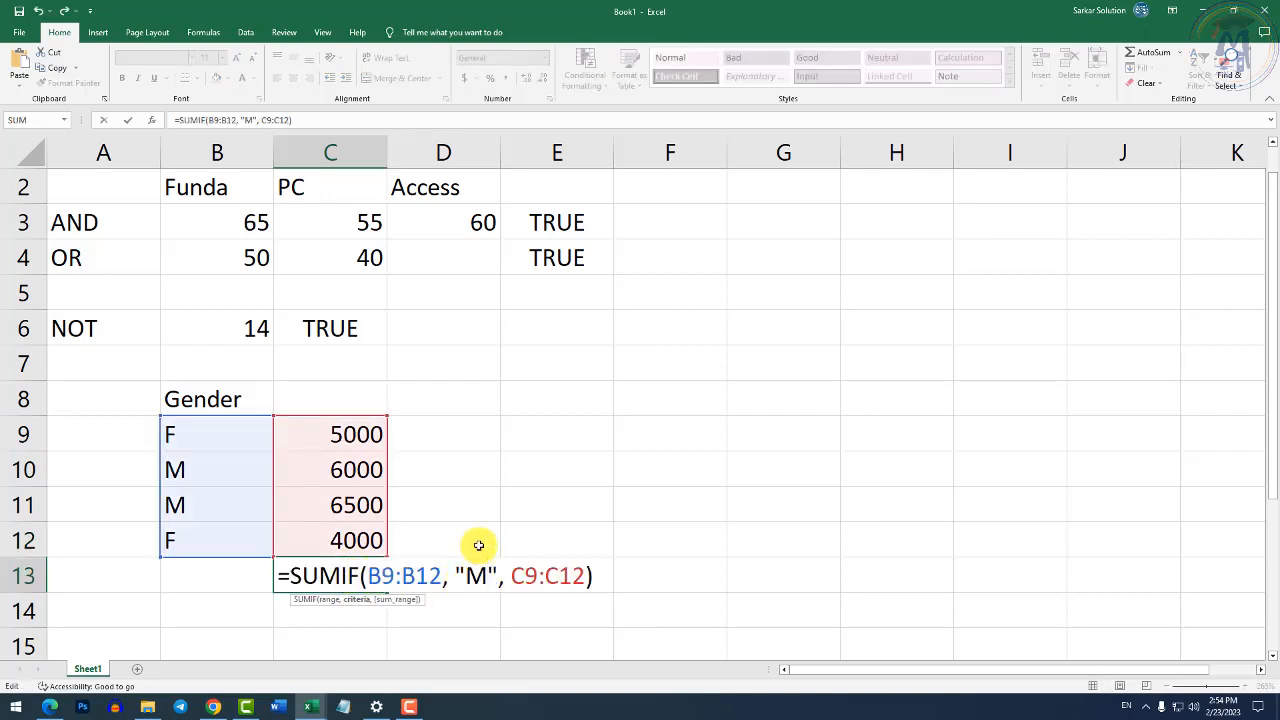
key(Return)
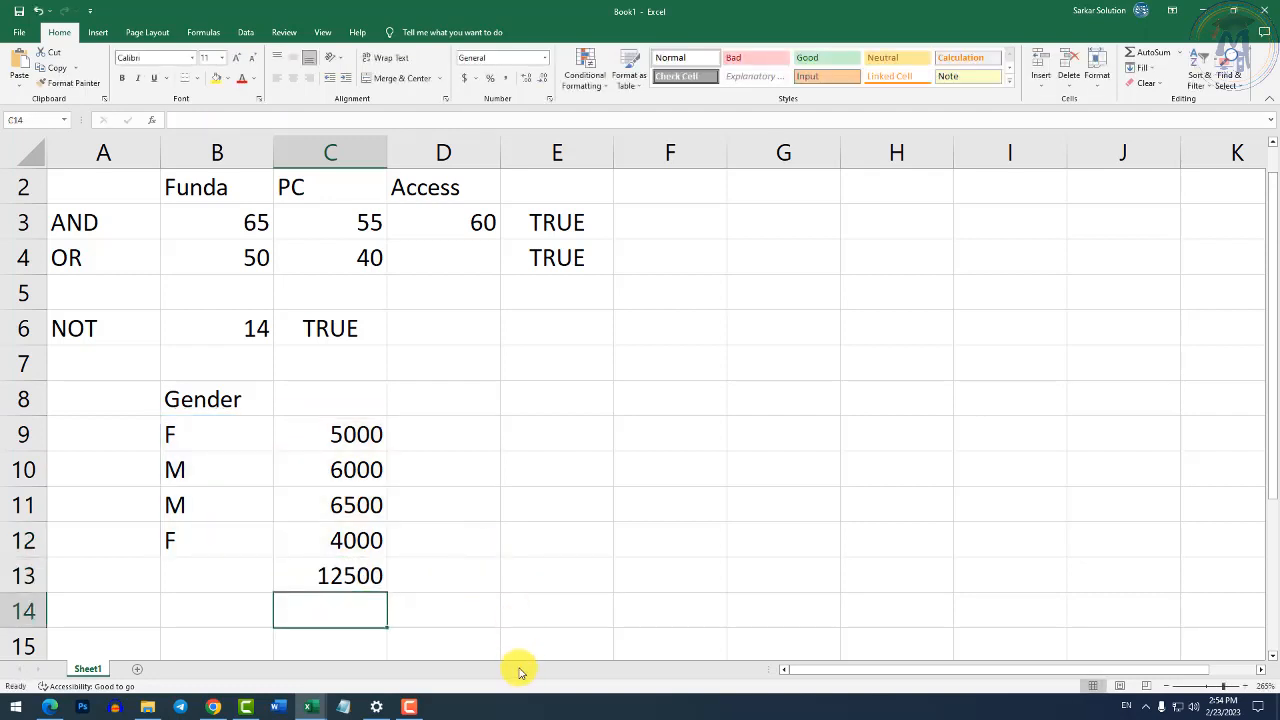
Check the amounts in the M rows against the criterion and range of the SUMIF formula in C13.
click(240, 475)
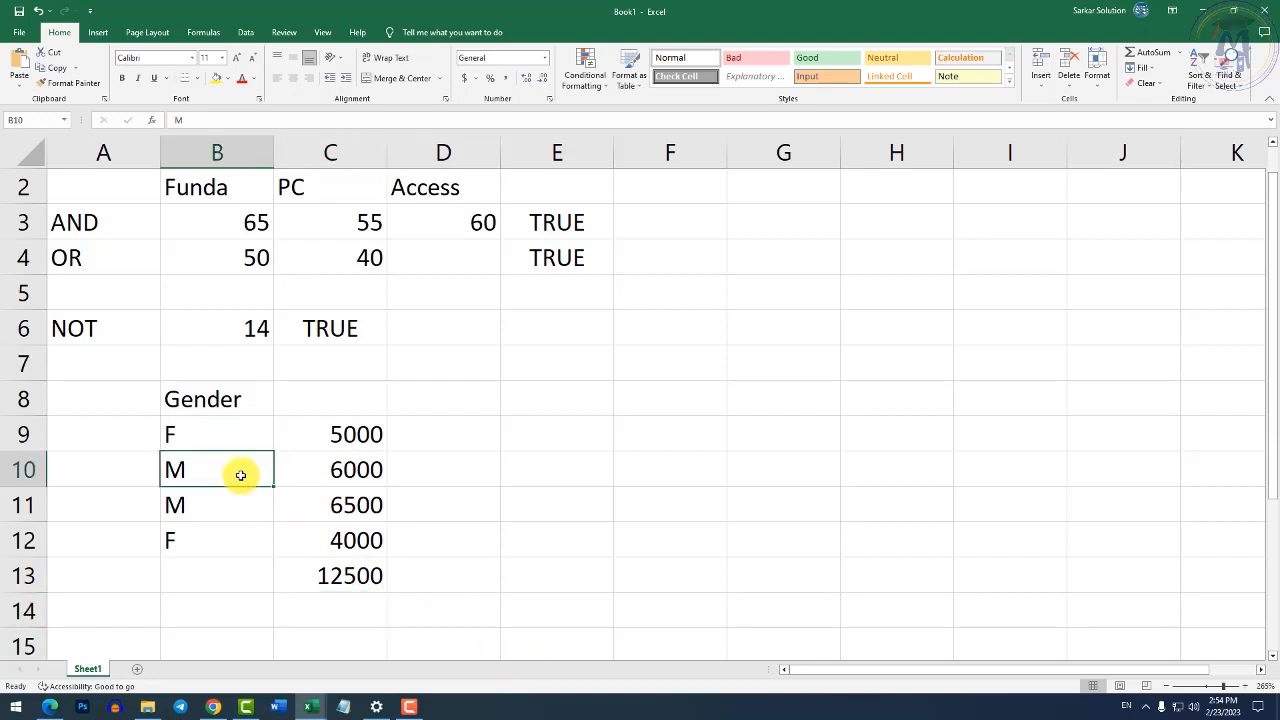
click(345, 477)
click(345, 507)
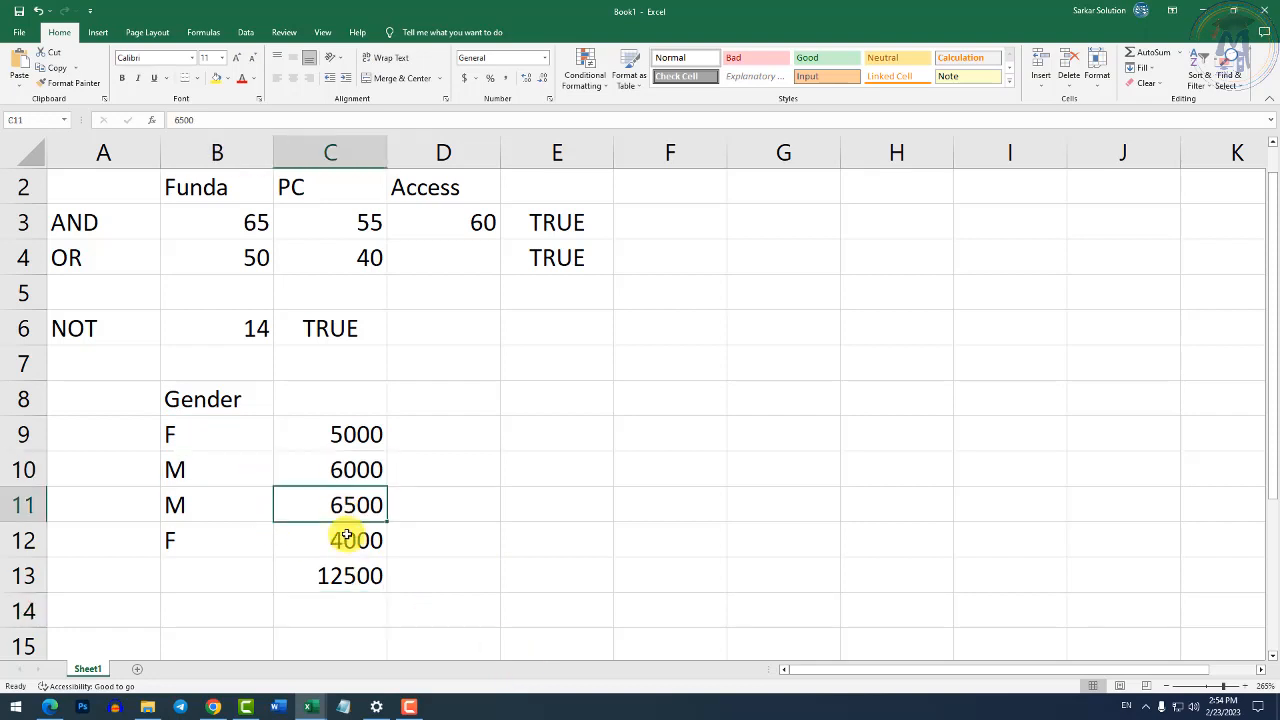
double_click(345, 577)
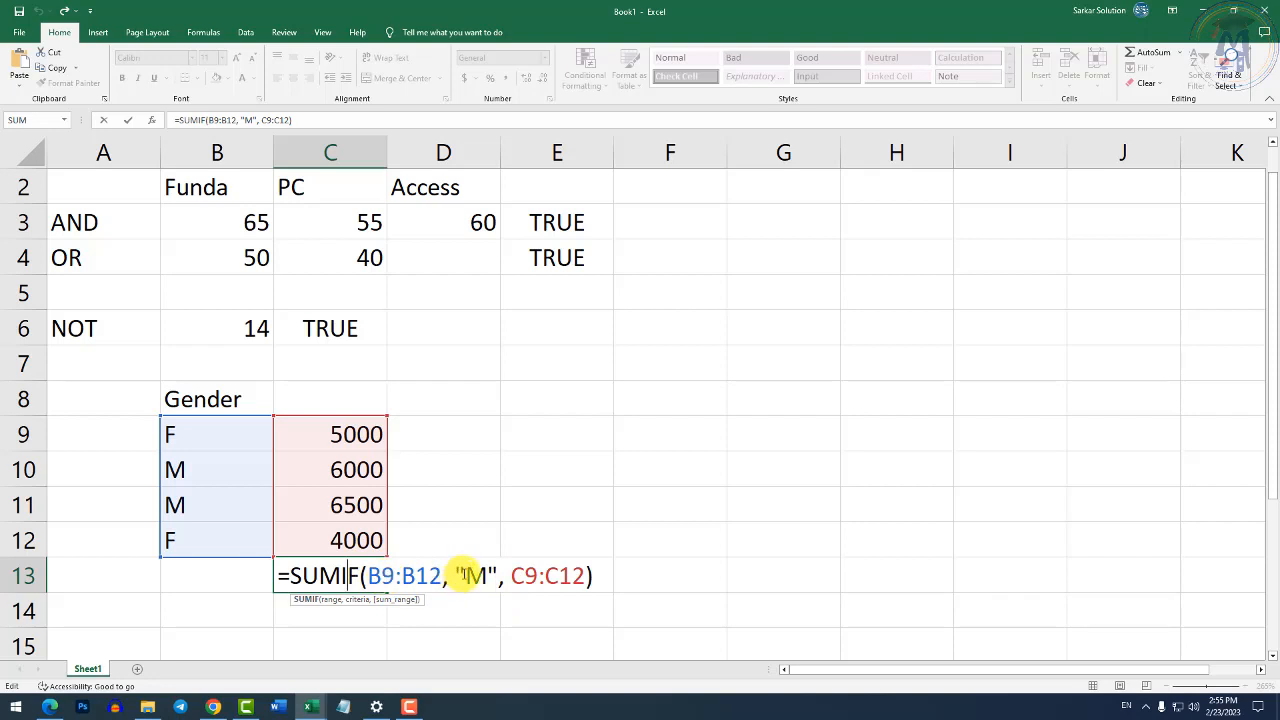
double_click(476, 575)
drag(368, 575, 449, 575)
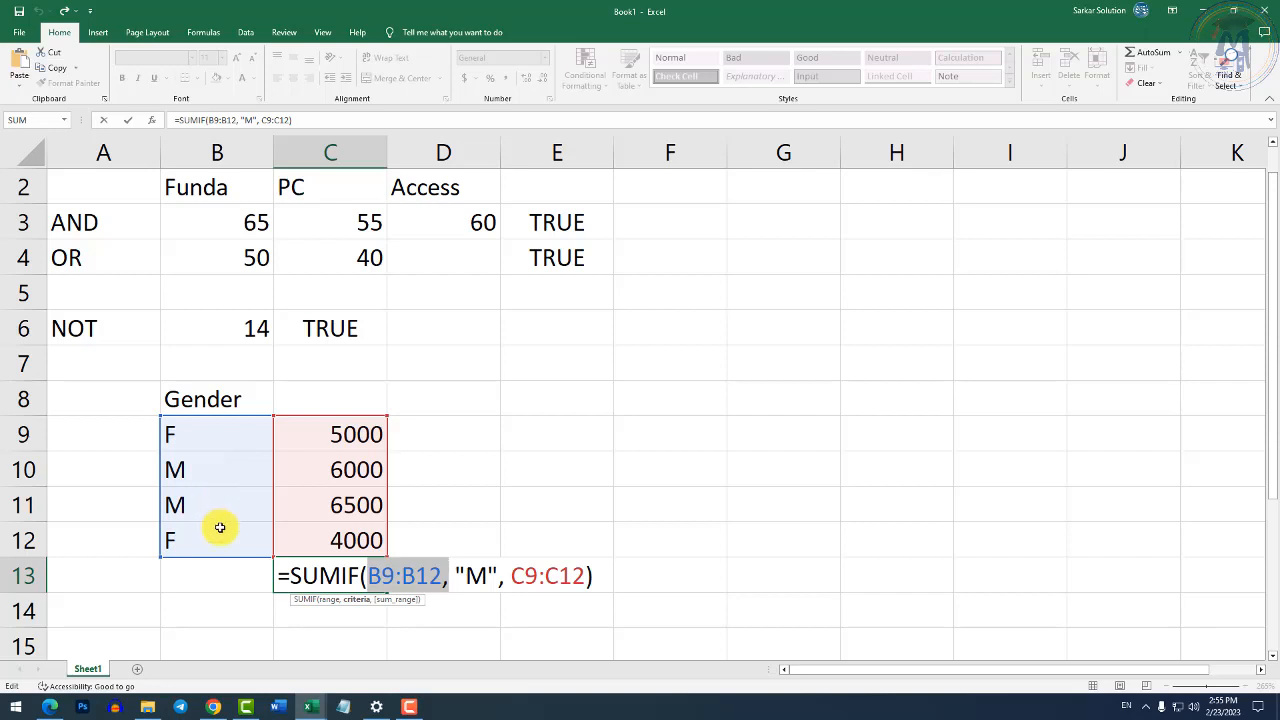
key(Return)
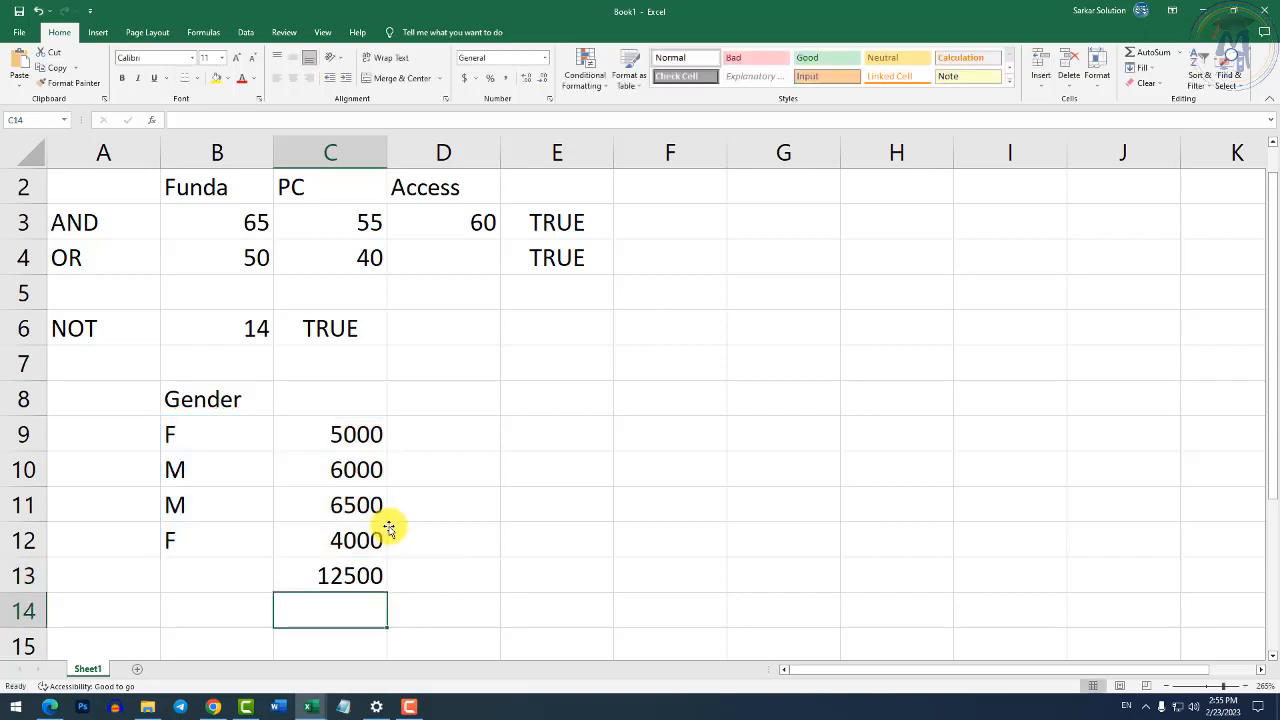
Enter an AVERAGEIF formula in C16 that averages C9:C12 where the gender in B9:B12 is "M".
click(337, 578)
click(340, 606)
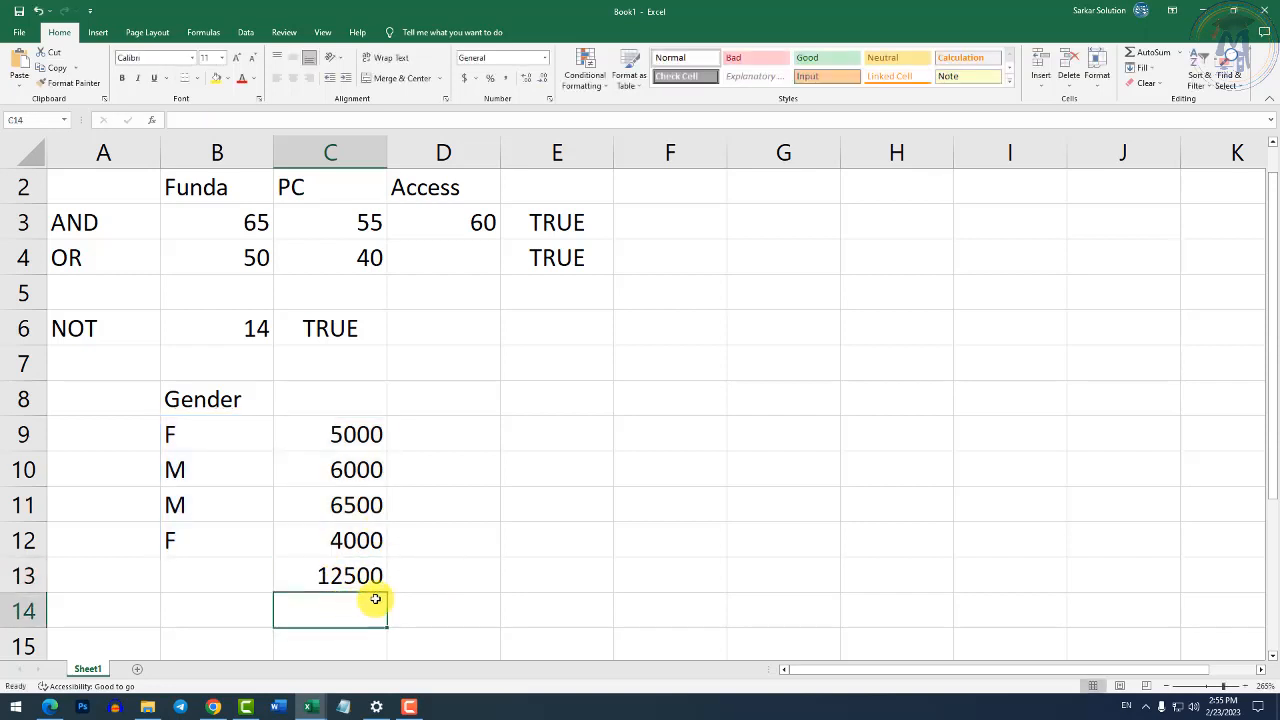
scroll(390, 595, down, 1)
click(333, 560)
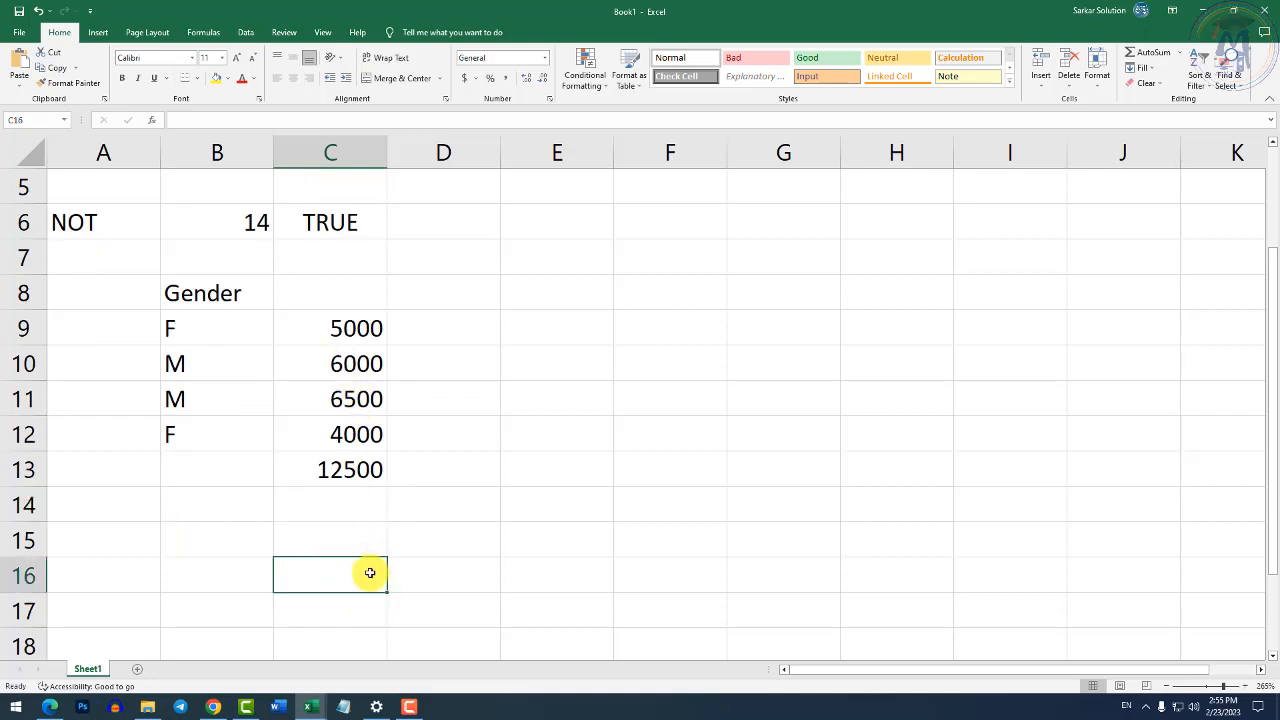
text(=aver)
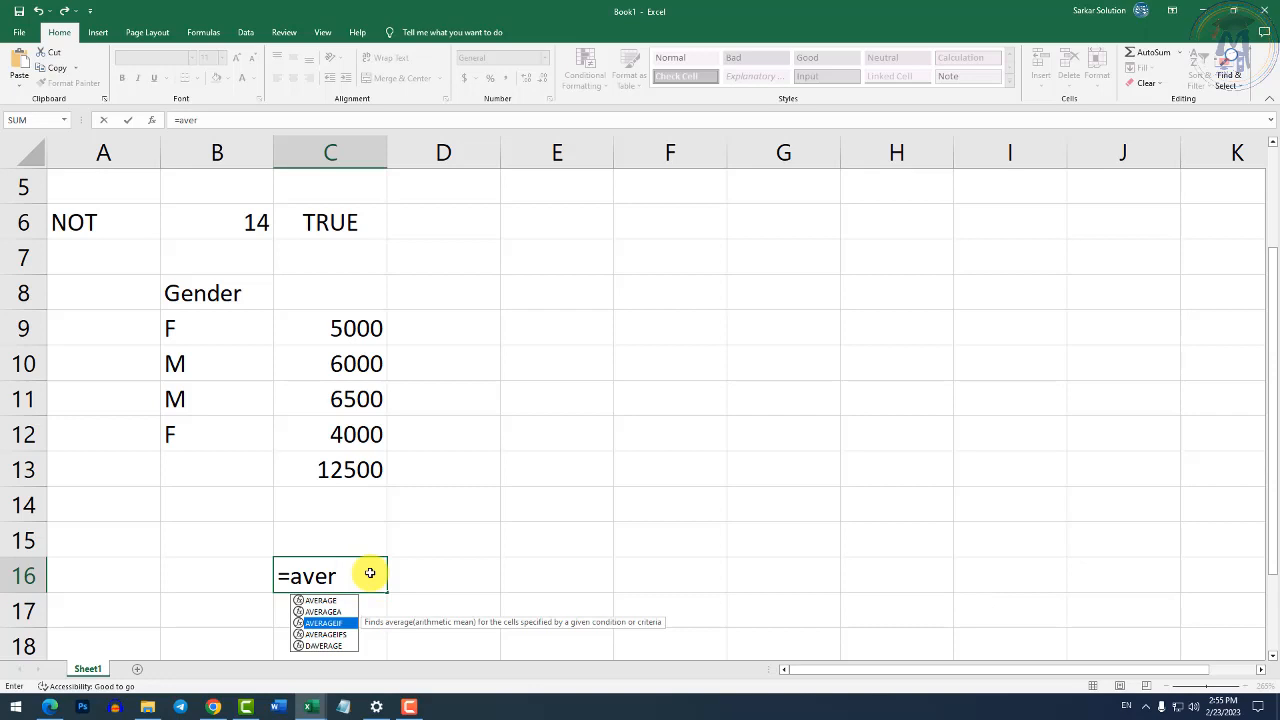
key(Return)
double_click(369, 574)
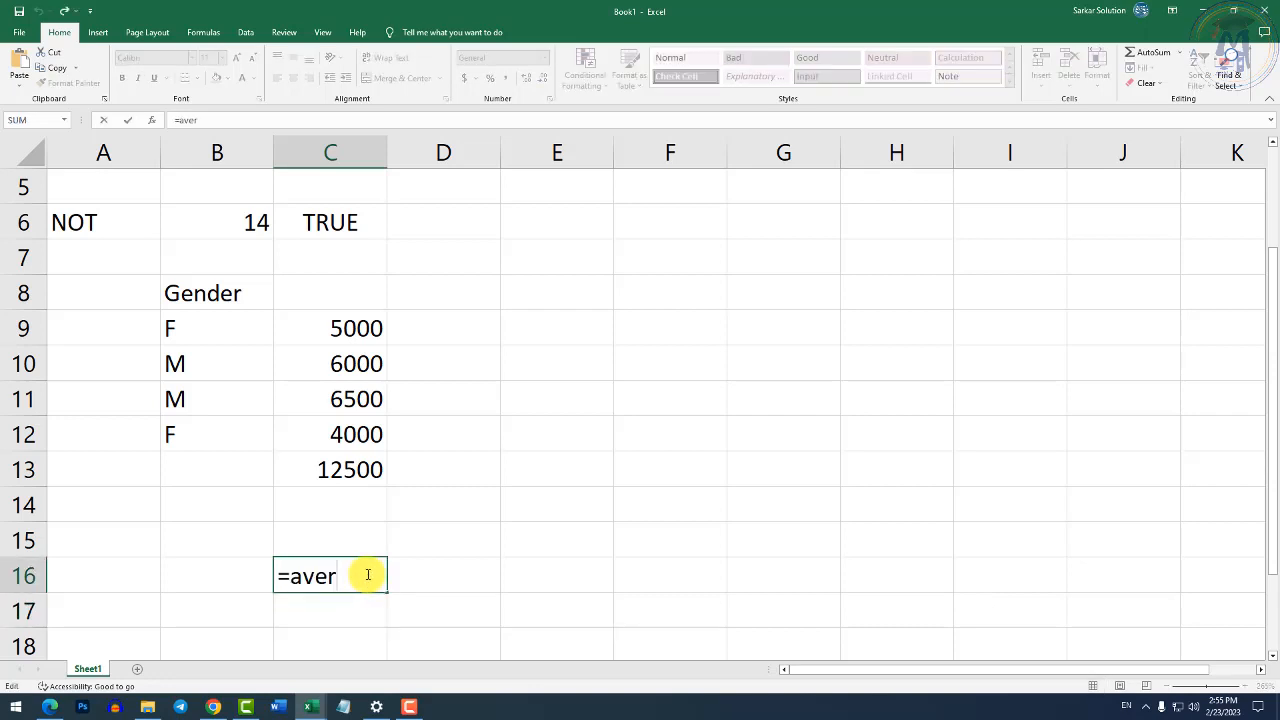
text(ageif()
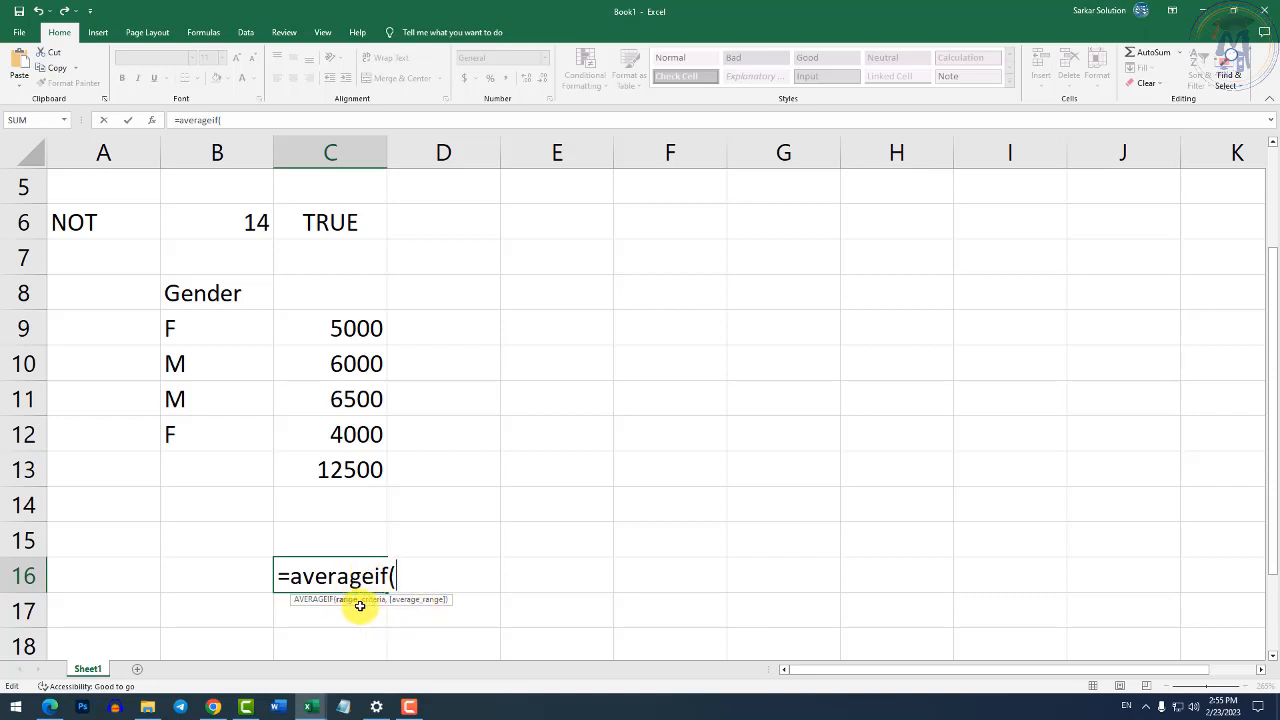
drag(177, 323, 194, 423)
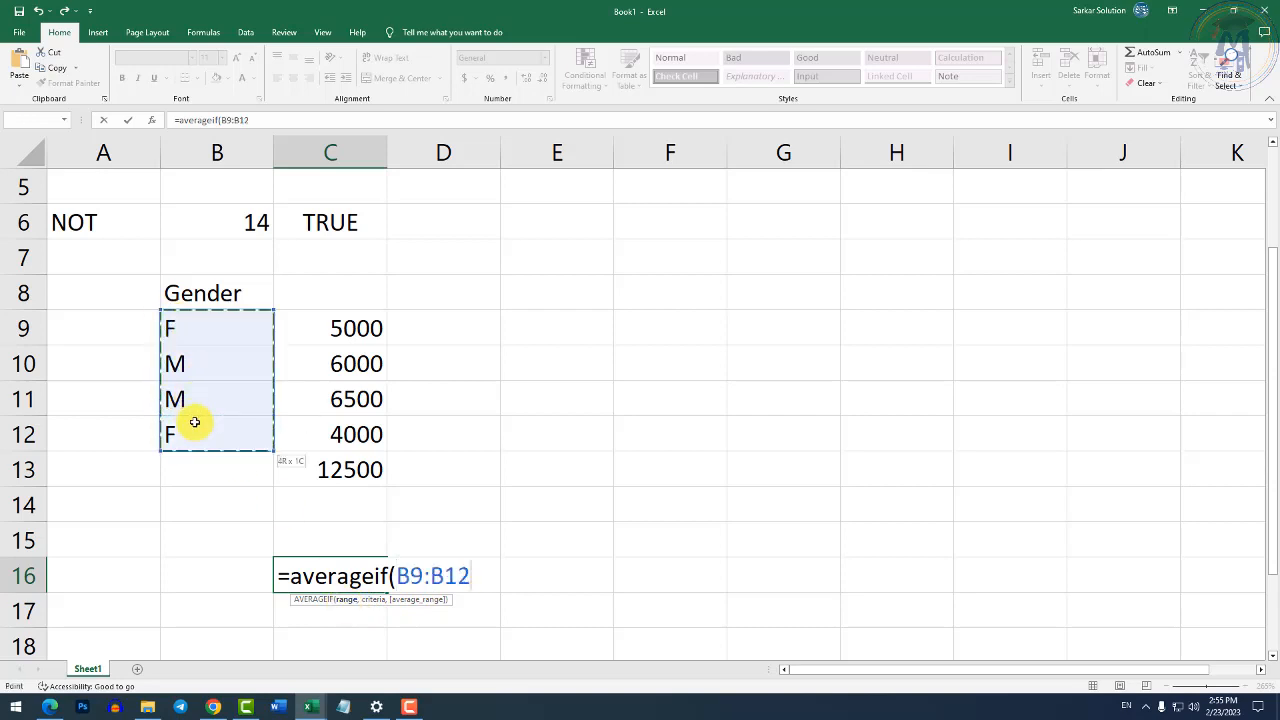
text(,)
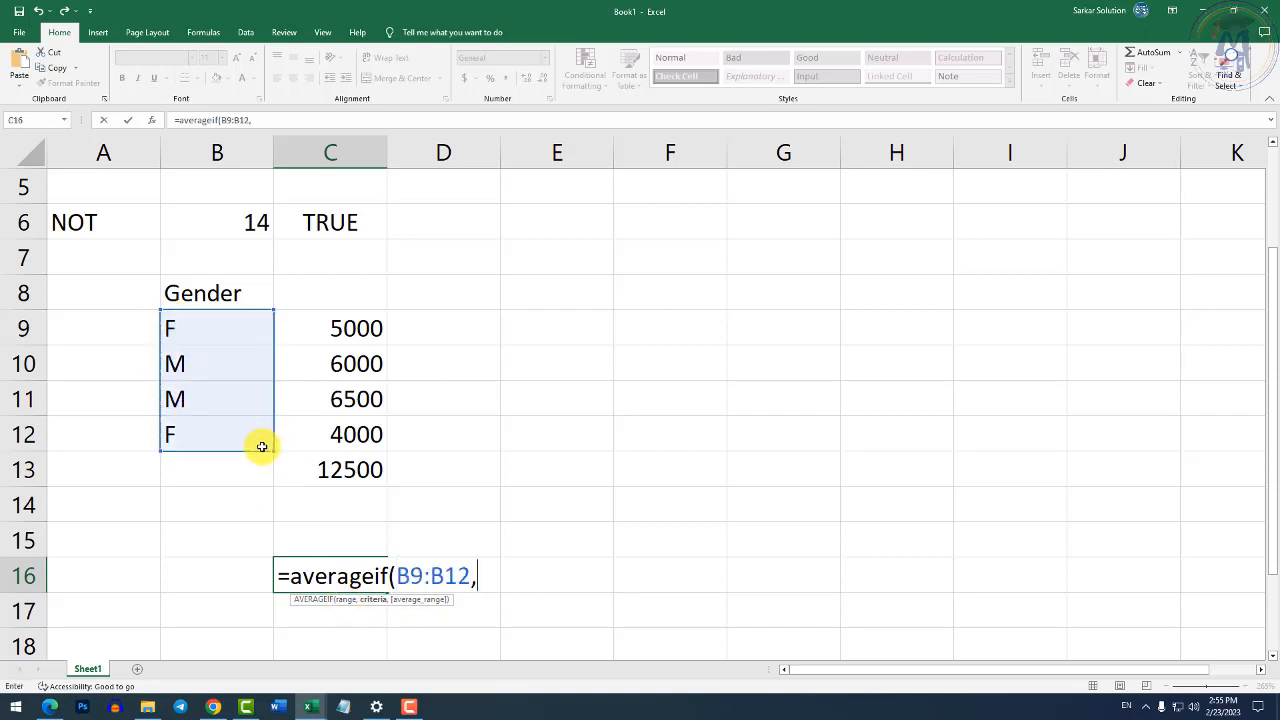
text( "M",)
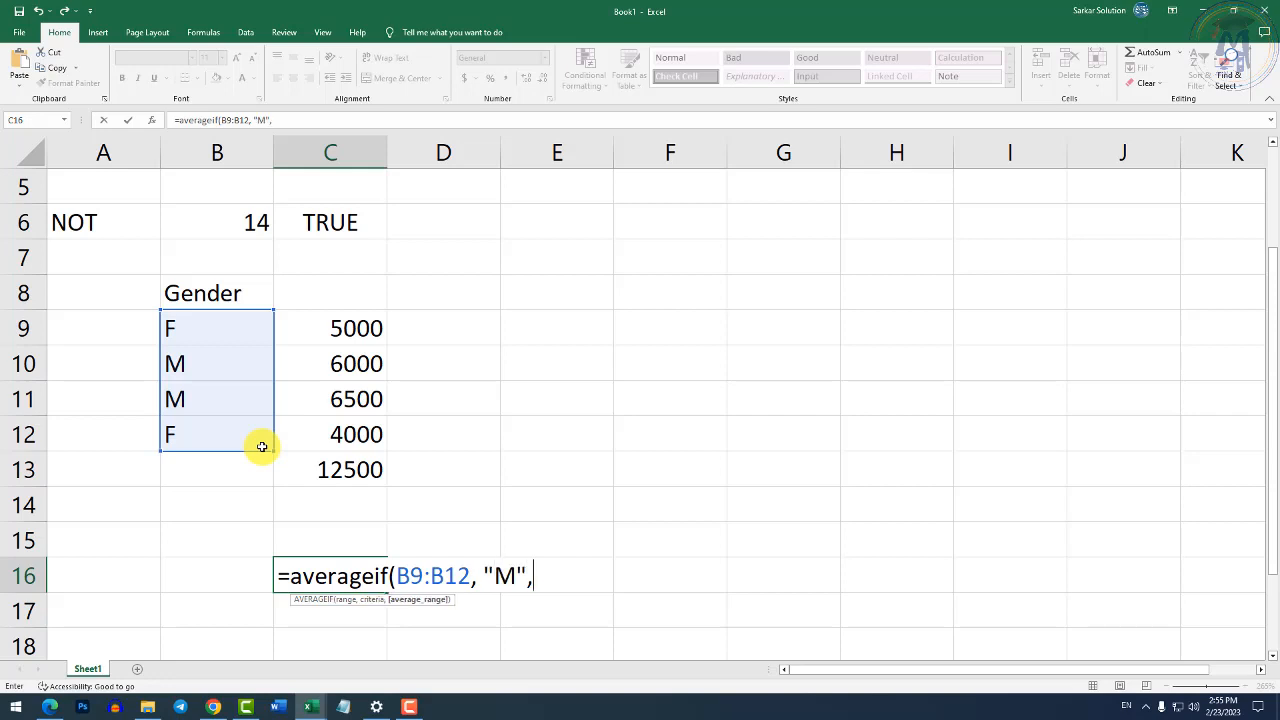
drag(334, 325, 350, 432)
text())
key(Return)
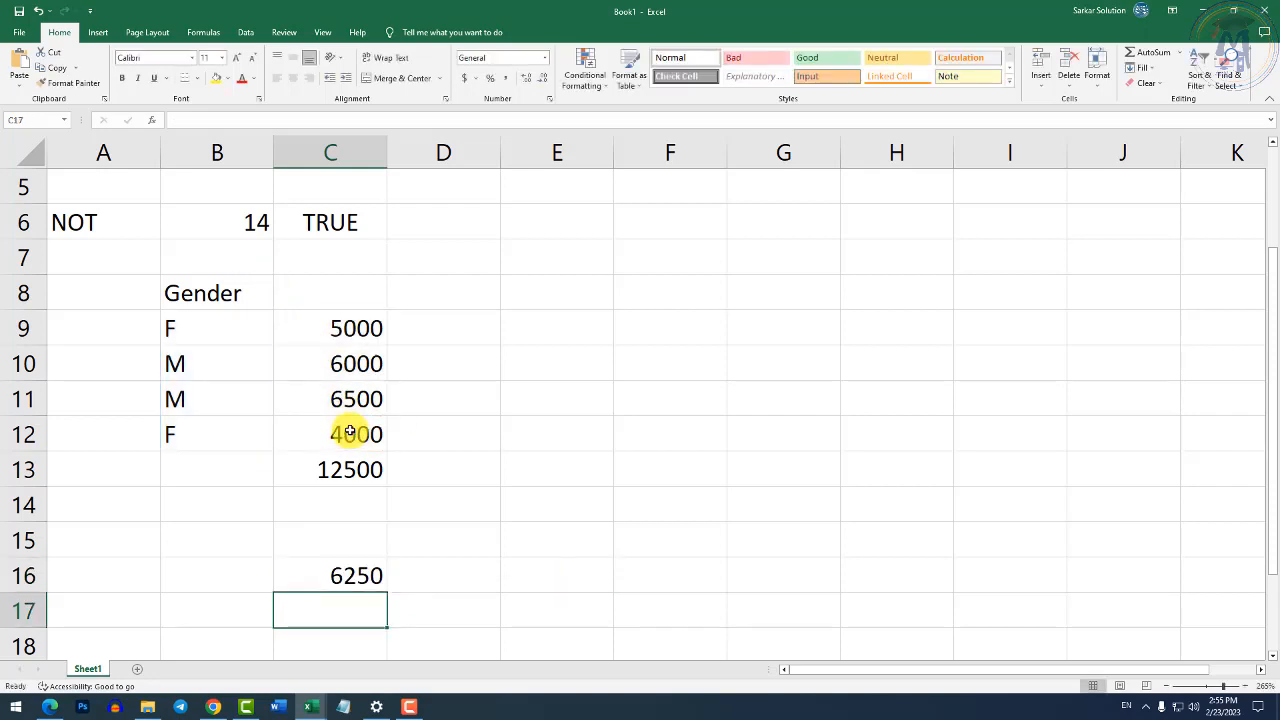
Compare the ranges and criterion of the SUMIF formula in C13 with those of the AVERAGEIF formula in C16.
double_click(330, 470)
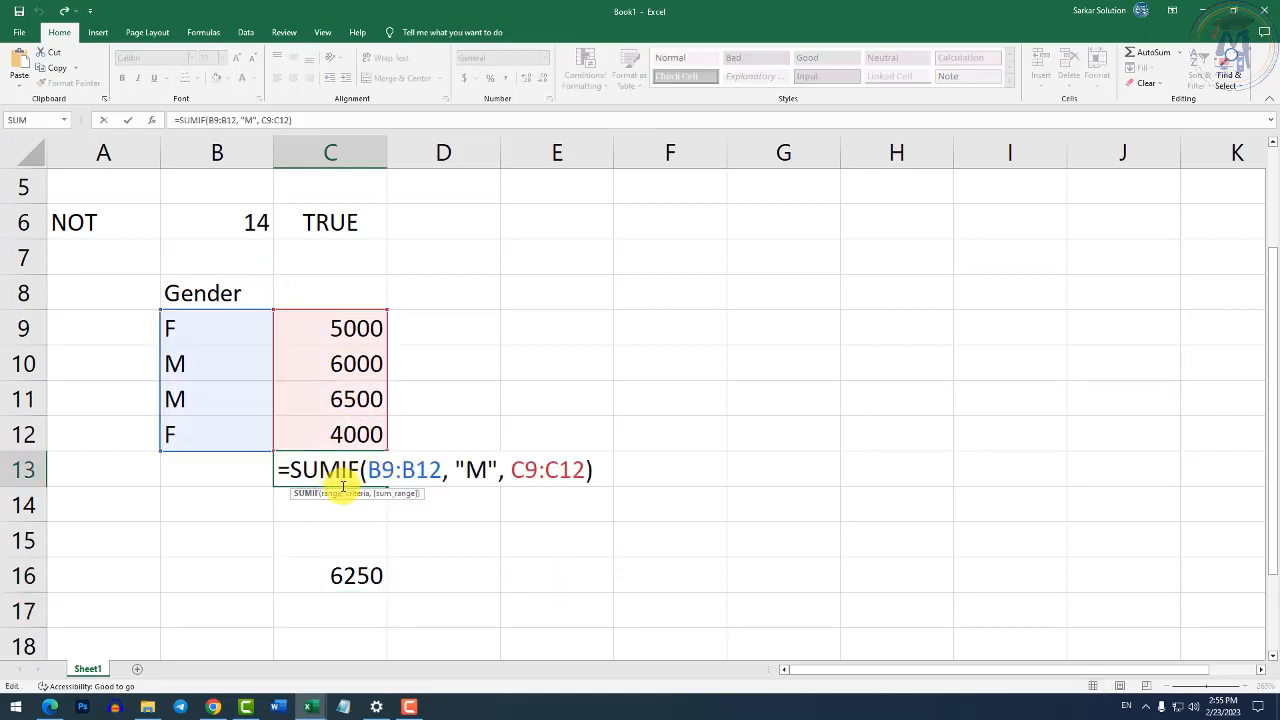
key(Return)
double_click(344, 574)
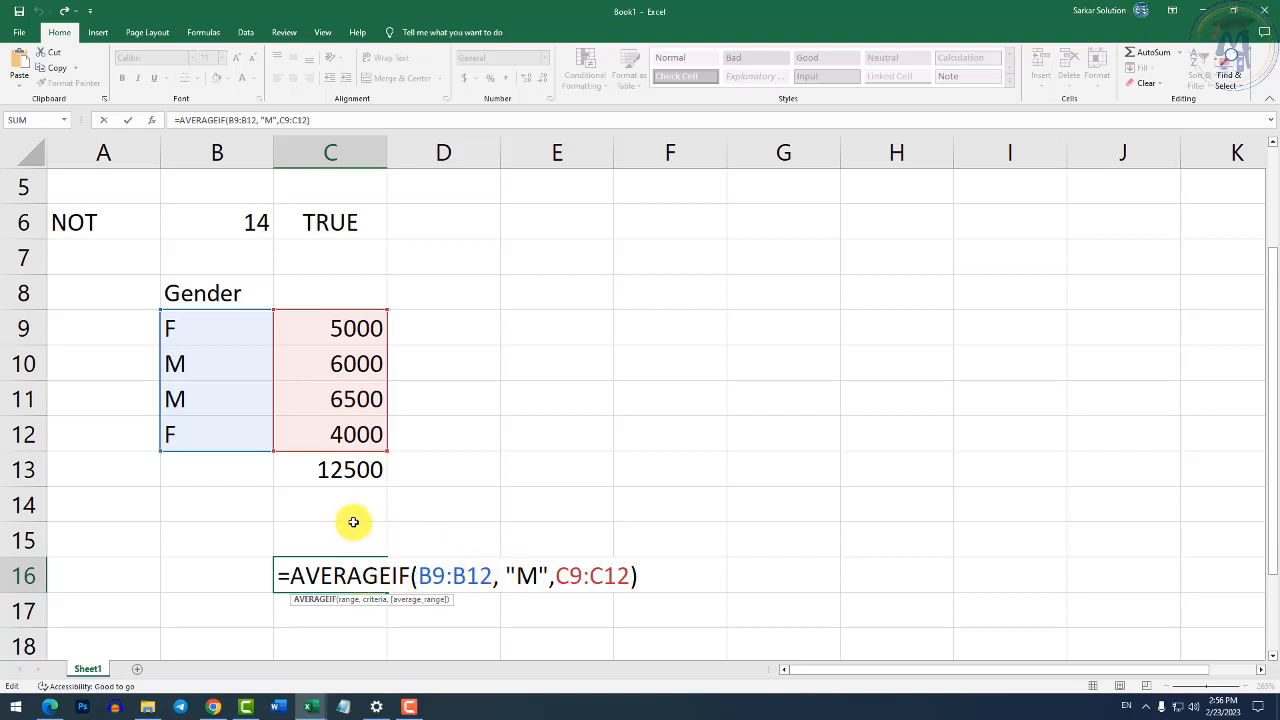
key(Return)
double_click(343, 469)
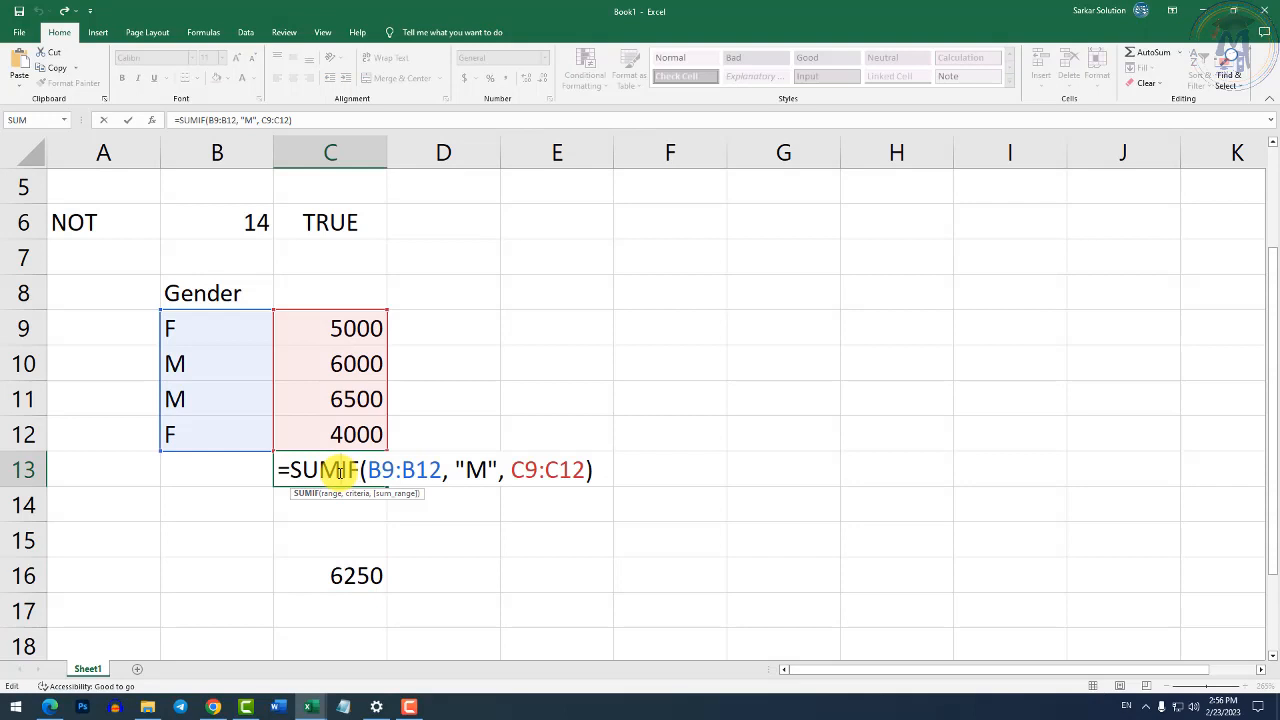
key(Return)
click(355, 573)
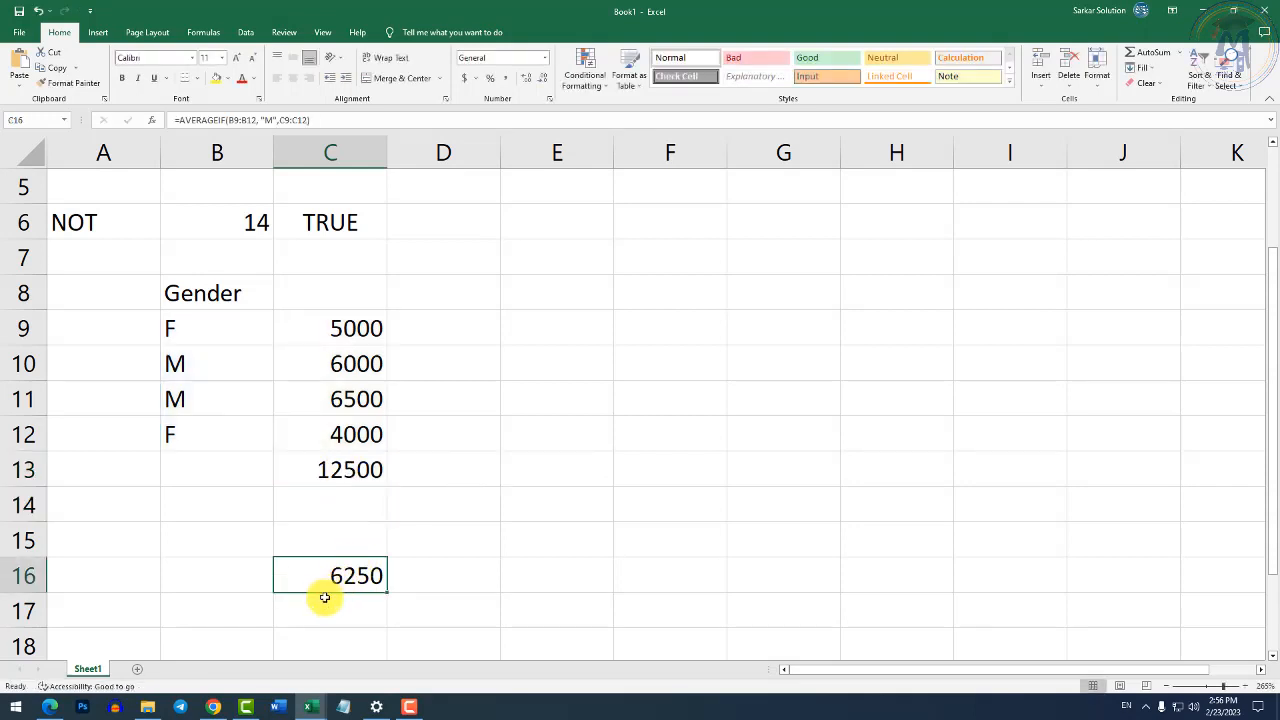
Switch to the Recording Shee workbook and review the logical functions and the start of the text functions on the Overall Function sheet.
key(alt+Tab)
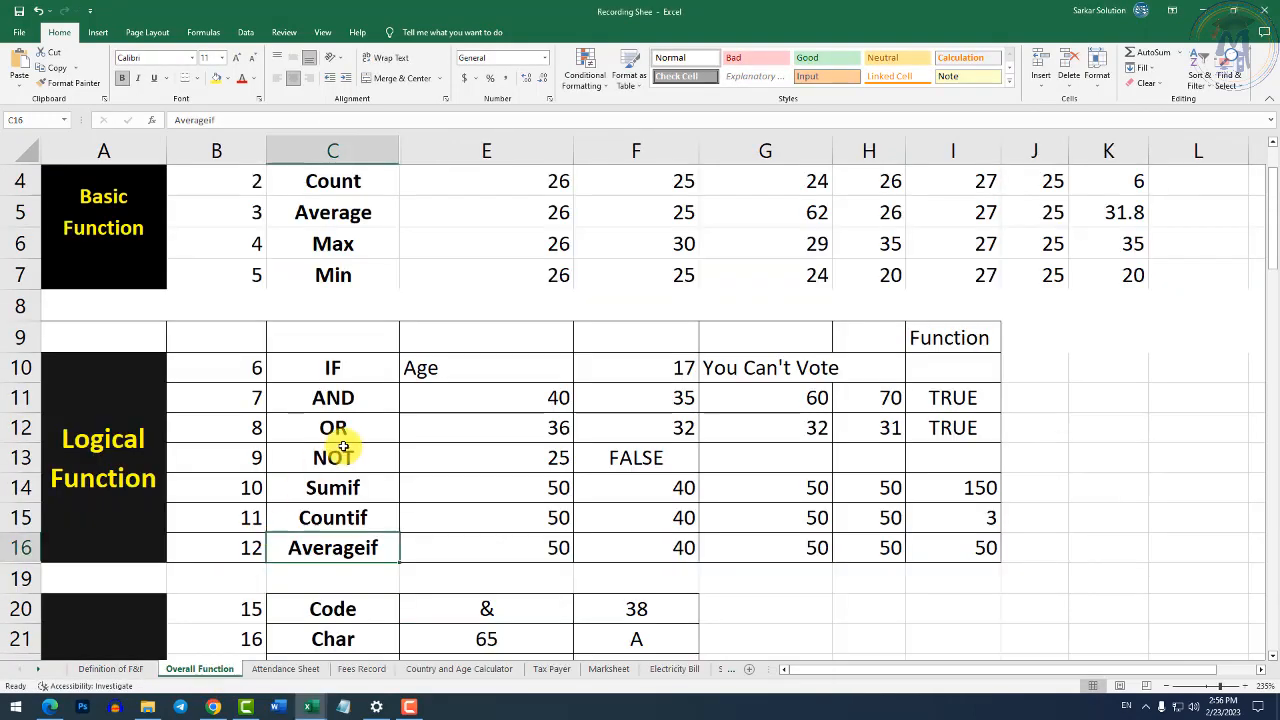
scroll(340, 415, down, 1)
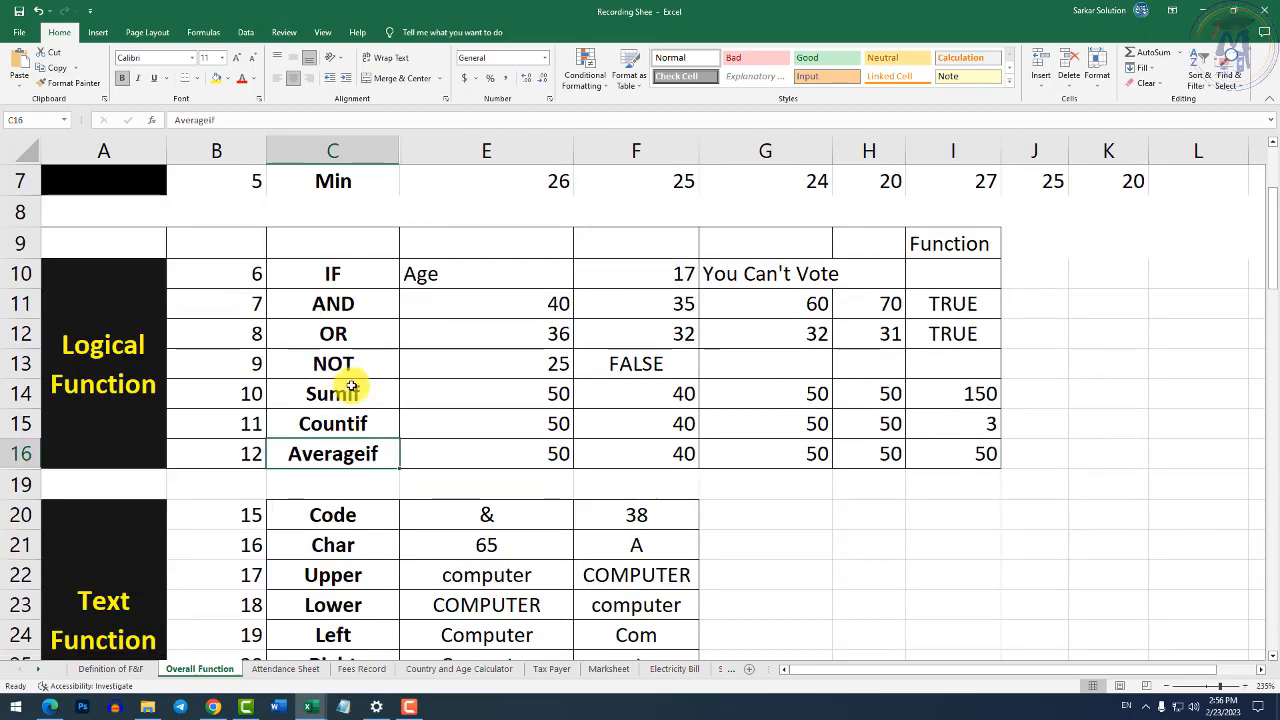
click(352, 389)
click(341, 427)
scroll(341, 427, down, 2)
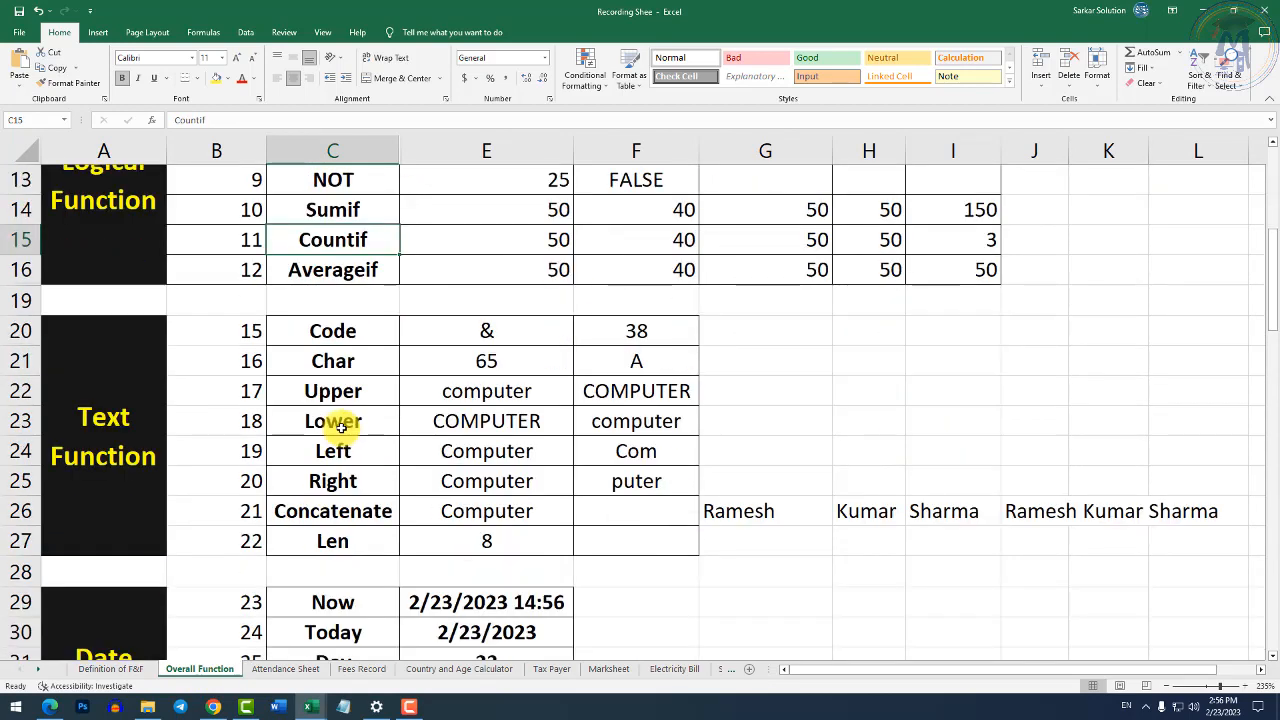
click(355, 334)
Return to the Book1 workbook and enter the sample letter A in C19.
key(alt+Tab)
scroll(500, 500, down, 2)
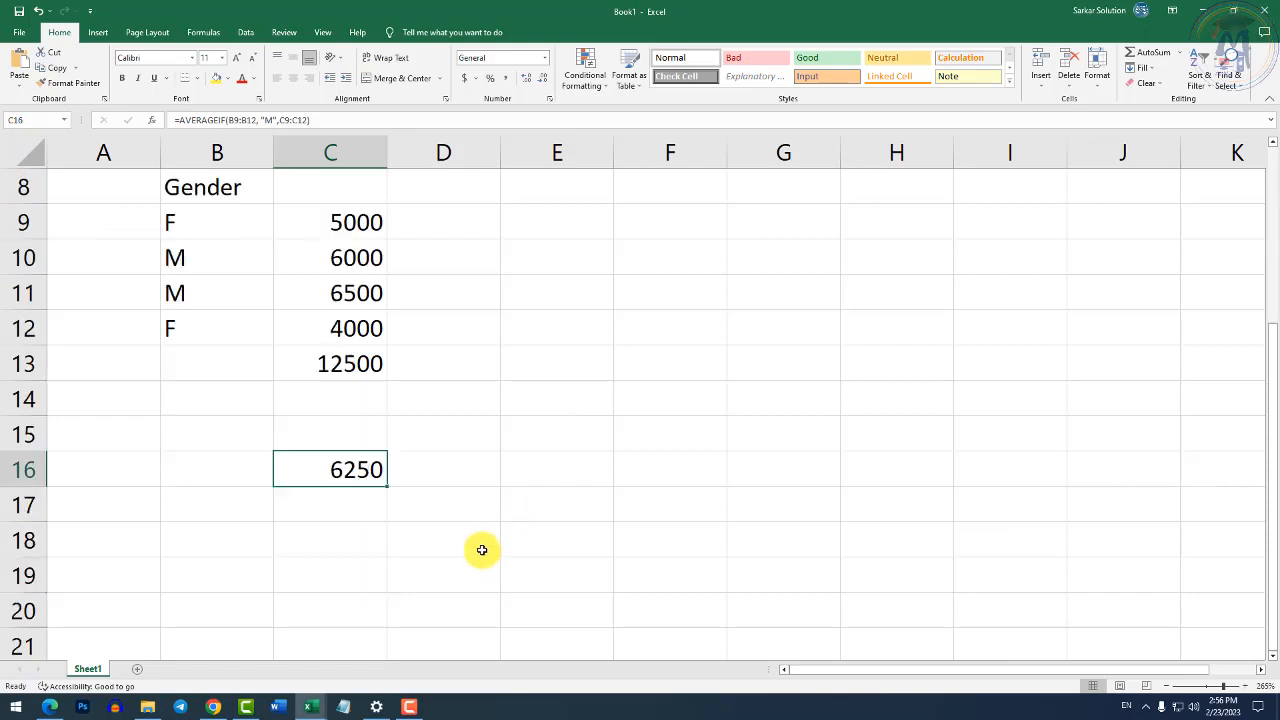
click(326, 461)
text(A)
key(Return)
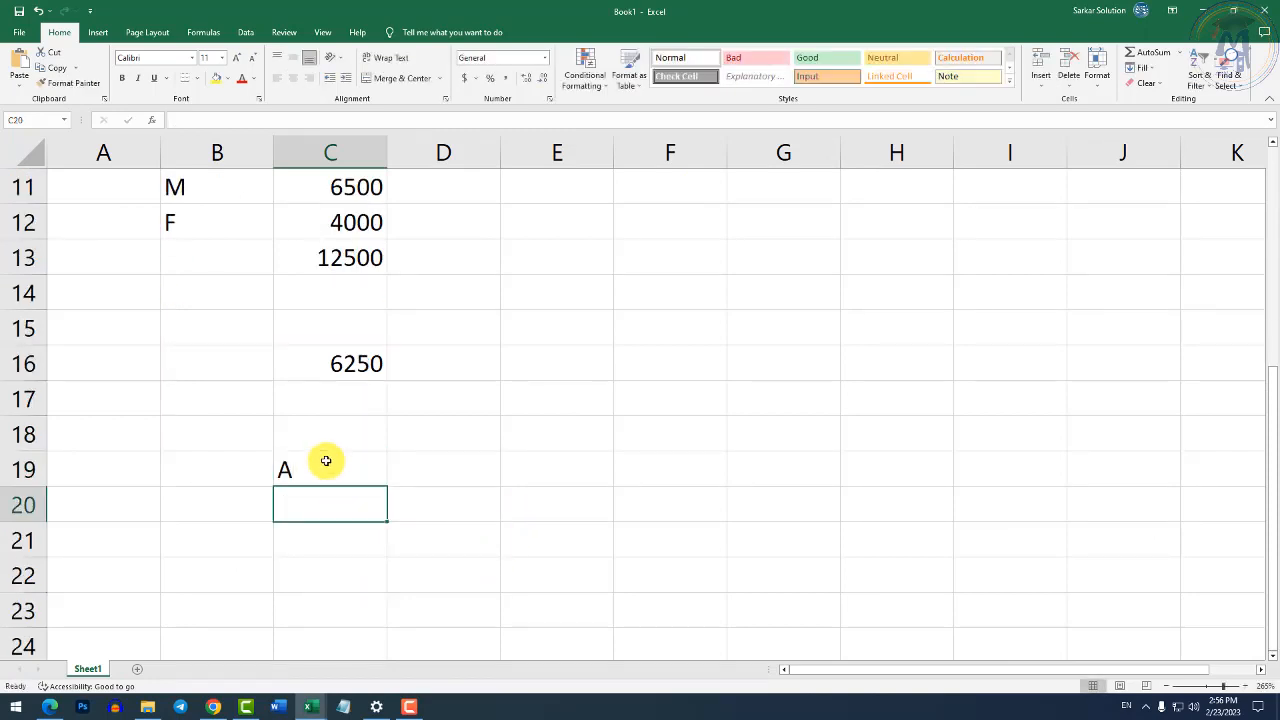
Enter the sample number 85 in C20, below the letter A.
click(326, 461)
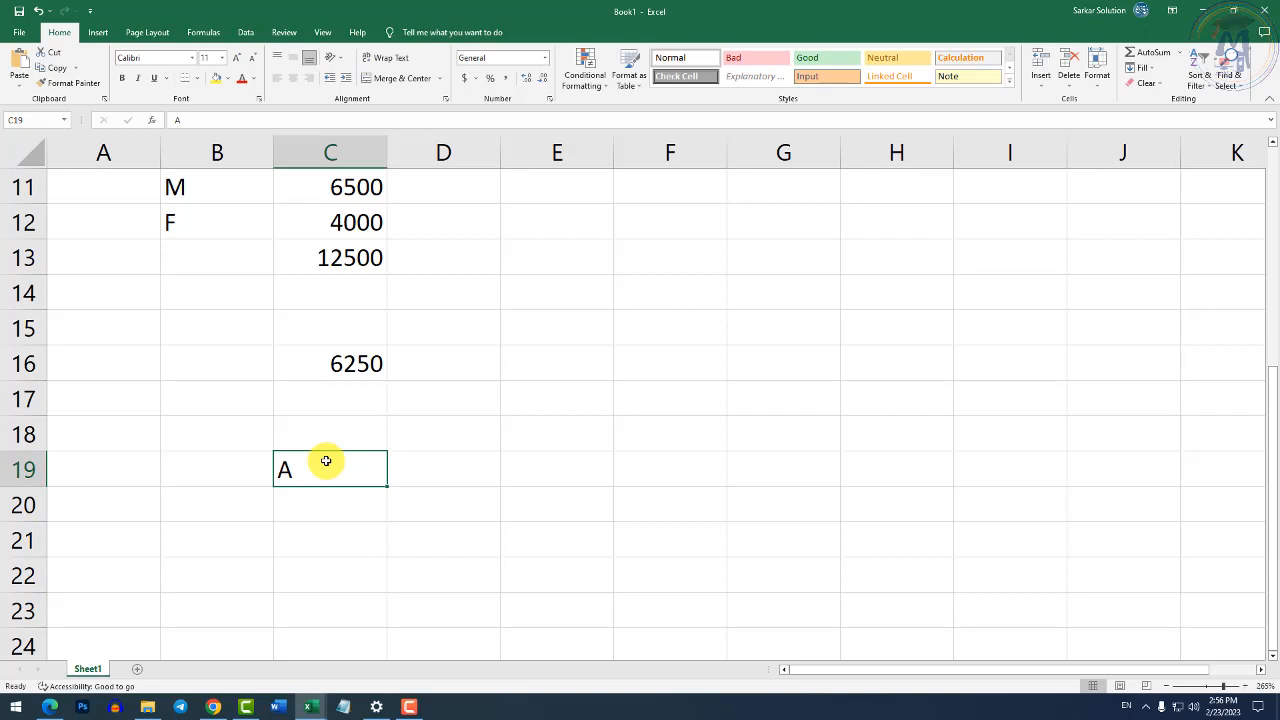
key(Right)
key(Down)
key(Up)
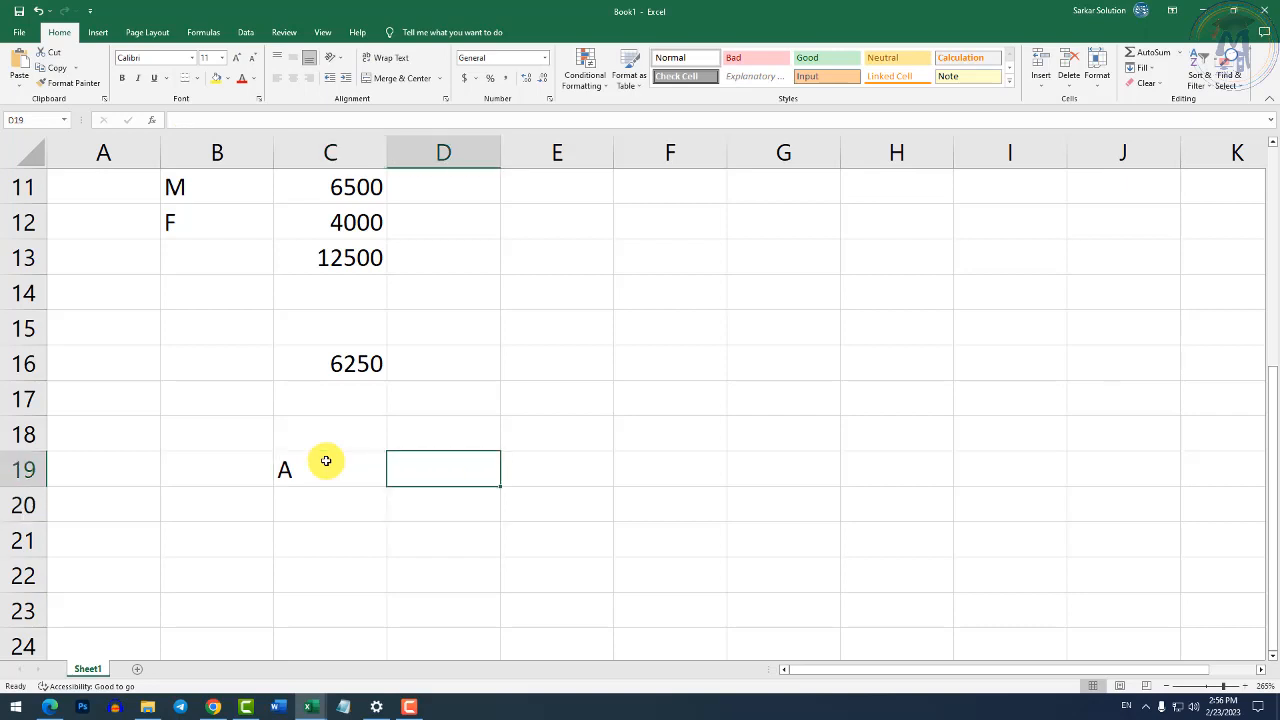
key(Down)
key(Left)
text(85)
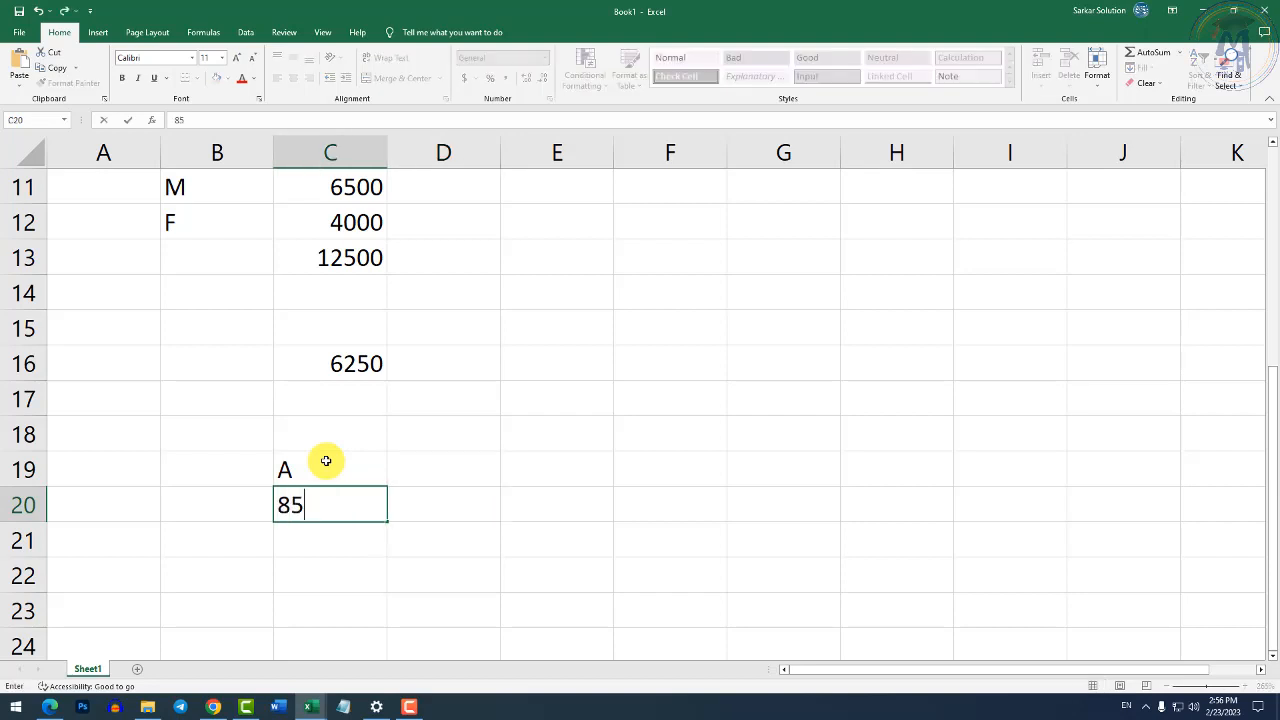
key(Return)
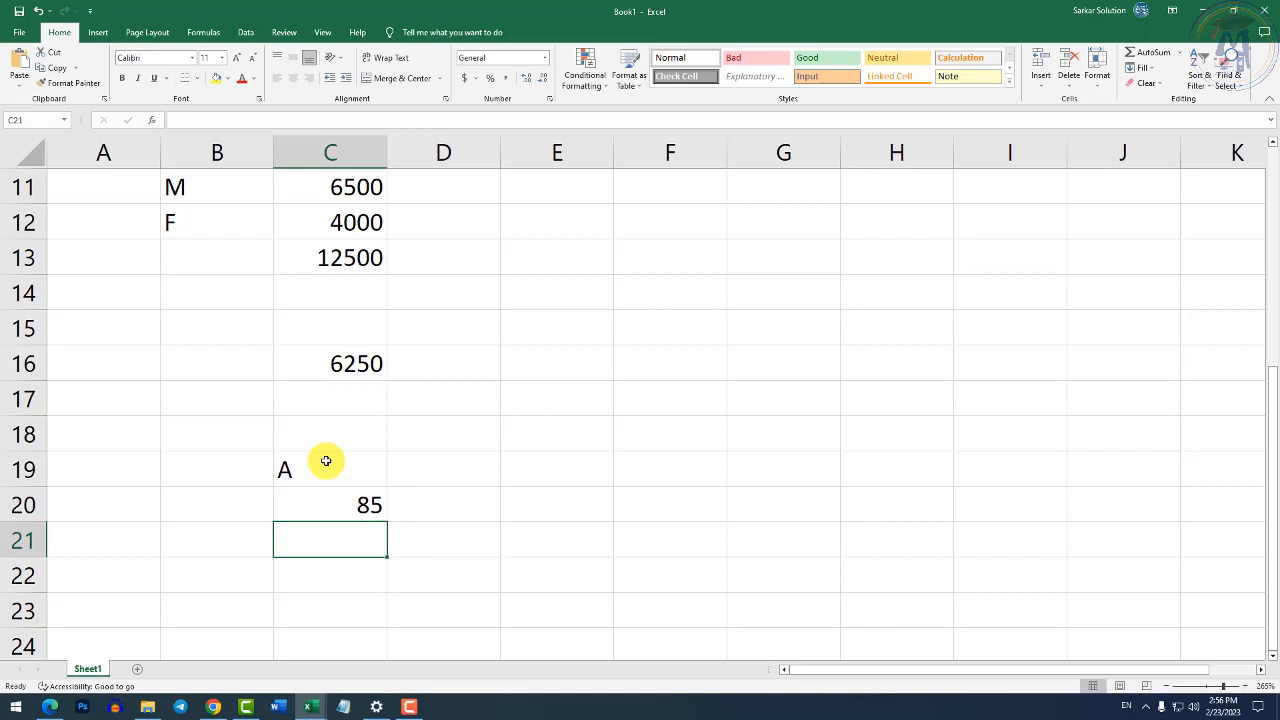
Label the two sample rows Code in B19 and Char in B20.
key(Up)
key(Left)
key(Up)
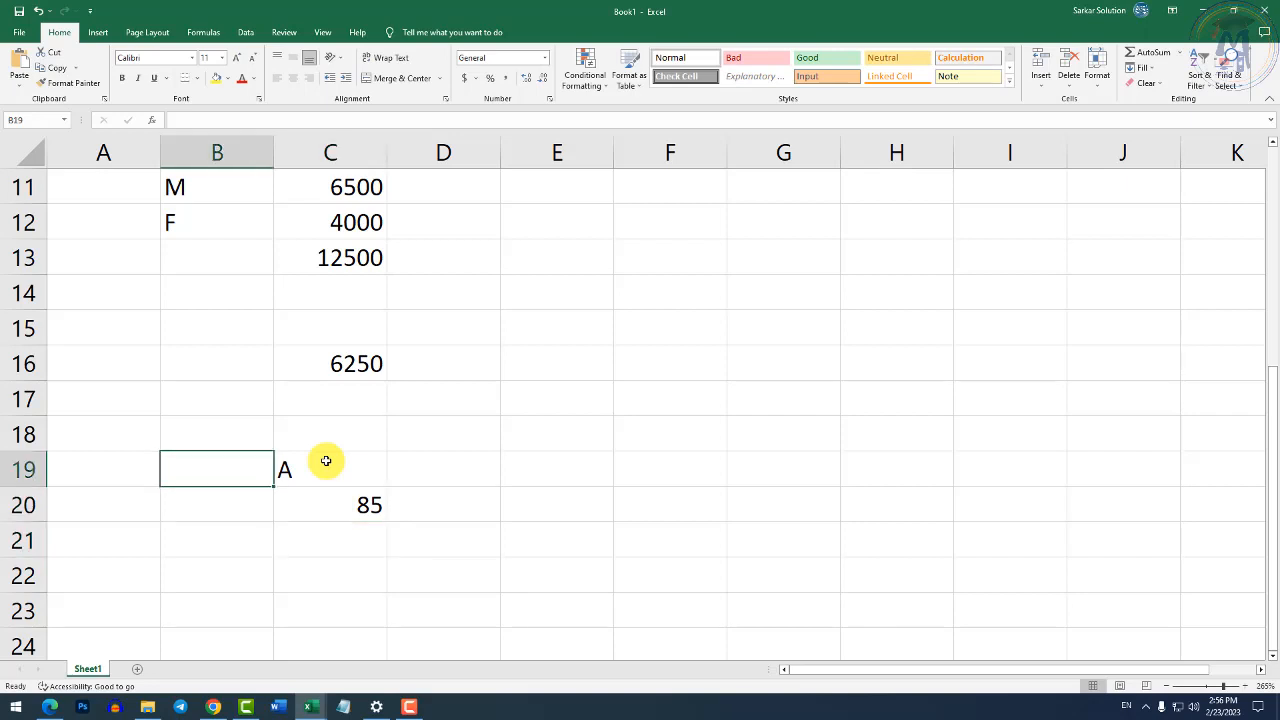
text(Code)
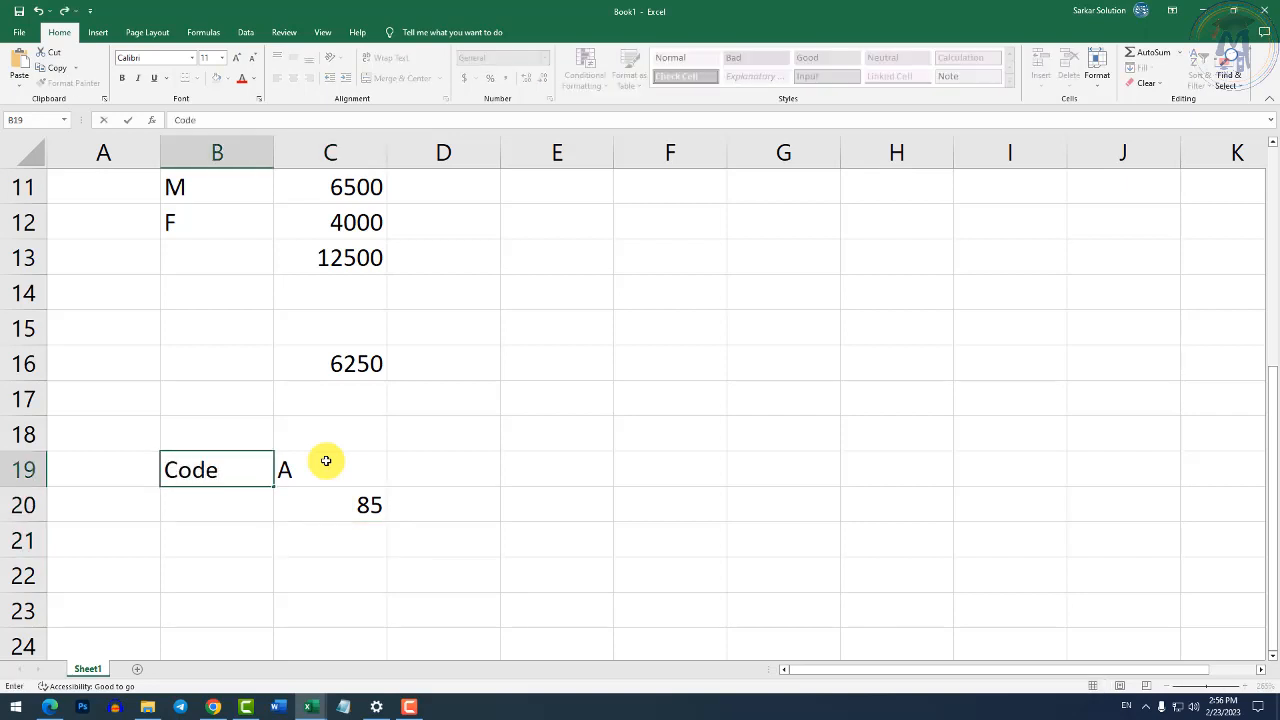
key(Return)
text(Char)
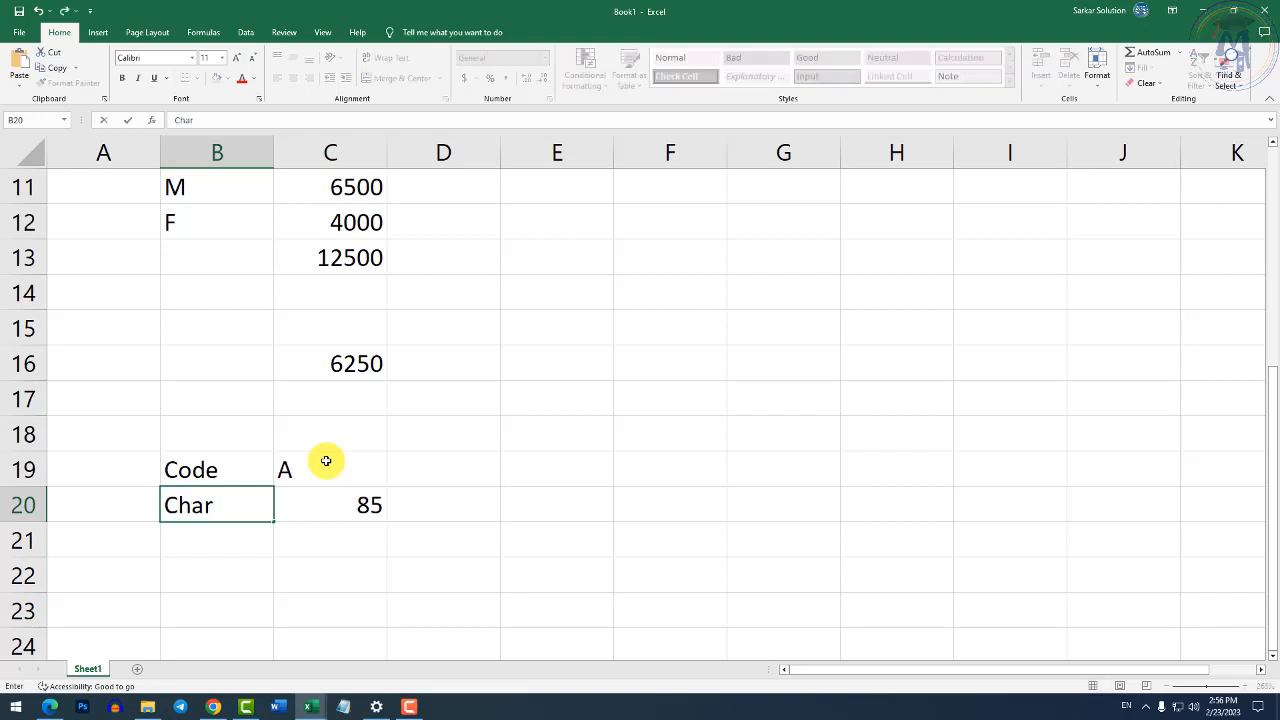
Enter the formula =CODE(C19) in D19 to get the character code of the sample letter.
key(Up)
key(Right)
key(Right)
text(=)
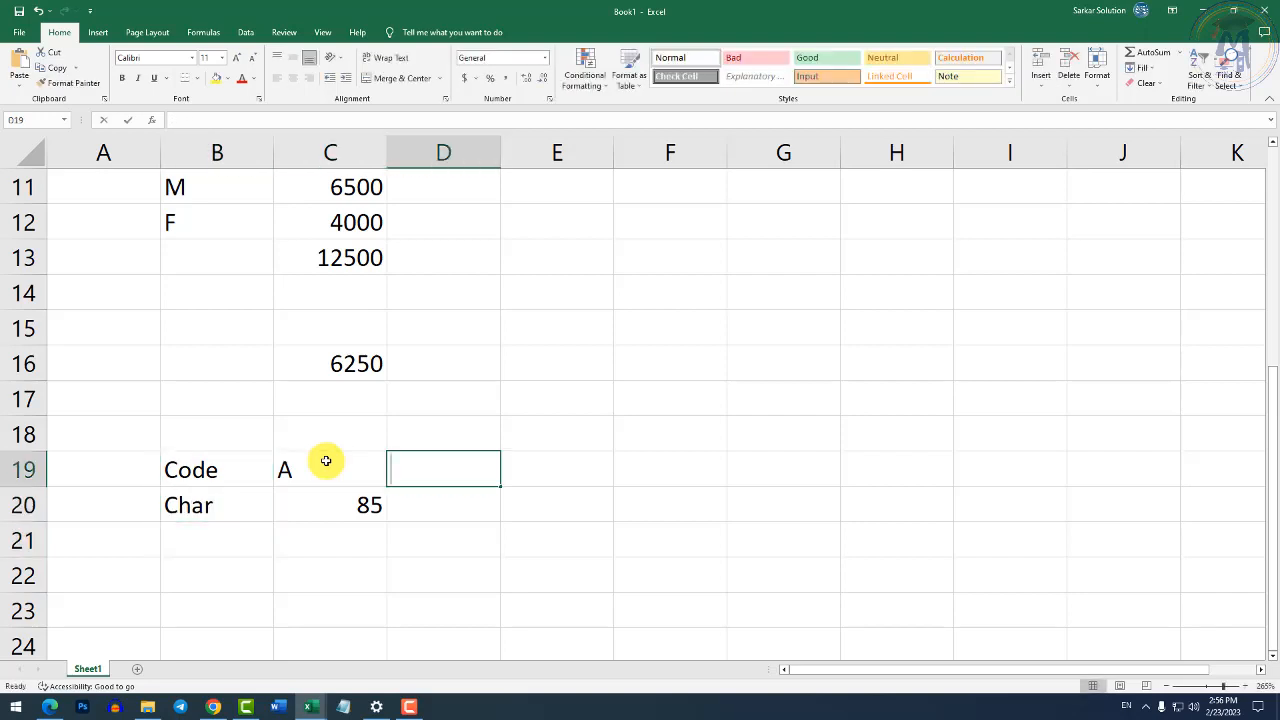
text(code()
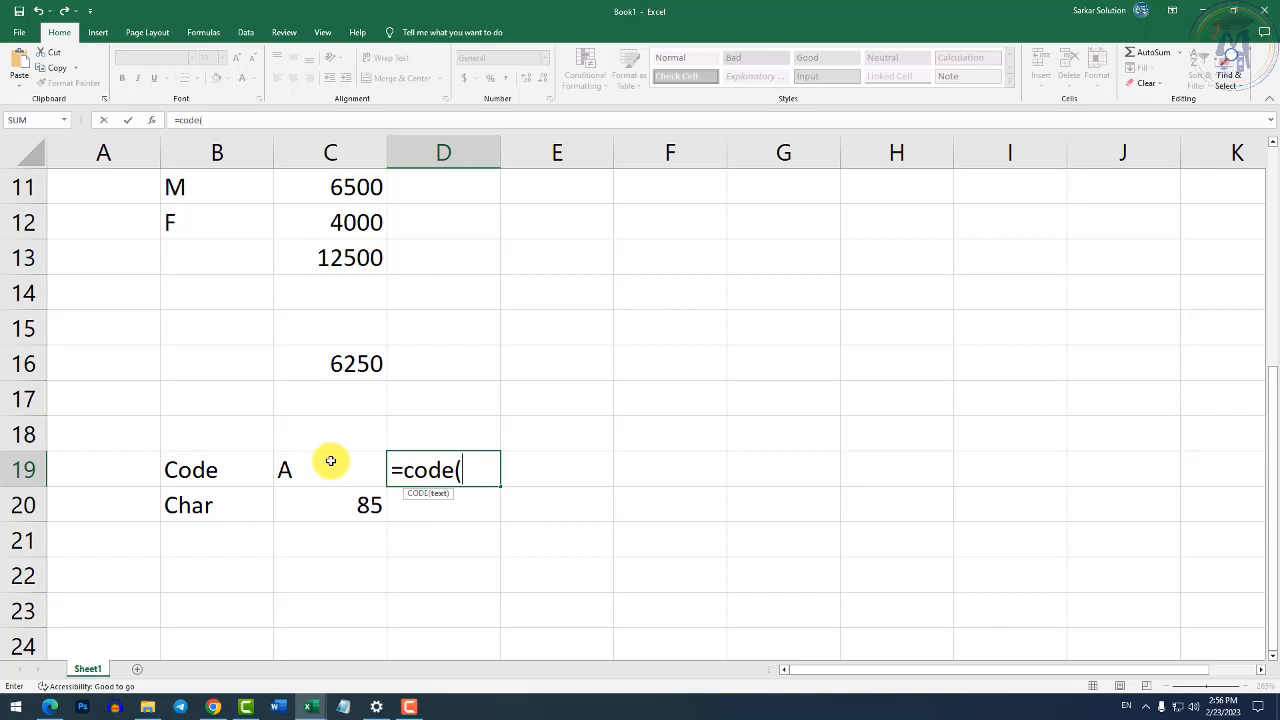
click(329, 461)
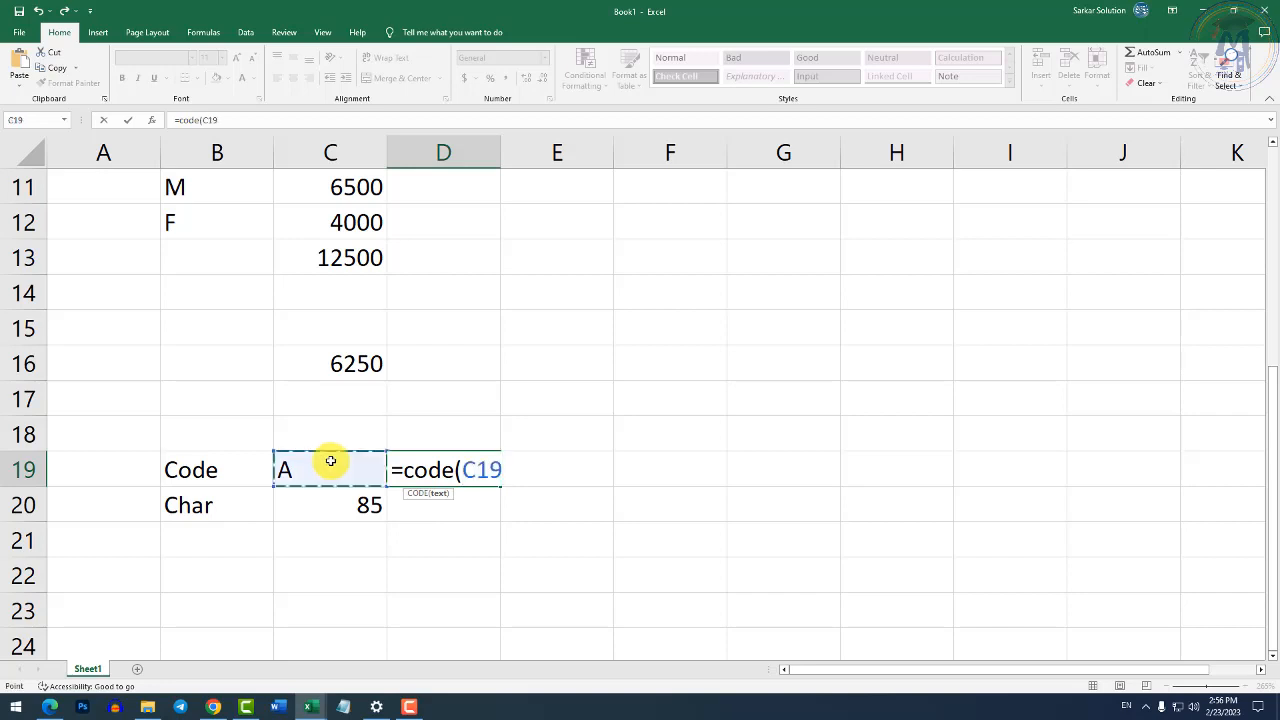
text())
key(Return)
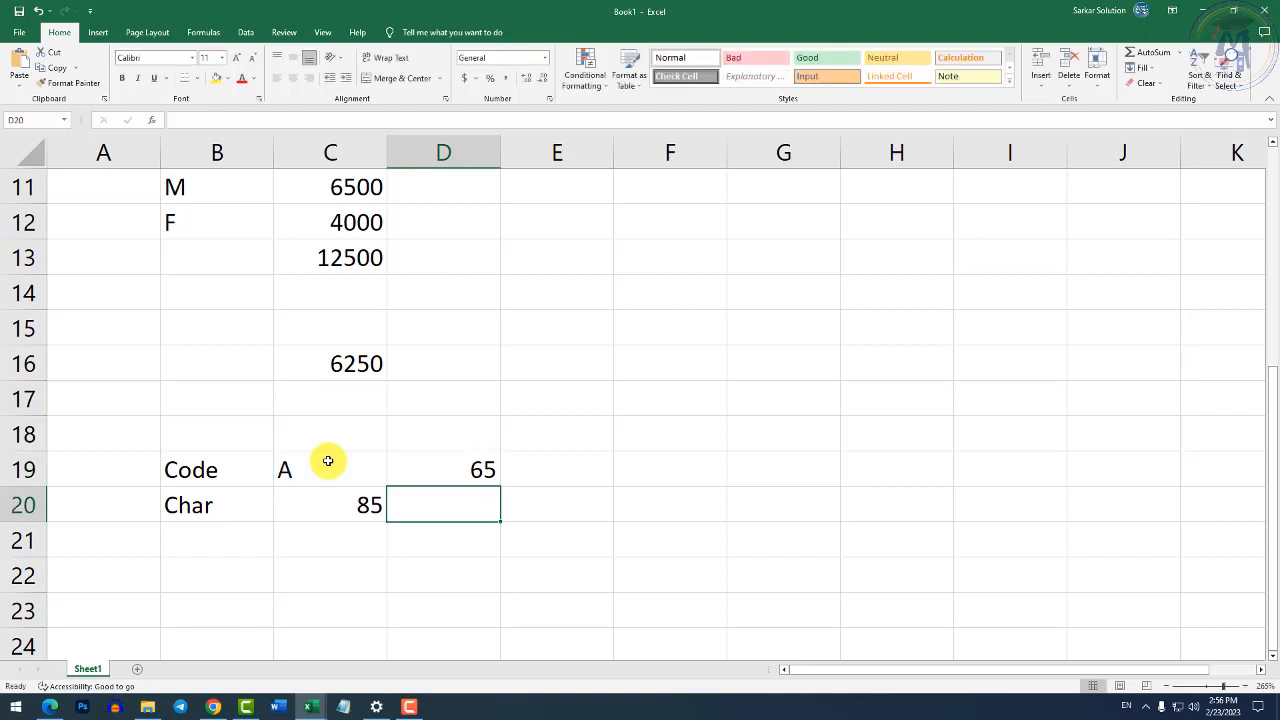
Enter the formula =CHAR(C20) in D20 to convert the sample number to its character.
text(=)
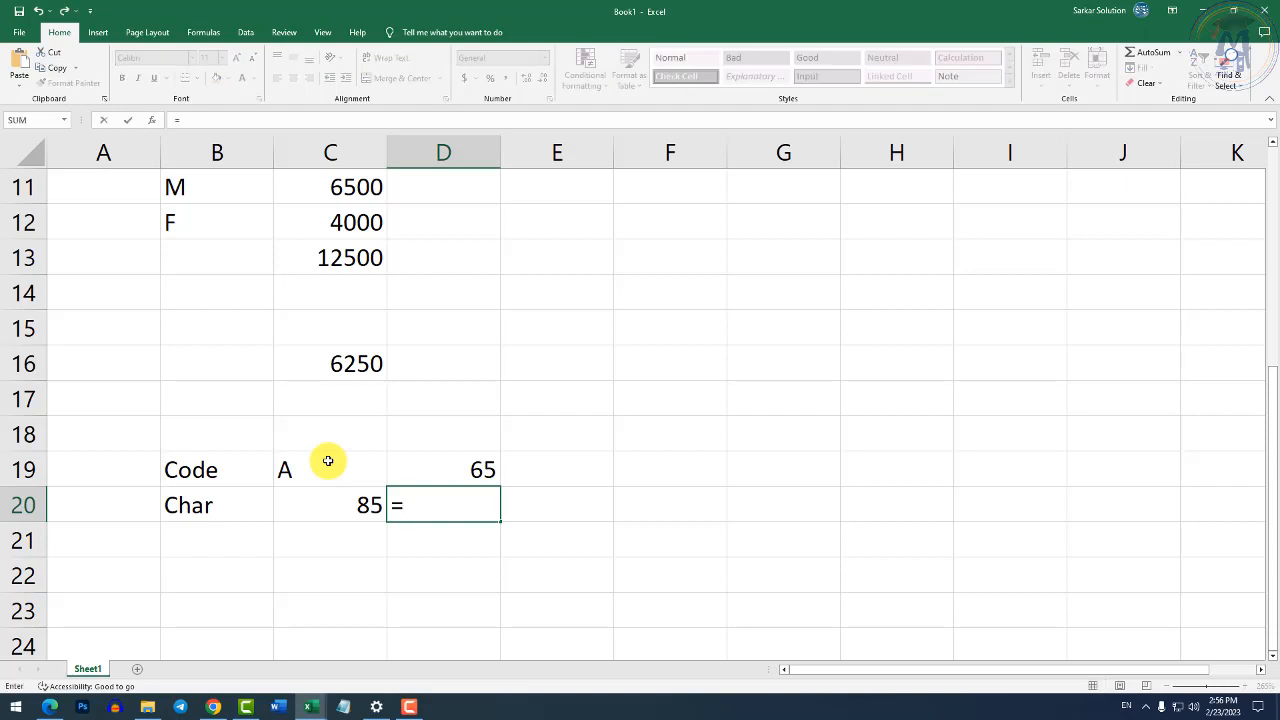
text(char()
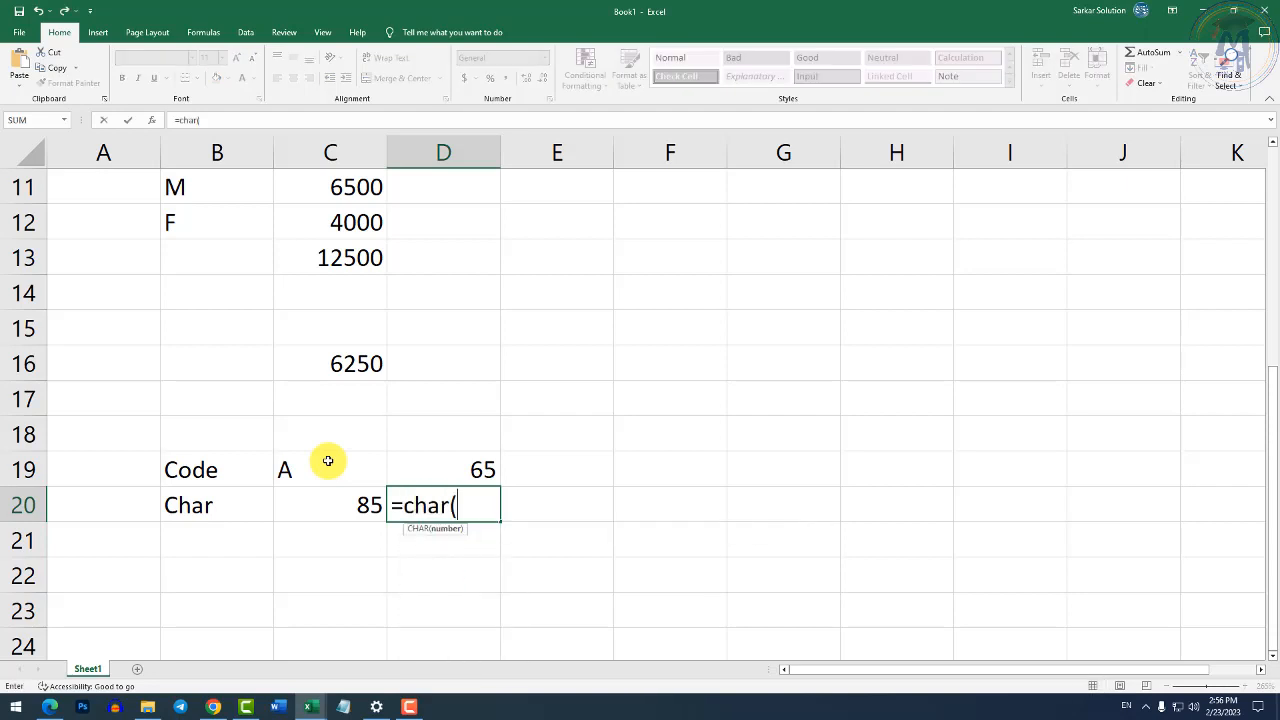
key(Left)
text())
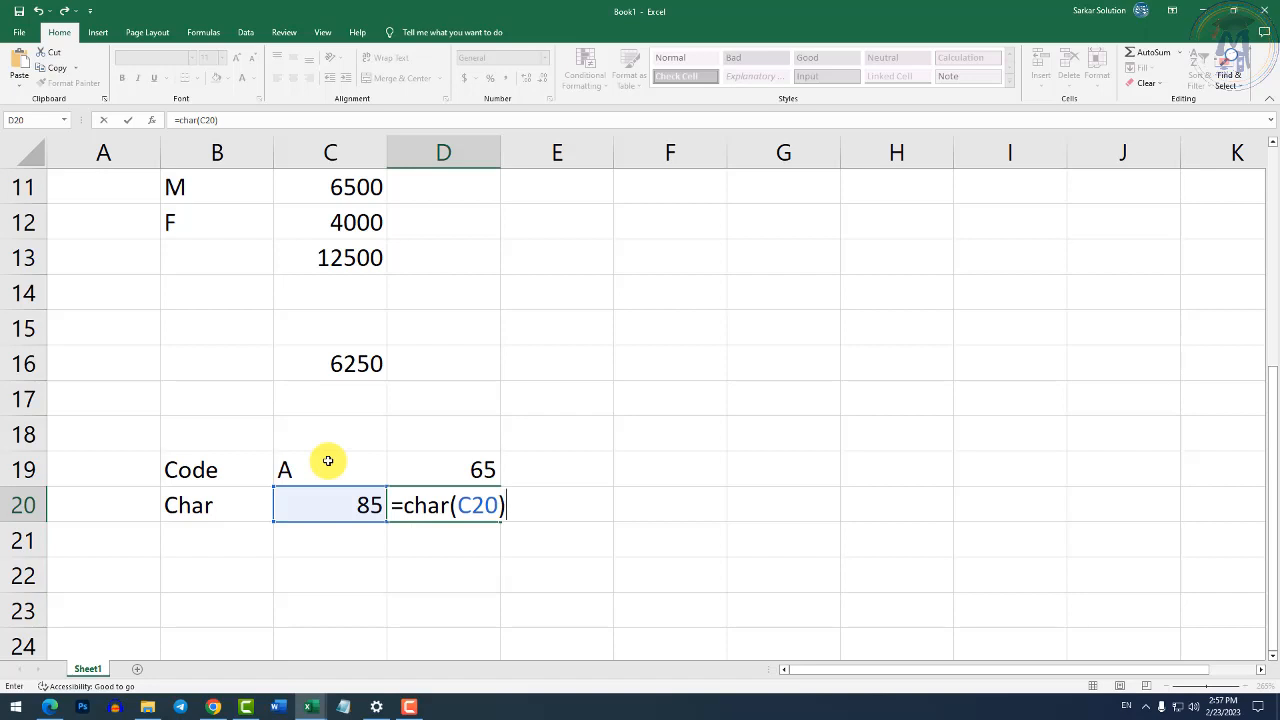
Finish entering the formula =CHAR(C20) in cell D20.
key(Return)
key(Up)
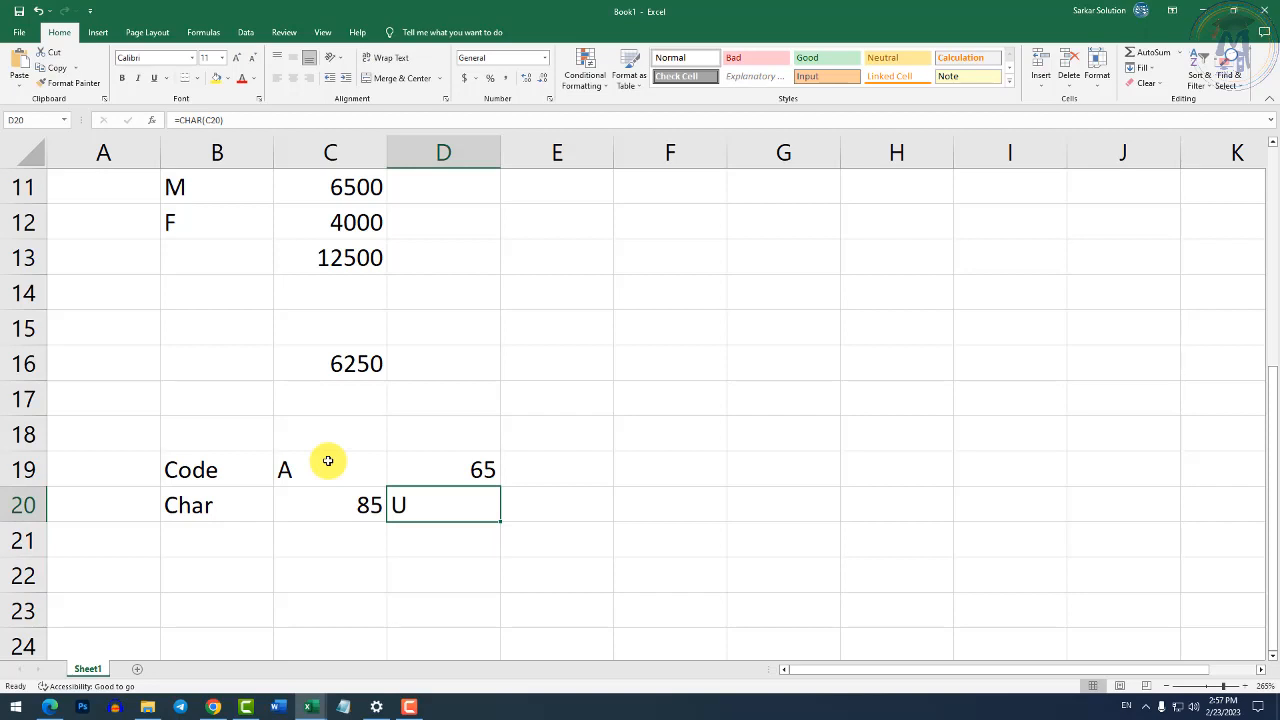
Replace the character in cell C19 of the Code row with a lowercase a.
key(Left)
key(Up)
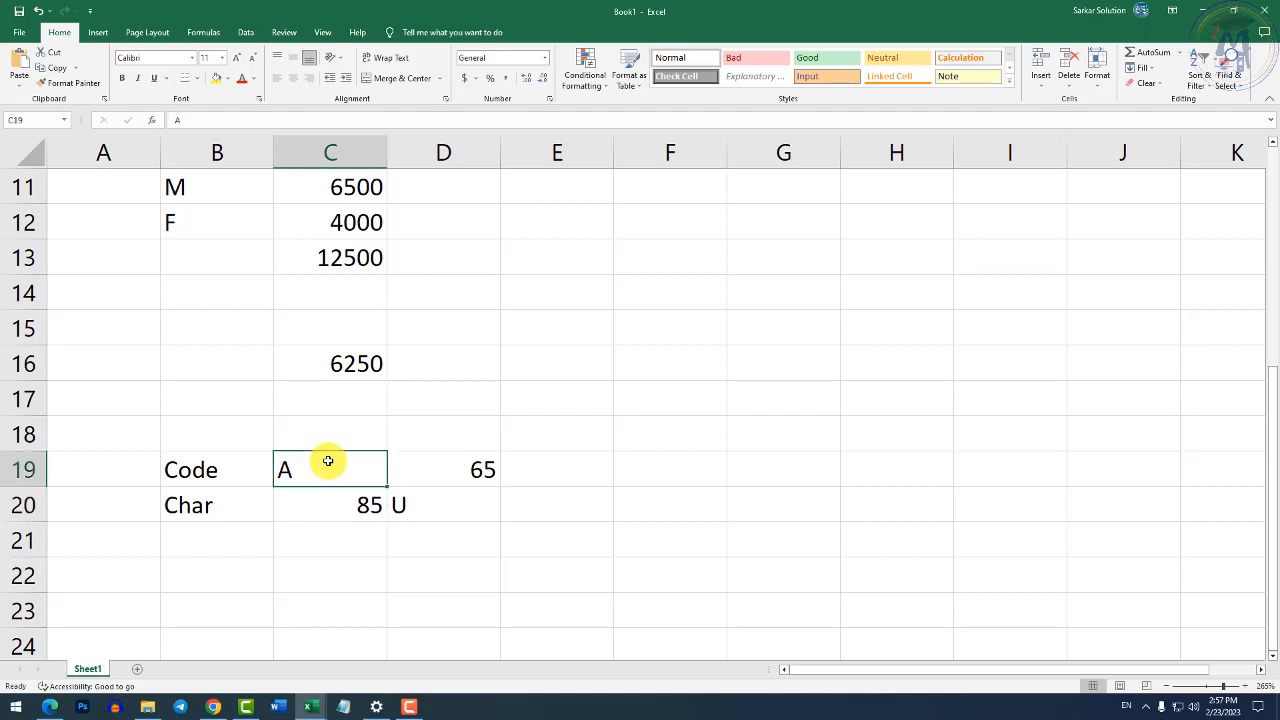
text(a)
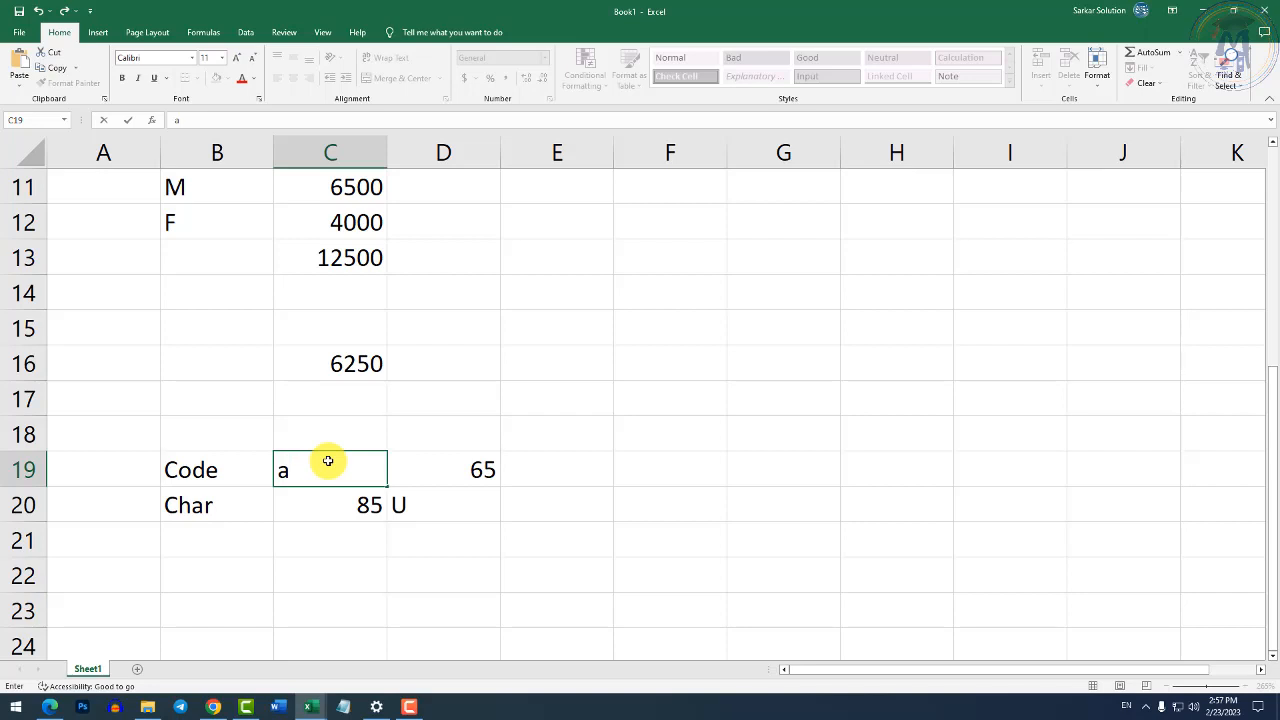
key(Return)
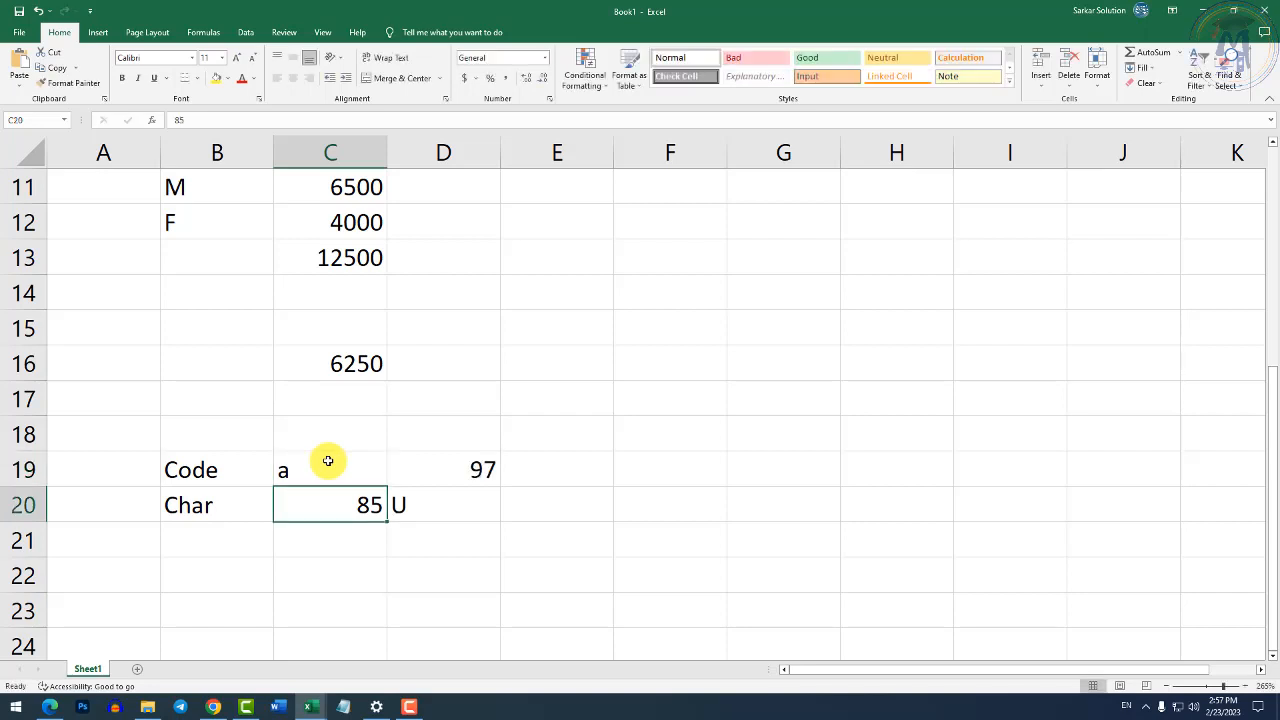
Try b, c and a period in turn as the Code row's character in cell C19.
click(328, 461)
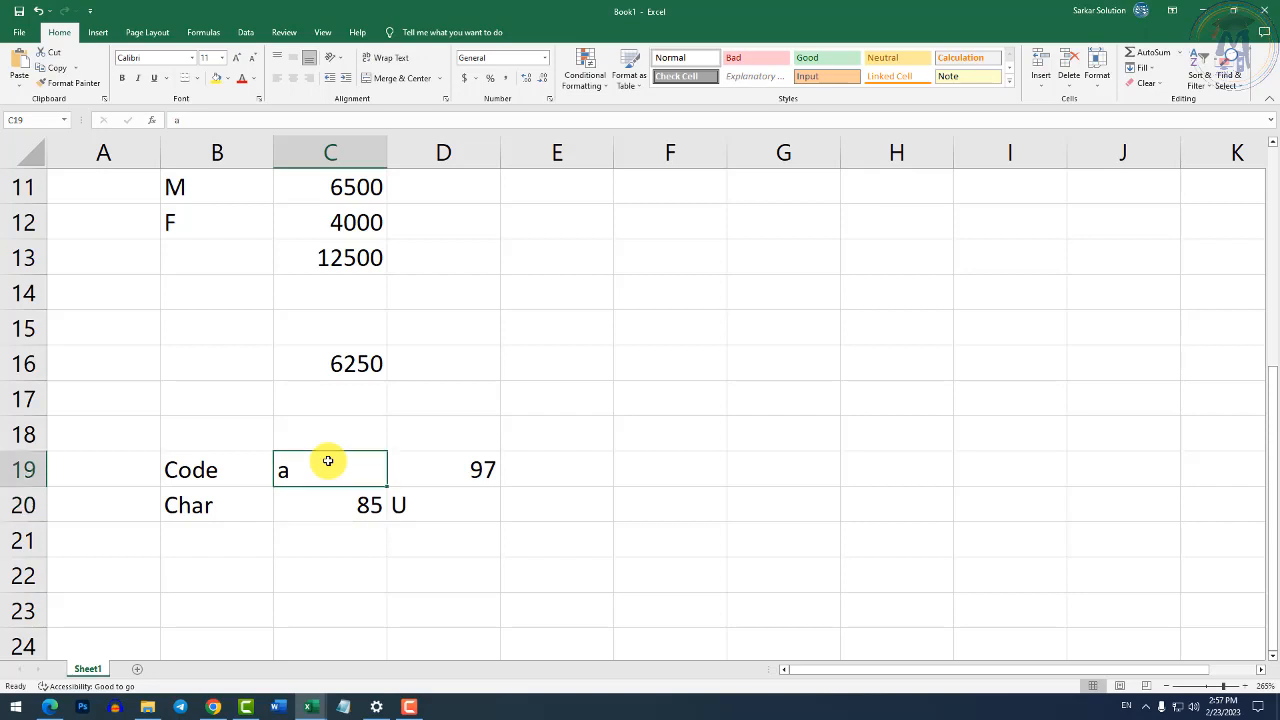
text(b)
key(Return)
click(328, 461)
text(c)
key(ctrl+Return)
key(BackSpace)
text(.)
key(Return)
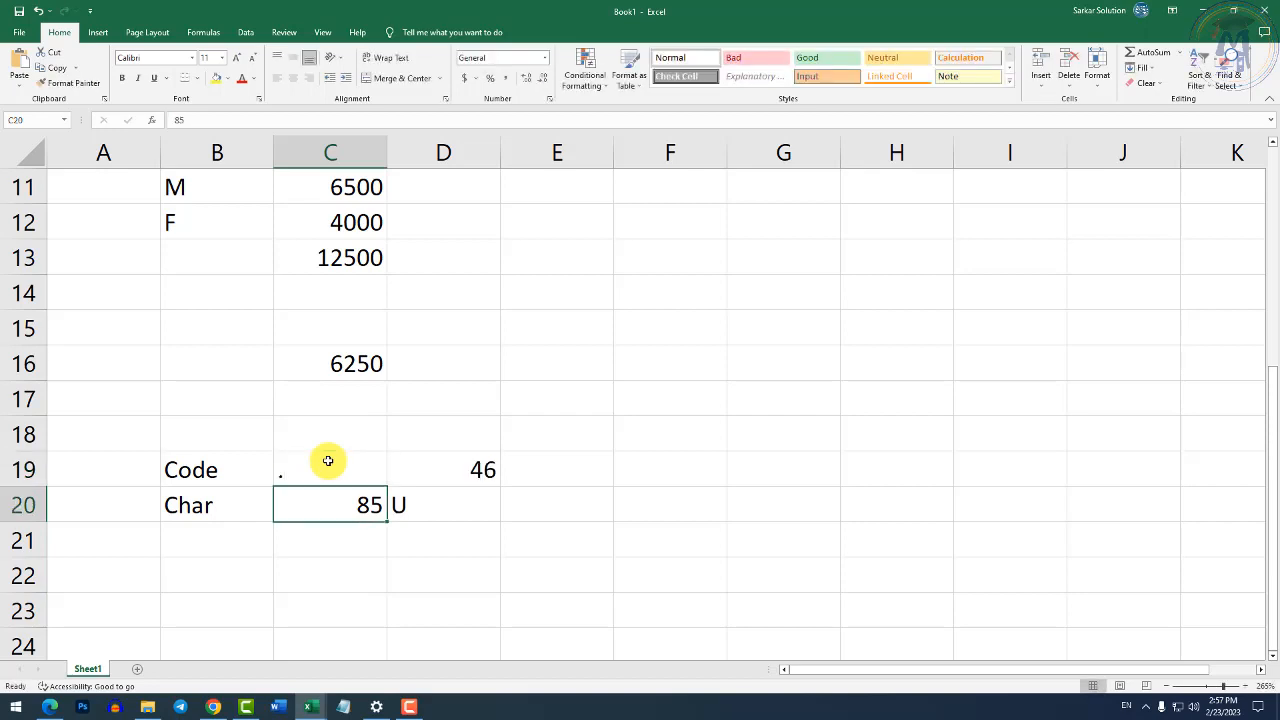
Change the Code row's character in cell C19 to the greater-than sign >.
click(328, 461)
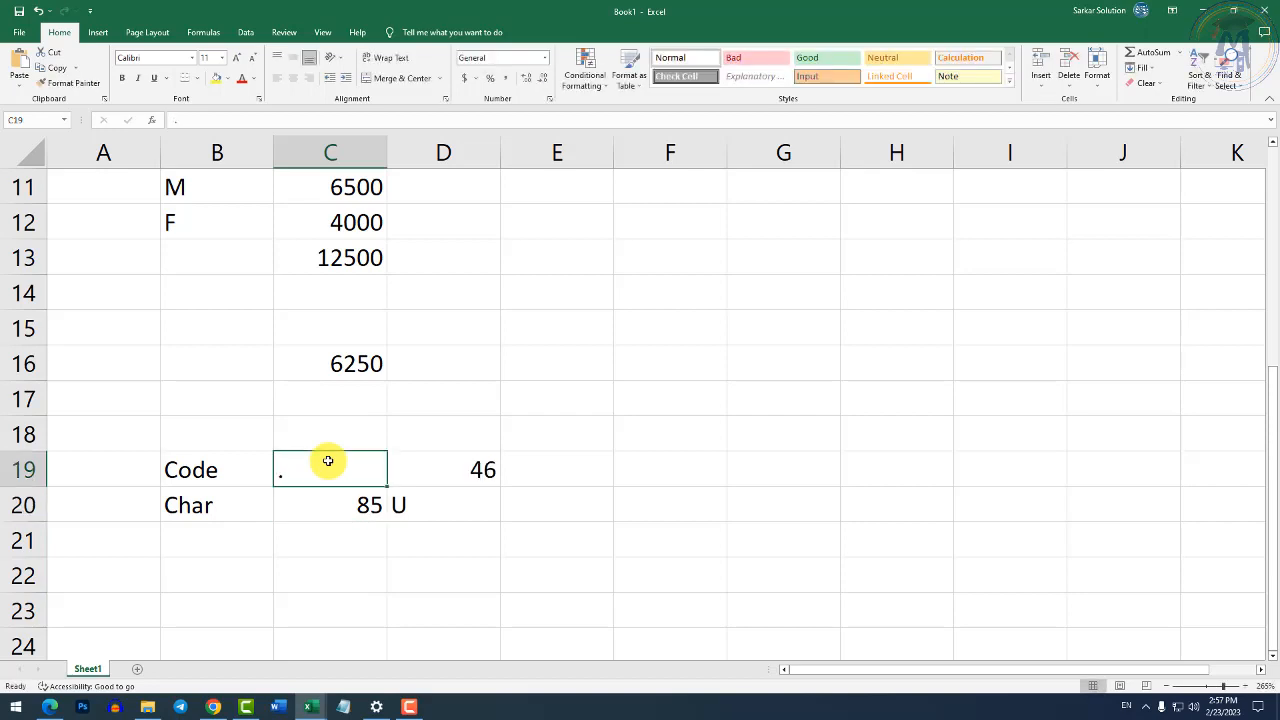
text(>)
key(Return)
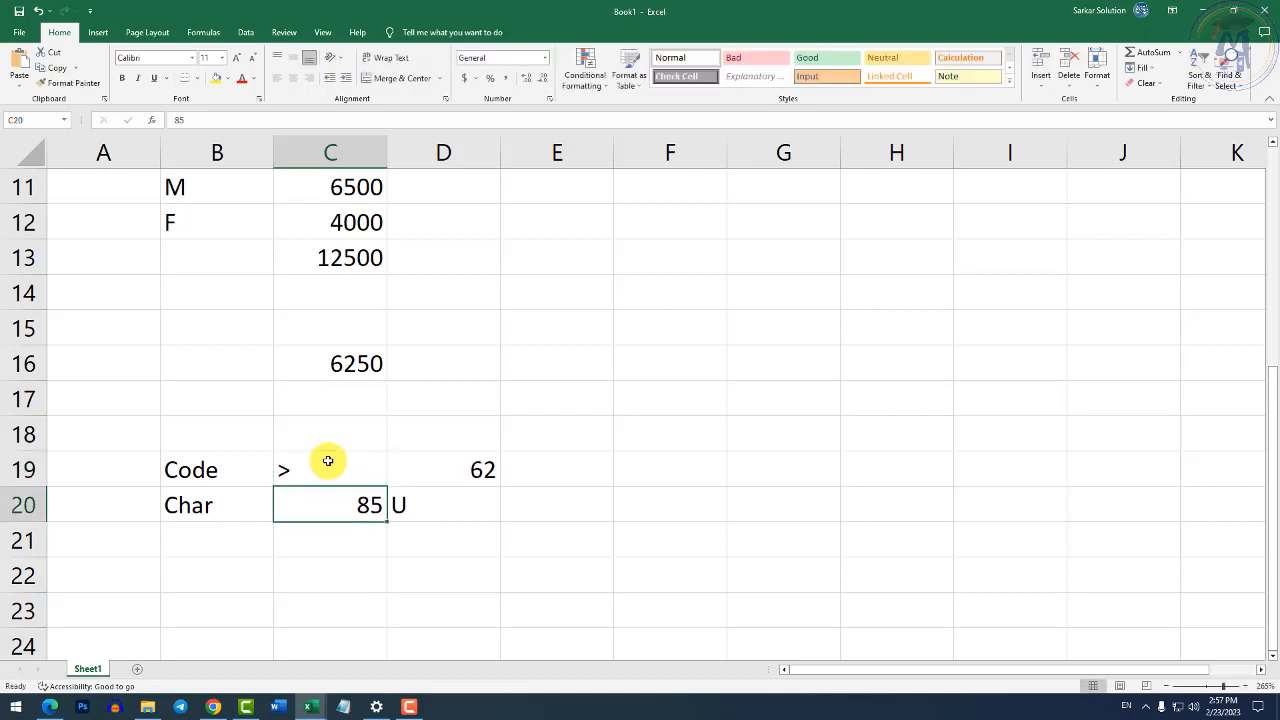
Examine the labels, inputs and formula cells of the Code and Char examples in rows 19 and 20.
click(328, 461)
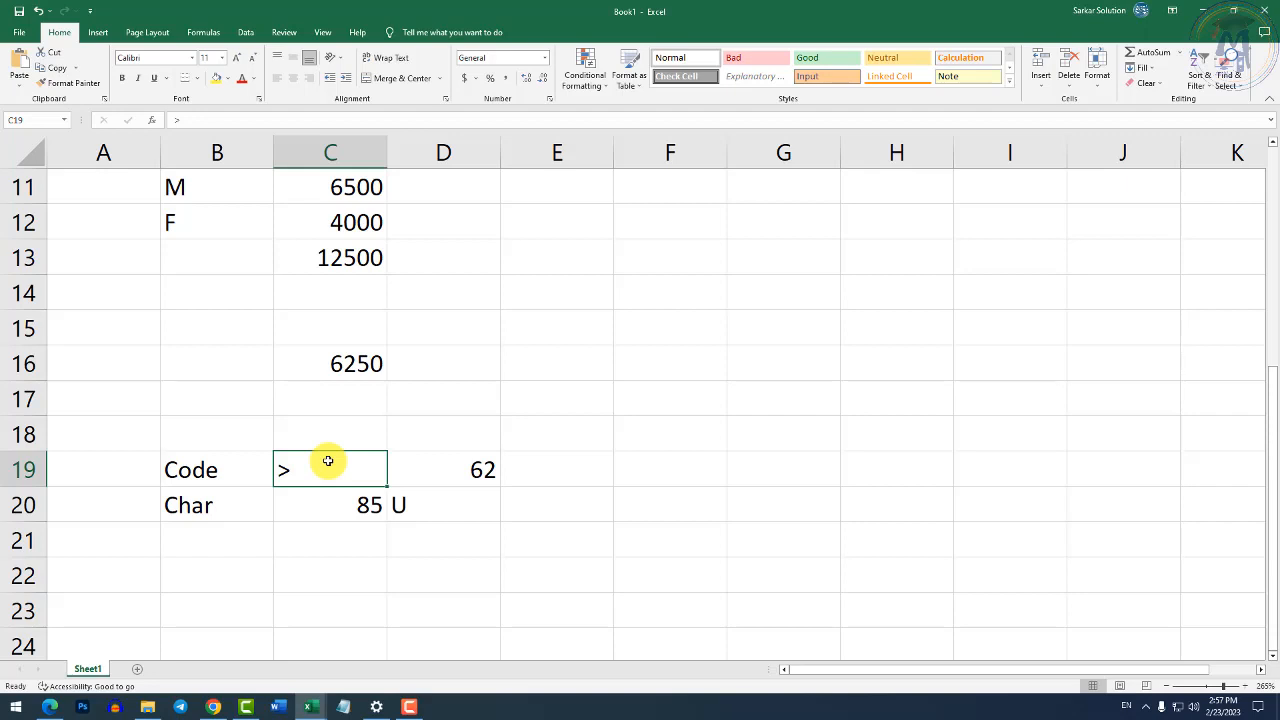
key(Down)
key(Up)
key(Right)
key(Left)
key(Left)
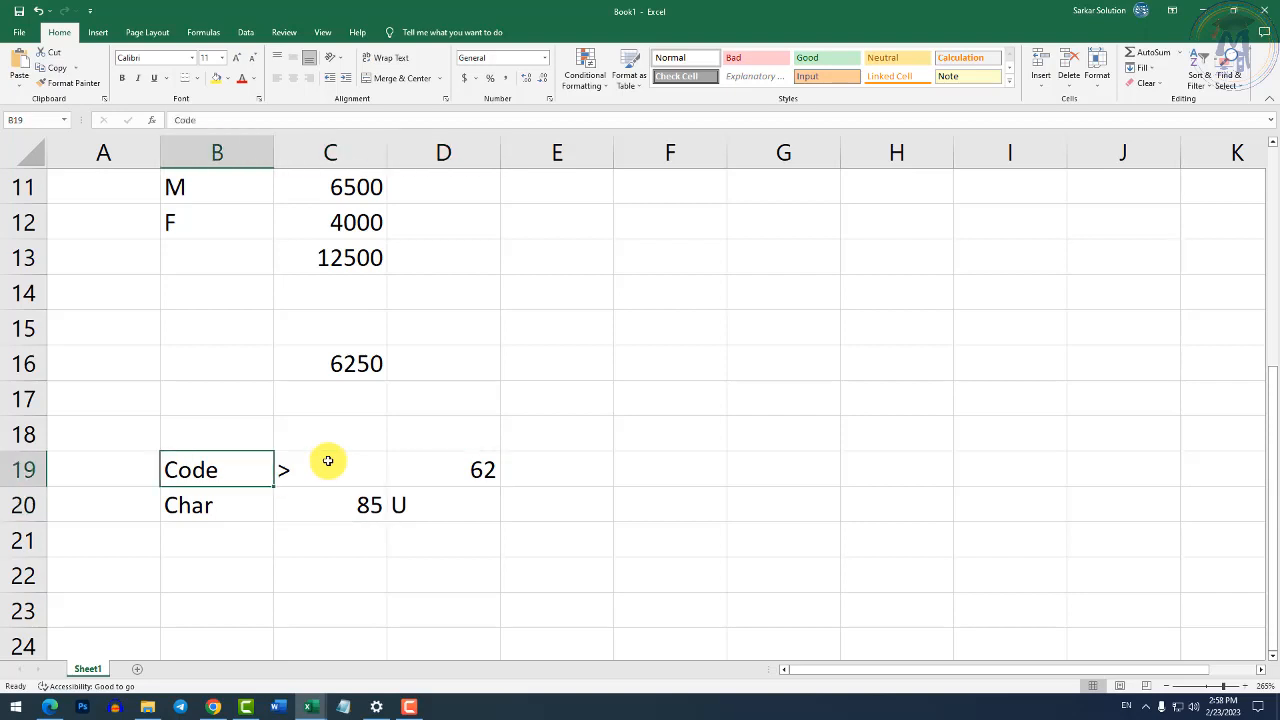
key(Down)
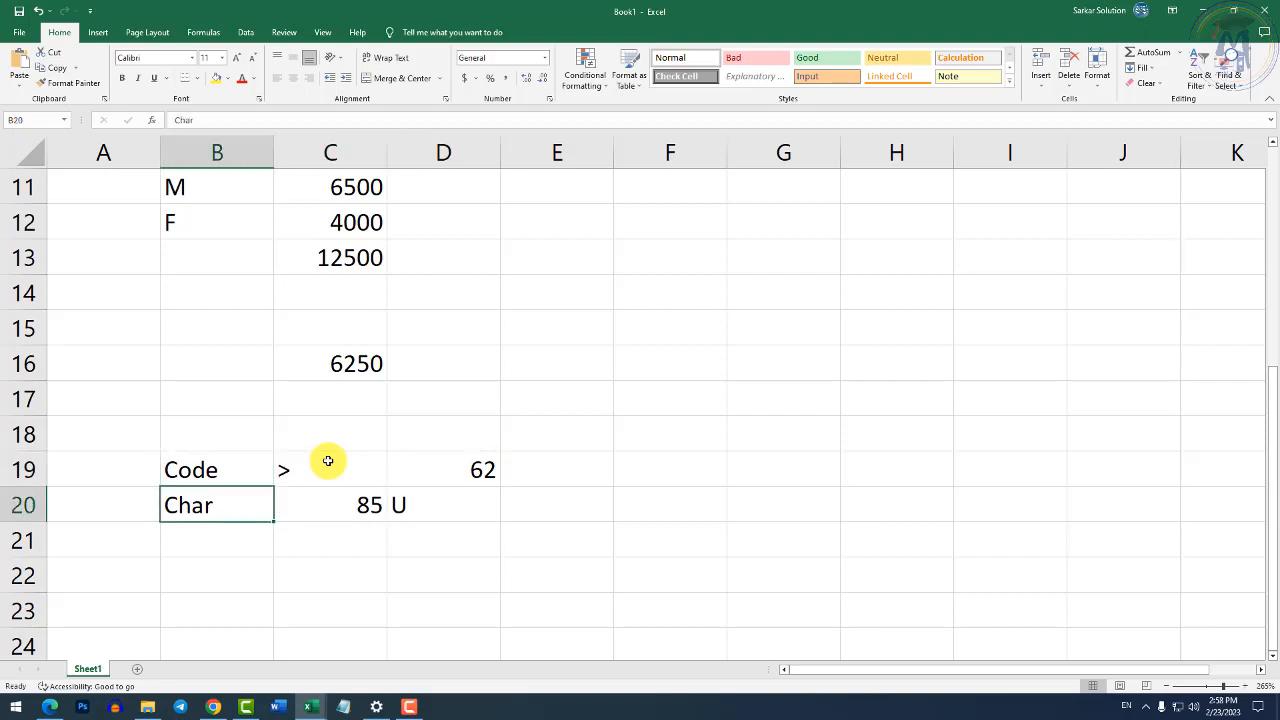
key(Right)
key(Right)
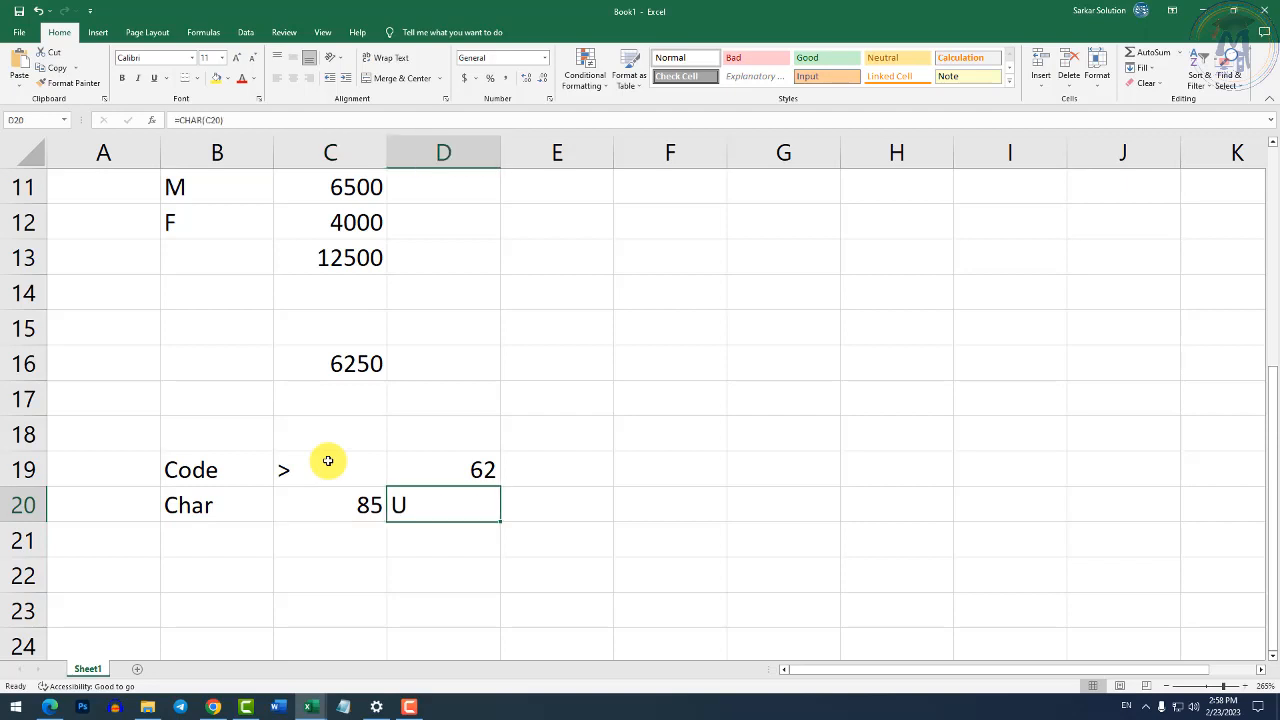
key(Left)
key(Left)
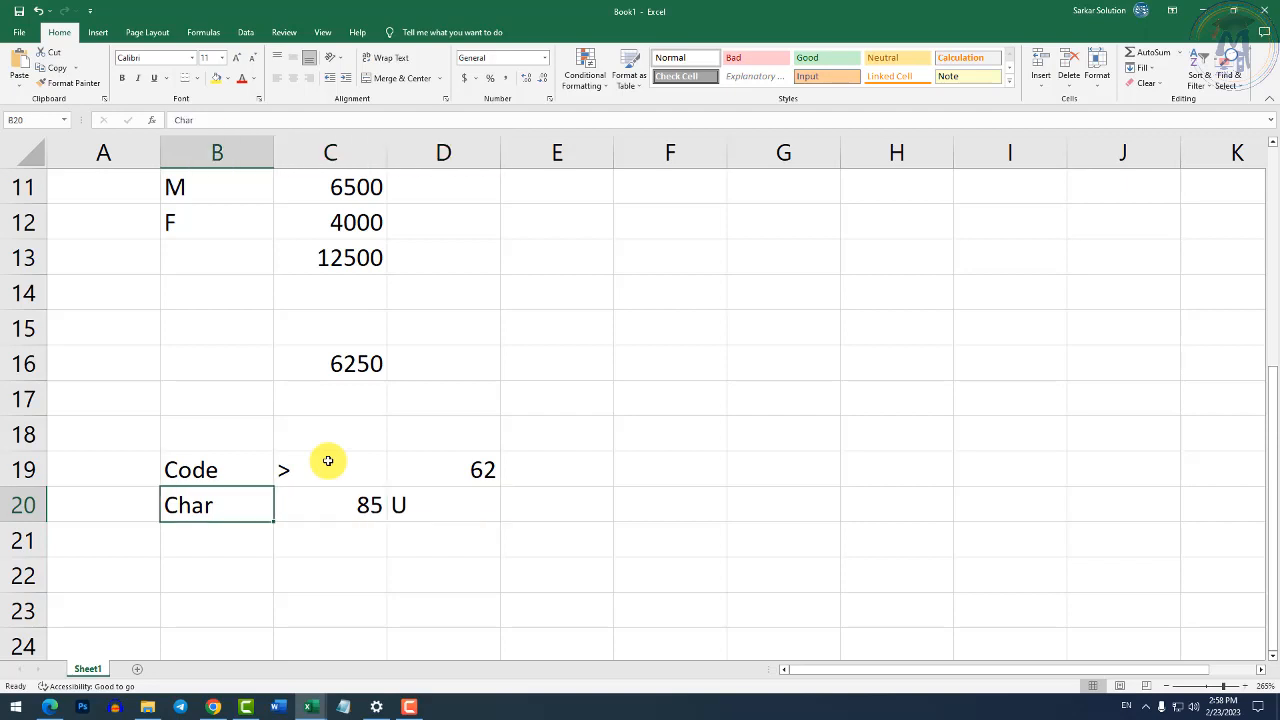
Enter the sample first name in cell C22 and the second name in cell D22, both in capitals.
key(Down)
key(Down)
key(Up)
key(Right)
key(Down)
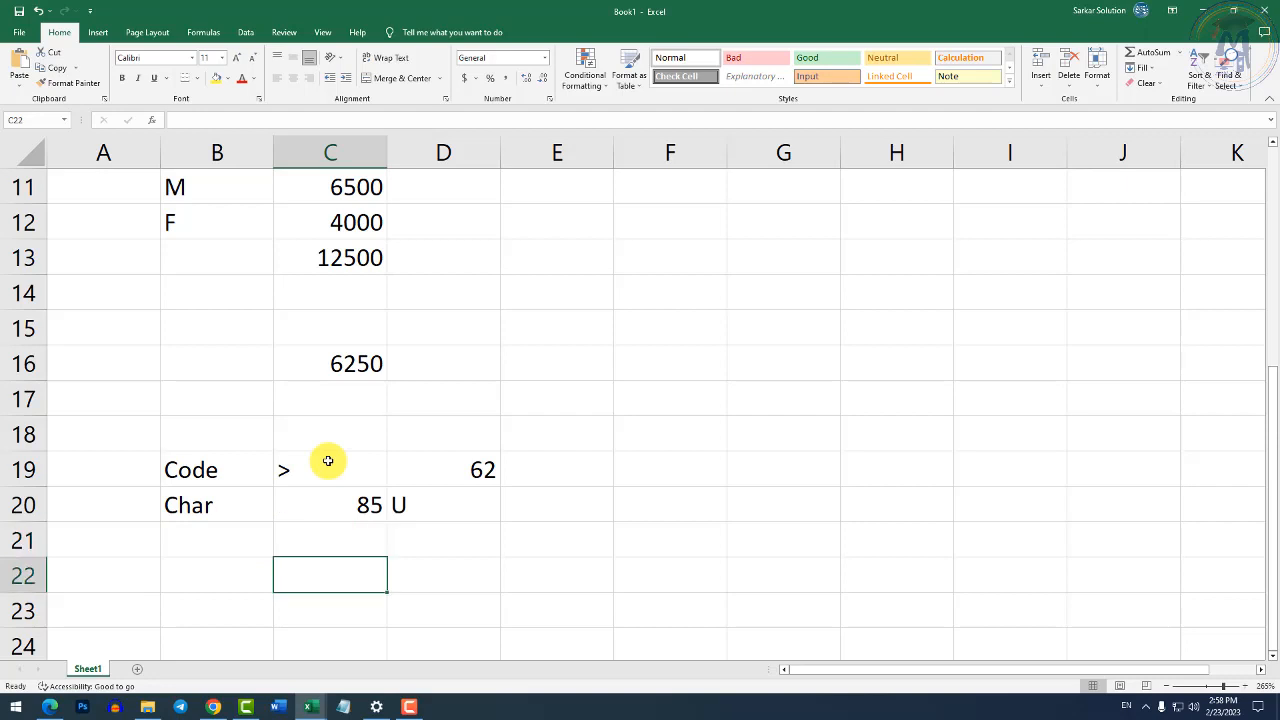
text(RAJA)
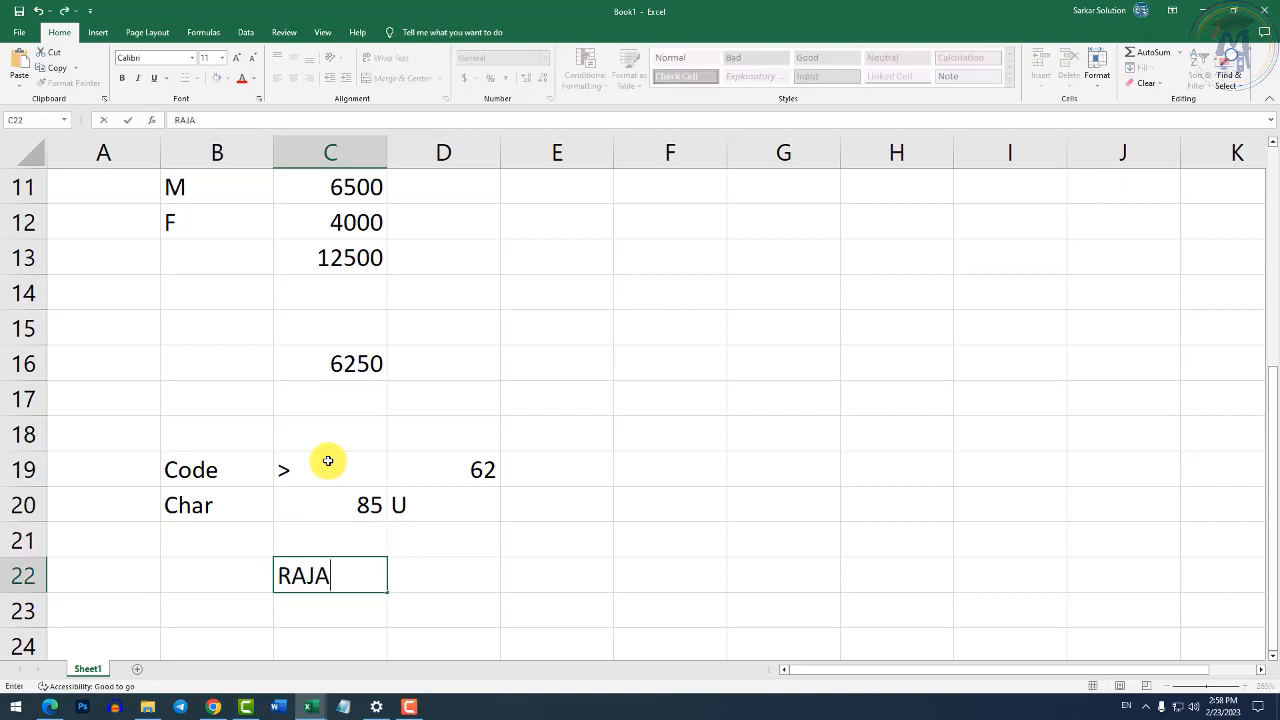
key(Right)
text(BABU)
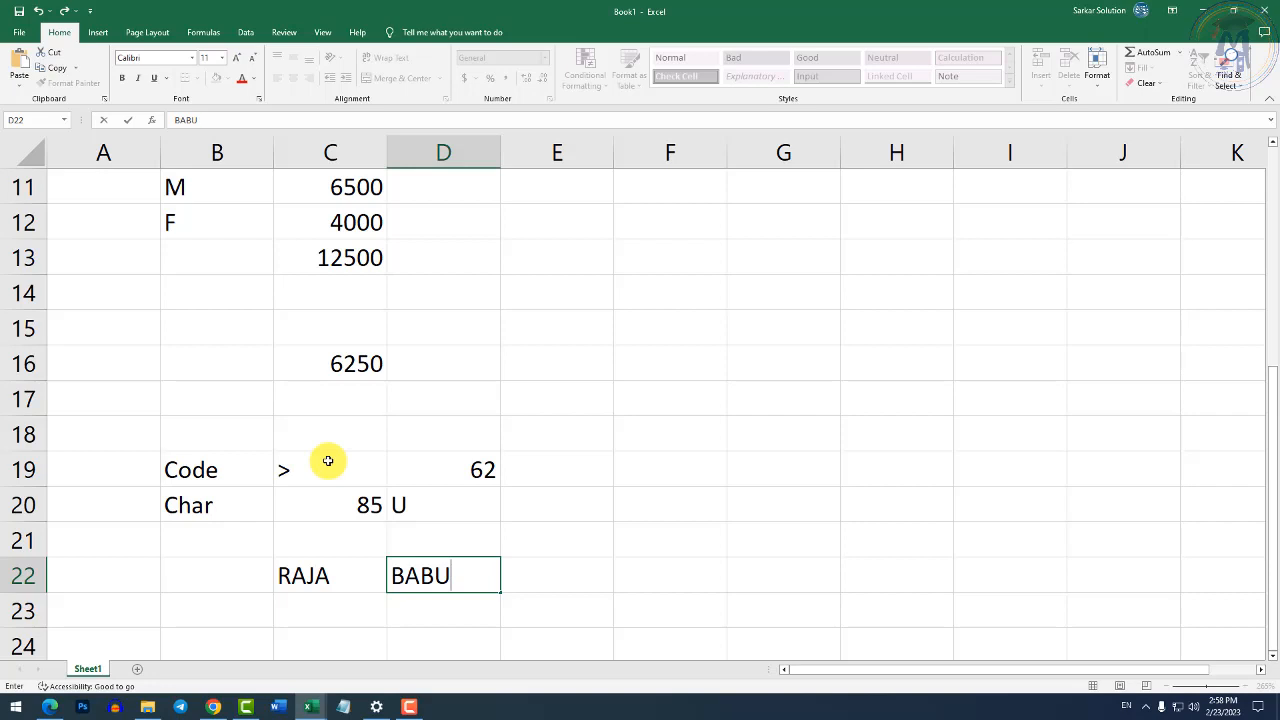
key(Return)
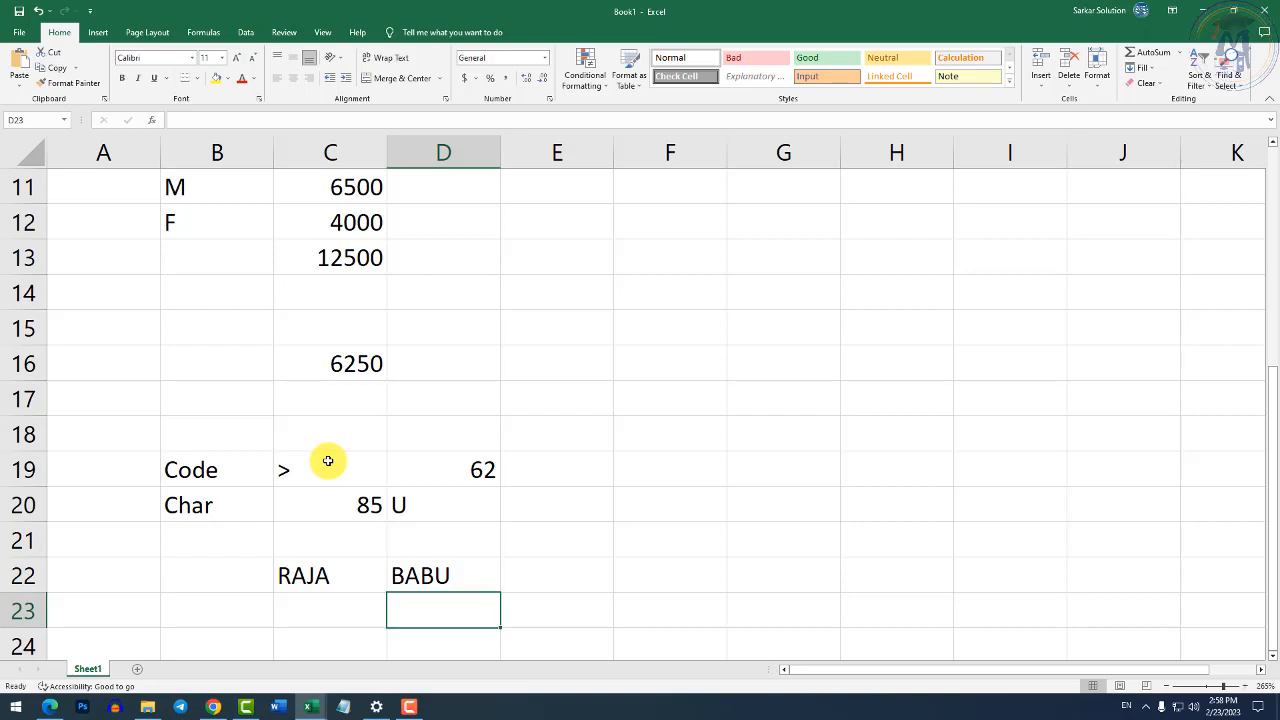
Enter the formula =CONCATENATE(C22,C23) in cell E22.
key(Right)
key(Up)
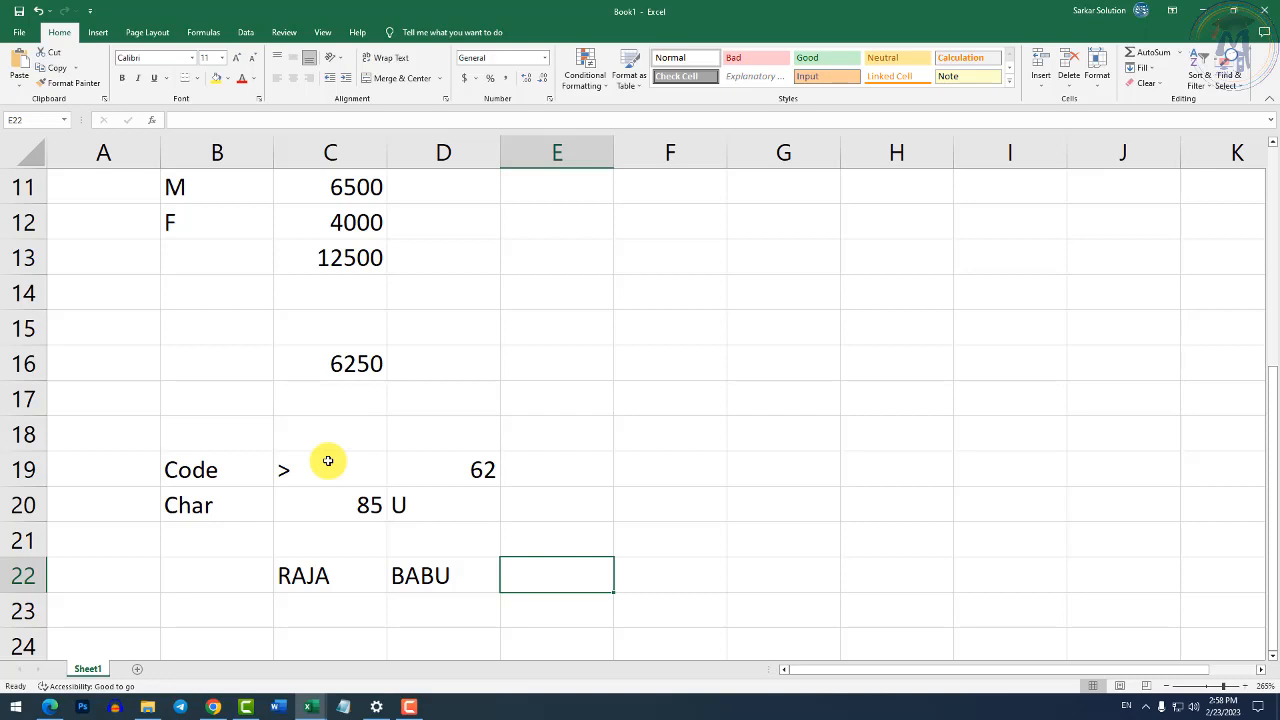
text(=co)
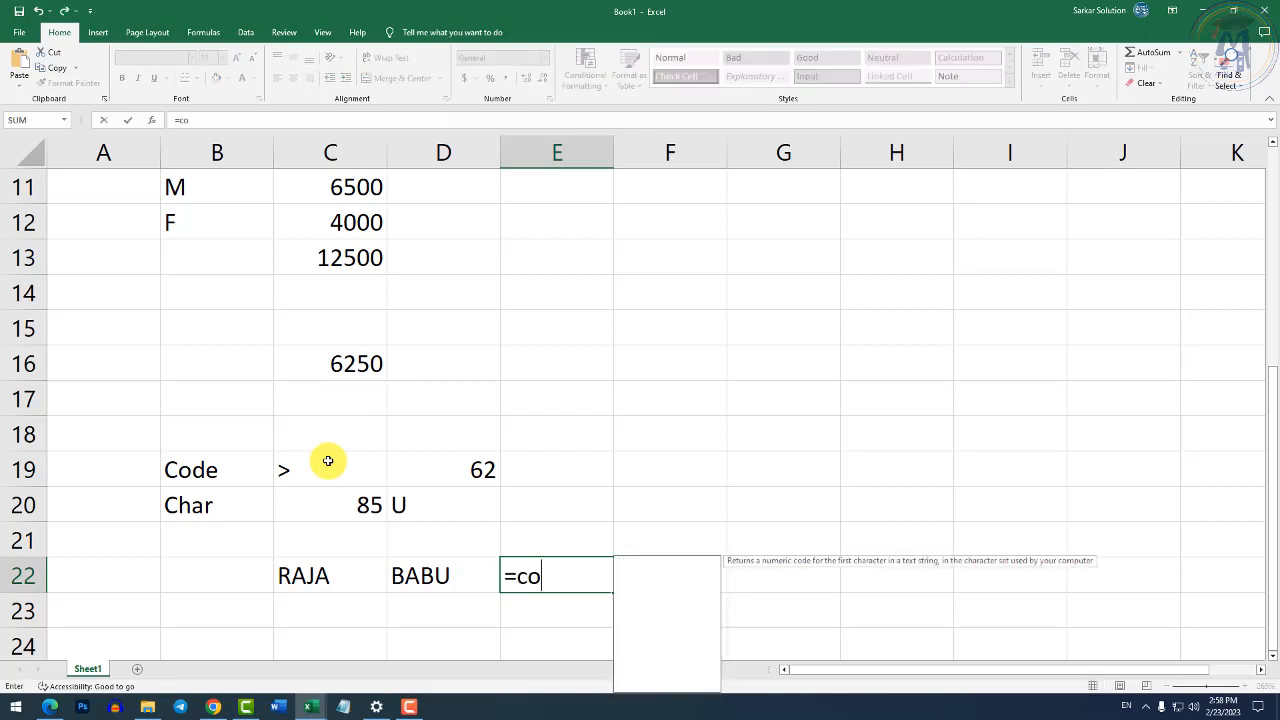
text(ncate)
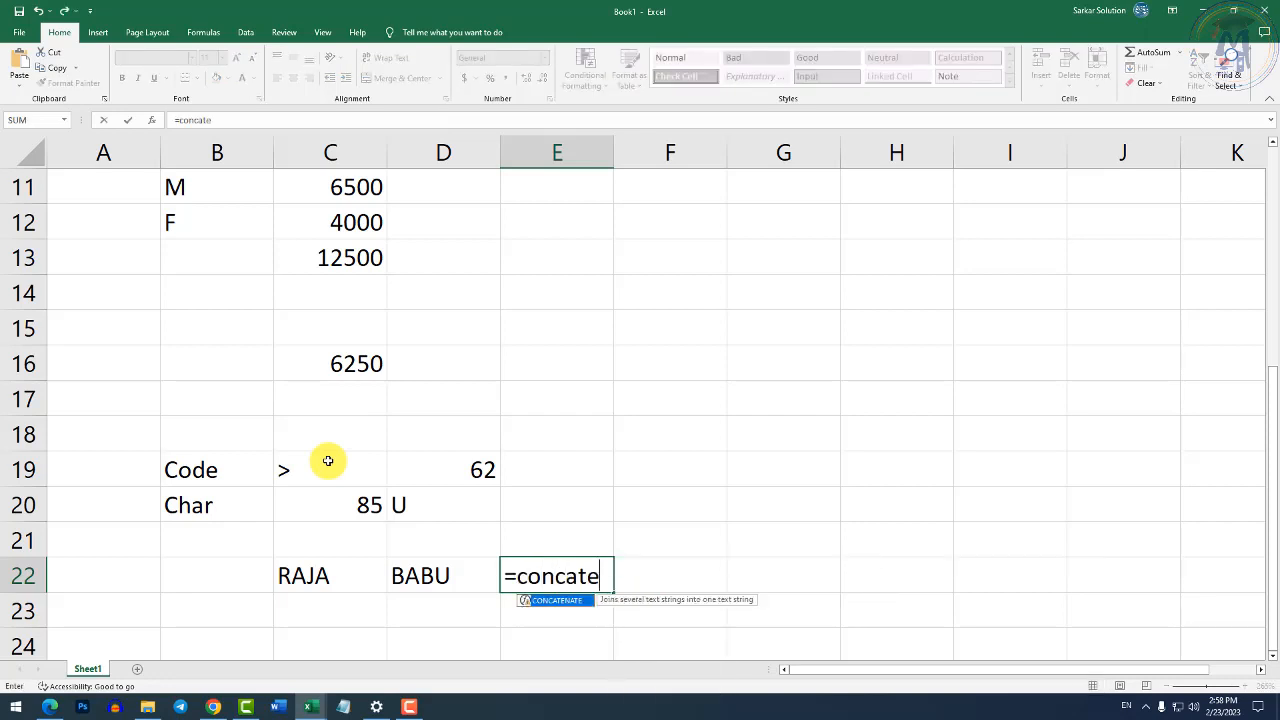
text(nate()
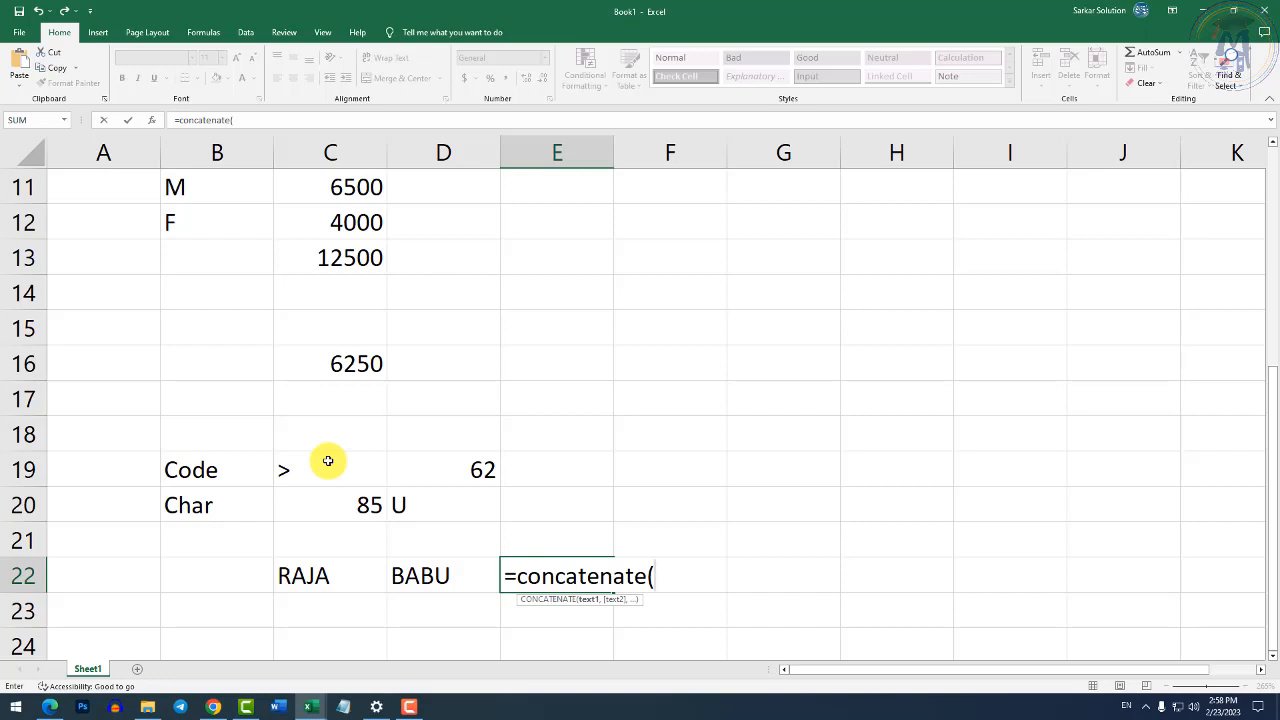
text(c22)
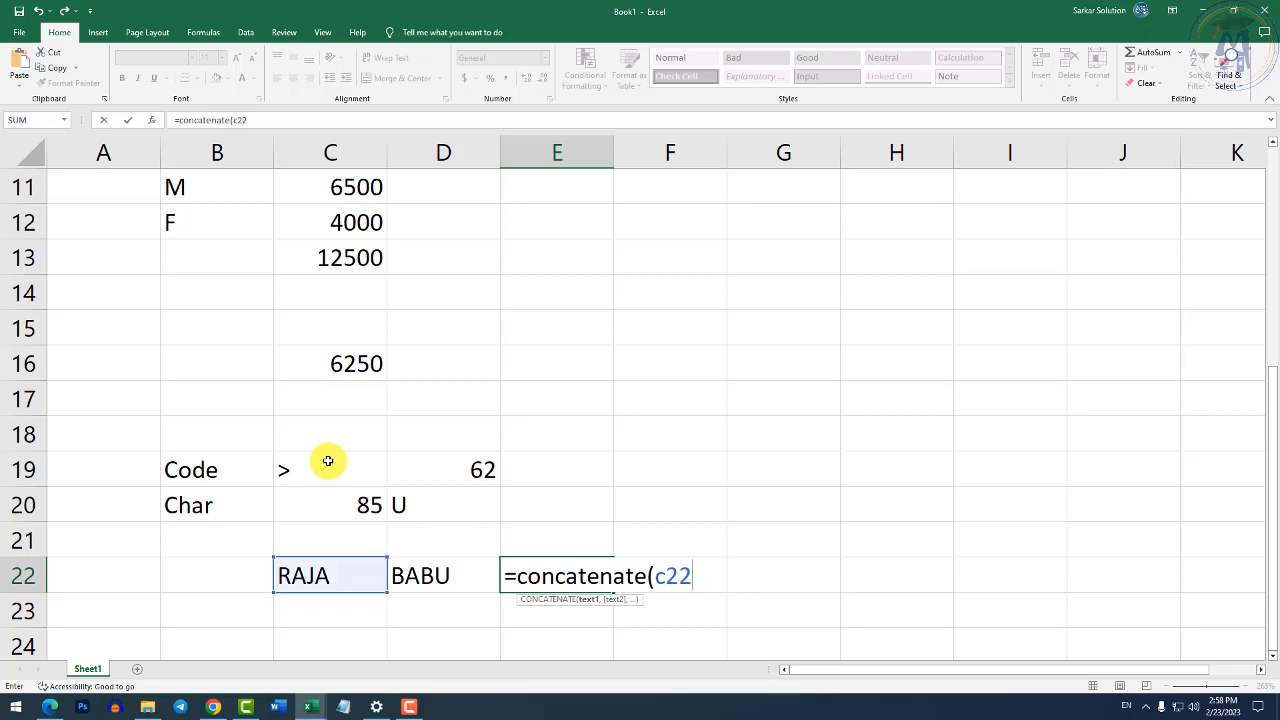
text(,c23)
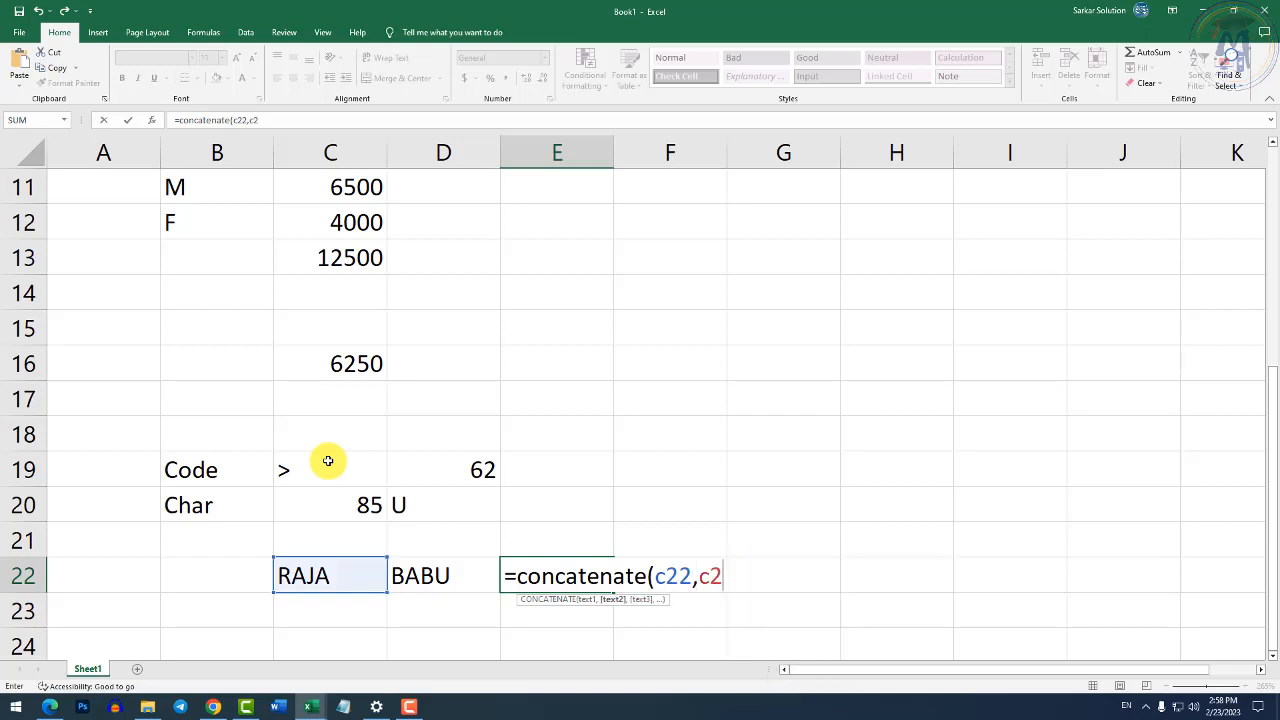
key(Return)
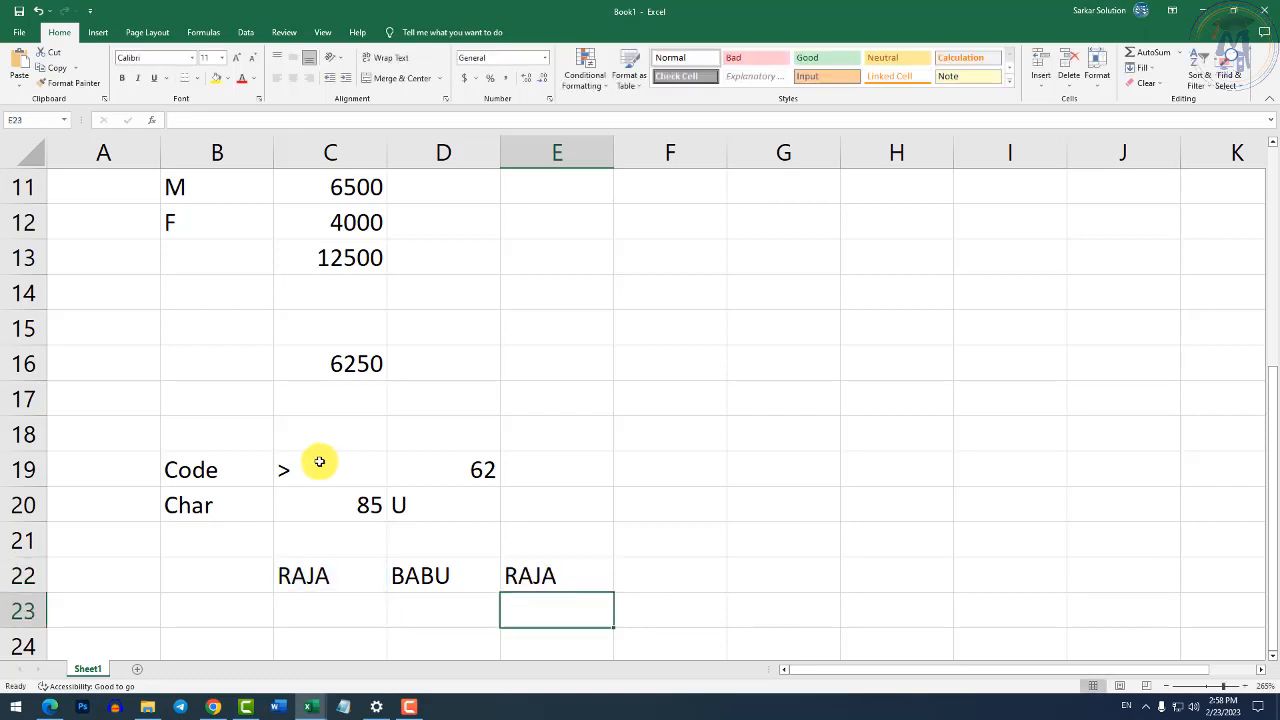
Correct the second argument of the CONCATENATE formula in cell E22 to D22.
double_click(575, 576)
drag(731, 576, 777, 577)
text(d23)
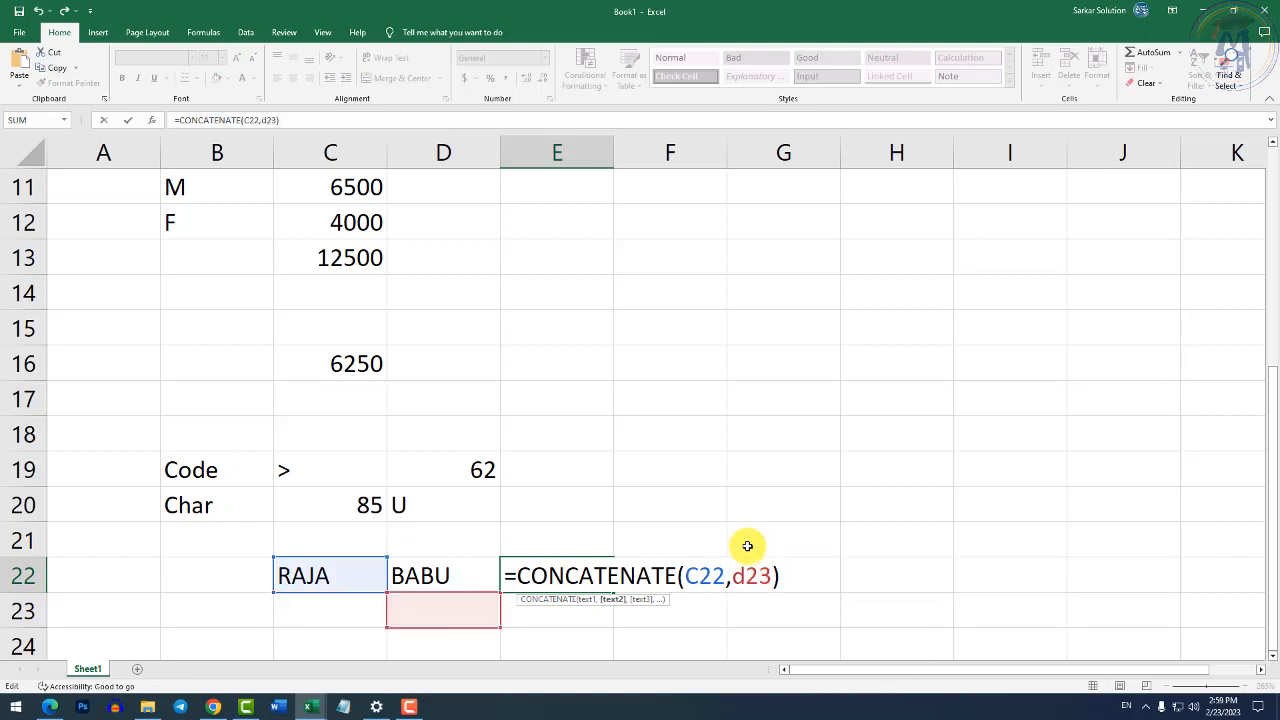
key(BackSpace)
text(2)
key(Return)
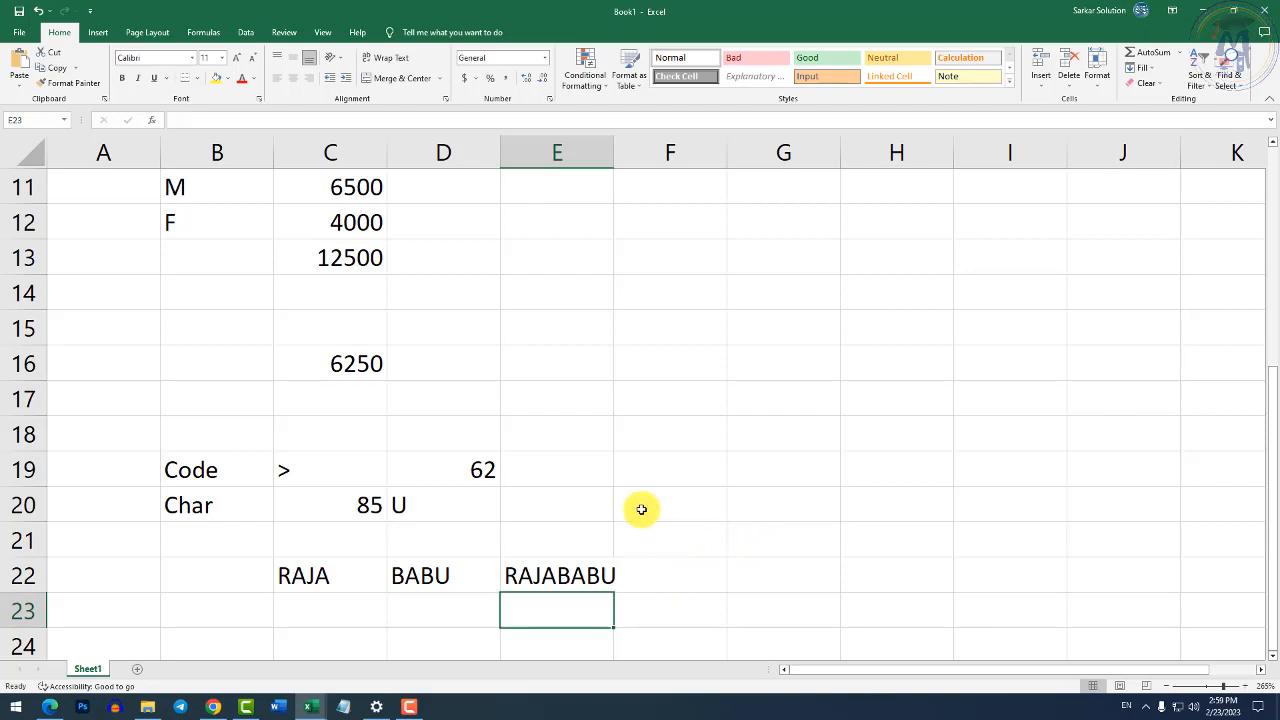
Examine the CONCATENATE formula in cell E22 and its source cells C22 and D22.
click(622, 574)
click(368, 575)
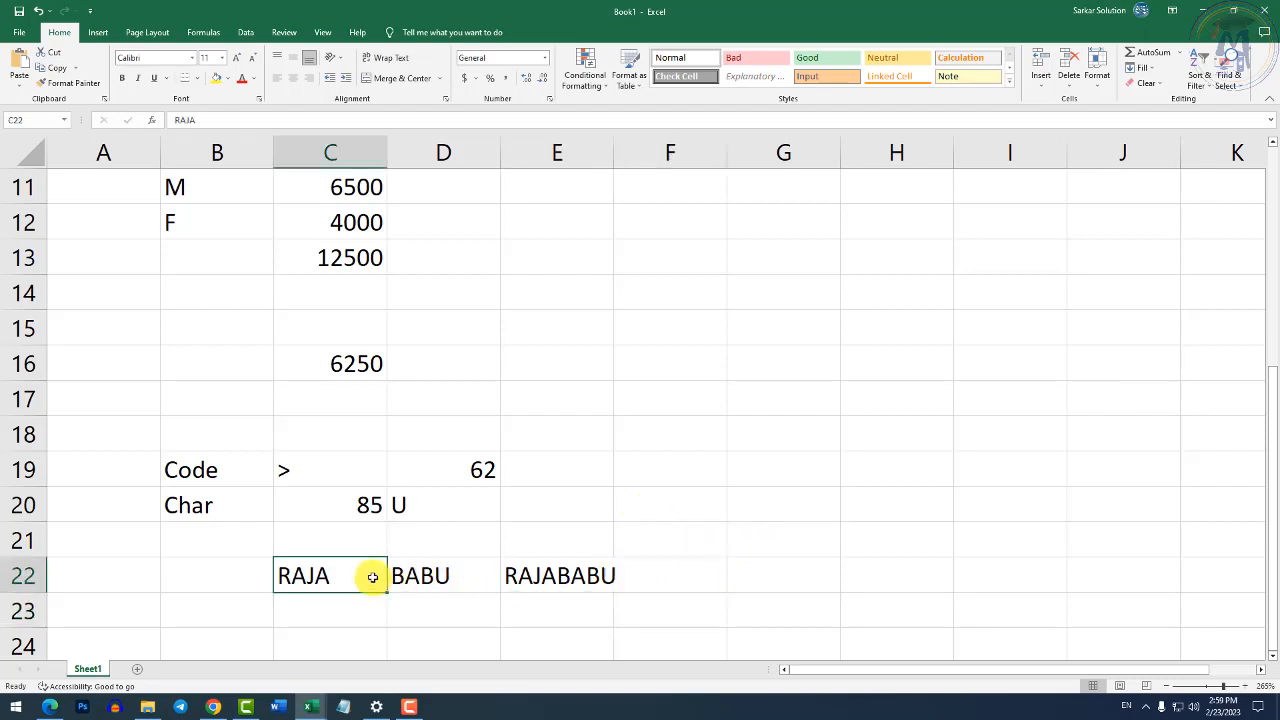
click(480, 575)
click(536, 580)
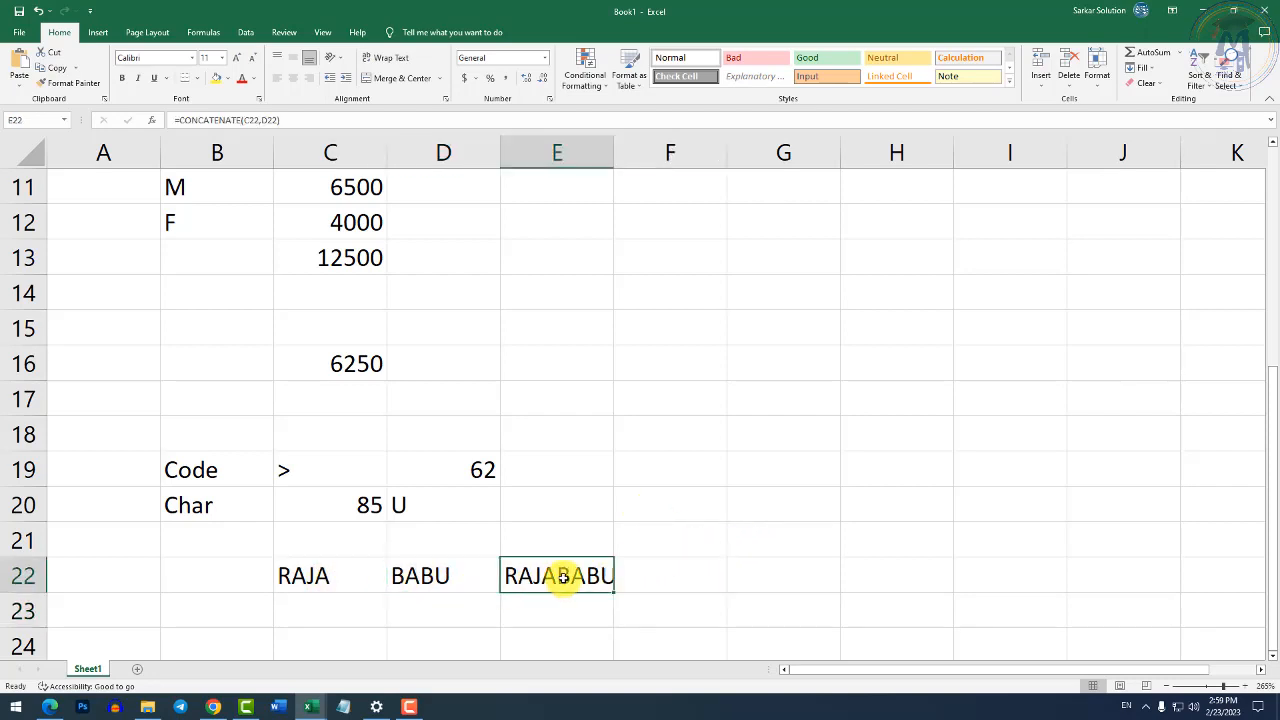
double_click(563, 577)
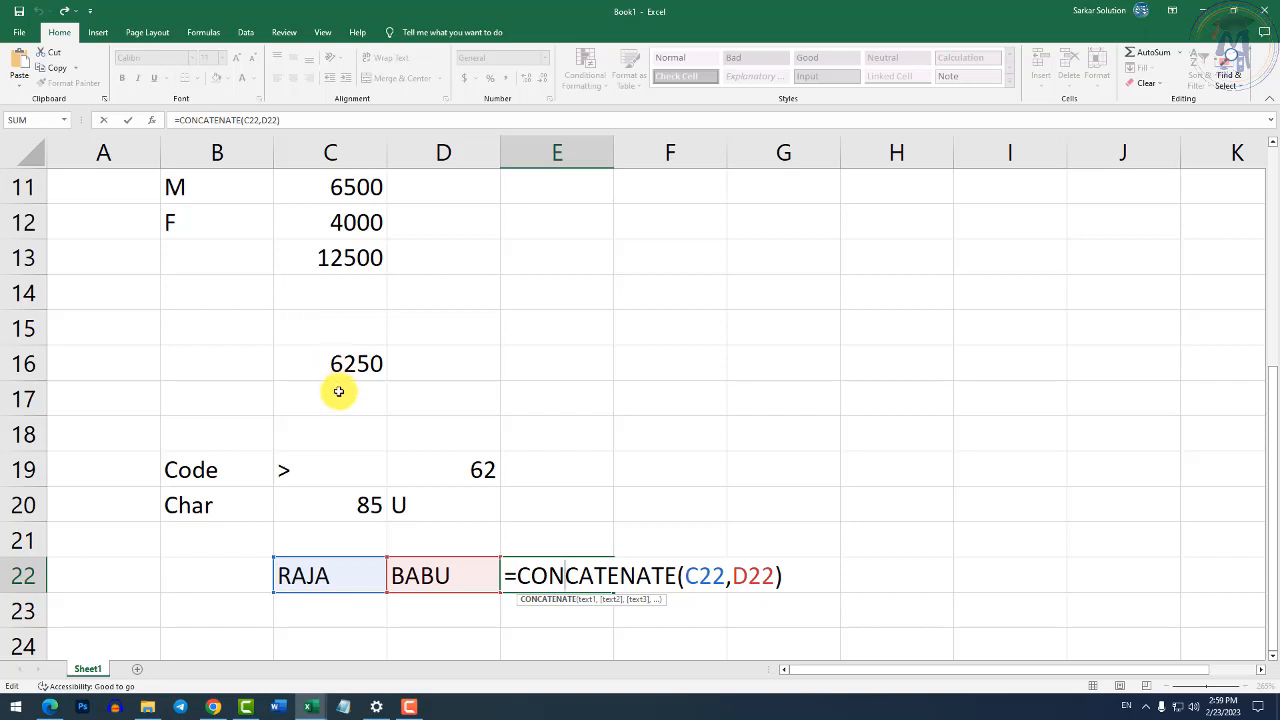
key(Return)
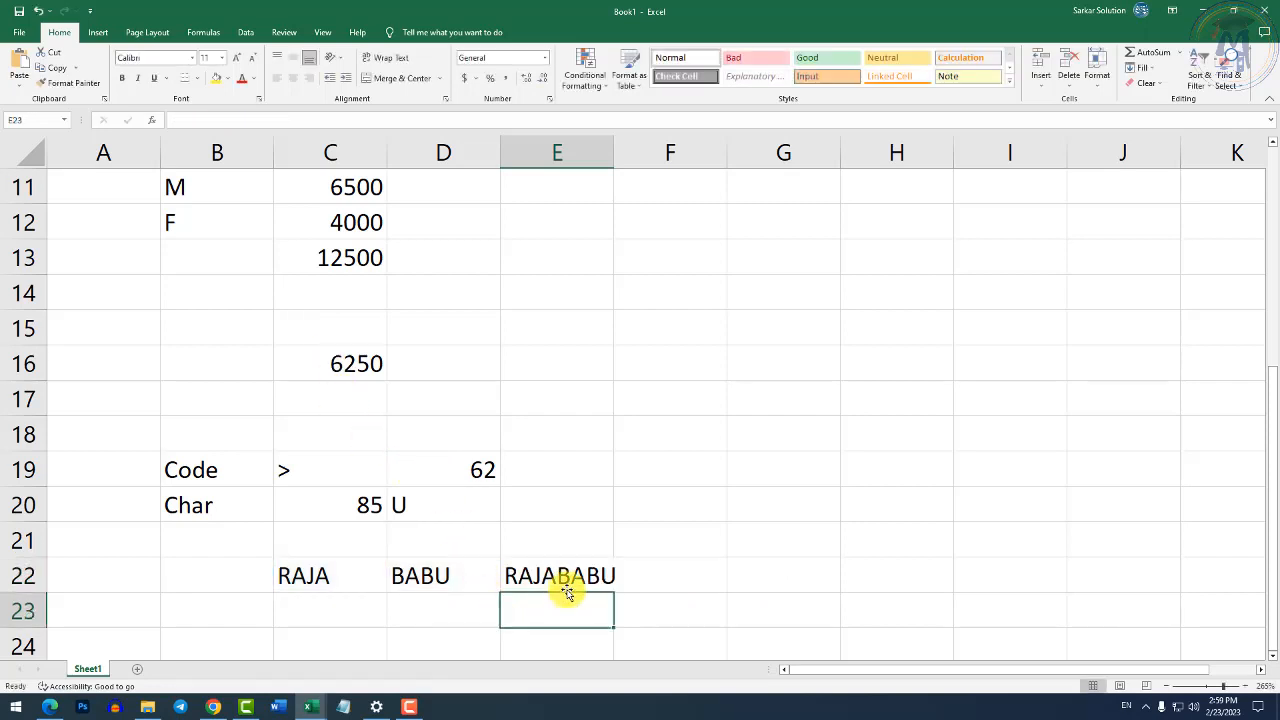
Autofit the width of column E to the joined text in cell E22.
click(572, 577)
scroll(569, 540, down, 1)
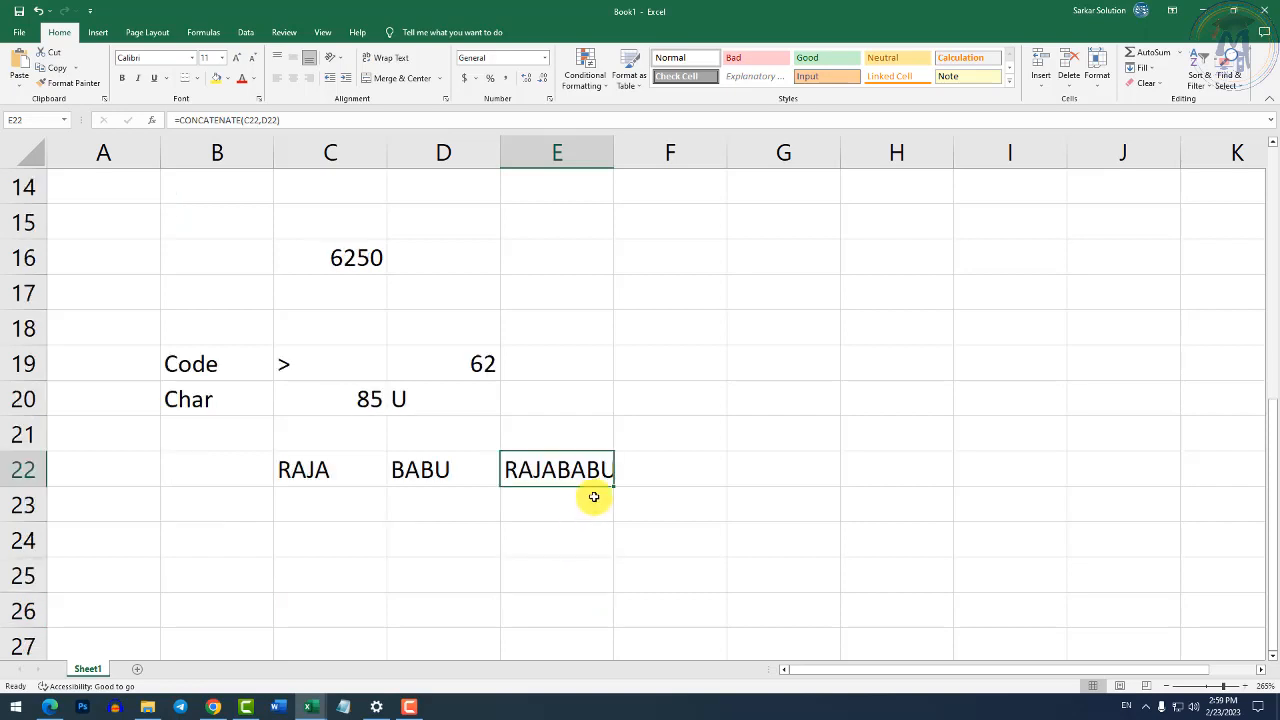
double_click(612, 160)
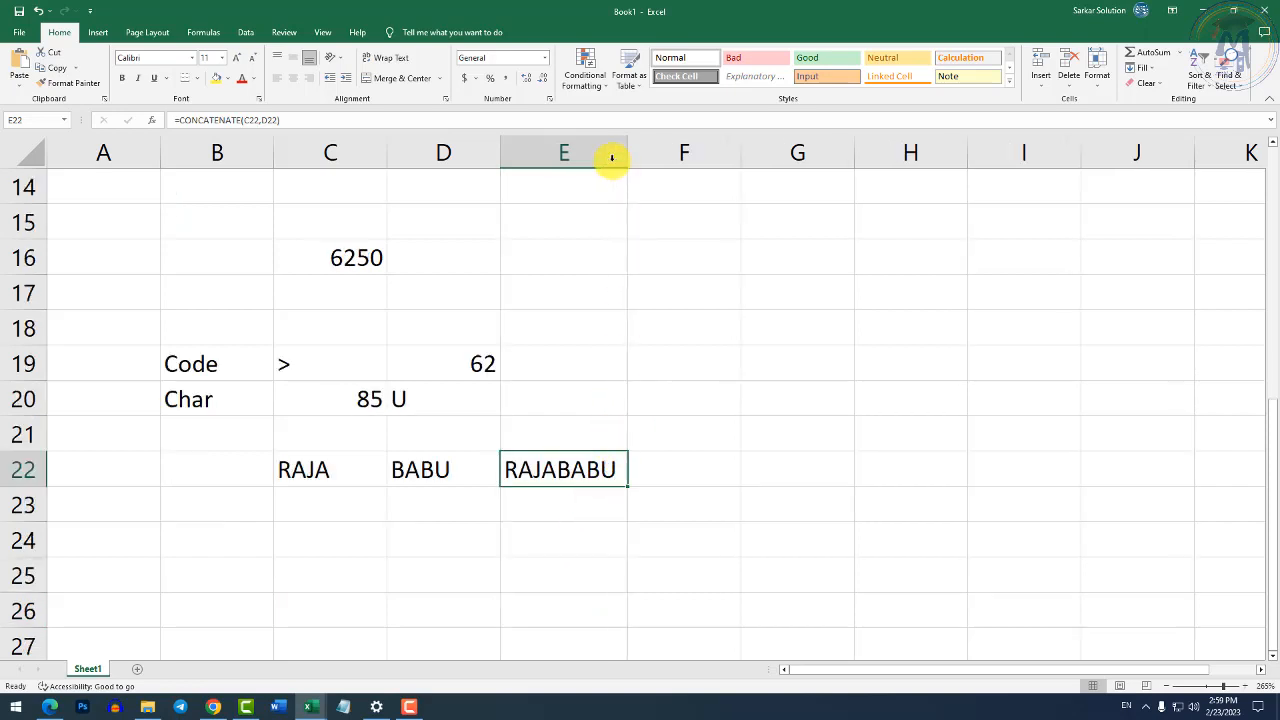
Label cell B22 "Concatenate" and autofit the width of column B to the label.
click(564, 510)
click(473, 508)
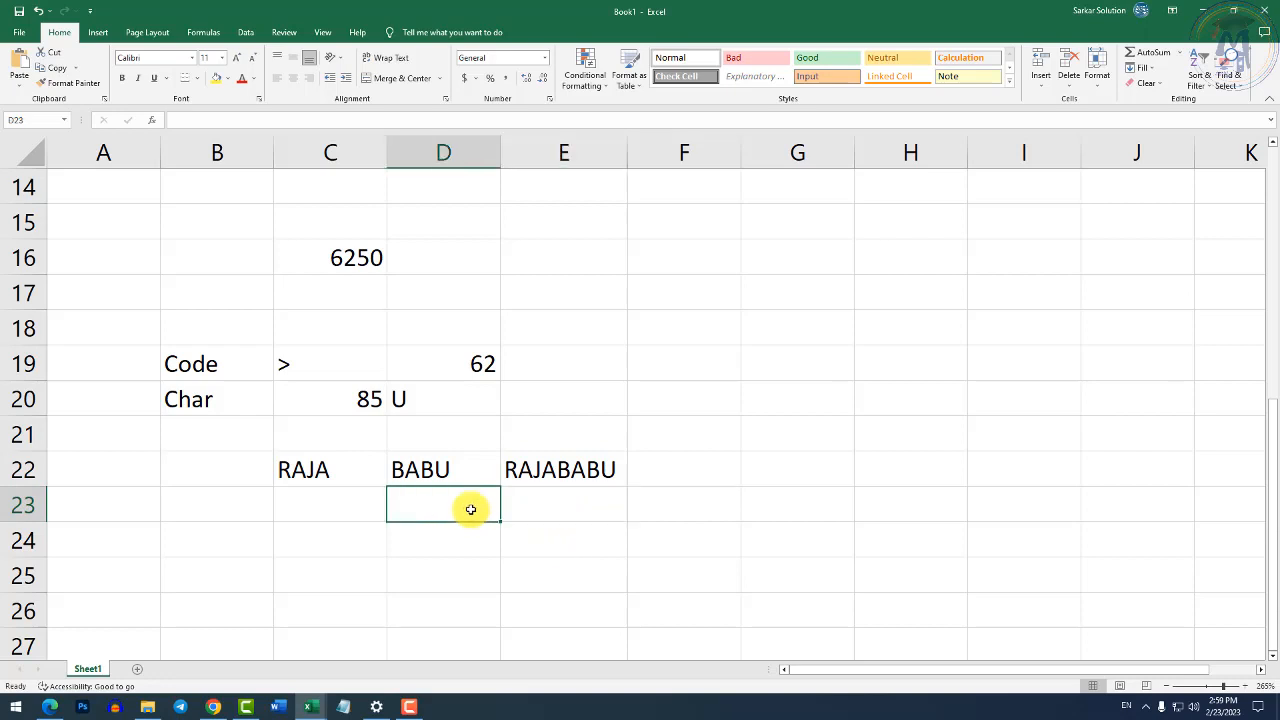
click(228, 471)
text(Con)
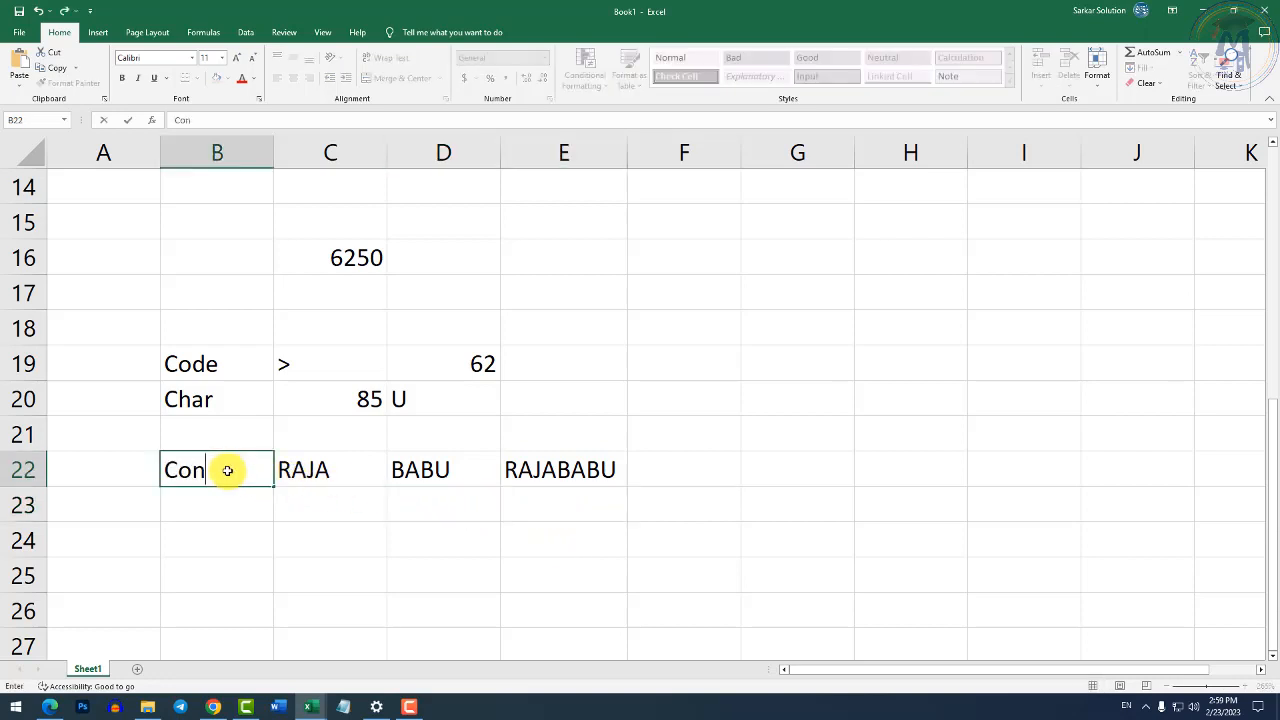
text(catenate)
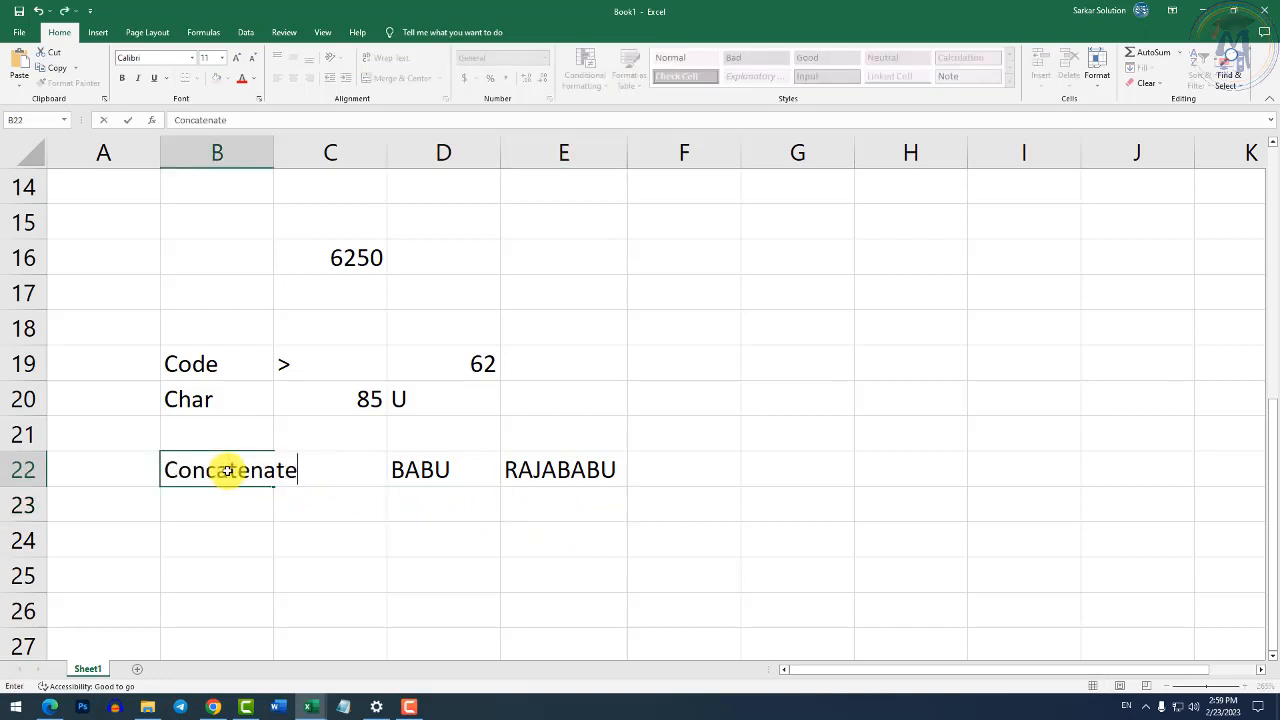
key(Return)
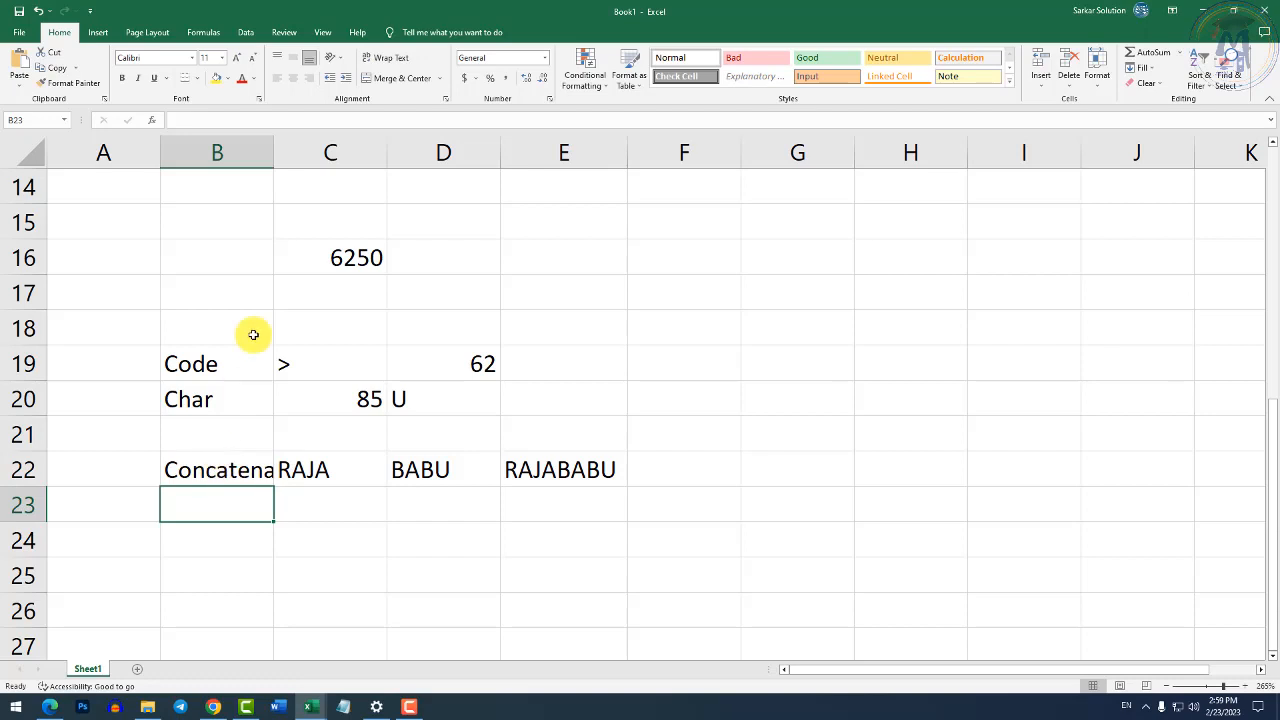
double_click(274, 154)
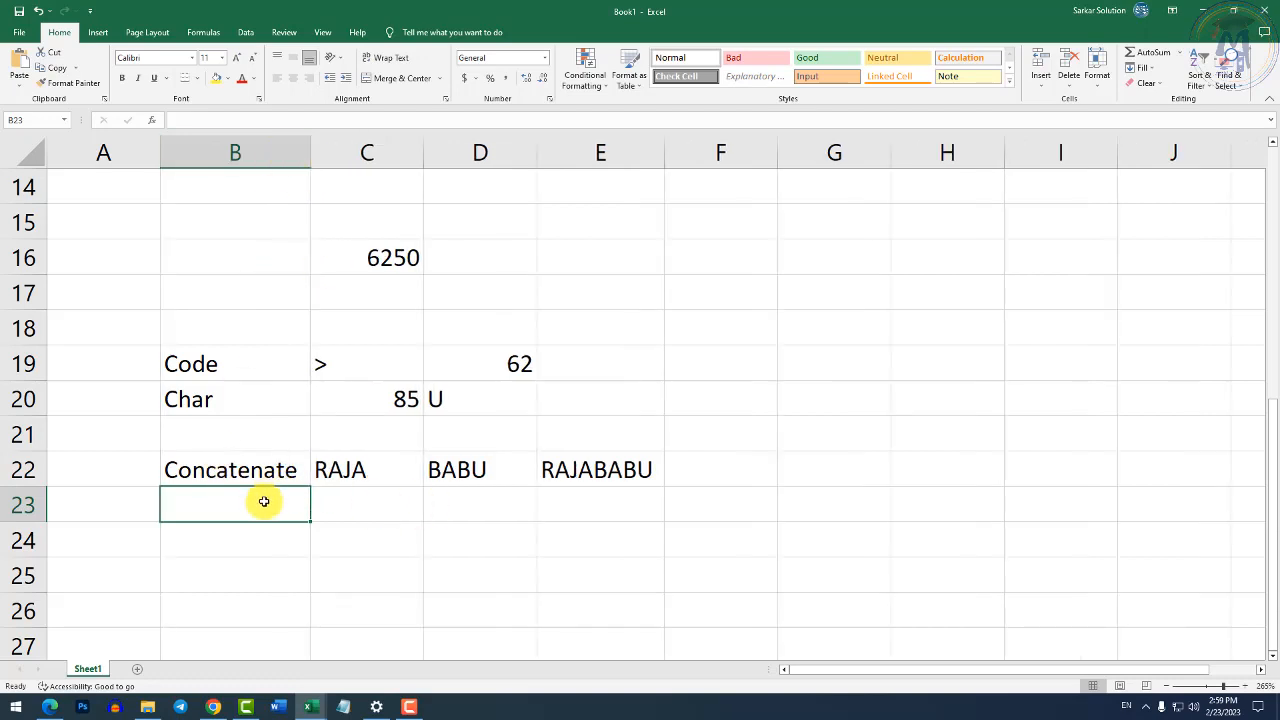
Enter the labels "Left" in cell B23 and "Right" in cell B24.
text(Left)
key(Return)
text(Righ)
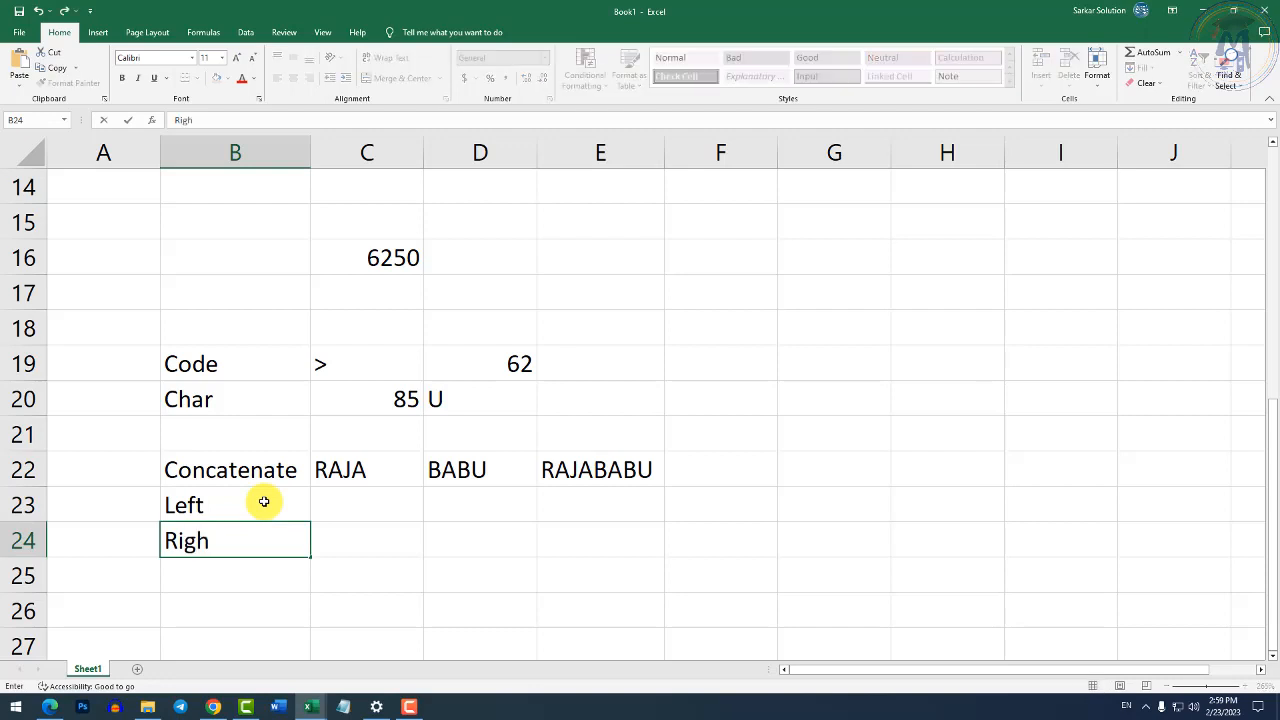
key(BackSpace)
text(ht)
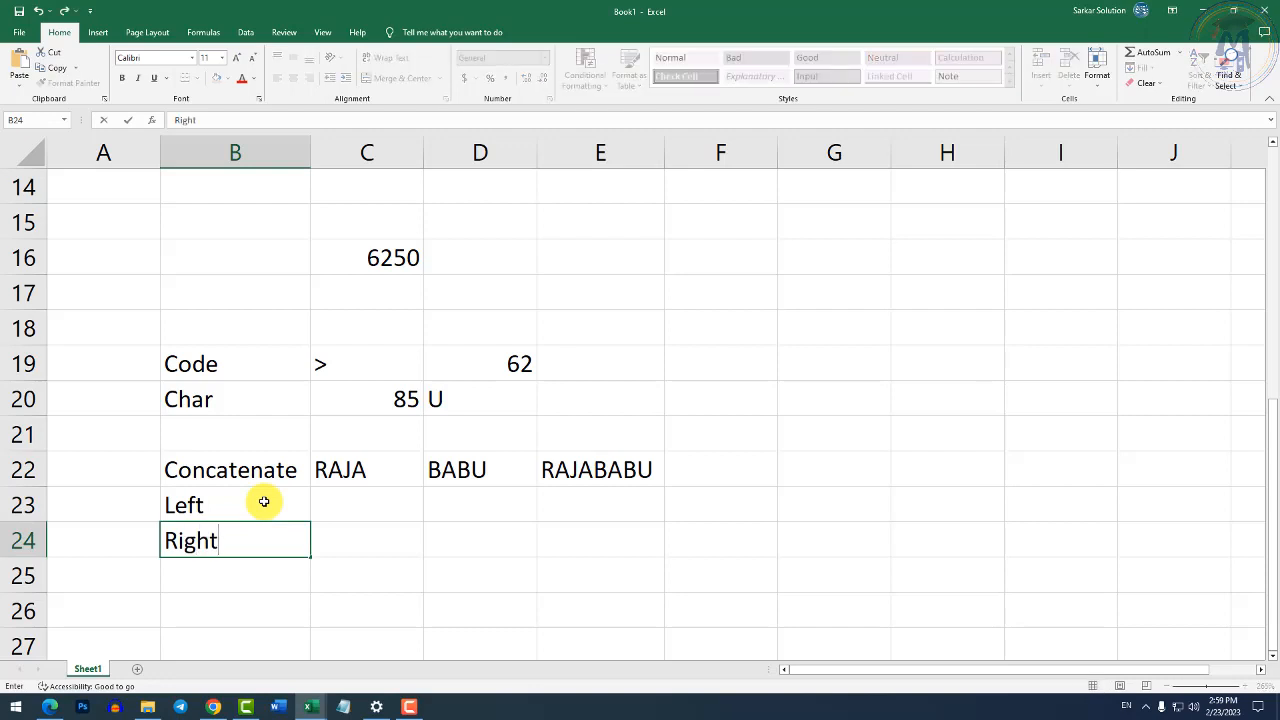
key(Return)
Enter the formula =LEFT(E22, 4) in cell C23 to extract the first four characters of the joined text.
click(370, 512)
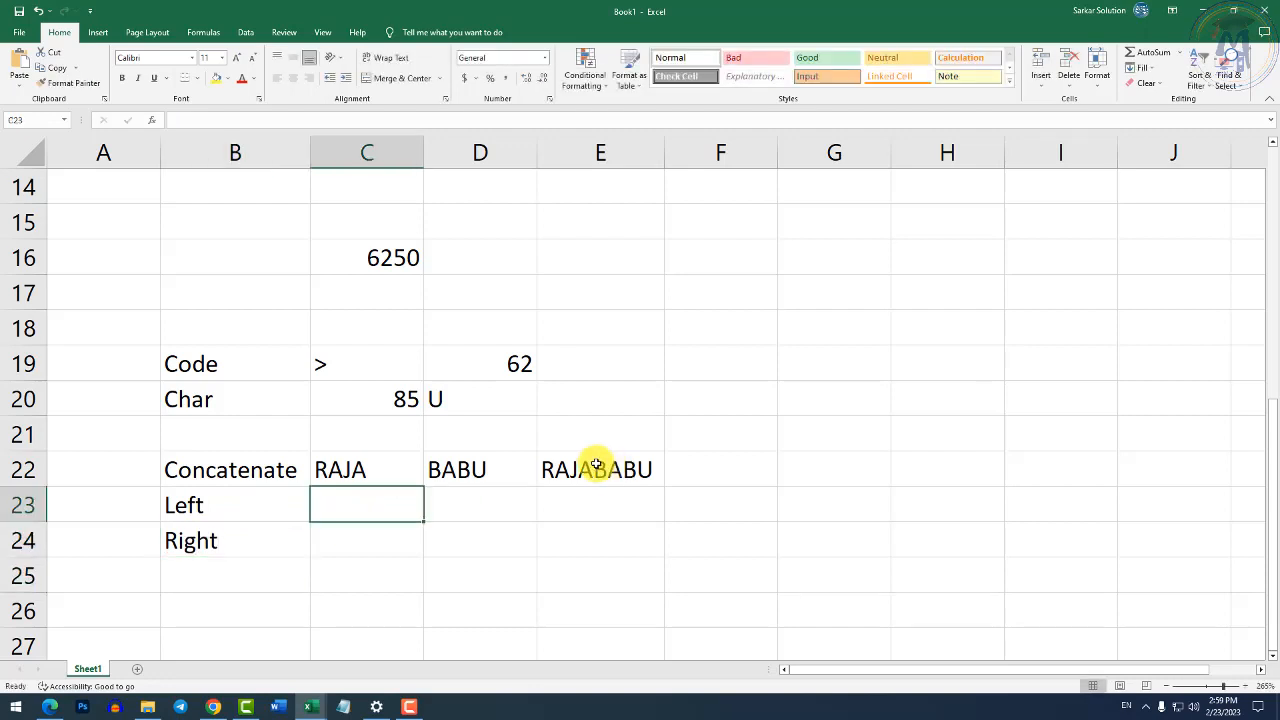
click(560, 470)
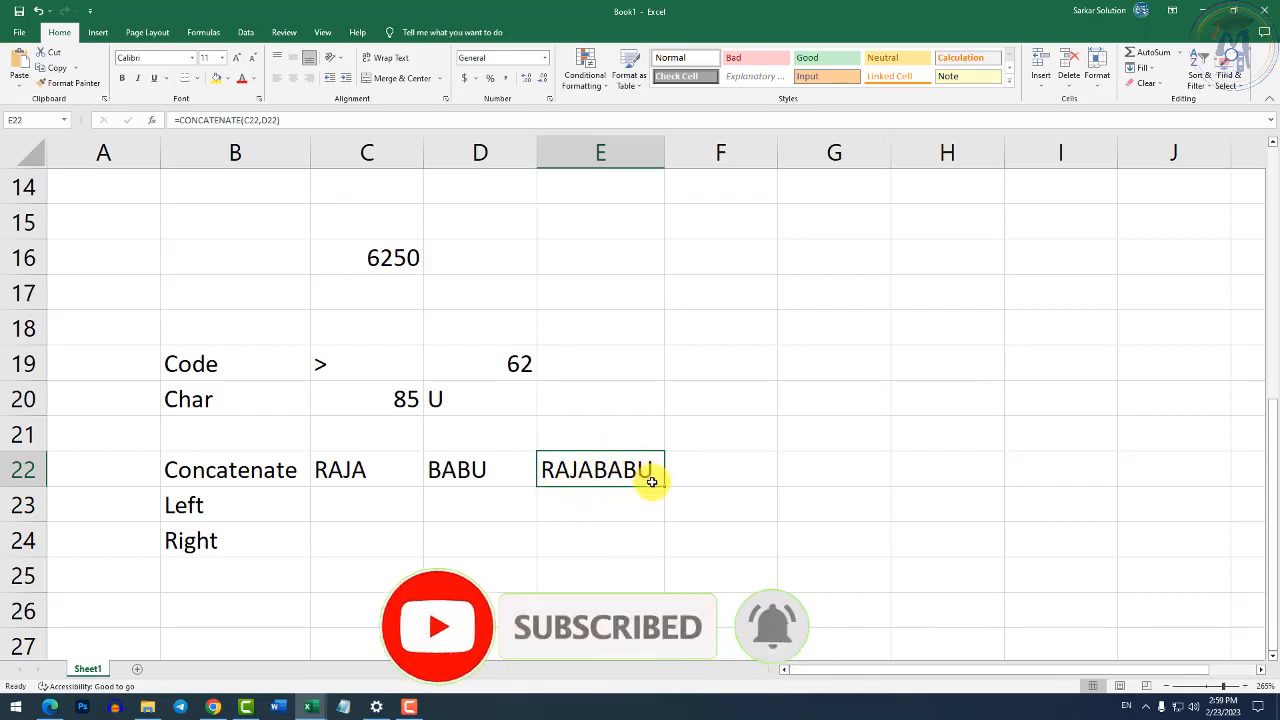
click(351, 509)
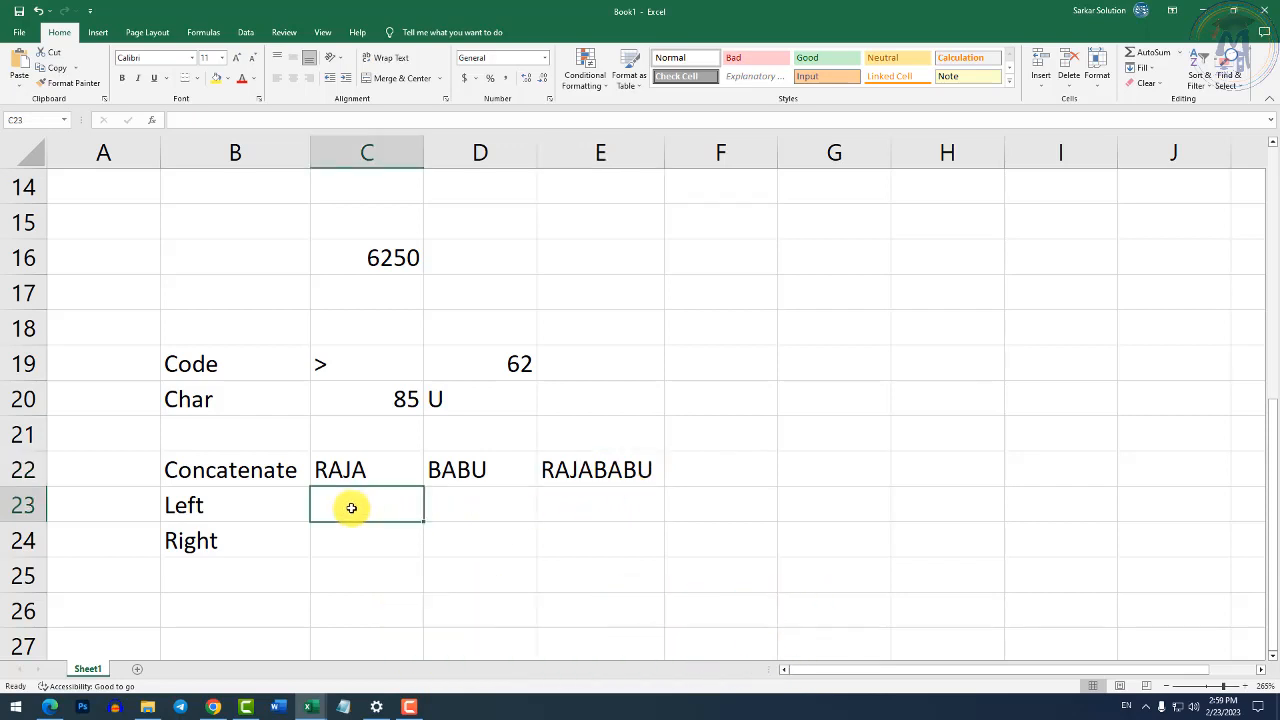
text(=left)
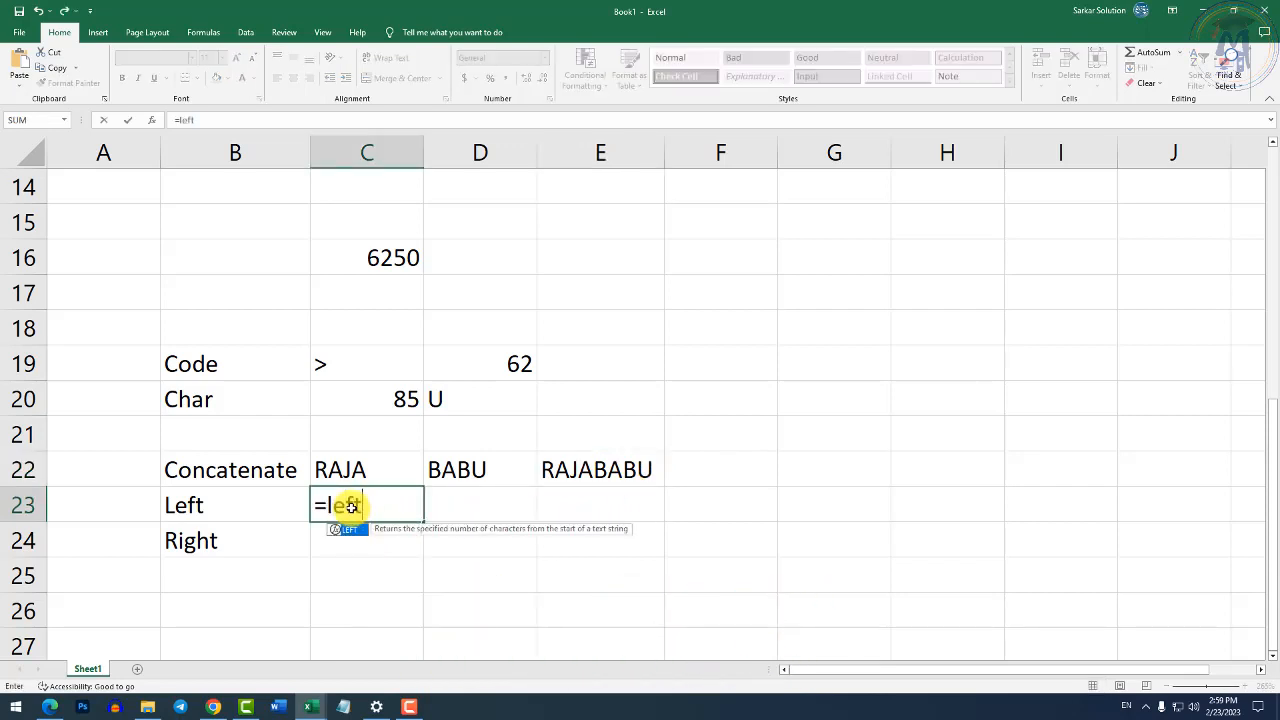
text(()
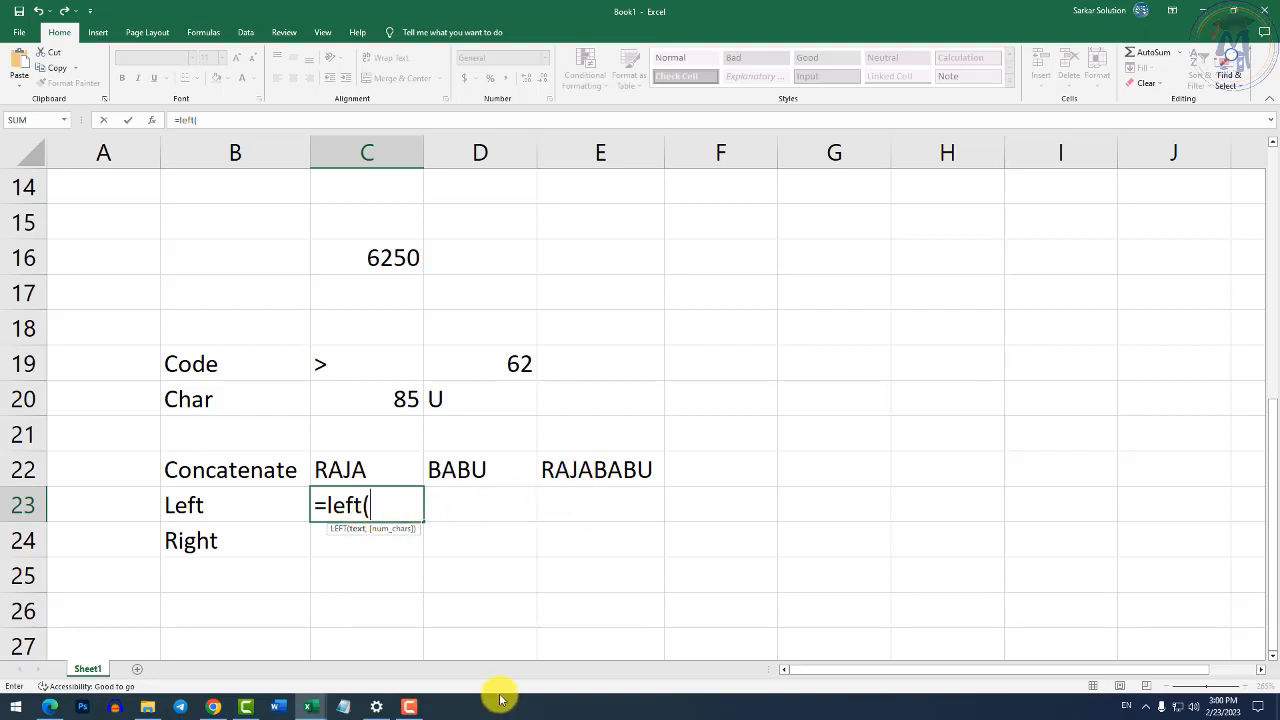
text(e22)
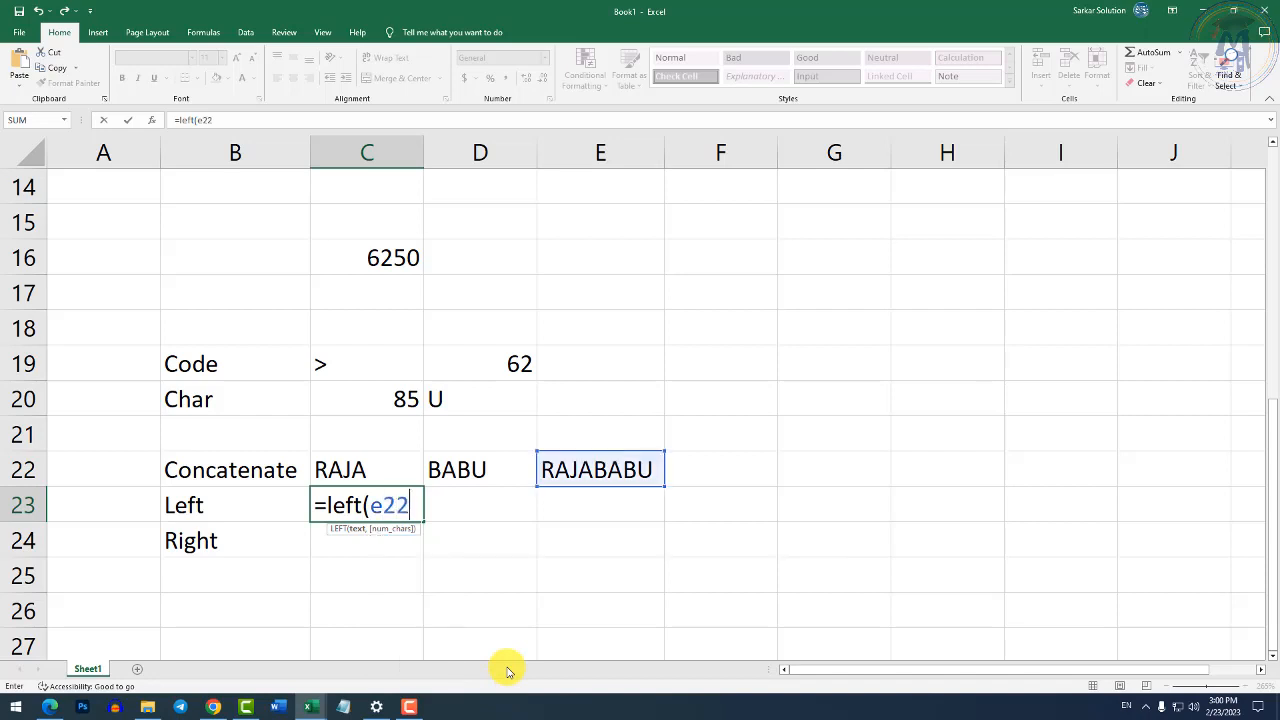
text(, 4))
key(Return)
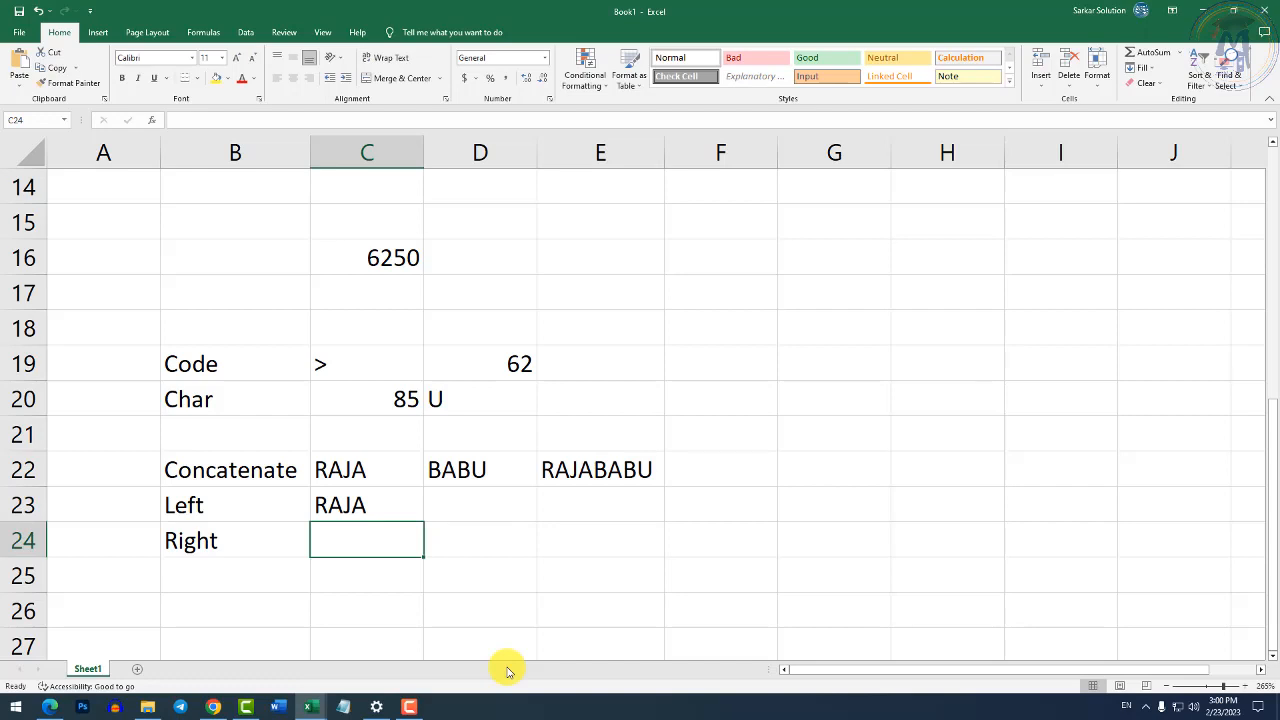
Enter the formula =RIGHT(E22, 4) in cell C24 to extract the last four characters of the joined text.
text(=)
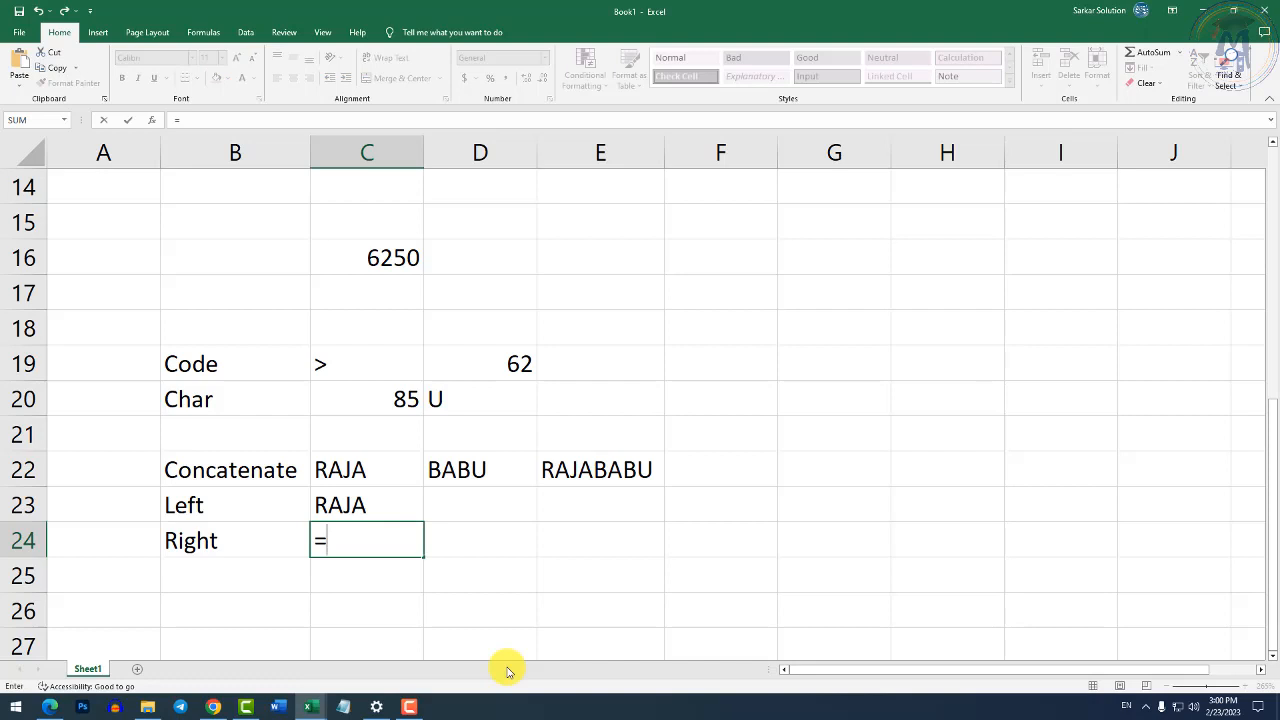
text(right)
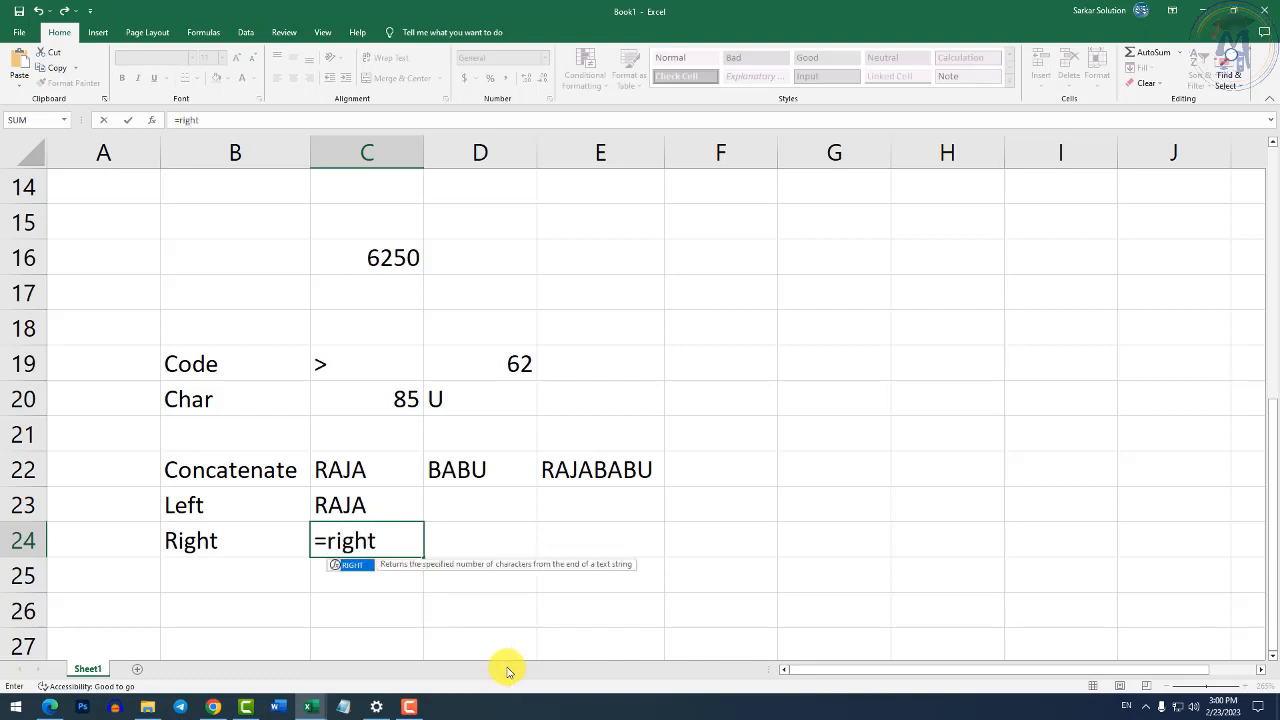
text((e)
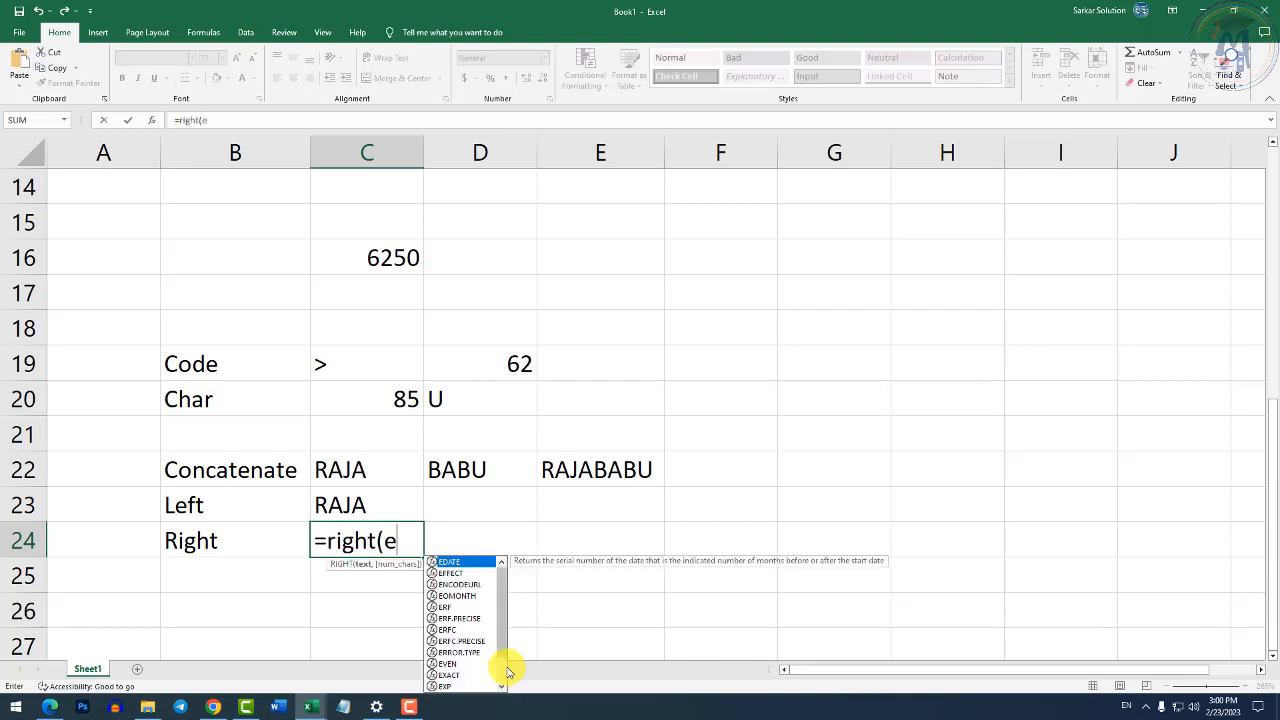
text(22, )
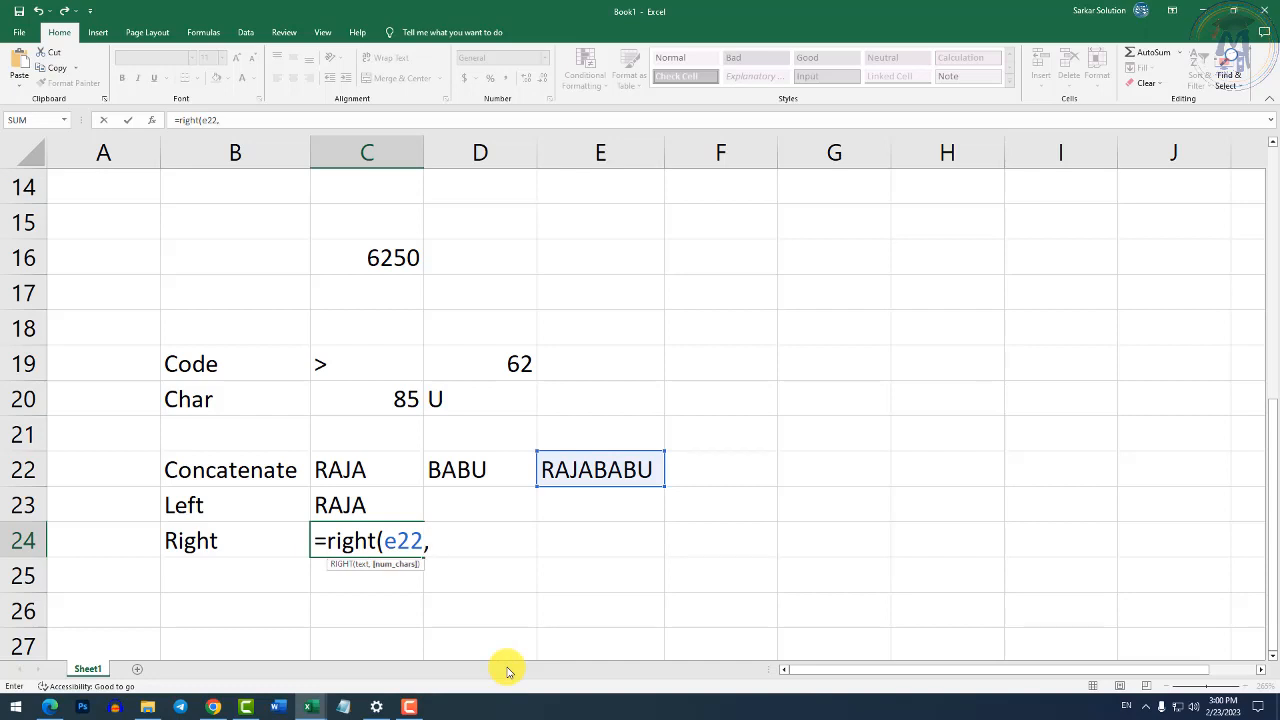
text(4))
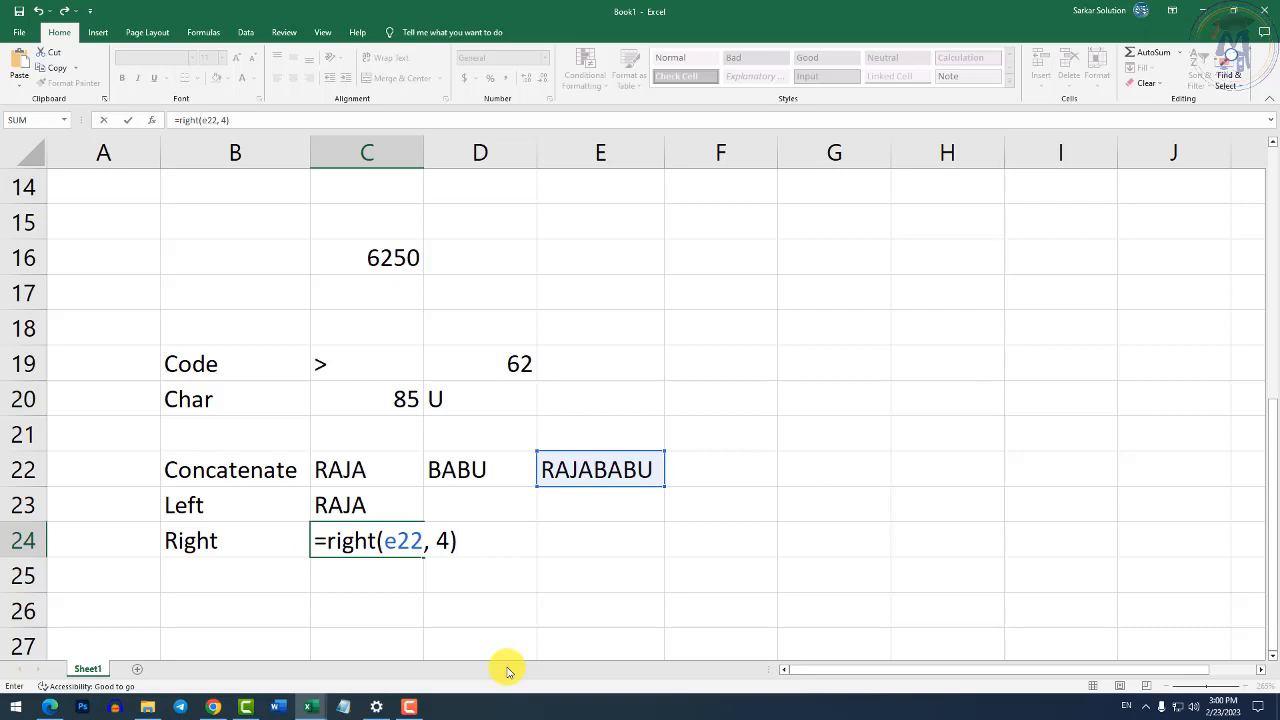
key(Return)
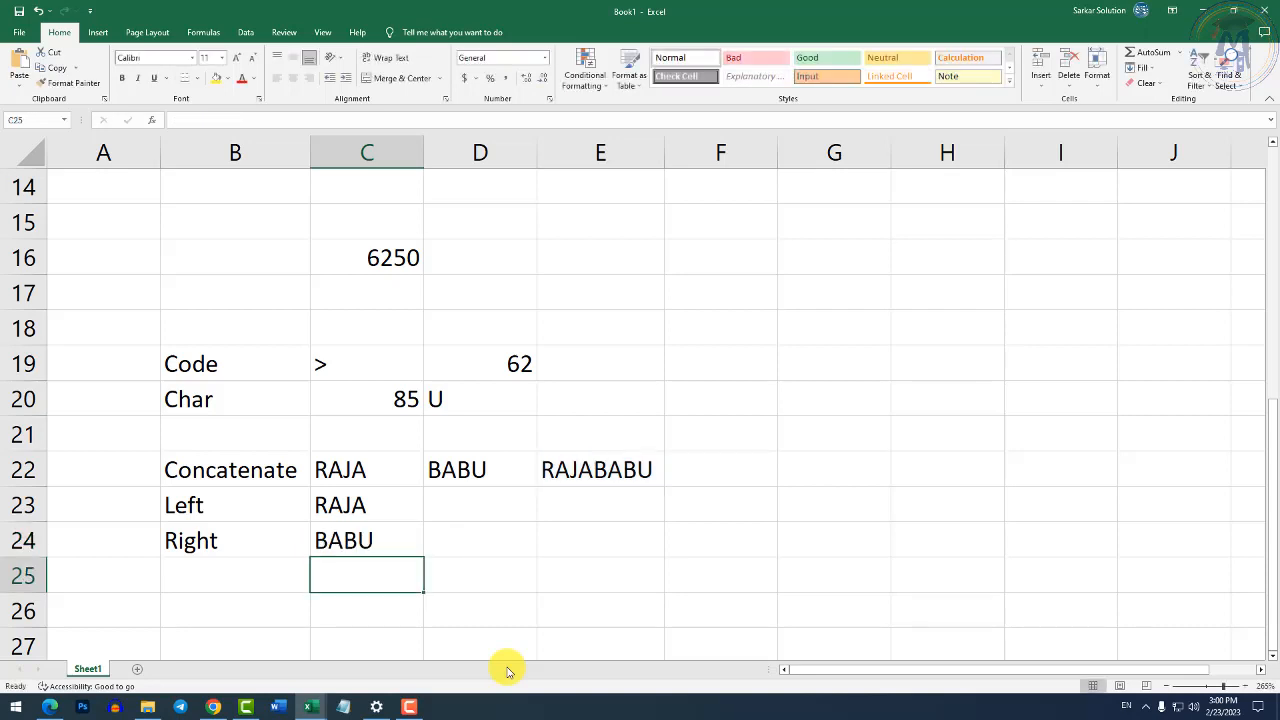
Enter the label "Length" in cell B25 below the Right label.
key(Down)
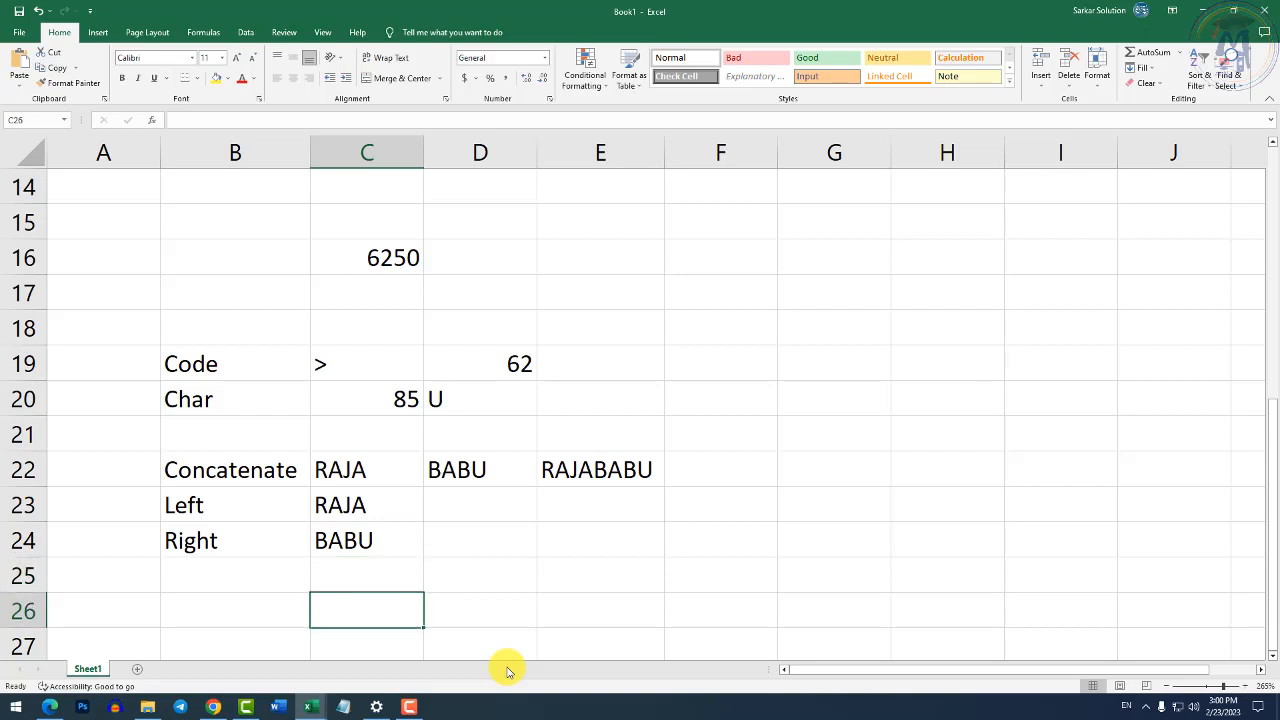
key(Left)
key(Up)
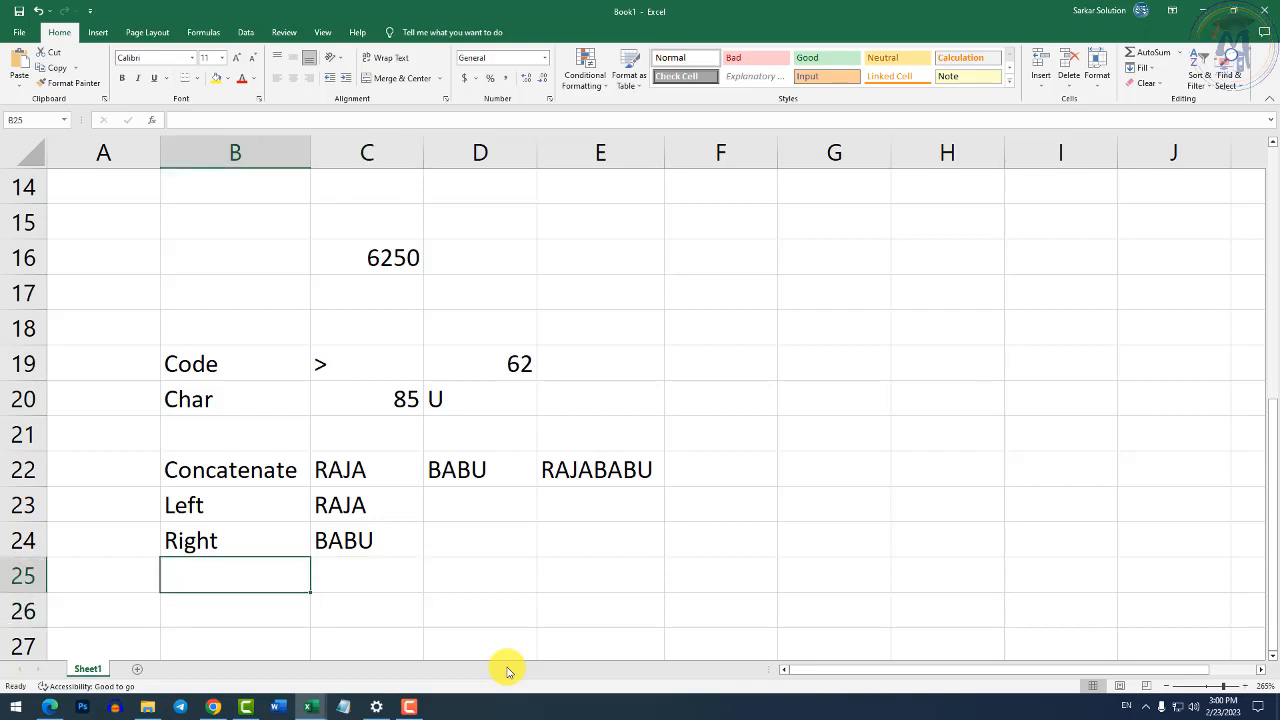
text(L)
key(BackSpace)
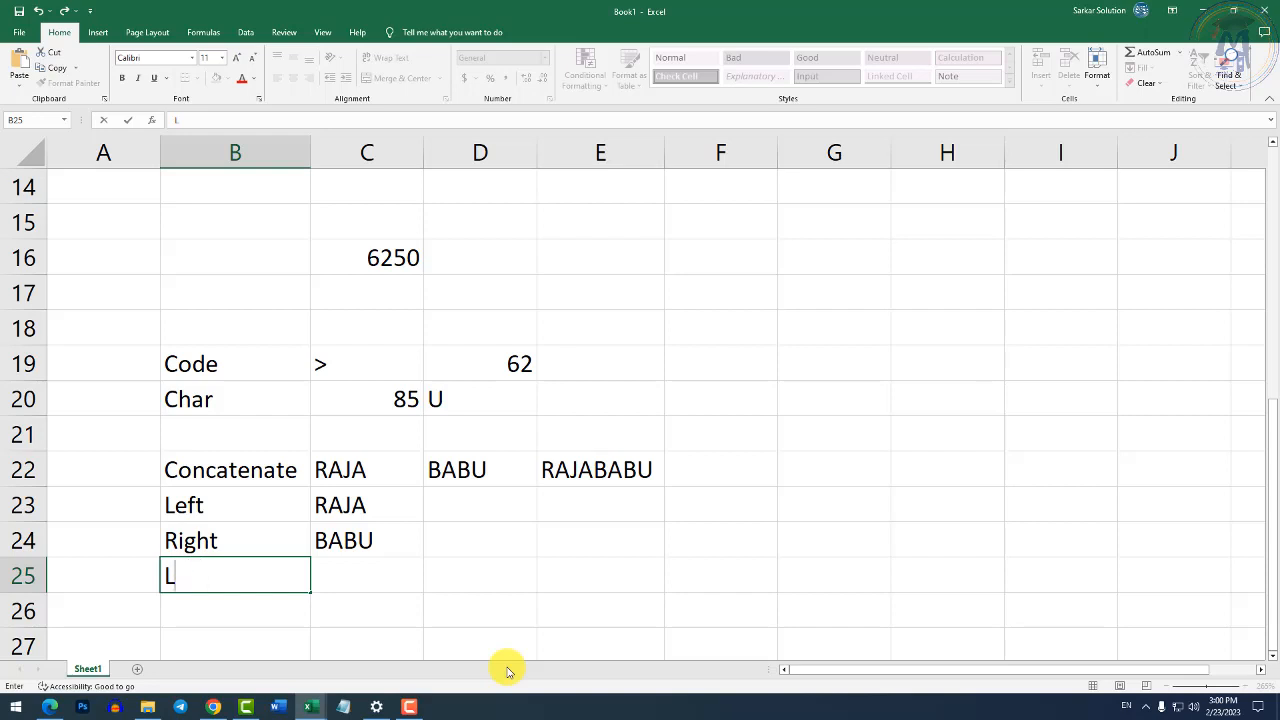
text(entgh)
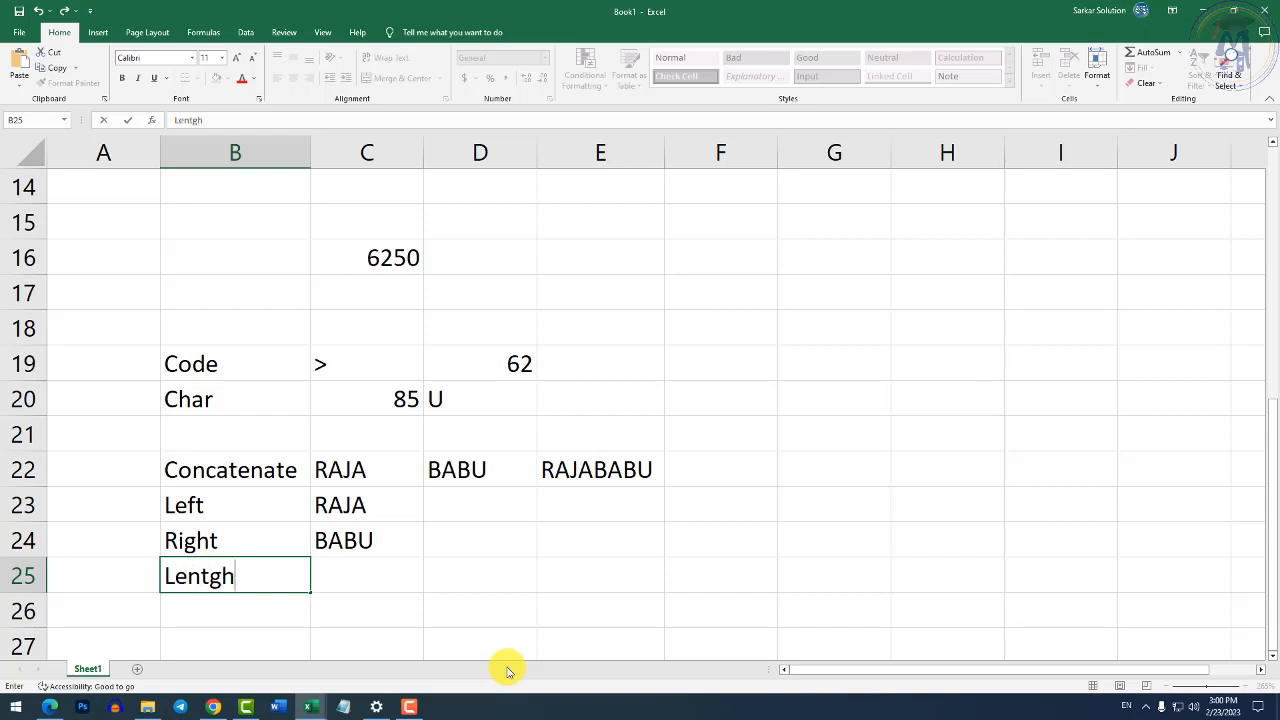
key(BackSpace)
key(BackSpace)
text(g)
key(BackSpace)
key(BackSpace)
text(gth)
key(Tab)
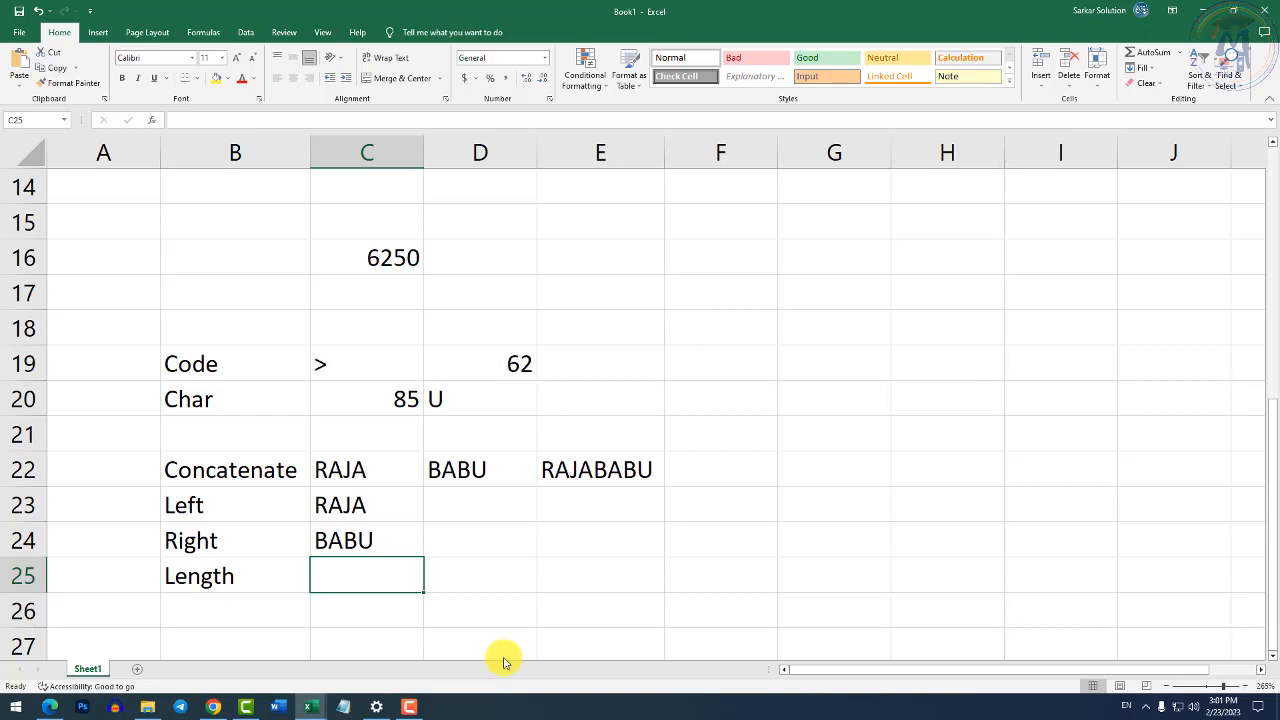
click(630, 466)
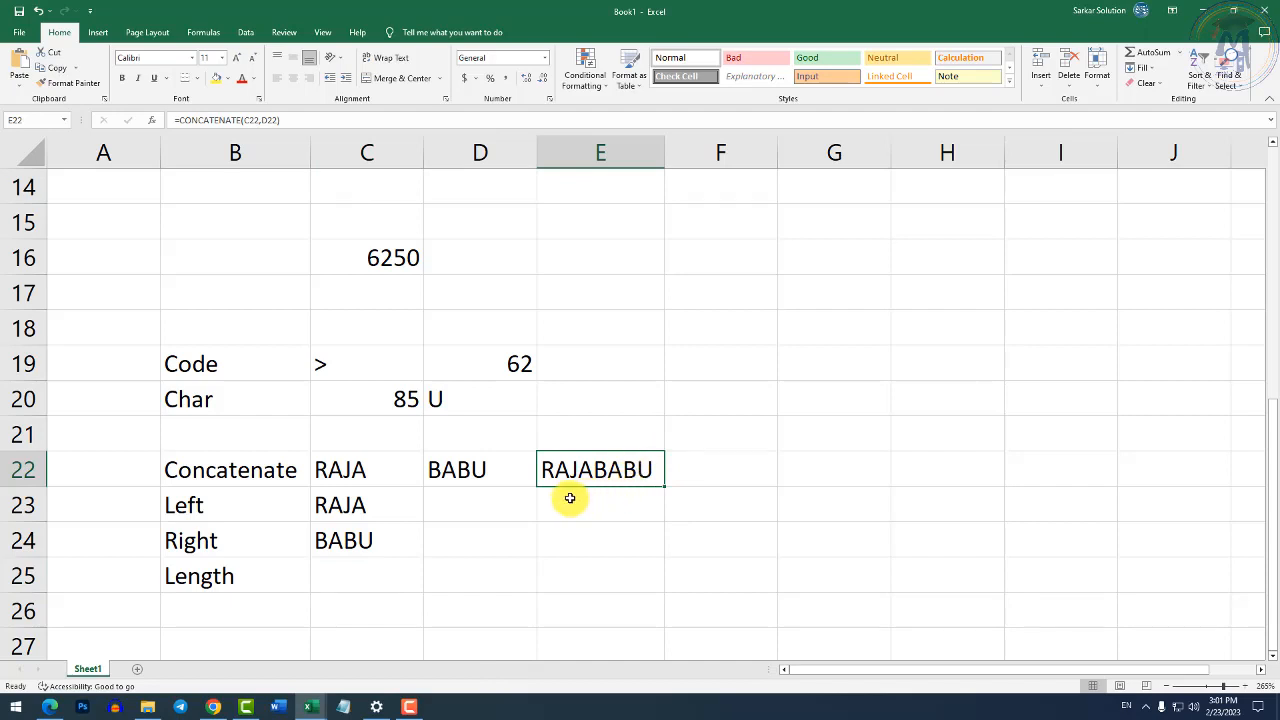
key(Down)
key(Down)
key(Left)
key(Left)
key(Down)
text(=)
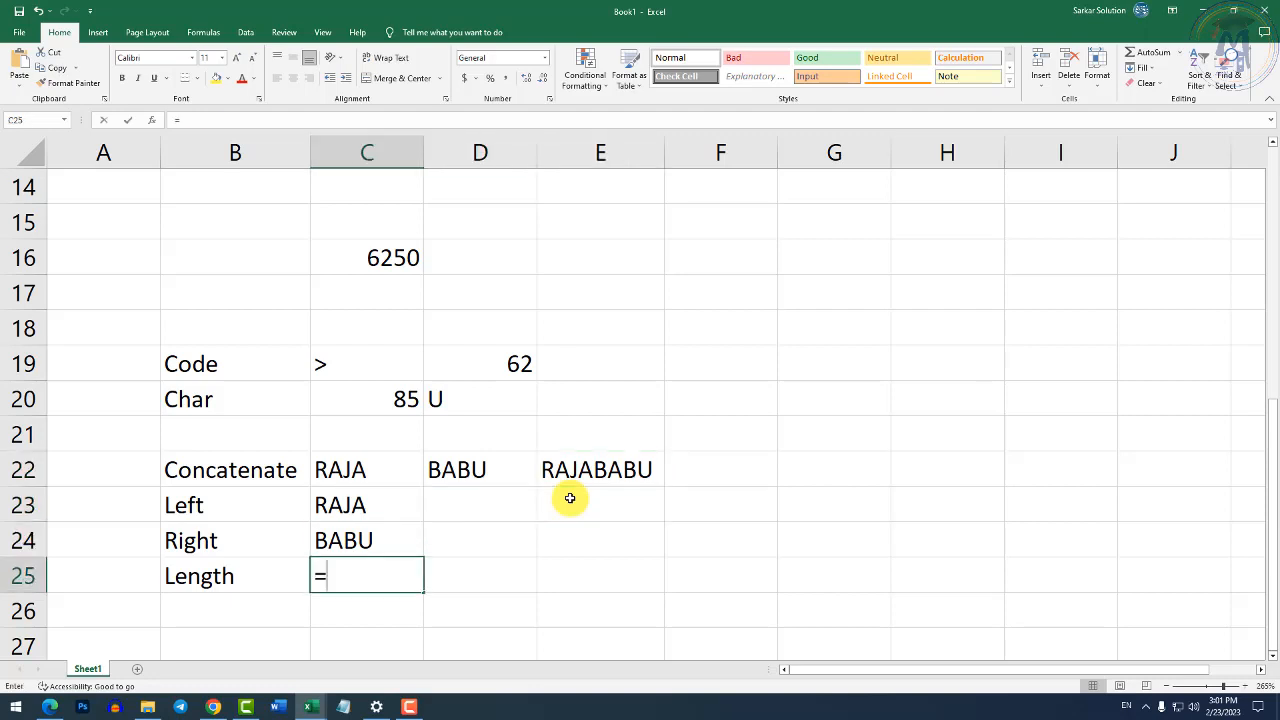
text(len)
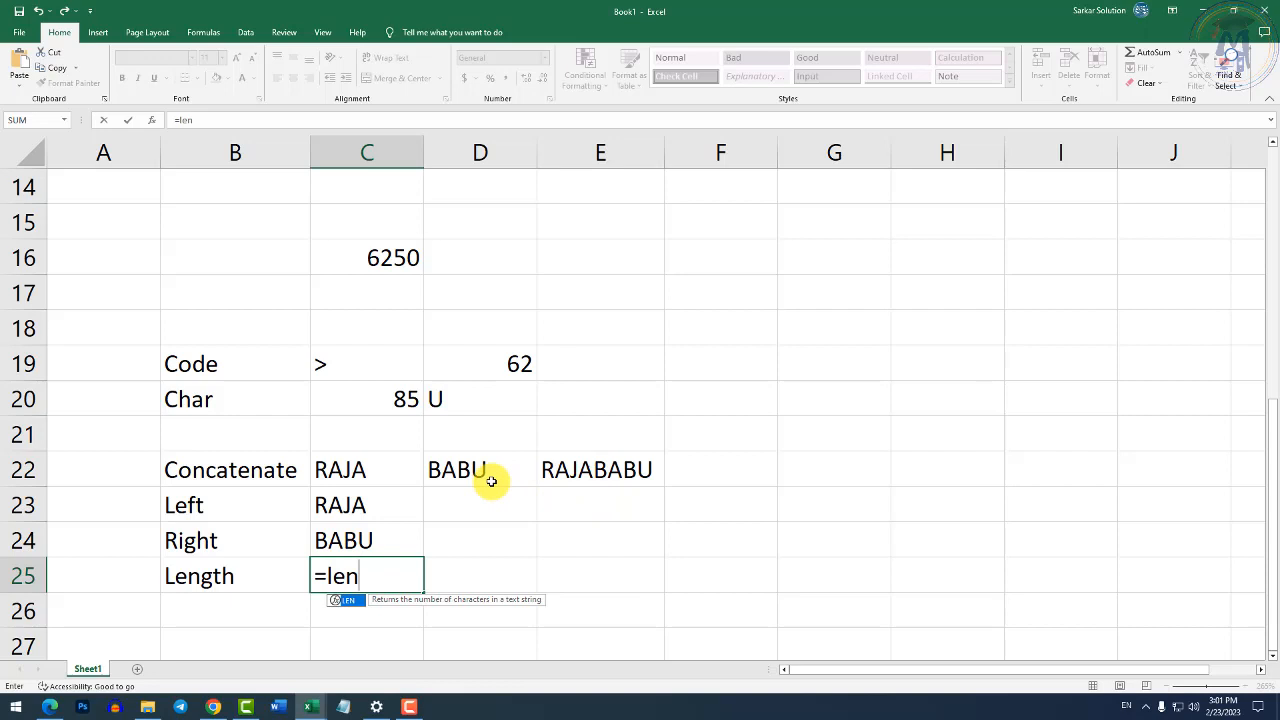
key(Escape)
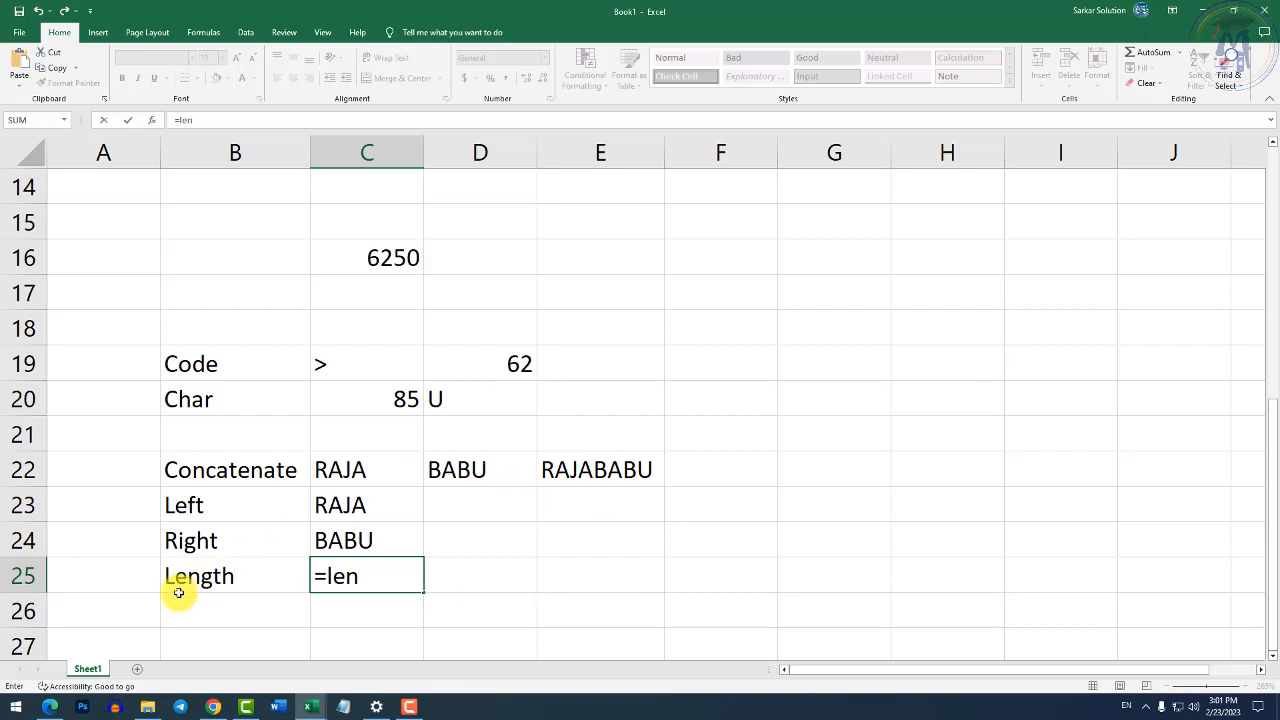
key(Escape)
Shorten the label in cell B25 to "Len".
click(240, 578)
double_click(240, 578)
key(BackSpace)
key(BackSpace)
key(BackSpace)
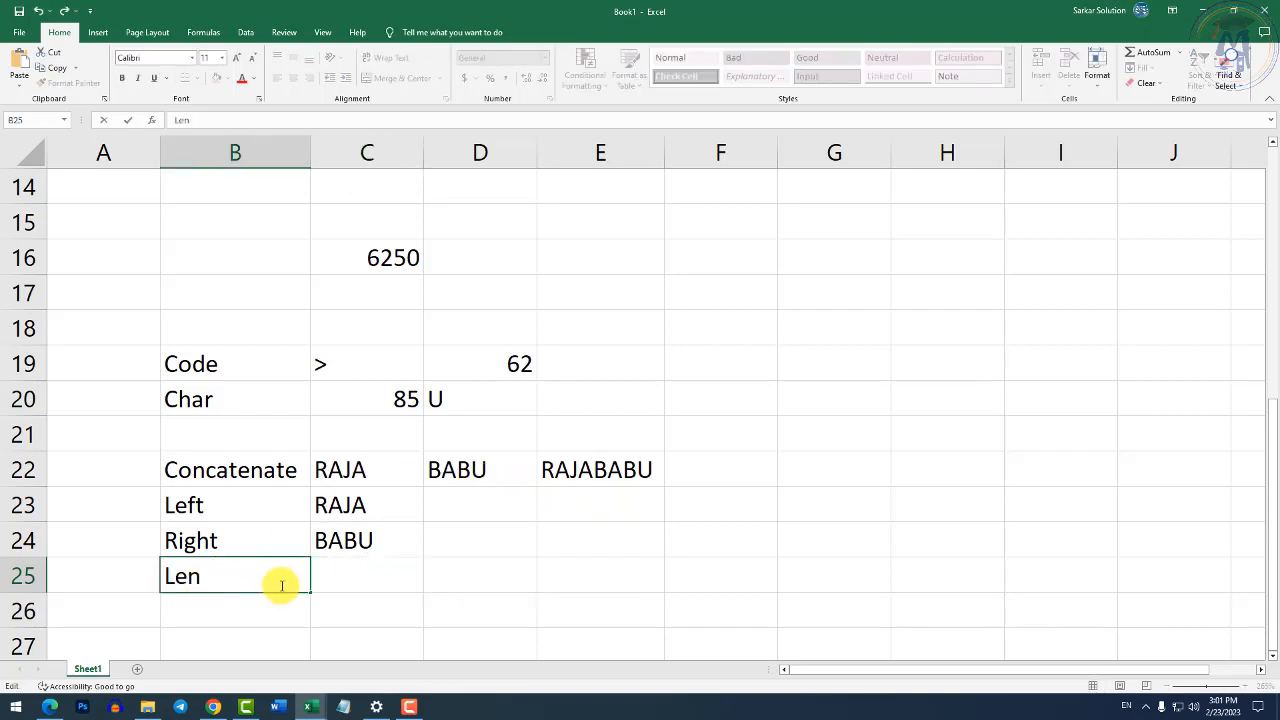
Enter the formula =LEN(E22) in cell C25 to count the characters of the joined text.
click(356, 575)
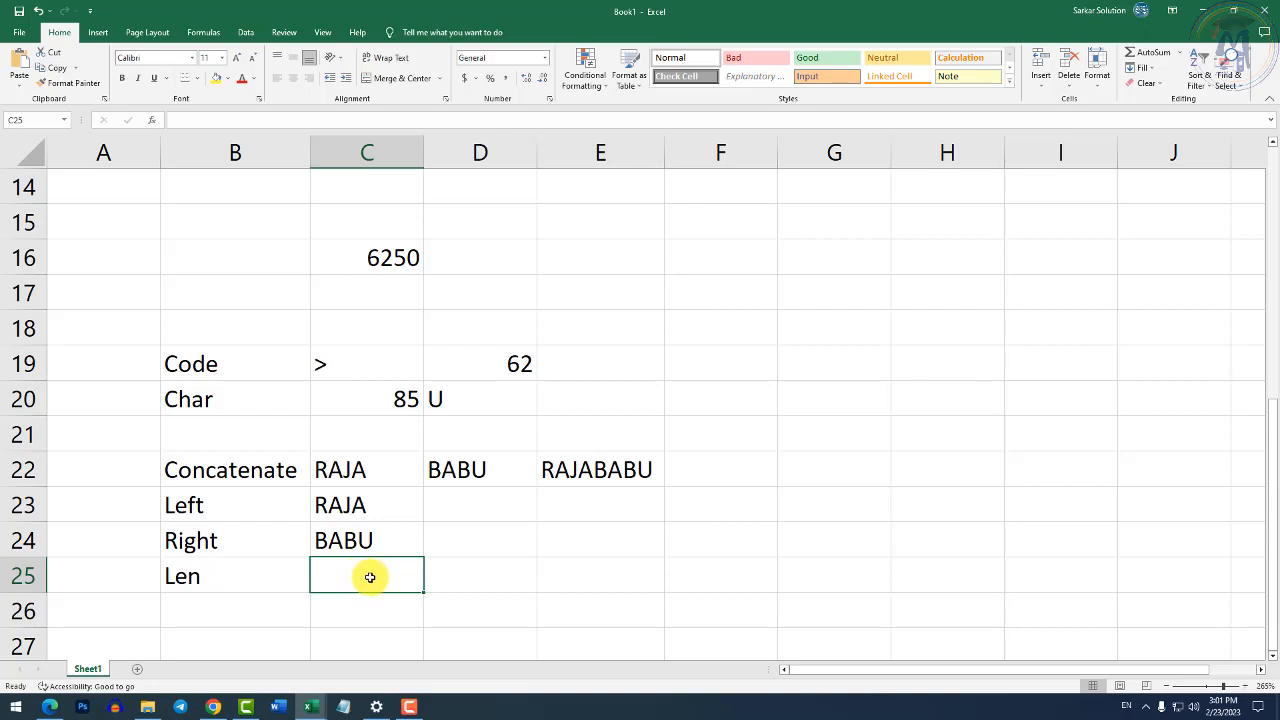
text(=len)
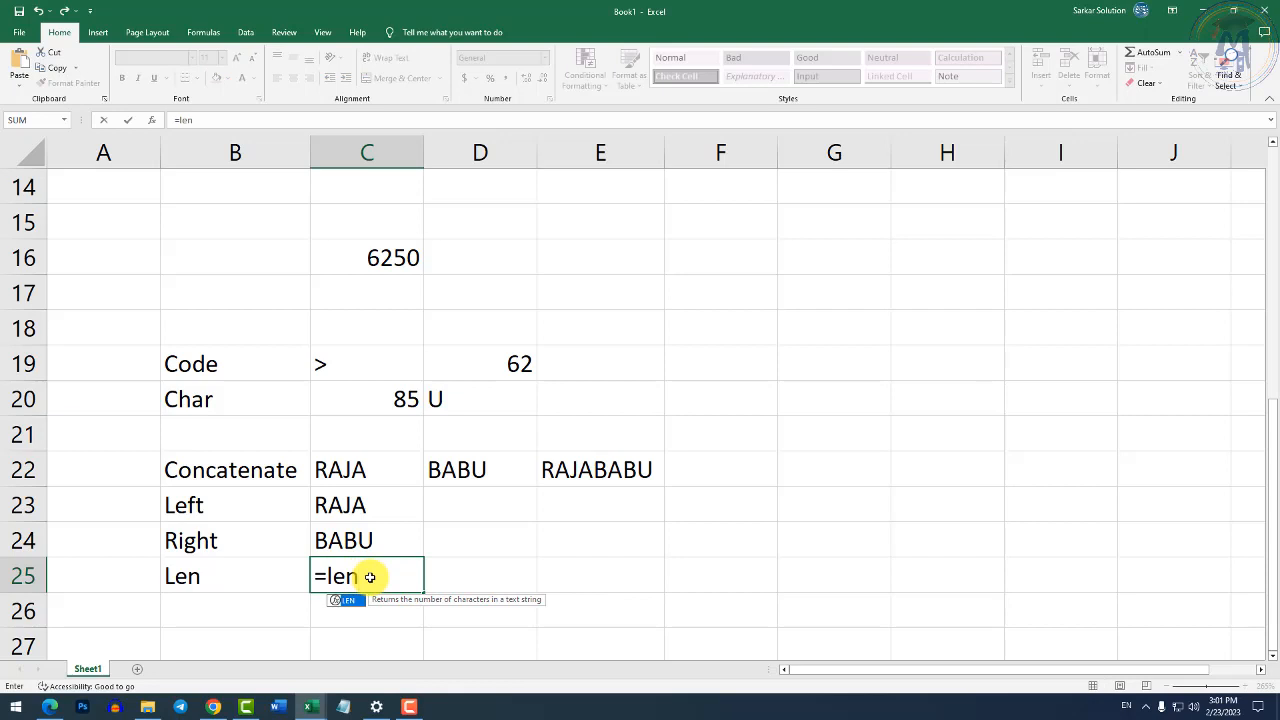
text(()
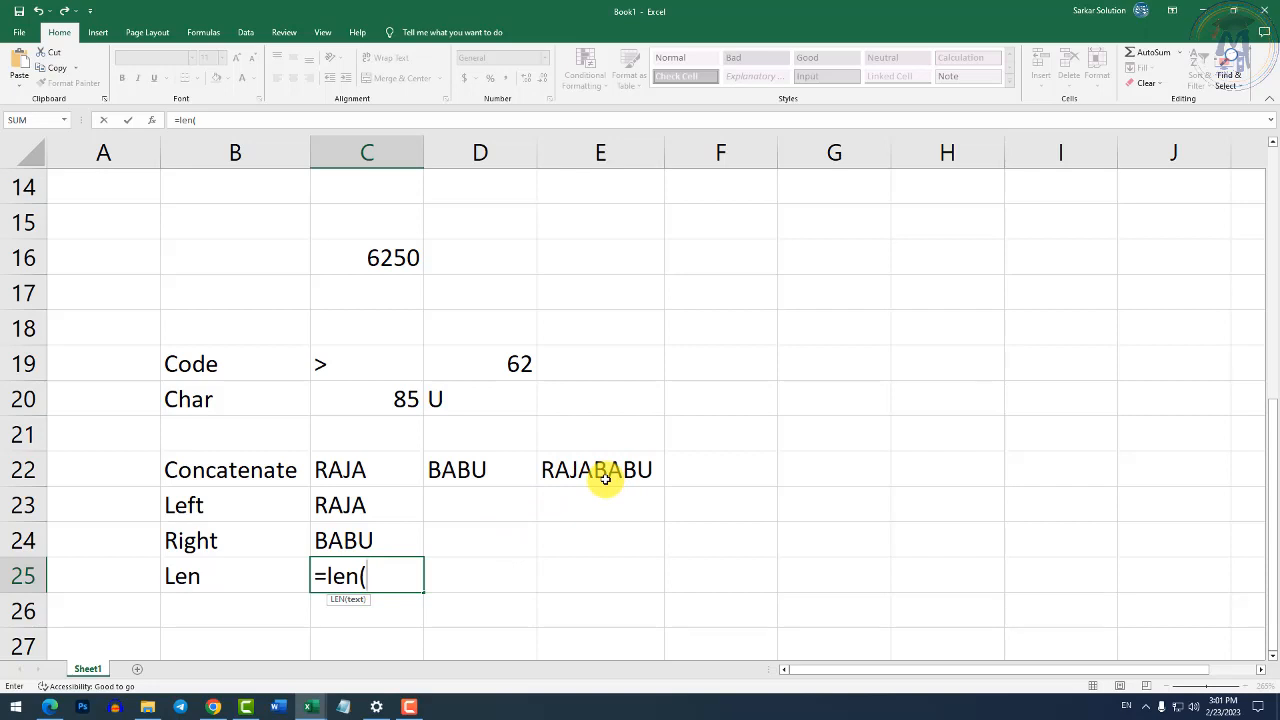
text(e22))
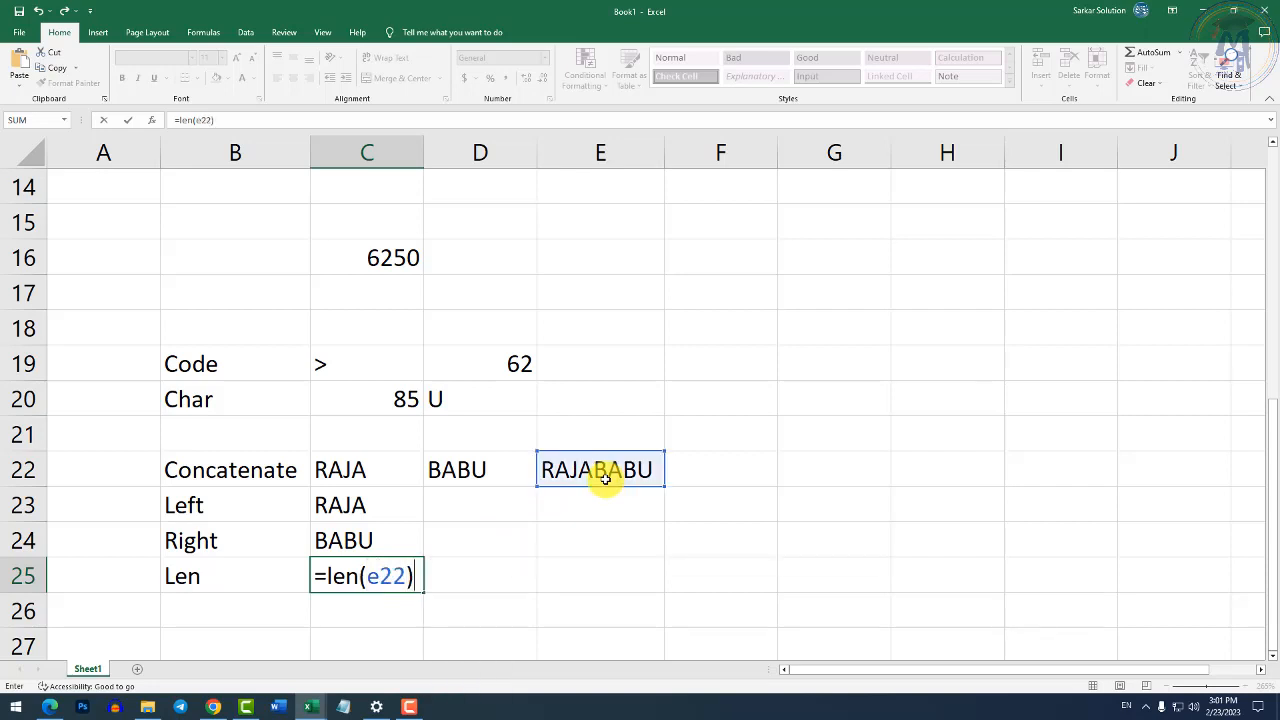
key(Return)
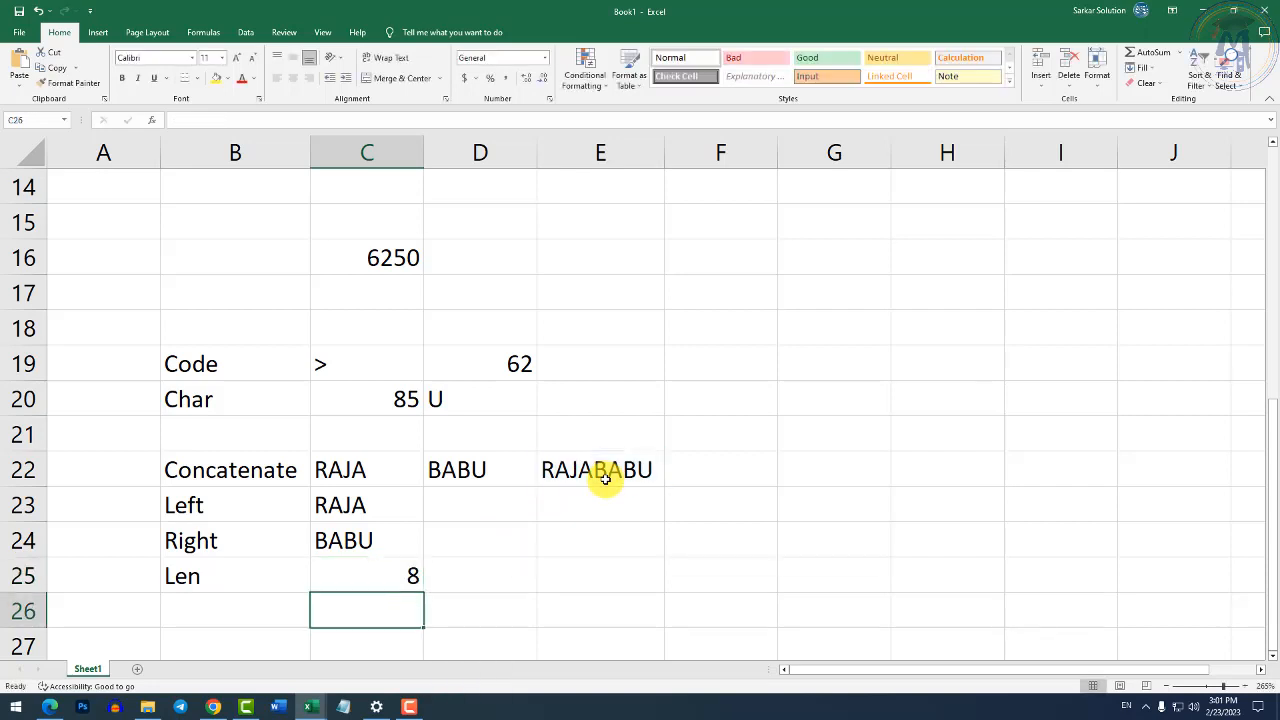
Extend the text in cell D22 to "BABU BOSS".
key(Up)
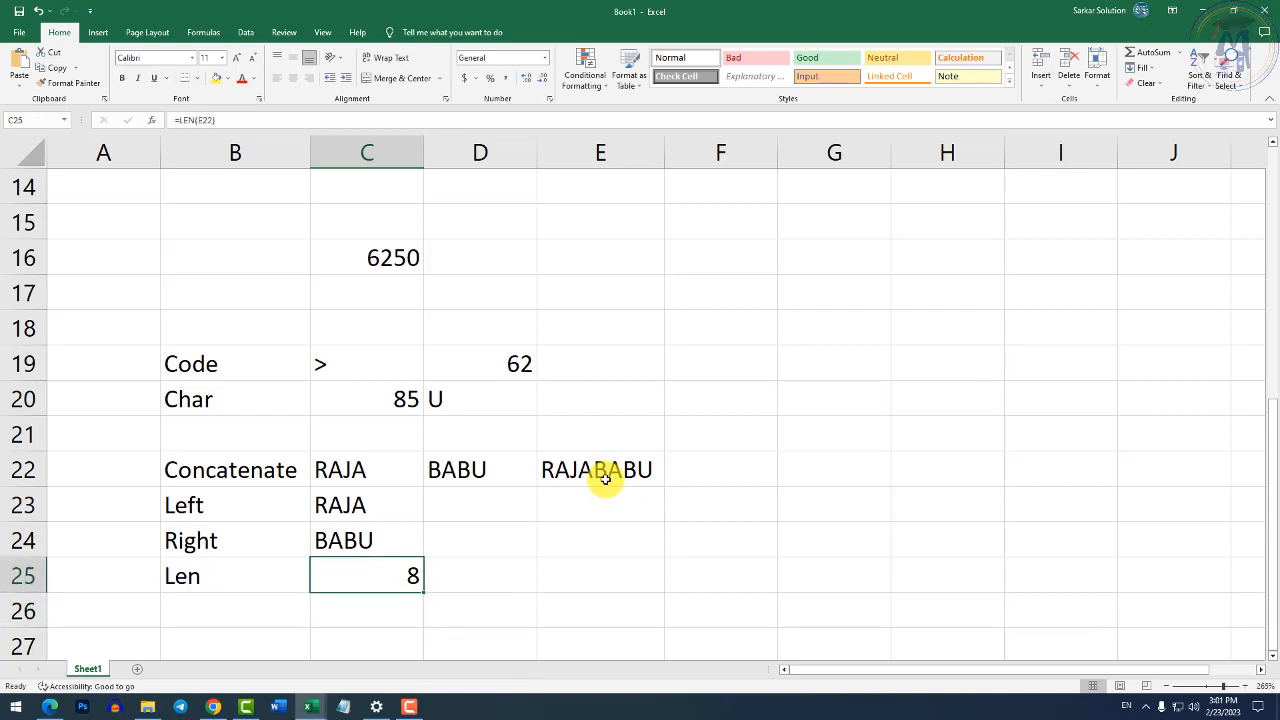
click(497, 470)
double_click(497, 470)
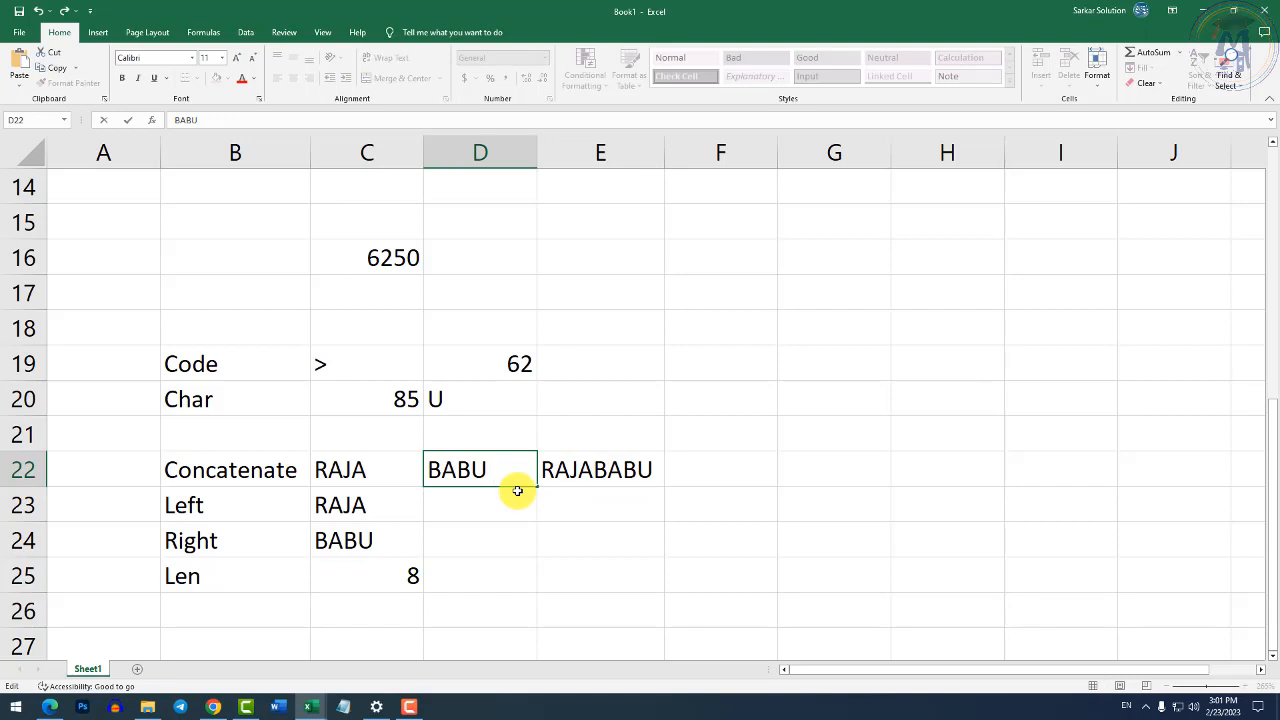
text(BOSS)
key(Return)
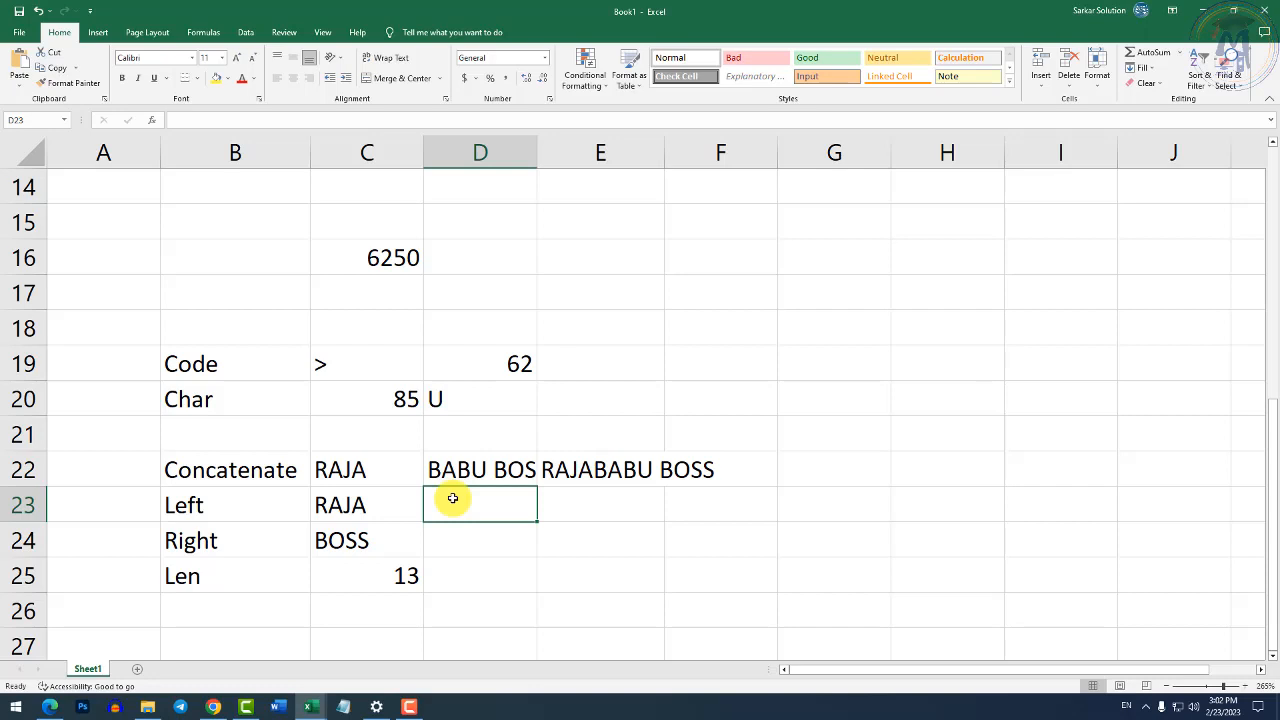
AutoFit the widths of columns D and E to show their full text.
double_click(536, 156)
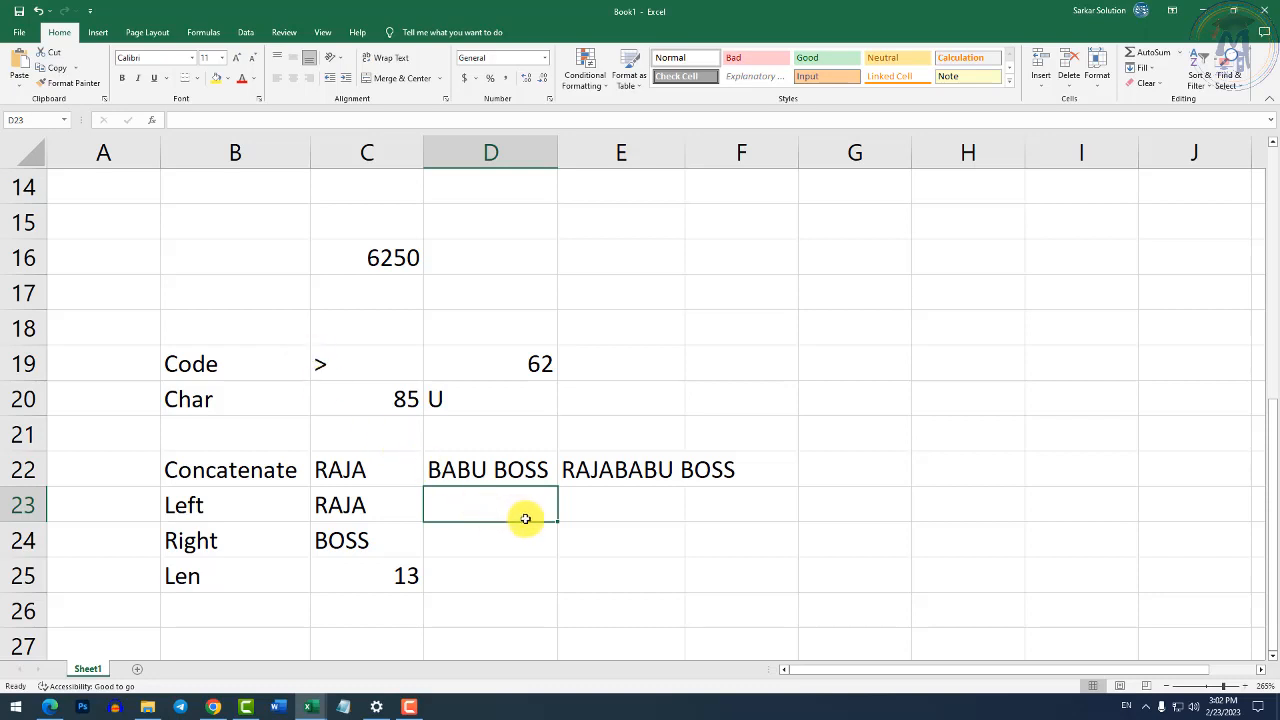
key(Down)
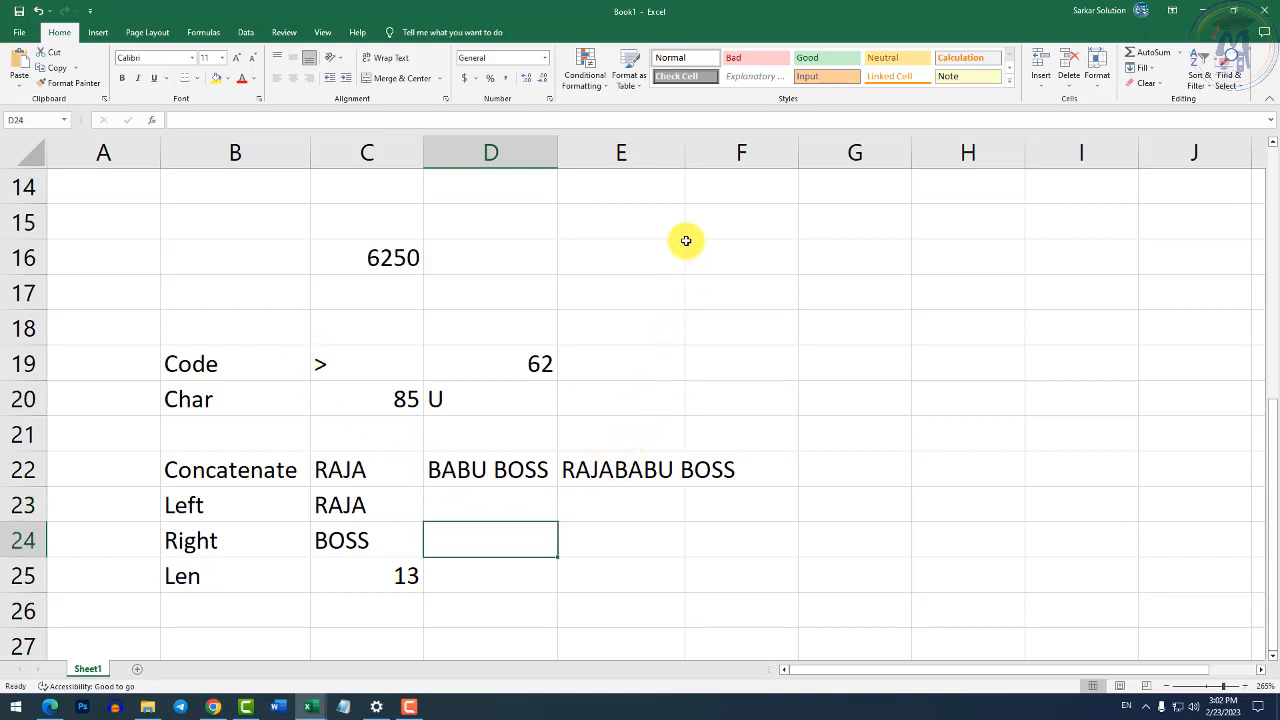
double_click(684, 152)
click(458, 510)
click(387, 573)
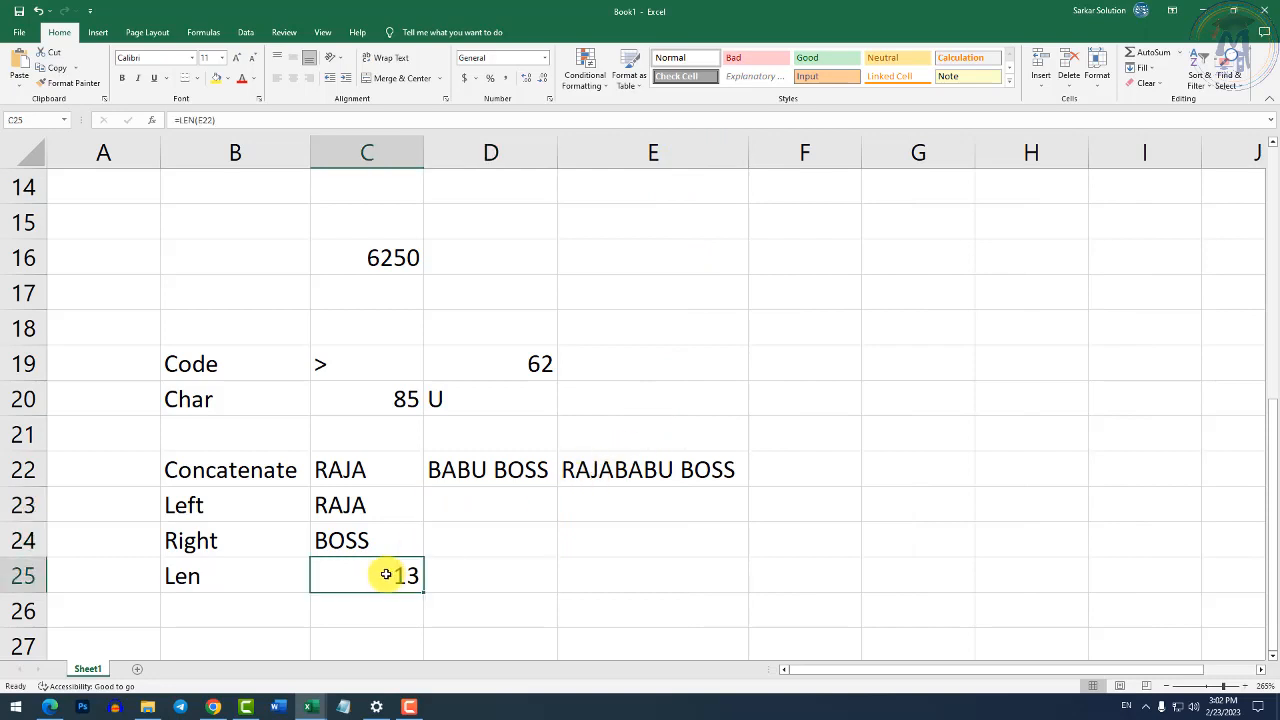
scroll(386, 545, down, 1)
click(385, 497)
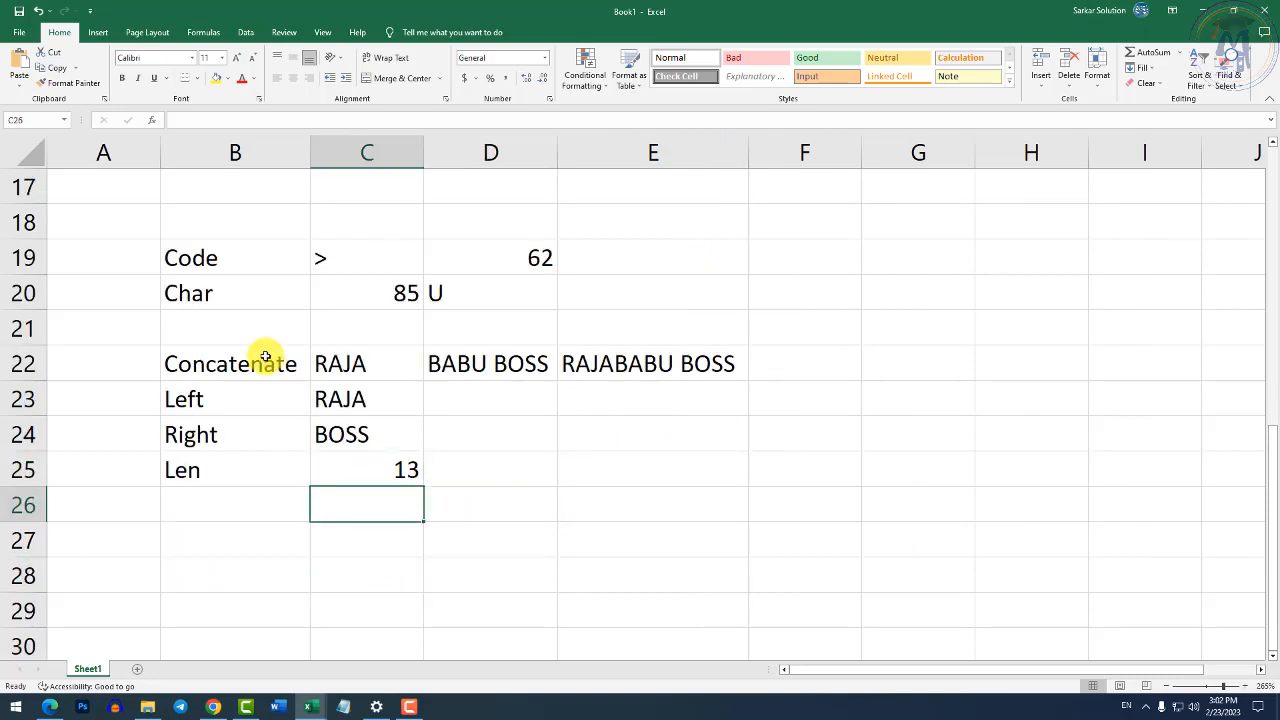
Review the text function list on the Overall Function sheet of the Recording Shee workbook, from Code to Lower, and return to Book1.
click(275, 510)
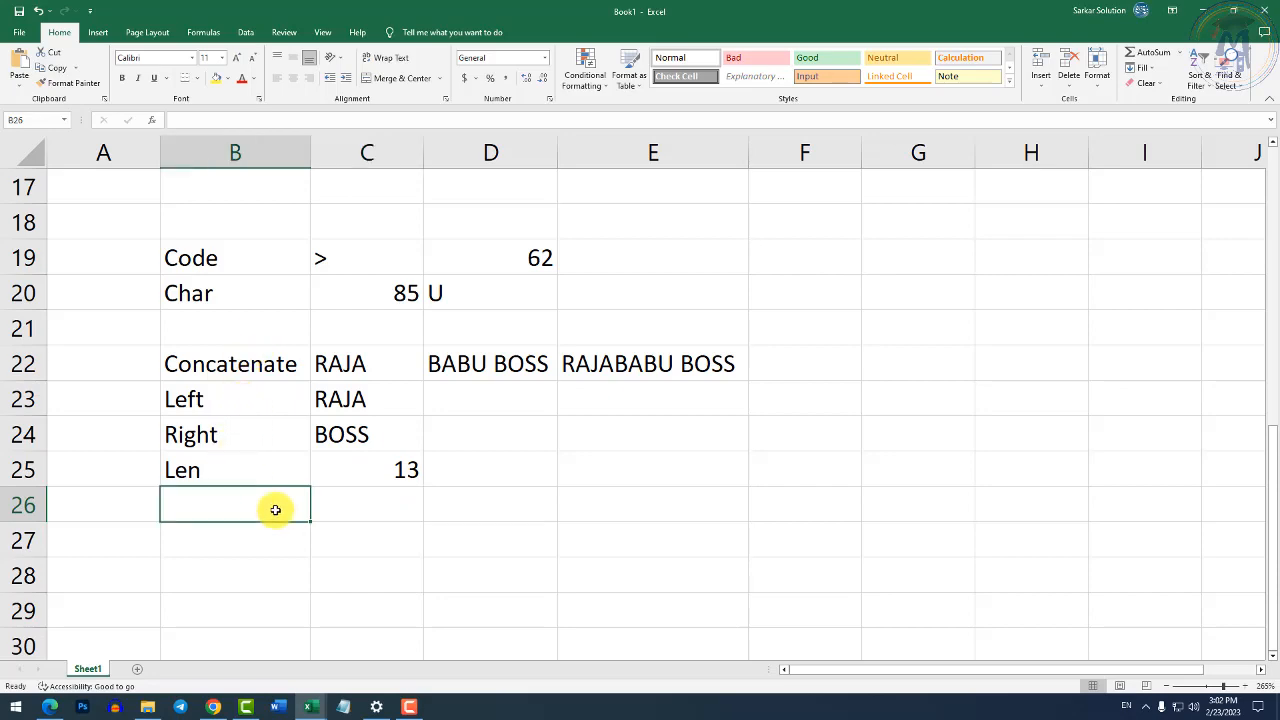
key(alt+Tab)
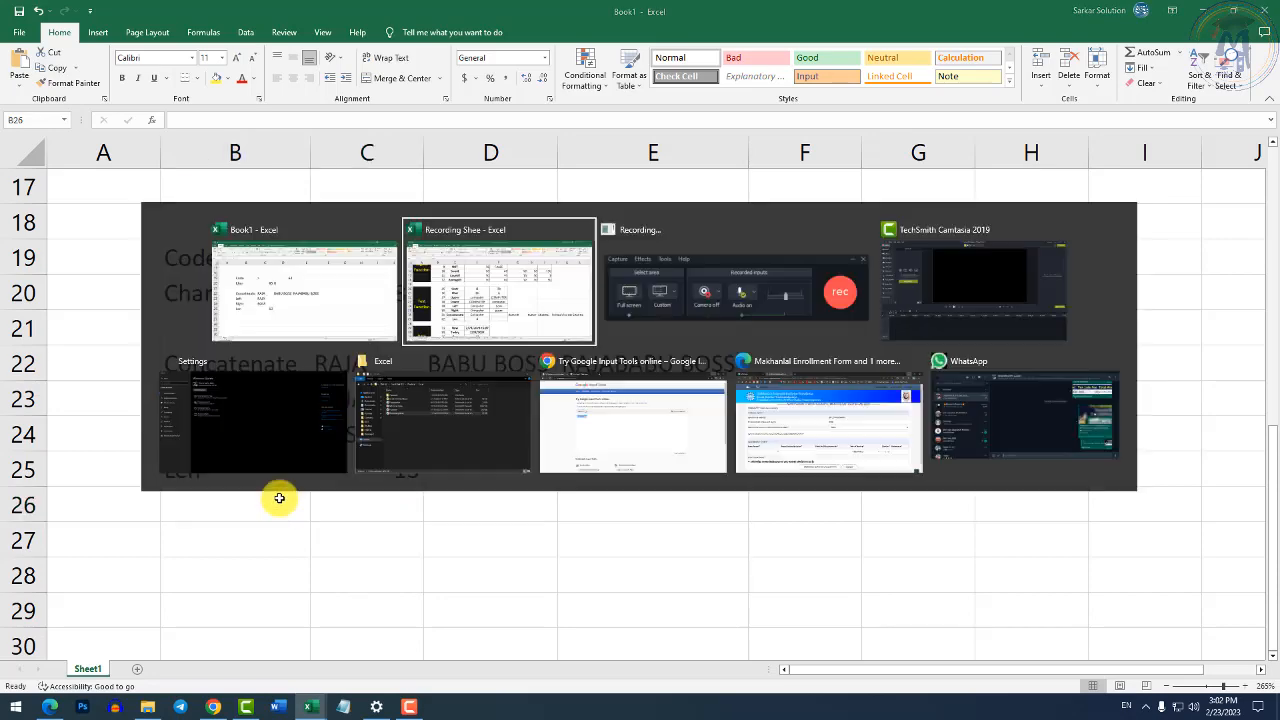
click(350, 482)
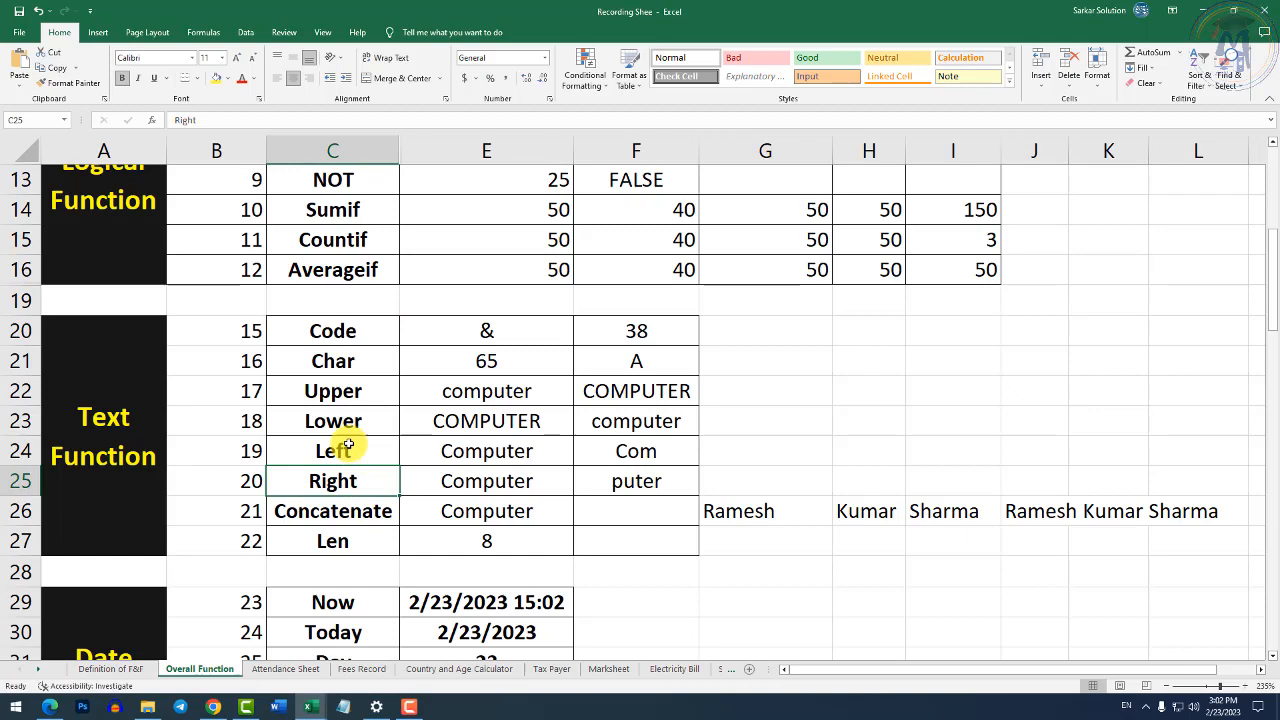
click(340, 331)
click(340, 361)
click(336, 391)
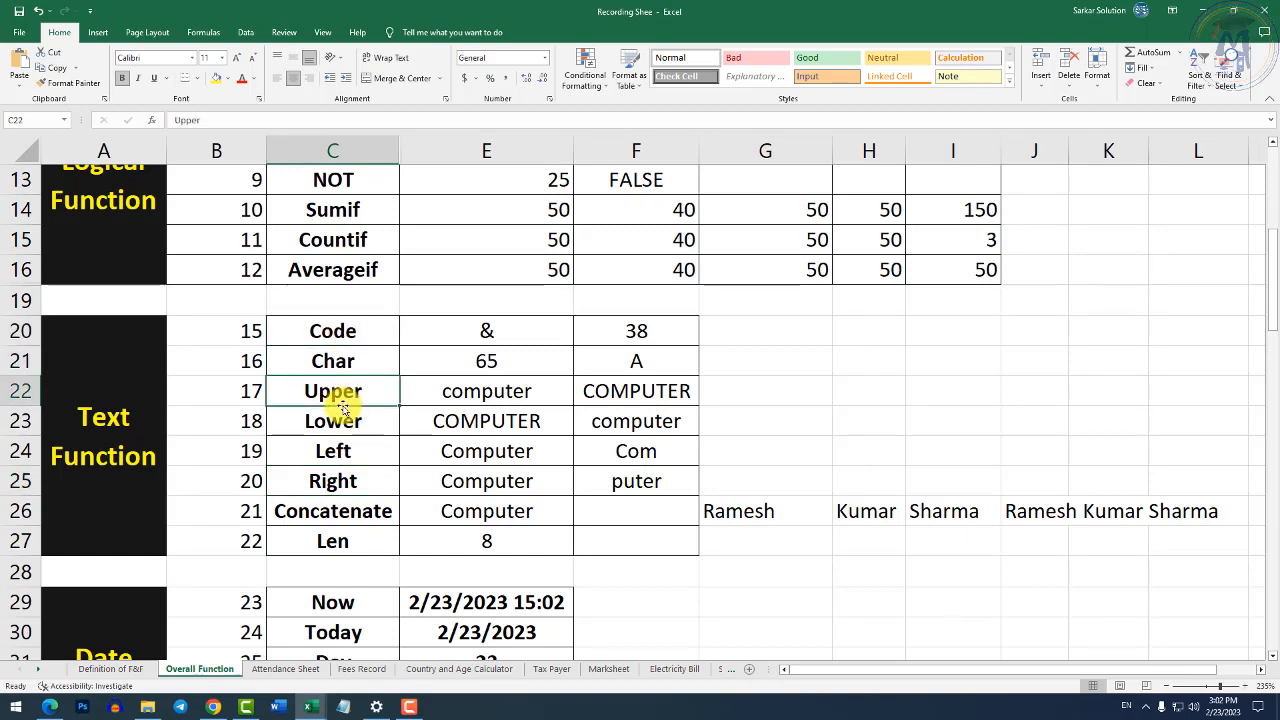
click(341, 420)
key(alt+Tab)
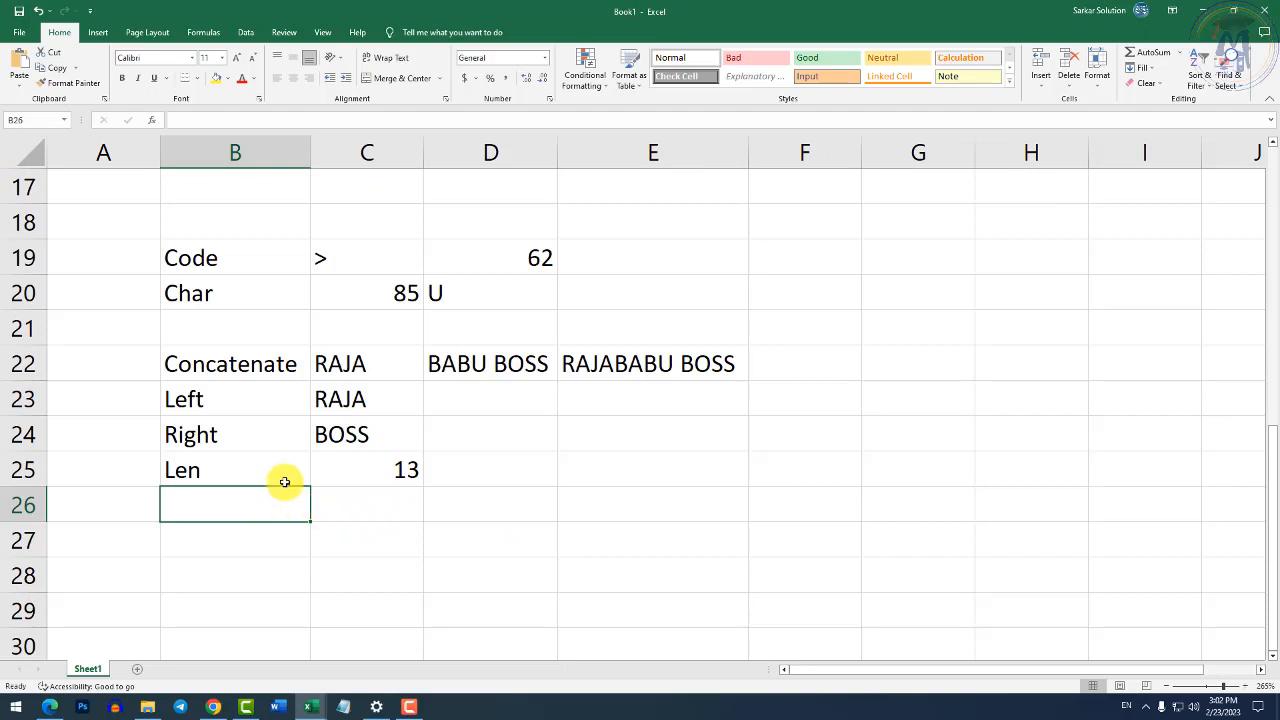
Enter the label "Upper" in cell B26 and the lowercase sample text "computer" in C26.
text(Upper)
key(Tab)
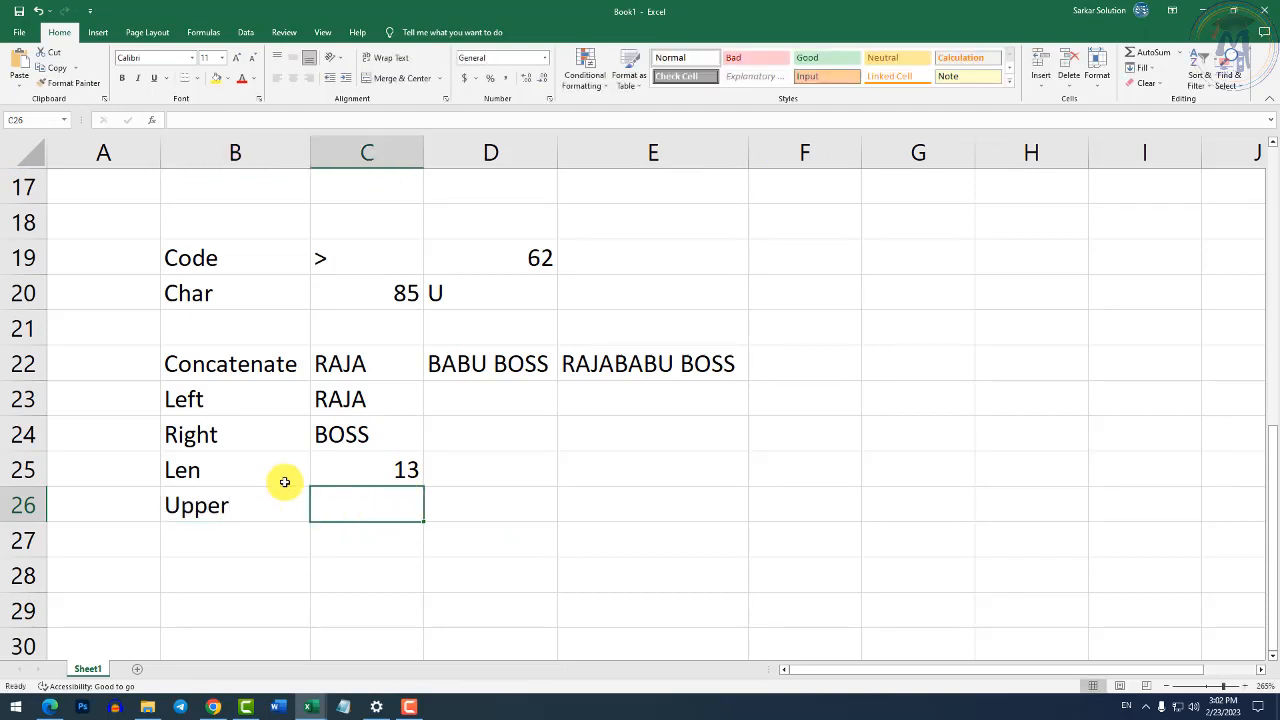
text(computer)
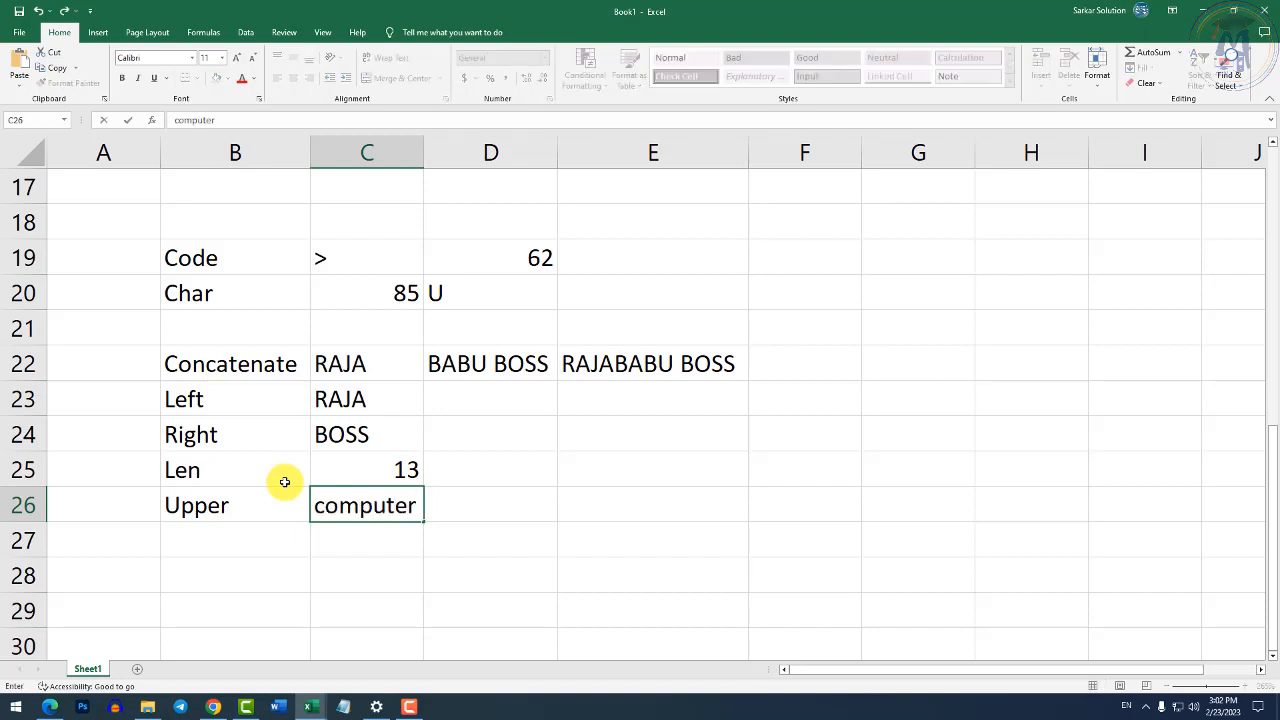
key(Tab)
Enter the formula =UPPER(C26) in cell D26 to convert the sample text to capitals.
text(=)
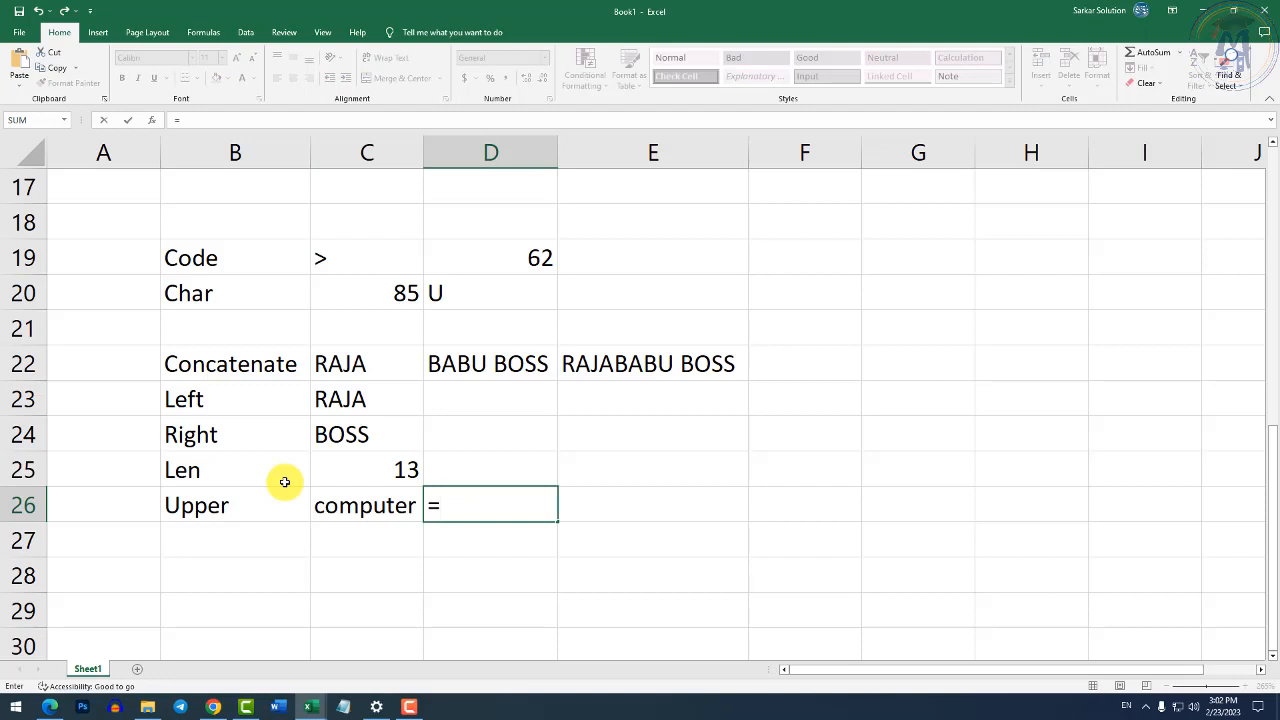
text(upper)
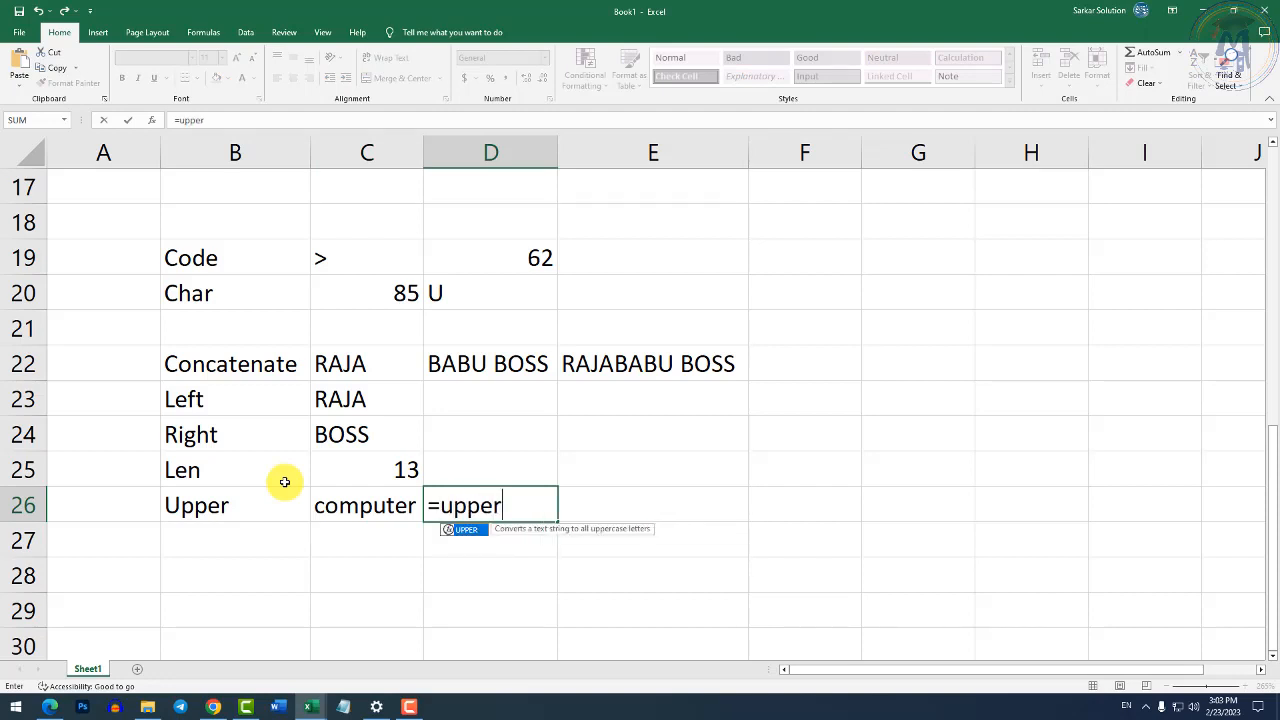
text(()
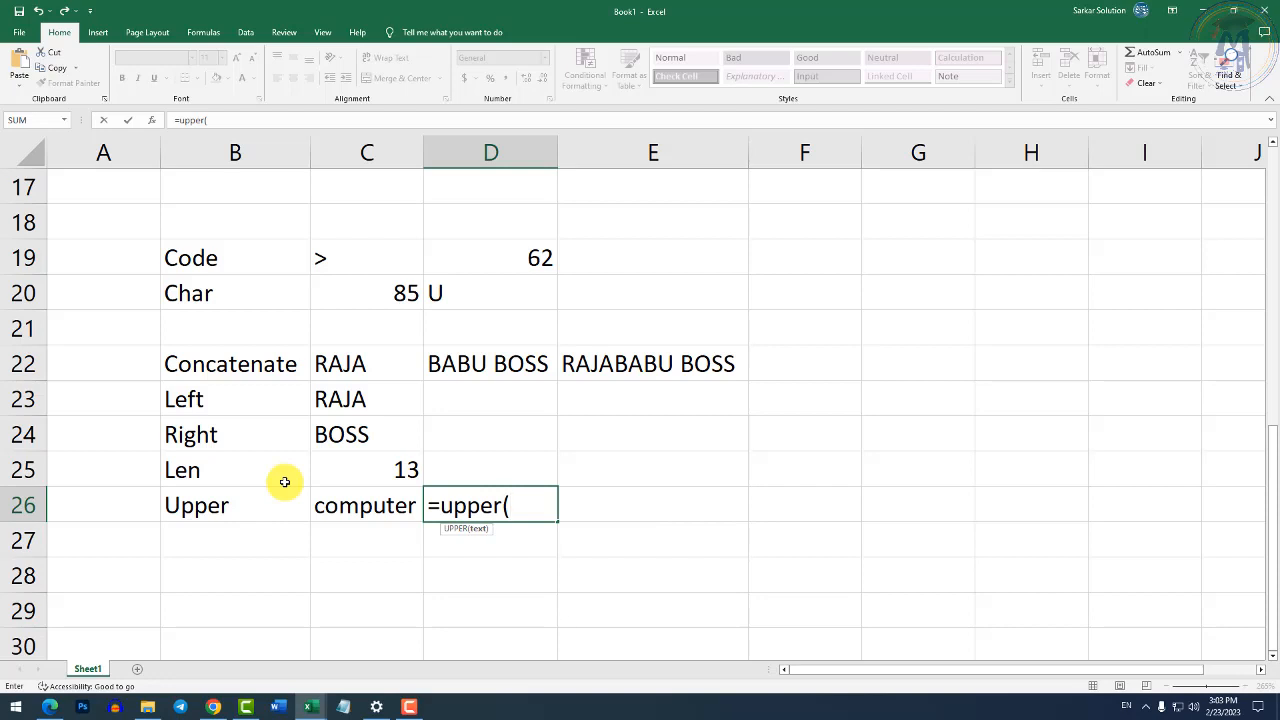
key(Left)
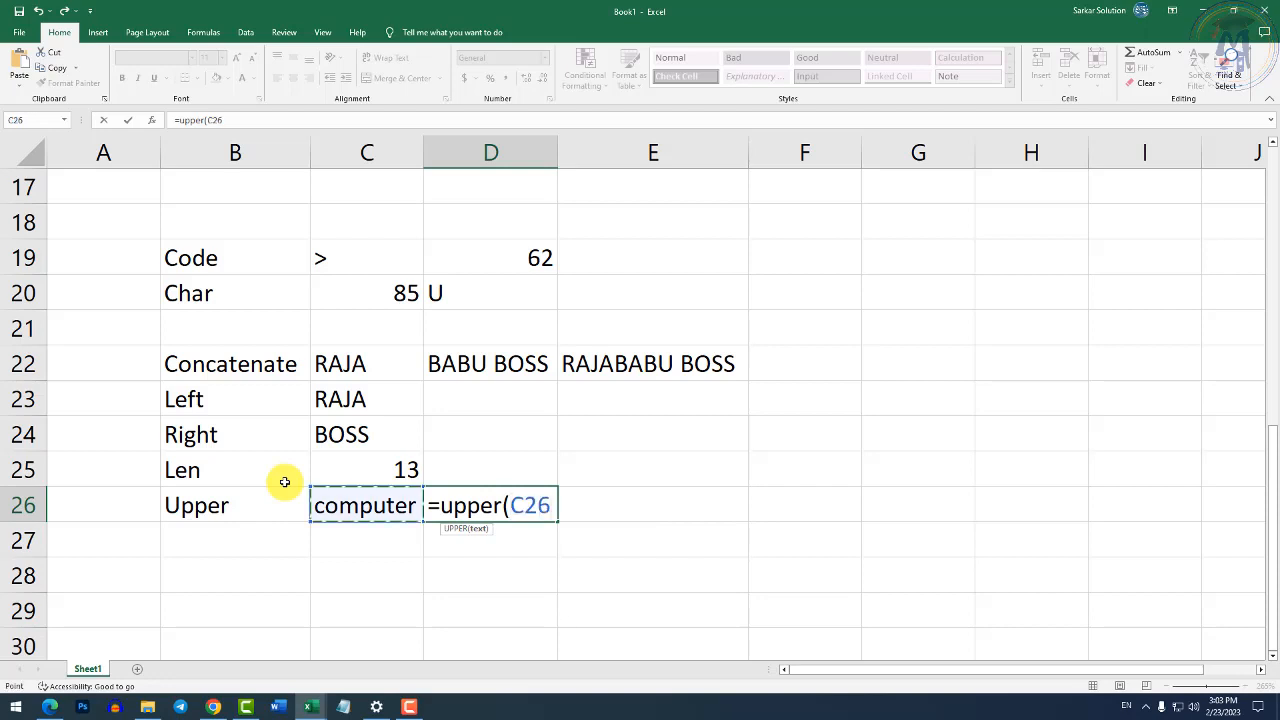
text())
key(Return)
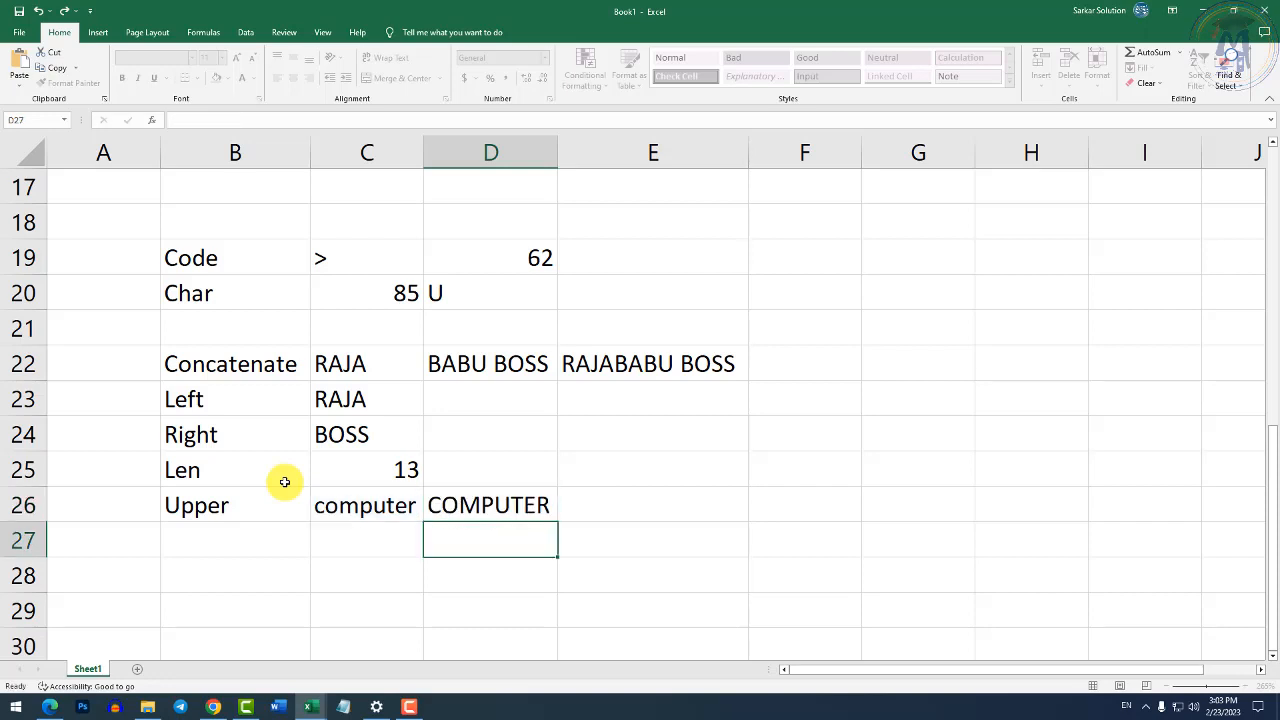
Enter "COMPUTER" in cell C27 and the formula =LOWER(C27) in D27 to convert it to lowercase.
key(Left)
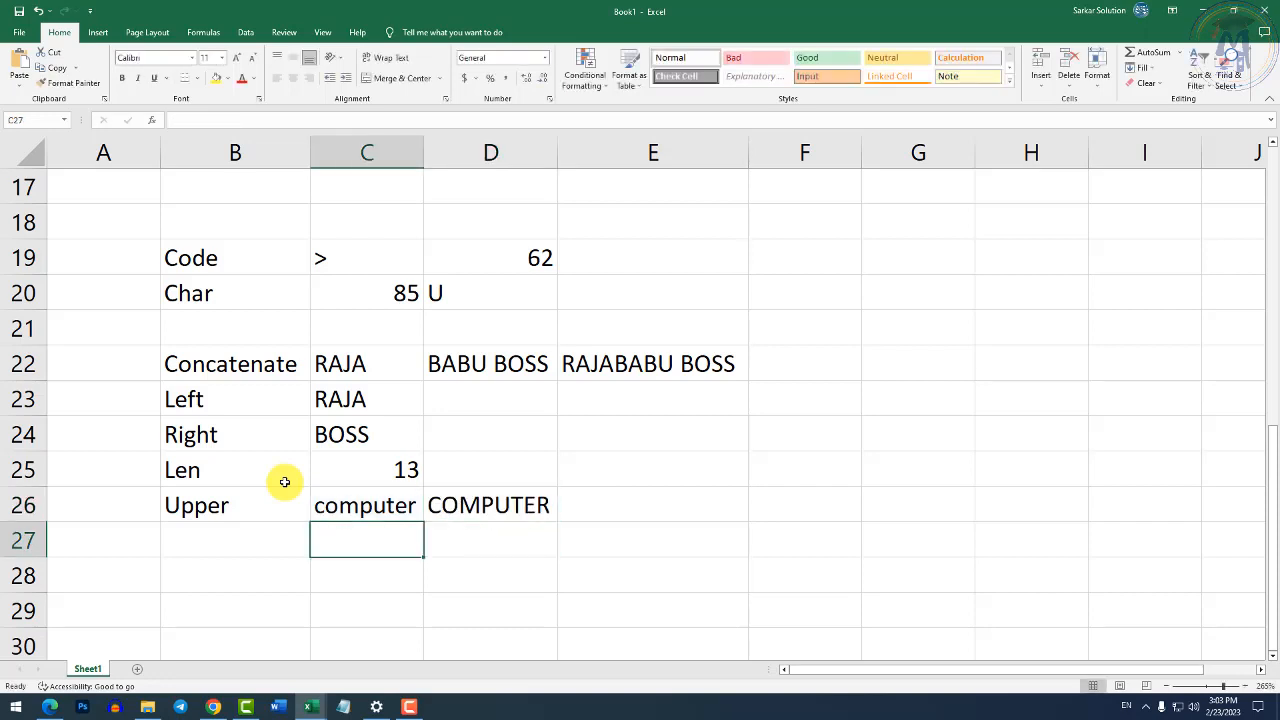
text(COMPUTER)
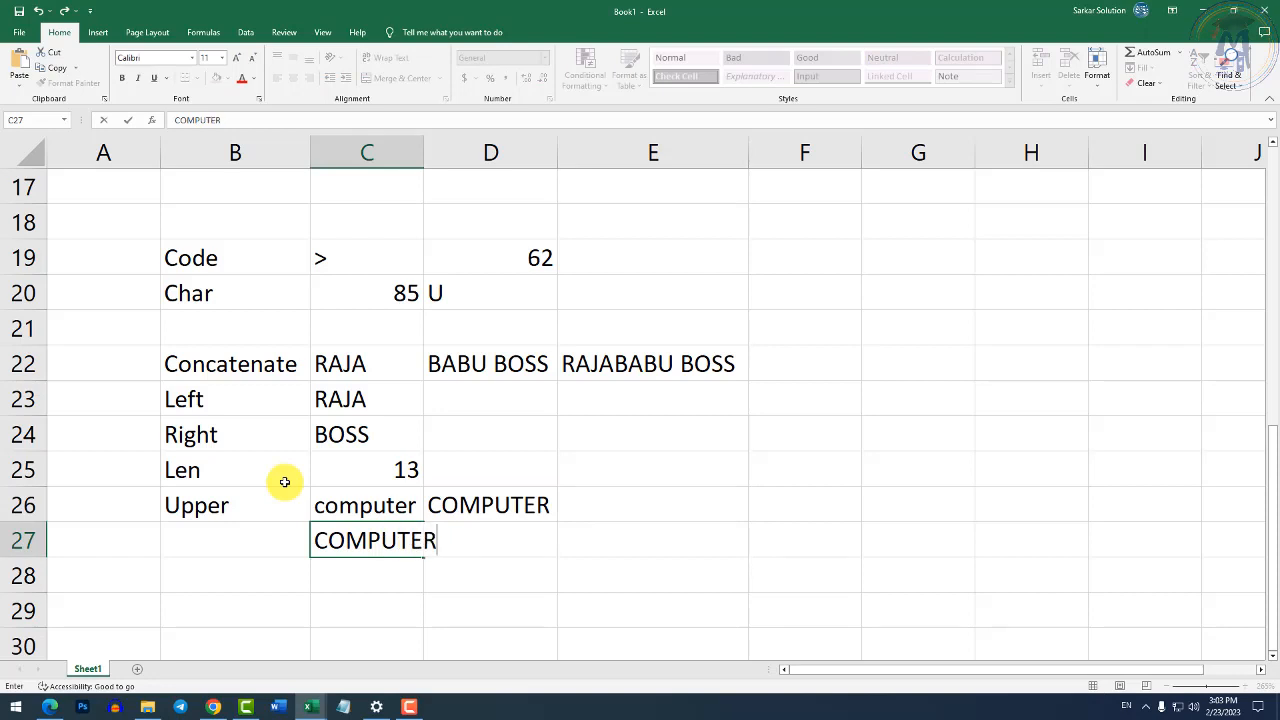
key(Tab)
text(=lower()
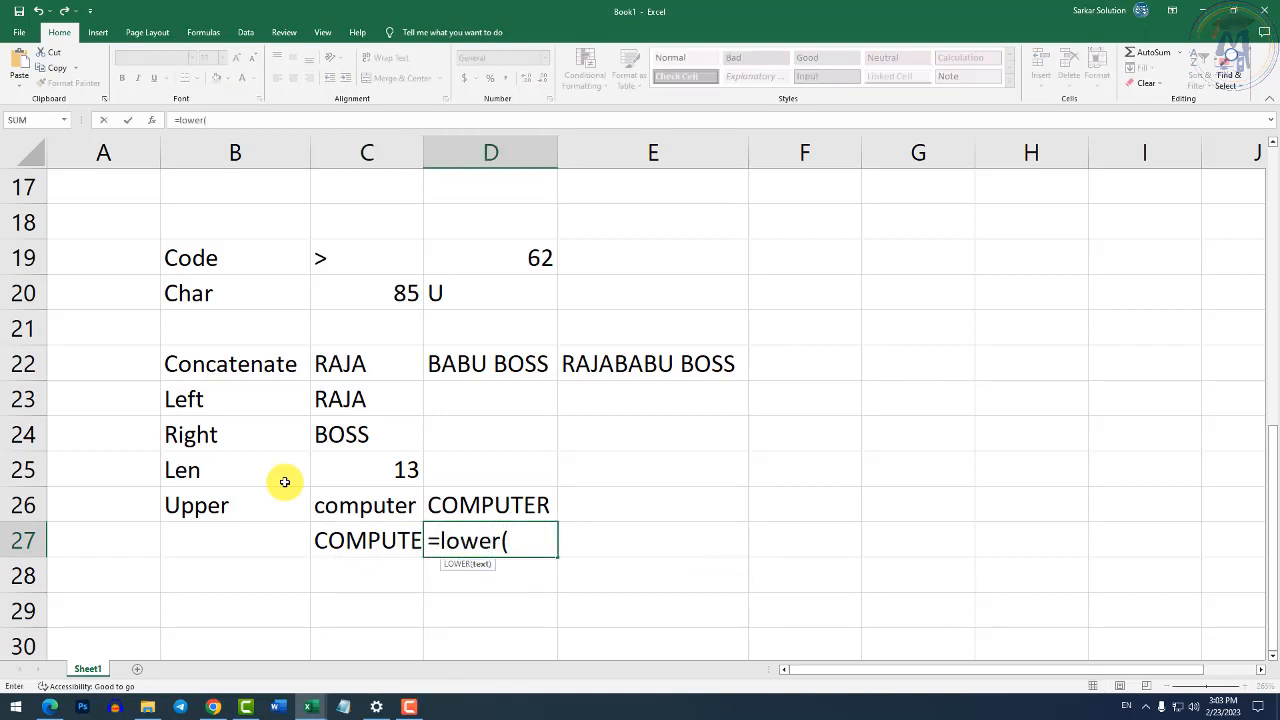
key(Left)
text())
key(Return)
Enter the label "Lower" in cell B27 beneath the Upper label.
key(Left)
key(Left)
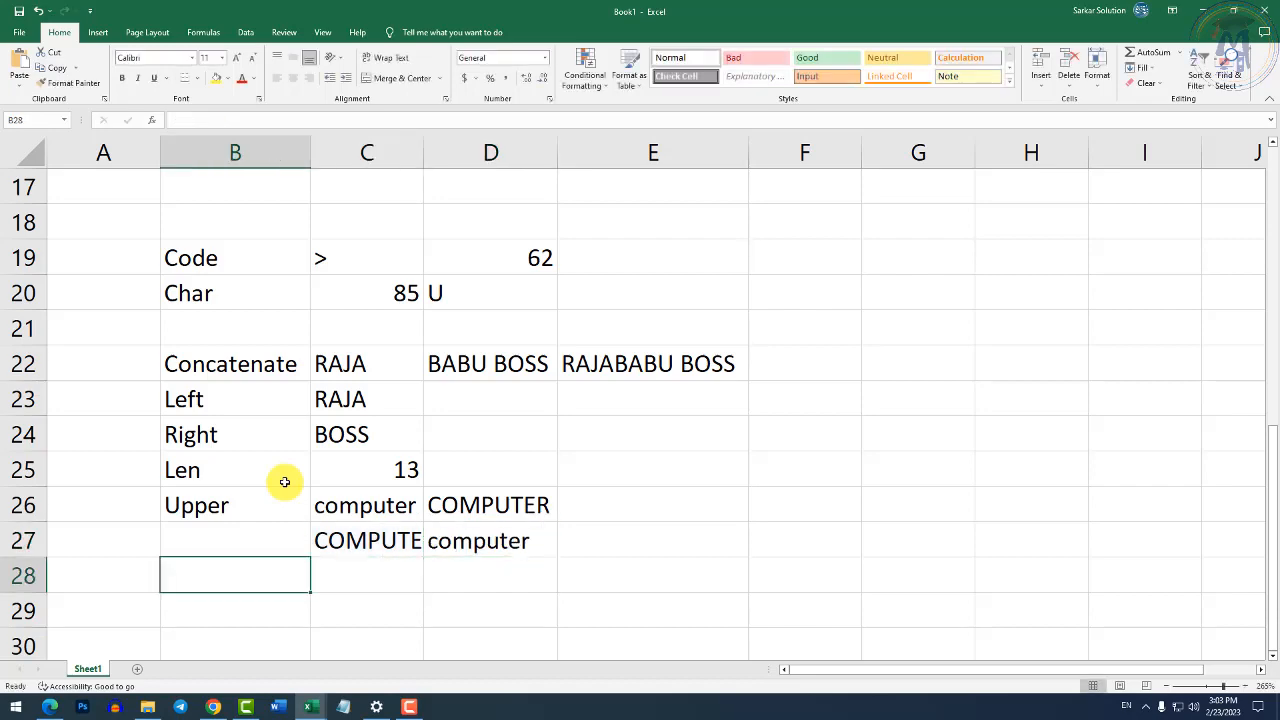
key(Up)
text(Lower)
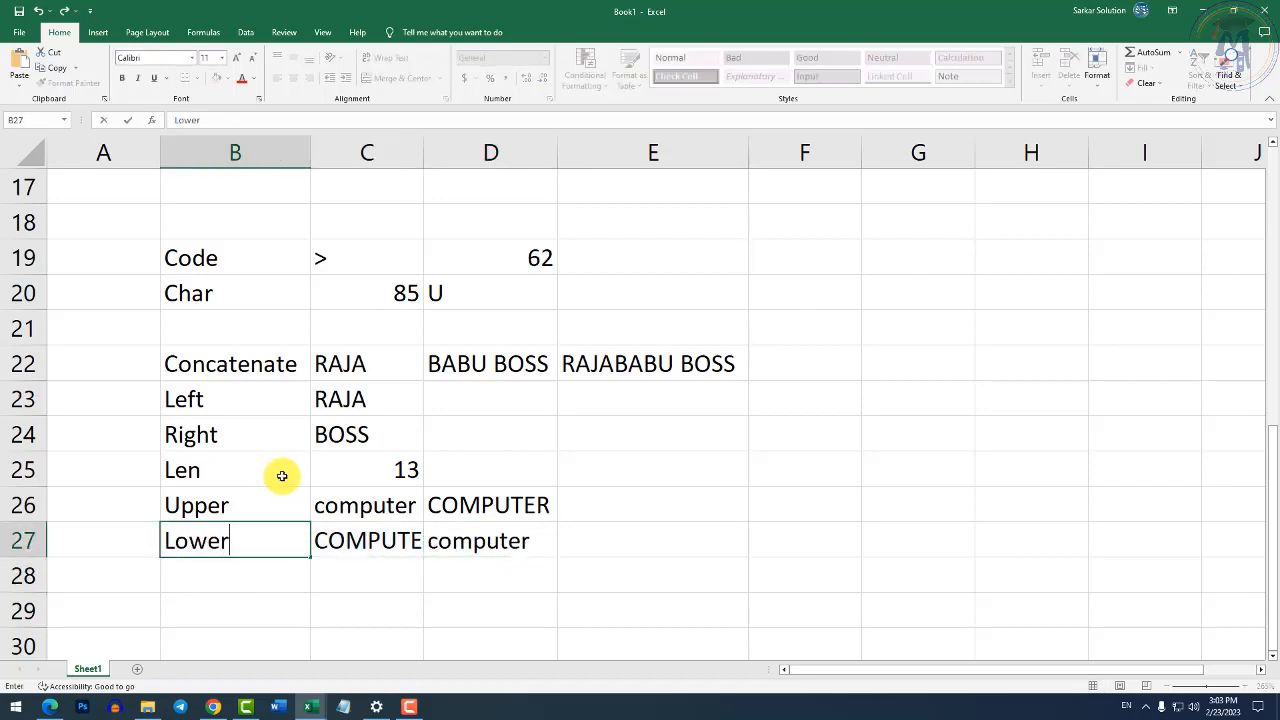
Check the Text Function entries in the Recording Shee workbook for any not yet covered, and return to Book1.
key(alt+Tab)
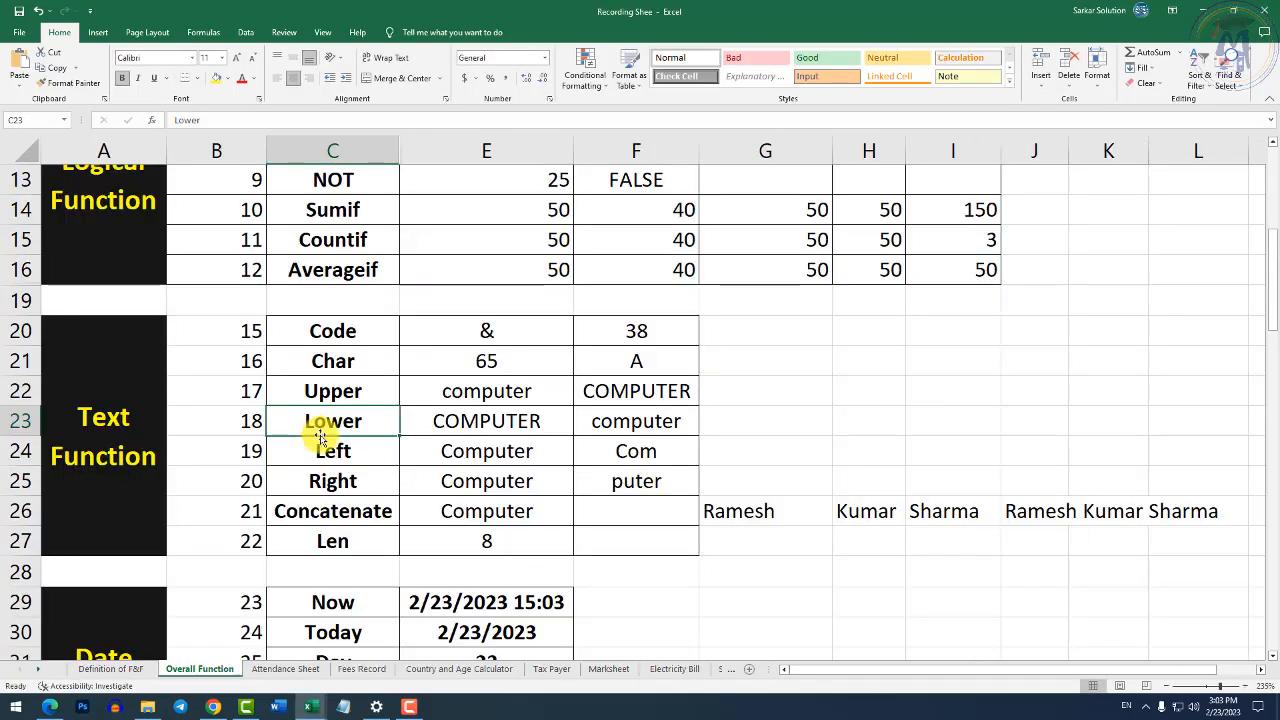
click(340, 511)
click(337, 540)
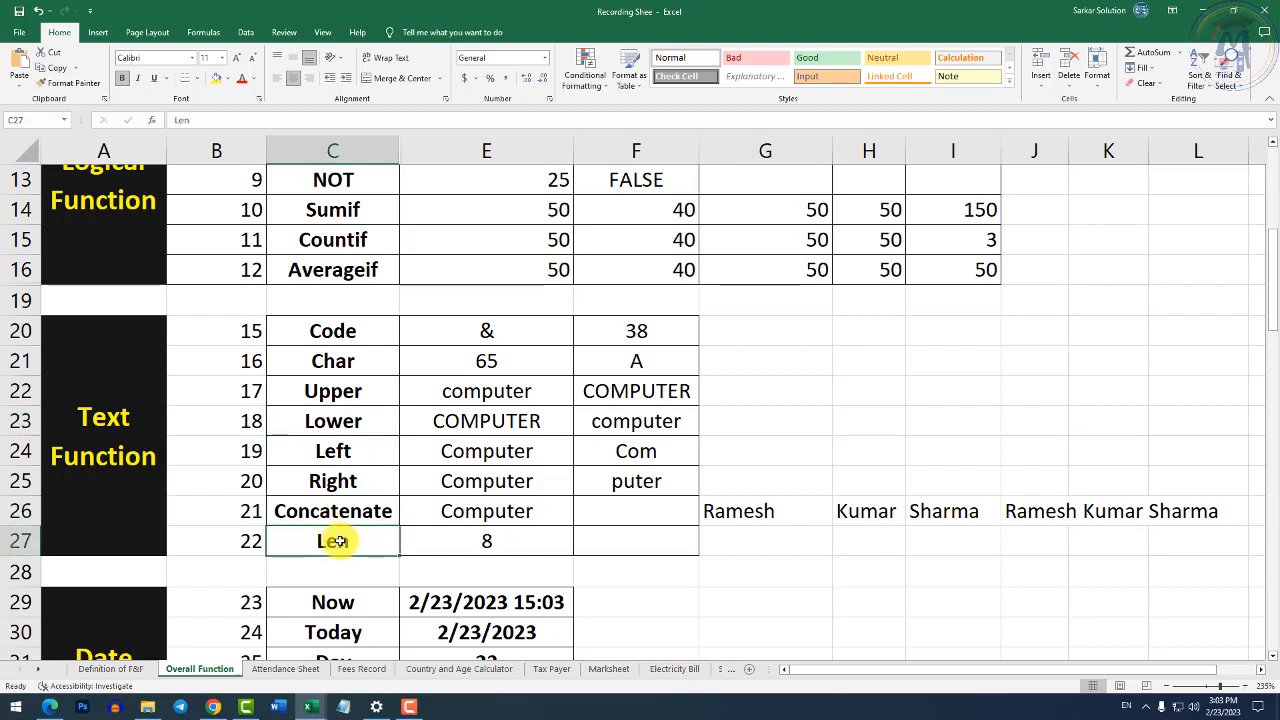
click(341, 481)
click(337, 419)
click(351, 388)
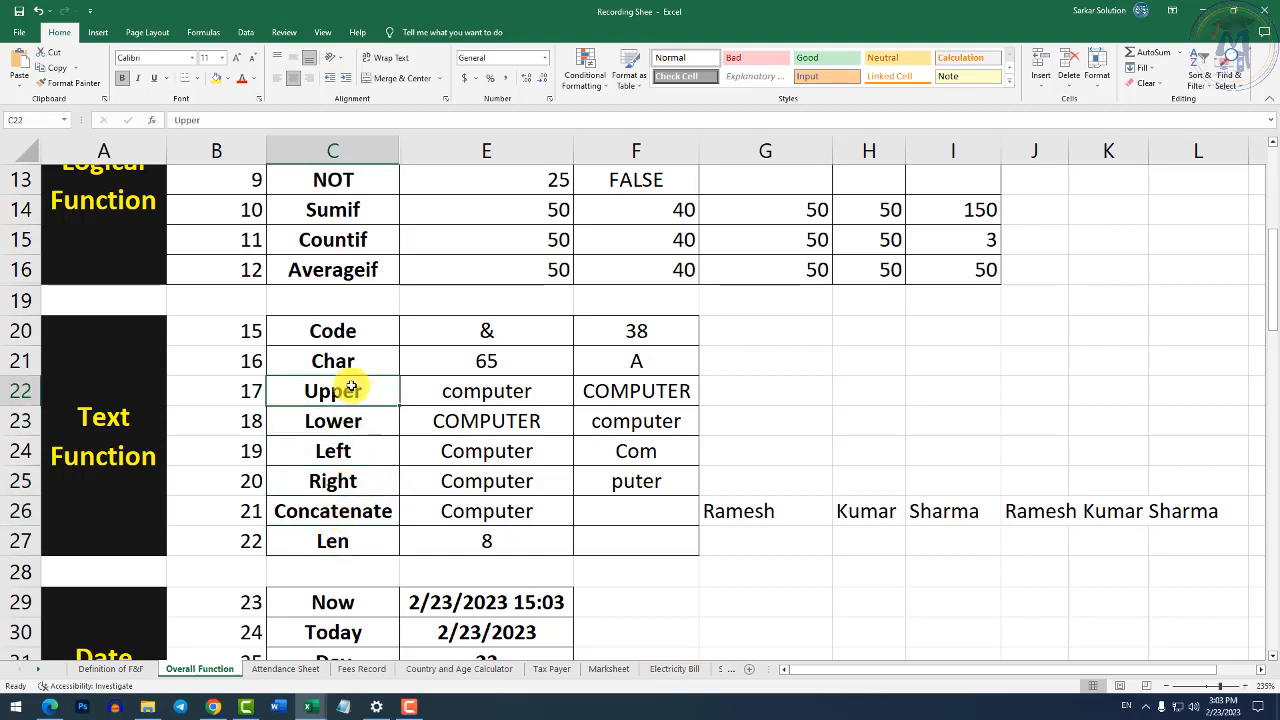
click(355, 449)
click(340, 481)
click(337, 421)
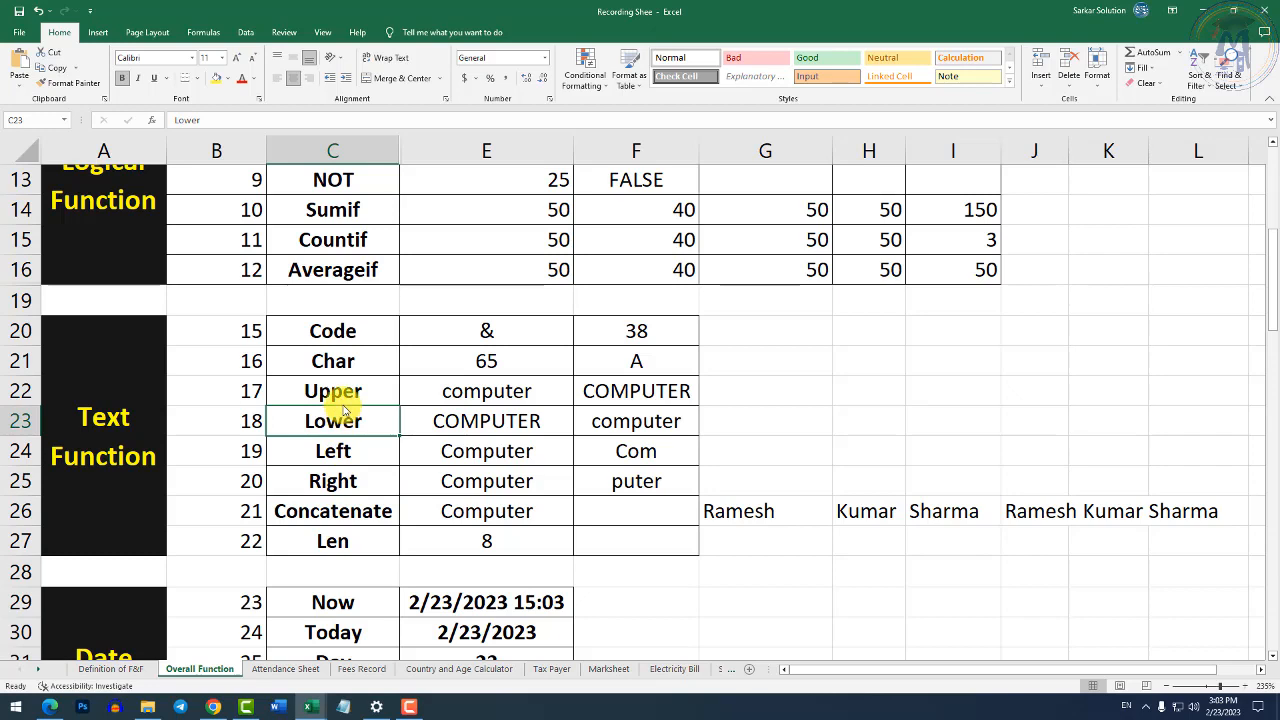
click(337, 540)
key(alt+Tab)
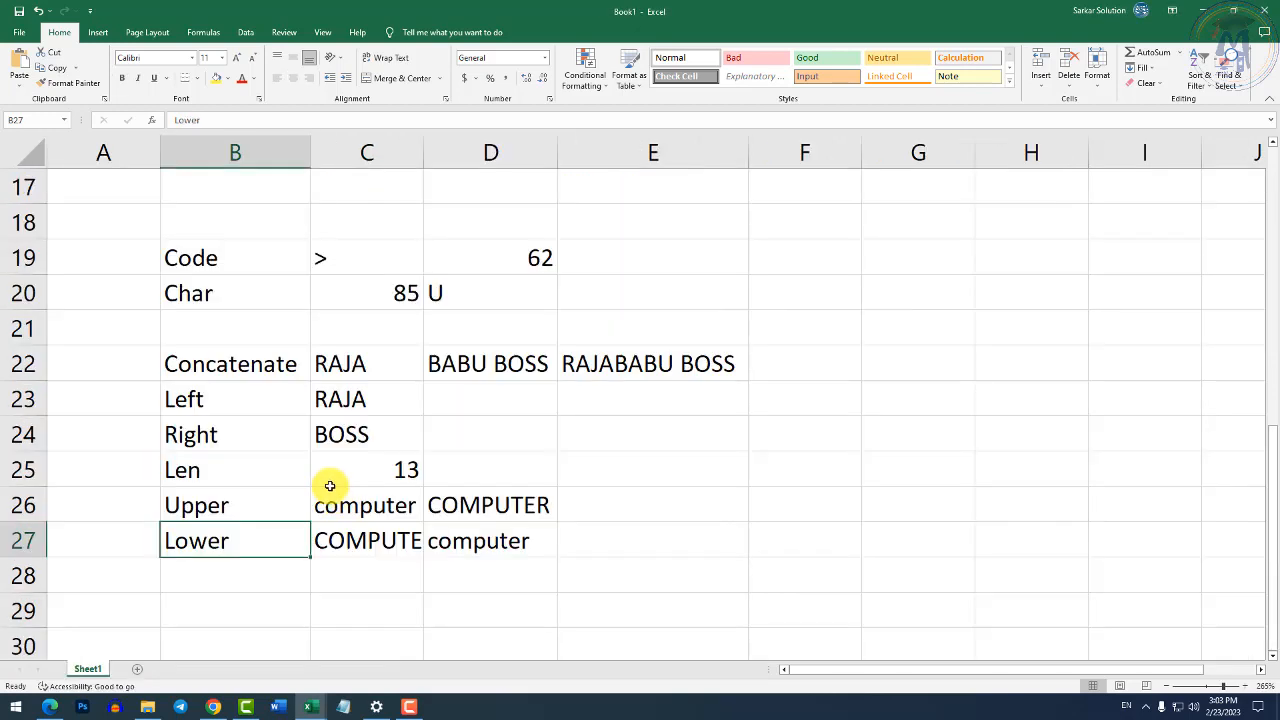
Delete the empty row 21 between the Char and Concatenate examples.
click(237, 326)
right_click(38, 330)
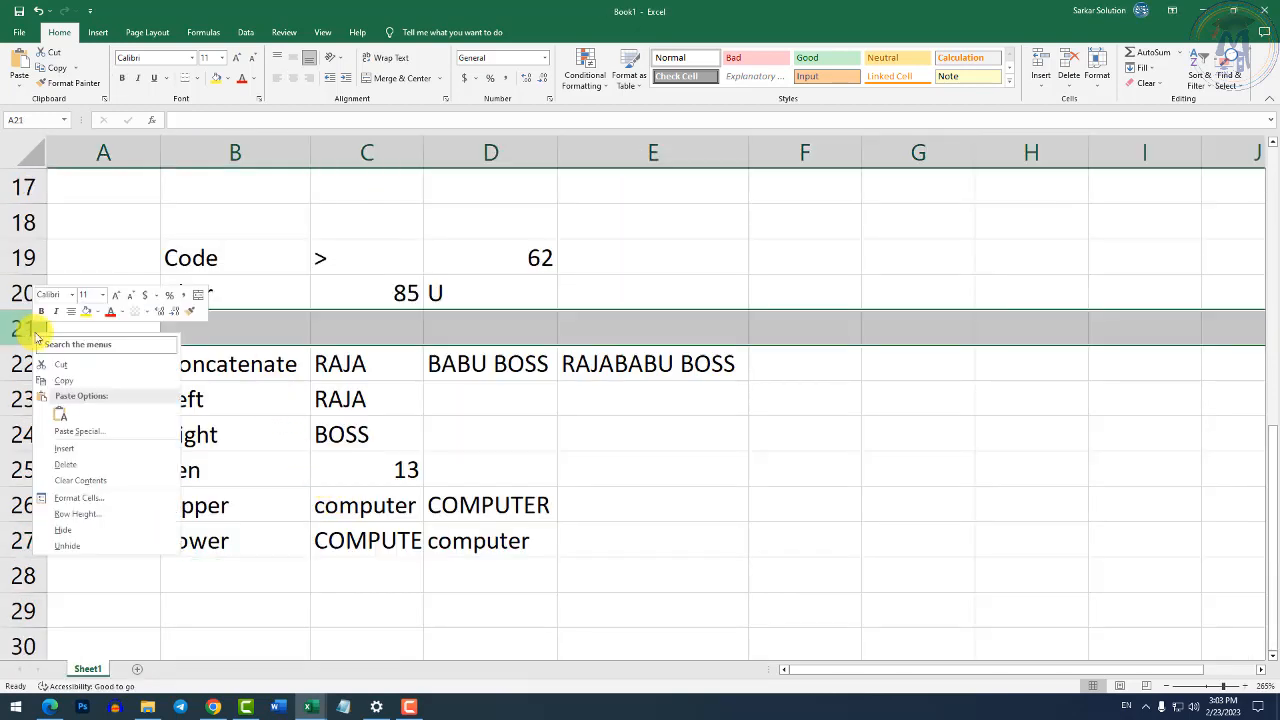
click(98, 466)
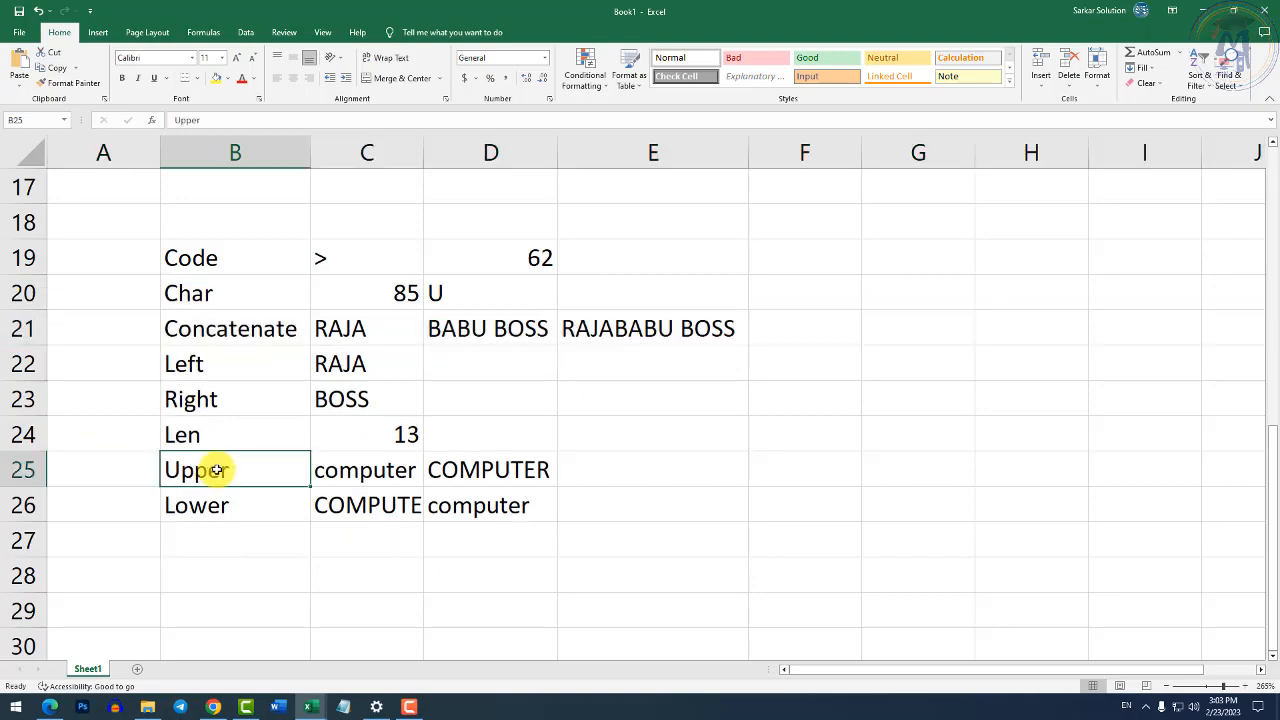
Examine the Date Function list in the Recording Shee workbook, and return to Book1 with cell B29 selected.
click(252, 537)
key(alt+Tab)
scroll(259, 511, down, 6)
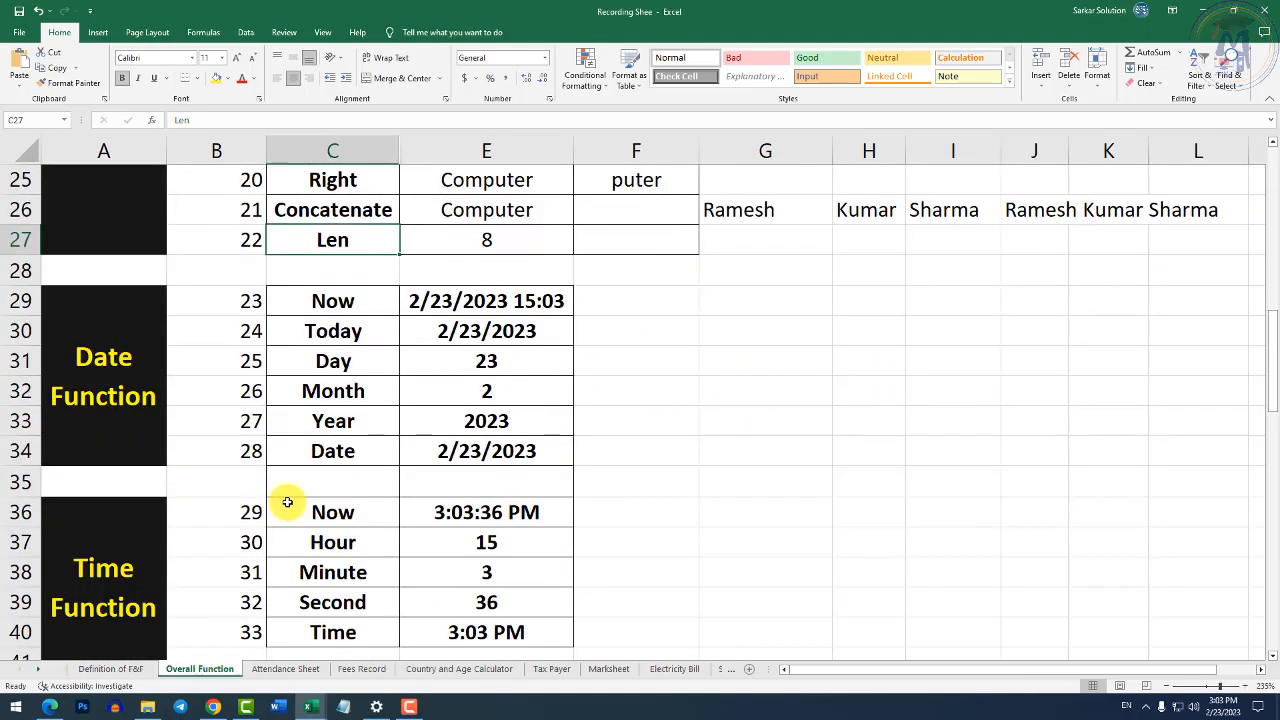
scroll(301, 506, up, 3)
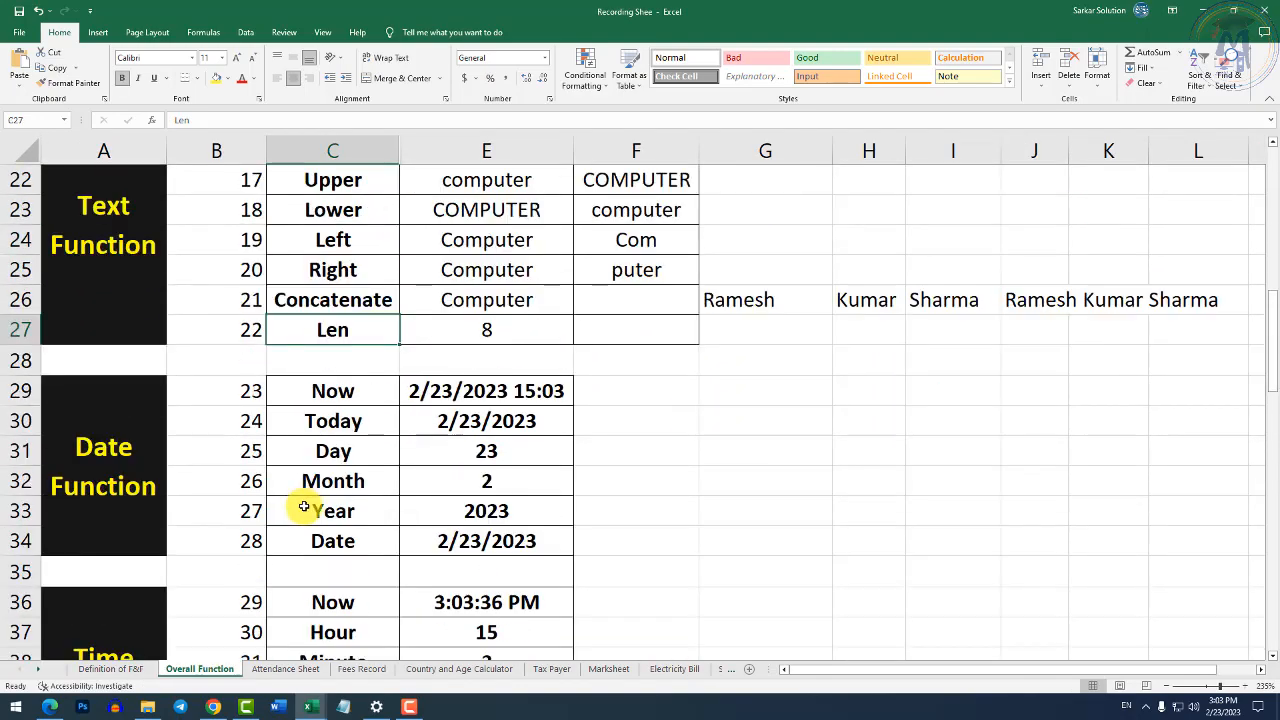
scroll(335, 500, down, 1)
click(344, 309)
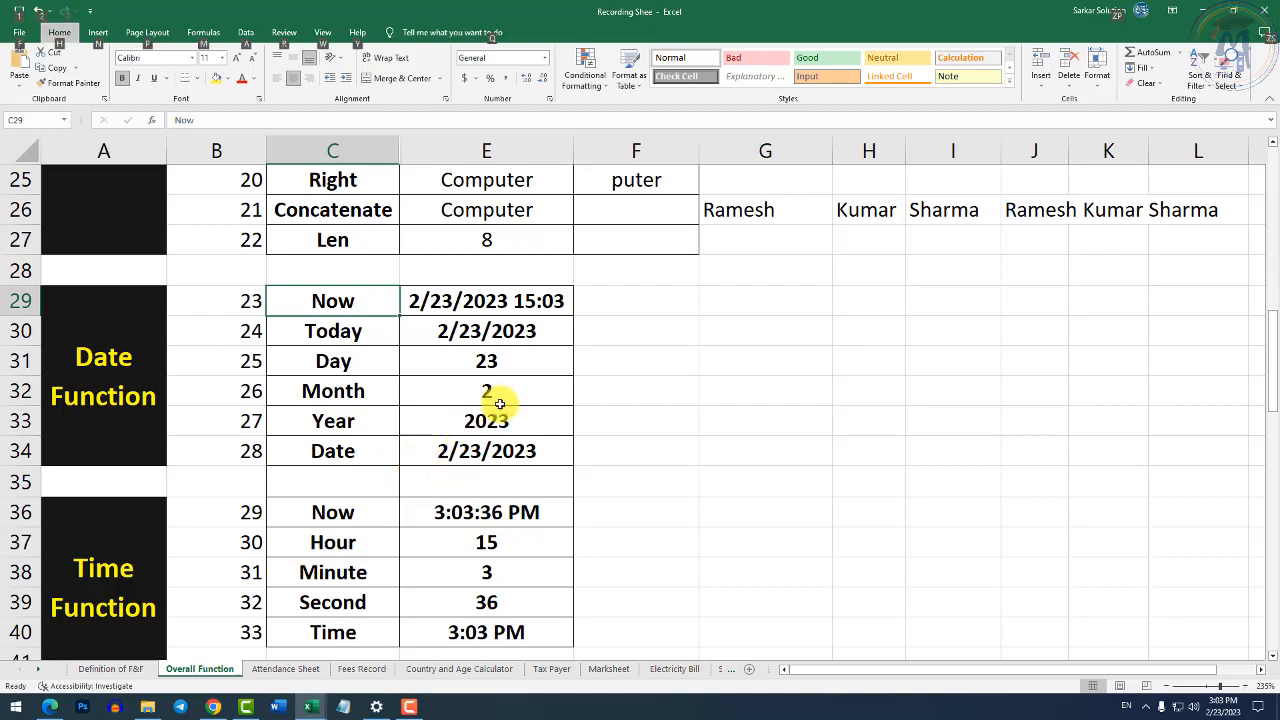
key(alt+Tab)
key(Down)
key(Down)
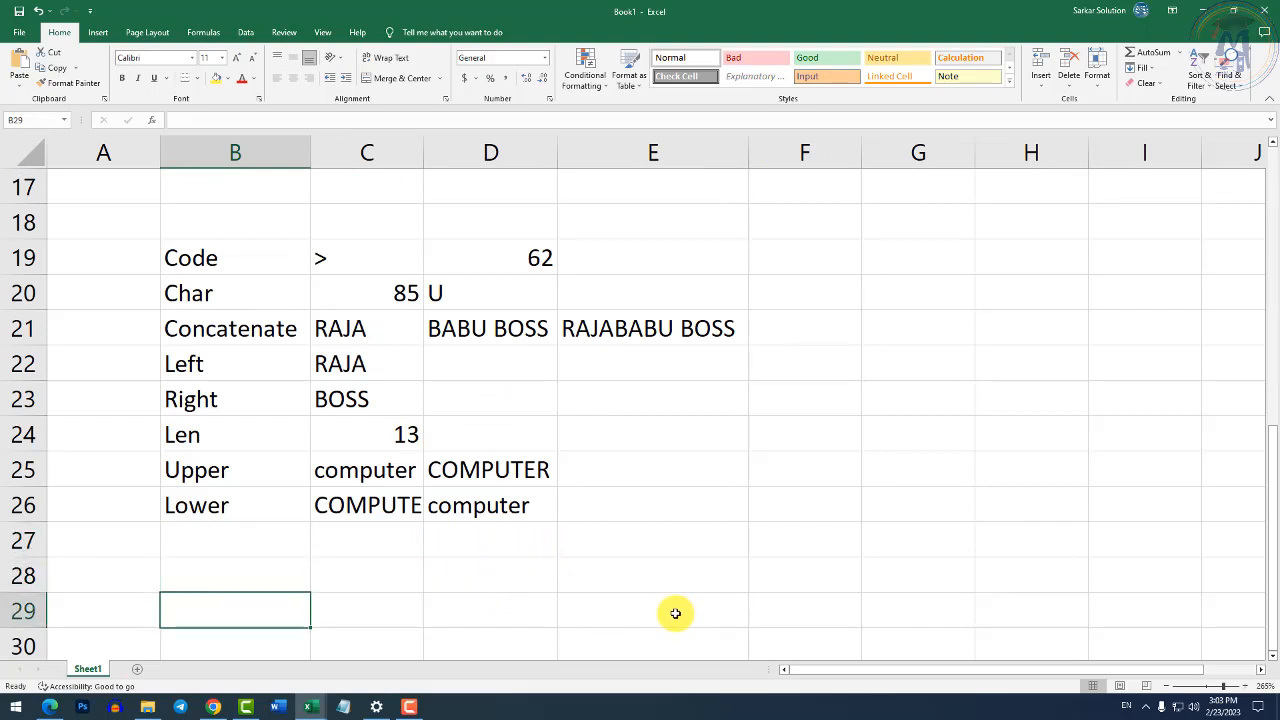
Label cell B29 Today and enter =today() beside it in C29.
text(Today)
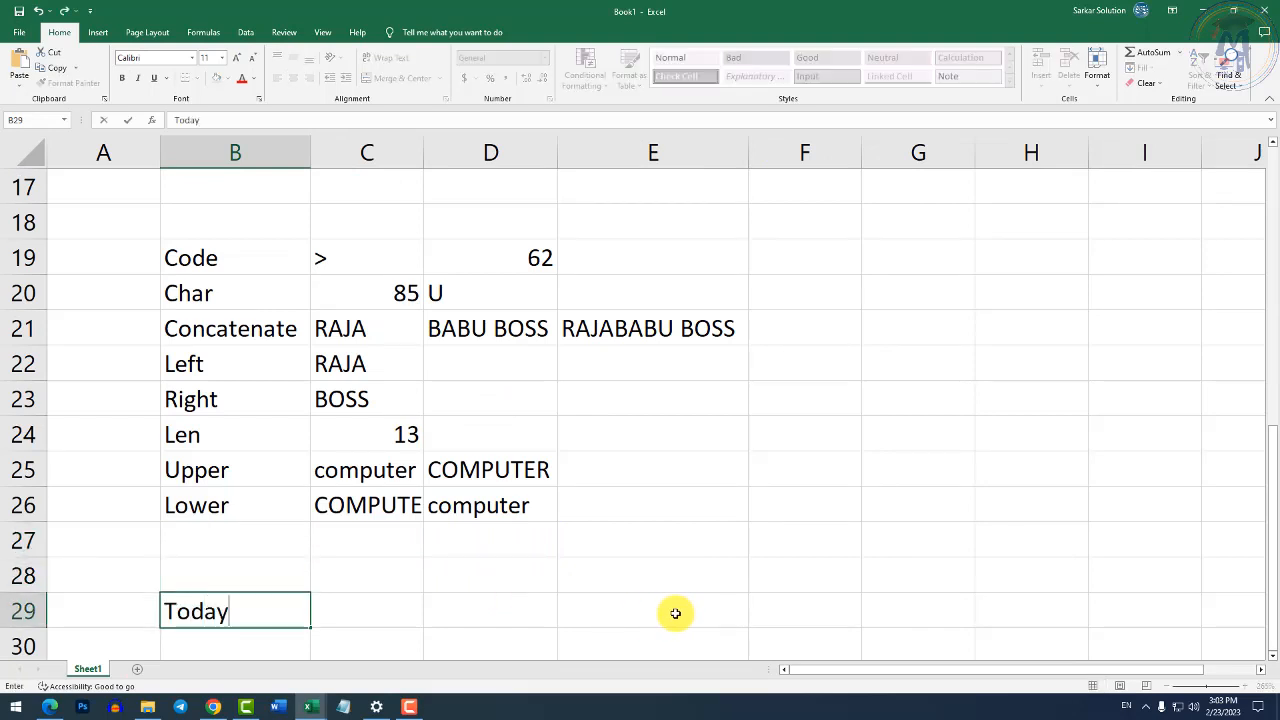
key(Tab)
text(=today())
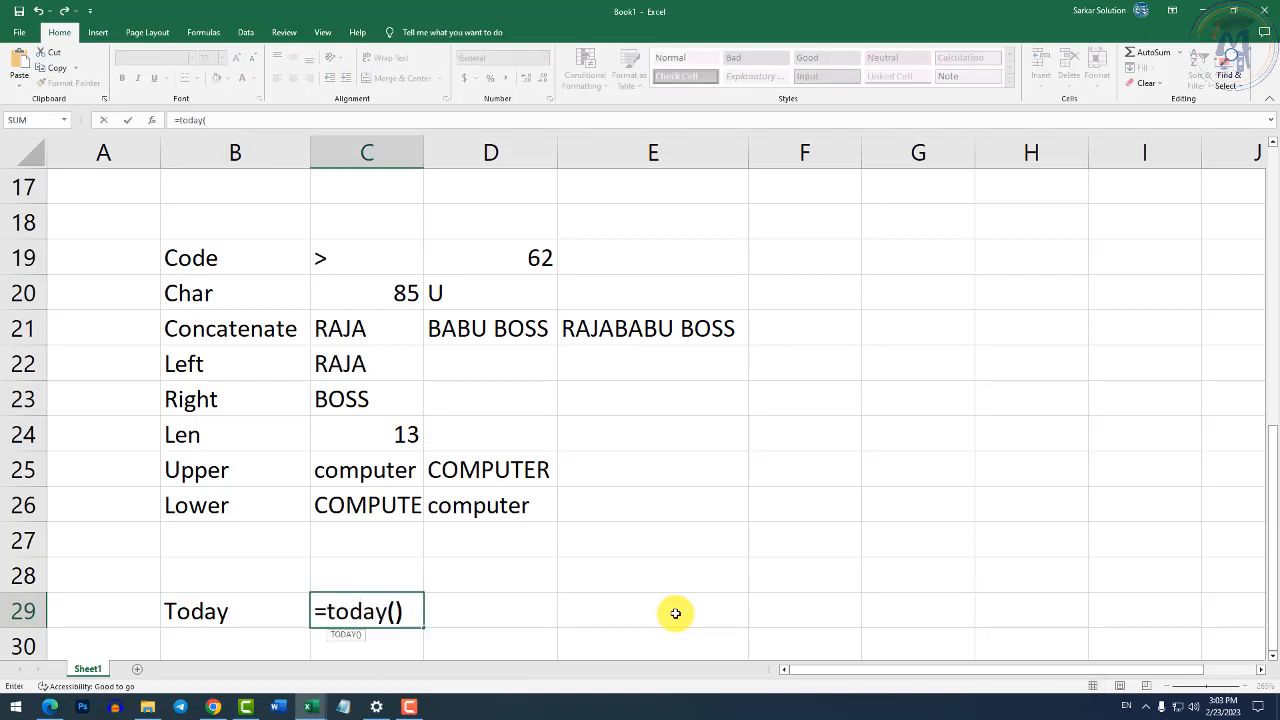
key(Return)
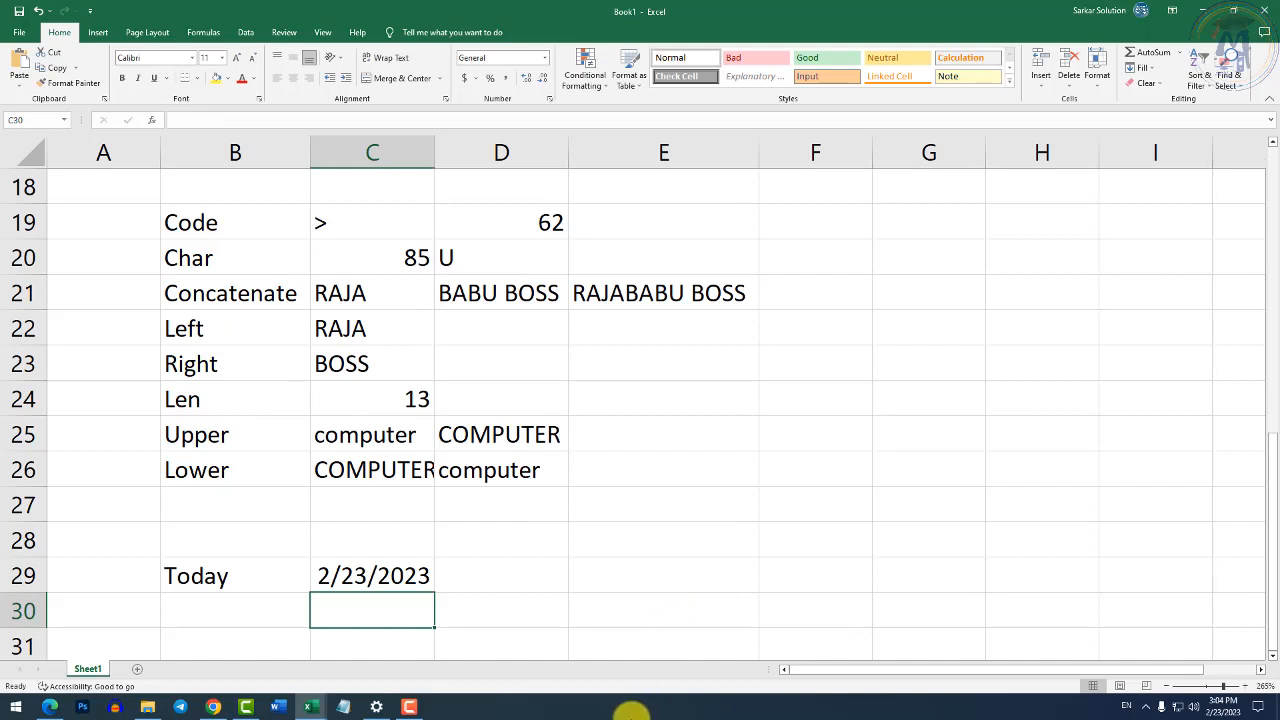
click(387, 570)
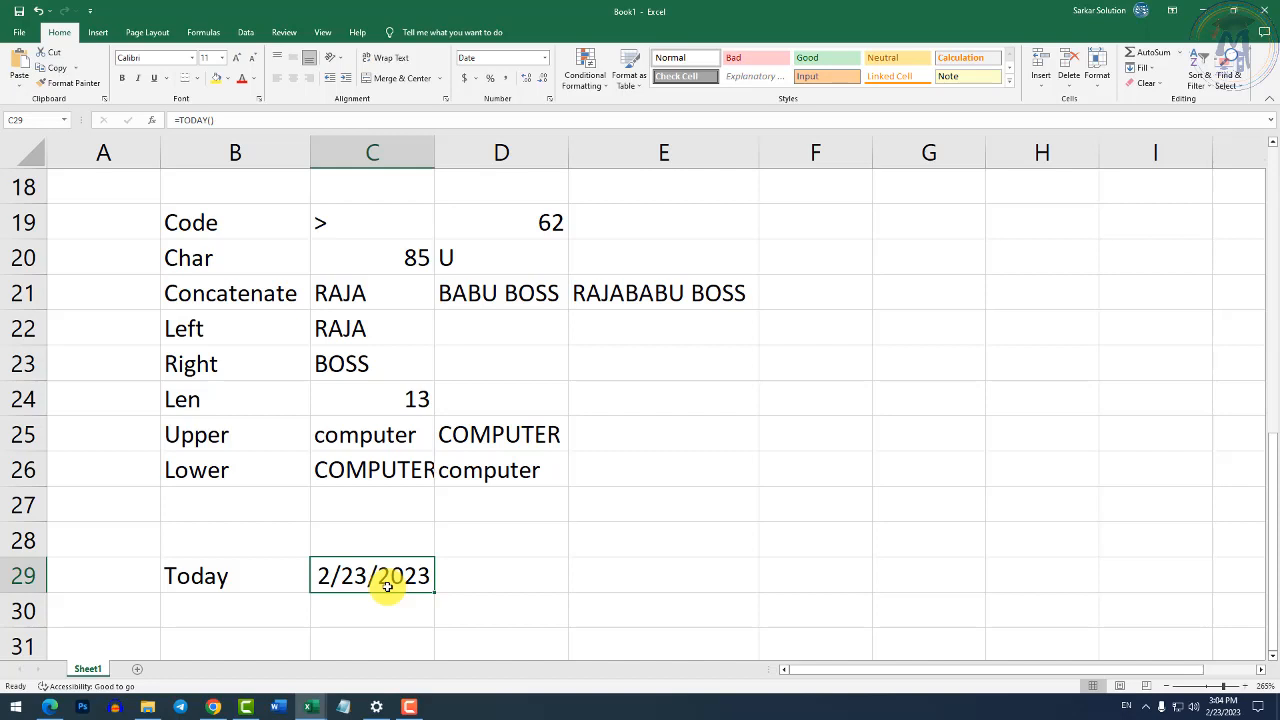
Label cell B30 Day and enter a DAY formula in C30 that takes the date in C29.
key(Left)
key(Down)
text(Day)
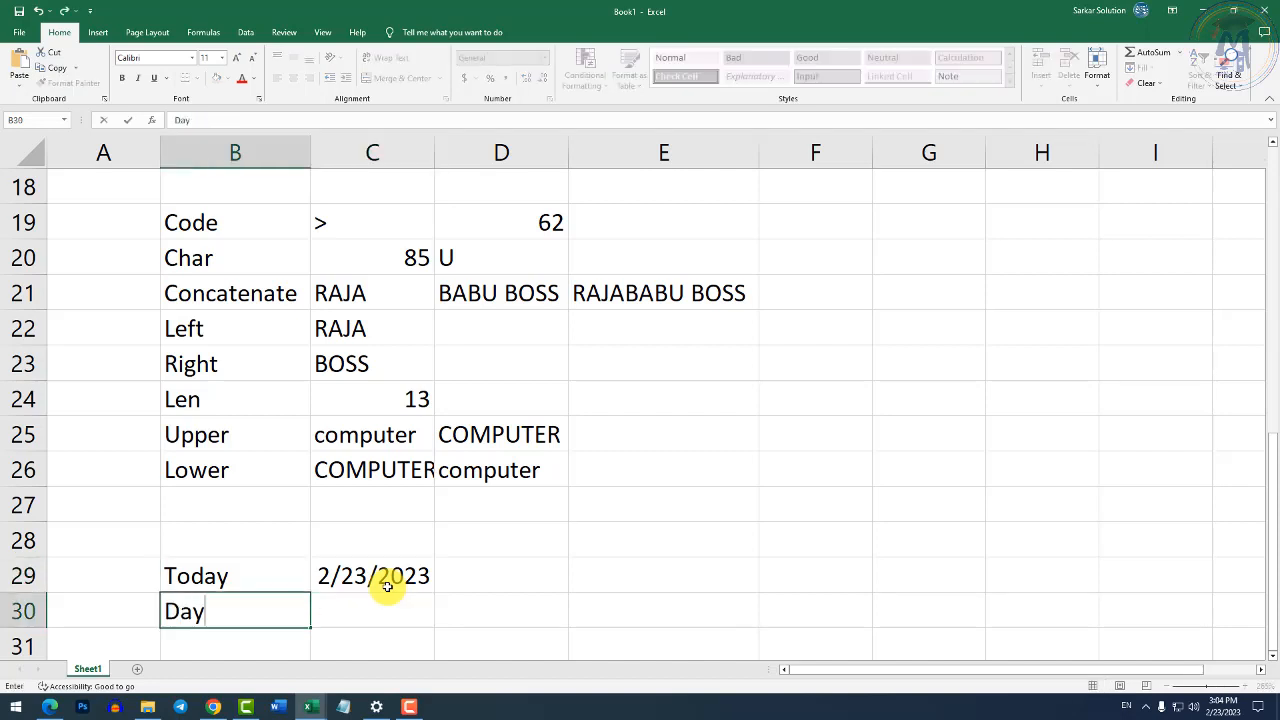
key(Tab)
text(=)
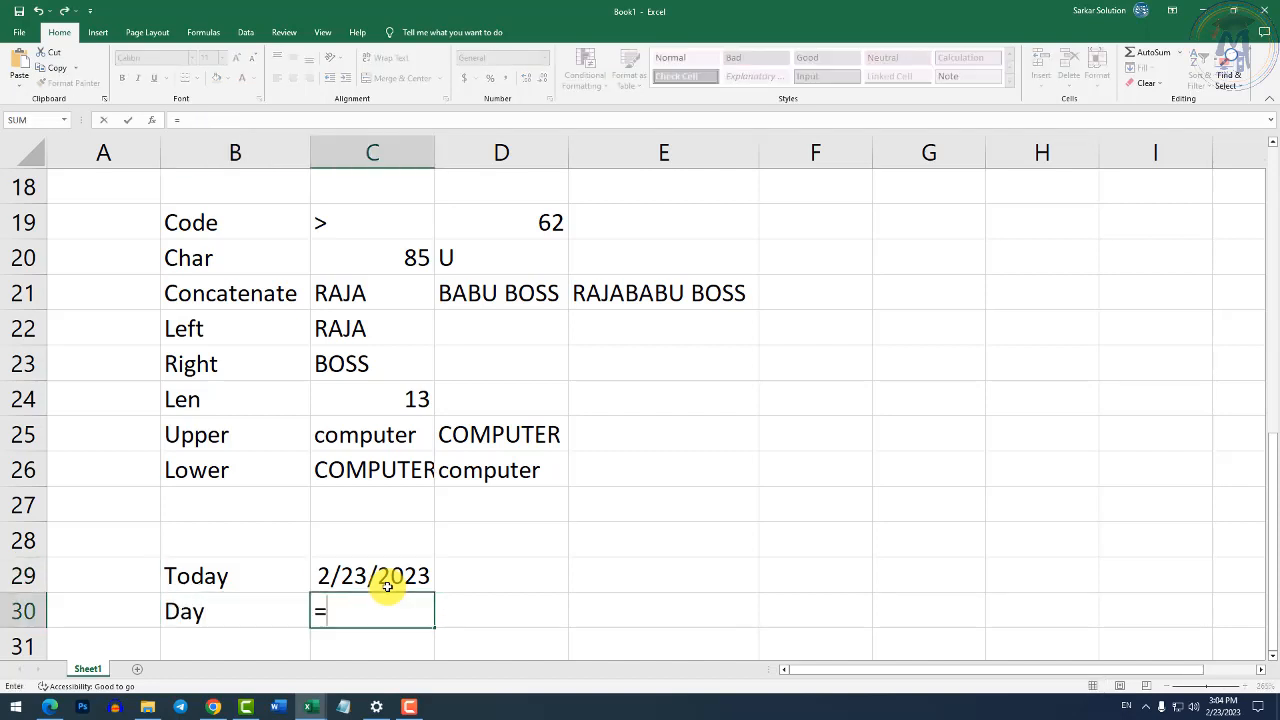
text(day()
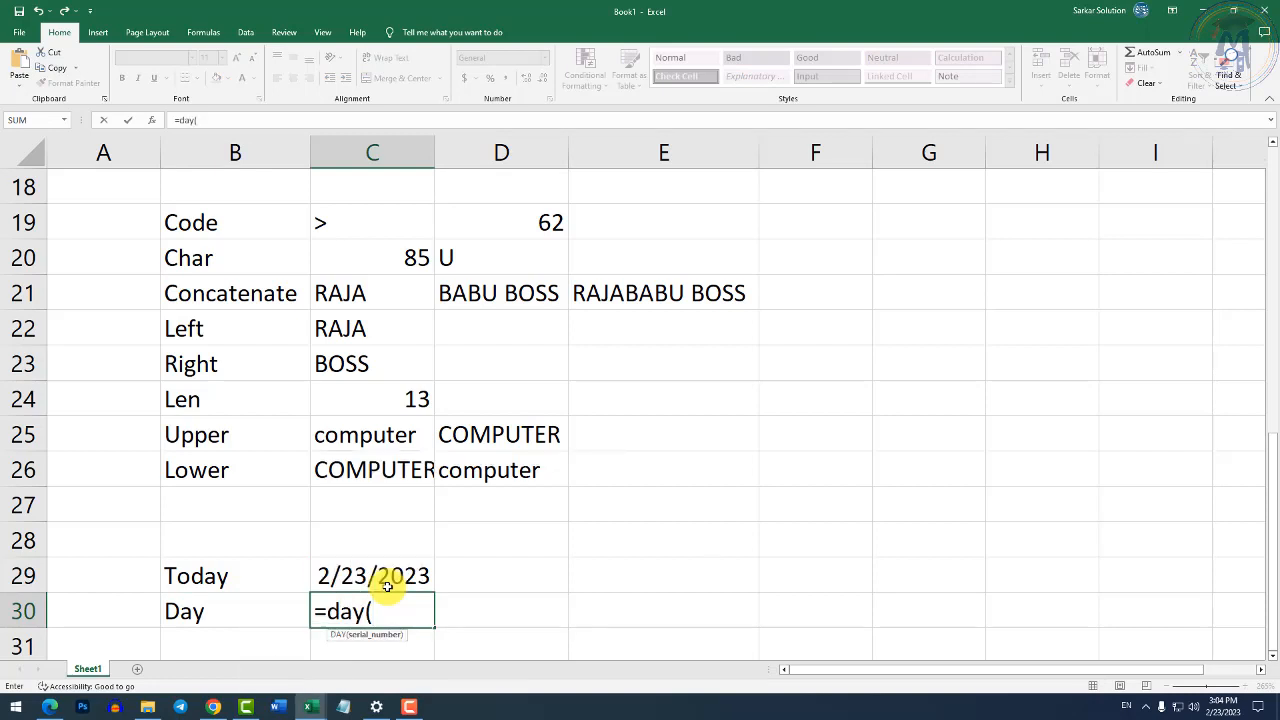
key(Up)
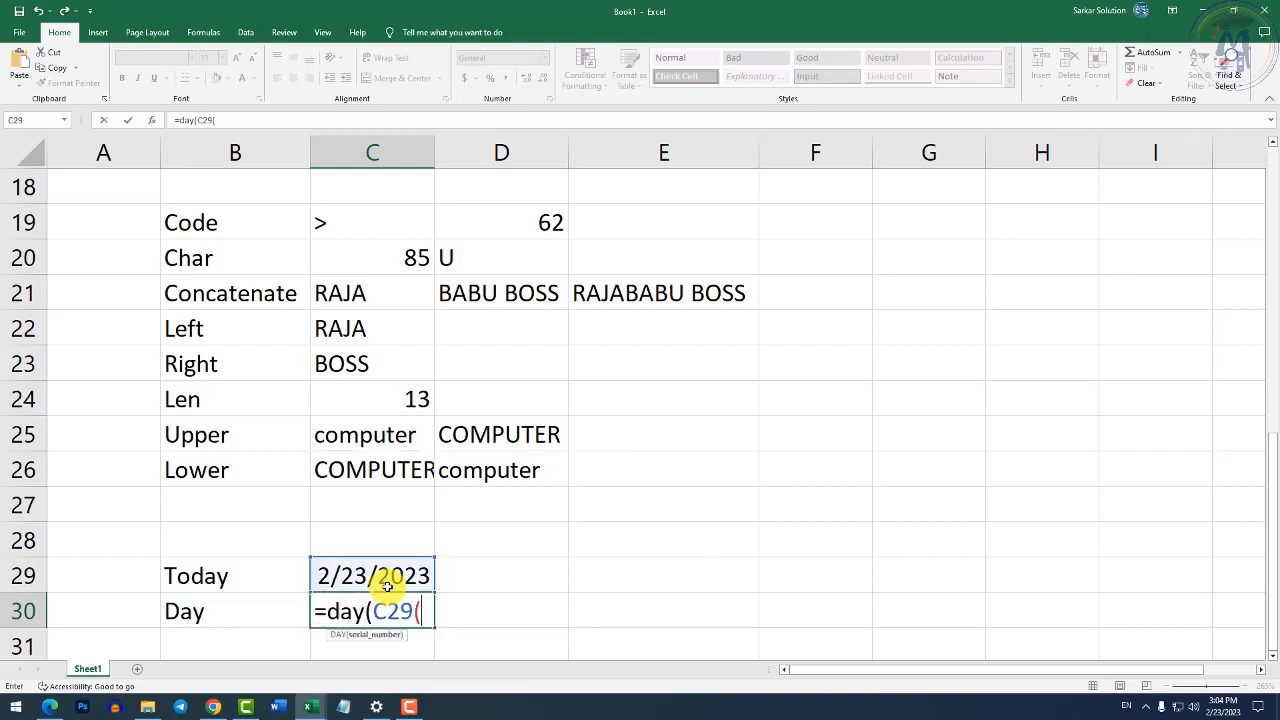
text())
key(Return)
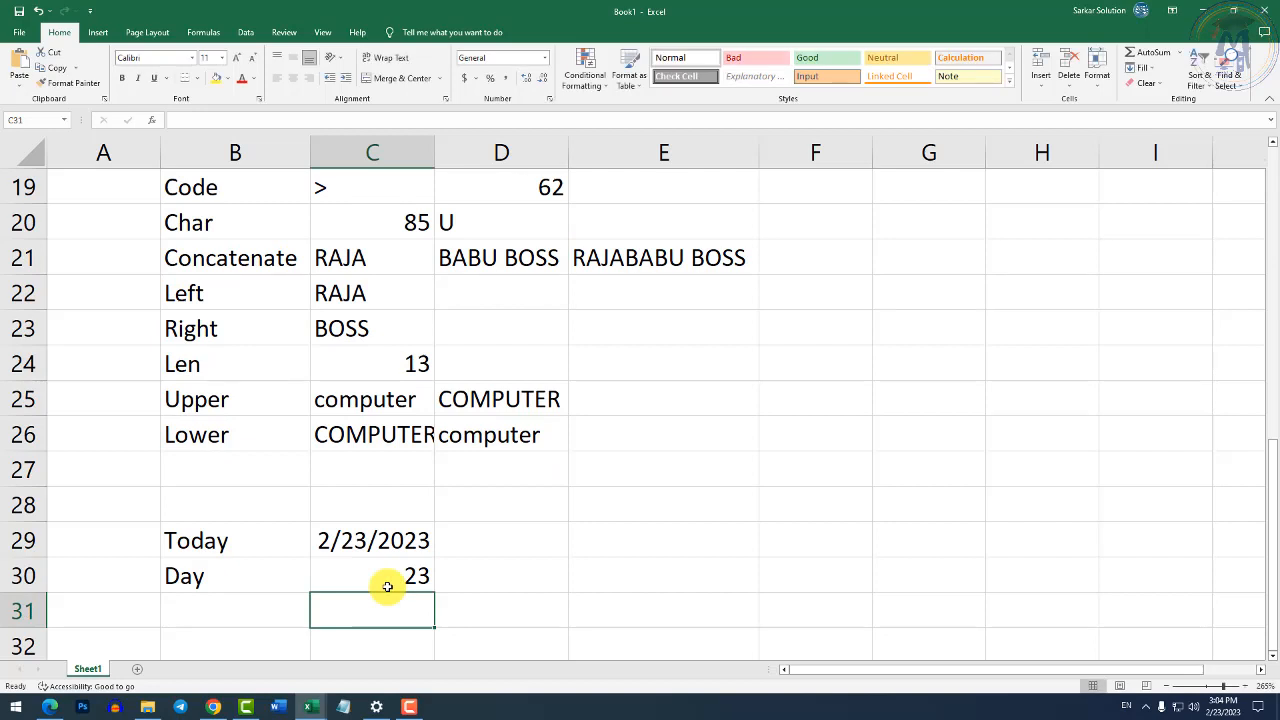
Label cell B31 Month and enter =month(C29) beside it in C31.
key(Up)
key(Left)
key(Down)
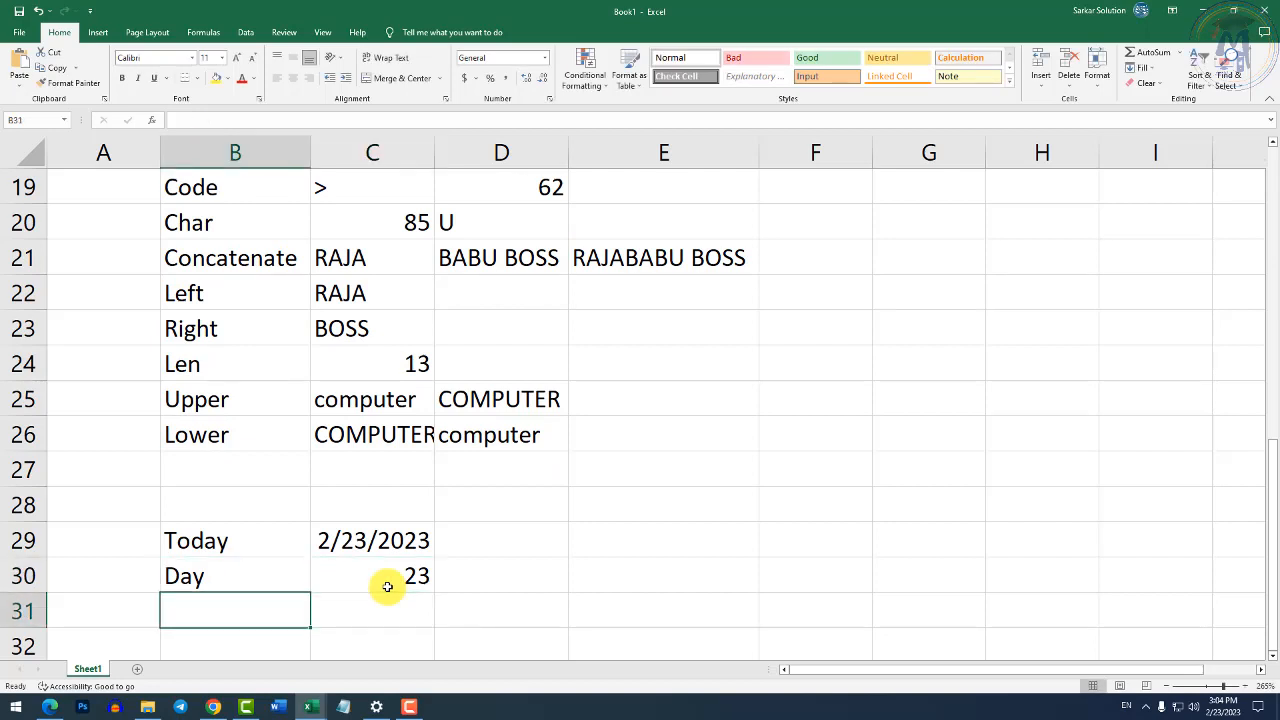
text(Month)
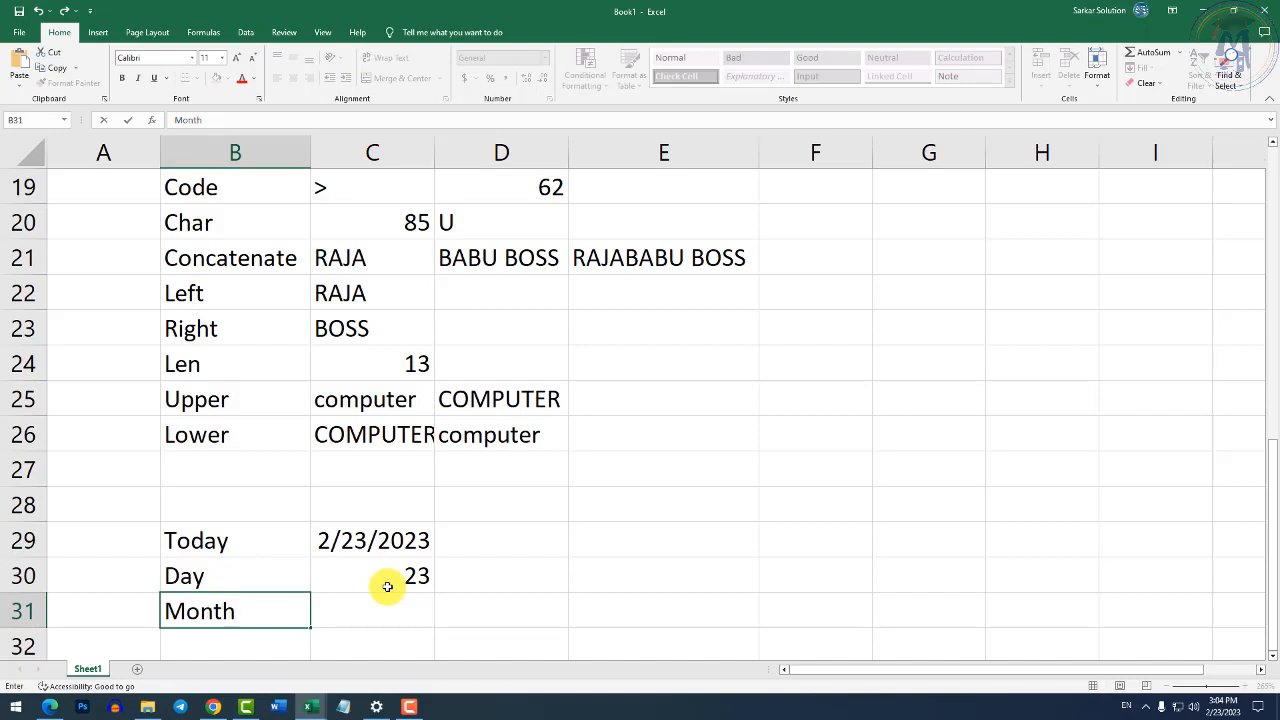
key(Tab)
text(=mont)
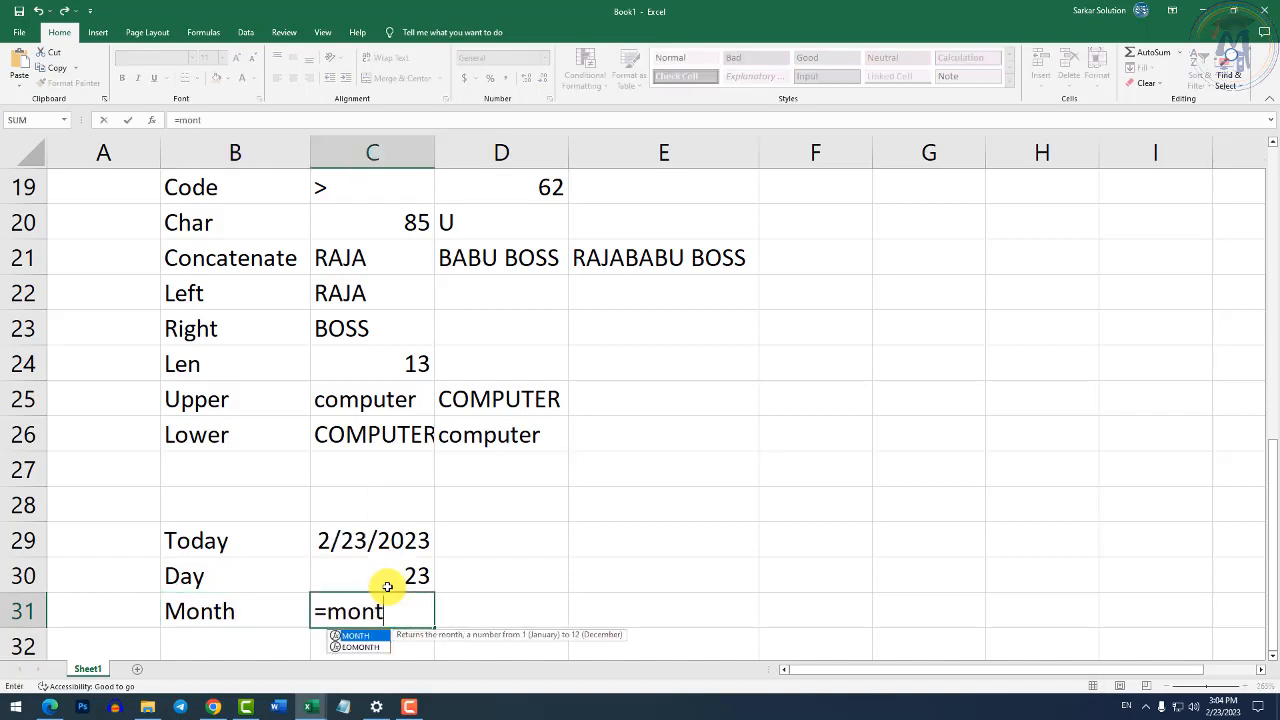
text(h()
key(Up)
key(Up)
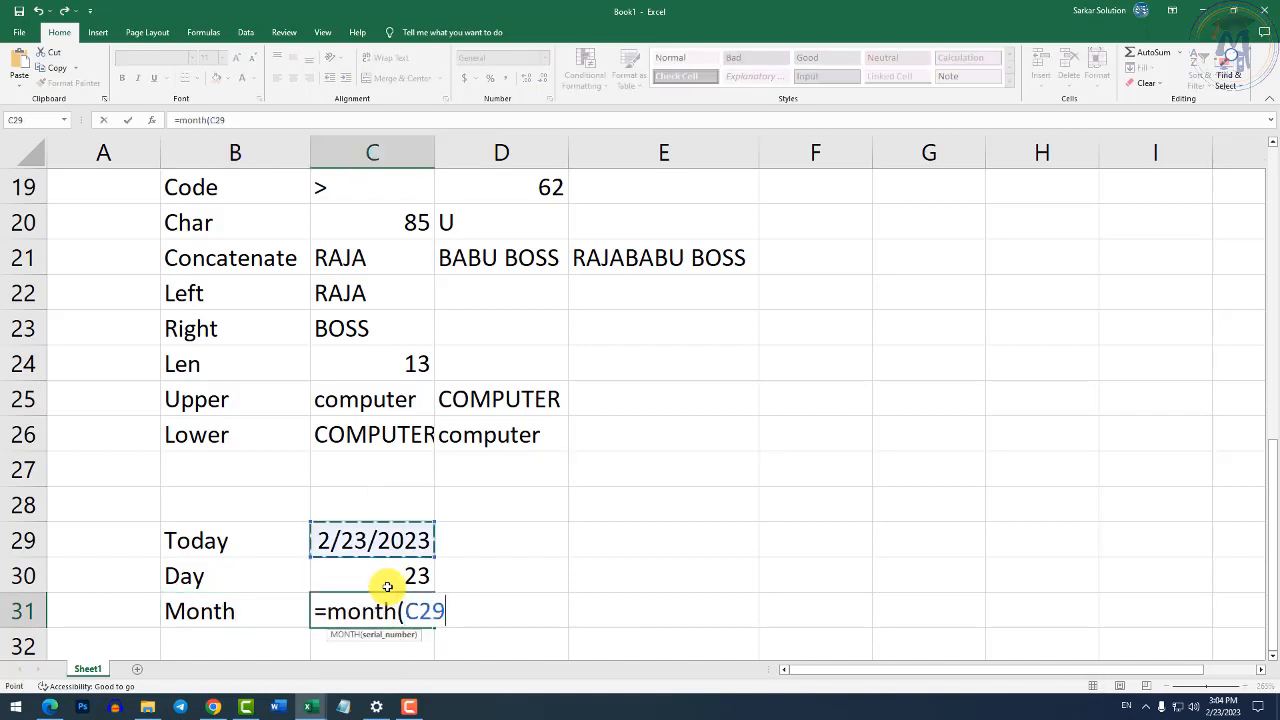
text())
key(Return)
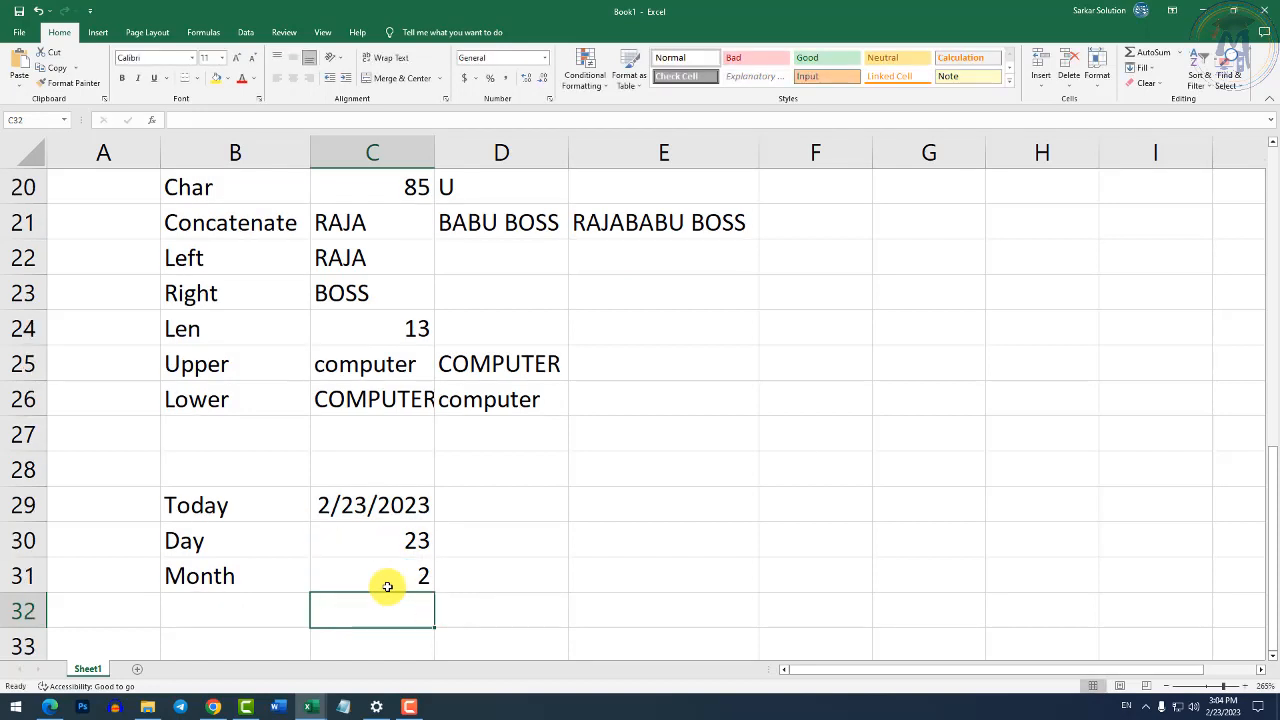
Label cell B32 Year and enter =Year(C29) beside it in C32.
key(Left)
text(Year)
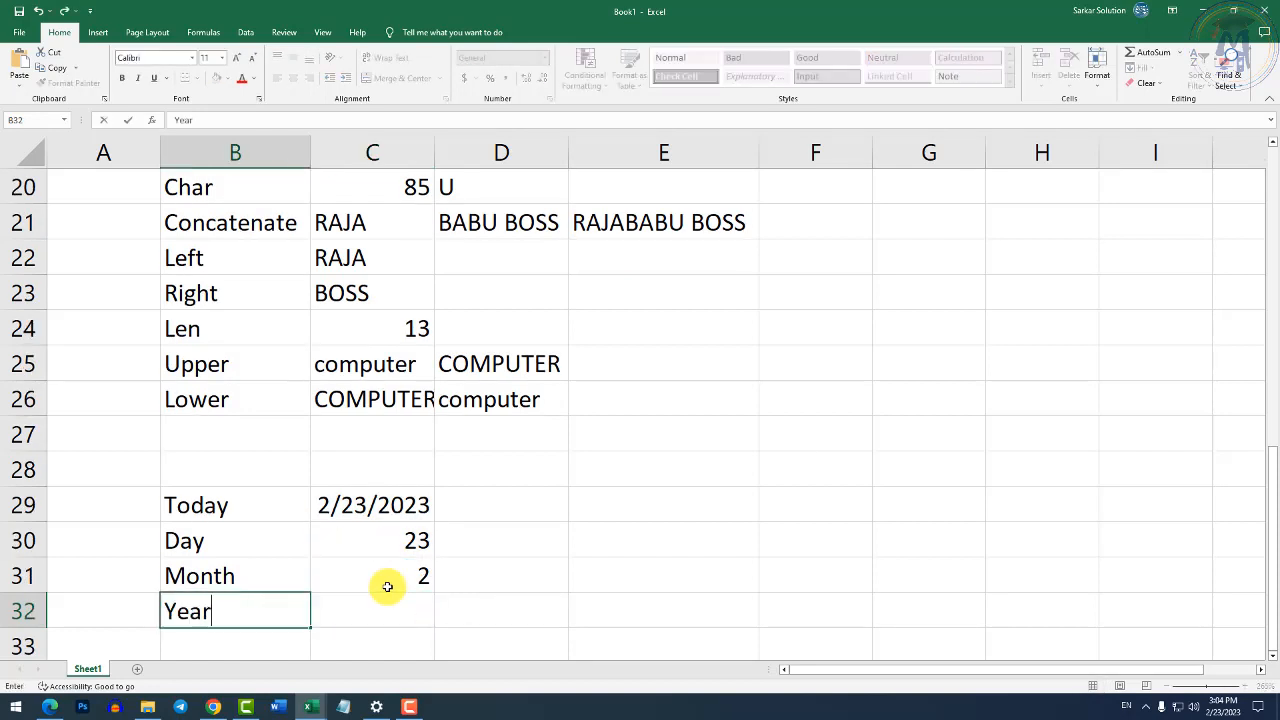
key(Tab)
text(=Year()
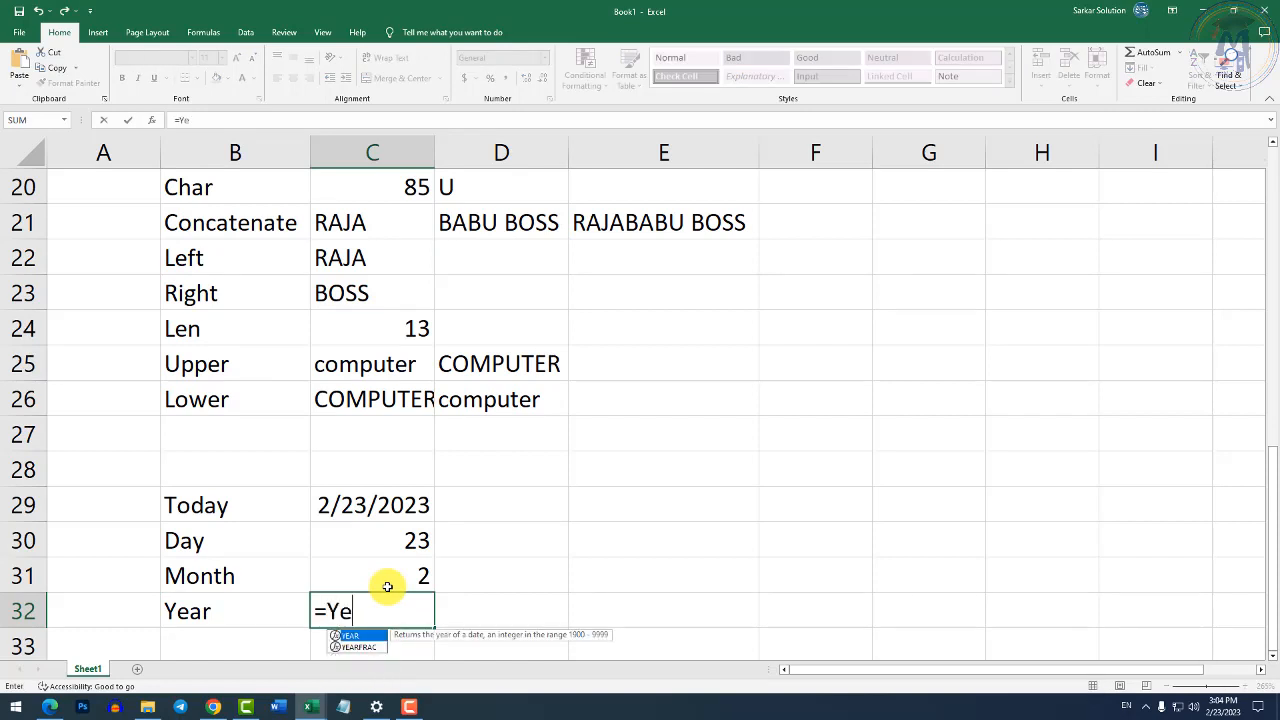
click(387, 587)
key(Up)
key(Up)
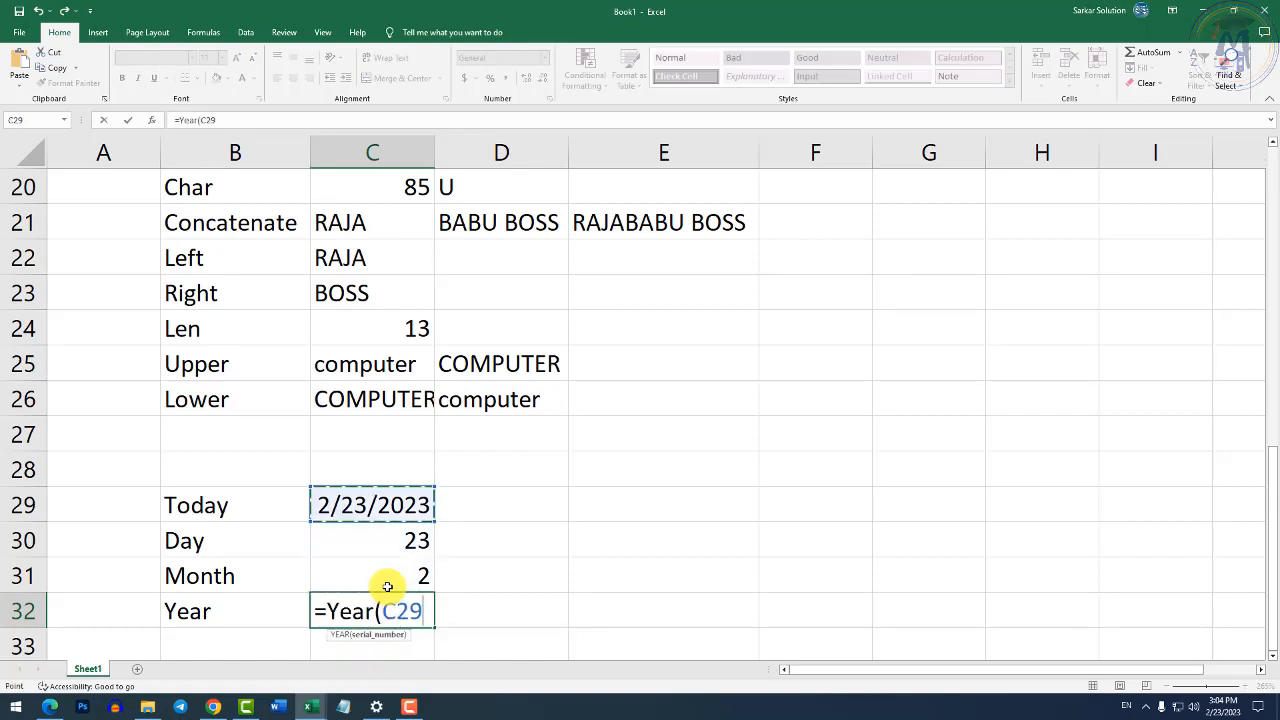
text())
key(Return)
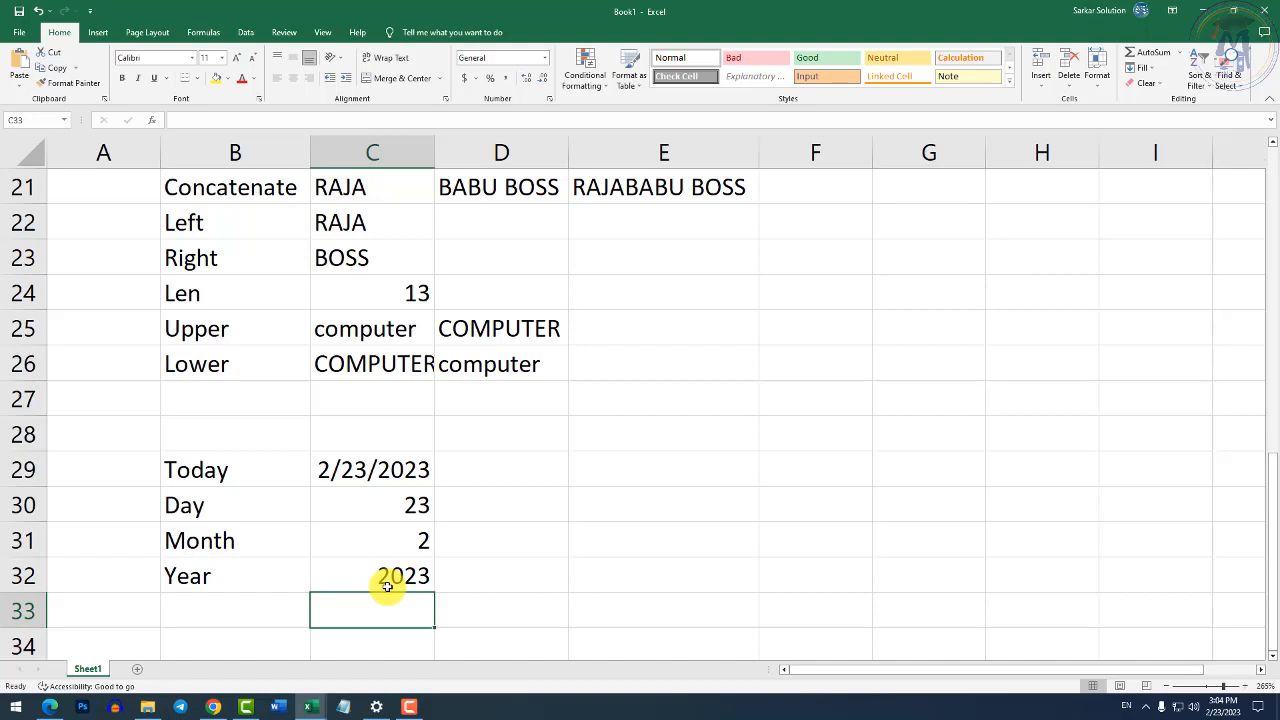
Label cell B33 Date and enter =date(c32,c31,c30) in C33 to combine the year, month and day cells.
key(Left)
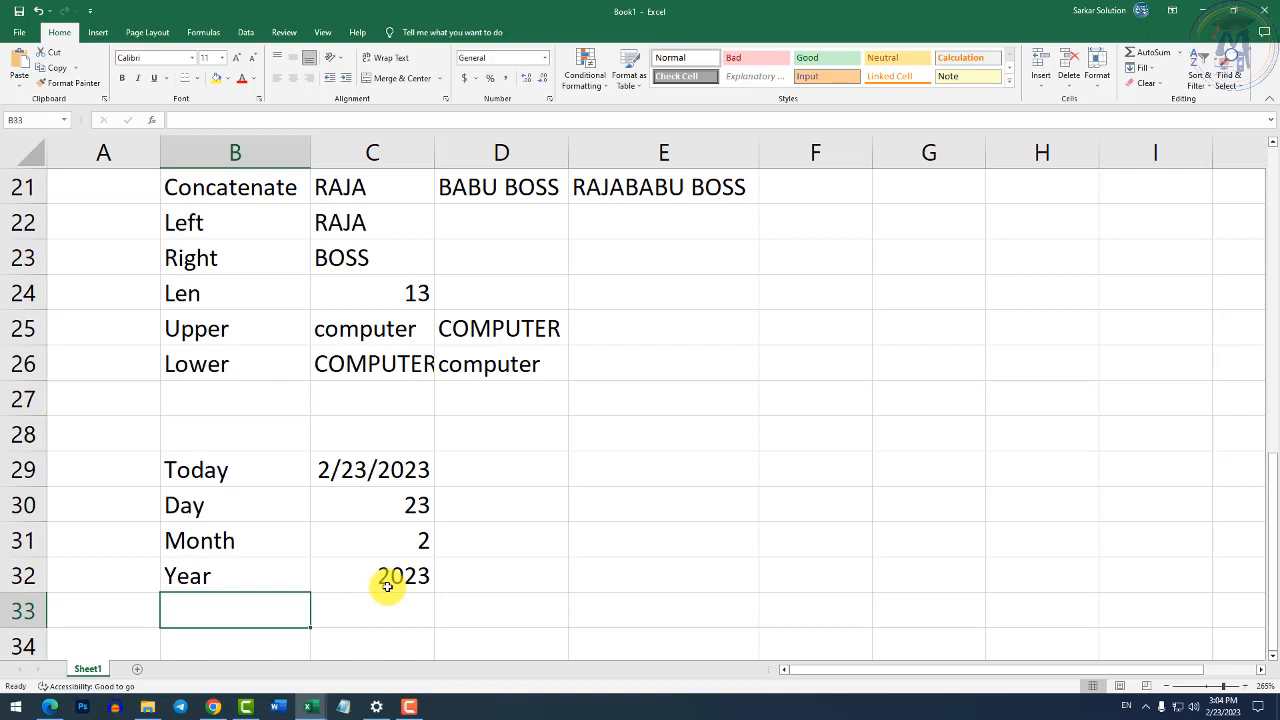
text(Date)
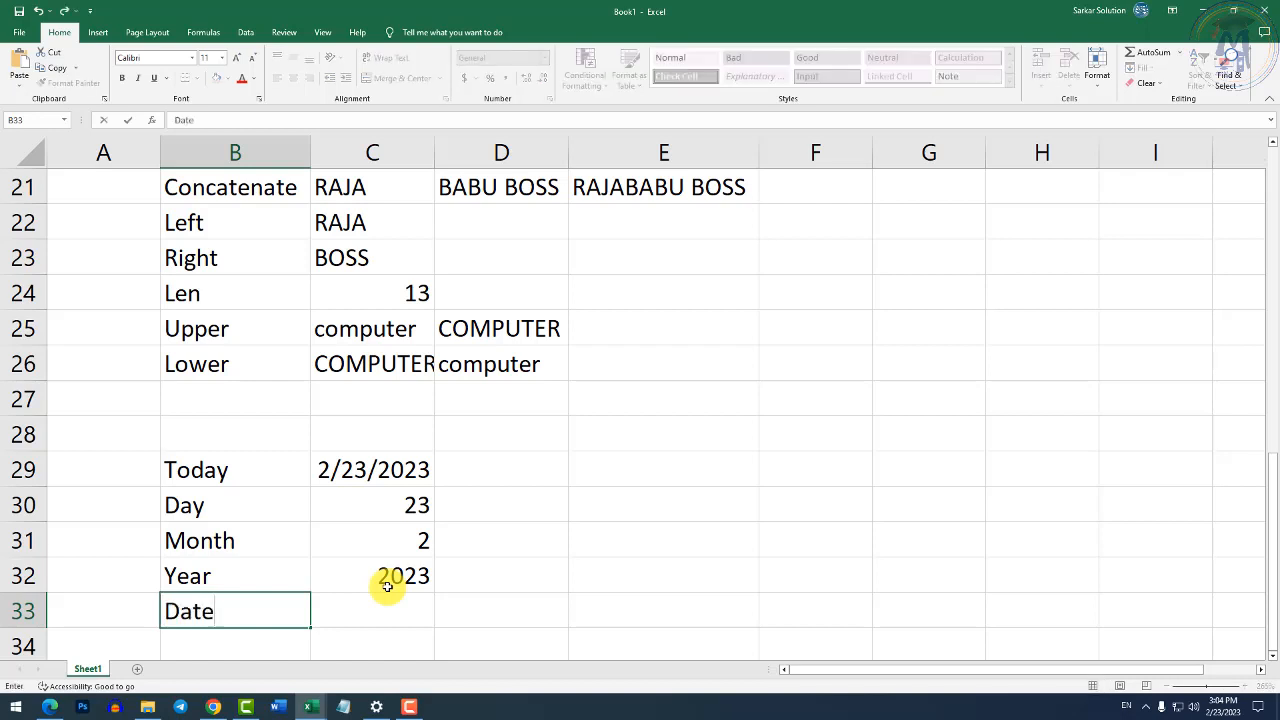
key(Tab)
text(=)
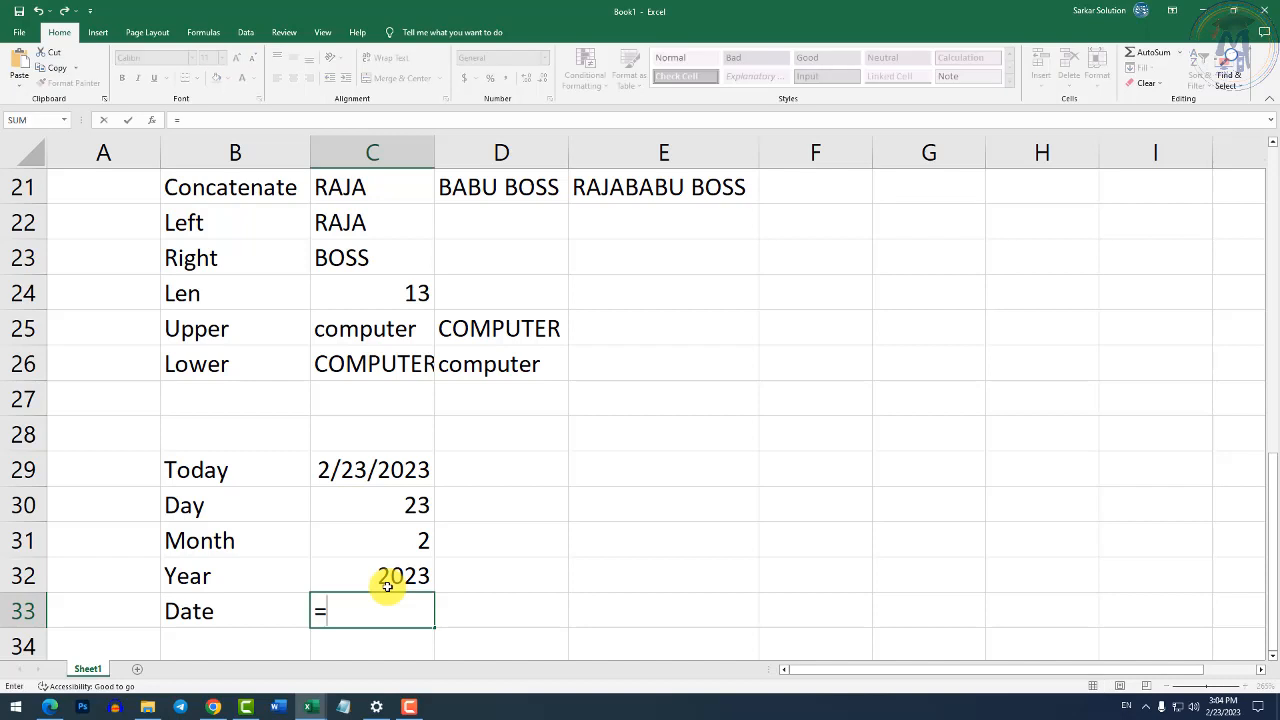
text(date()
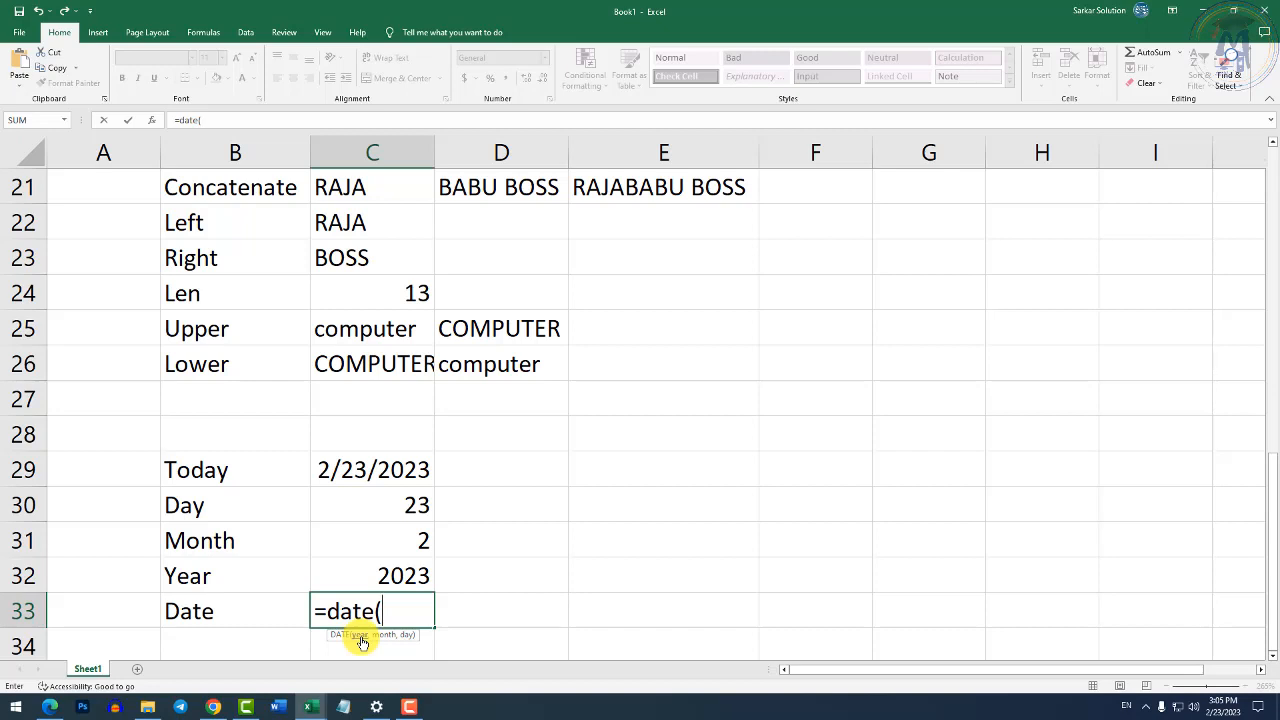
text(c32,)
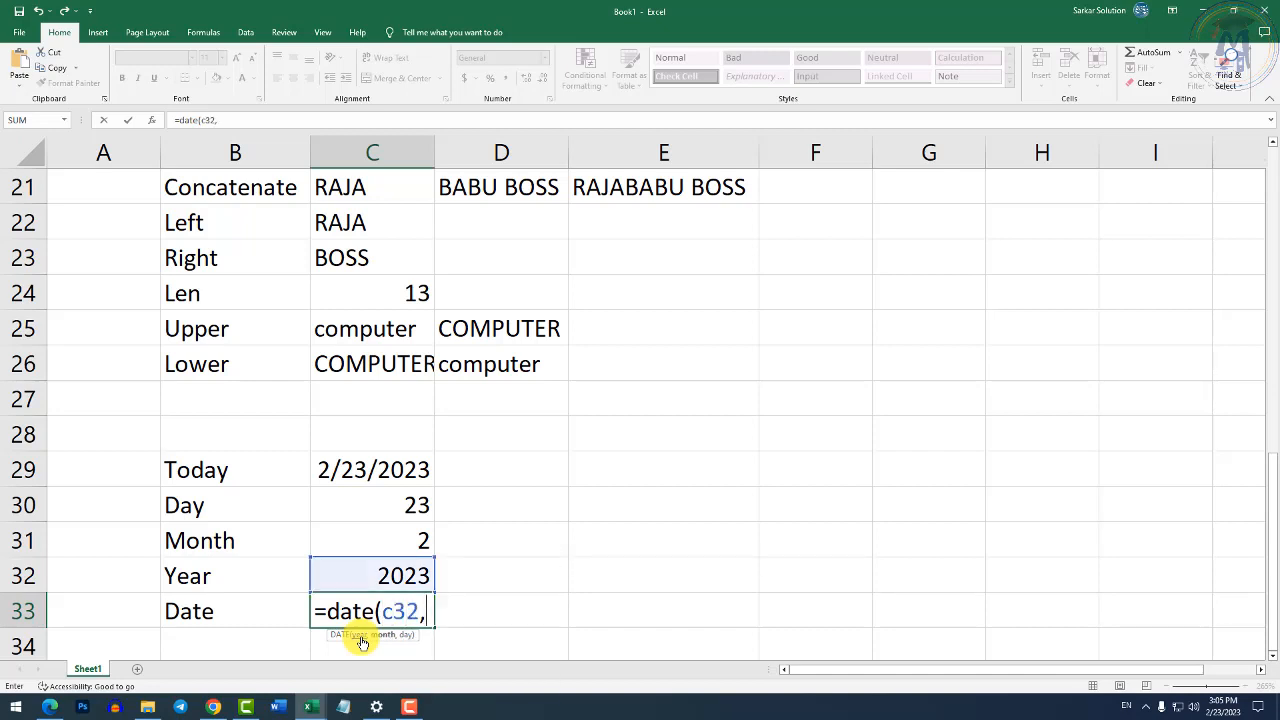
text(c31)
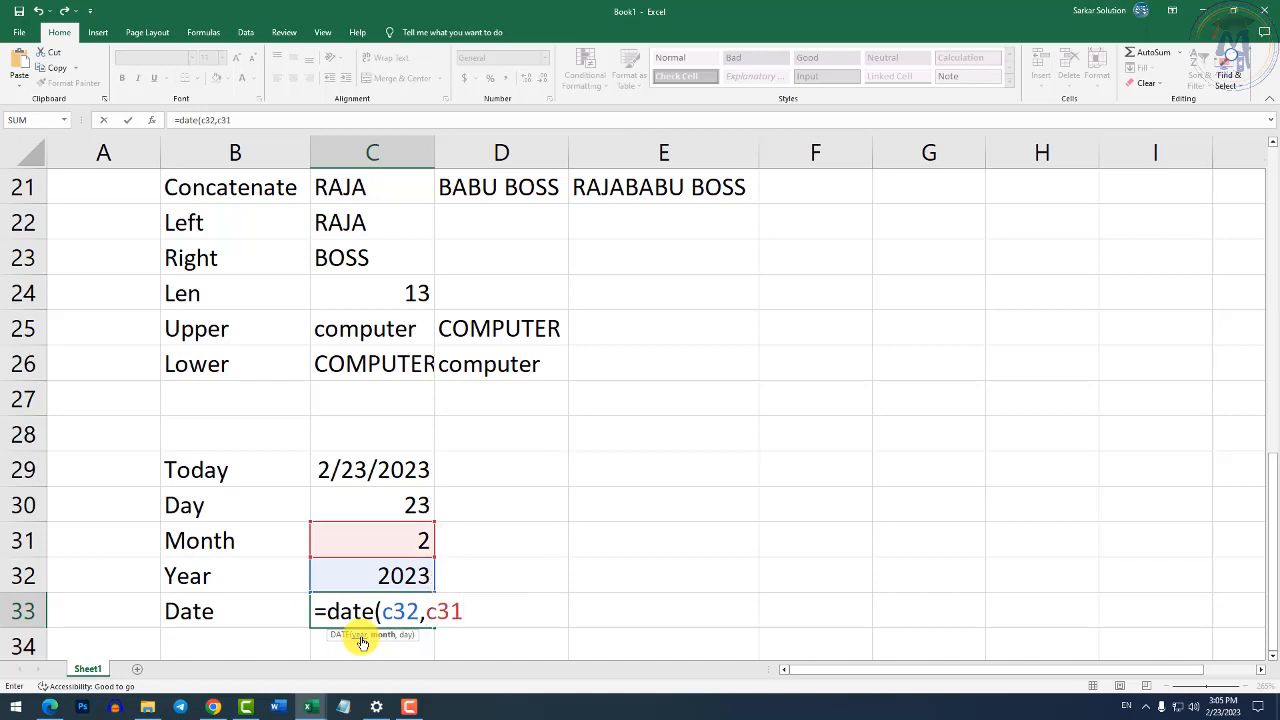
text(,c30))
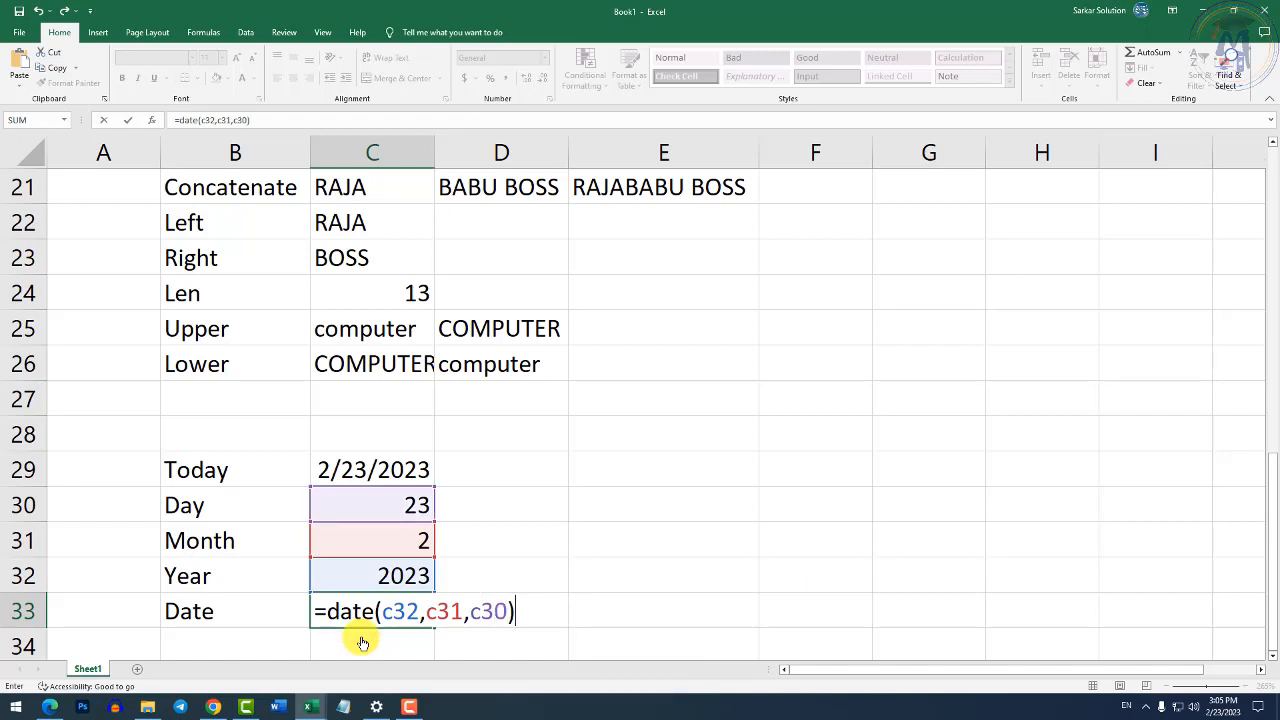
key(Return)
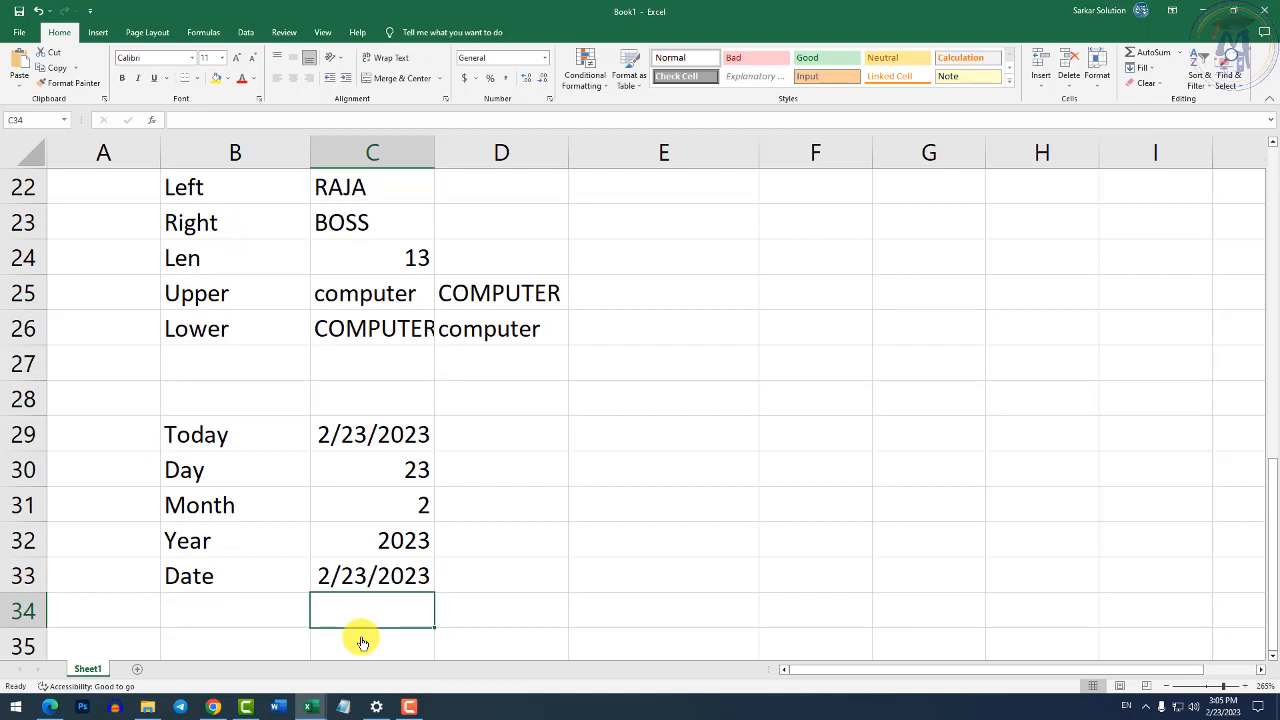
Label cell B35 Now, leaving row 34 empty, and enter =now() beside it in C35.
key(Left)
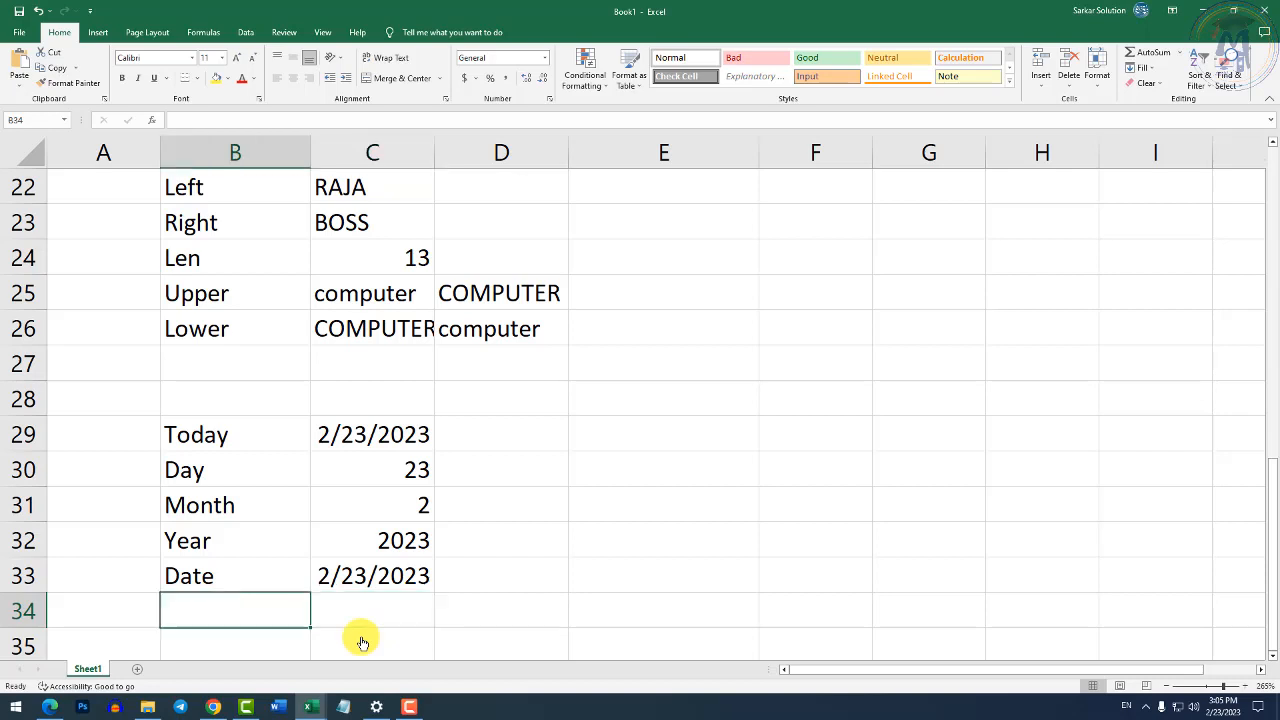
key(Left)
key(Down)
key(Down)
key(Up)
key(Right)
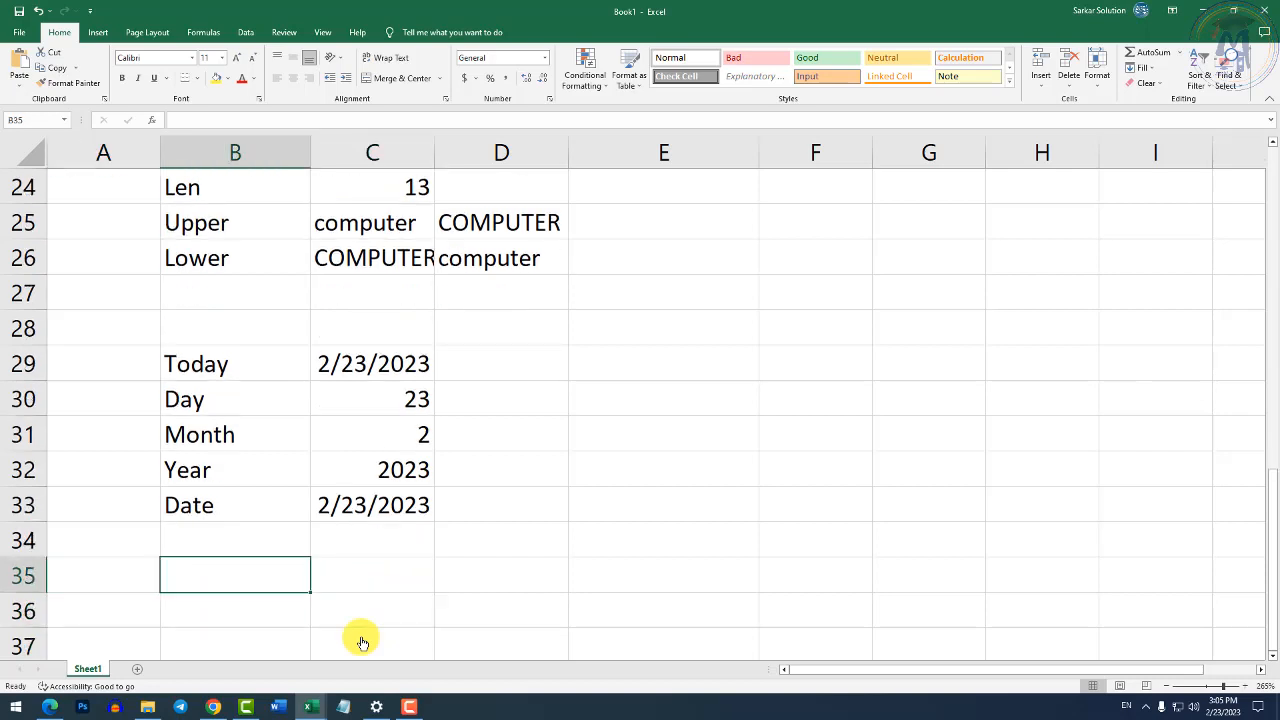
text(Now)
key(Tab)
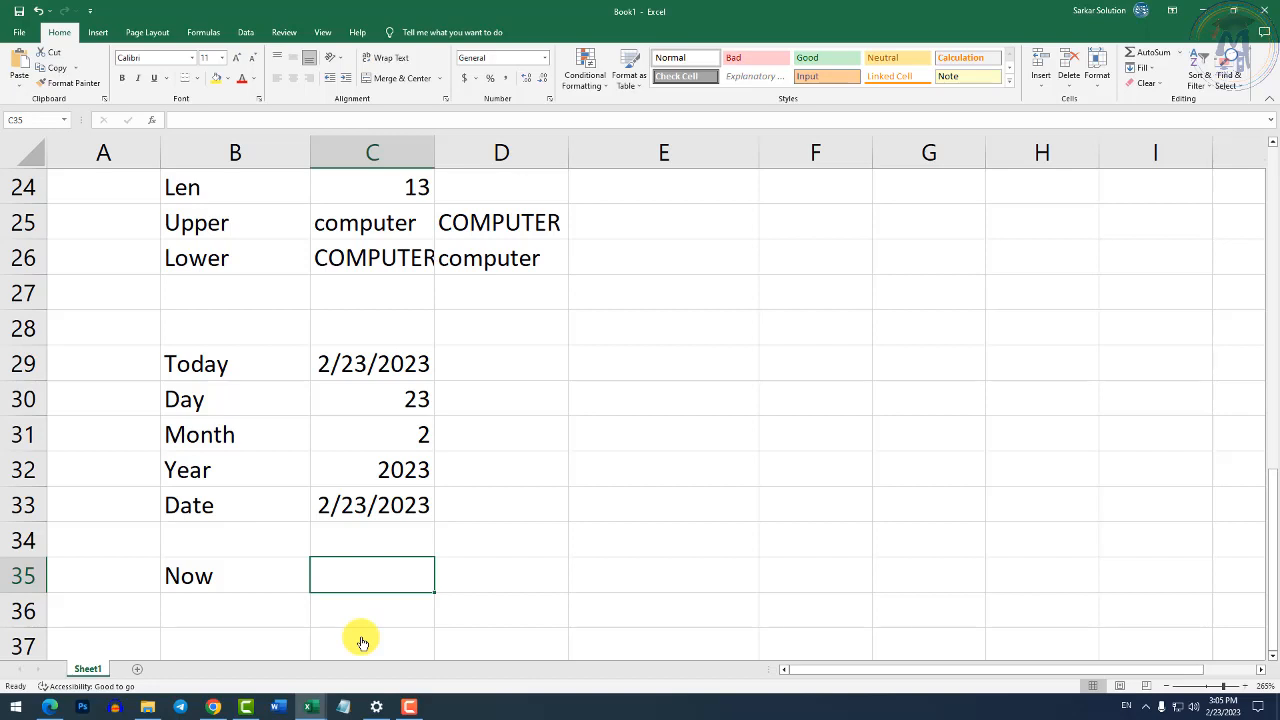
key(F2)
text(=n)
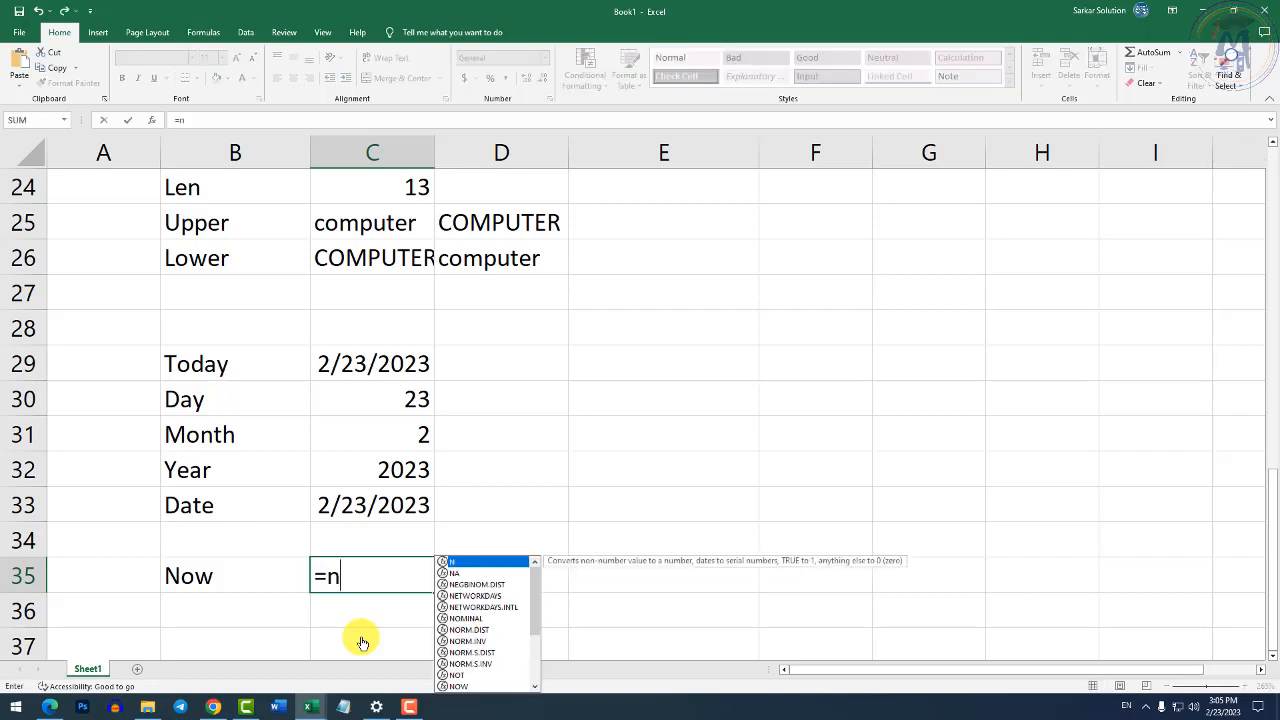
text(ow())
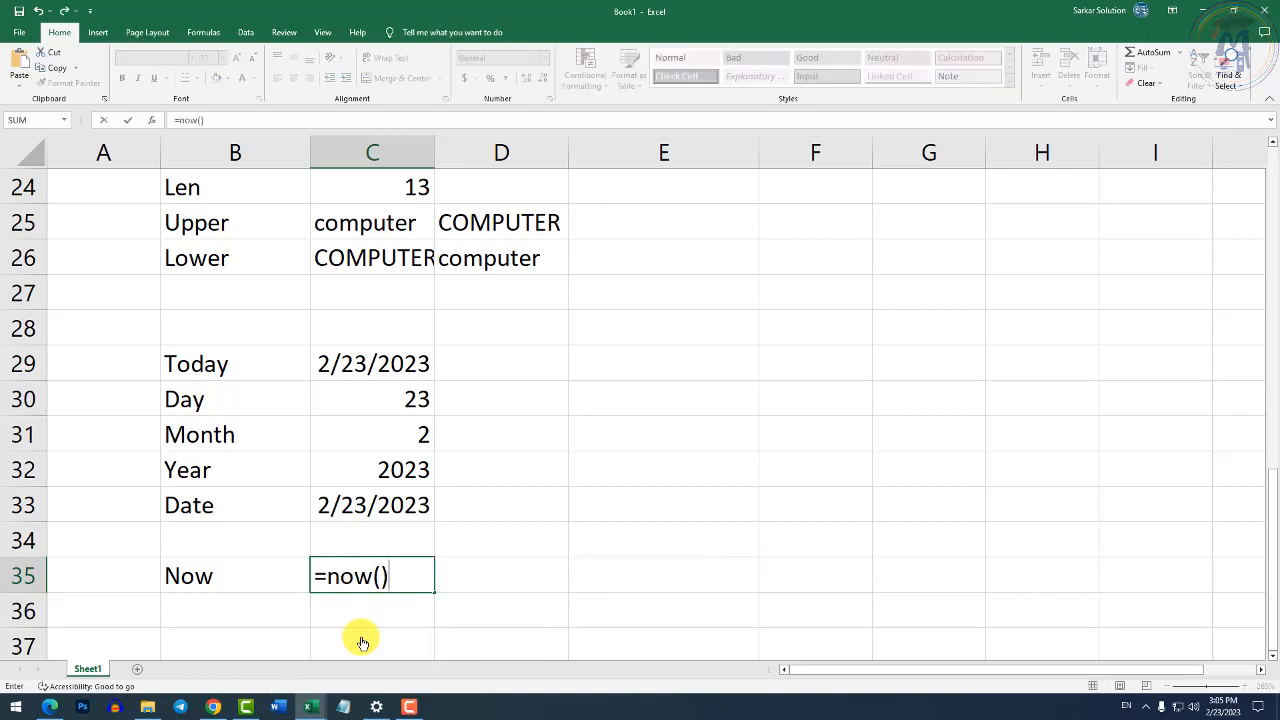
key(Return)
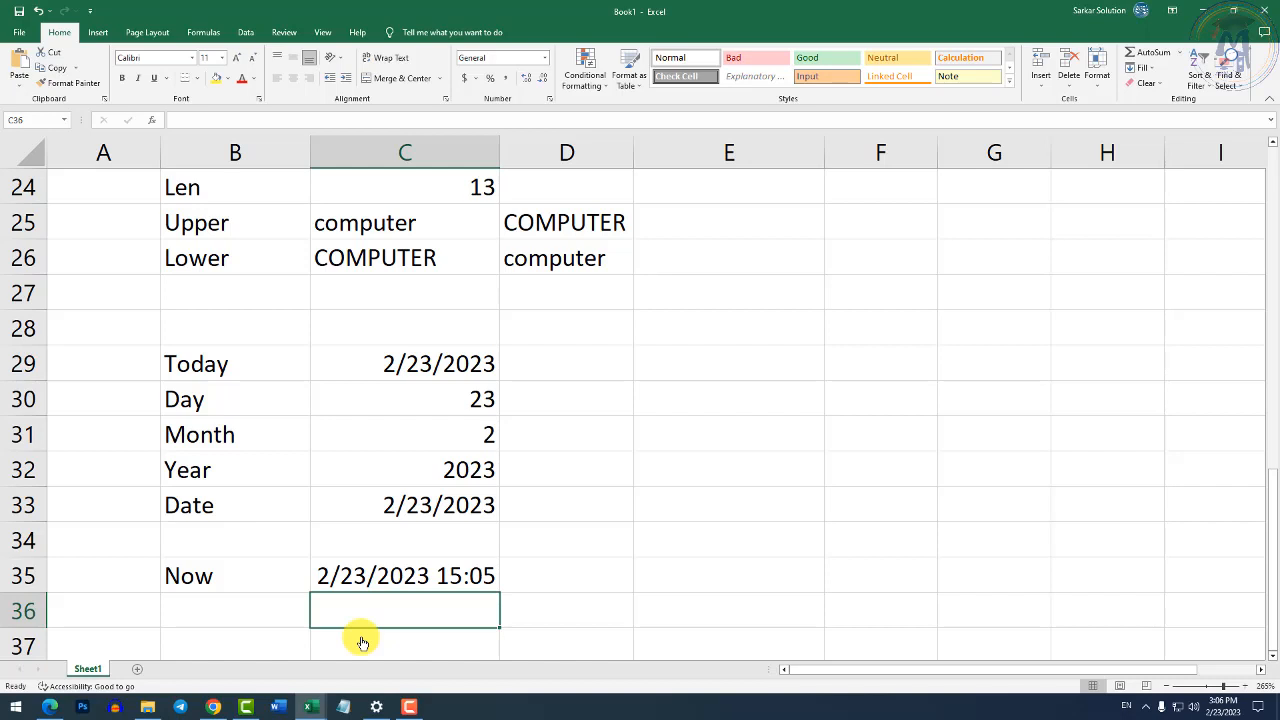
Apply the Time number format to the NOW result in cell C35.
click(420, 577)
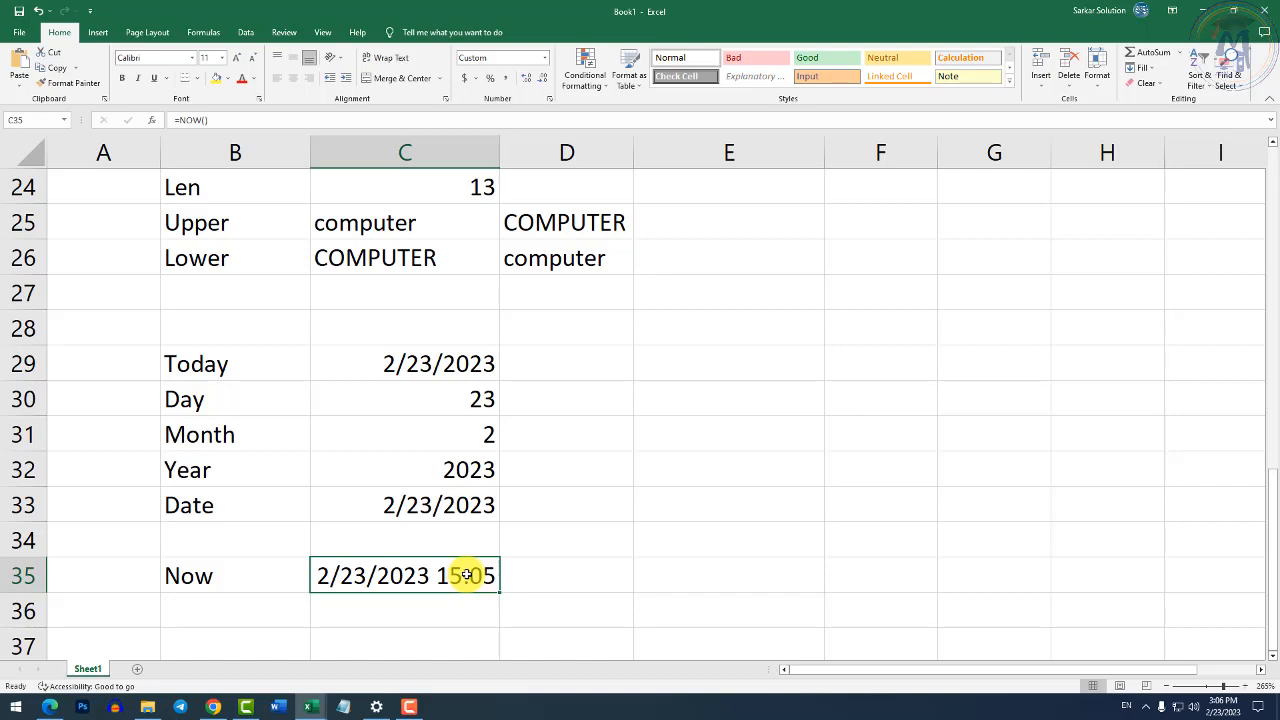
click(544, 58)
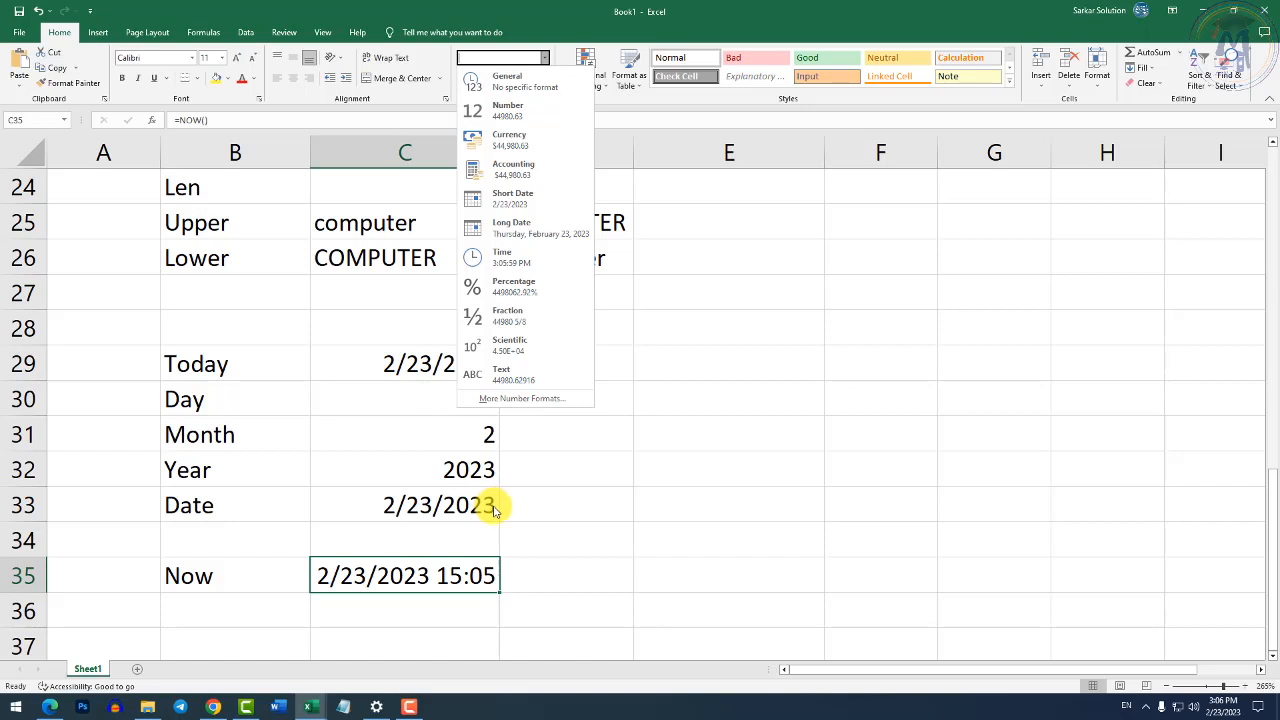
click(524, 272)
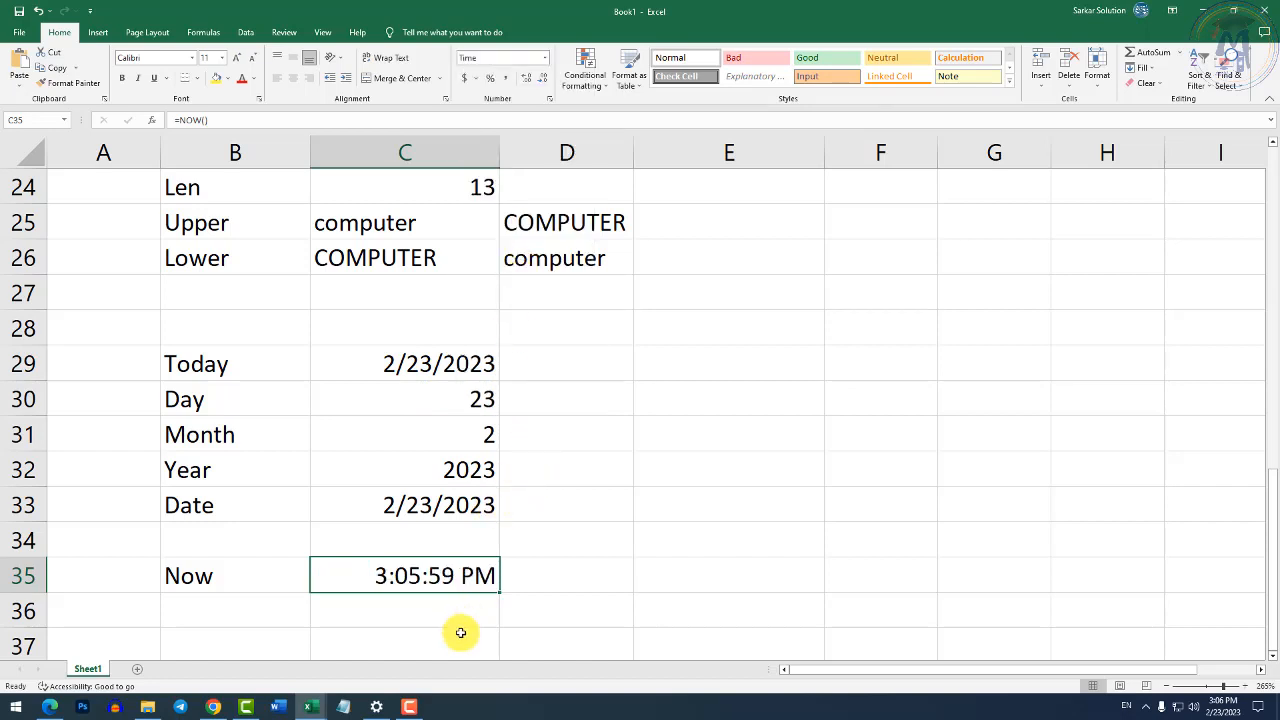
Label cell B36 Hour and enter =hour(C35) beside it in C36.
click(253, 606)
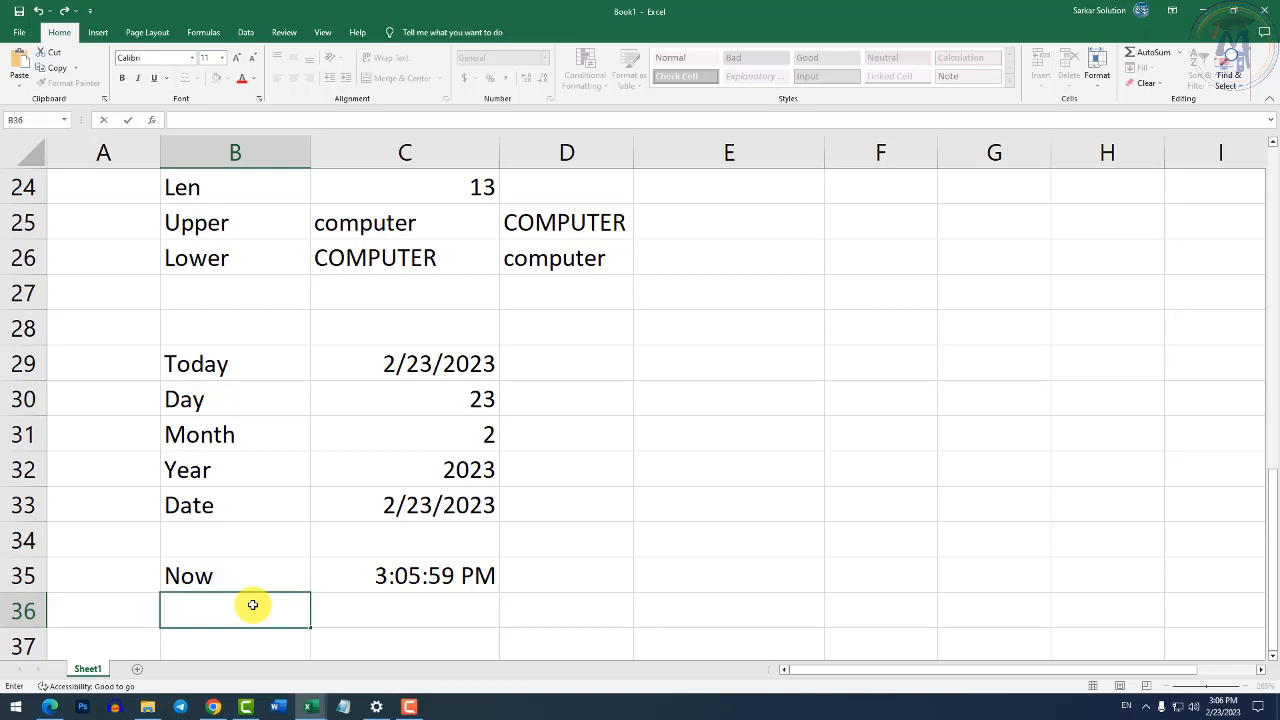
text(Hour)
key(Tab)
text(=)
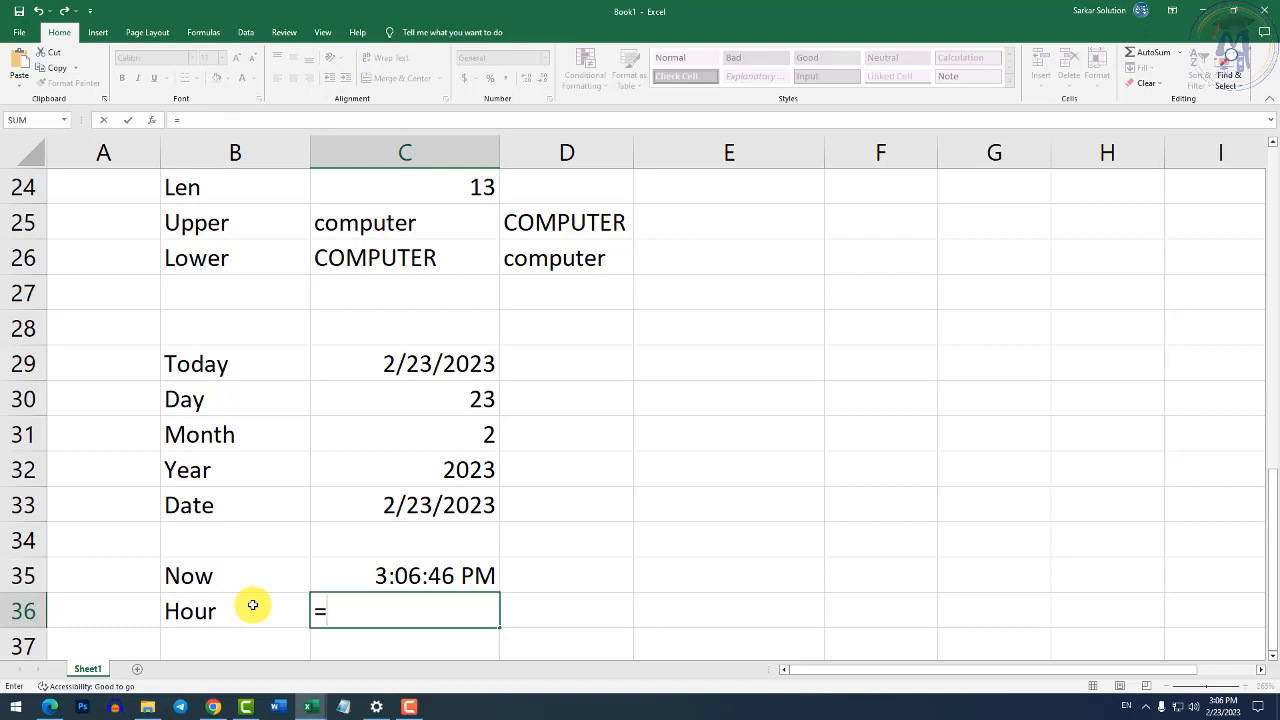
text(hour()
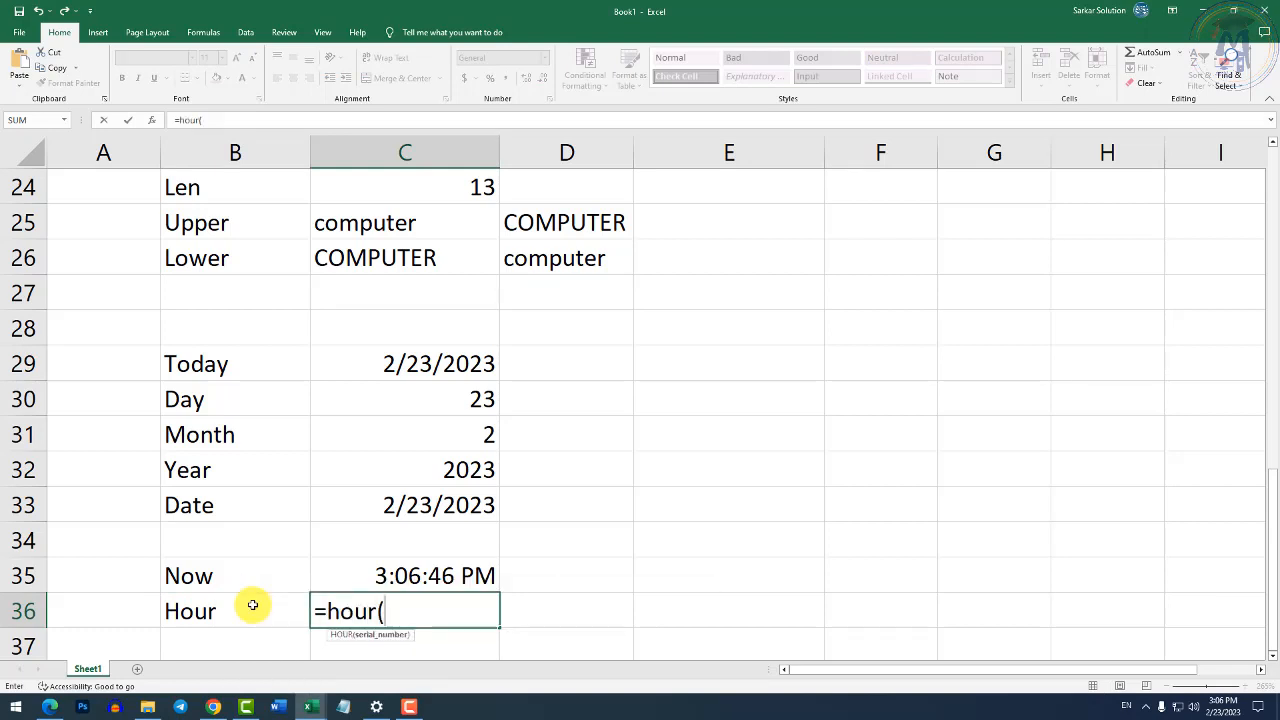
key(Up)
text())
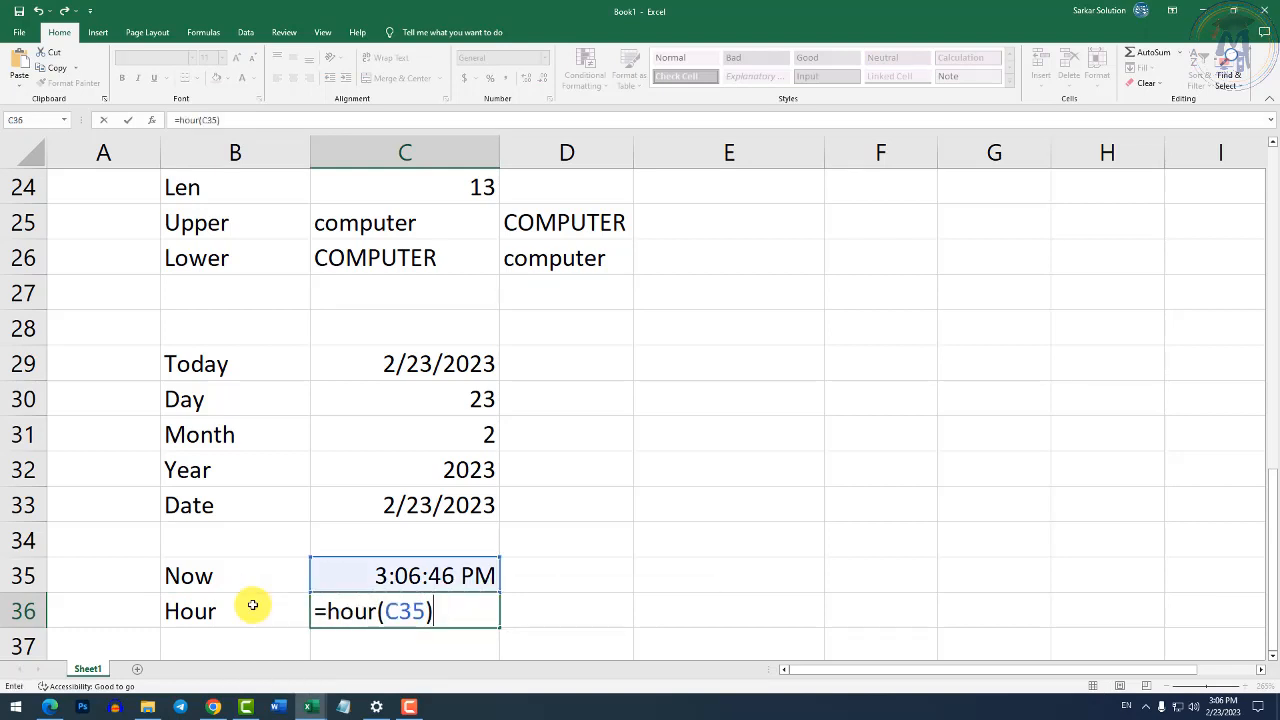
key(Return)
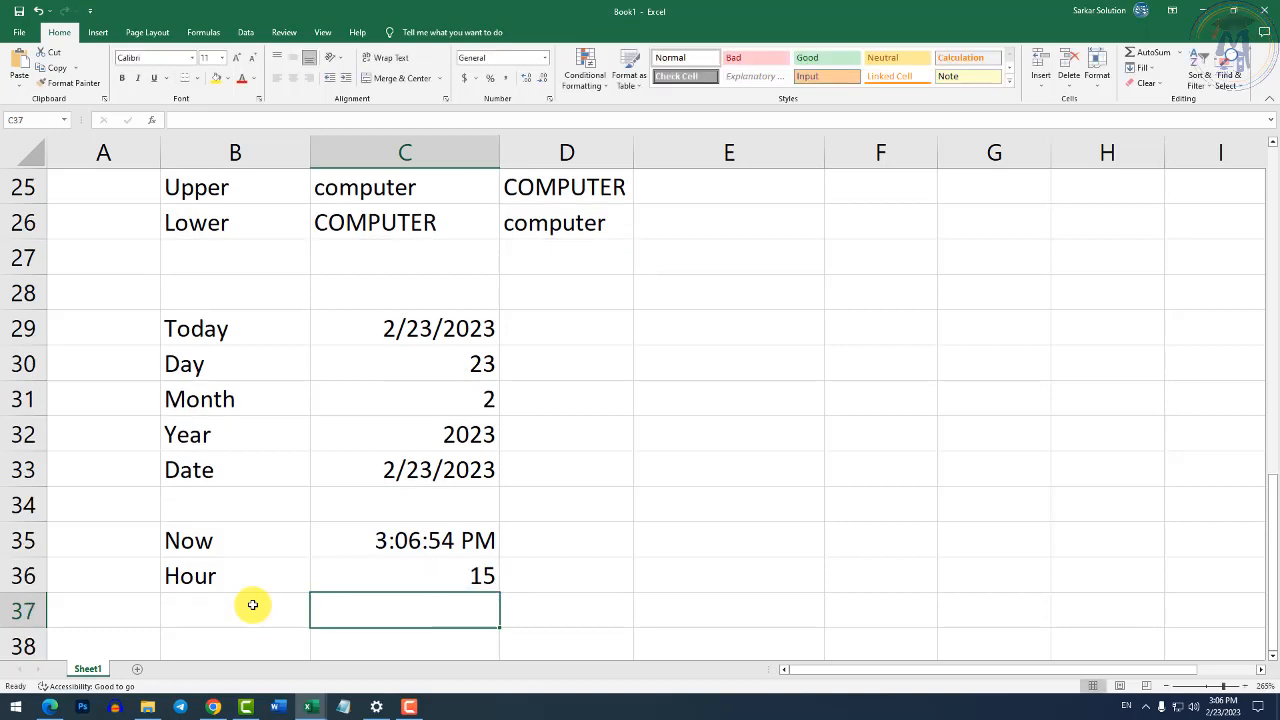
key(Up)
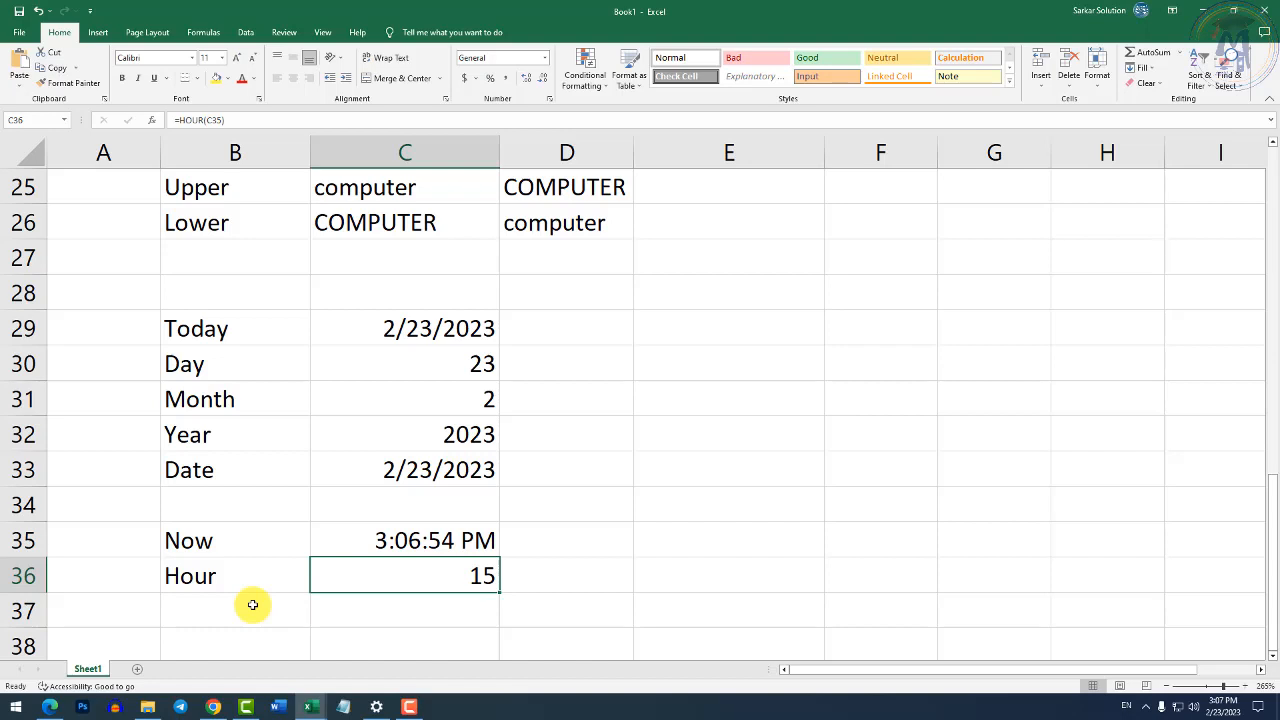
Label cell B37 Minute and enter =minute(C35) beside it in C37.
key(Down)
click(253, 604)
text(Mi)
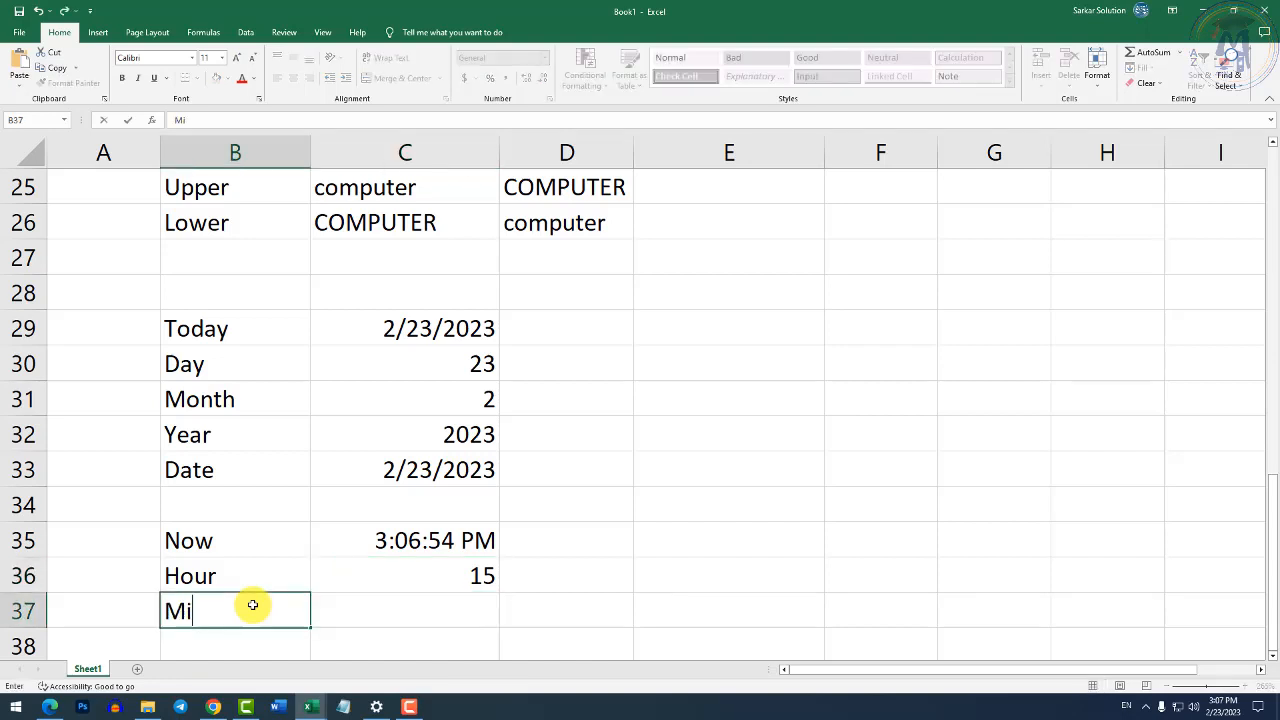
text(nute)
key(Tab)
text(=mo)
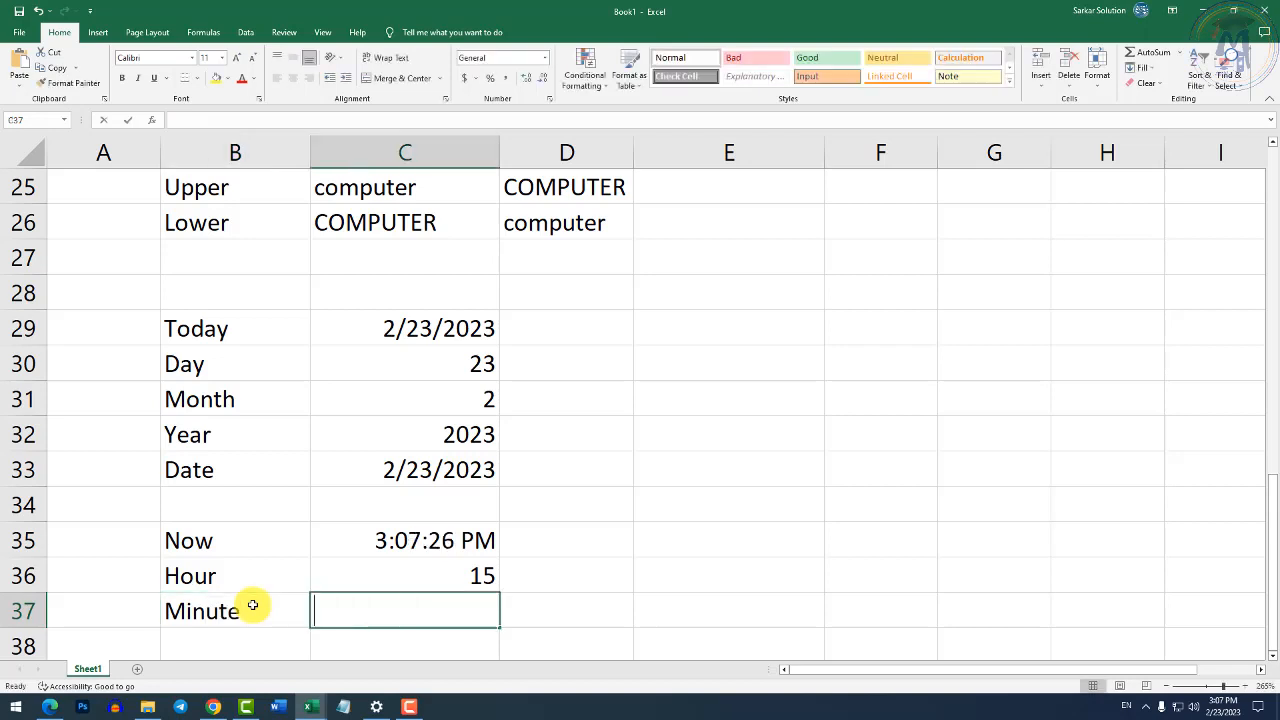
key(BackSpace)
text(in)
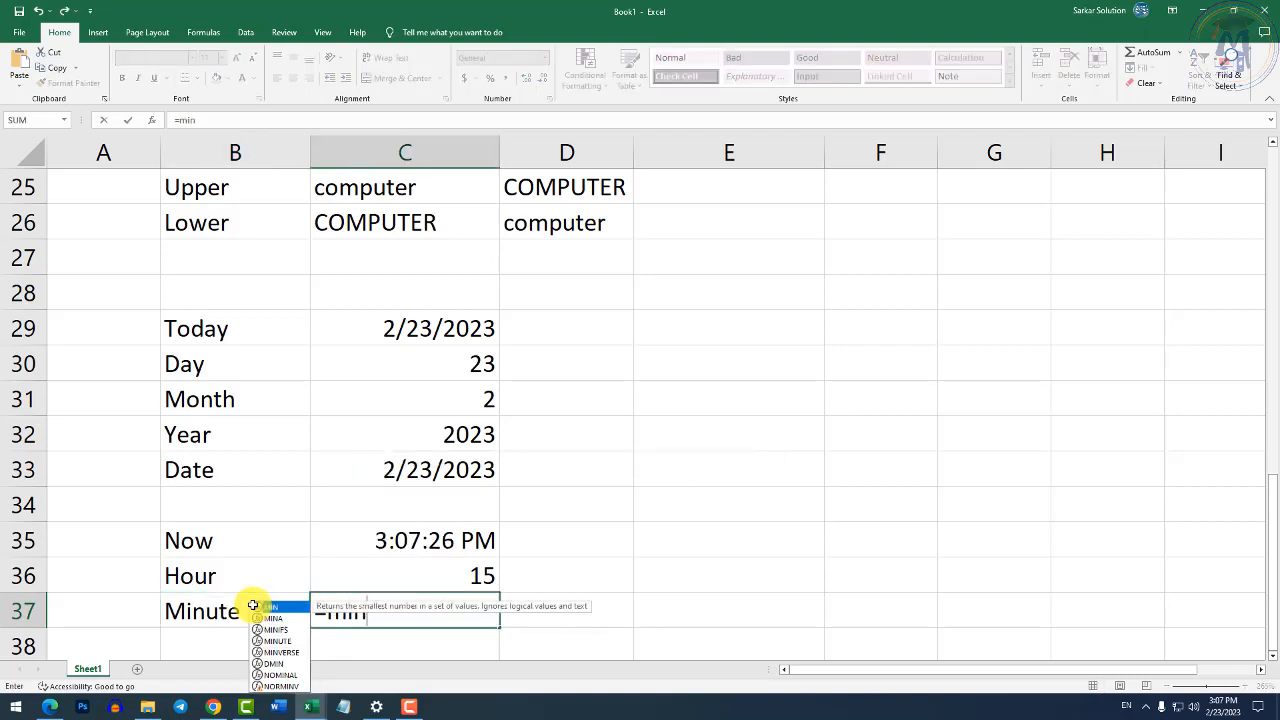
text(ute()
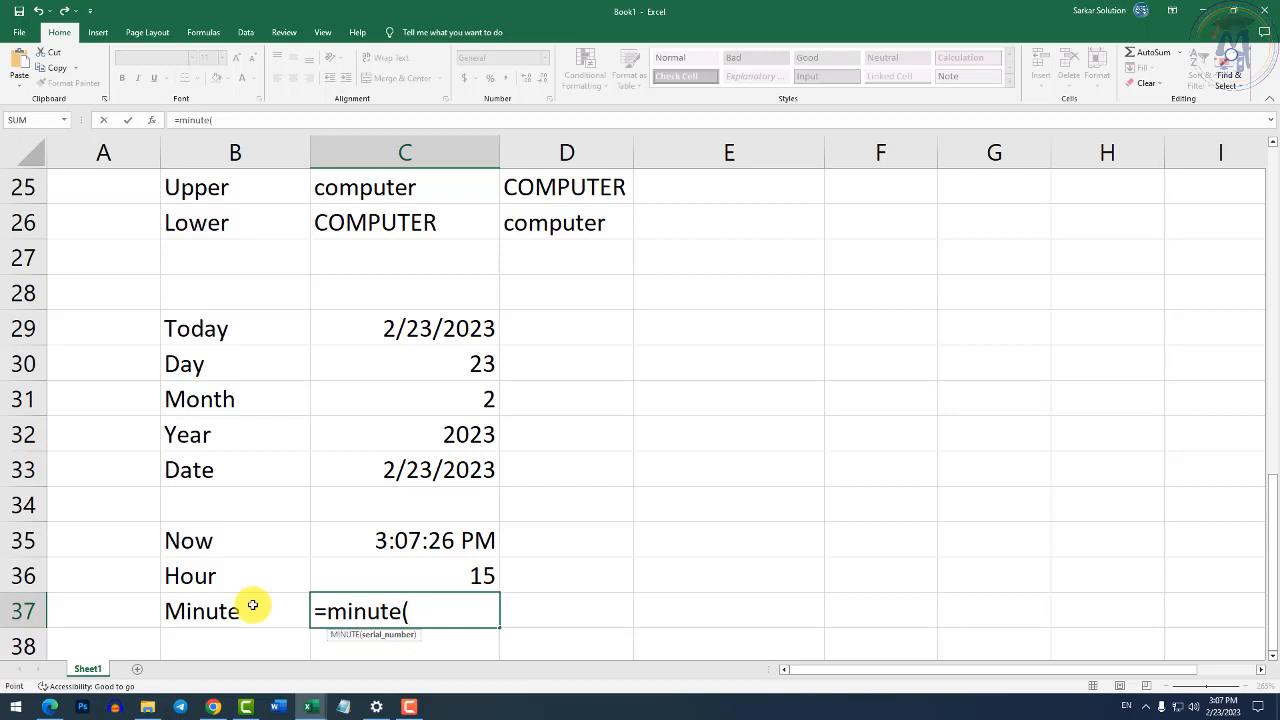
key(Up)
key(Up)
text())
key(Return)
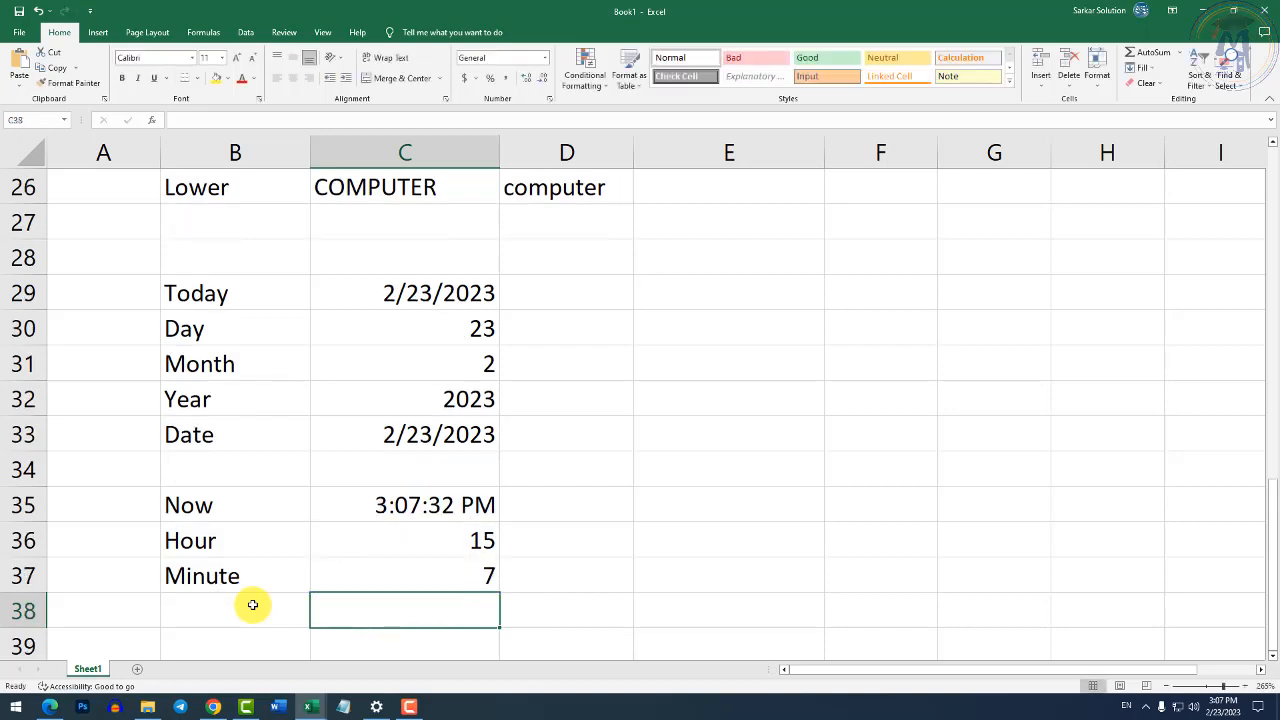
Label cell B38 Second and enter =second(C35) beside it in C38.
click(253, 604)
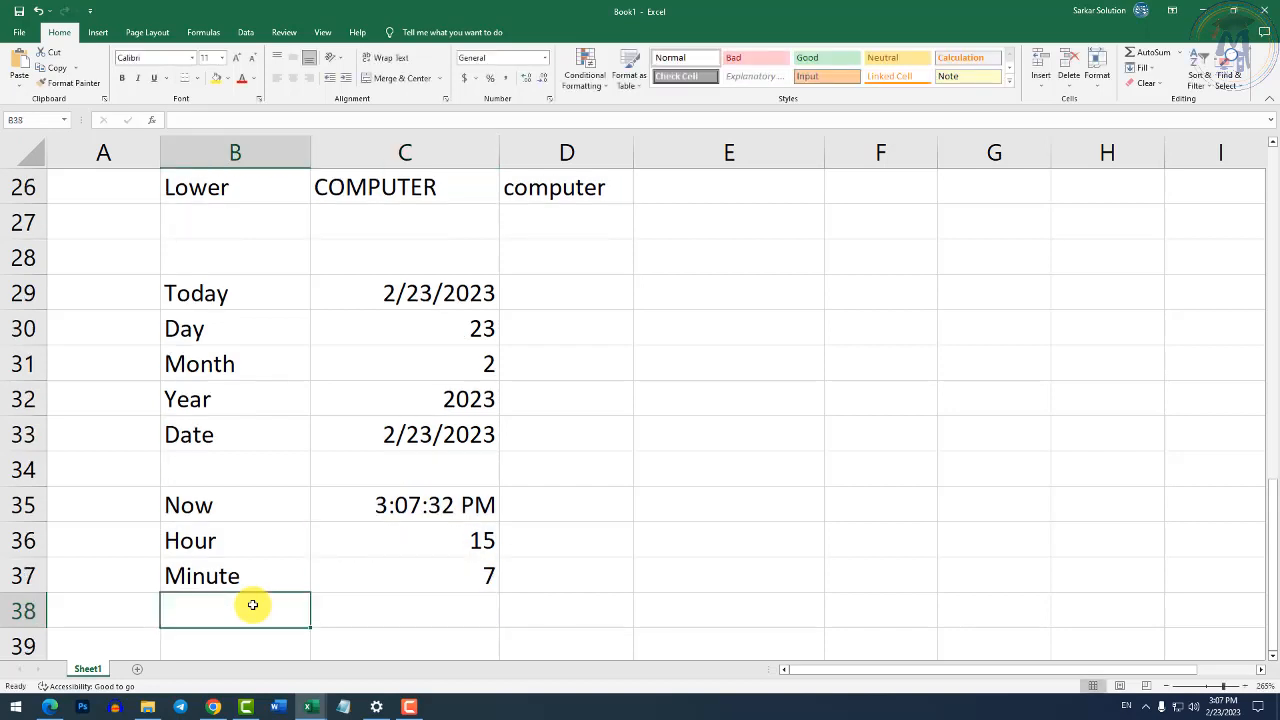
text(Second)
key(Tab)
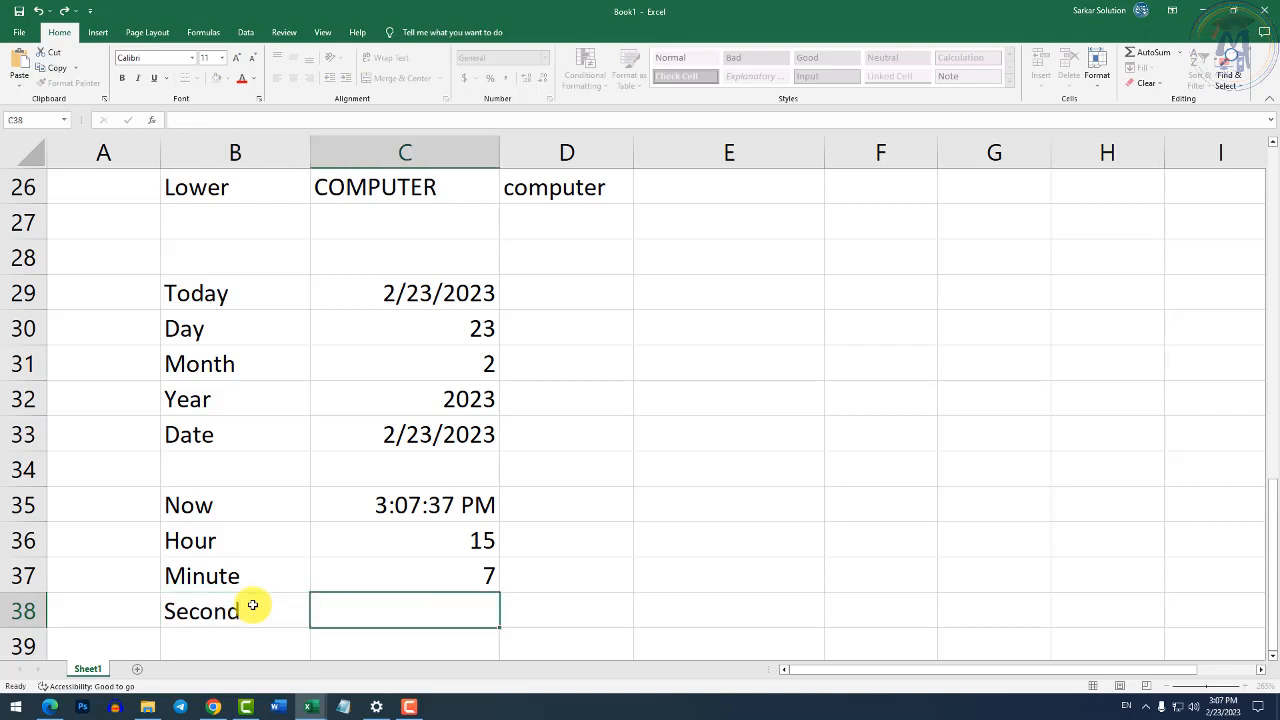
text(=second()
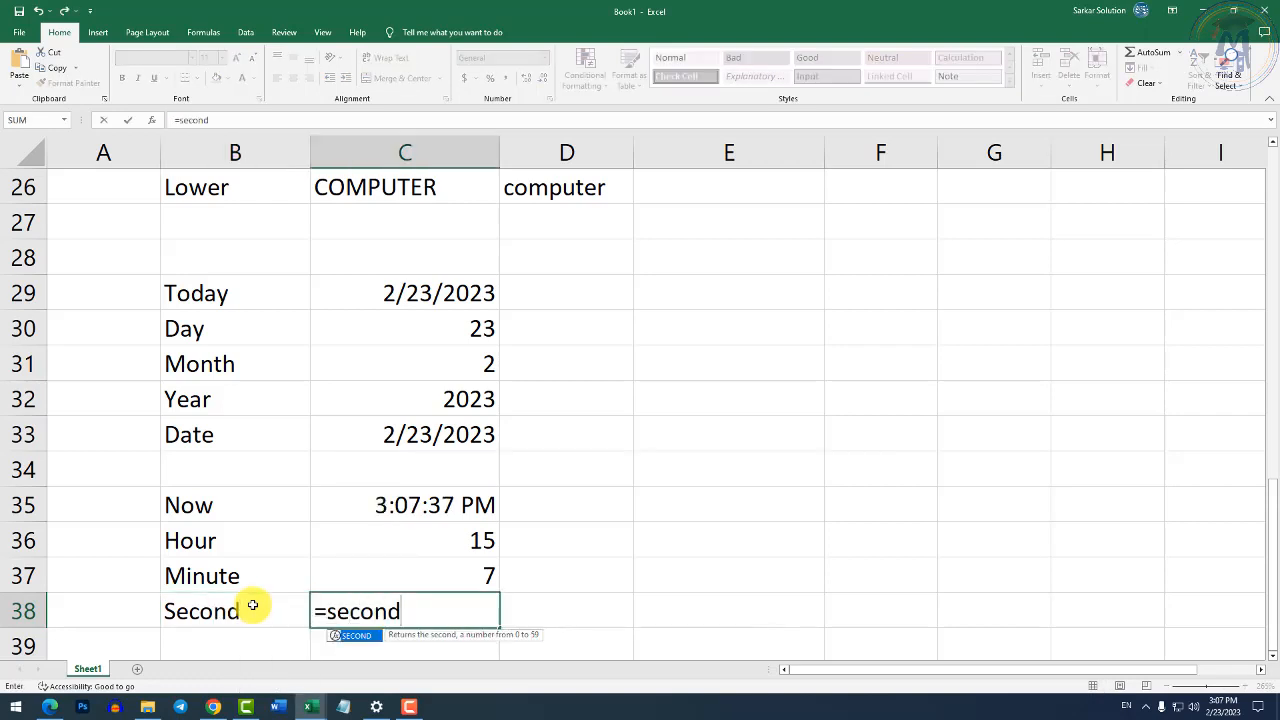
key(Up)
key(Up)
key(Up)
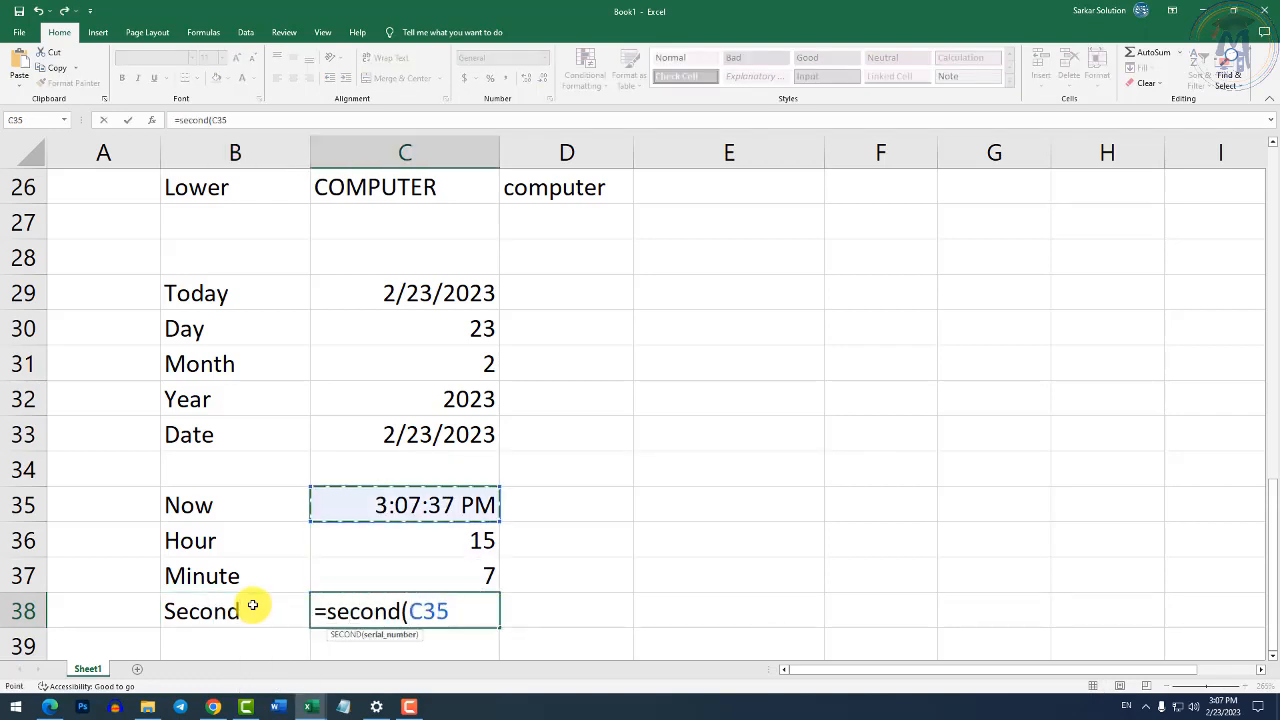
key(Return)
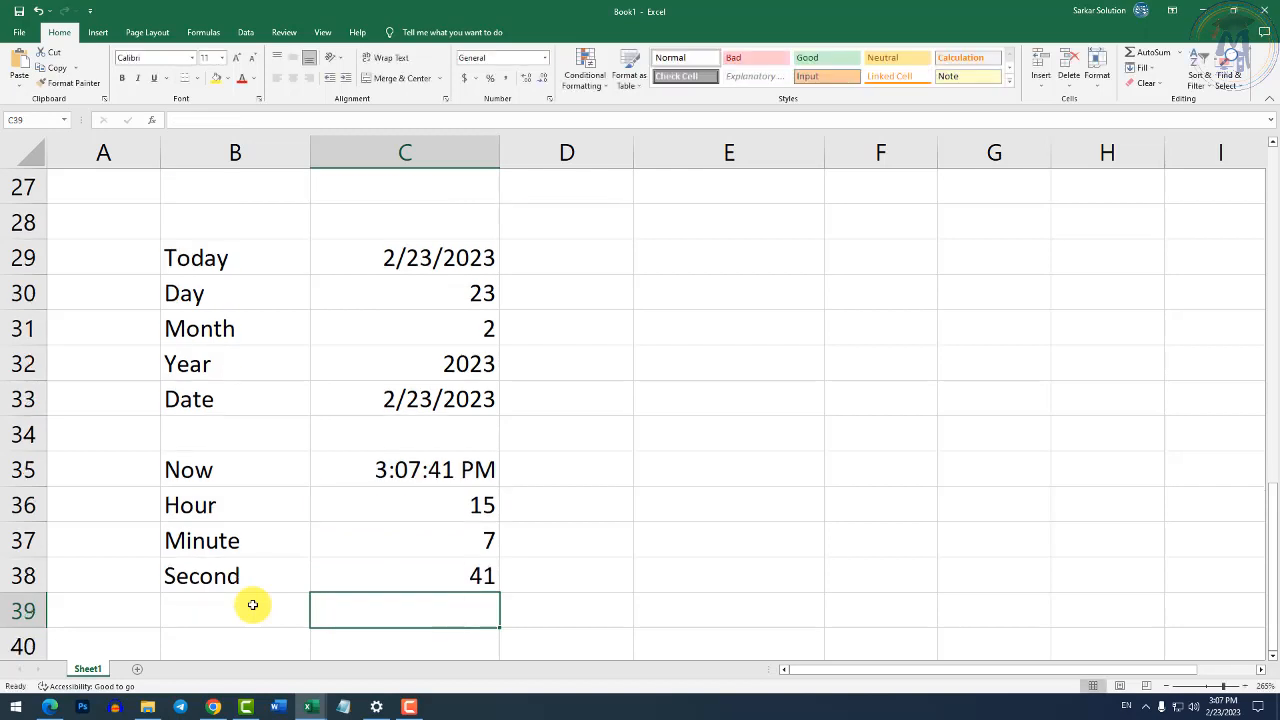
Label cell B39 Time and enter =time(c36,c37,c38) in C39 to combine the hour, minute and second cells.
click(253, 605)
text(time)
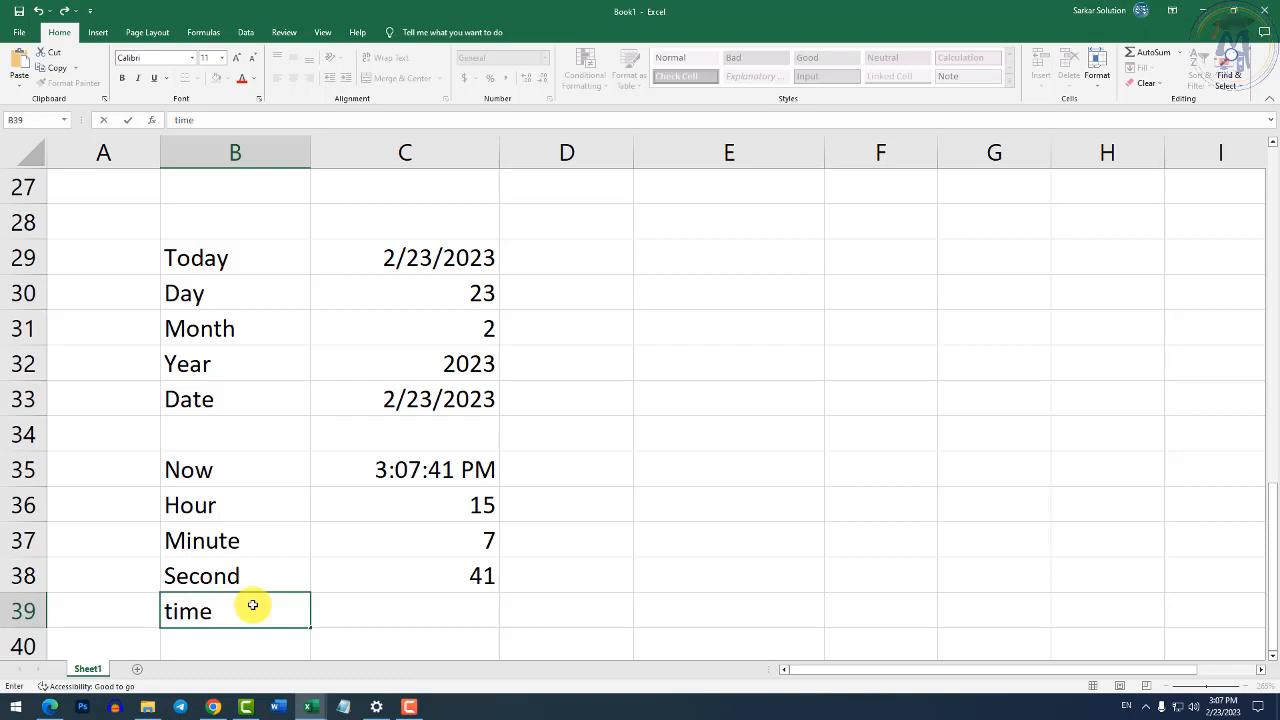
key(BackSpace)
key(BackSpace)
key(BackSpace)
key(BackSpace)
text(Time)
key(Tab)
text(=time()
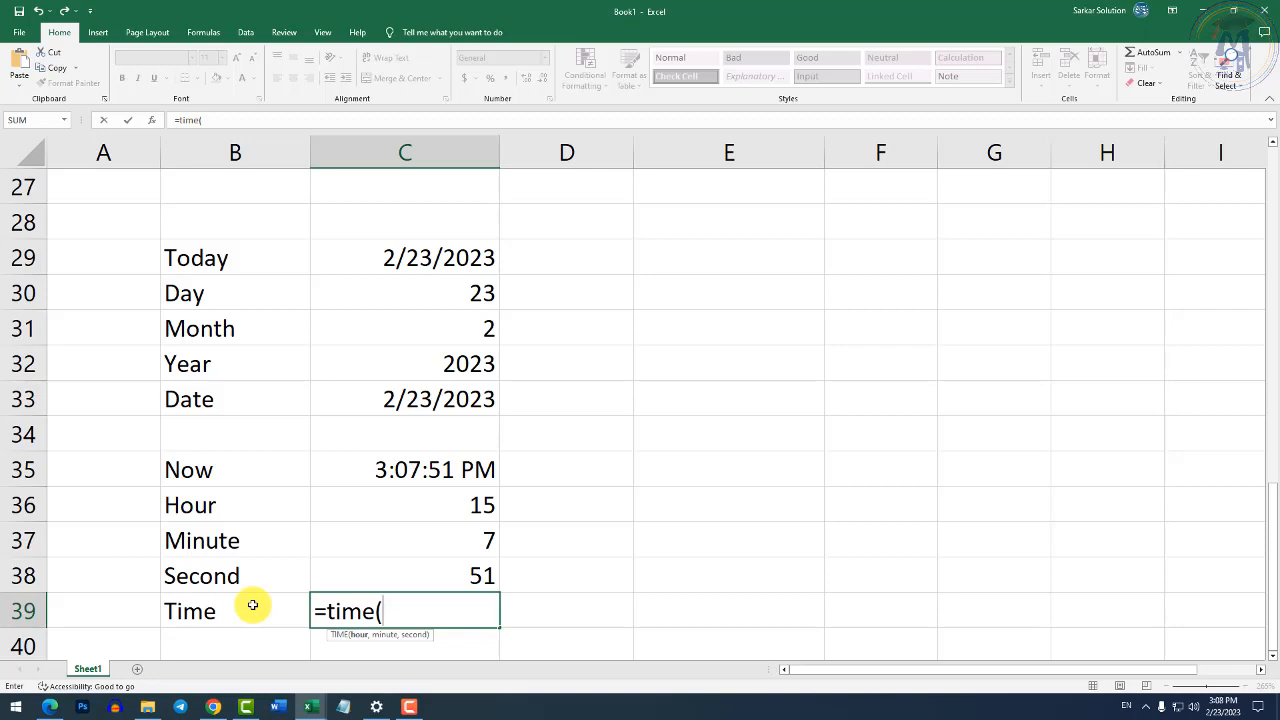
text(c36)
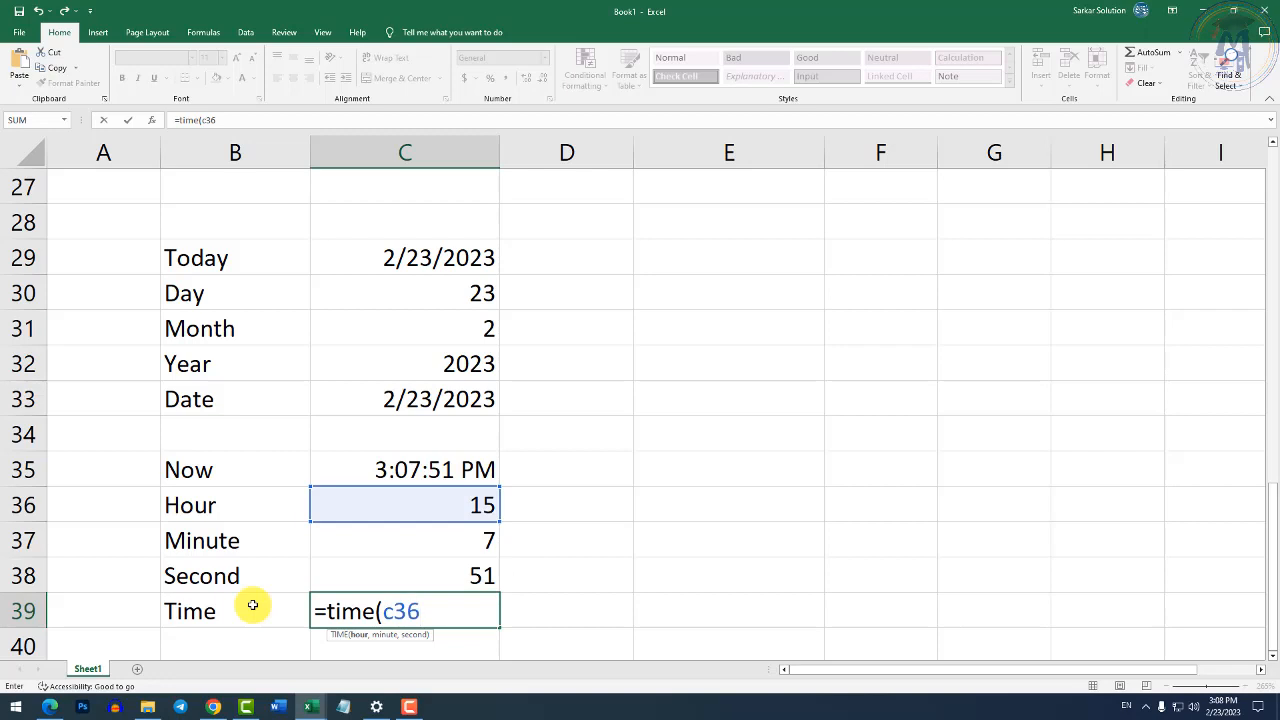
text(,c37)
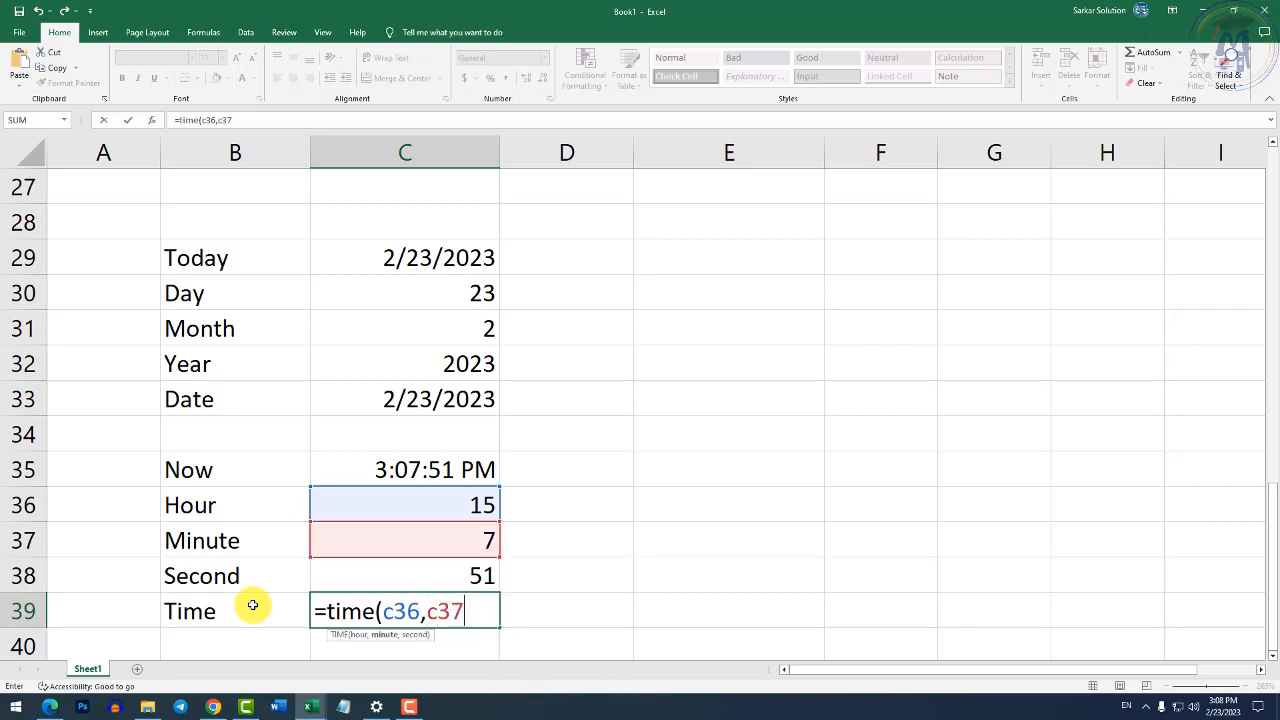
text(,c38))
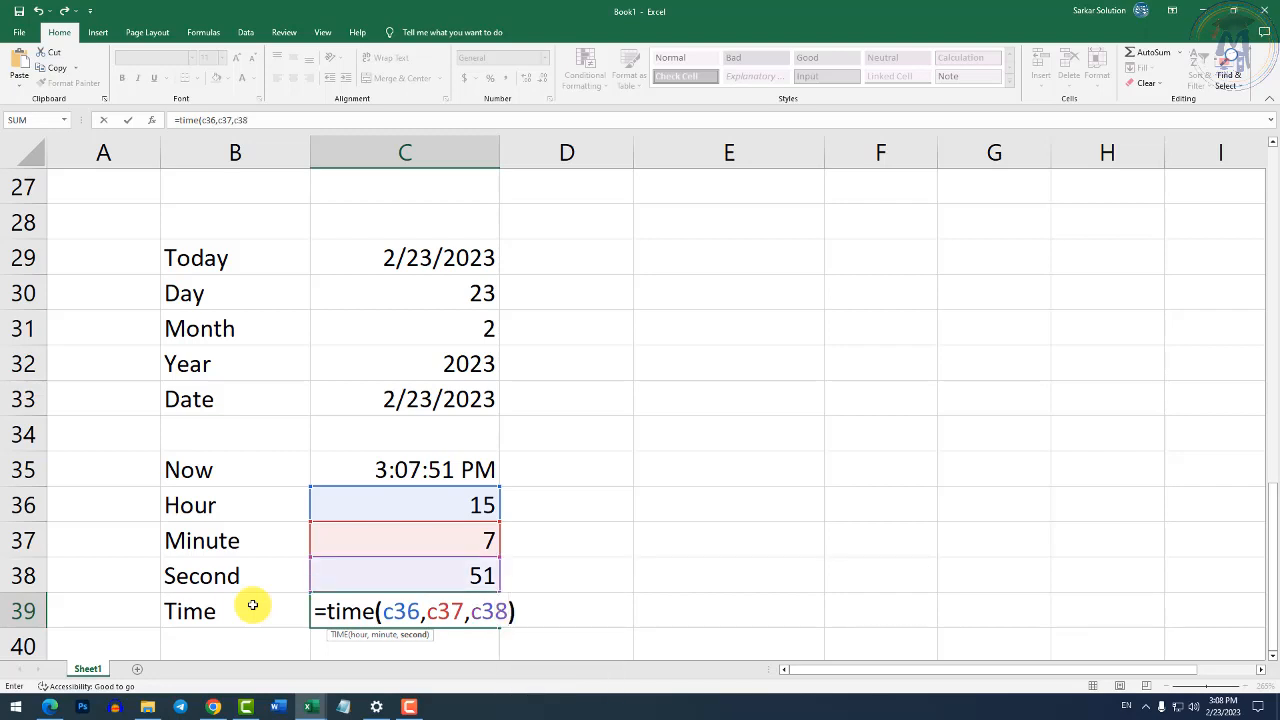
key(Return)
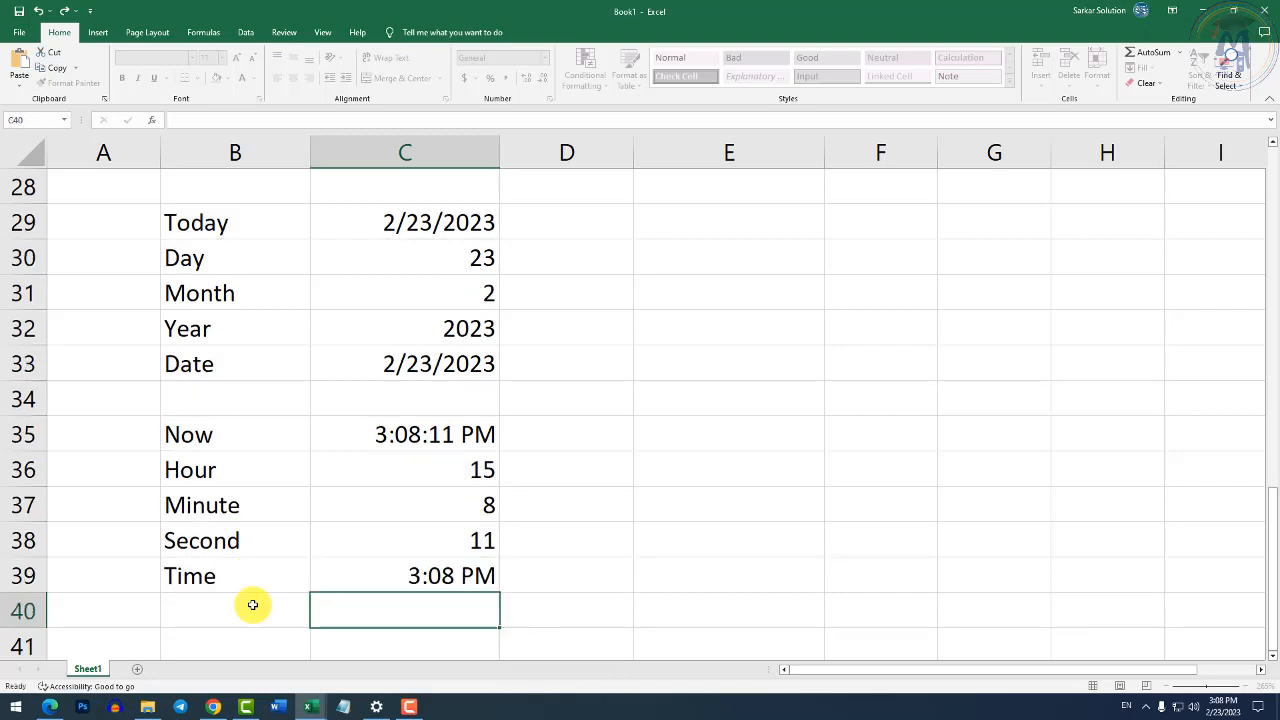
Apply the Time number format to the TIME result in cell C39.
key(Up)
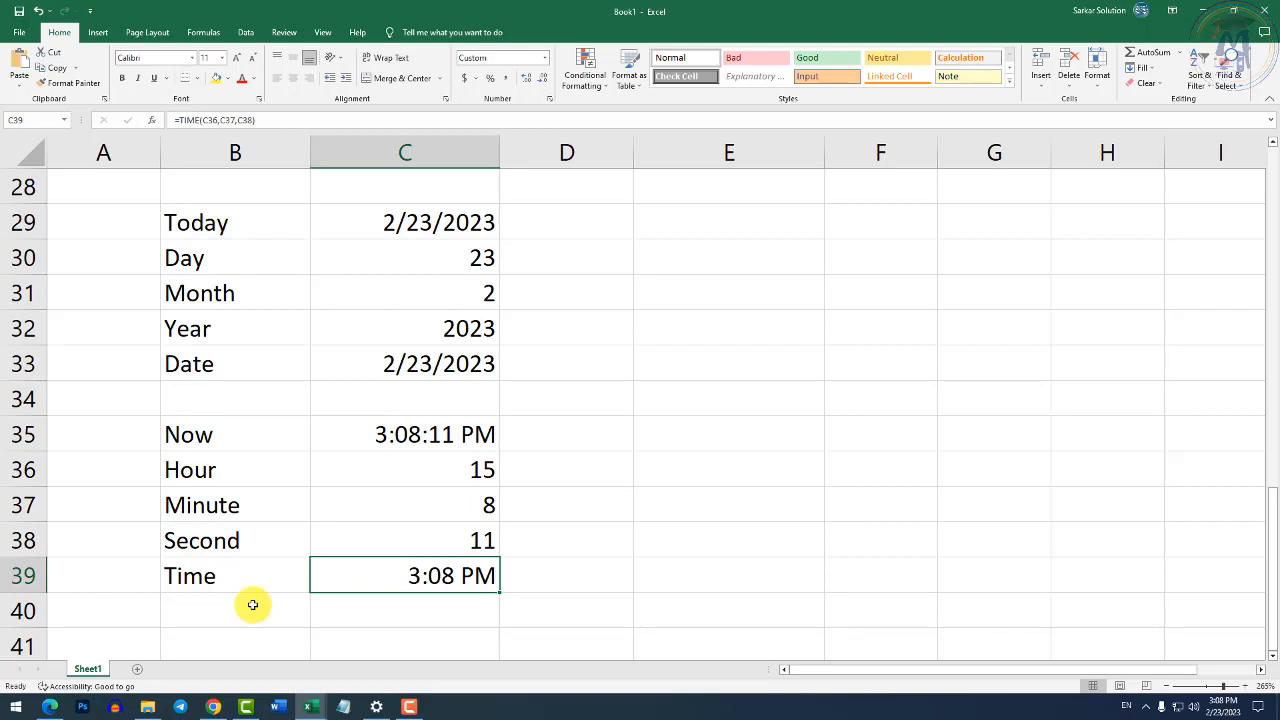
click(546, 62)
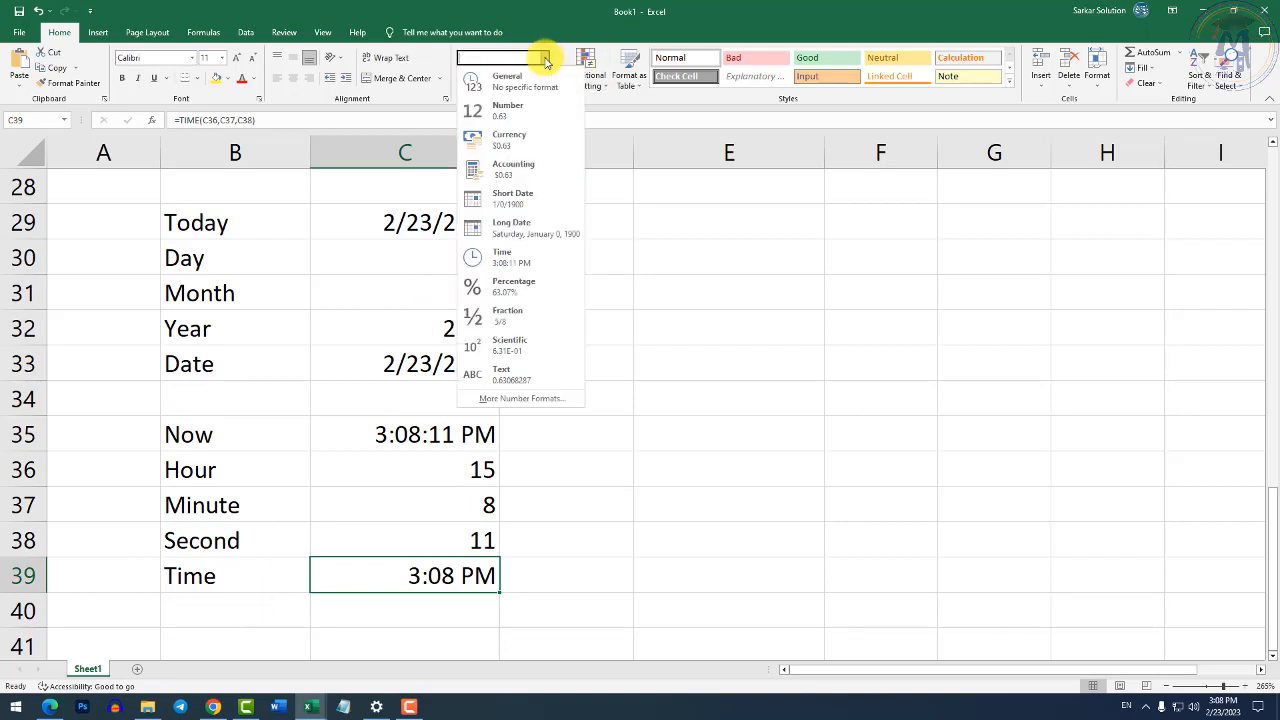
click(523, 262)
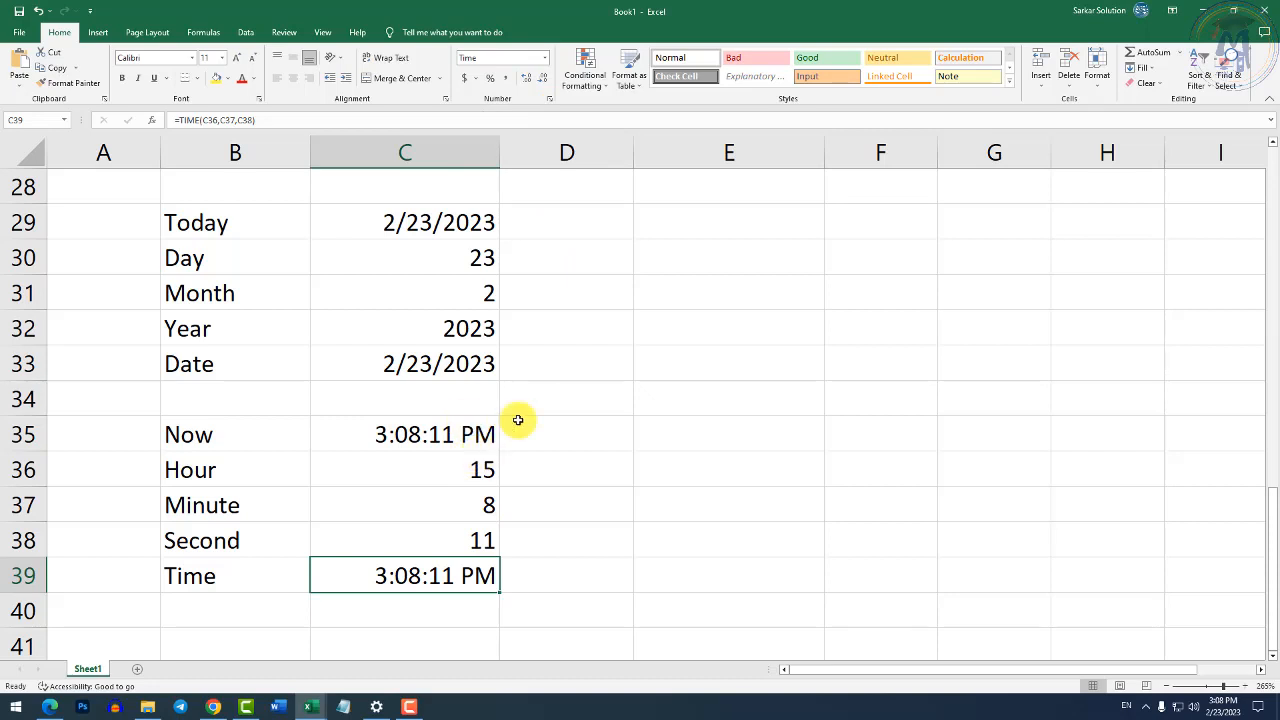
Switch to the Recording Shee workbook and review the date, time and maths function lists on the Overall Function sheet.
click(254, 609)
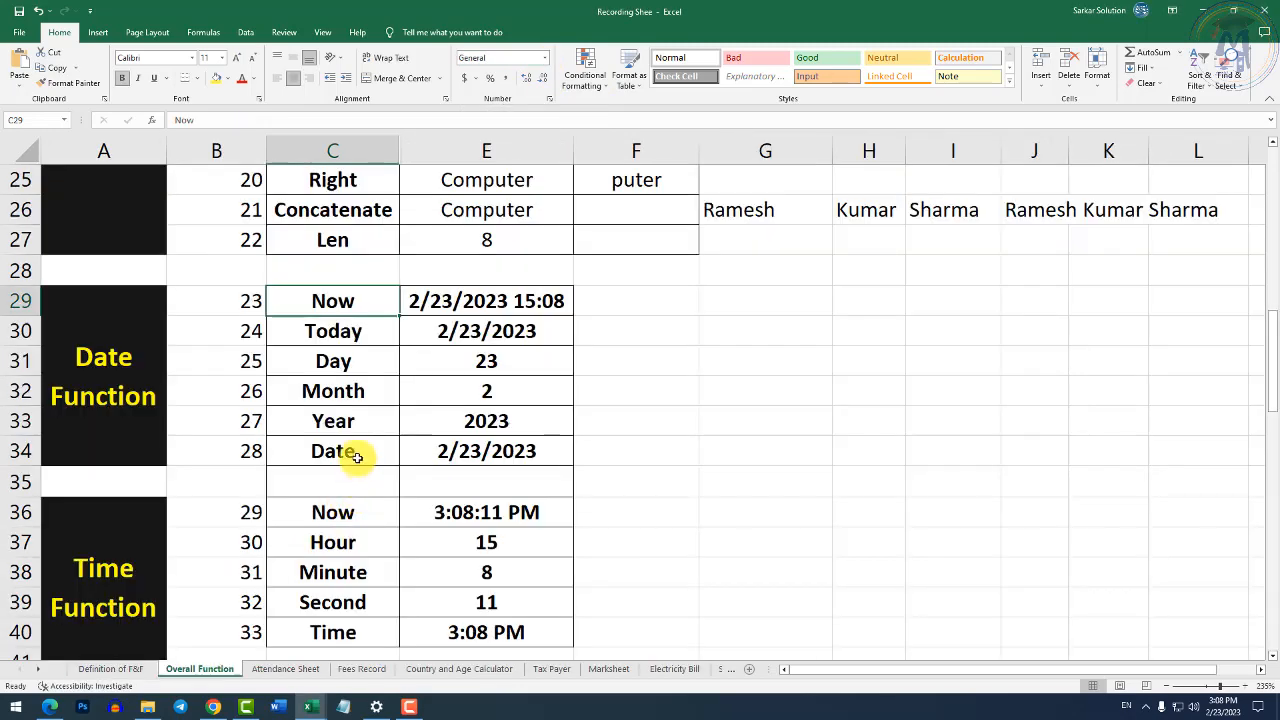
click(357, 455)
click(357, 421)
click(357, 392)
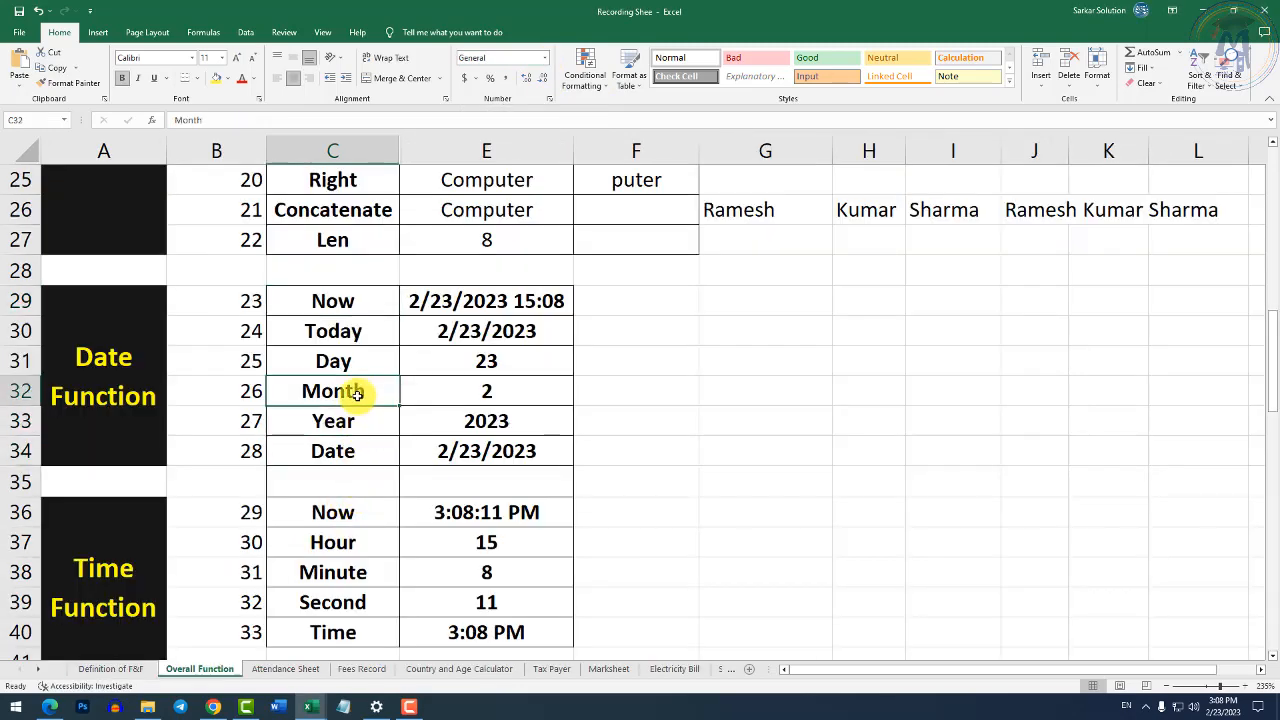
click(354, 364)
click(352, 332)
click(347, 301)
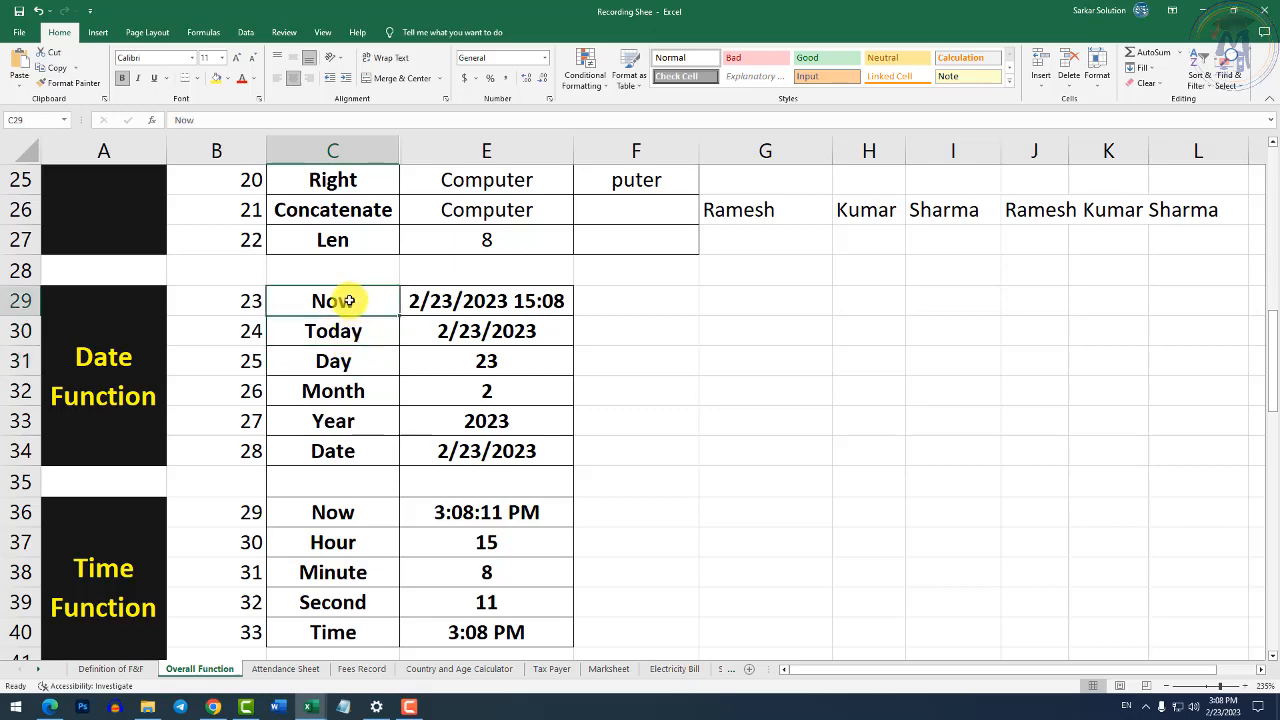
scroll(335, 505, down, 1)
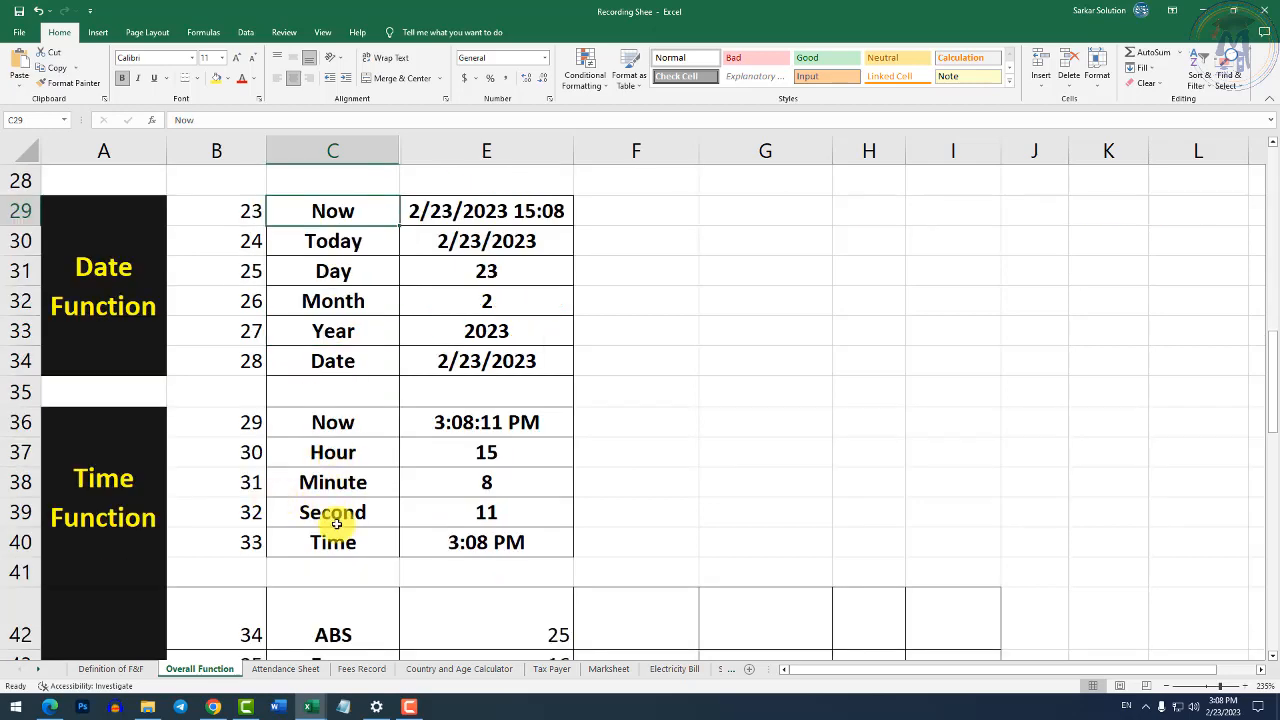
scroll(340, 491, down, 4)
scroll(343, 494, down, 1)
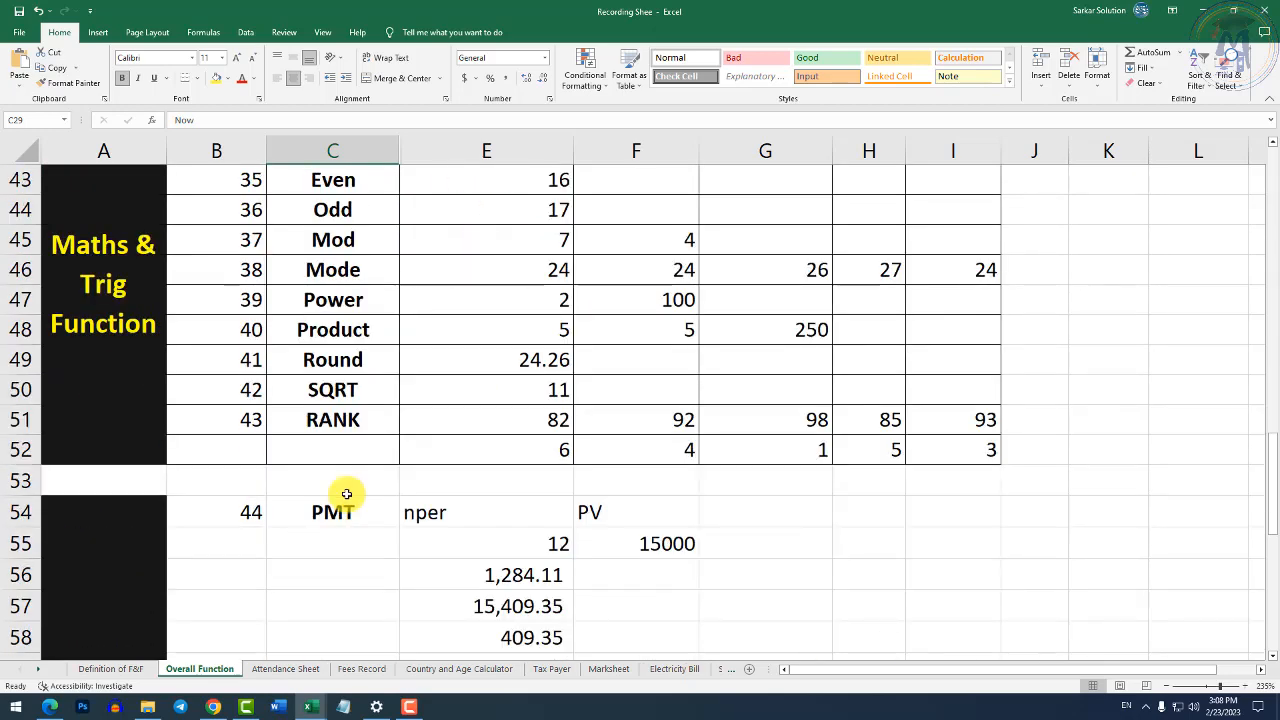
scroll(345, 490, up, 2)
scroll(349, 320, down, 1)
click(352, 271)
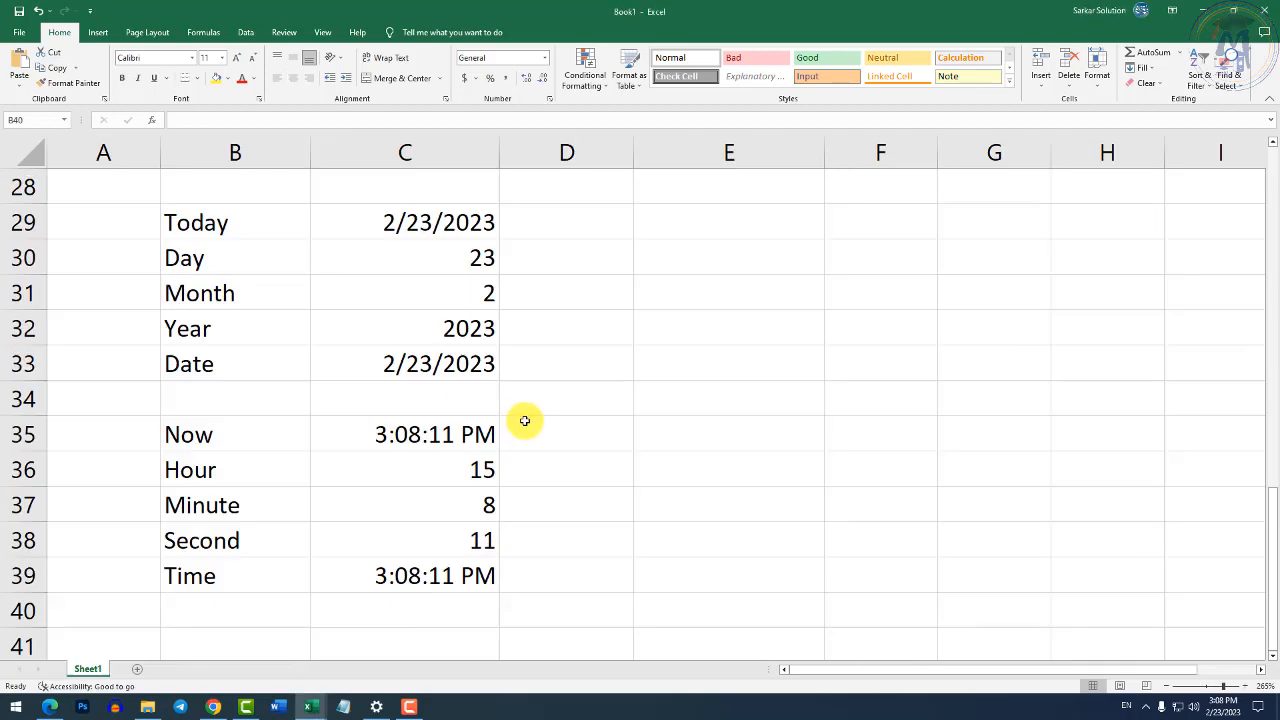
Label cell B41 ABS and enter -15 beside it in C41.
key(Return)
scroll(234, 523, down, 1)
click(245, 537)
text(ABS)
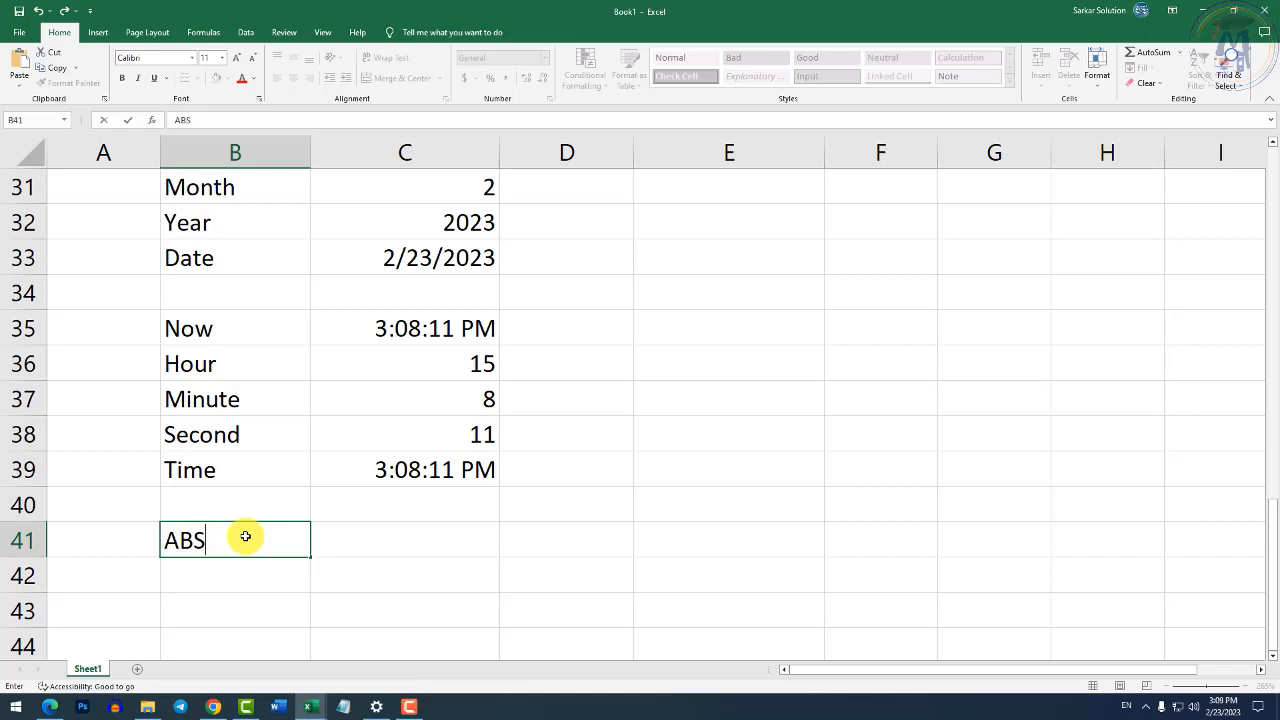
key(Tab)
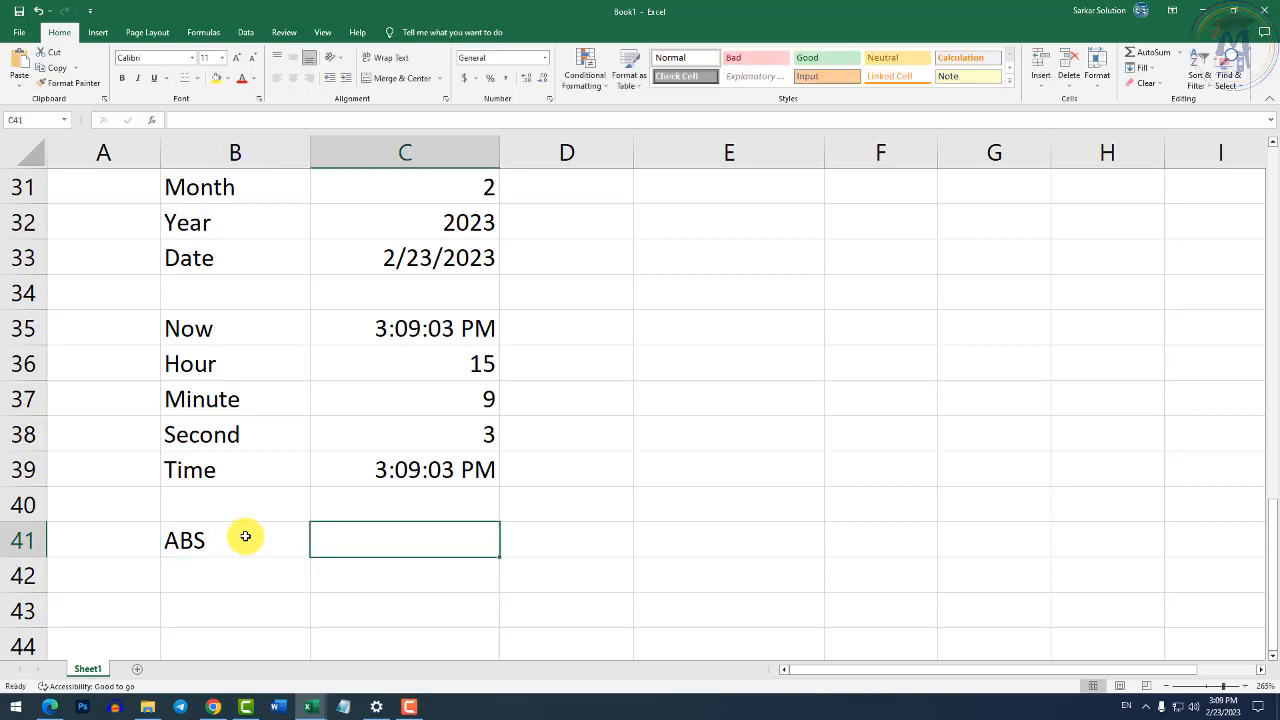
text(-15)
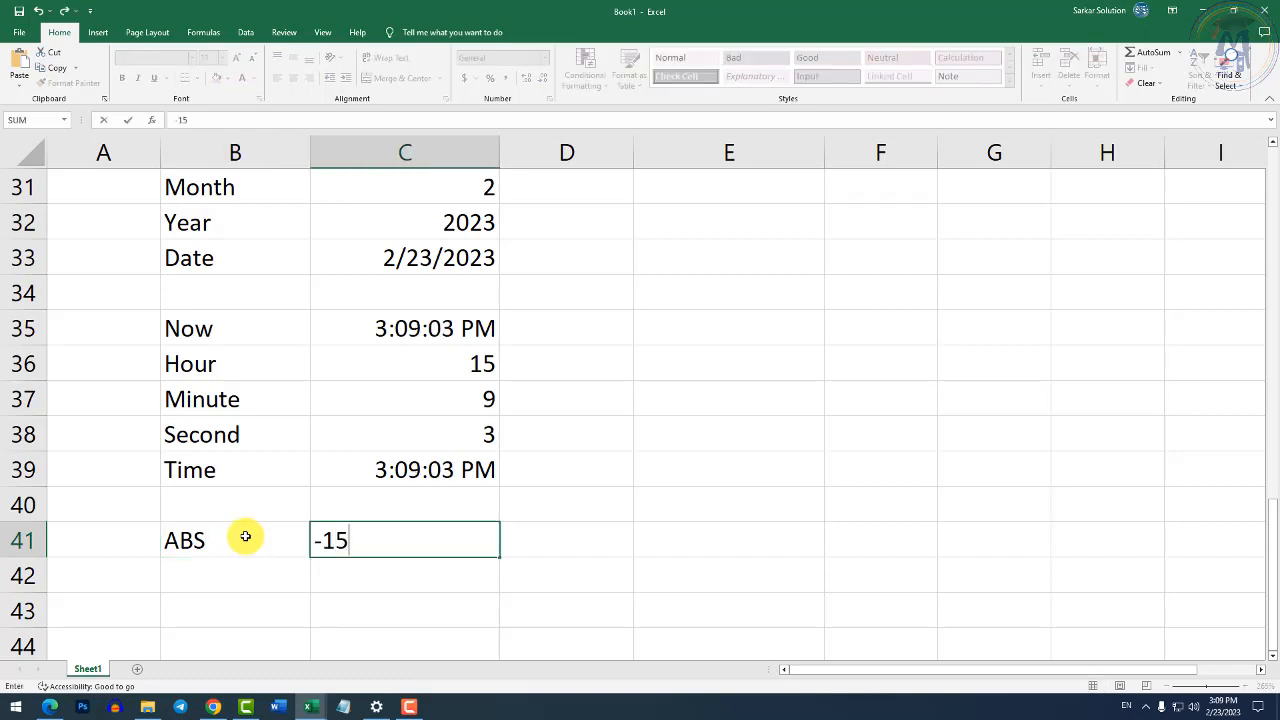
key(Tab)
Enter =abs(C41) in D41 to return the absolute value of the number in C41.
text(=)
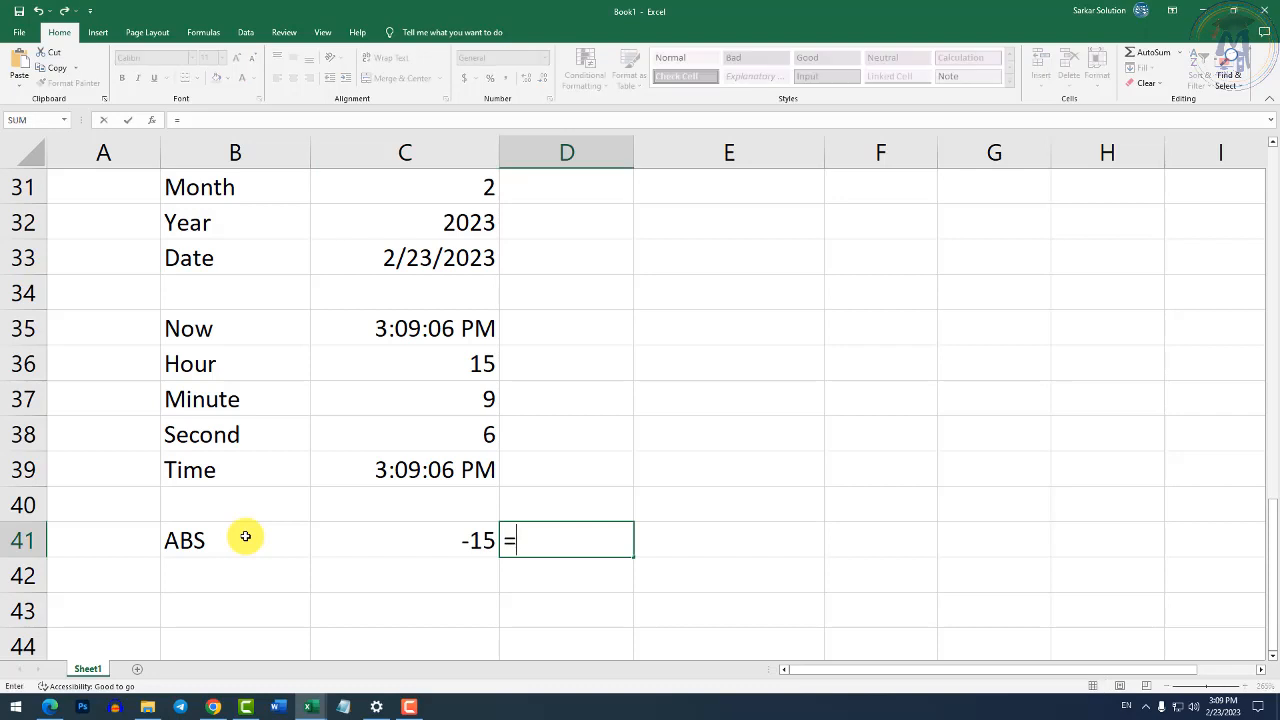
text(abs()
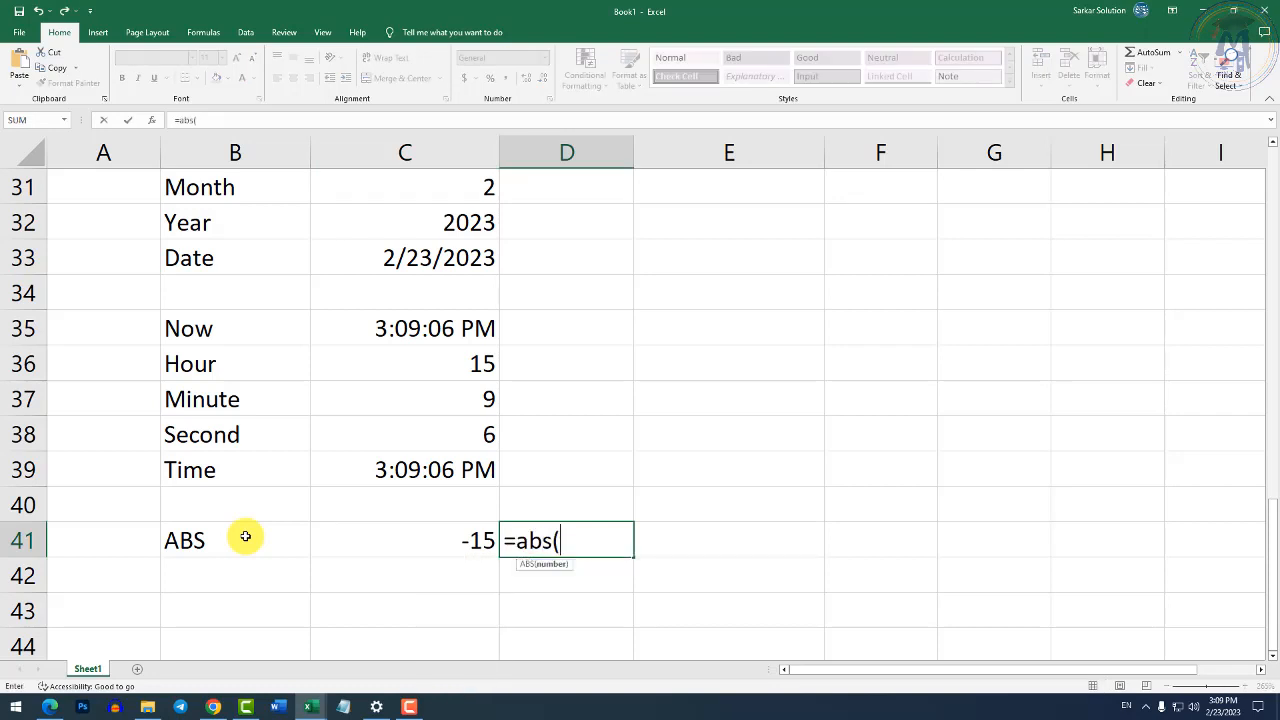
key(Left)
text())
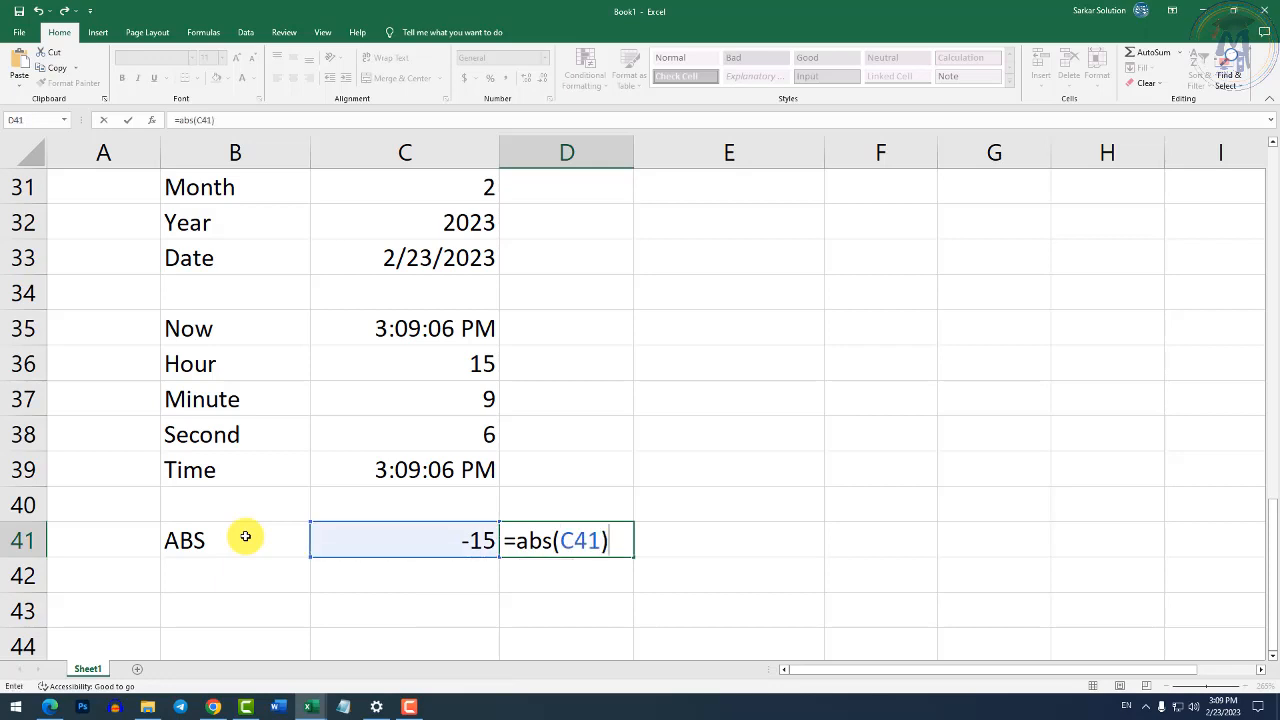
key(Return)
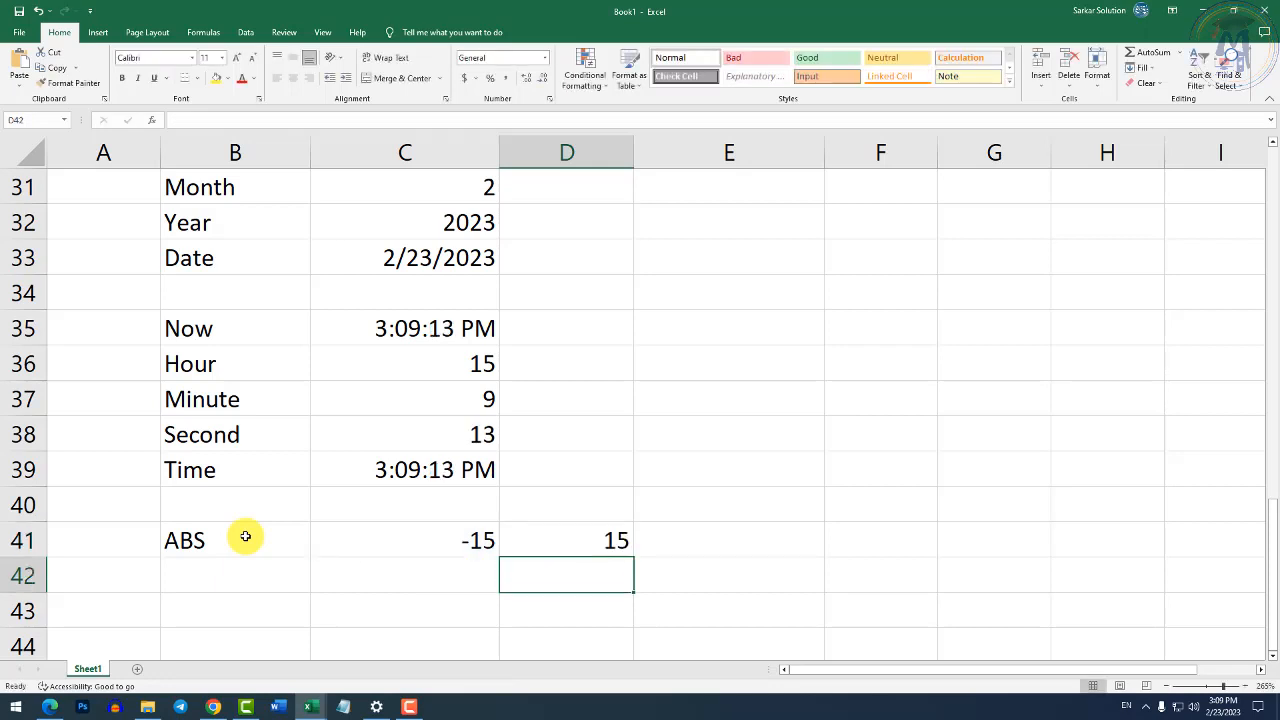
Try ABS on a positive number by entering 15 in C42 and =abs(C42) in D42.
key(Left)
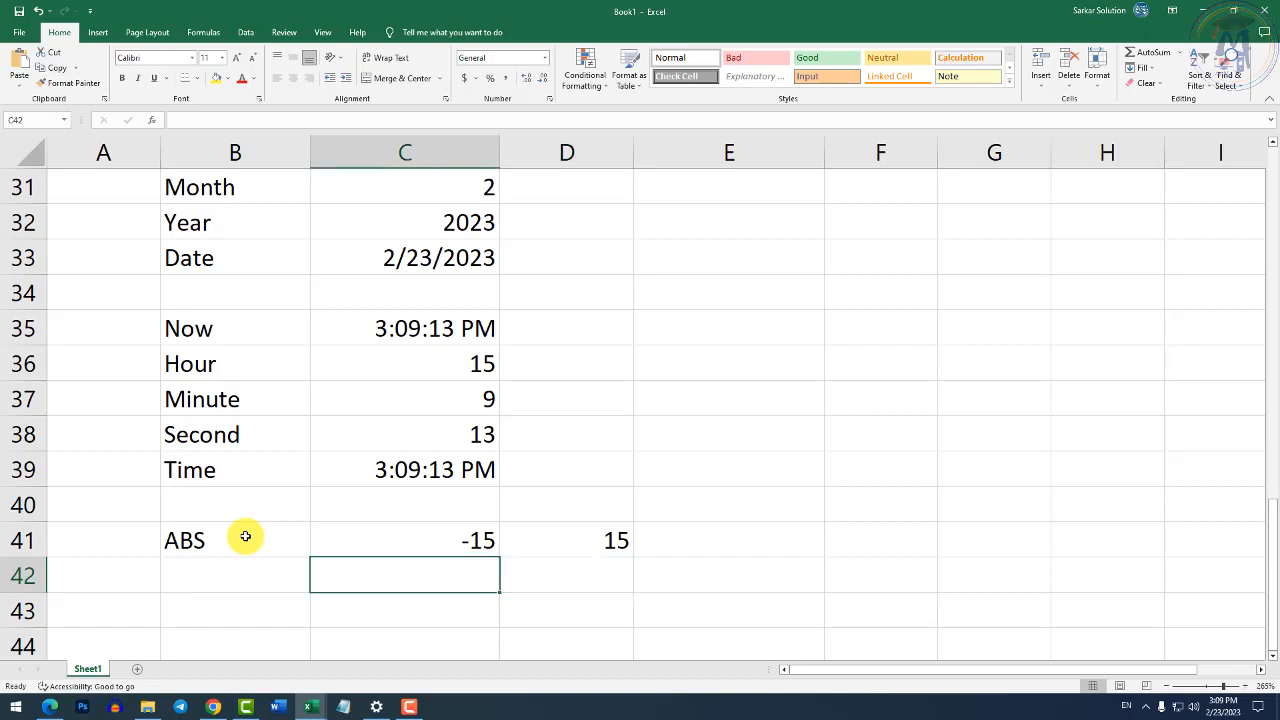
text(15)
key(Right)
text(=)
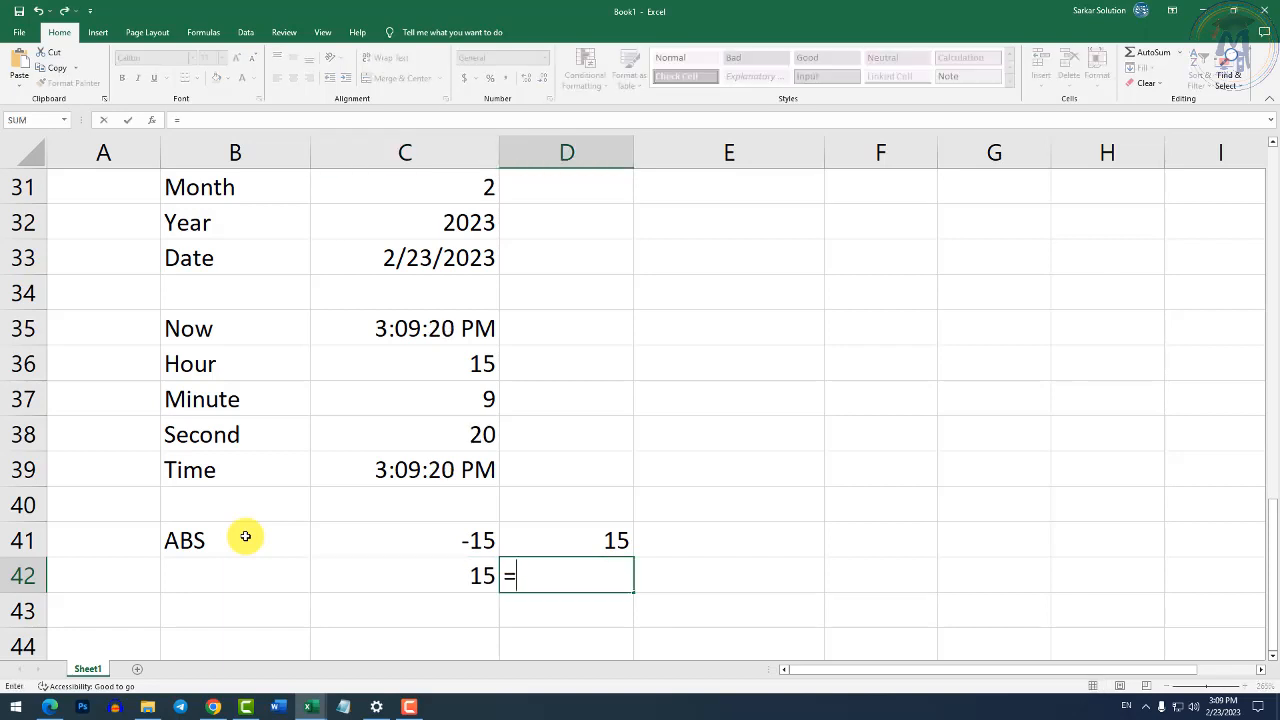
text(abs()
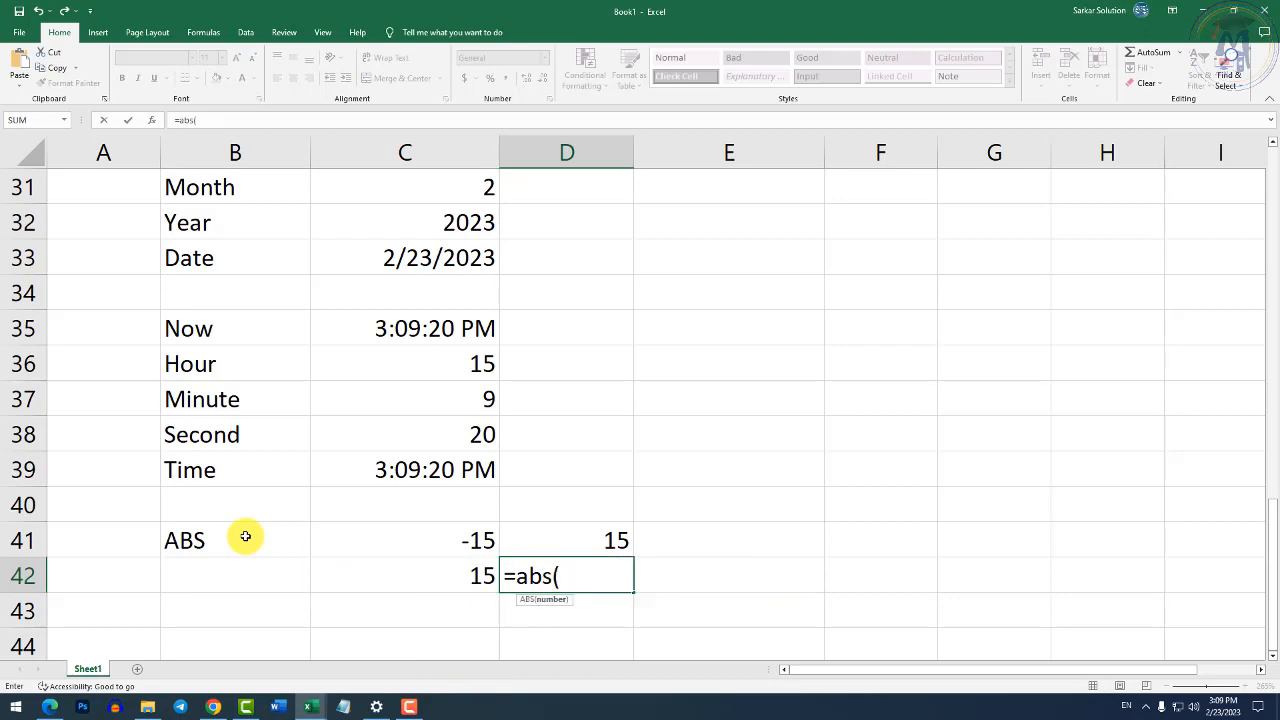
key(Left)
text())
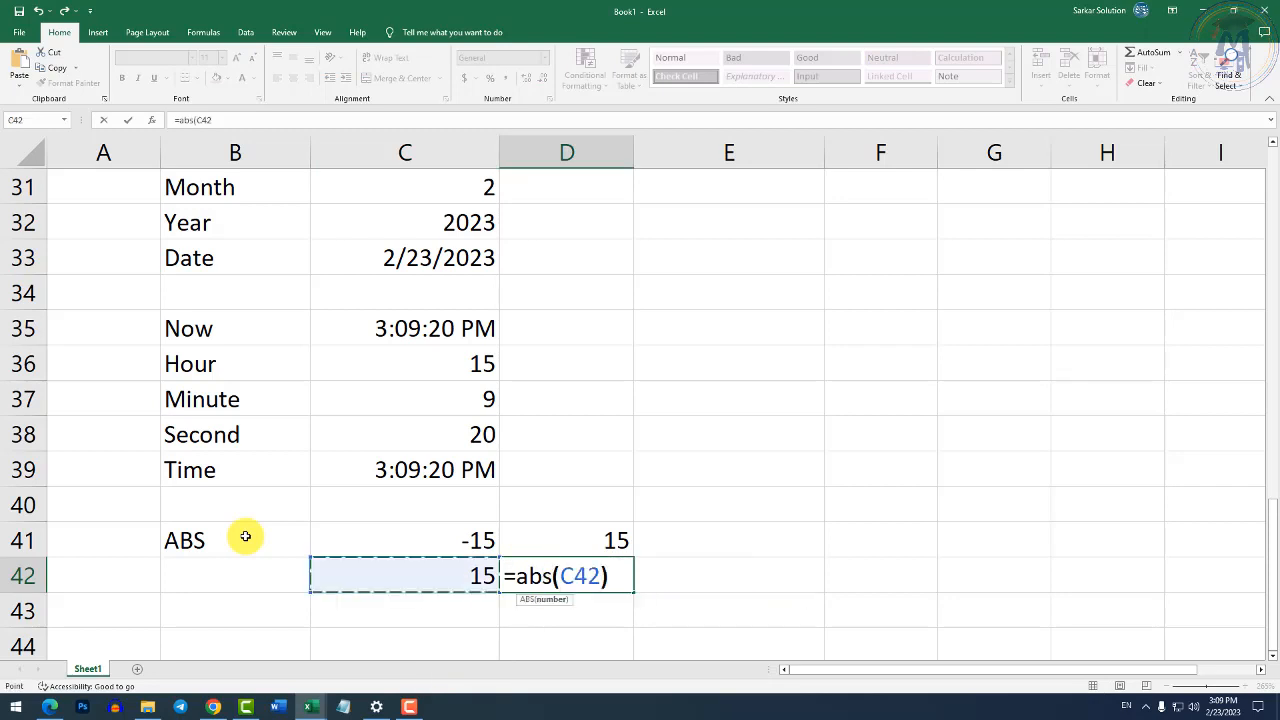
key(Return)
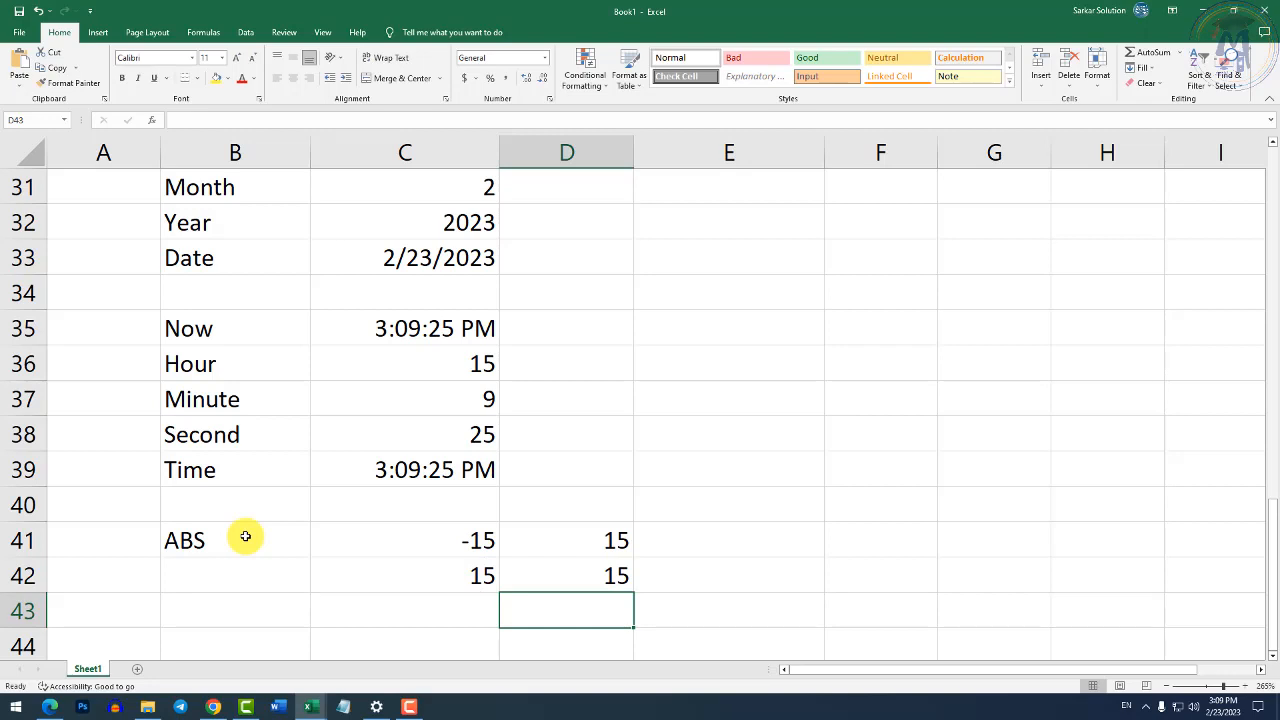
Clear the positive-number ABS example from cells C42:D42.
key(Up)
key(Left)
key(shift+Right)
key(shift+Right)
key(shift+Left)
key(Delete)
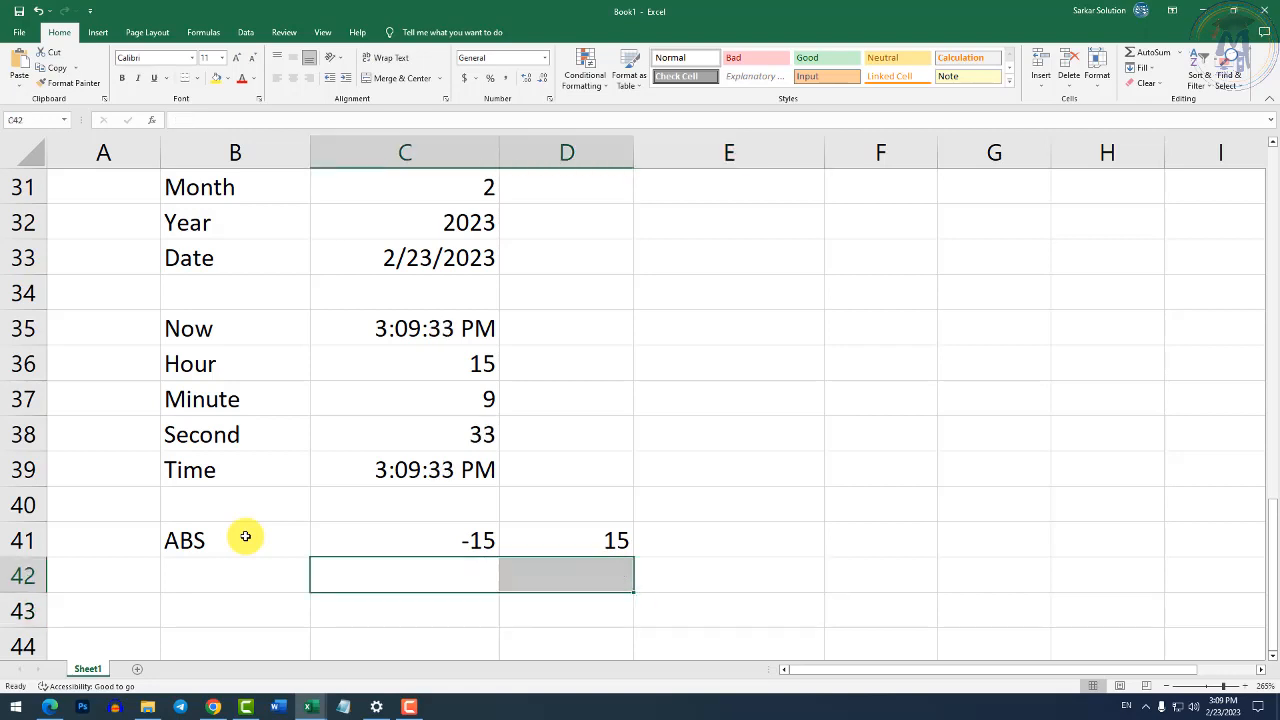
Check Even and Odd in the Recording Shee workbook's maths function list, and label Book1 cells B42 EVEN and B43 ODD.
key(shift+Left)
key(Left)
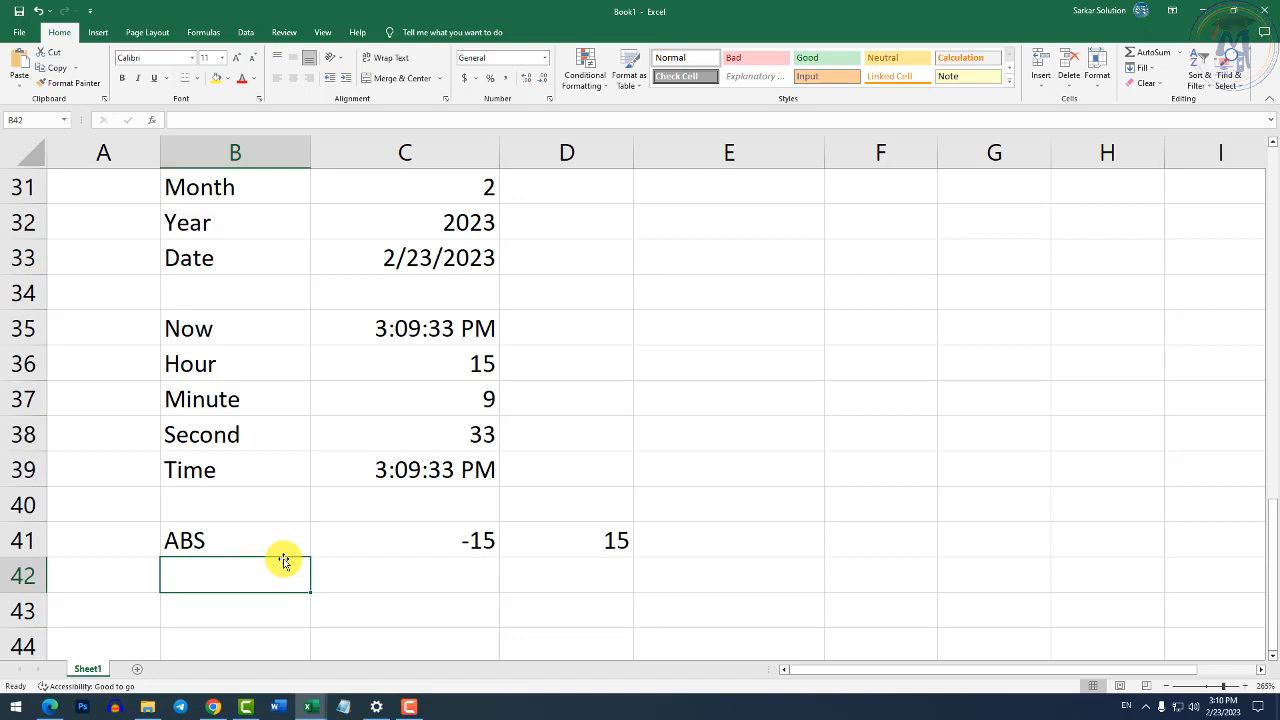
key(ctrl+Tab)
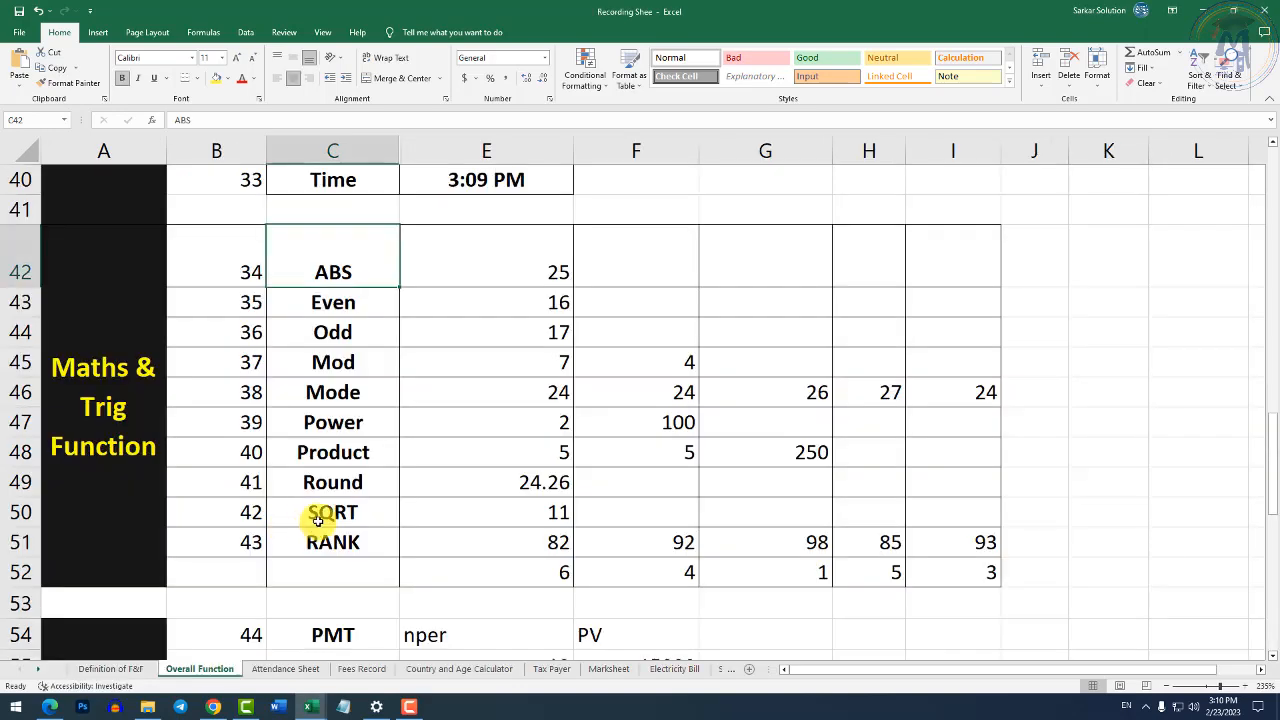
click(350, 308)
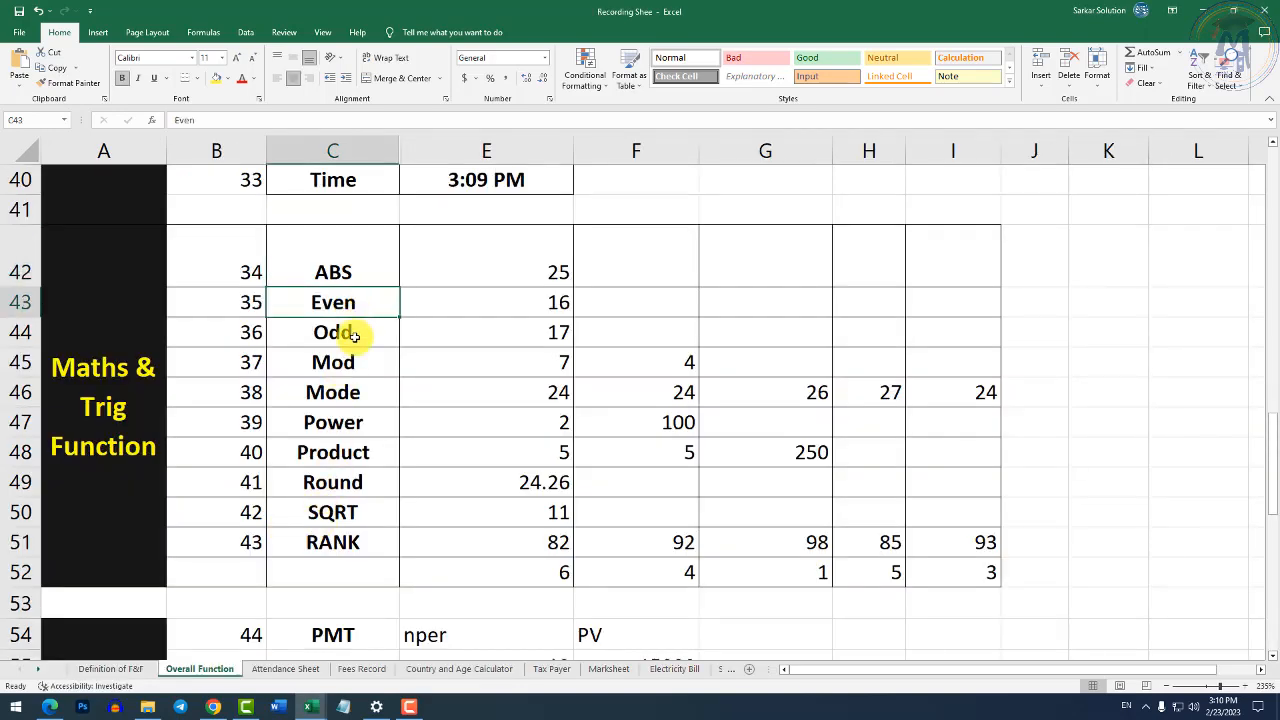
click(354, 336)
click(349, 308)
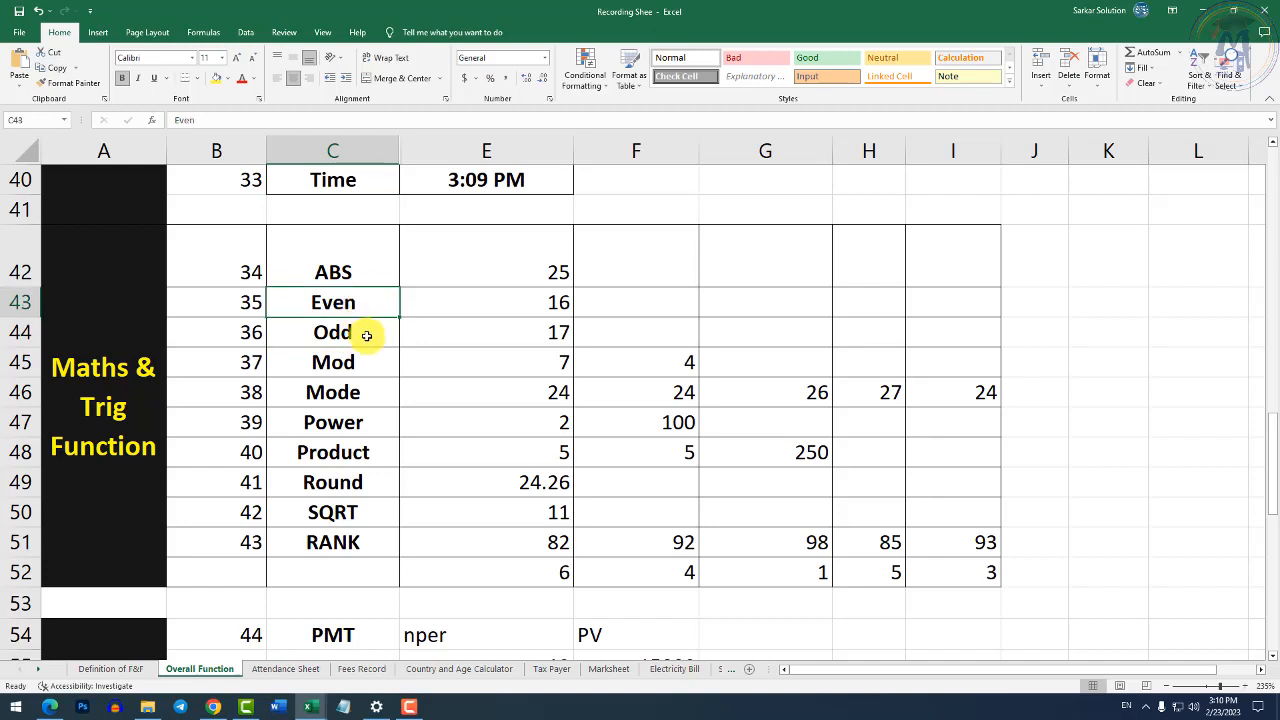
click(366, 334)
click(368, 314)
key(ctrl+Tab)
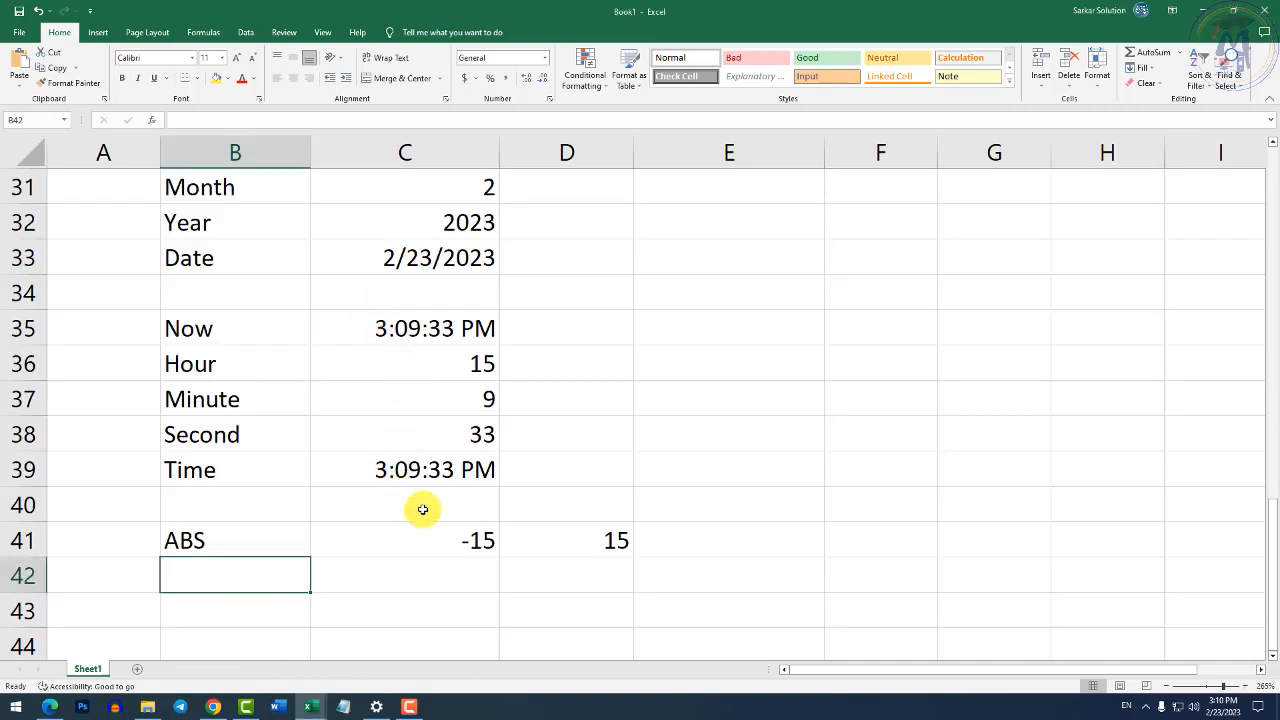
text(EVEN)
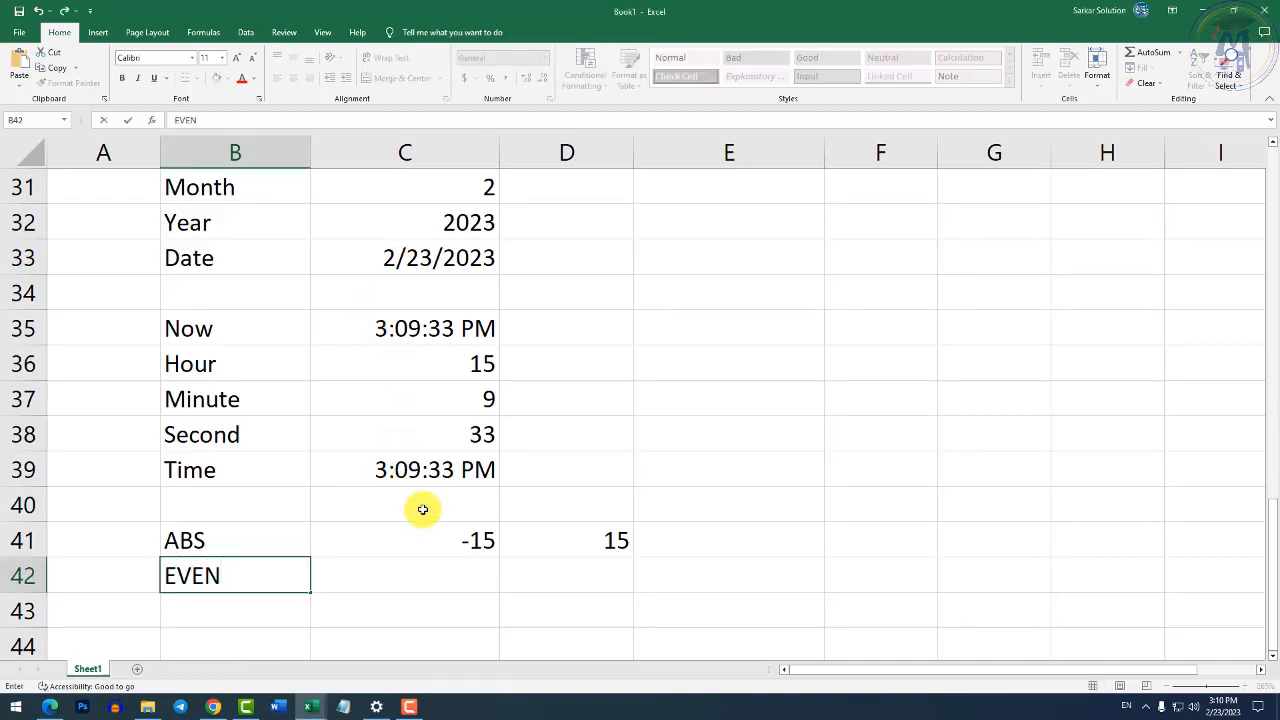
key(Return)
text(ODD)
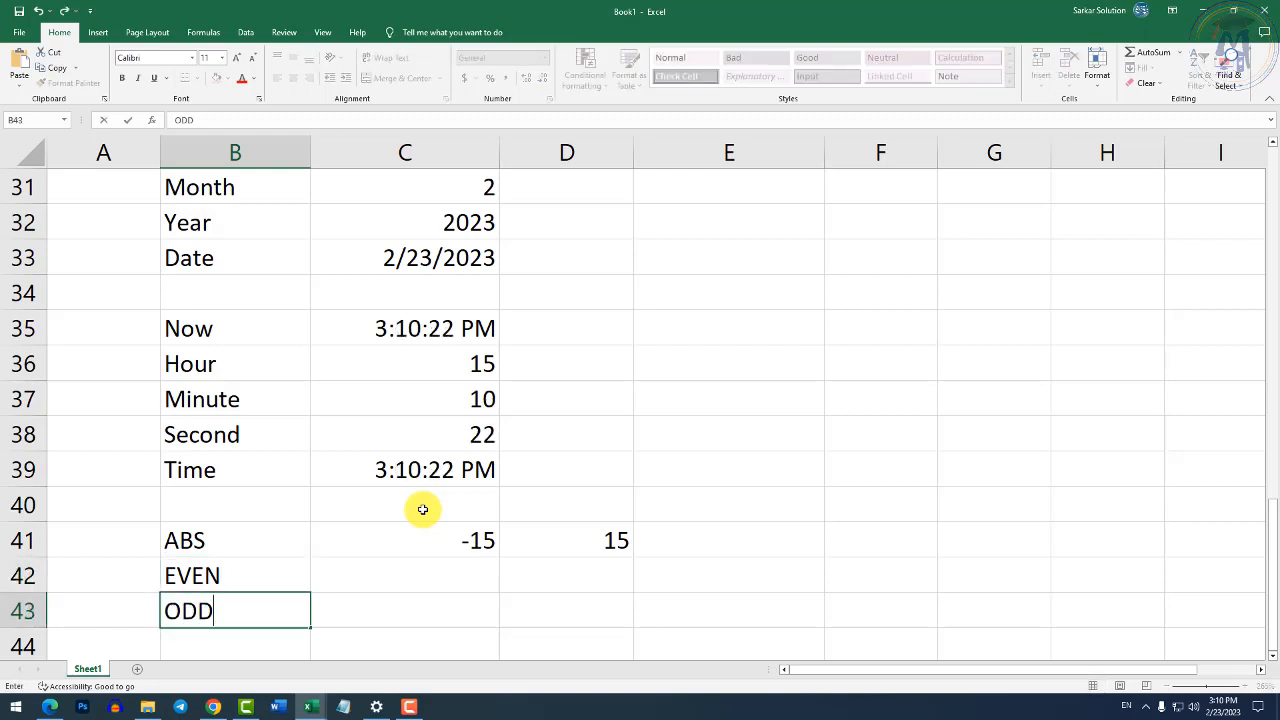
key(Up)
Enter 17 in C42 and =even(C42) in D42 for the EVEN example.
key(Right)
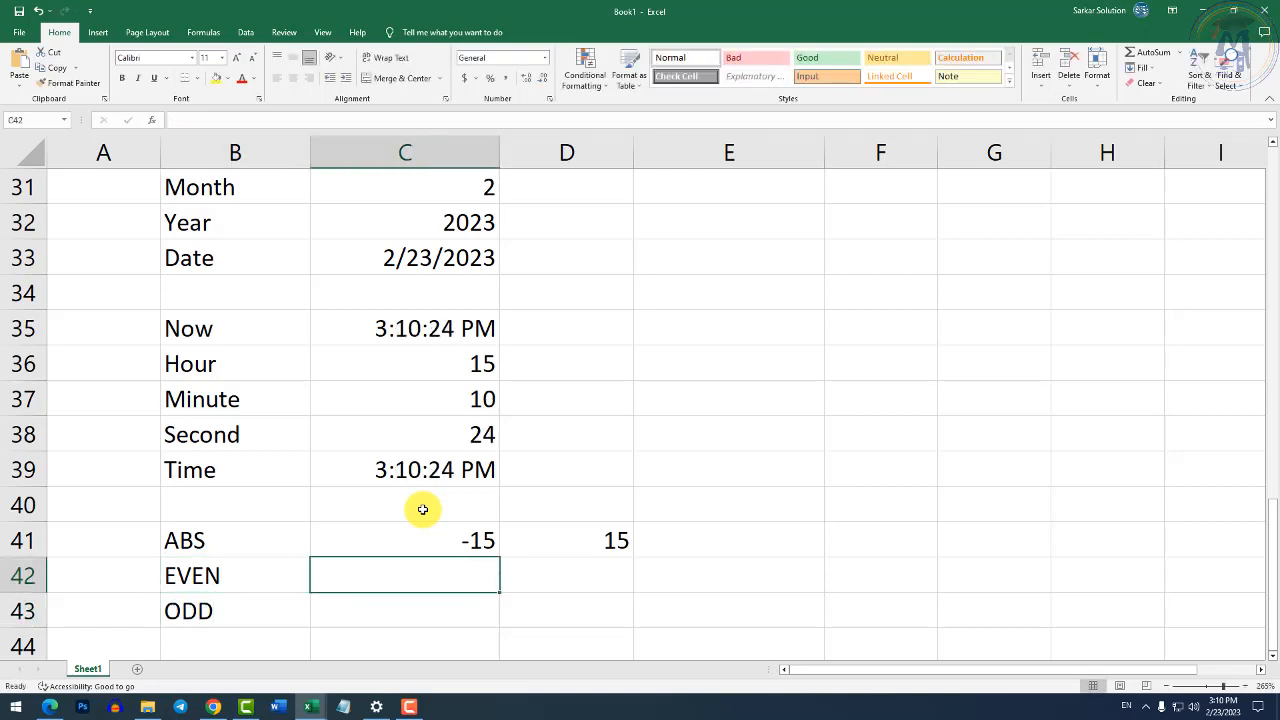
text(17)
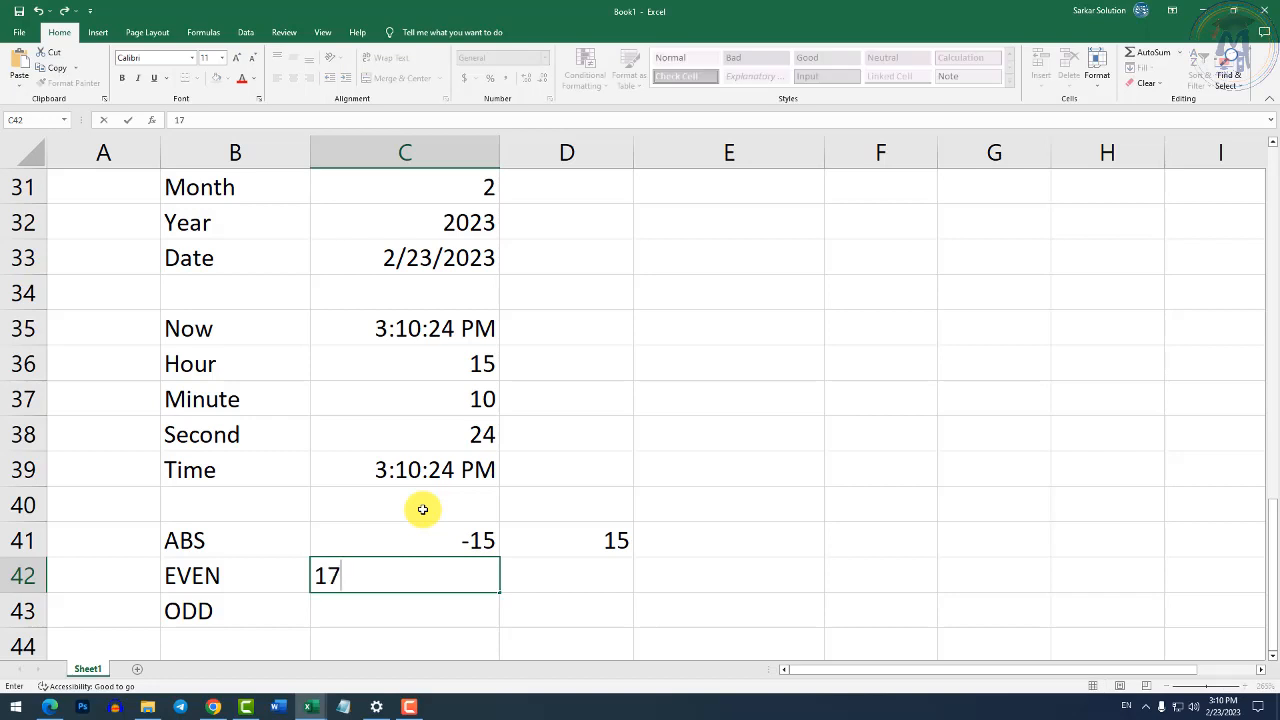
key(Tab)
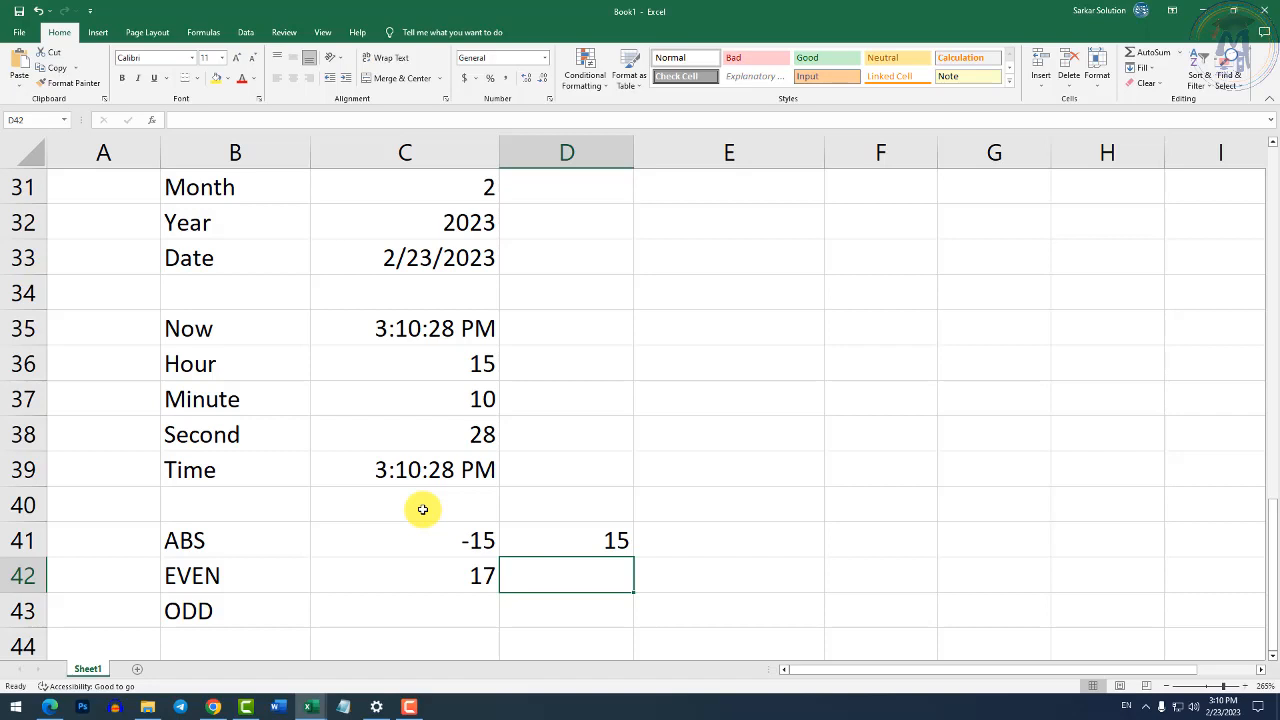
text(=ee)
key(BackSpace)
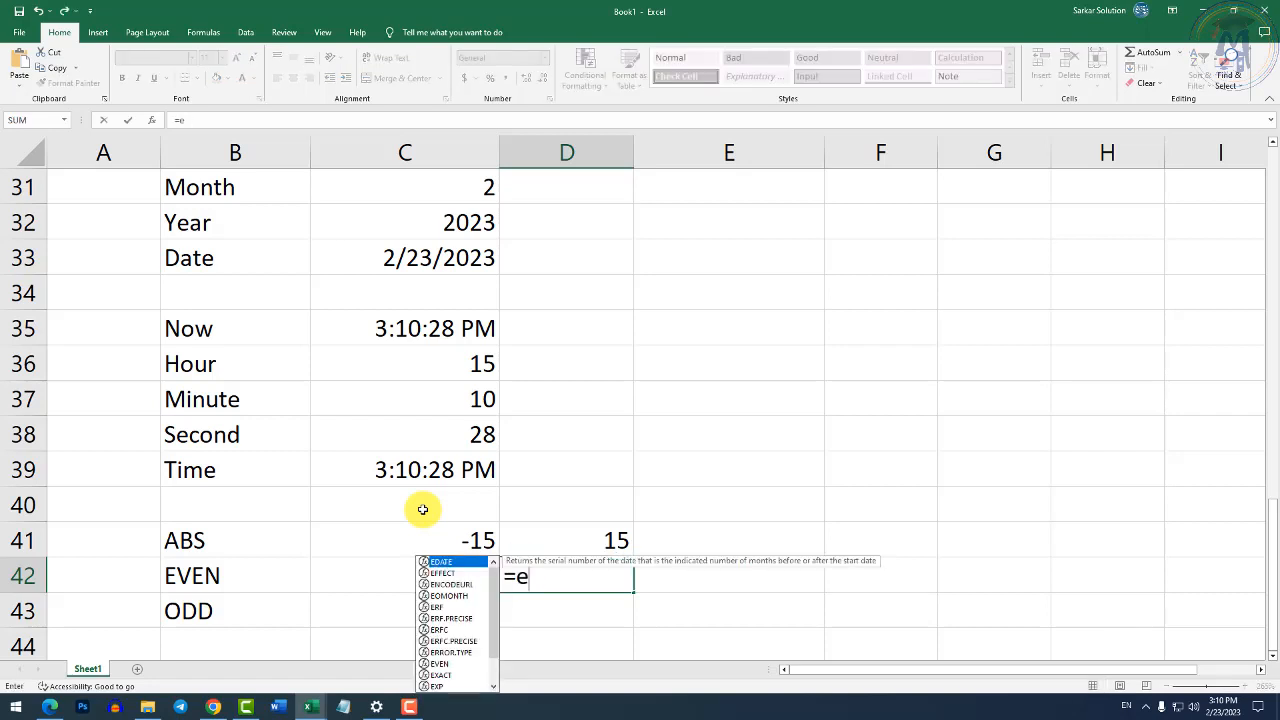
text(ven()
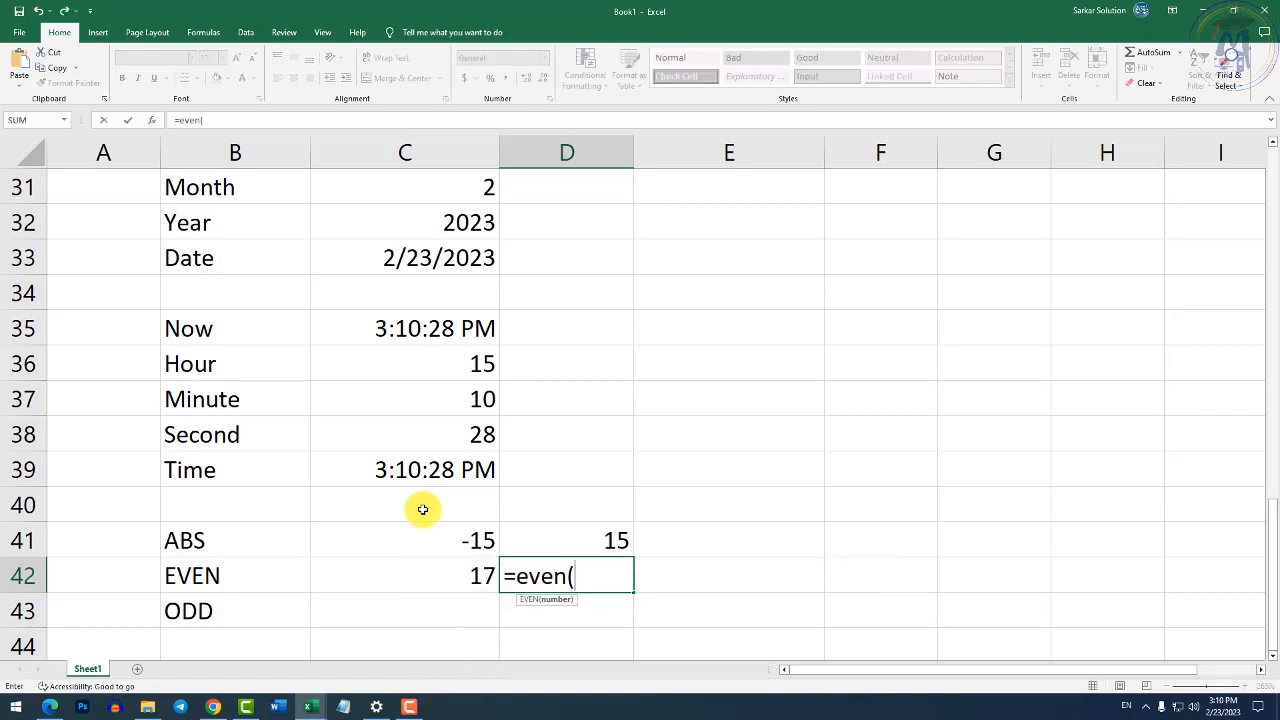
key(Left)
key(Return)
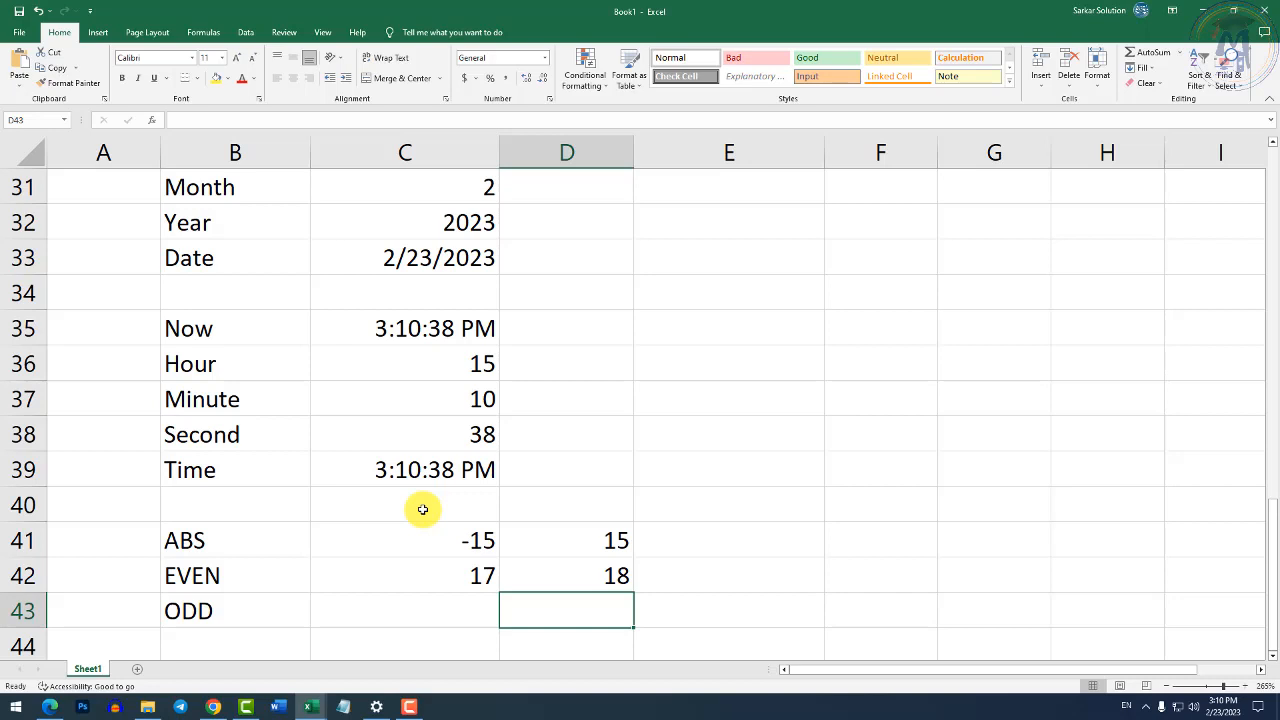
Enter 14 in C43 and =odd(C43) in D43 for the ODD example.
key(Up)
key(Left)
key(Down)
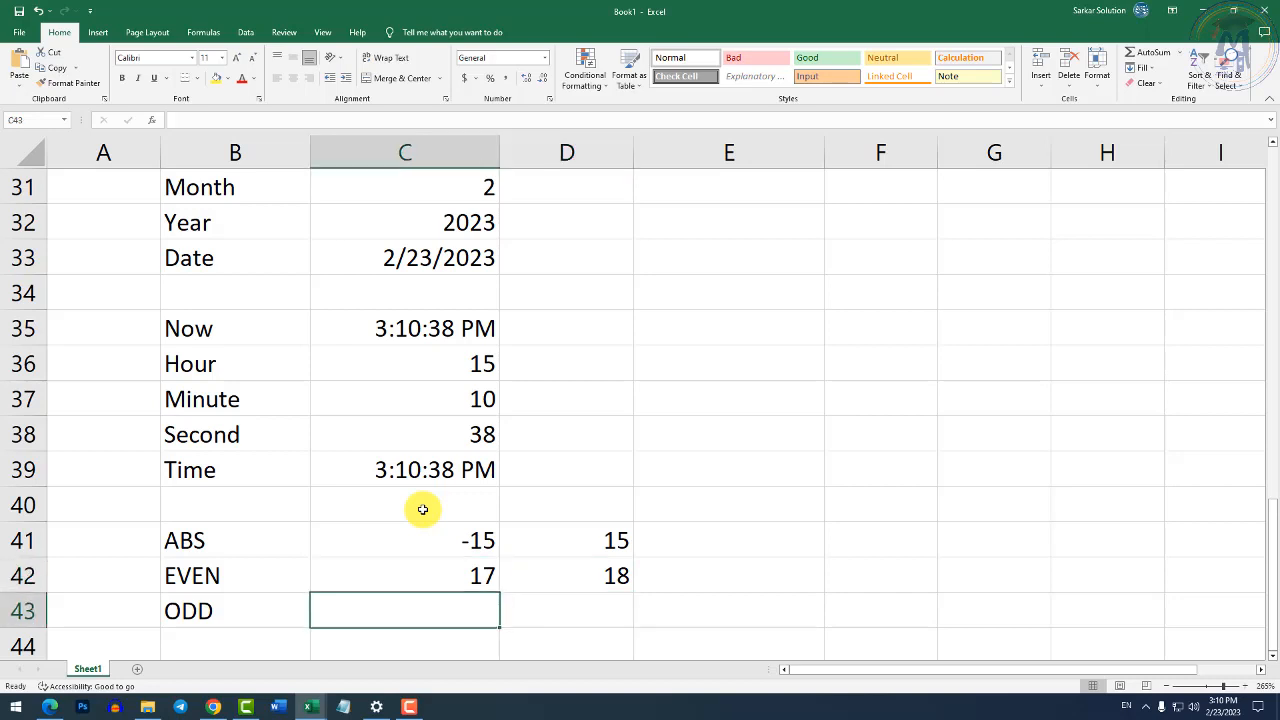
text(14)
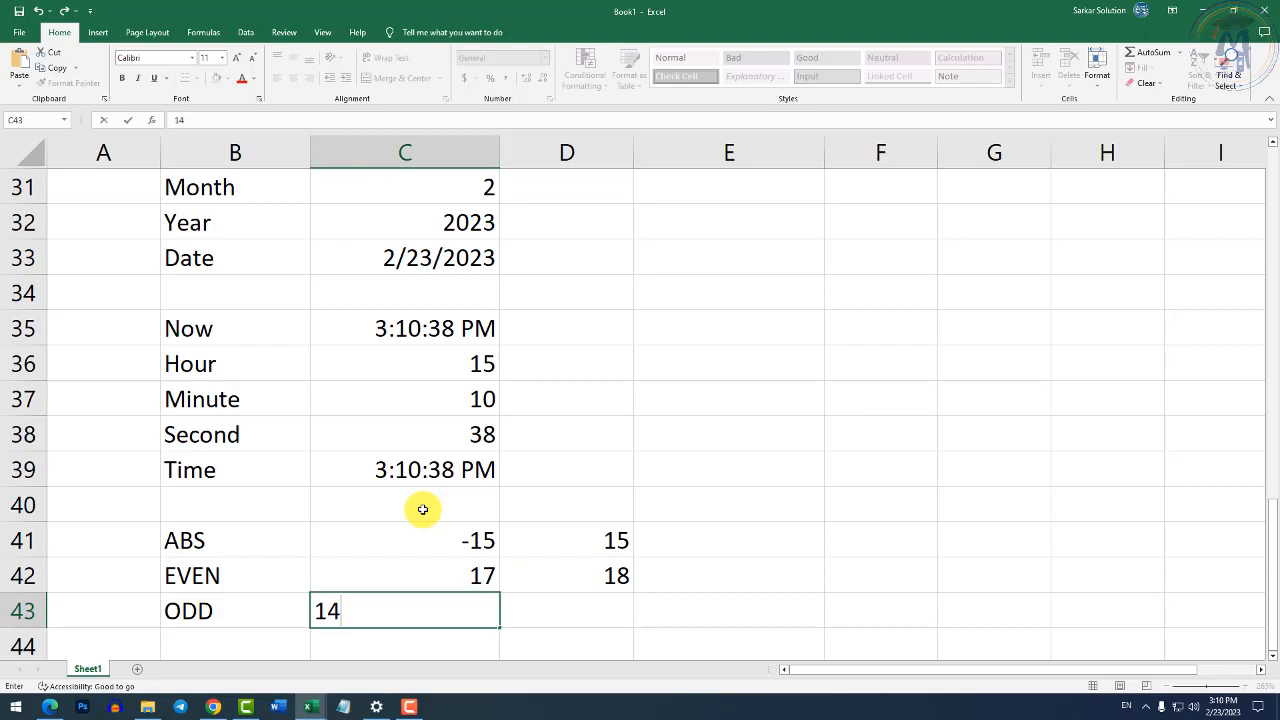
key(Tab)
text(=)
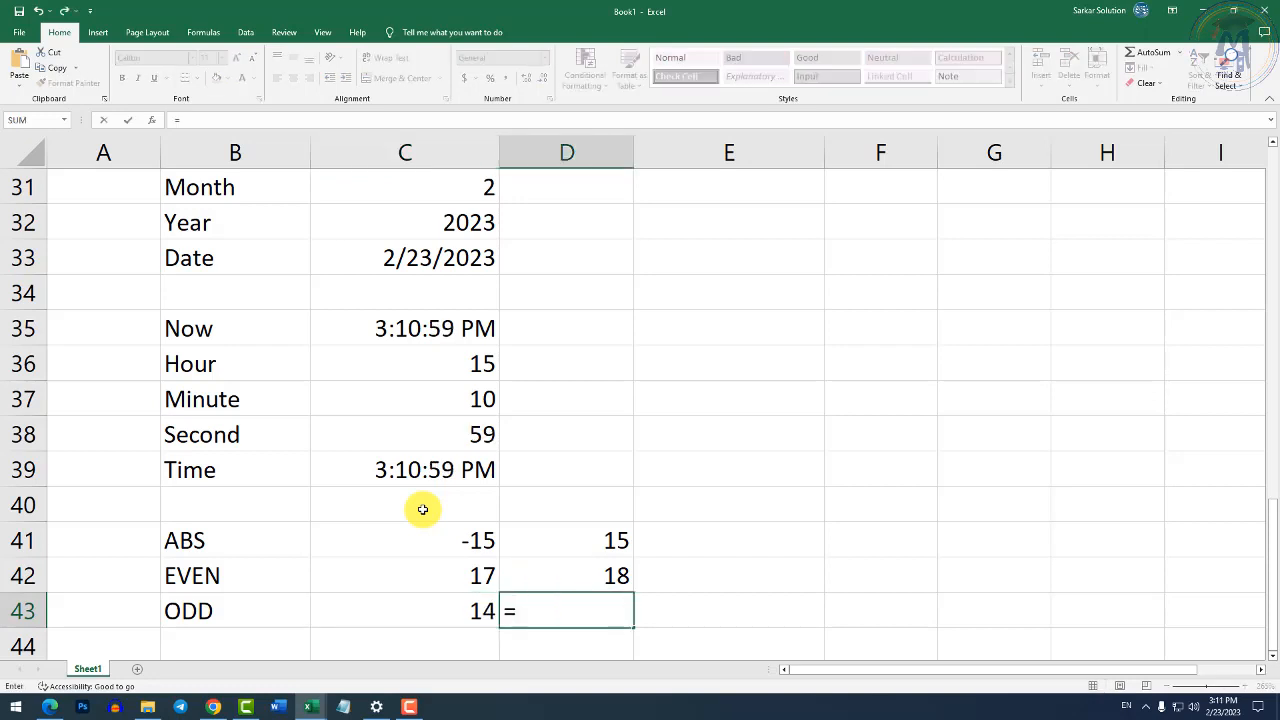
text(odd()
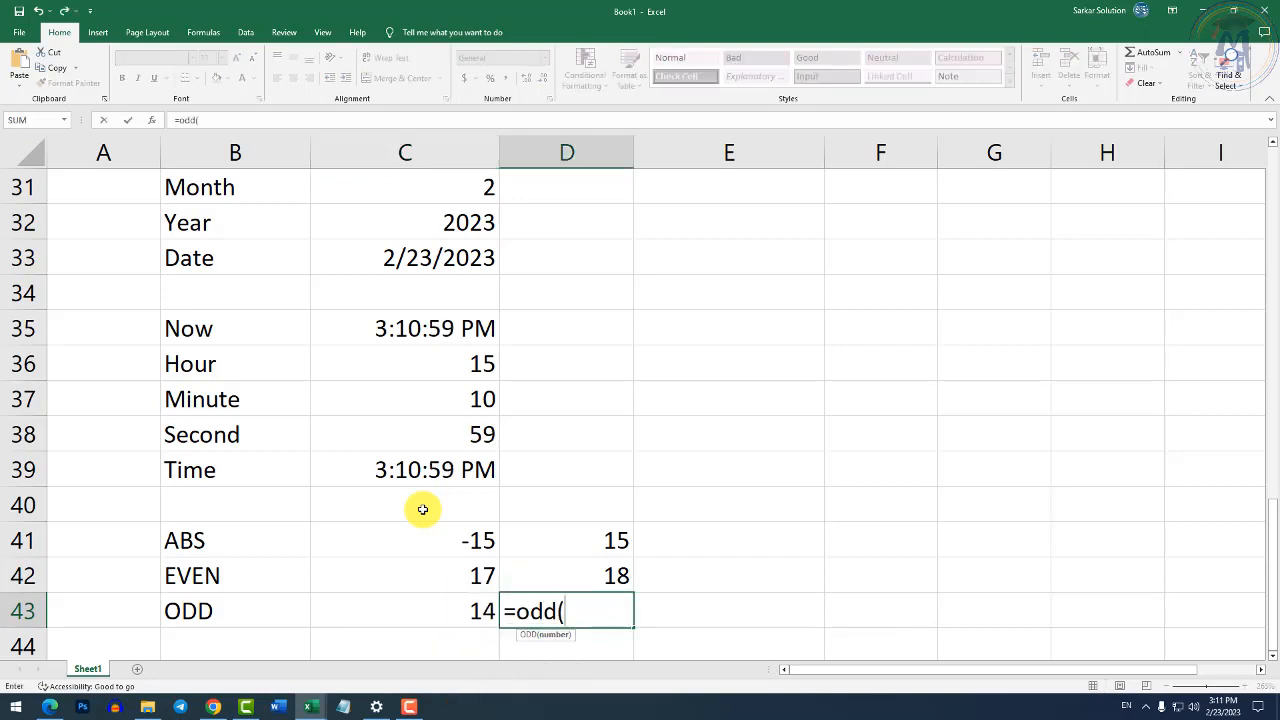
key(Left)
text())
key(Return)
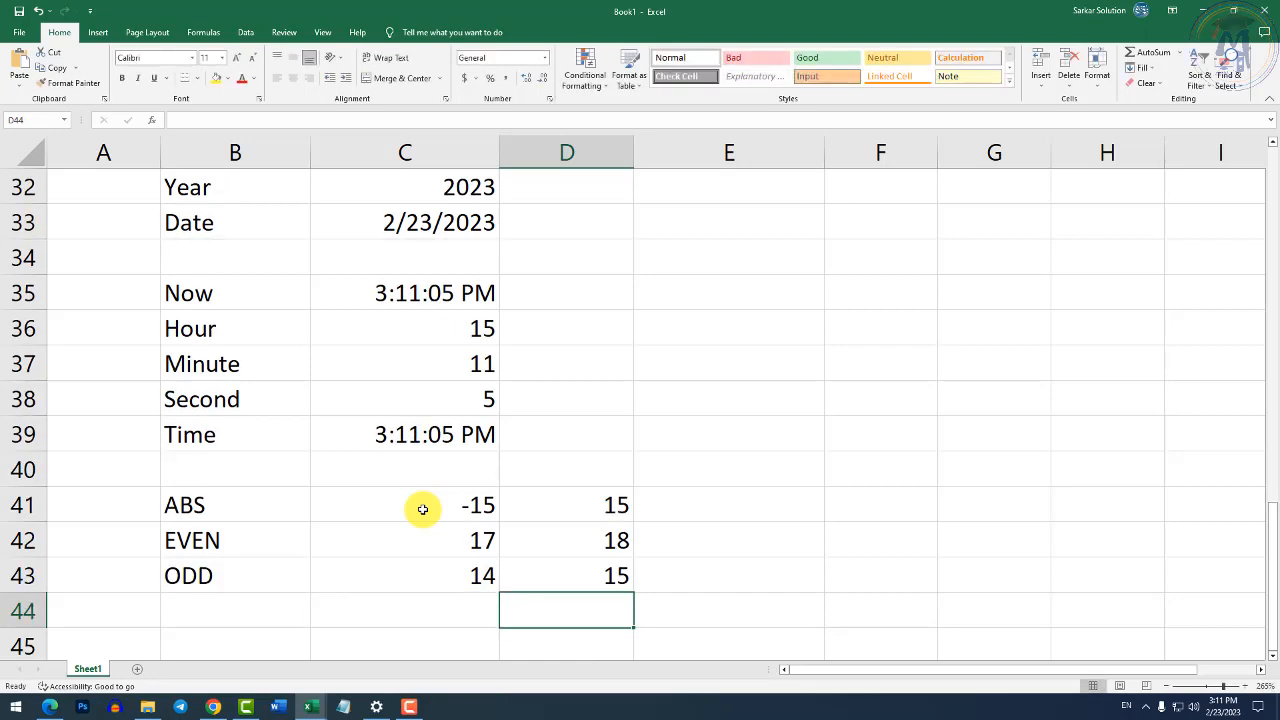
key(Up)
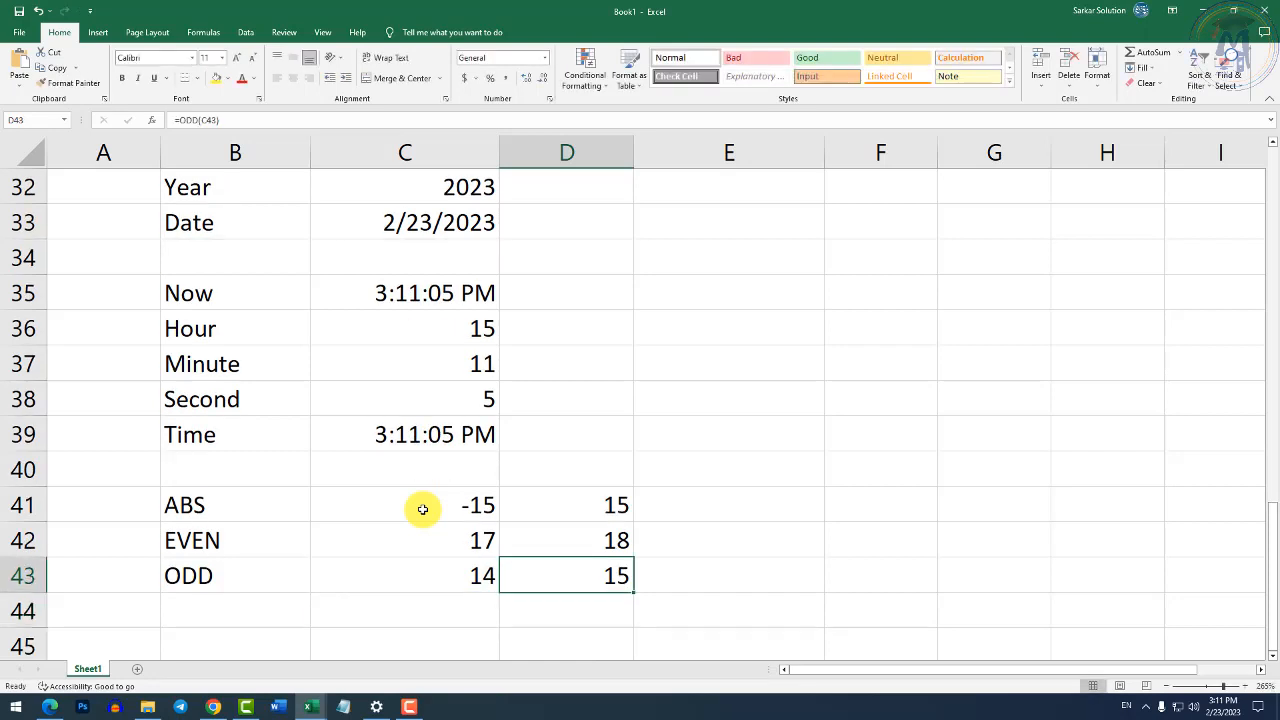
Check the Mod entry in the Recording Shee workbook's maths function list and label Book1 cell B44 Mod.
key(Down)
key(Left)
key(Left)
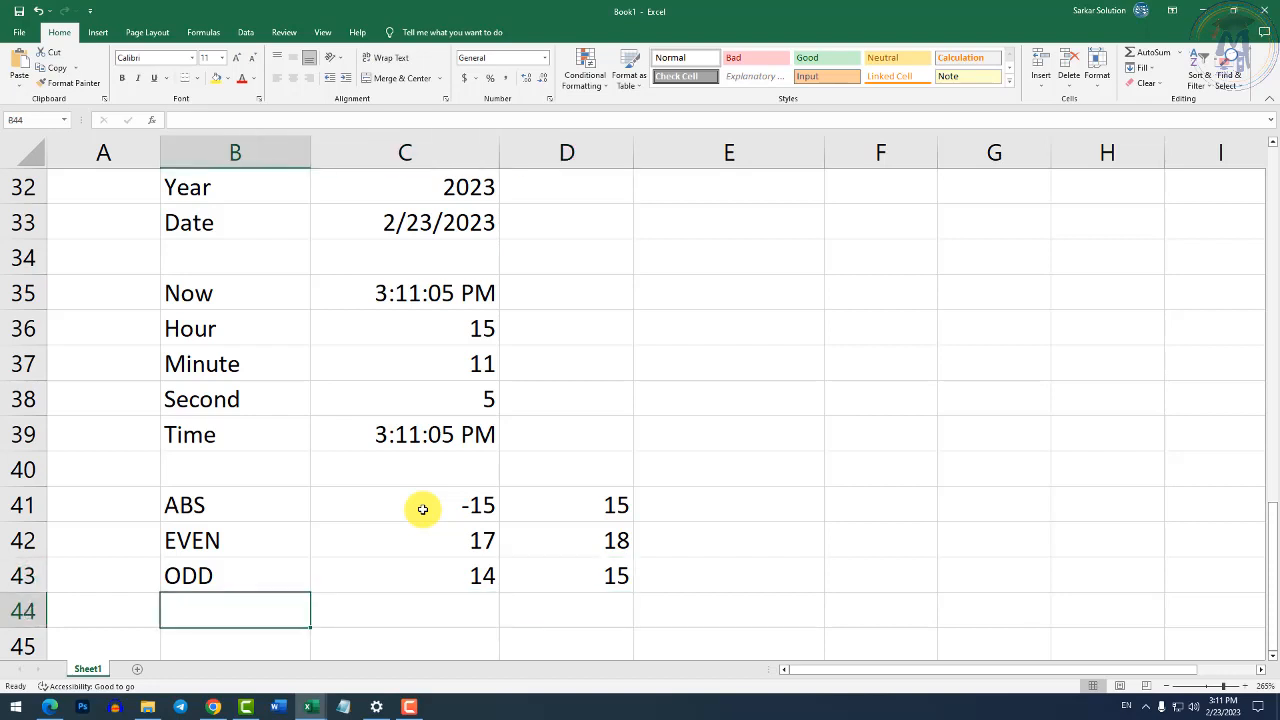
key(ctrl+Tab)
click(345, 366)
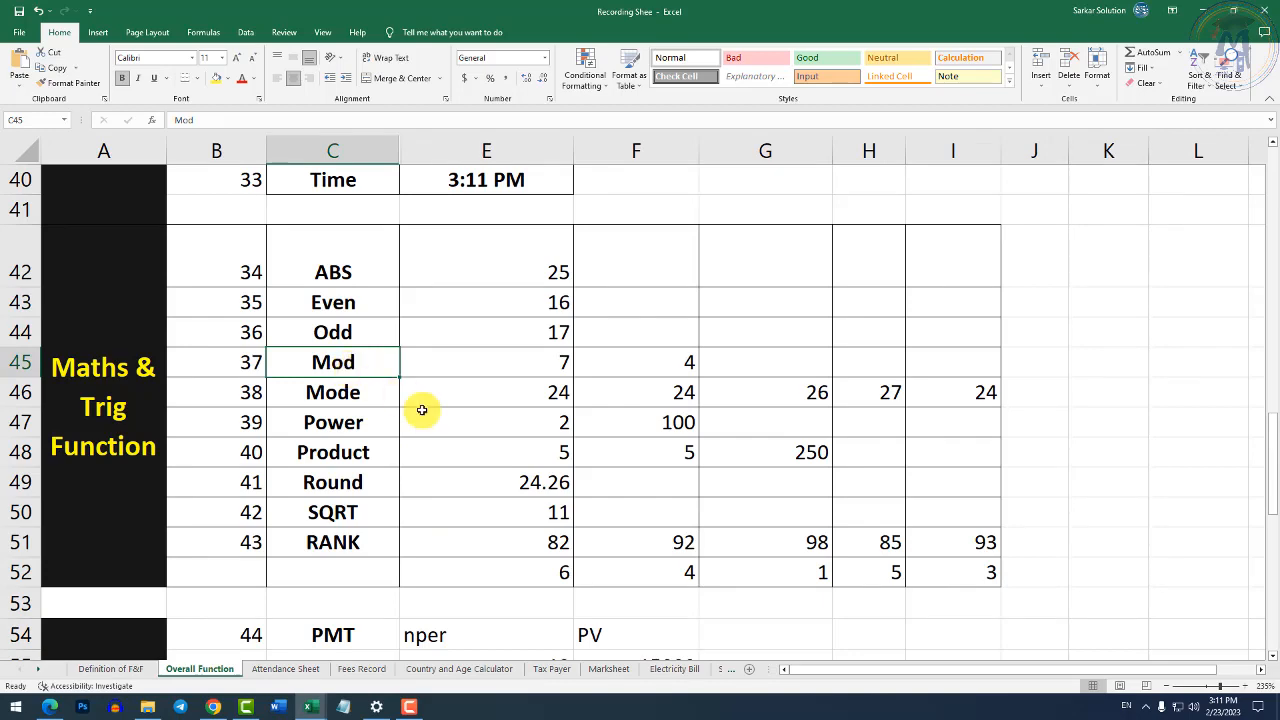
key(ctrl+Tab)
text(Mod)
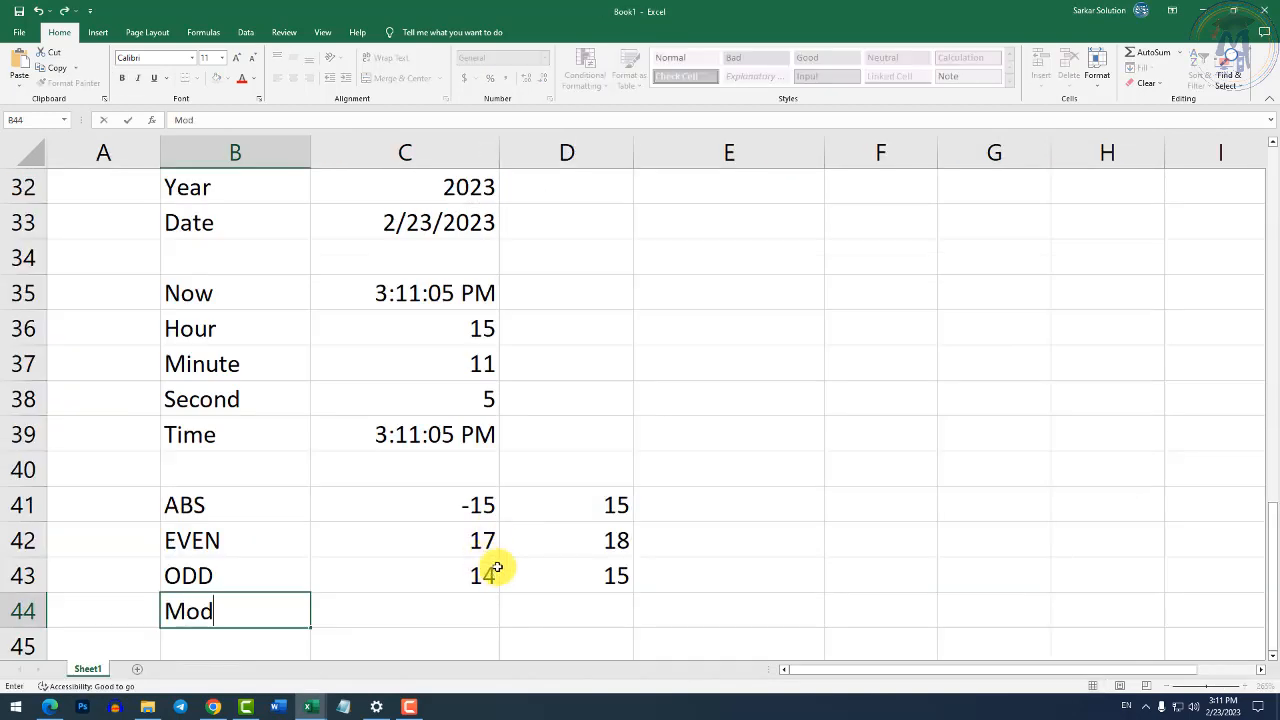
Check the Mod example's formula in the Recording Shee workbook and enter 7 in Book1 cell C44 as the number.
key(Tab)
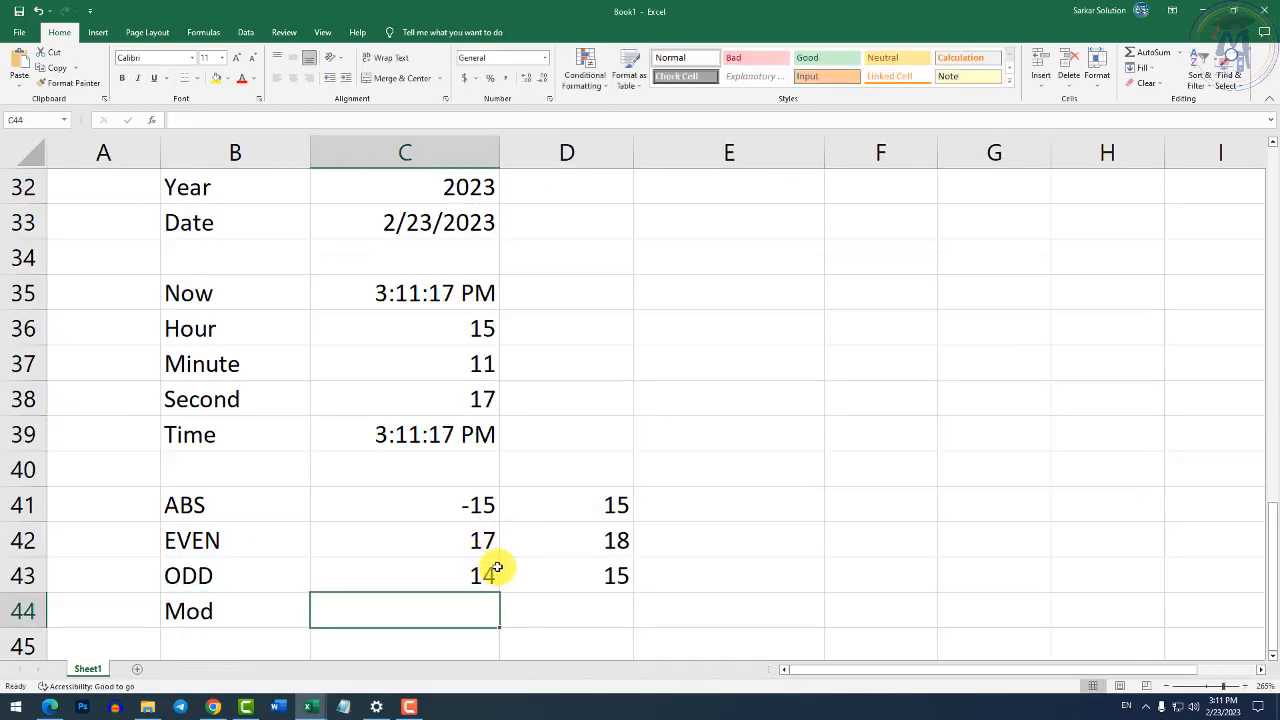
key(ctrl+Tab)
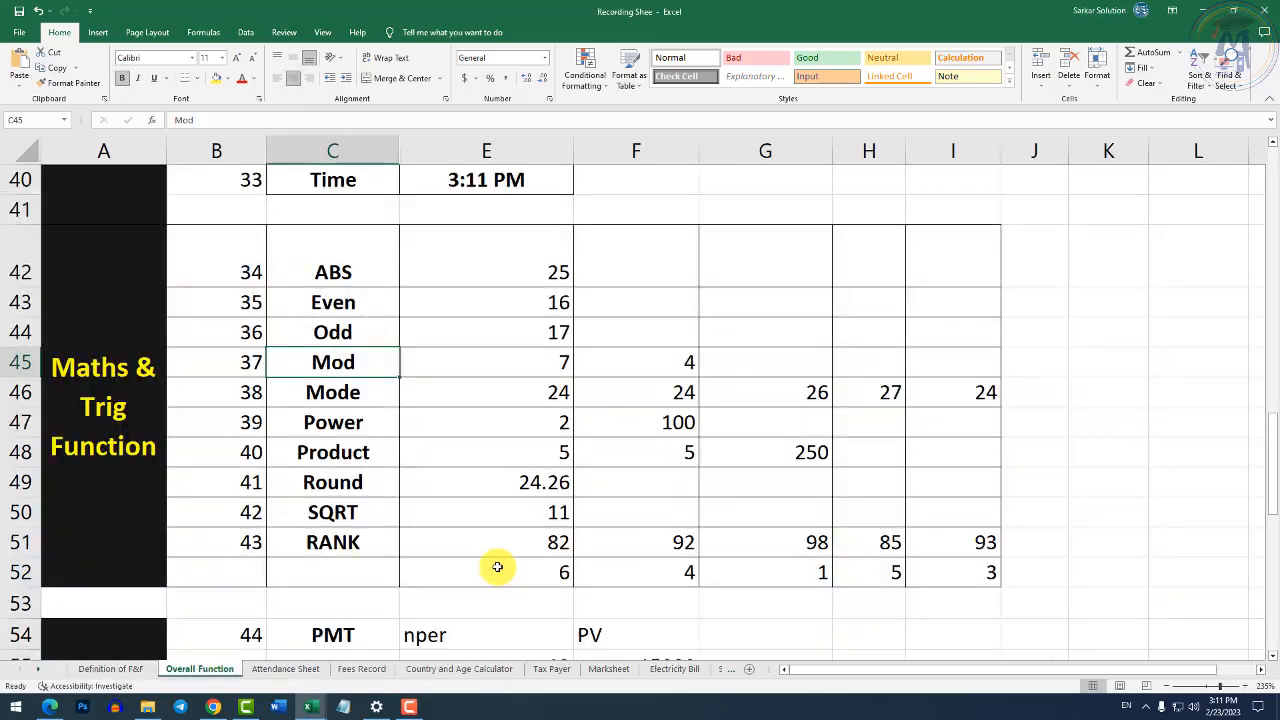
key(alt)
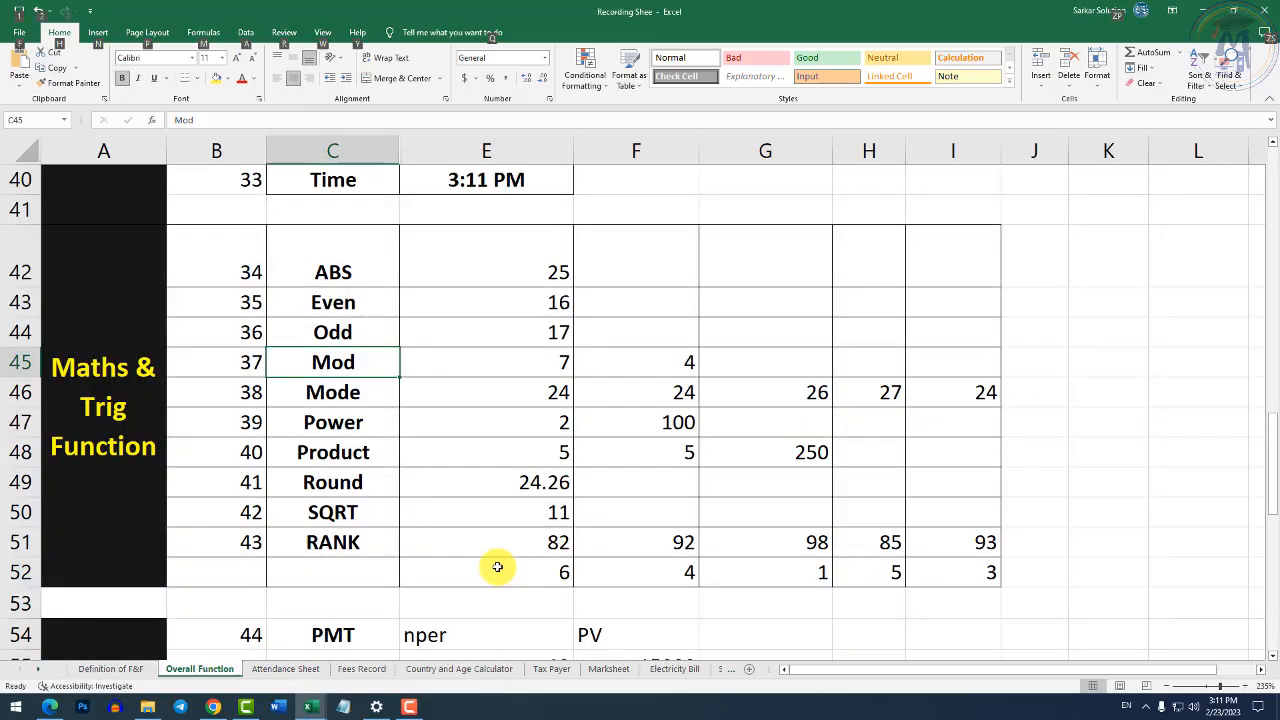
scroll(497, 567, down, 1)
scroll(557, 340, up, 2)
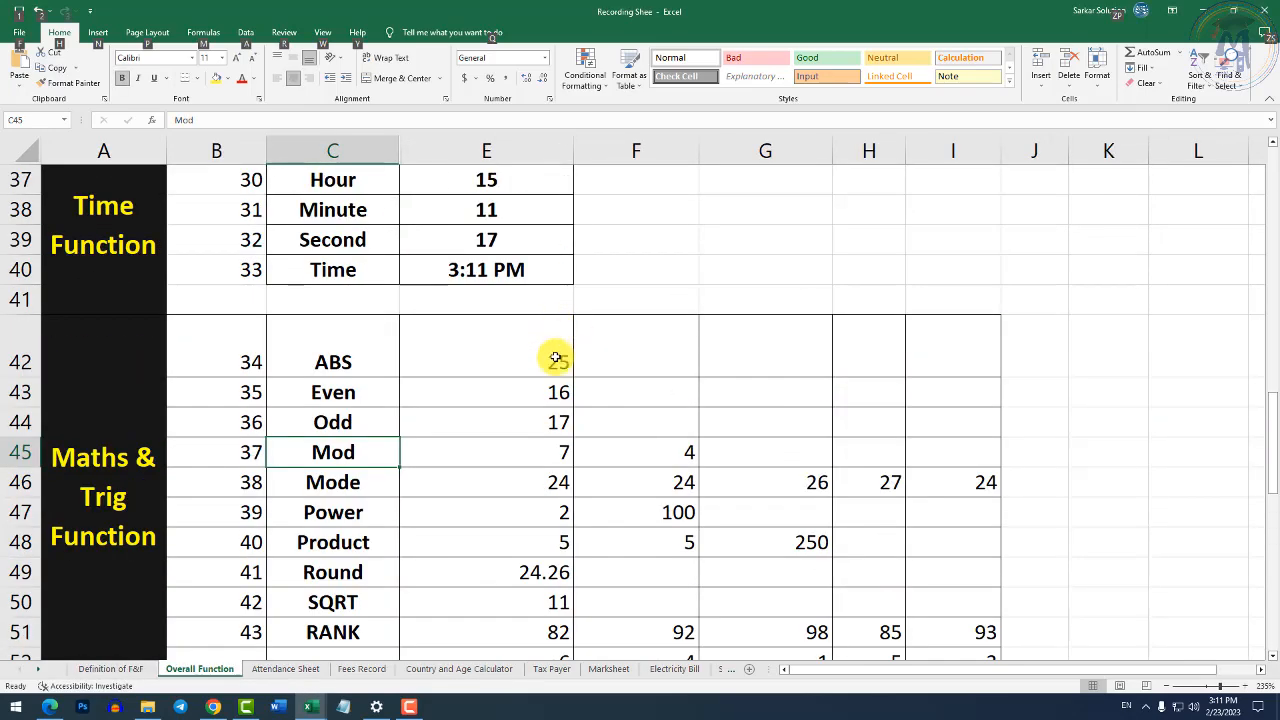
double_click(558, 453)
key(Escape)
double_click(623, 452)
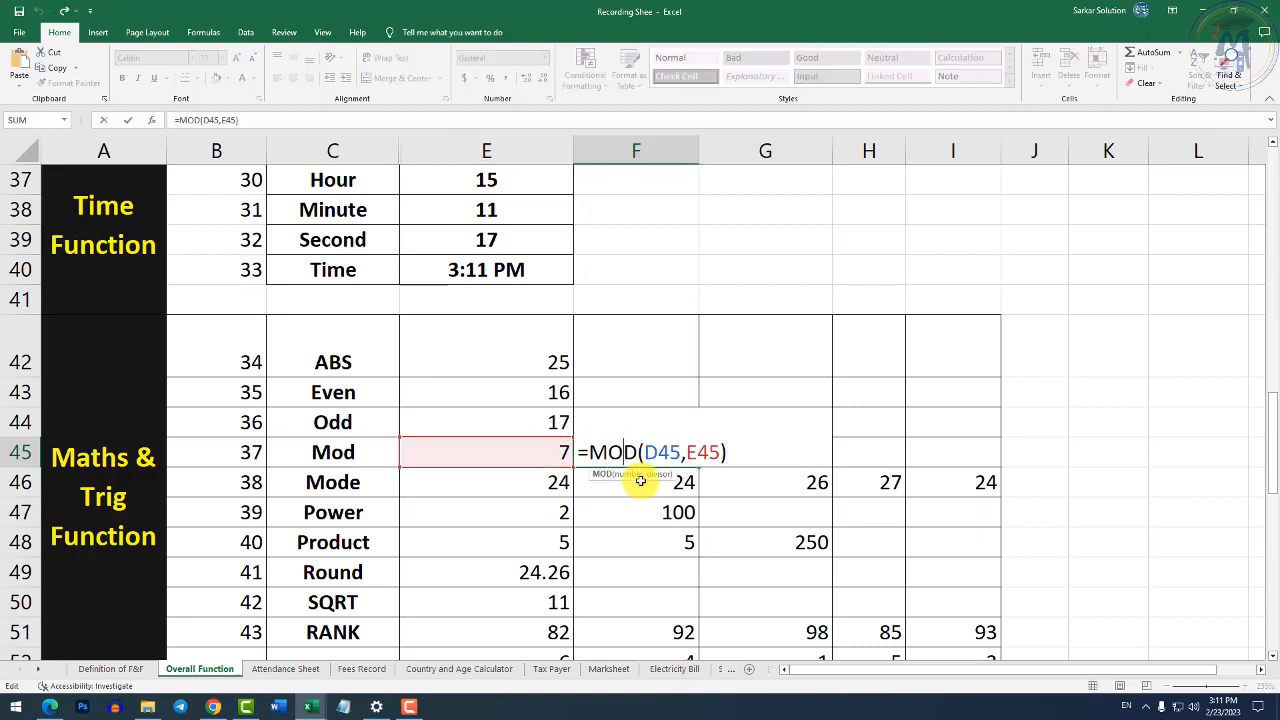
key(Escape)
key(ctrl+Tab)
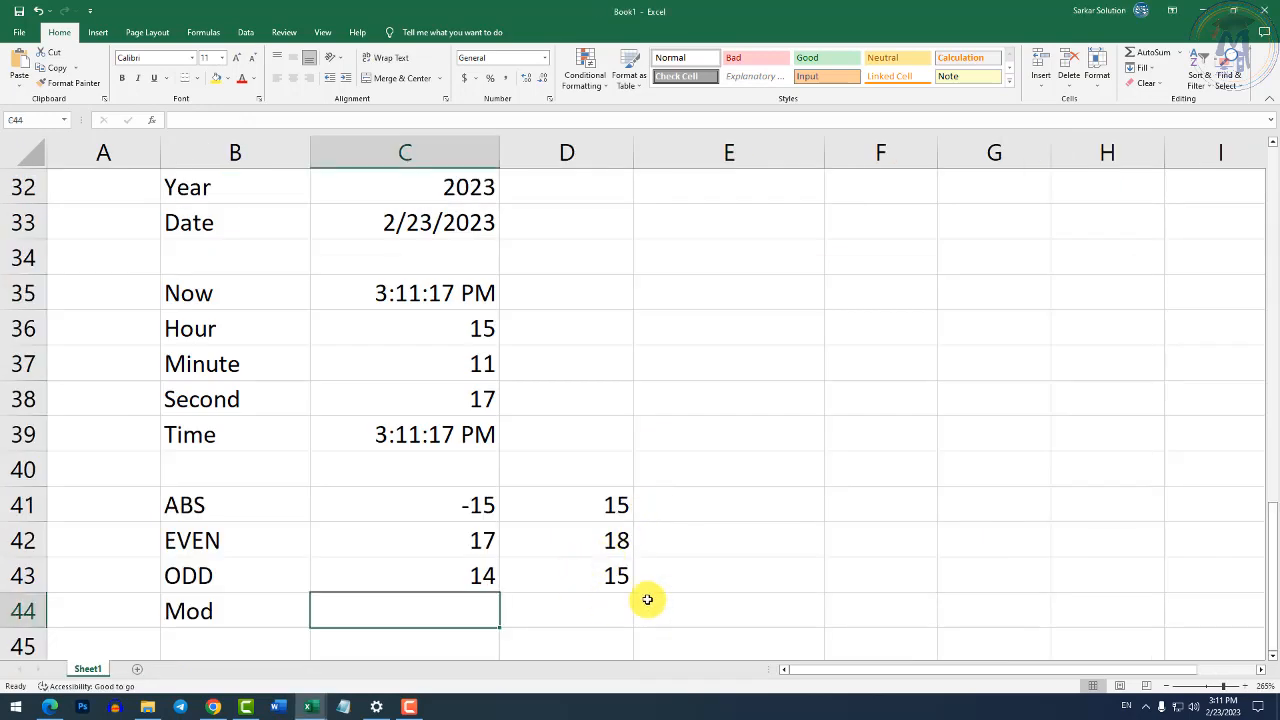
text(7)
key(Tab)
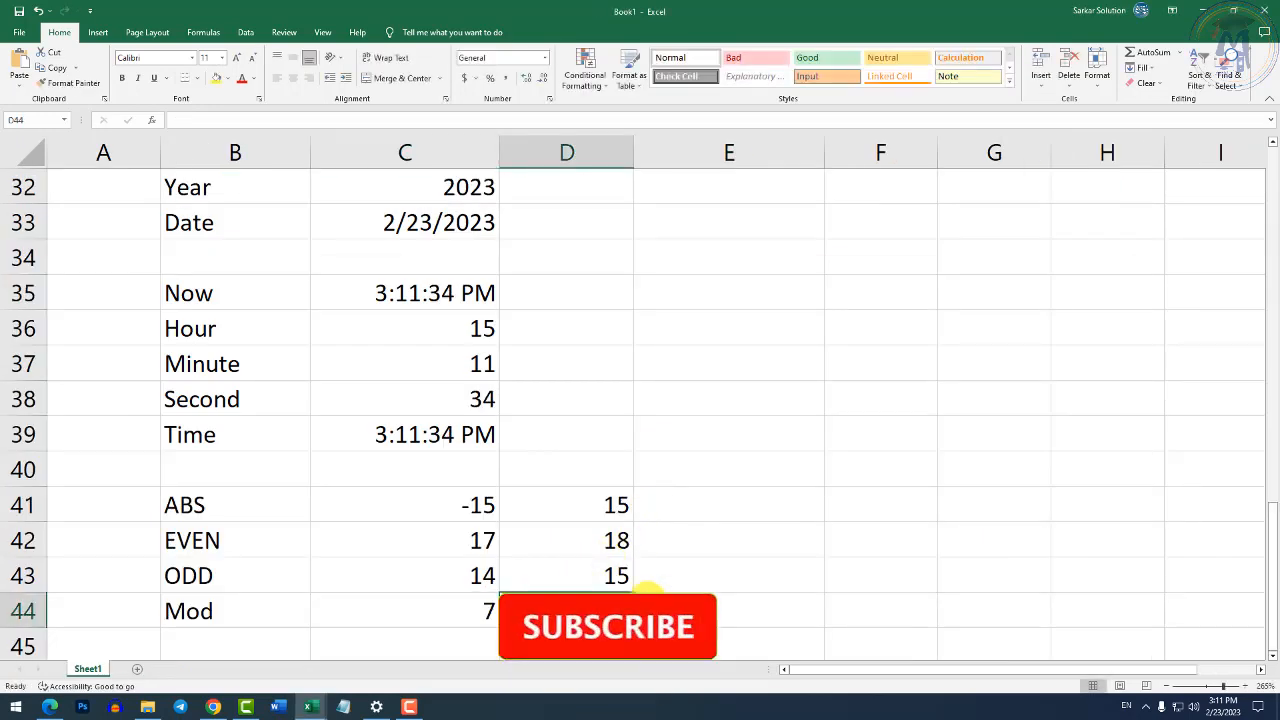
Try the formula =mod(c44, 4) in D44 and review its arguments.
text(=mod)
key(Return)
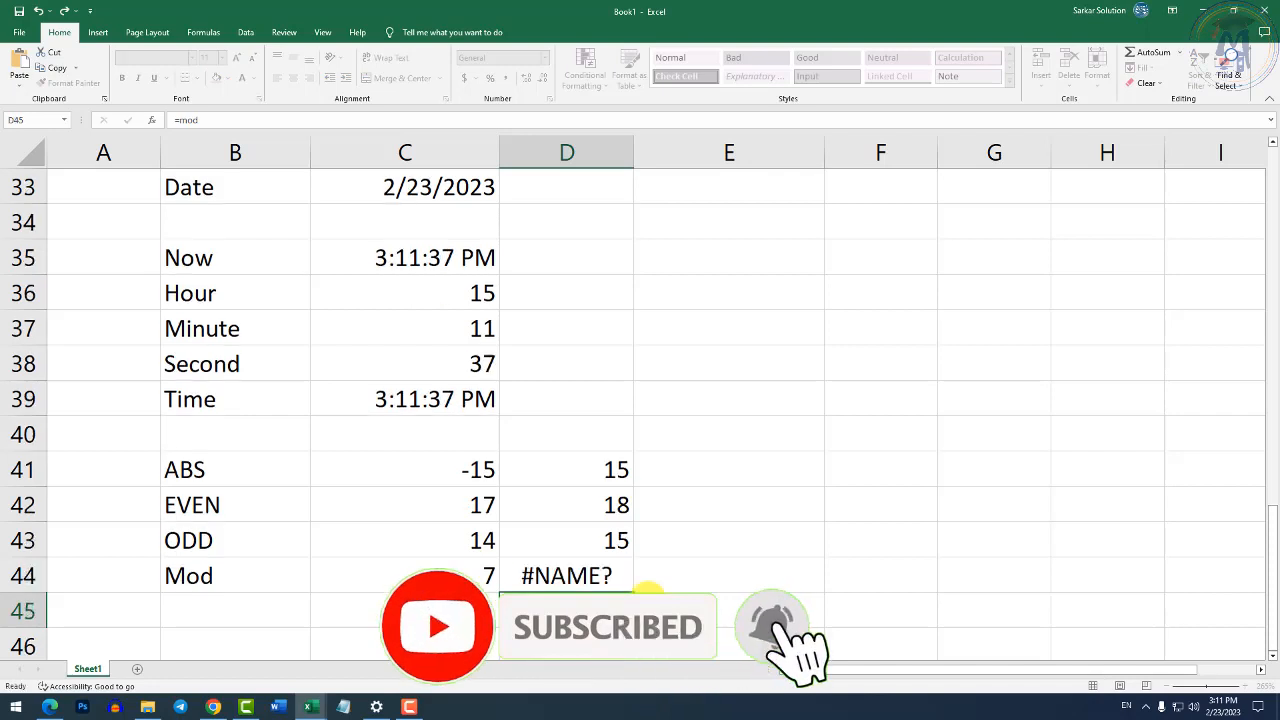
click(614, 565)
text(=mod)
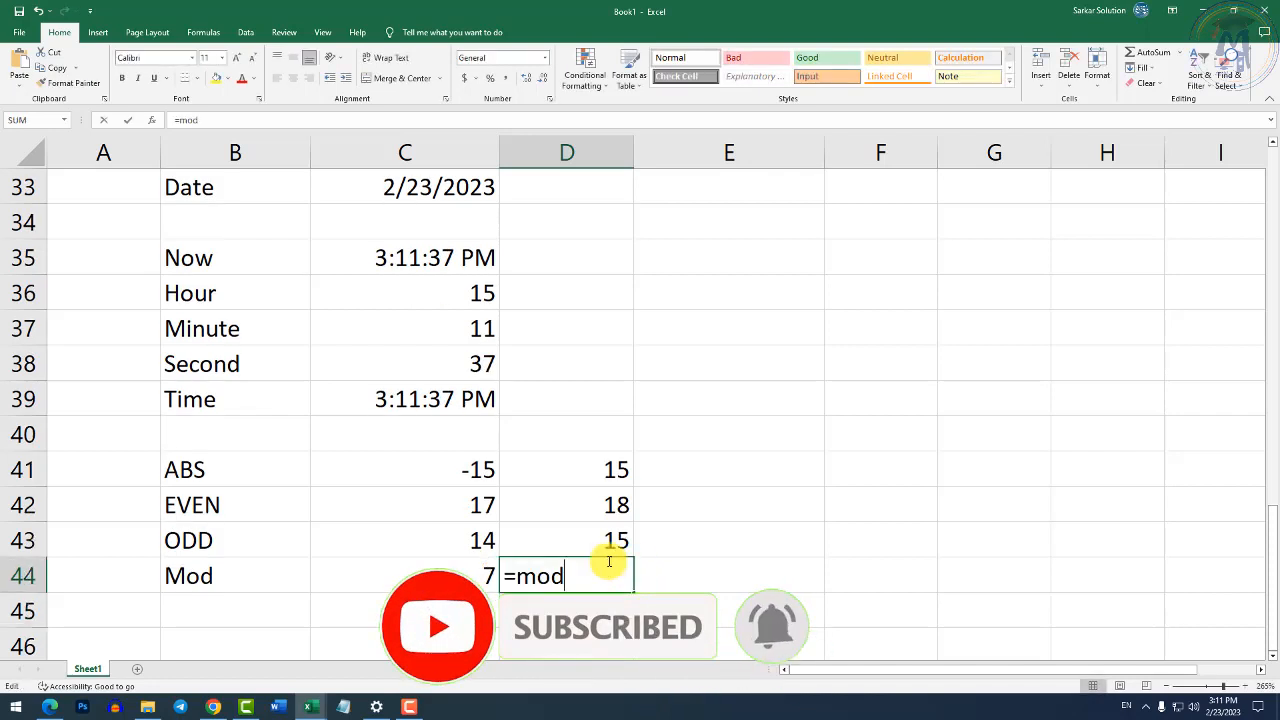
text(()
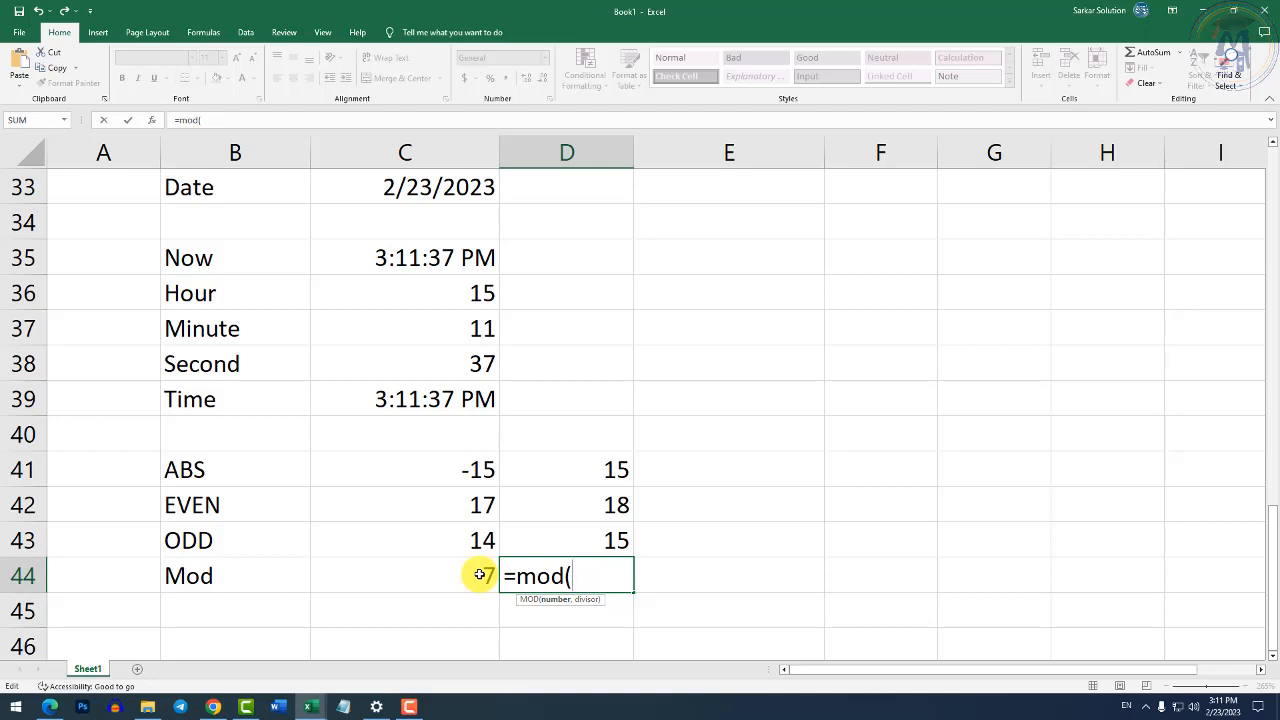
text(c)
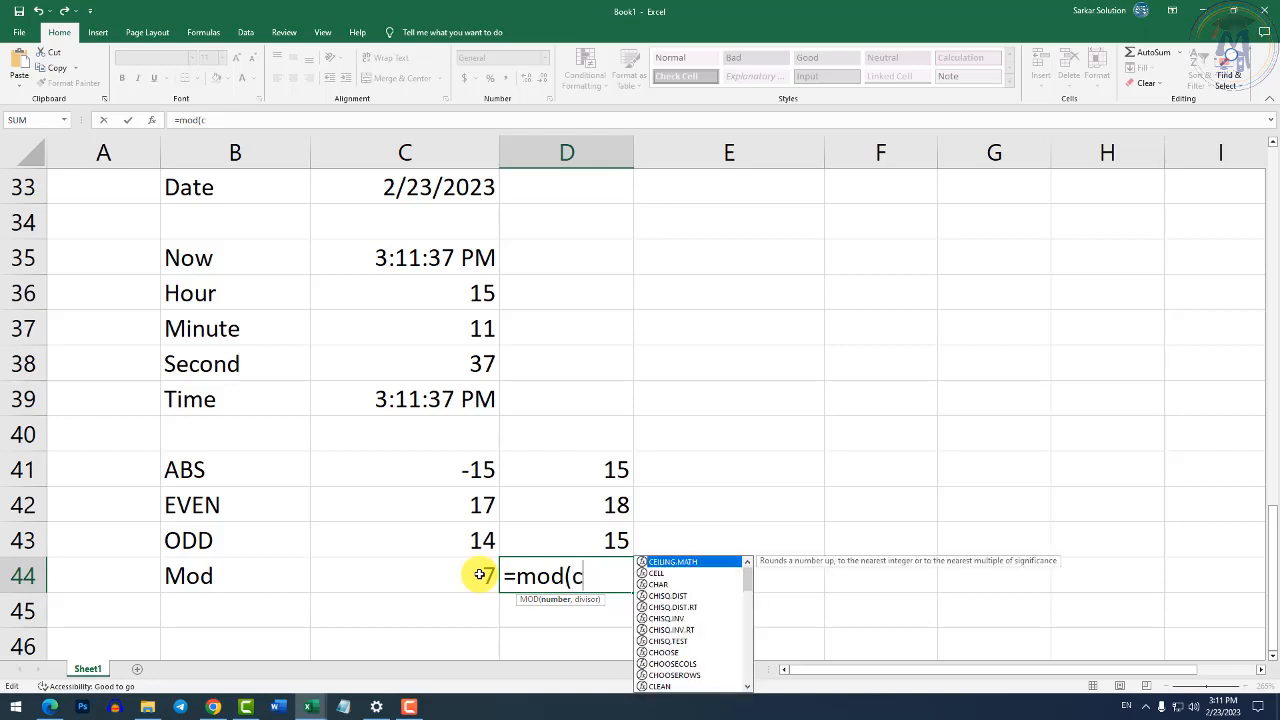
text(44,)
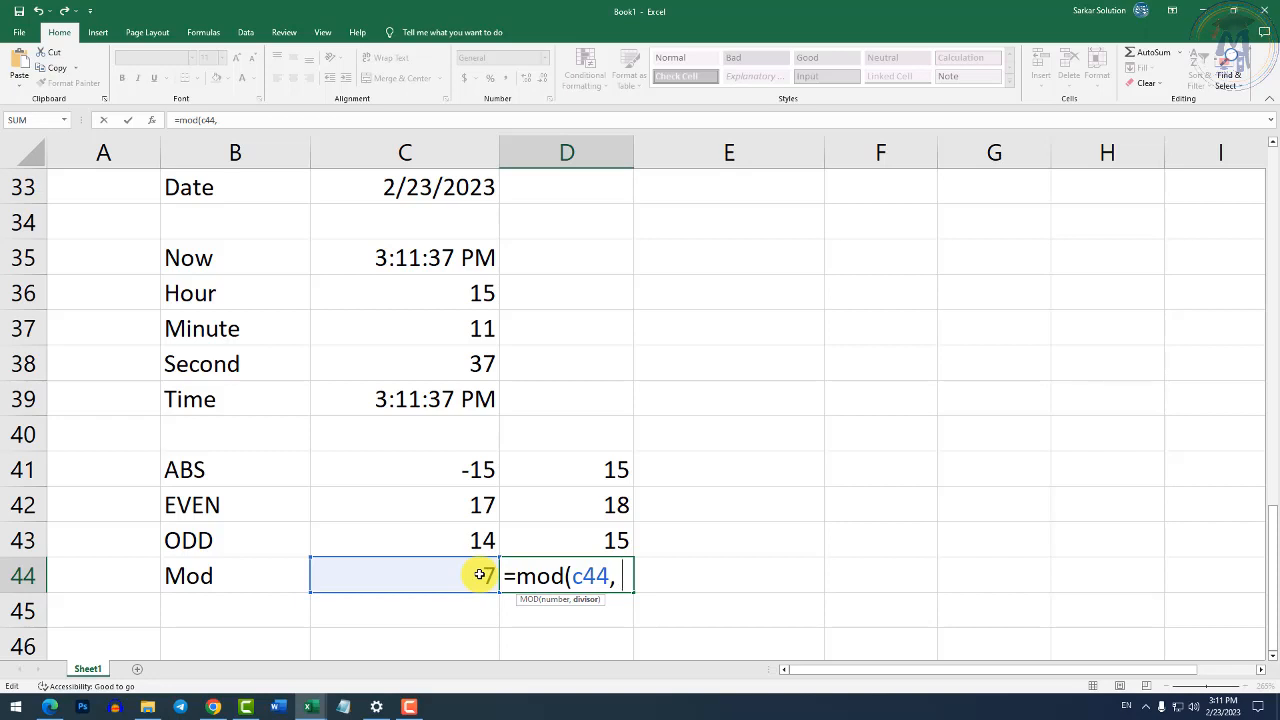
text(4))
key(Return)
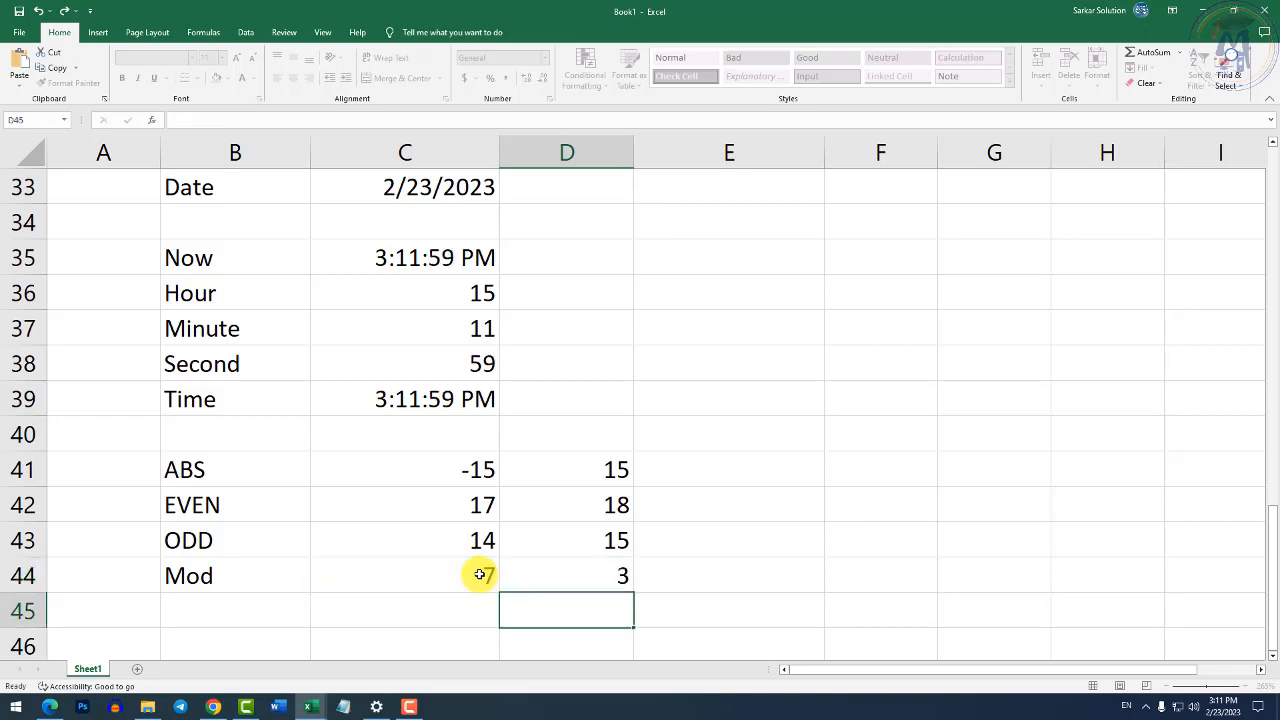
double_click(595, 575)
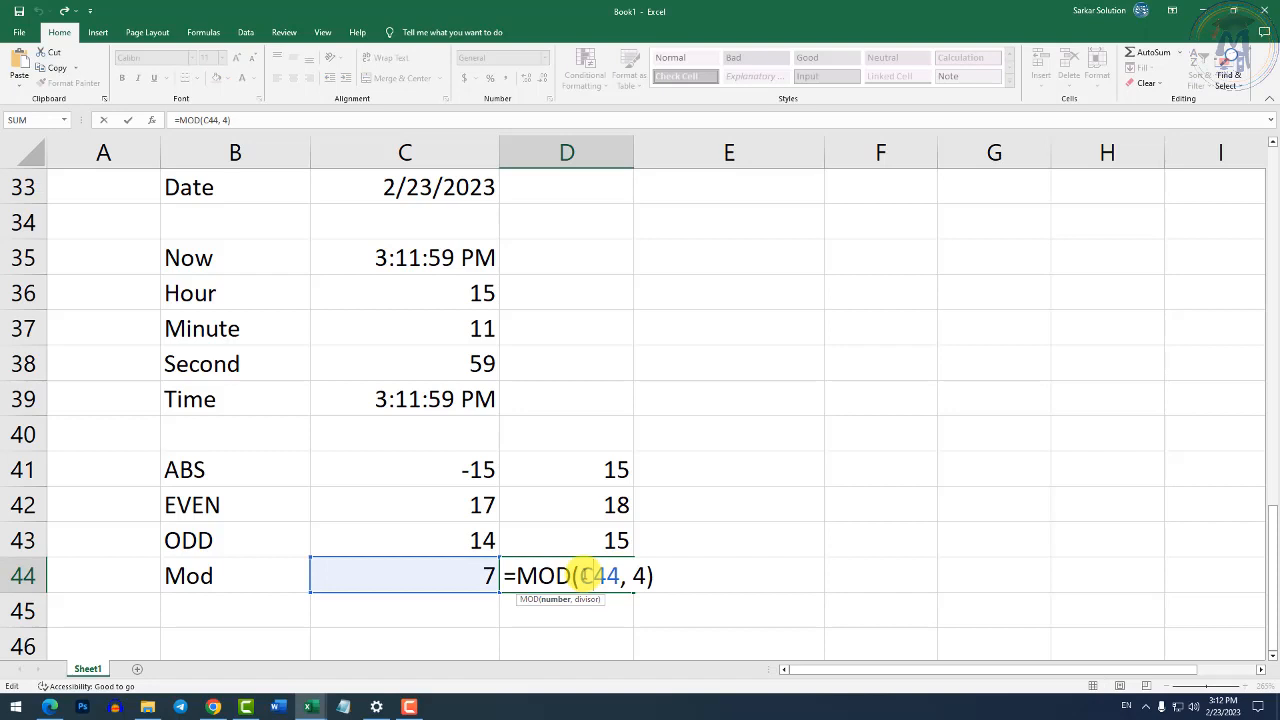
key(Return)
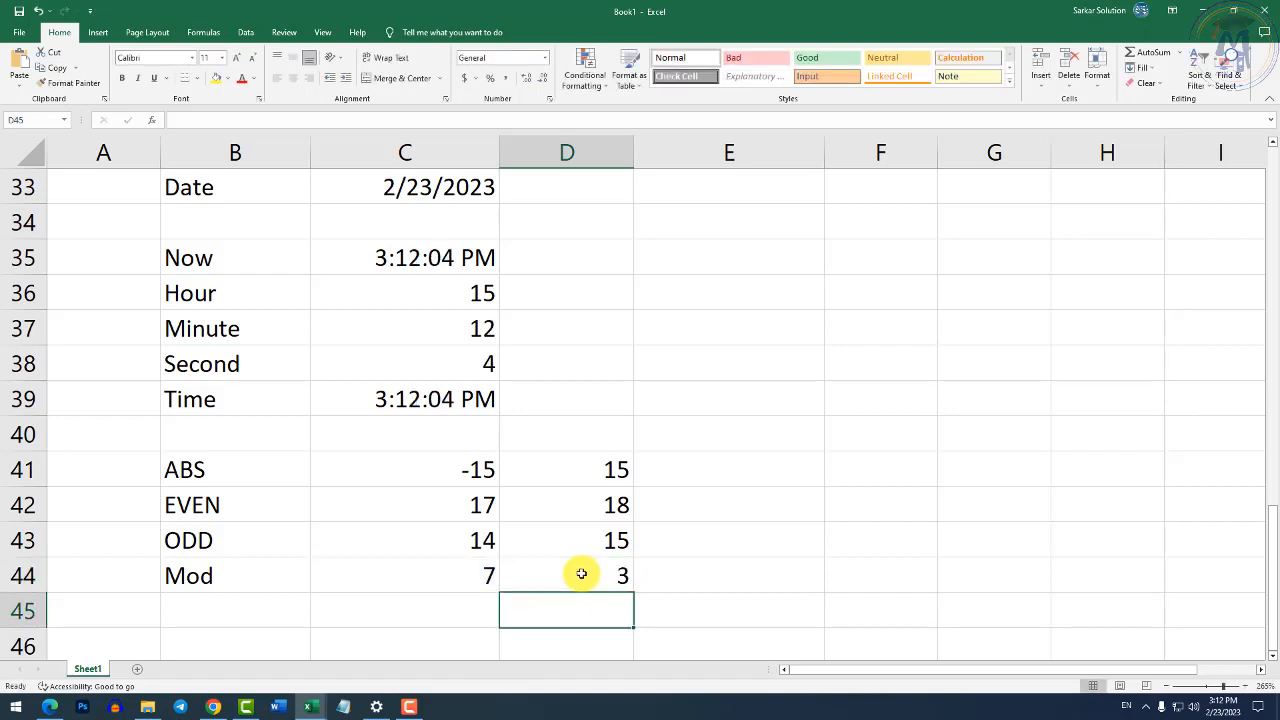
double_click(588, 575)
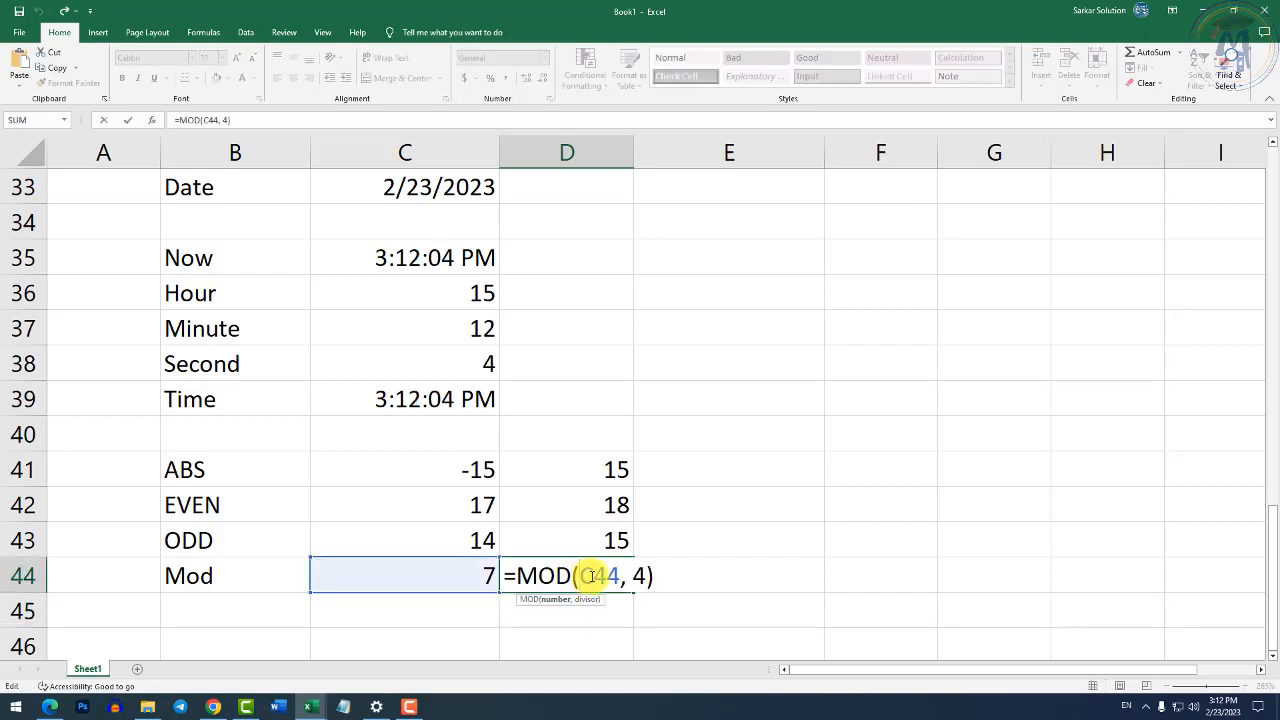
key(Return)
Replace the formula in D44 with 4 as the divisor for the Mod example.
click(618, 575)
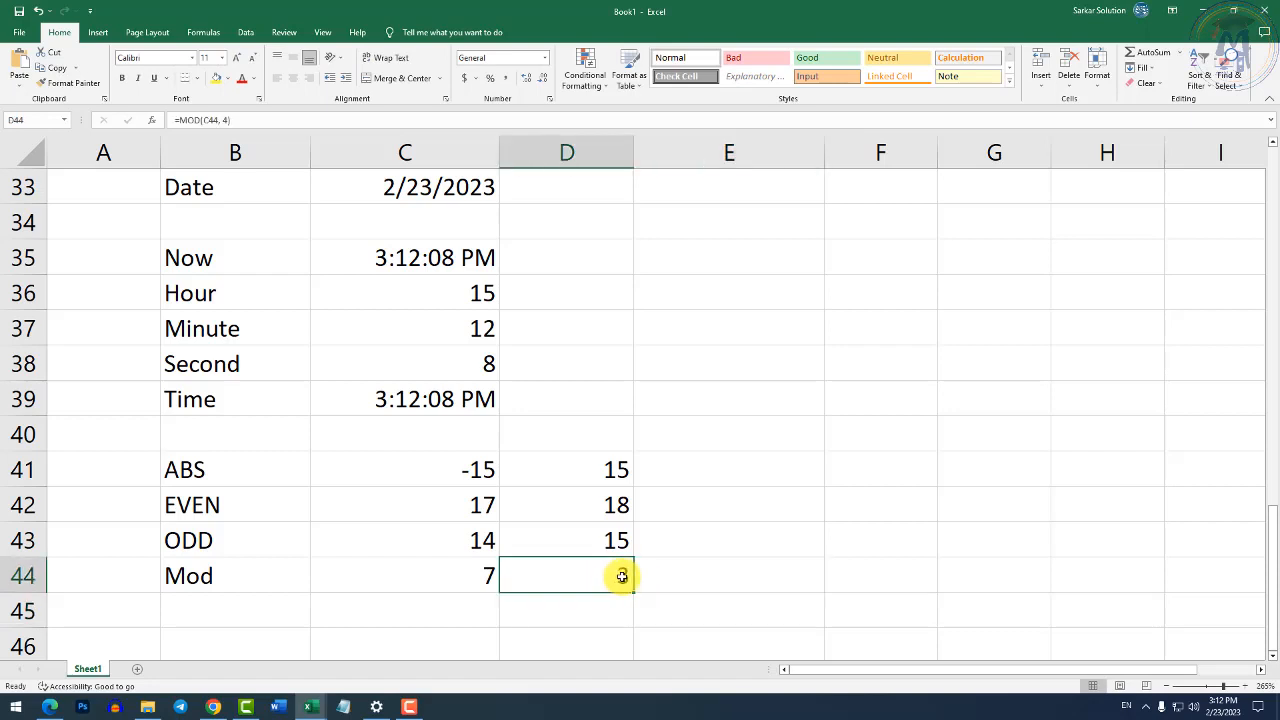
text(5)
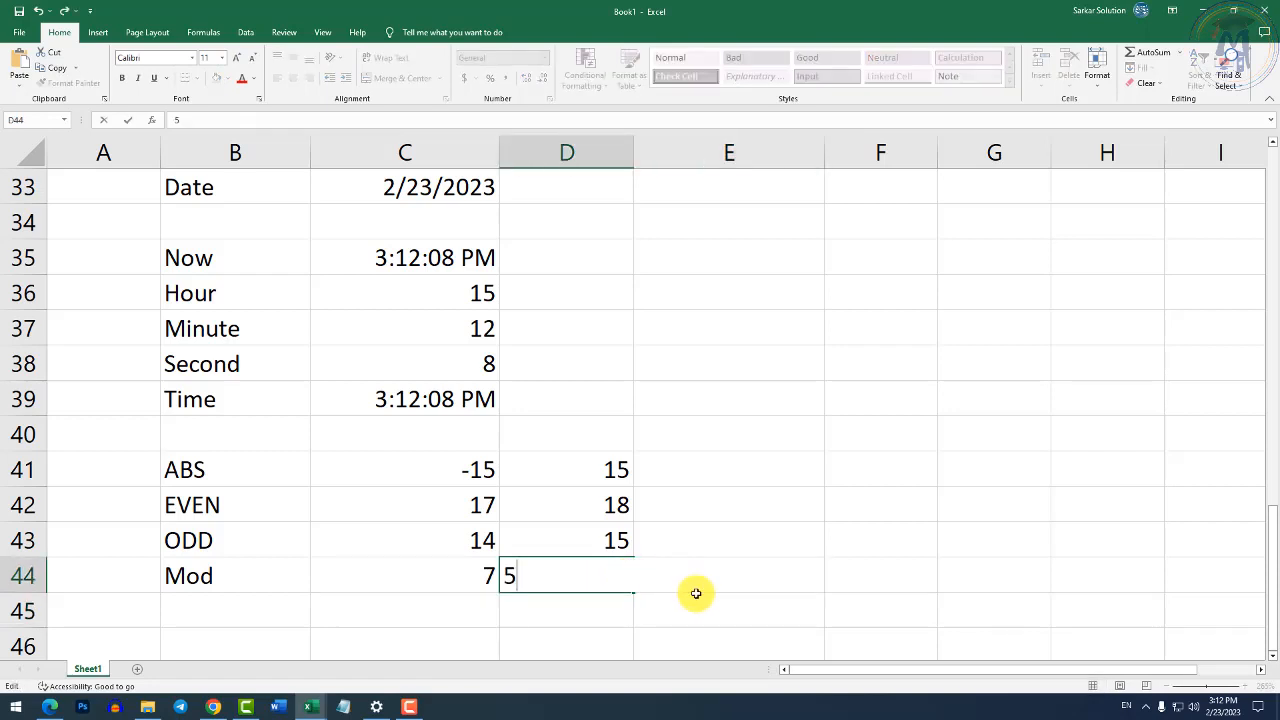
key(ctrl+Return)
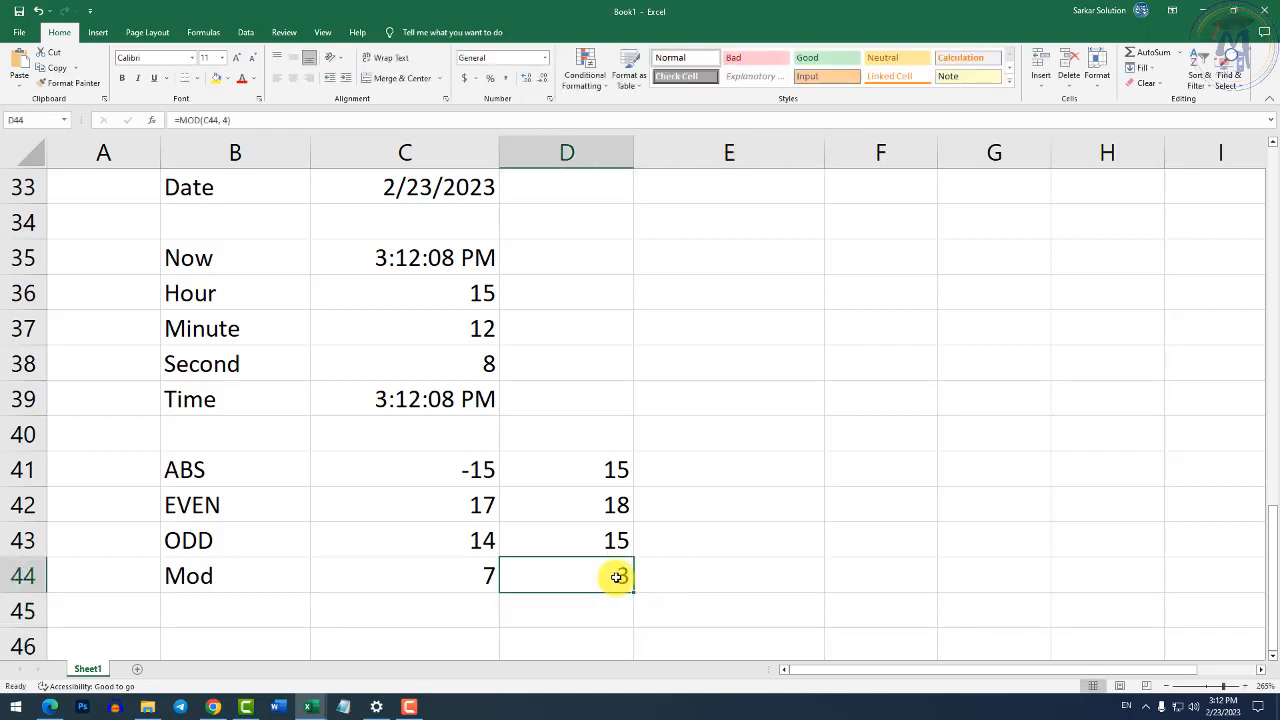
text(4)
key(Return)
Enter =mod(C44,D44) in E44 to compute the remainder from the two cells in the Mod row.
click(669, 570)
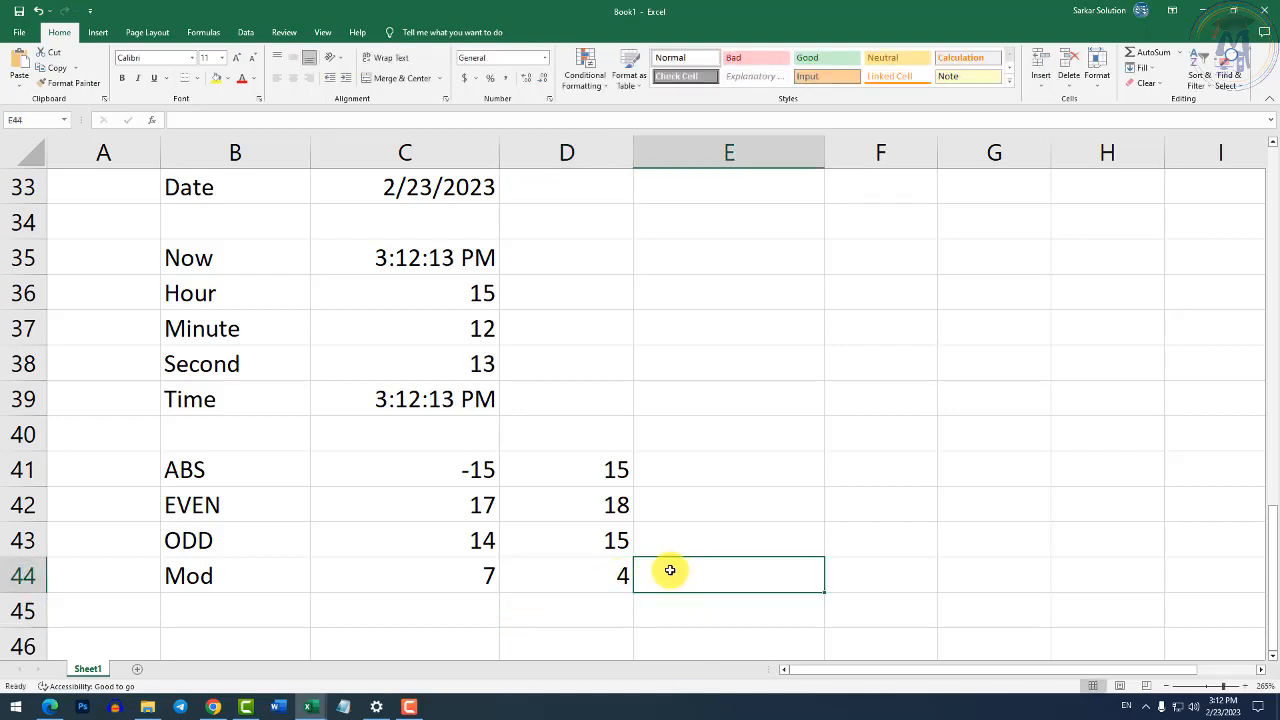
text(=mod()
key(Left)
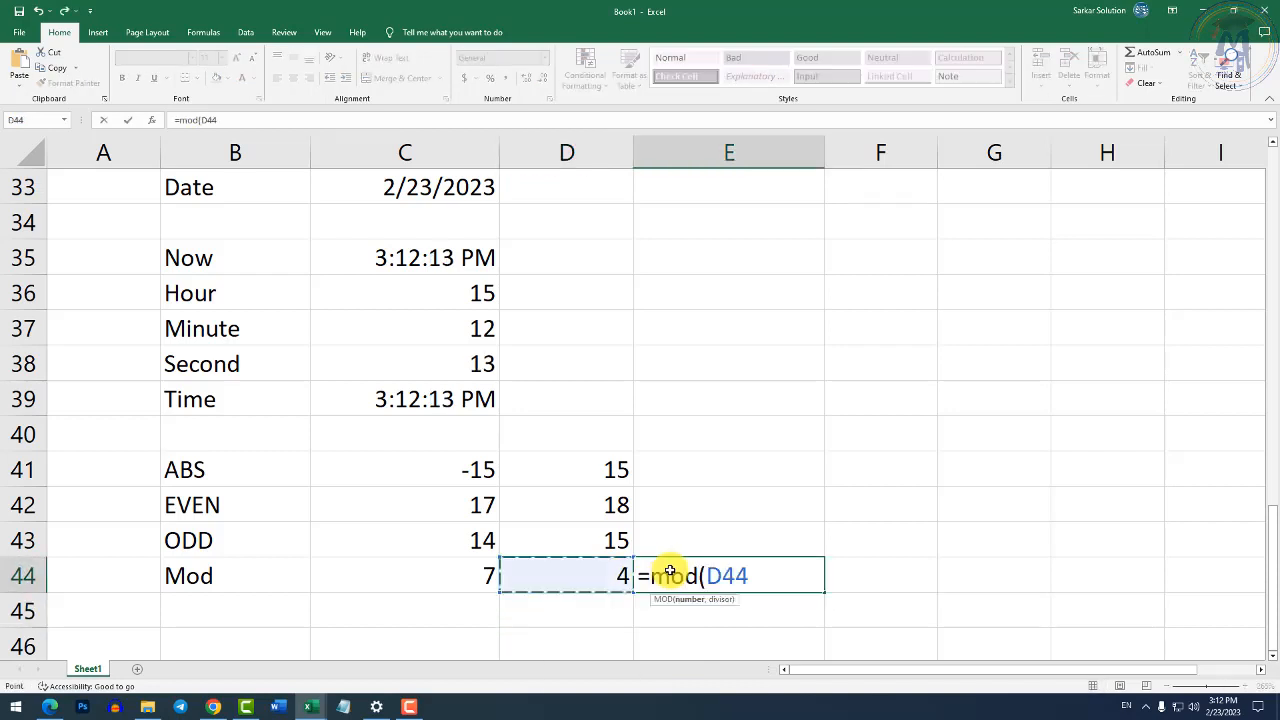
key(Left)
text(,)
key(Left)
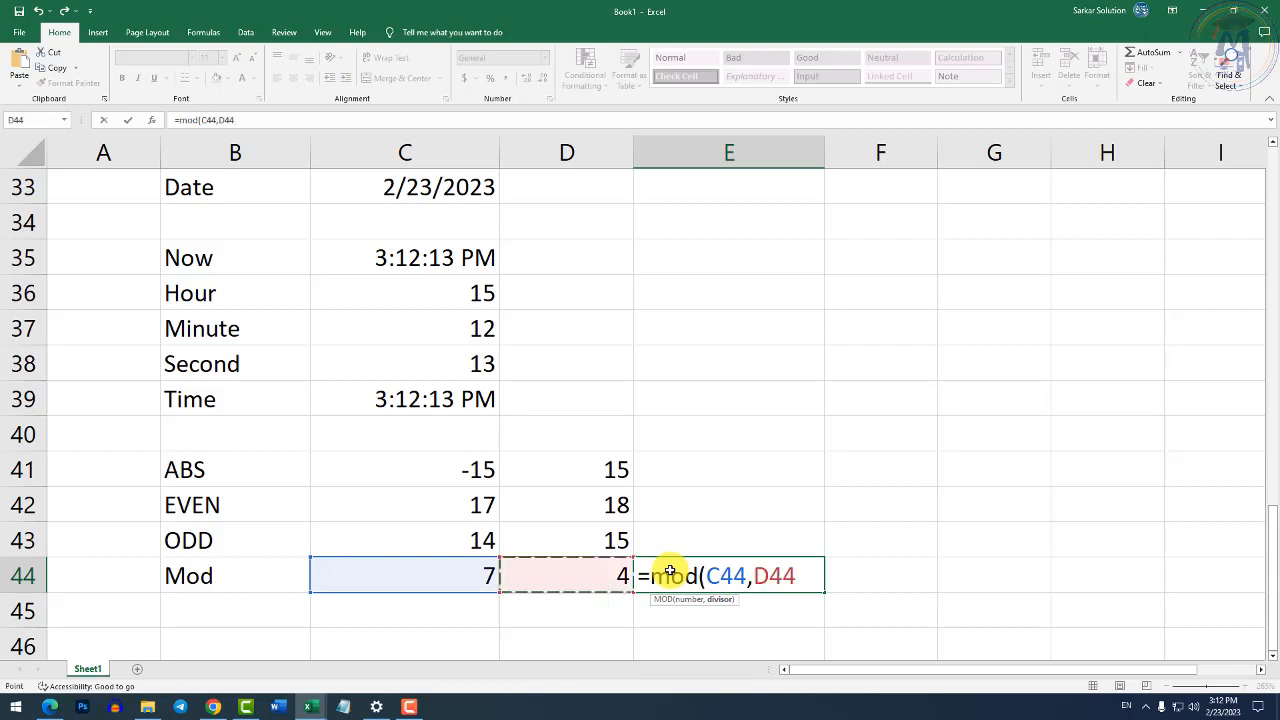
text())
key(Return)
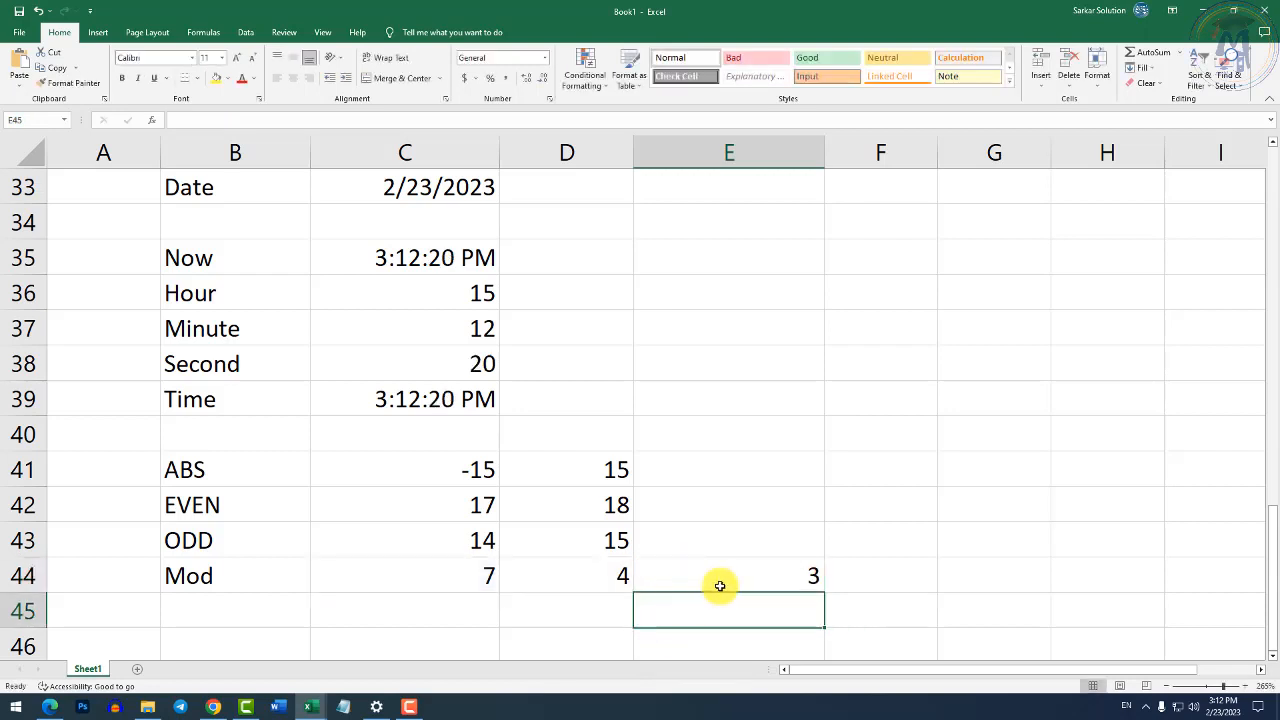
click(766, 572)
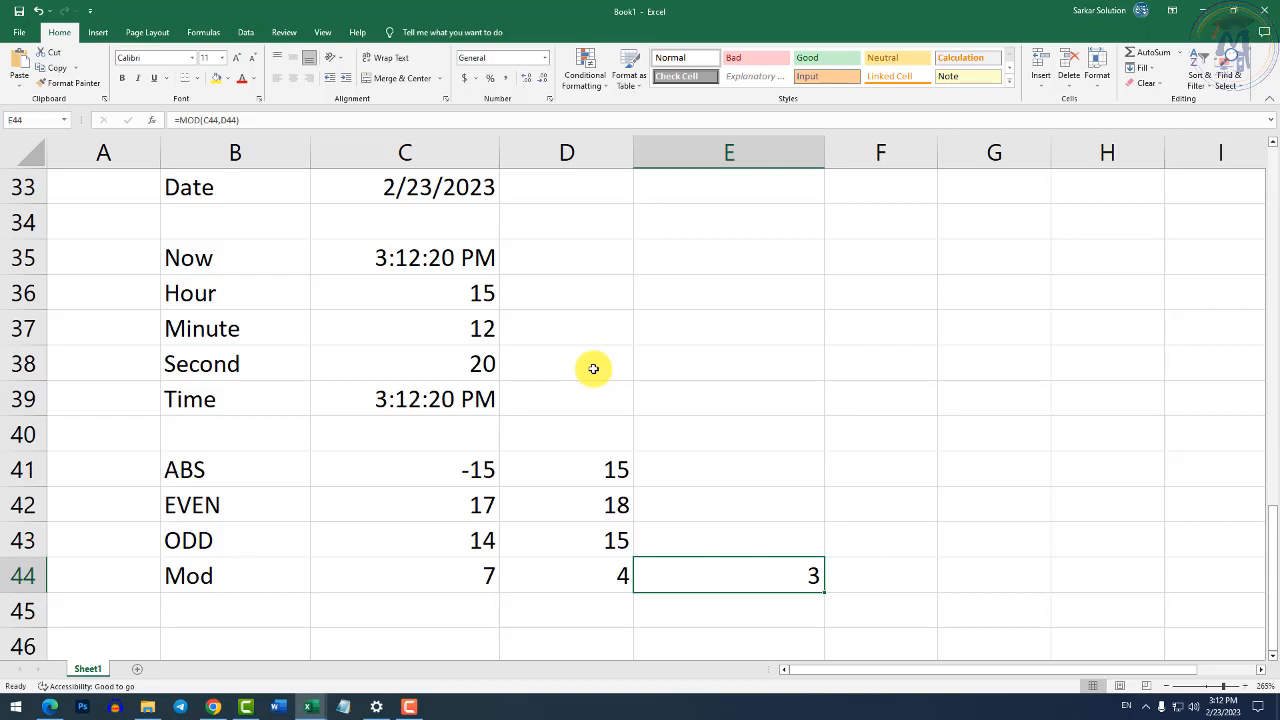
Set the Mod example's divisor in D44 to 2 and check the remainder in E44.
click(610, 570)
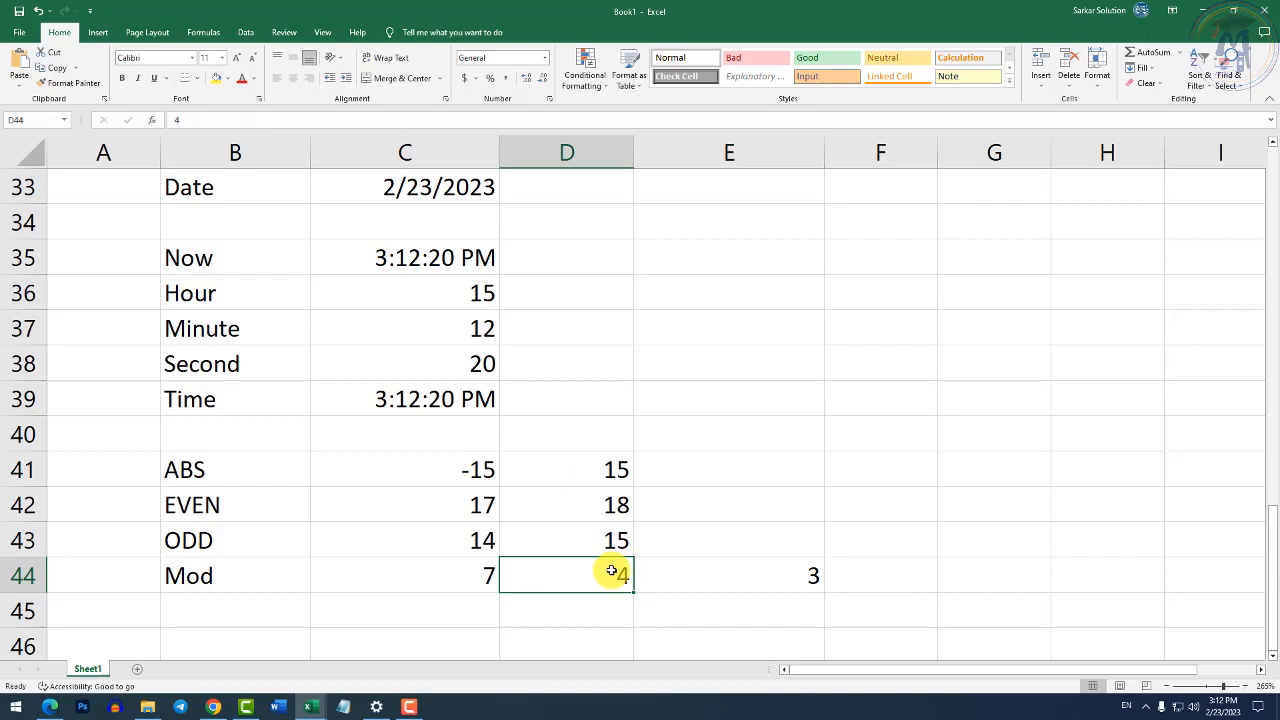
click(482, 575)
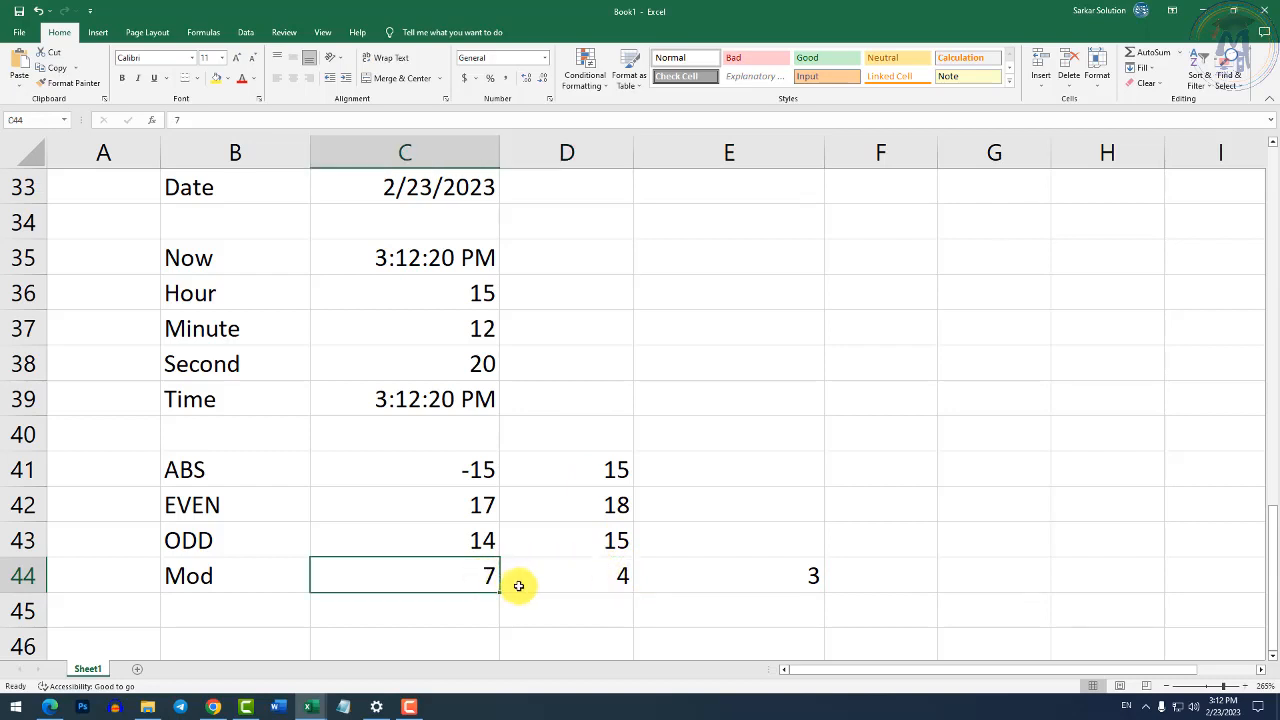
click(558, 573)
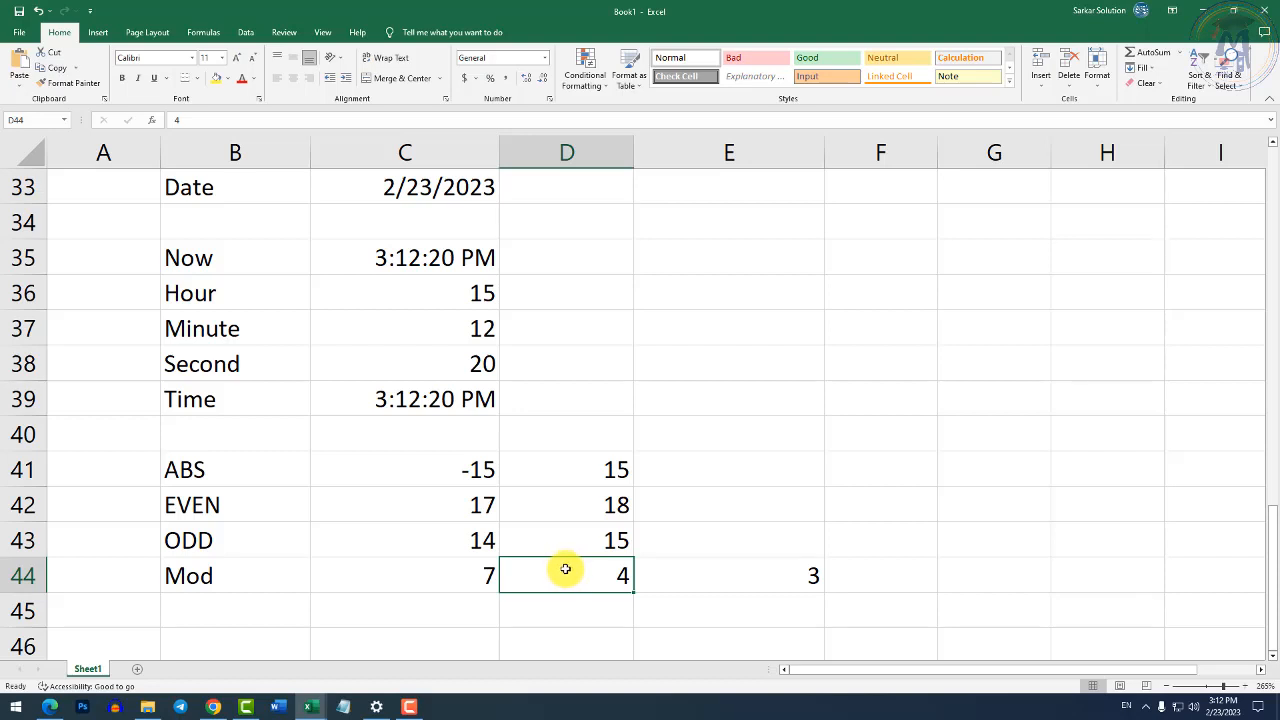
text(2)
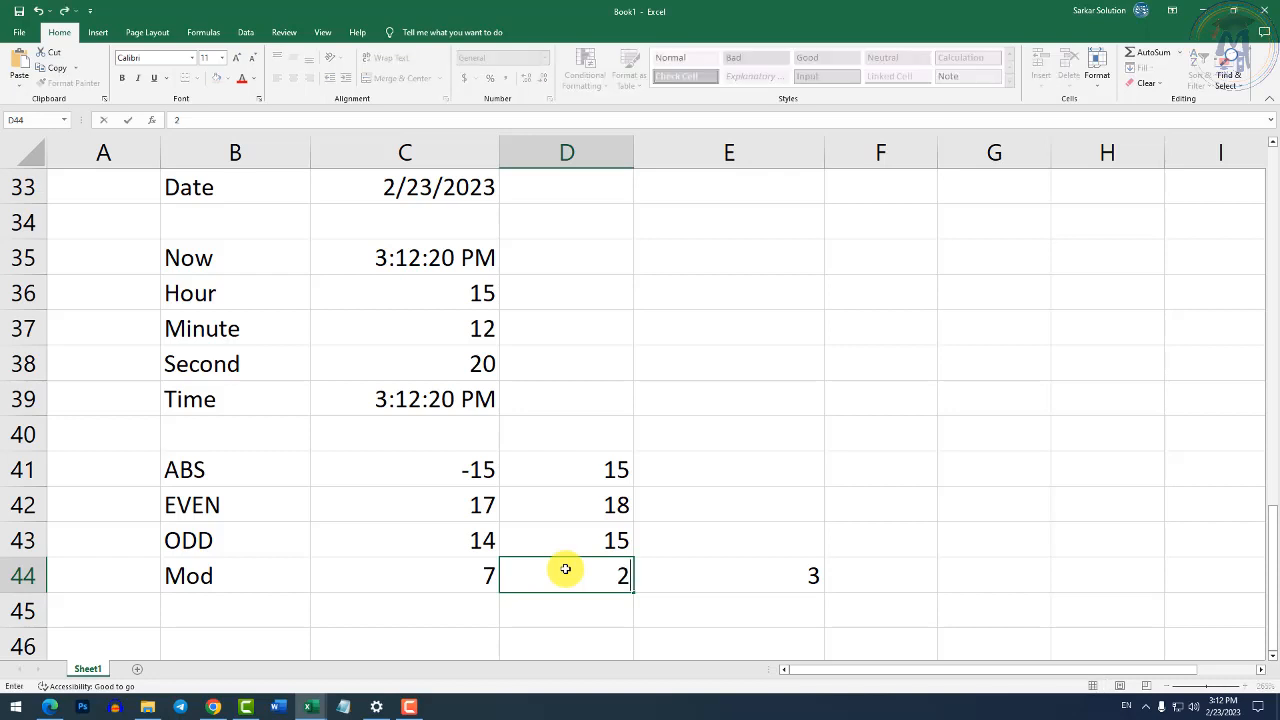
key(Return)
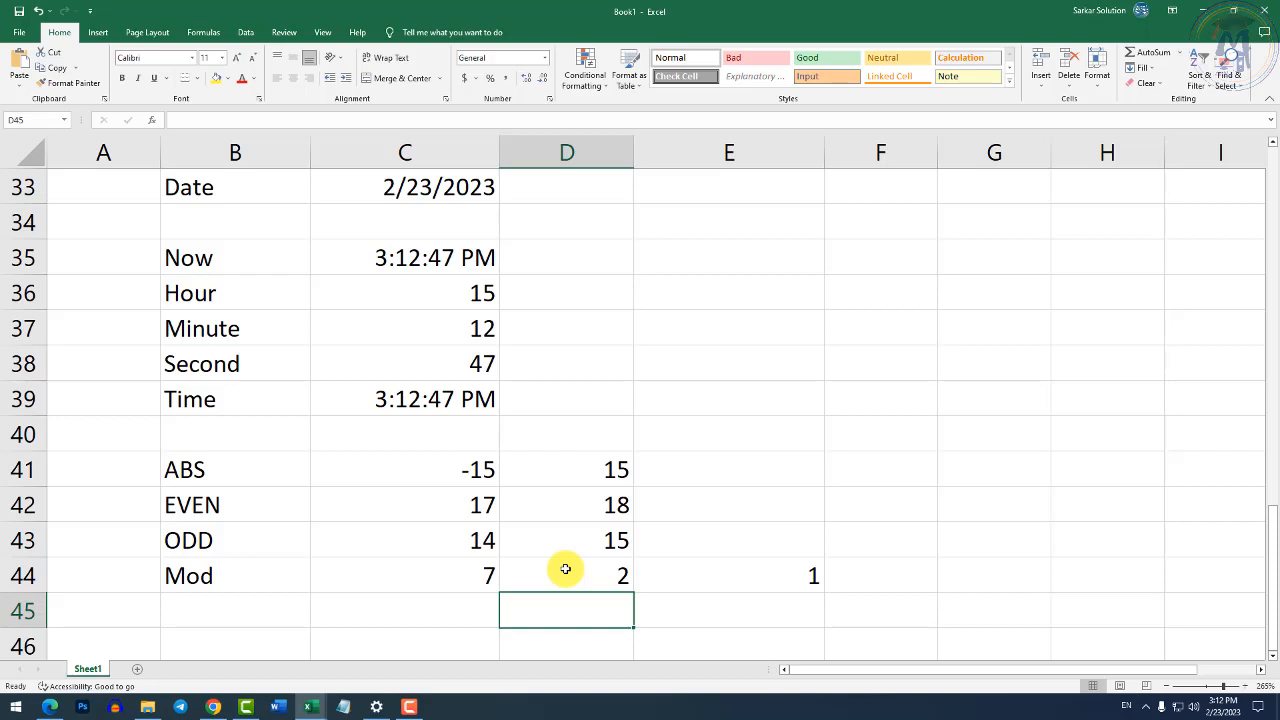
click(747, 577)
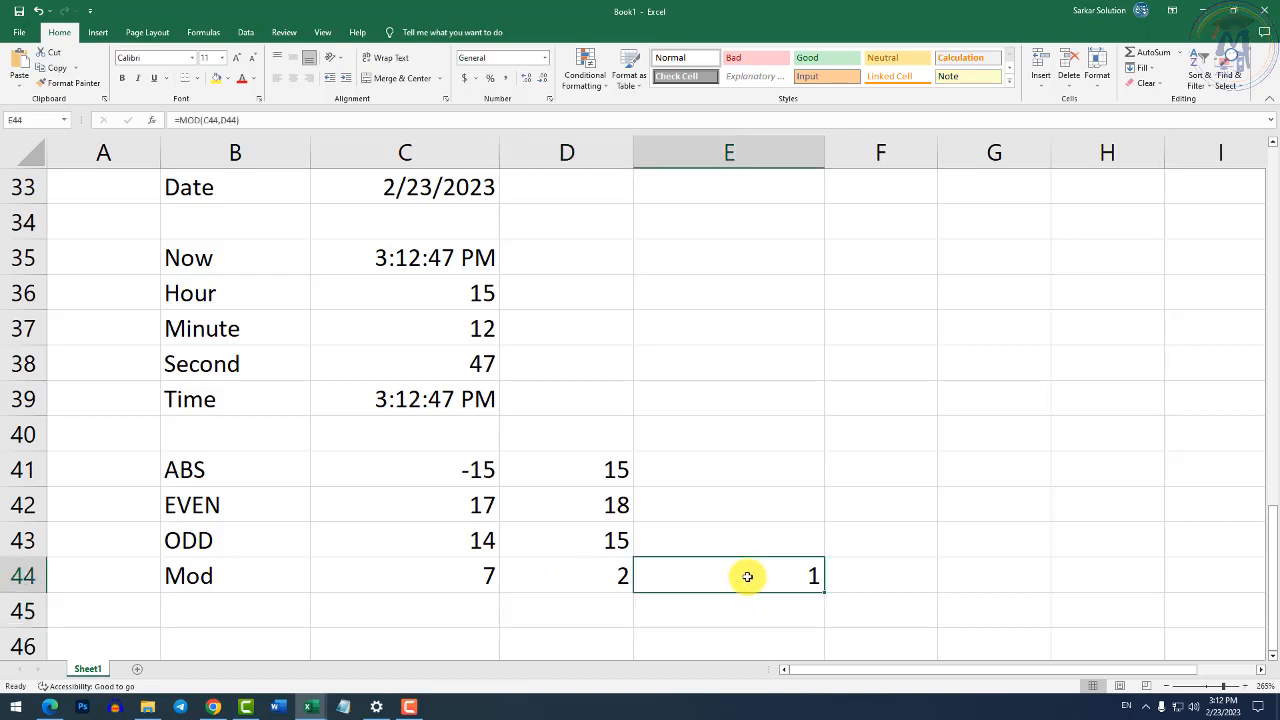
Label B45 as Mode and enter 5, 4 and 5 in cells C45 to E45.
click(208, 573)
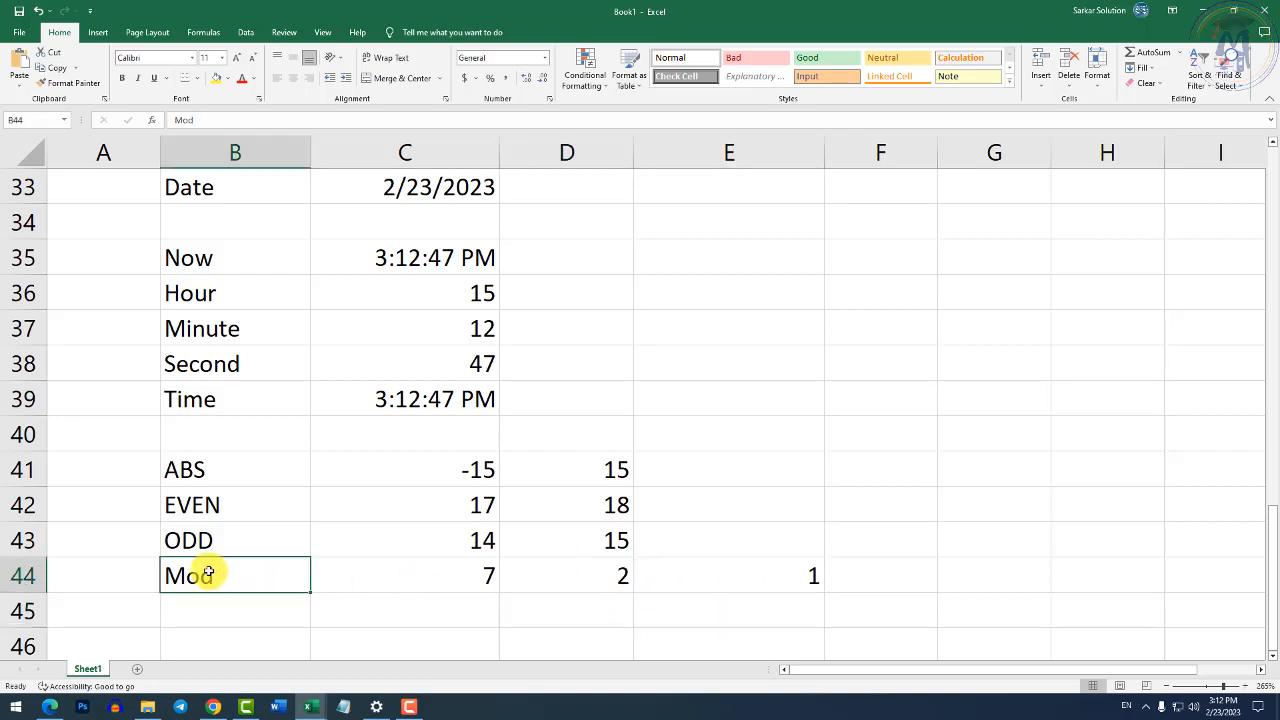
click(213, 617)
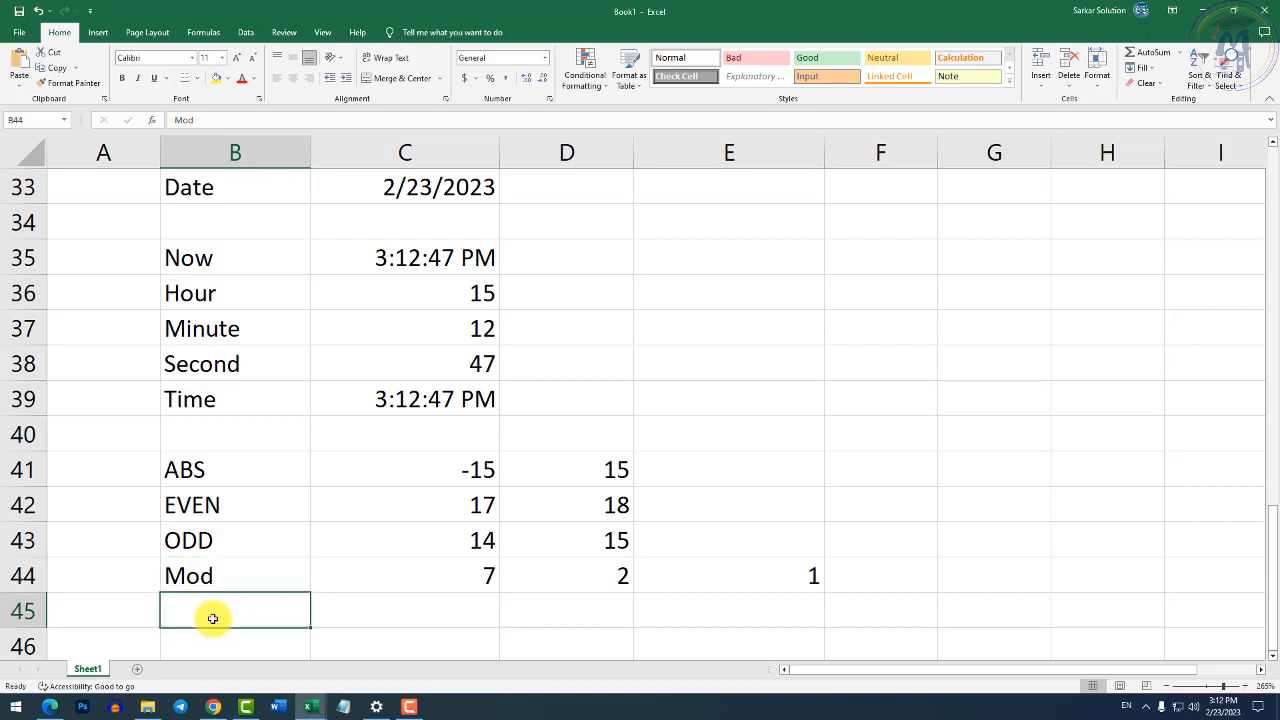
text(Mode)
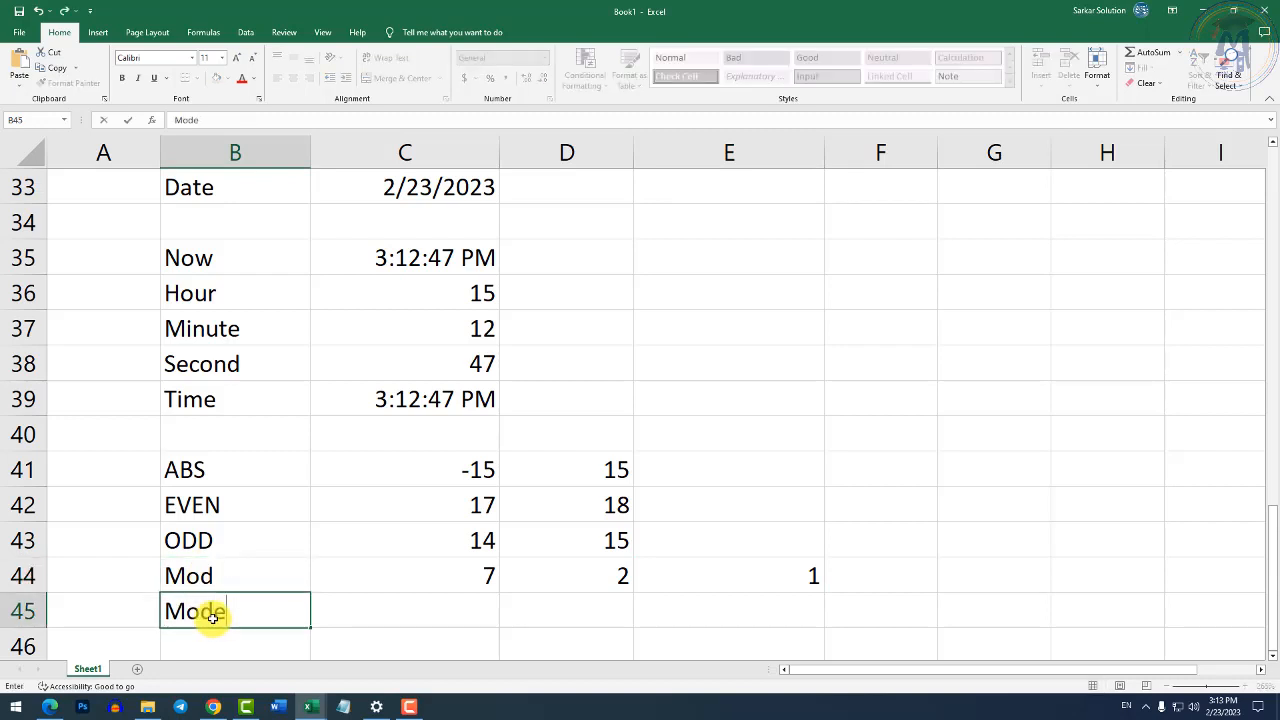
key(Tab)
text(5)
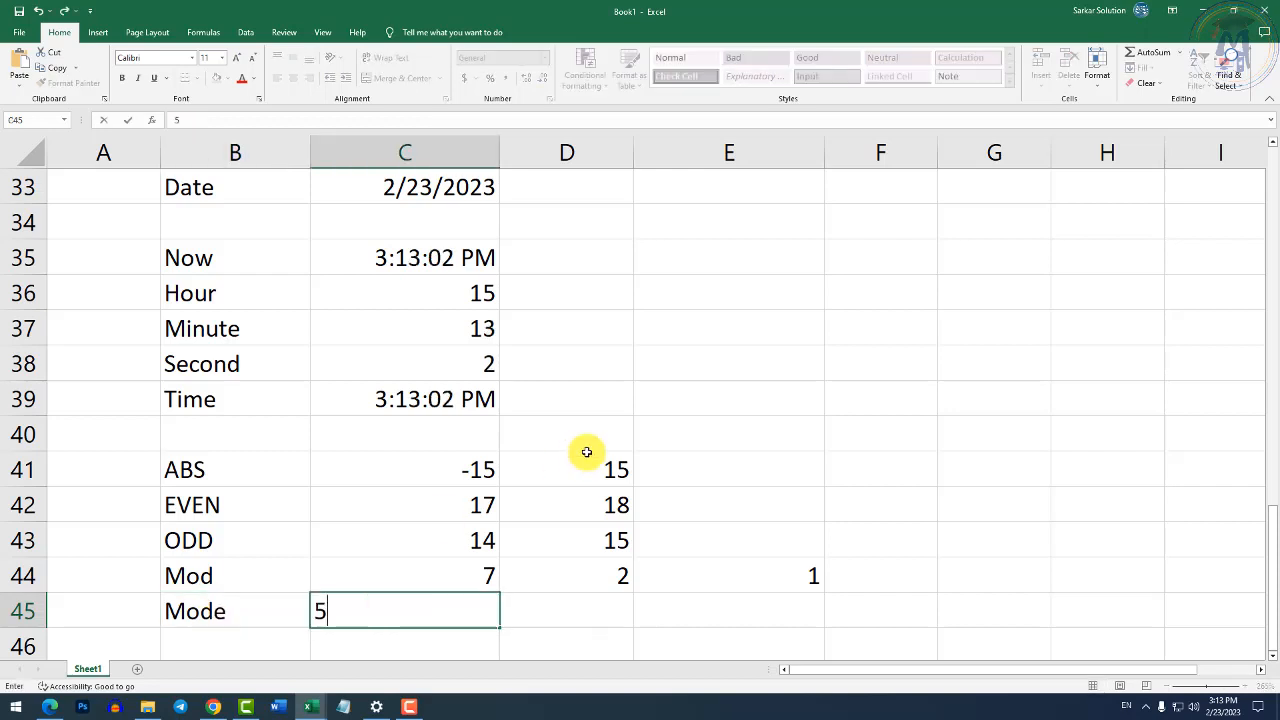
key(Tab)
text(4)
key(Tab)
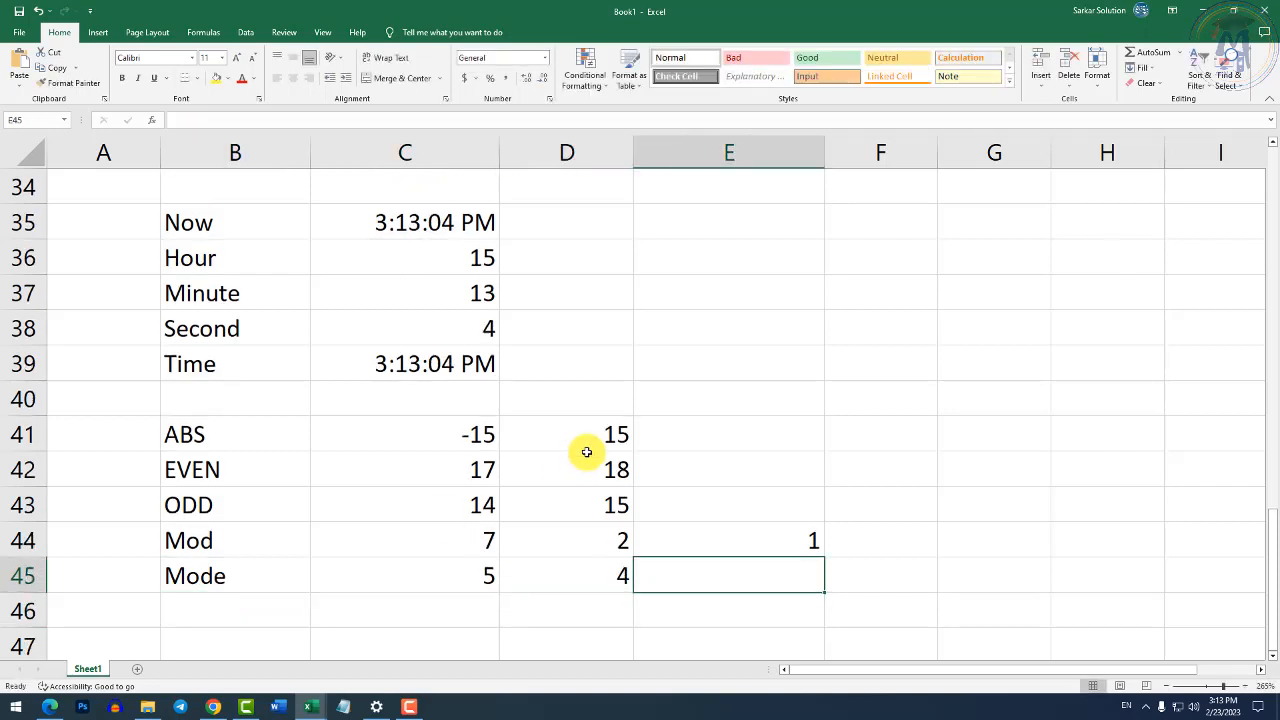
text(5)
key(Return)
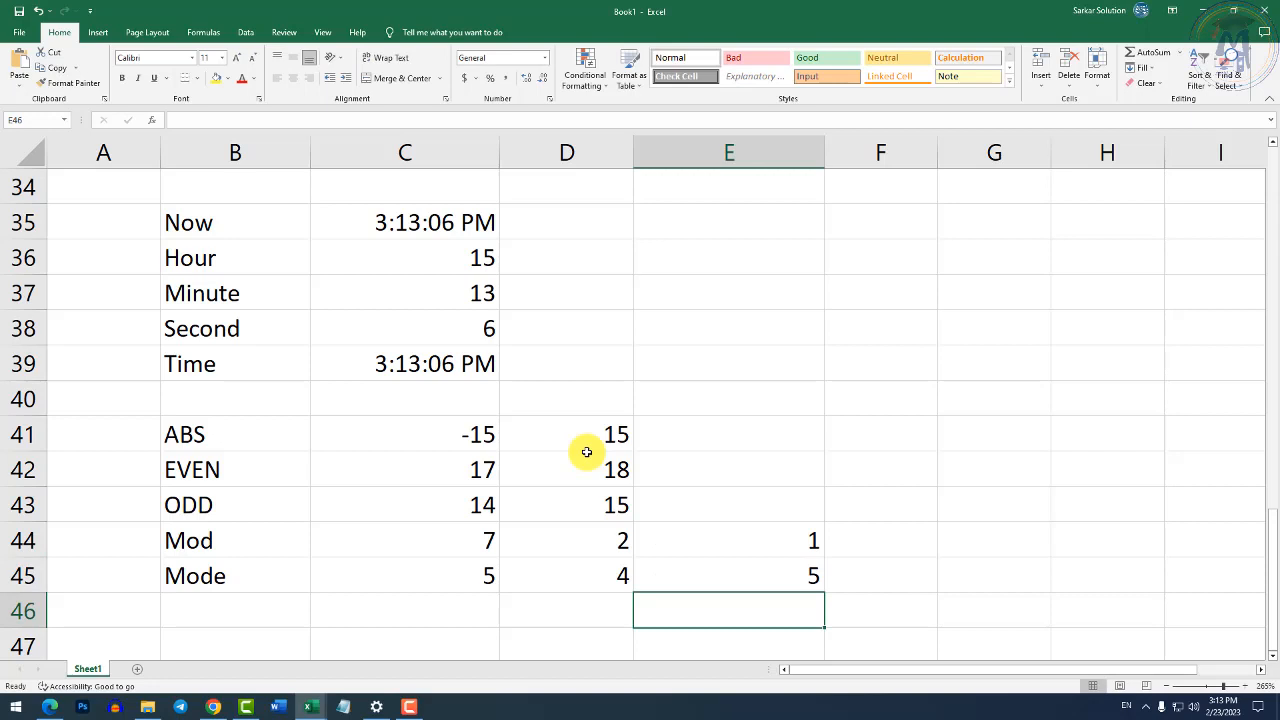
Continue the Mode row's sample numbers with 4, 3 and 5 in cells F45 to H45.
key(Up)
key(Right)
text(4)
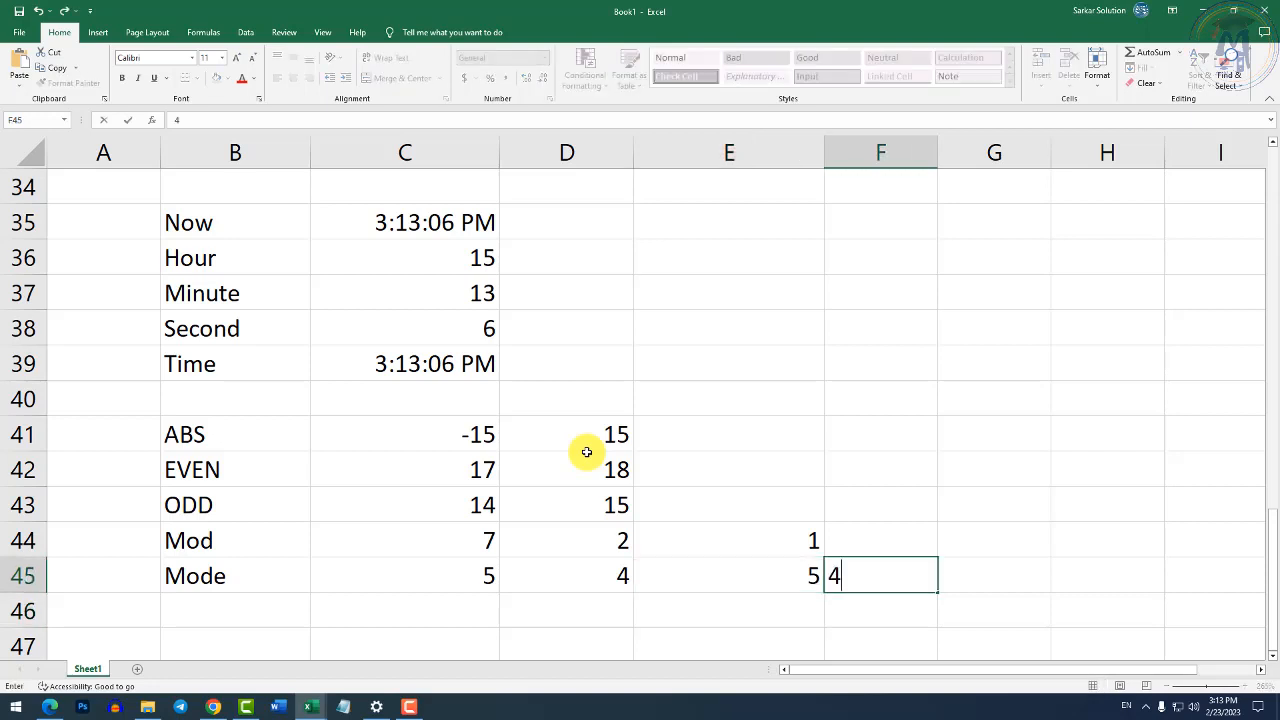
key(Tab)
text(3)
key(Tab)
text(5)
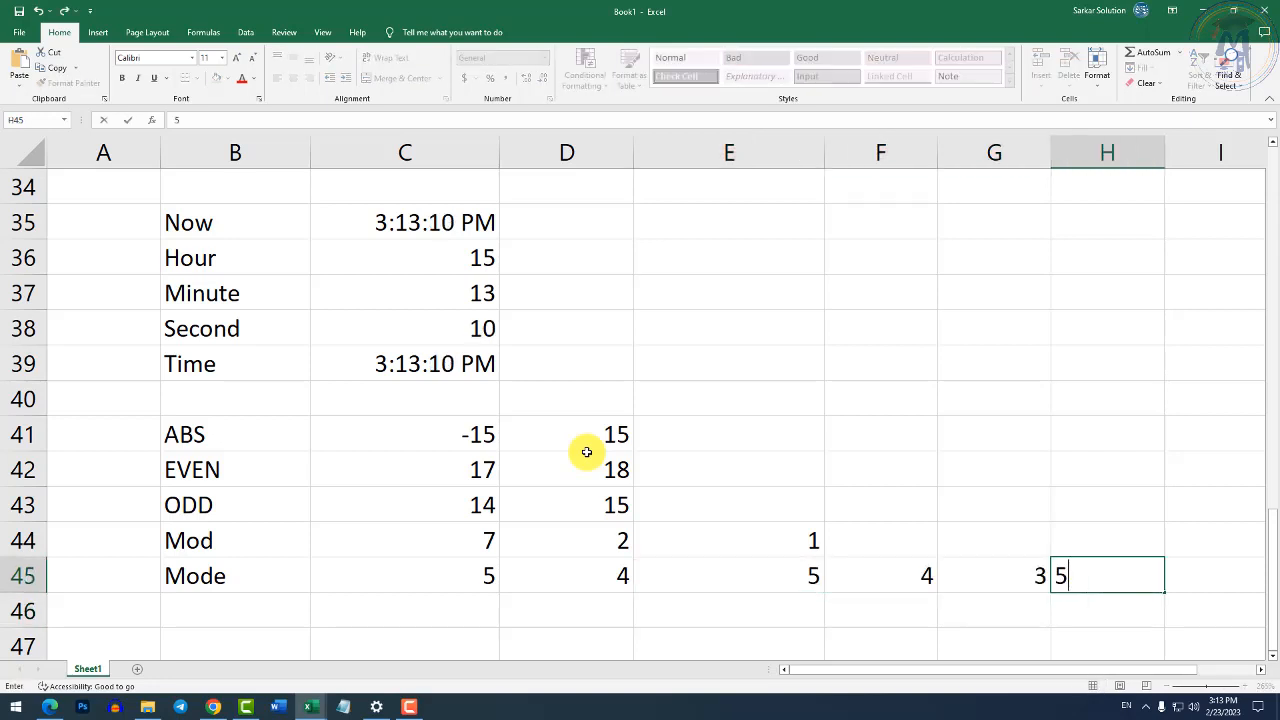
key(Tab)
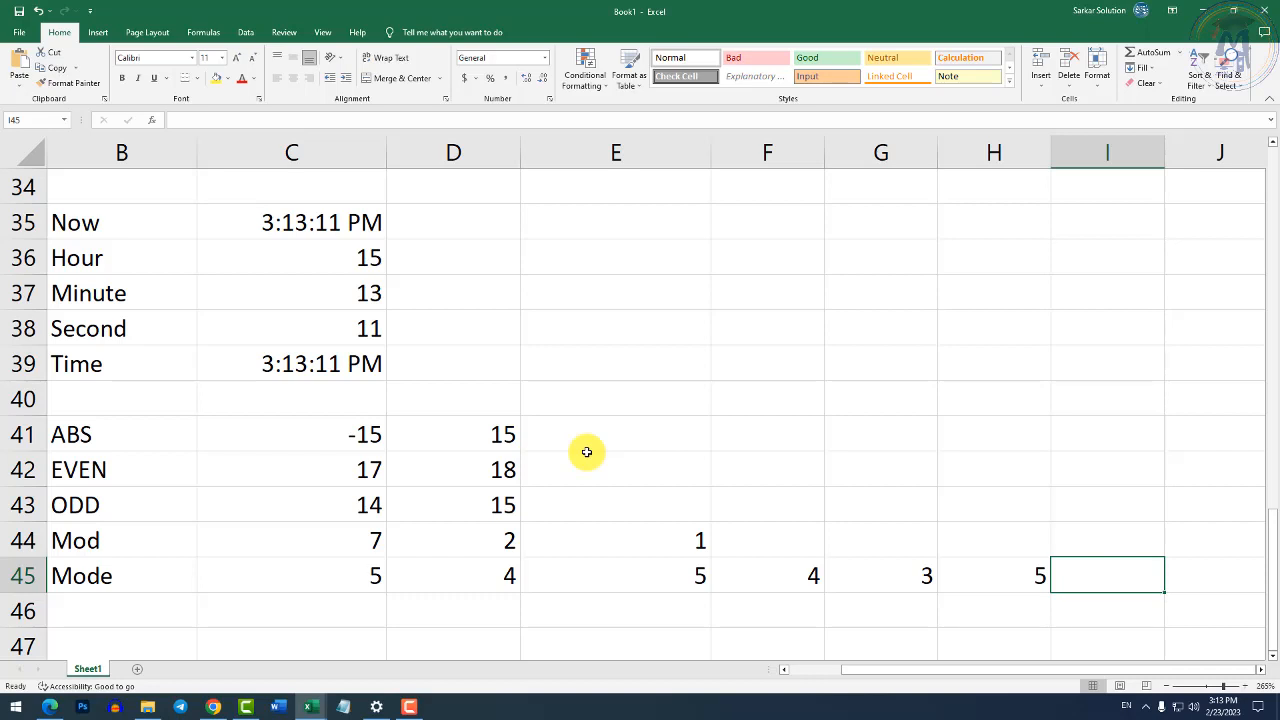
Enter =mode(C45:H45) in I45 to find the most frequent number in the Mode row.
text(=mode)
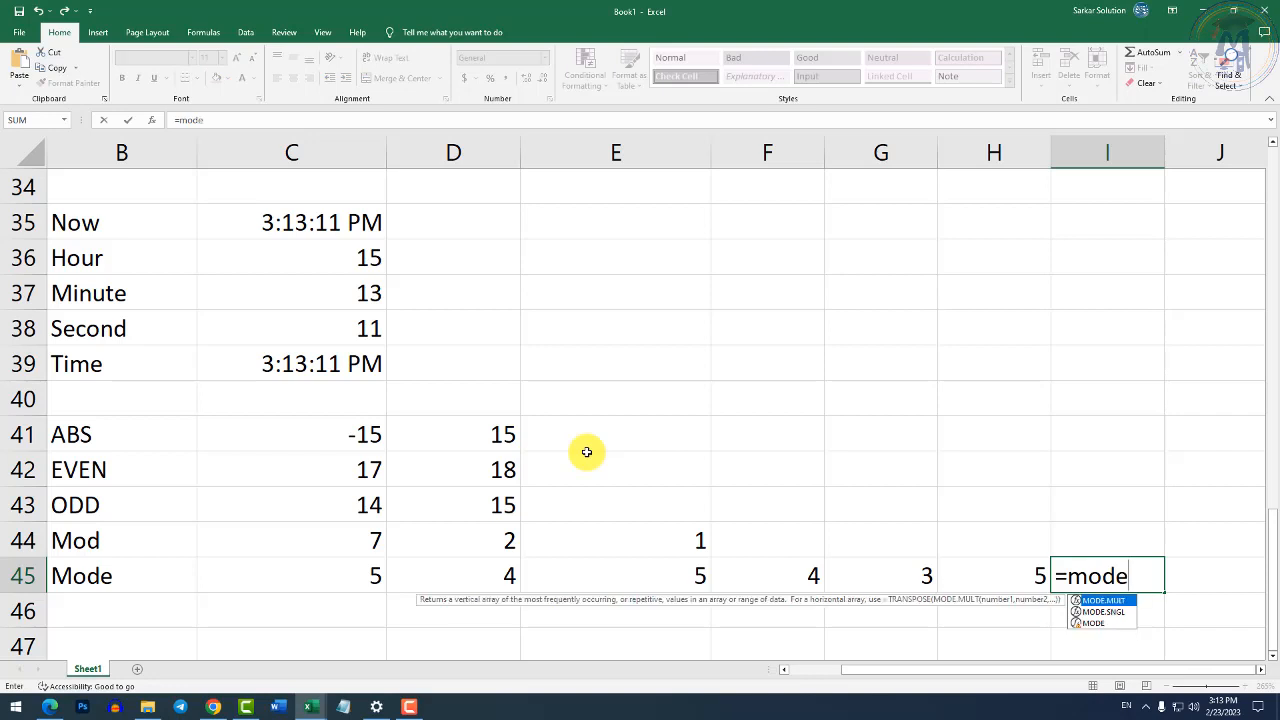
text(()
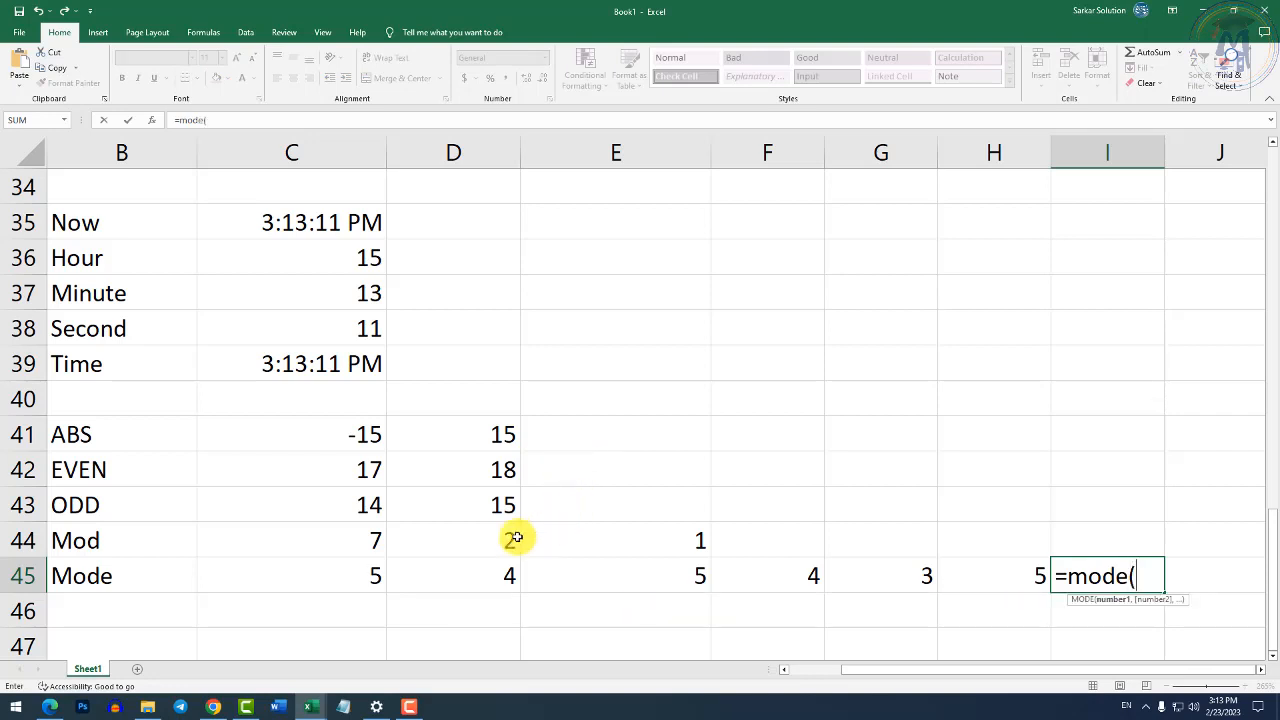
drag(371, 569, 971, 566)
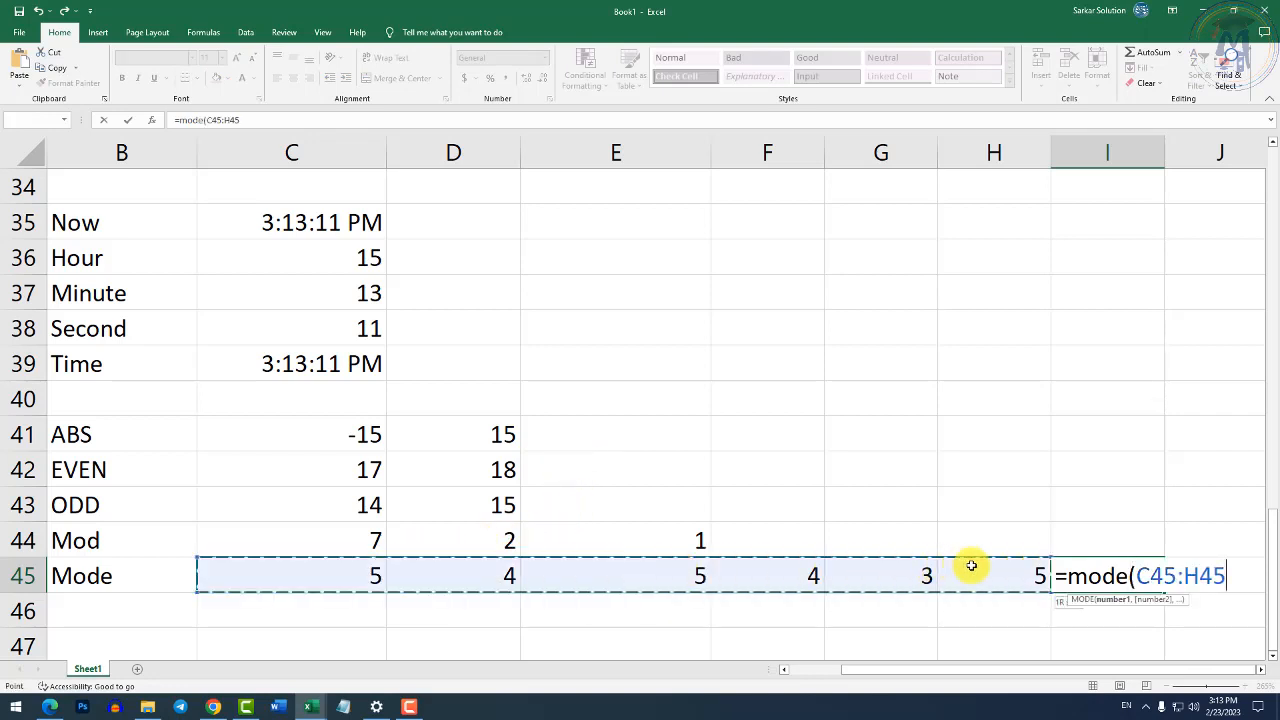
text())
key(Return)
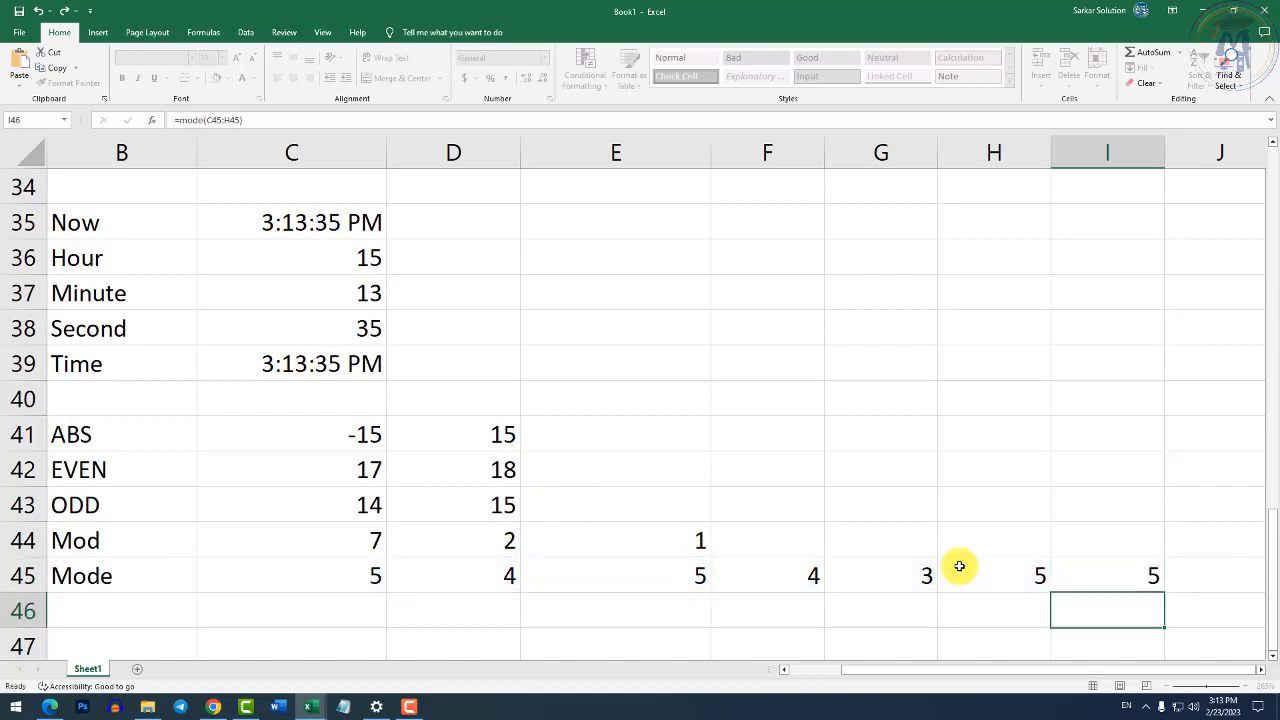
key(Up)
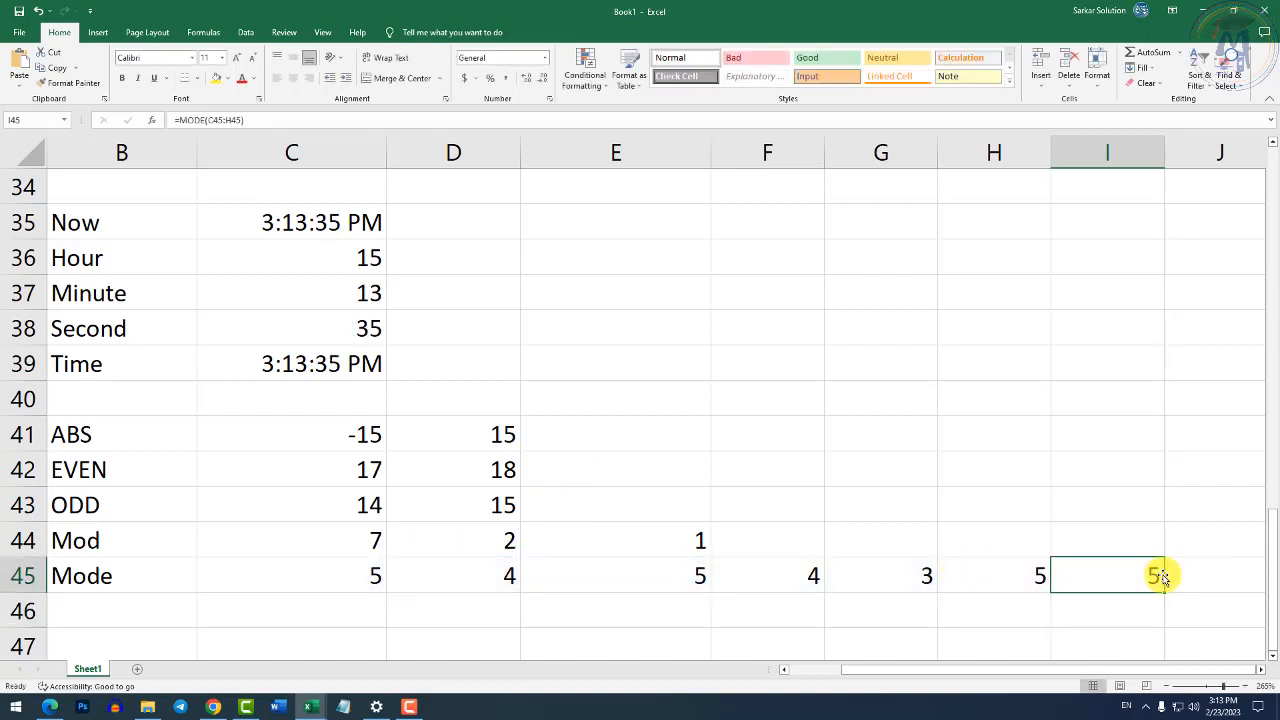
Set the Mode example's first number in C45 to 4 and compare the Mod and Mode labels.
click(358, 572)
text(4)
key(Return)
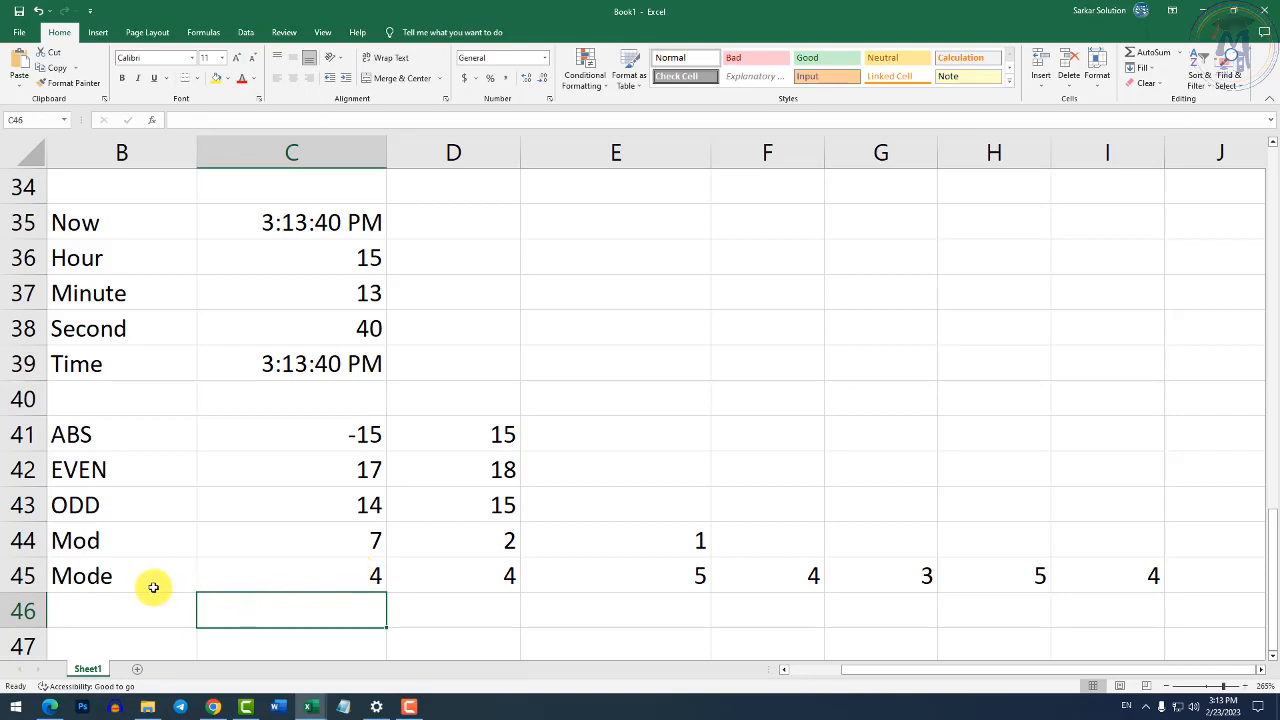
click(110, 578)
click(80, 542)
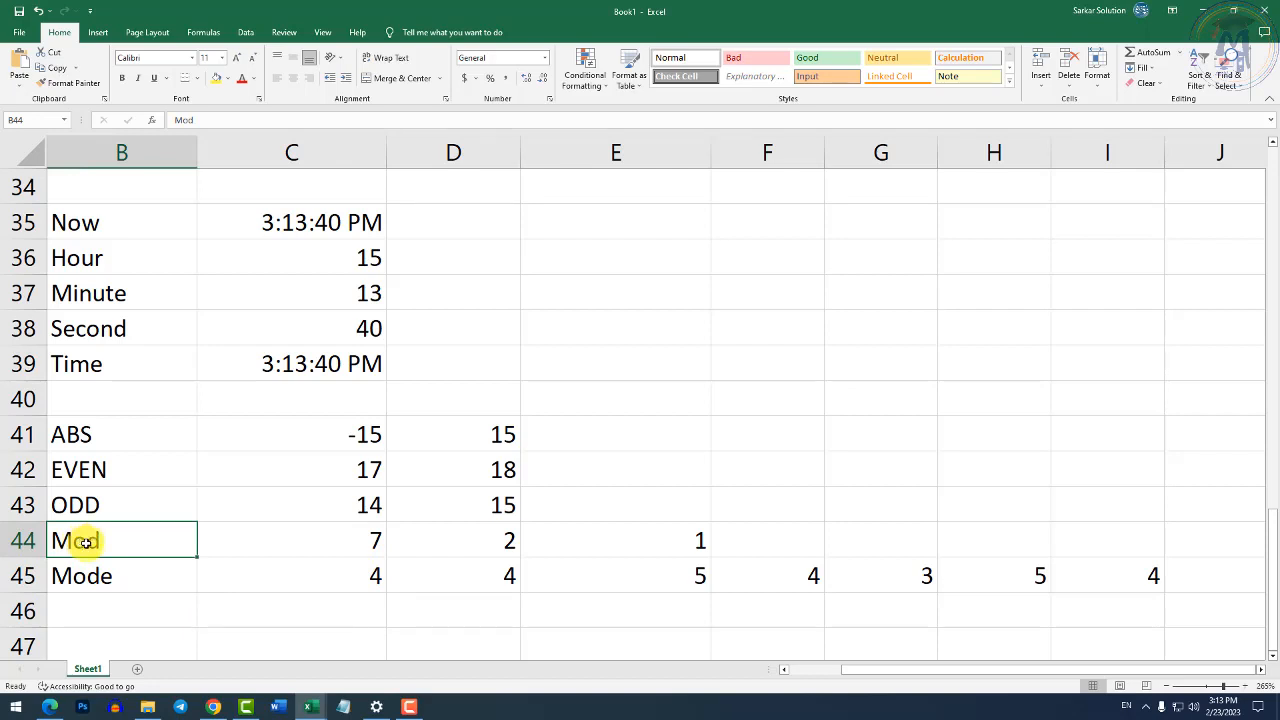
click(126, 585)
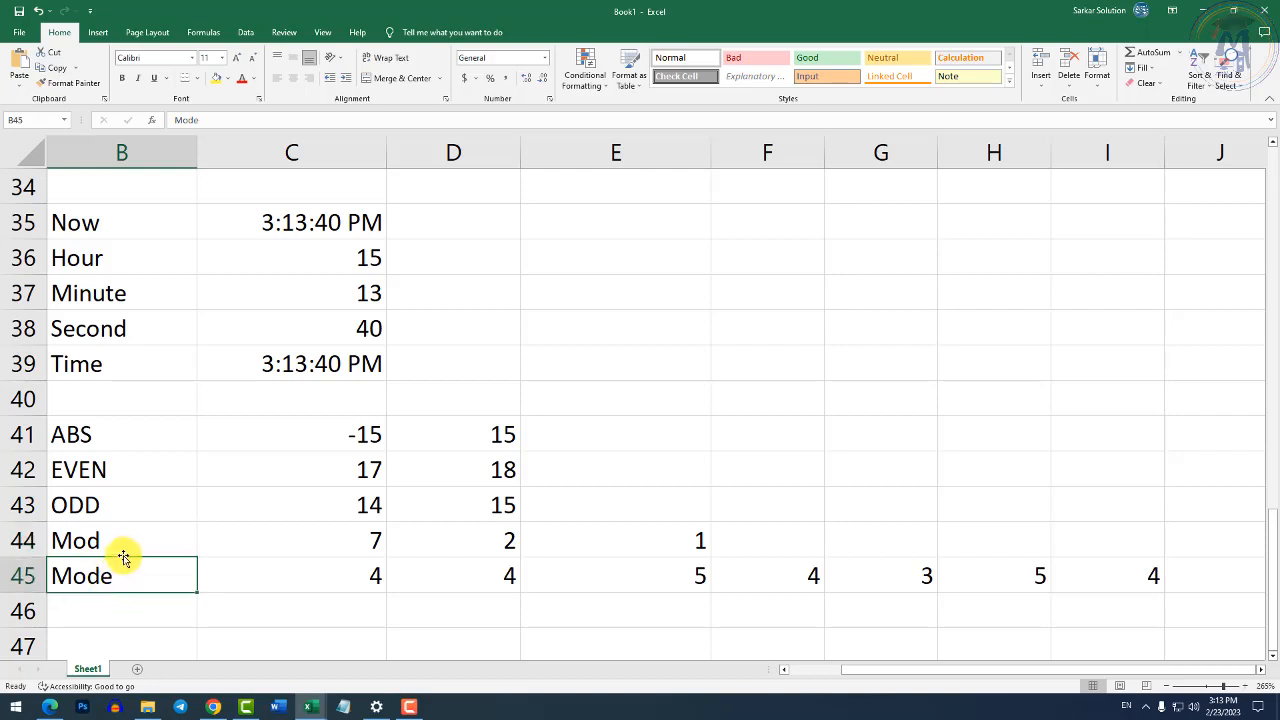
Consult the function list in the Recording Shee workbook, and in Book1 label B46 as Power with 5 in C46 and 2 in D46.
click(128, 607)
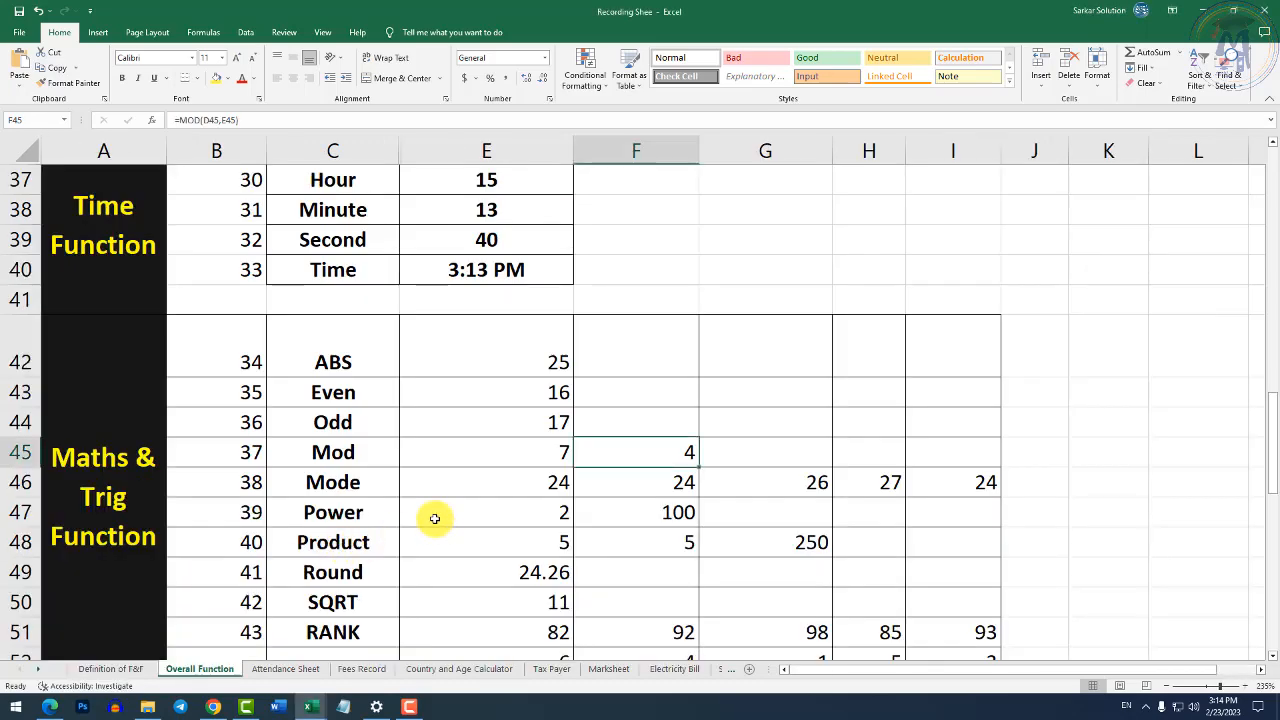
scroll(435, 518, down, 1)
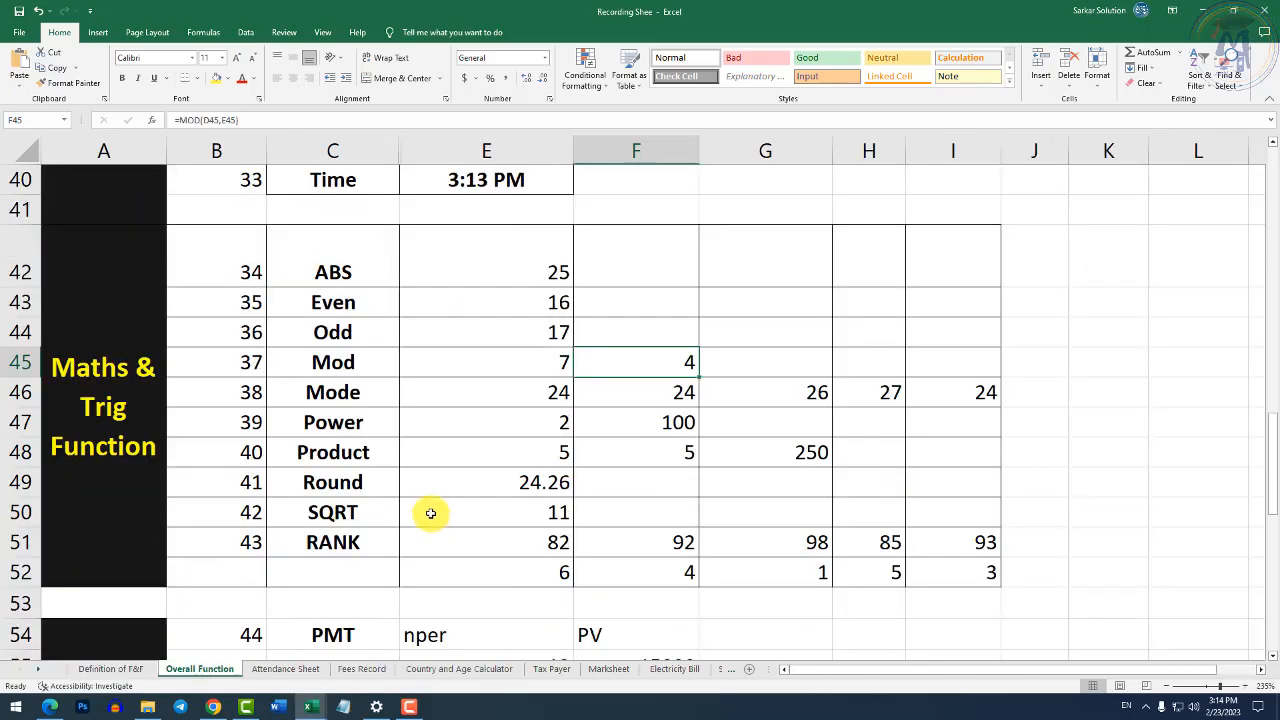
click(368, 366)
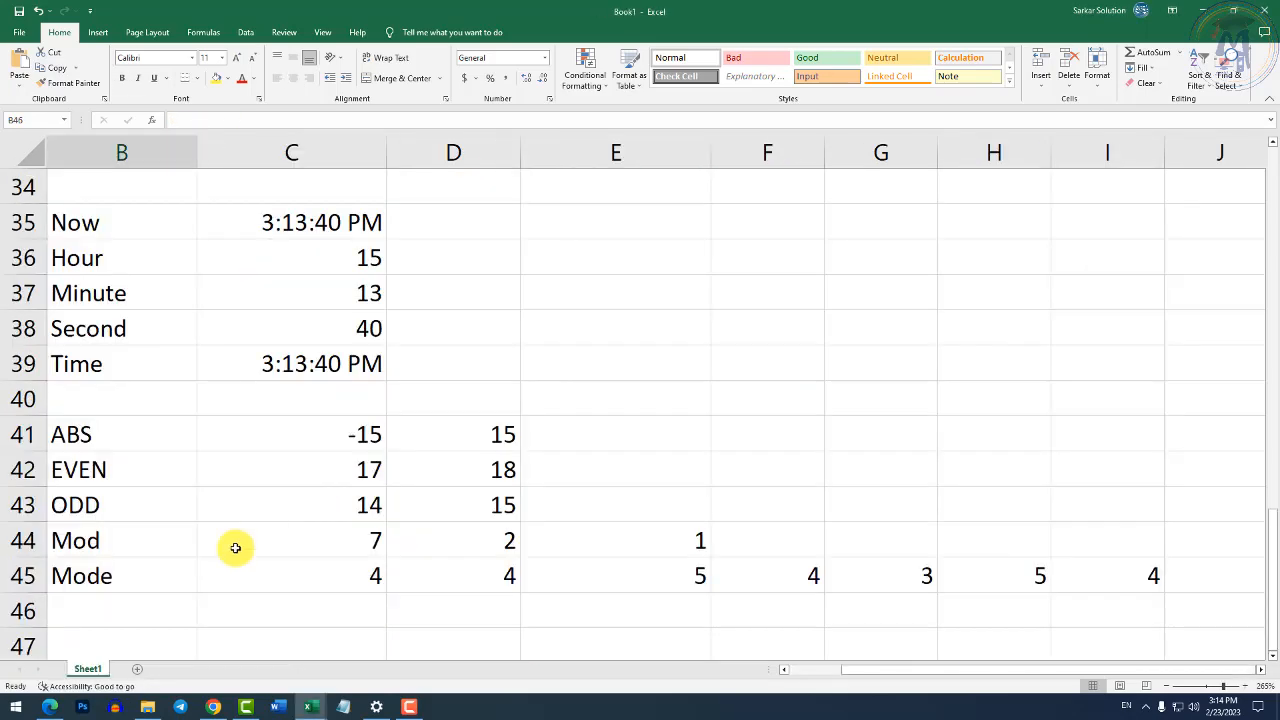
key(Down)
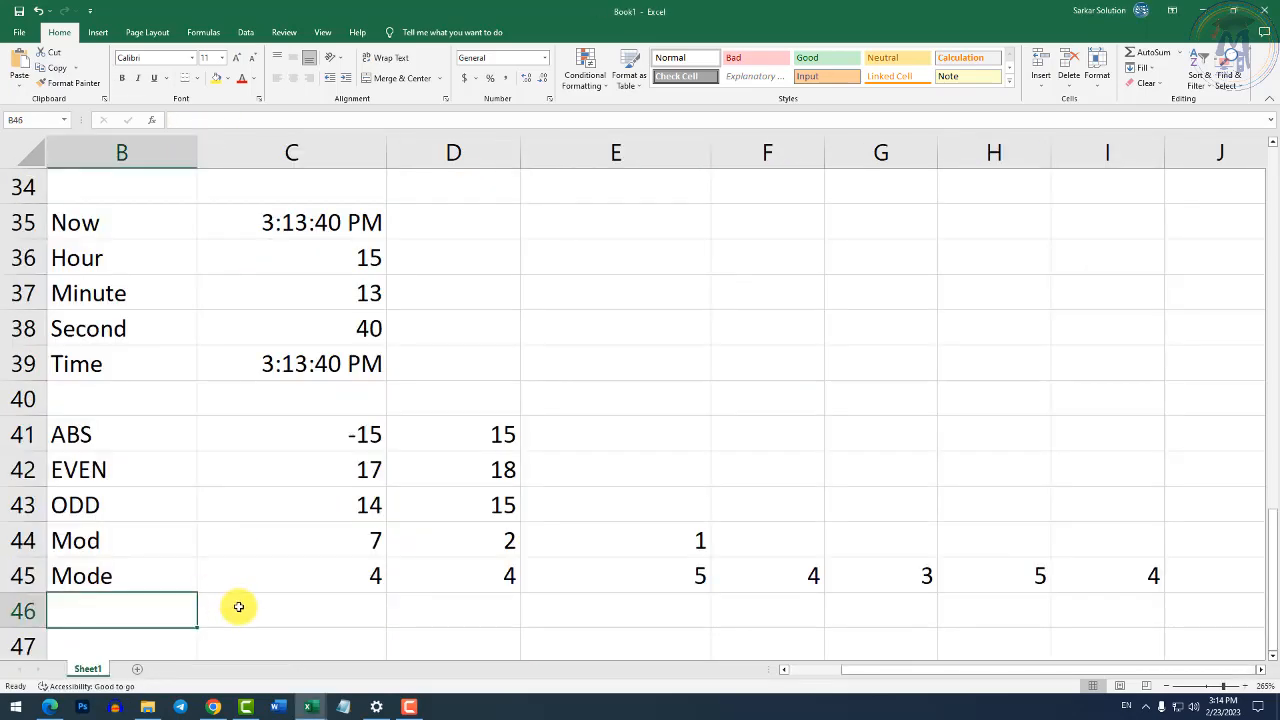
text(Power)
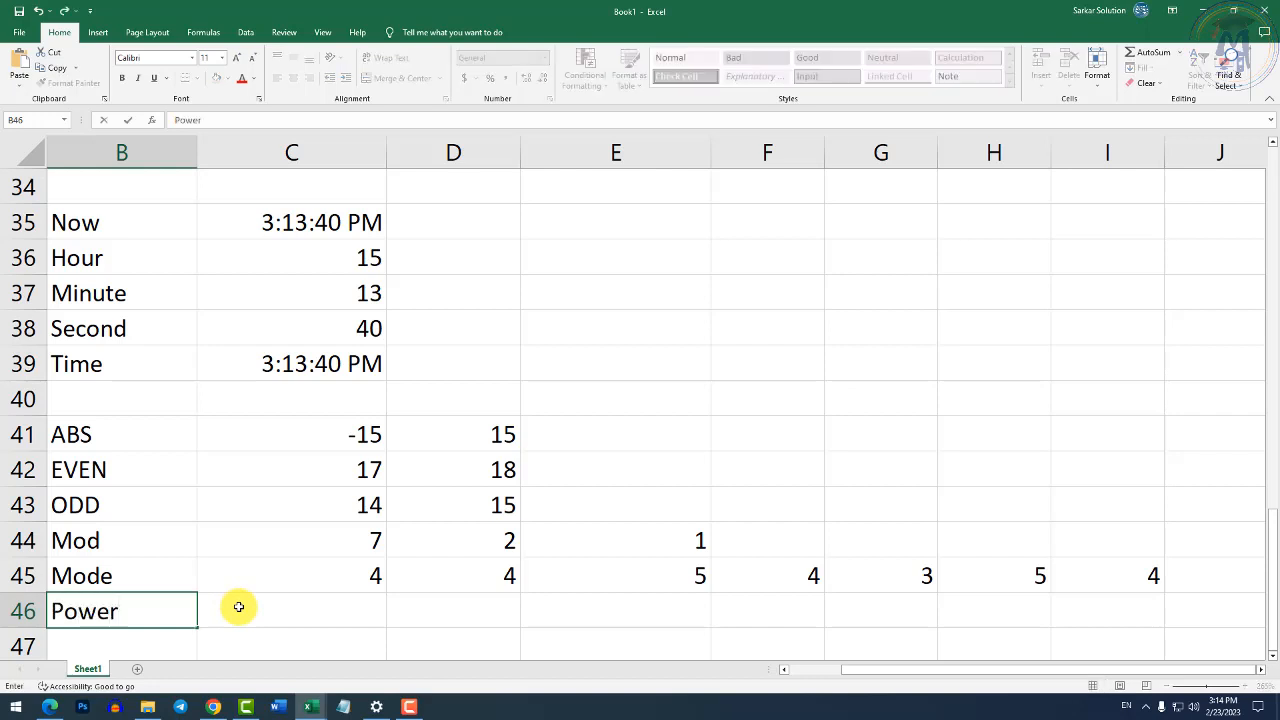
key(Tab)
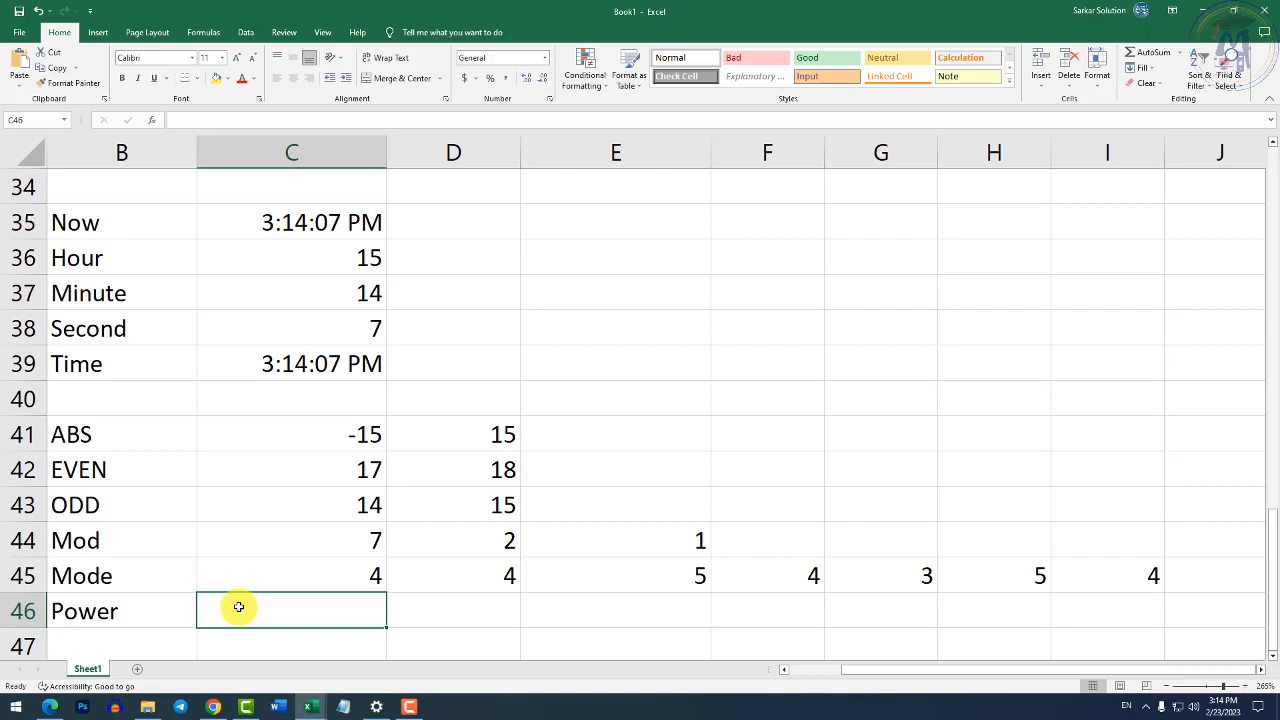
text(5)
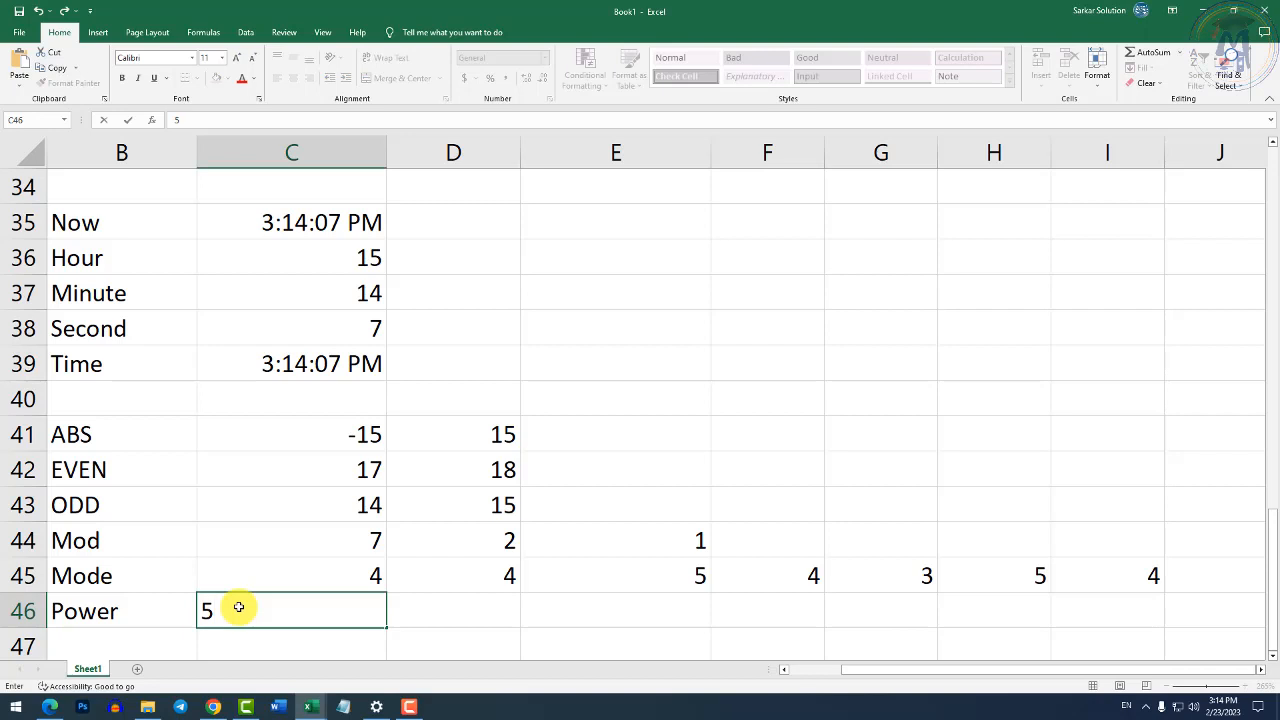
key(Tab)
text(2)
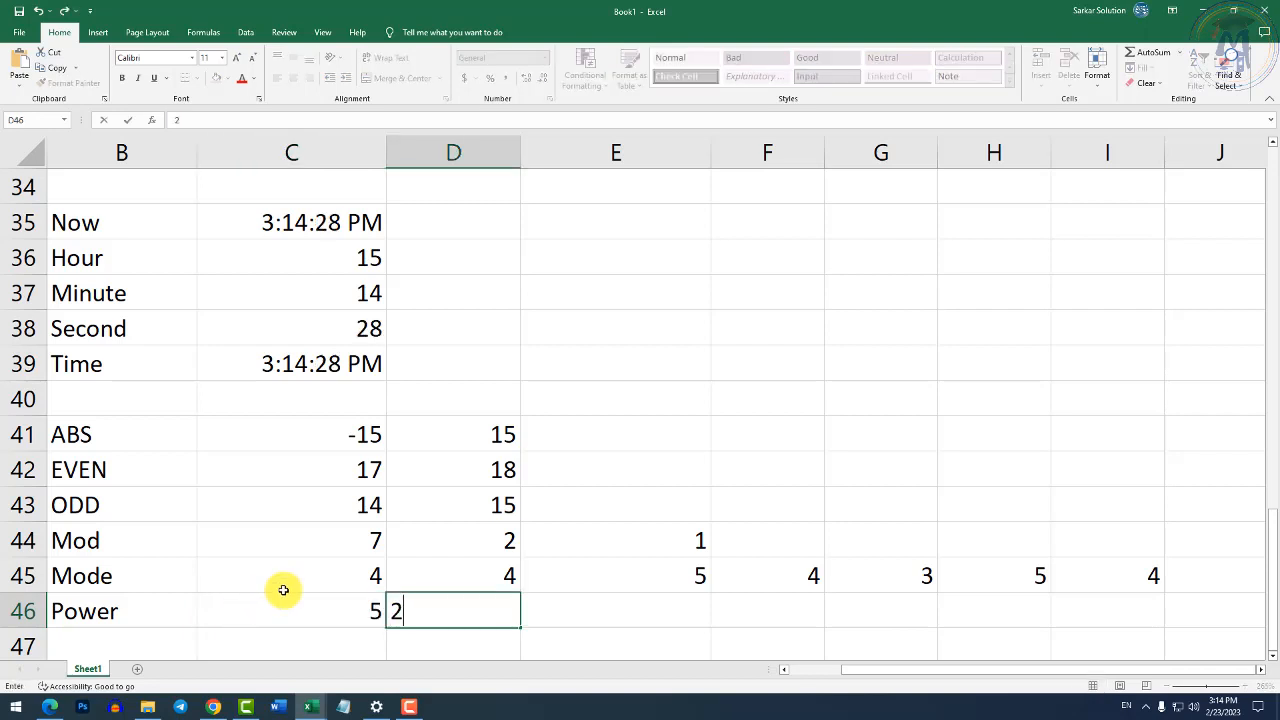
Enter =power(C46,D46) in E46 to raise the Power row's number to its exponent.
key(Tab)
text(=power)
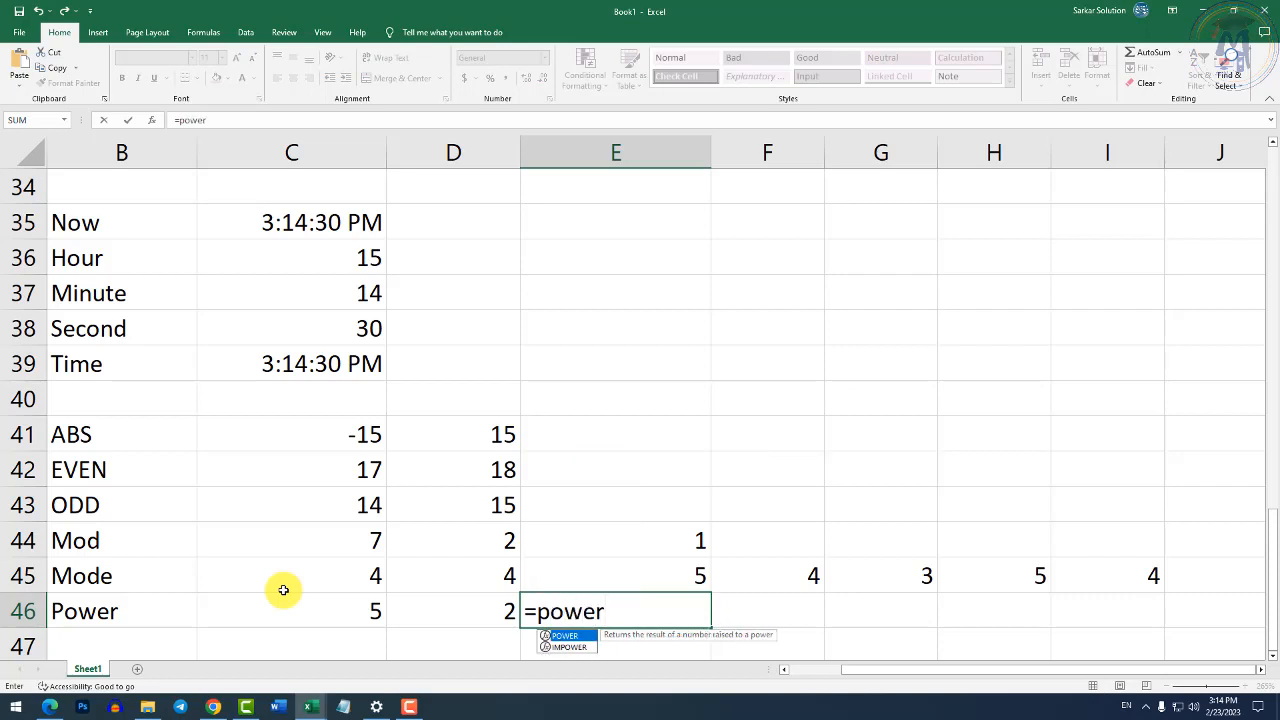
text(()
click(283, 590)
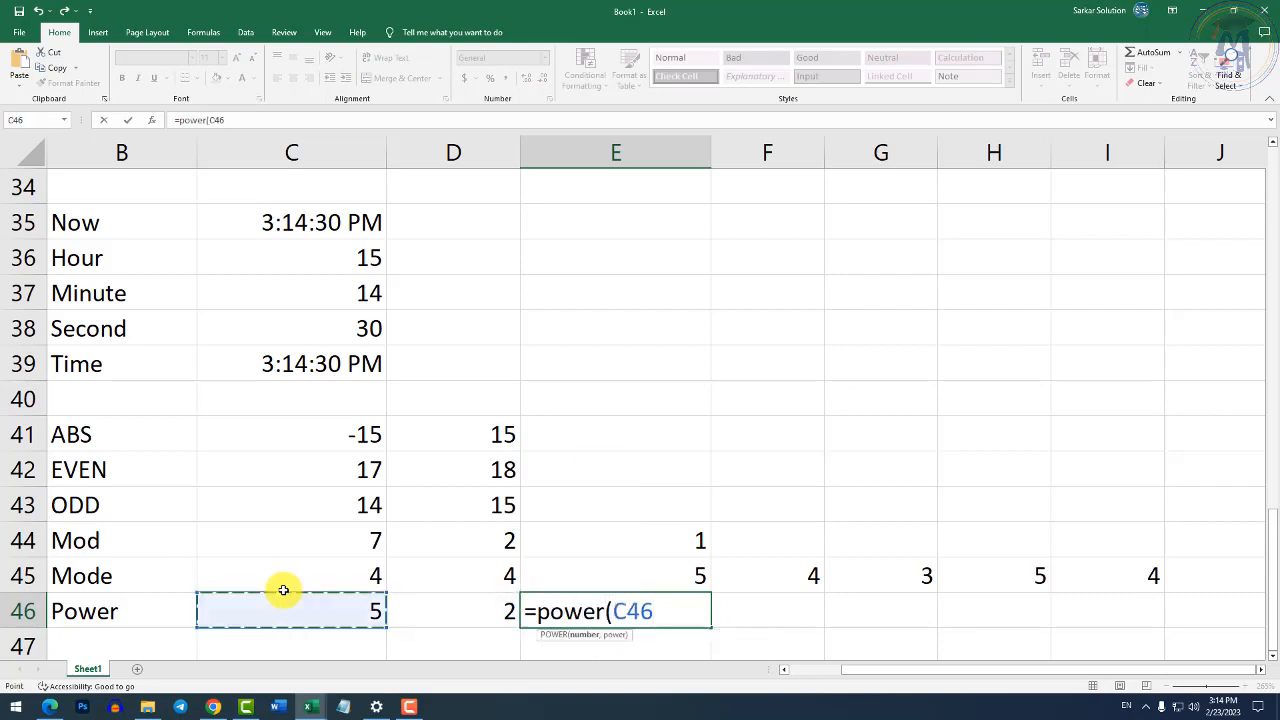
text(,)
key(Left)
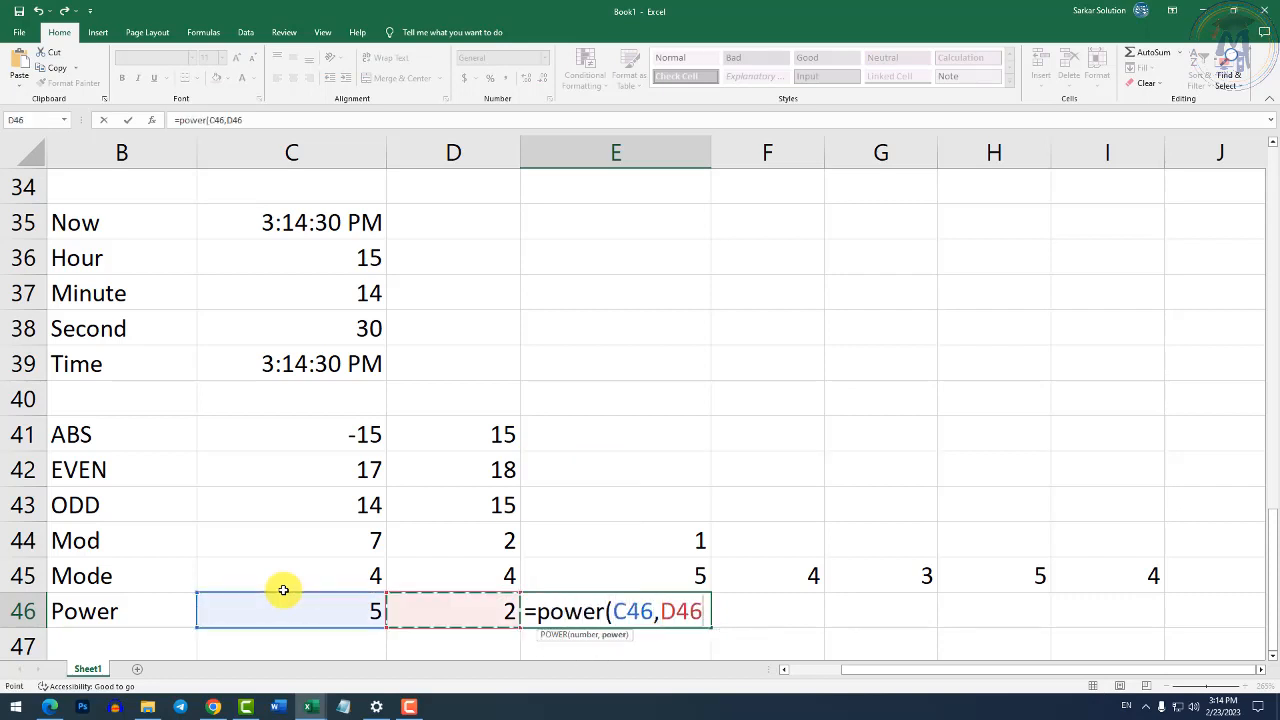
text())
key(Return)
key(Up)
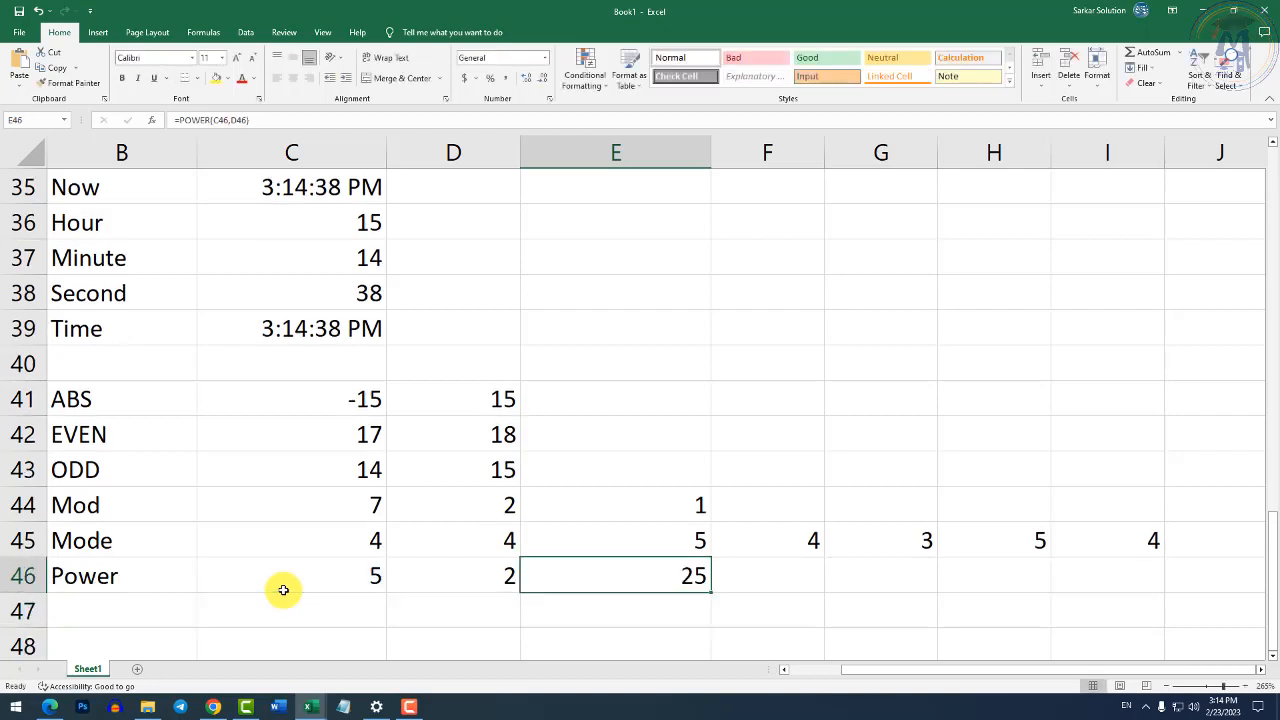
Try 3 as the Power example's exponent in D46.
key(Left)
text(3)
key(Return)
key(Up)
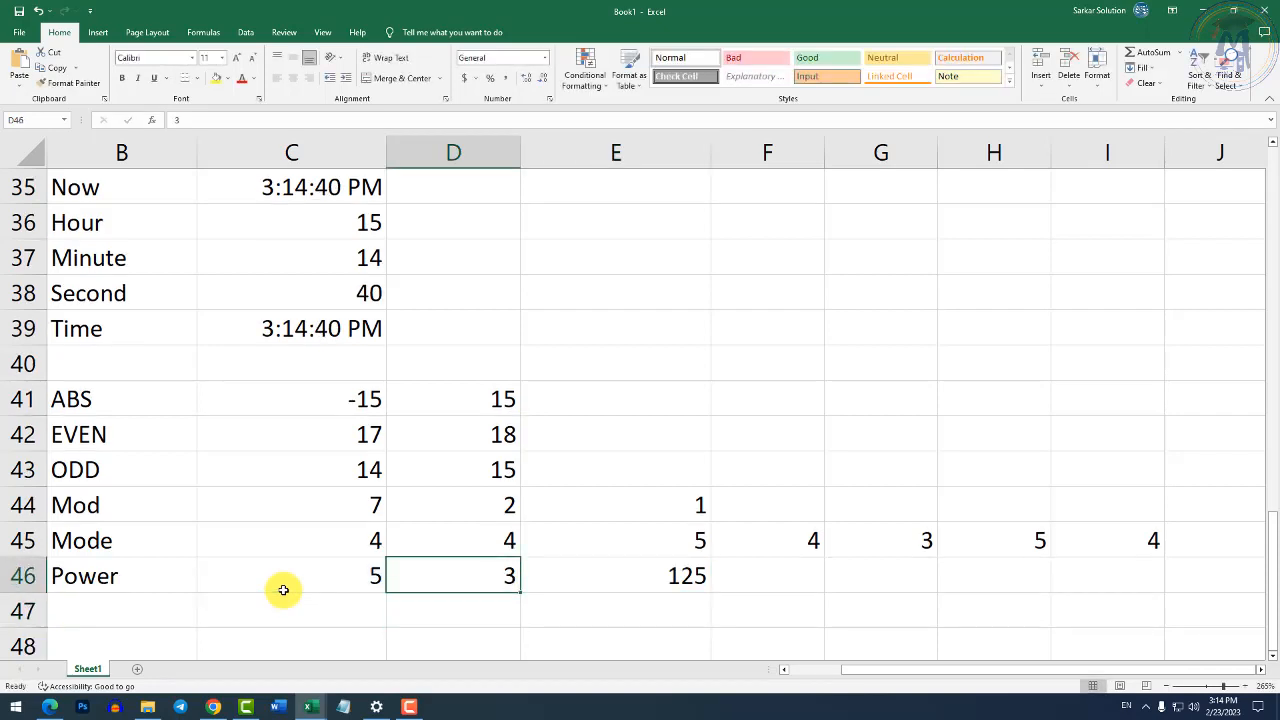
Set the Power example's exponent in D46 to 4.
text(4)
key(Return)
key(Up)
key(Return)
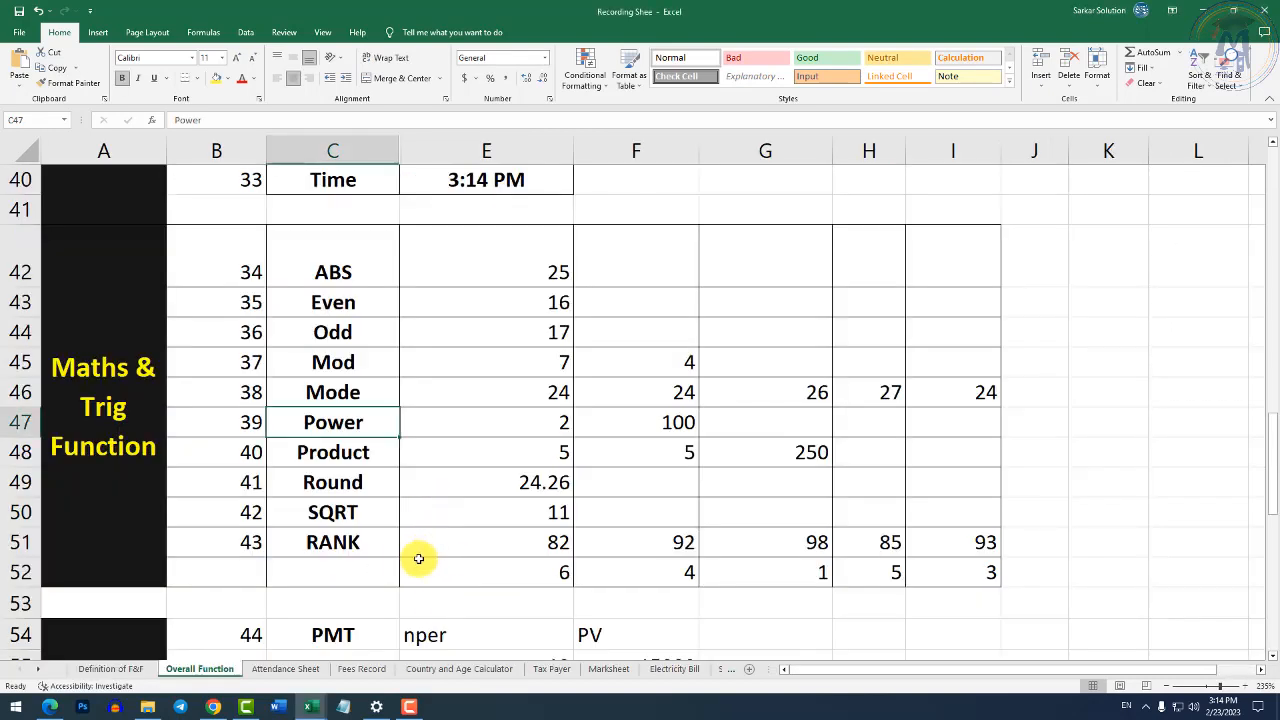
Review the Product, Round, SQRT and RANK entries in the Recording Shee workbook and return to the free rows of Book1.
click(342, 481)
click(338, 512)
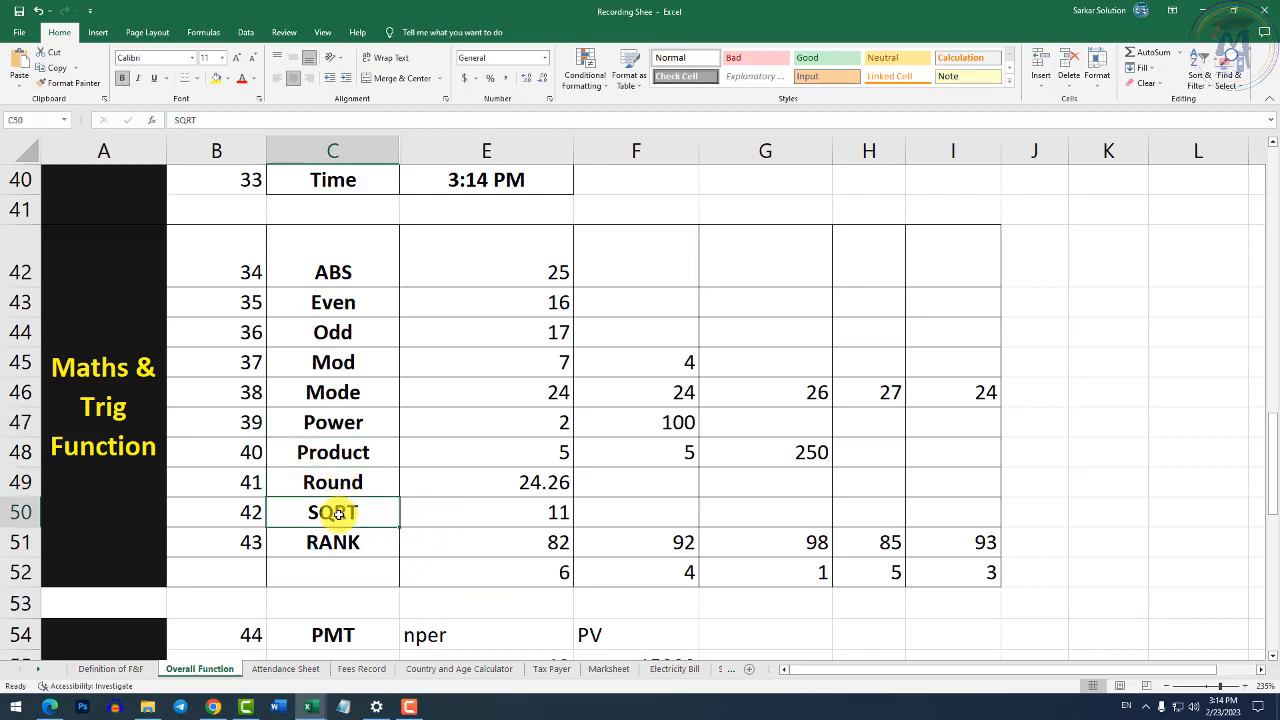
click(360, 452)
click(346, 512)
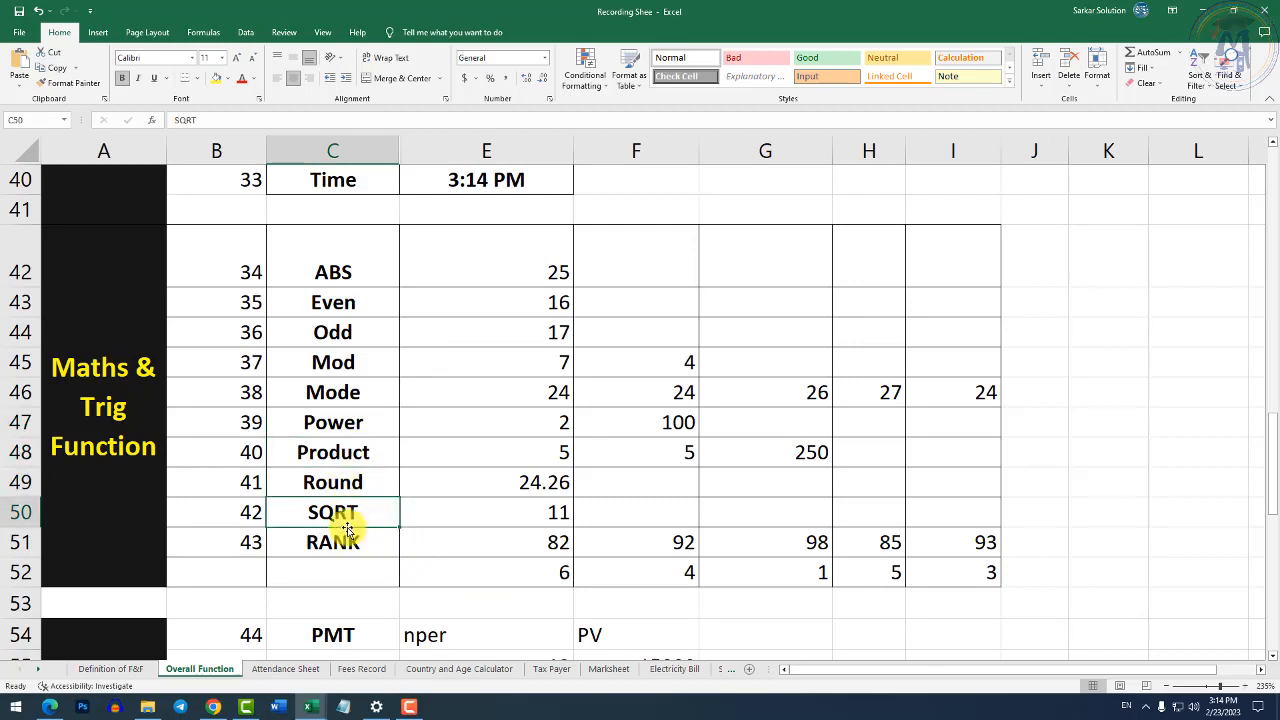
click(345, 542)
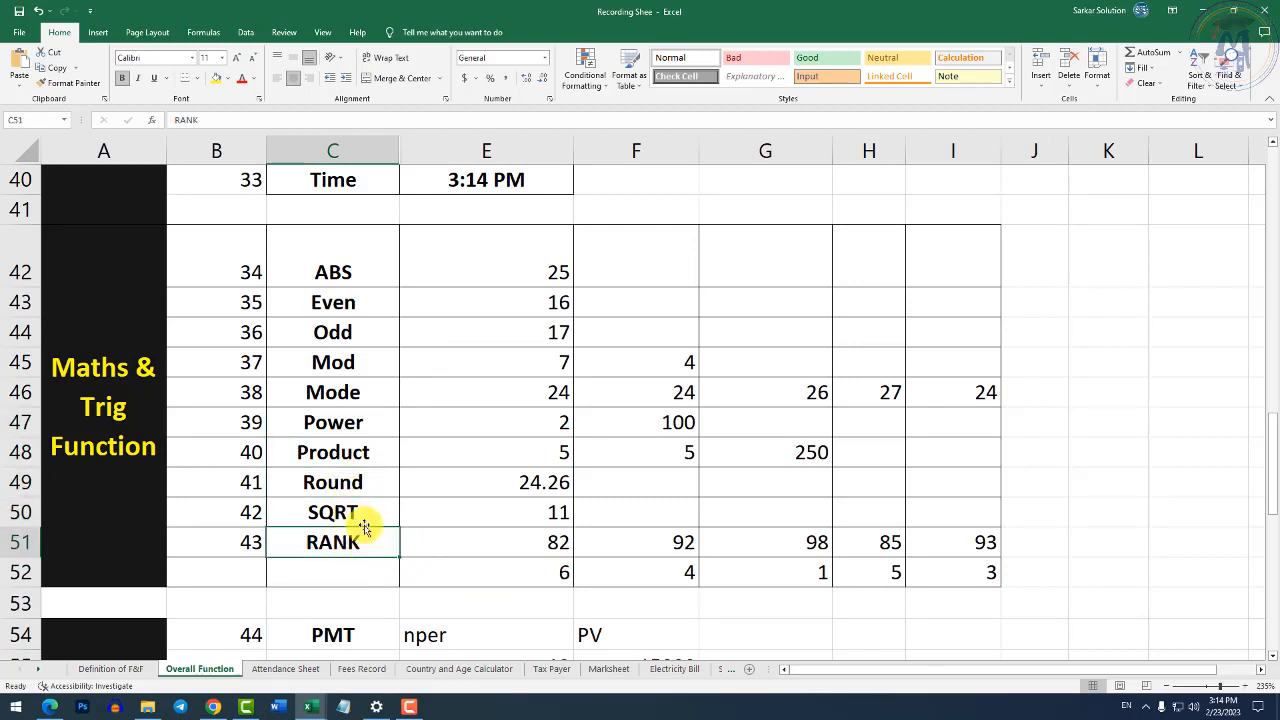
click(363, 512)
key(alt+Tab)
scroll(360, 520, down, 2)
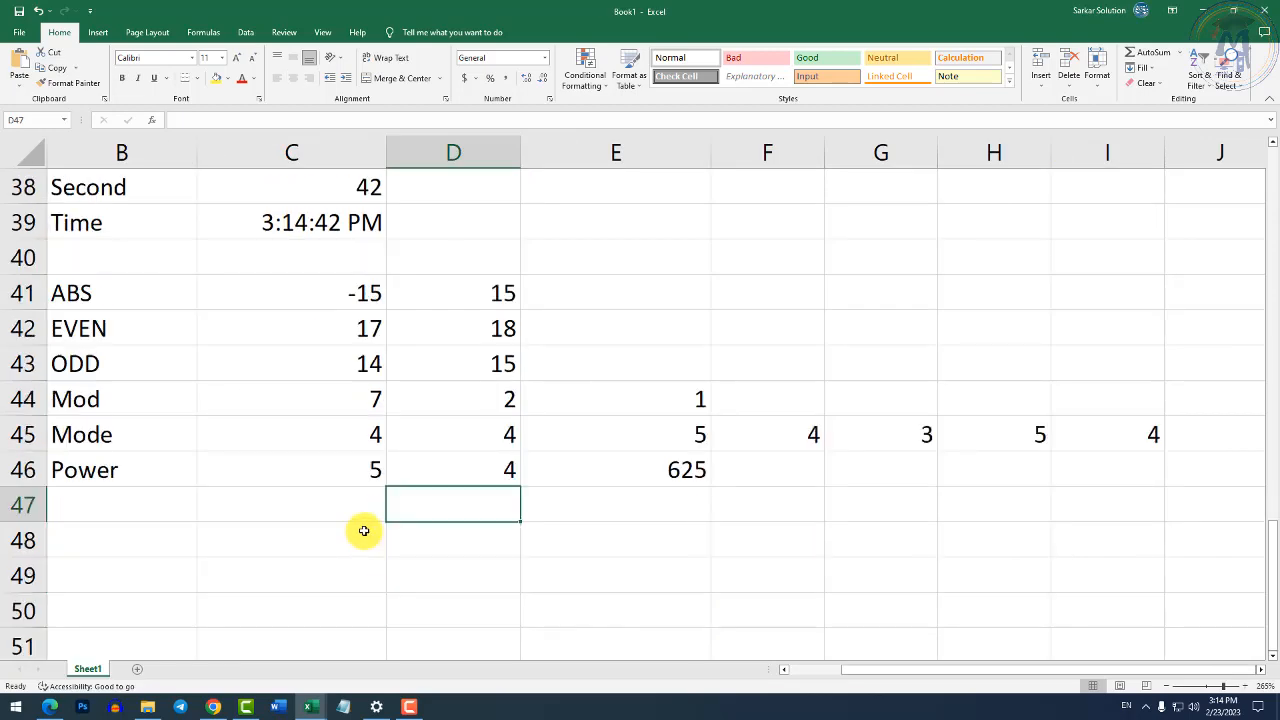
Label B47 SQRT below the Power row and enter 81 as its example number in C47.
click(91, 364)
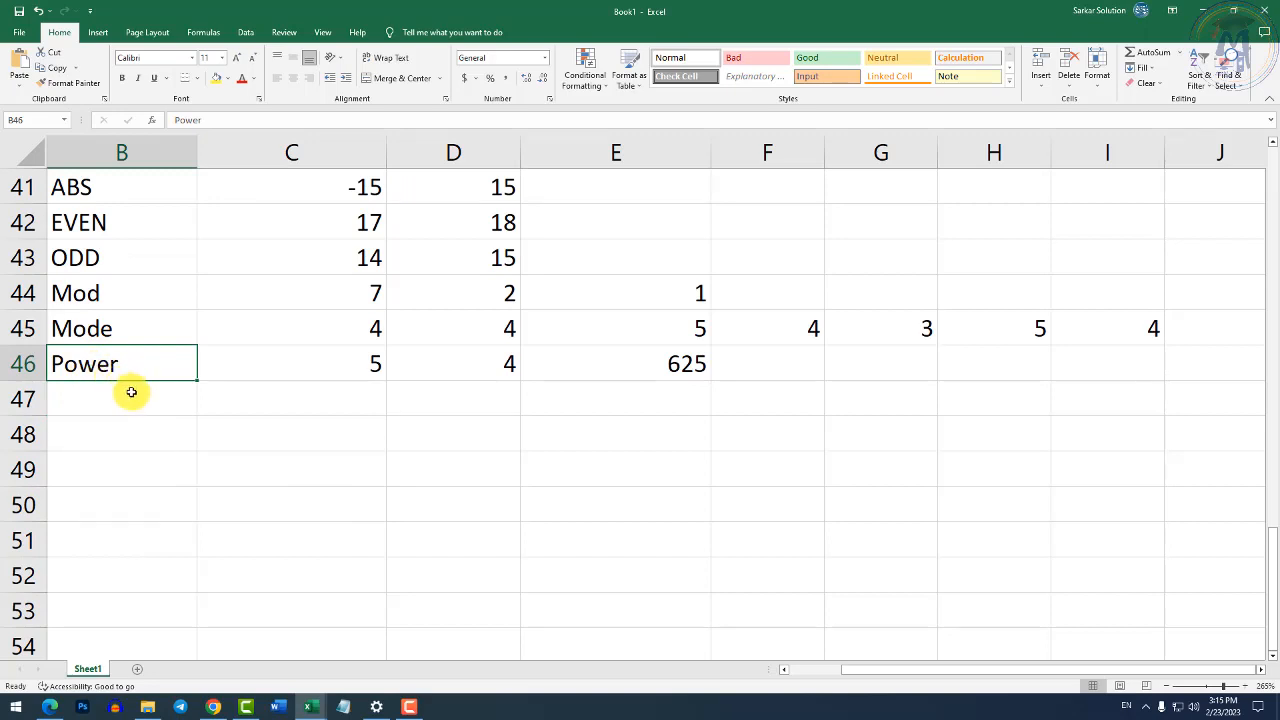
click(101, 407)
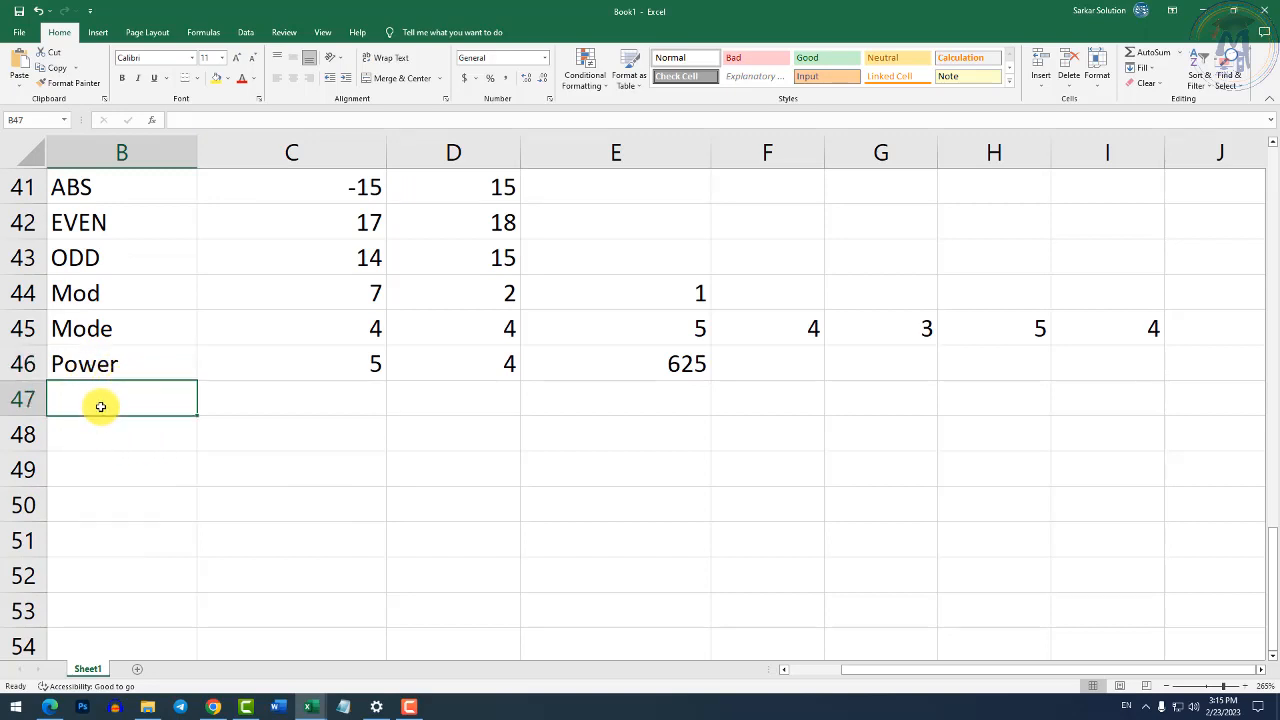
text(SQRT)
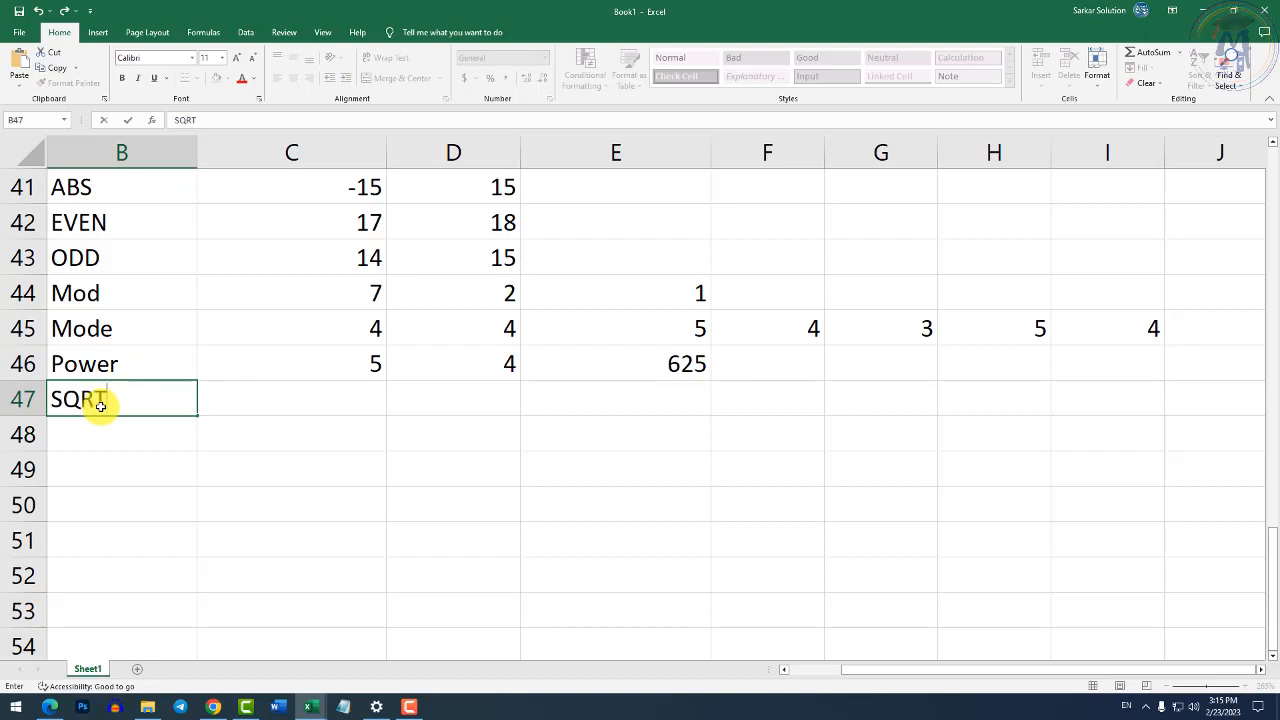
key(Tab)
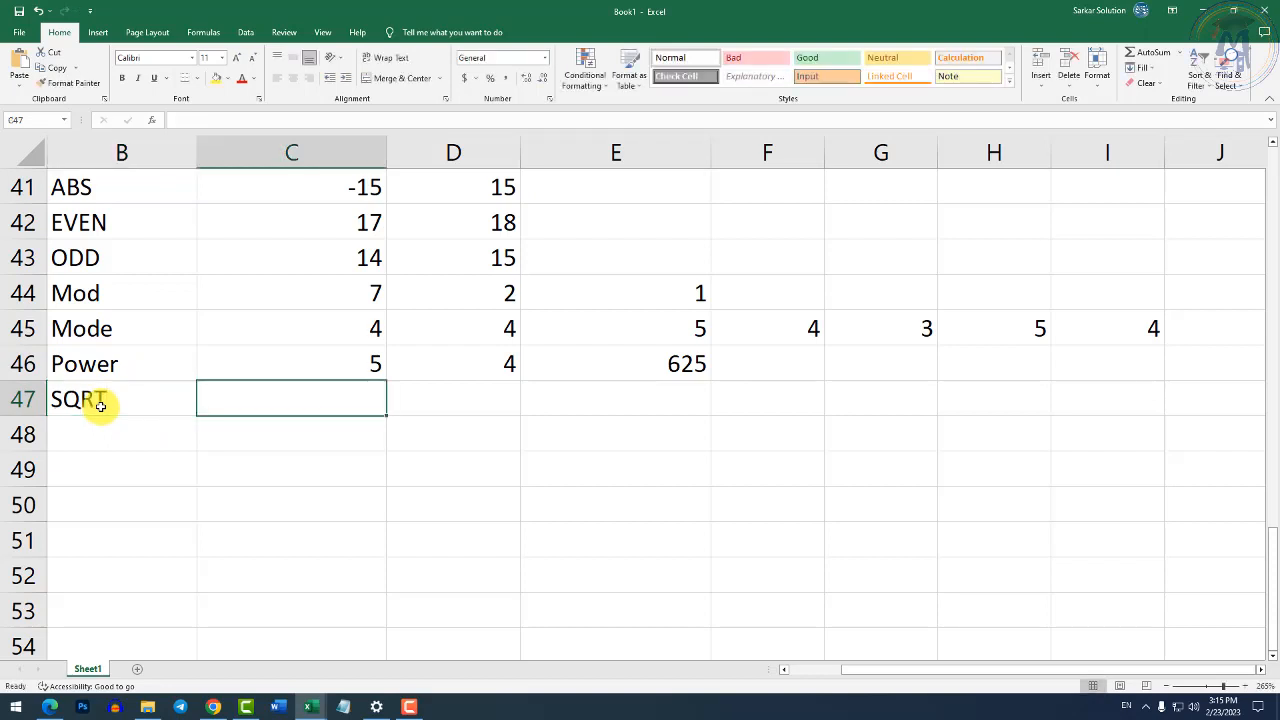
text(81)
key(Tab)
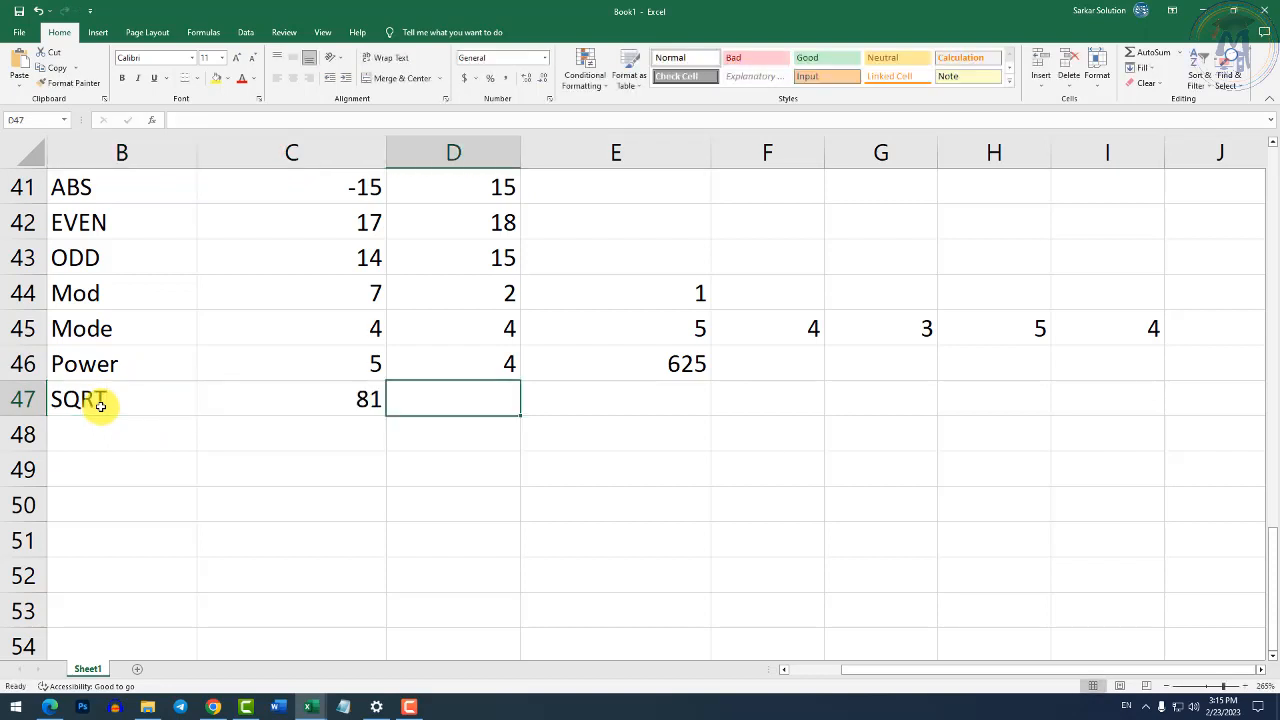
Enter =sqrt(C47) in D47 to calculate the square root of the SQRT row's number.
text(=)
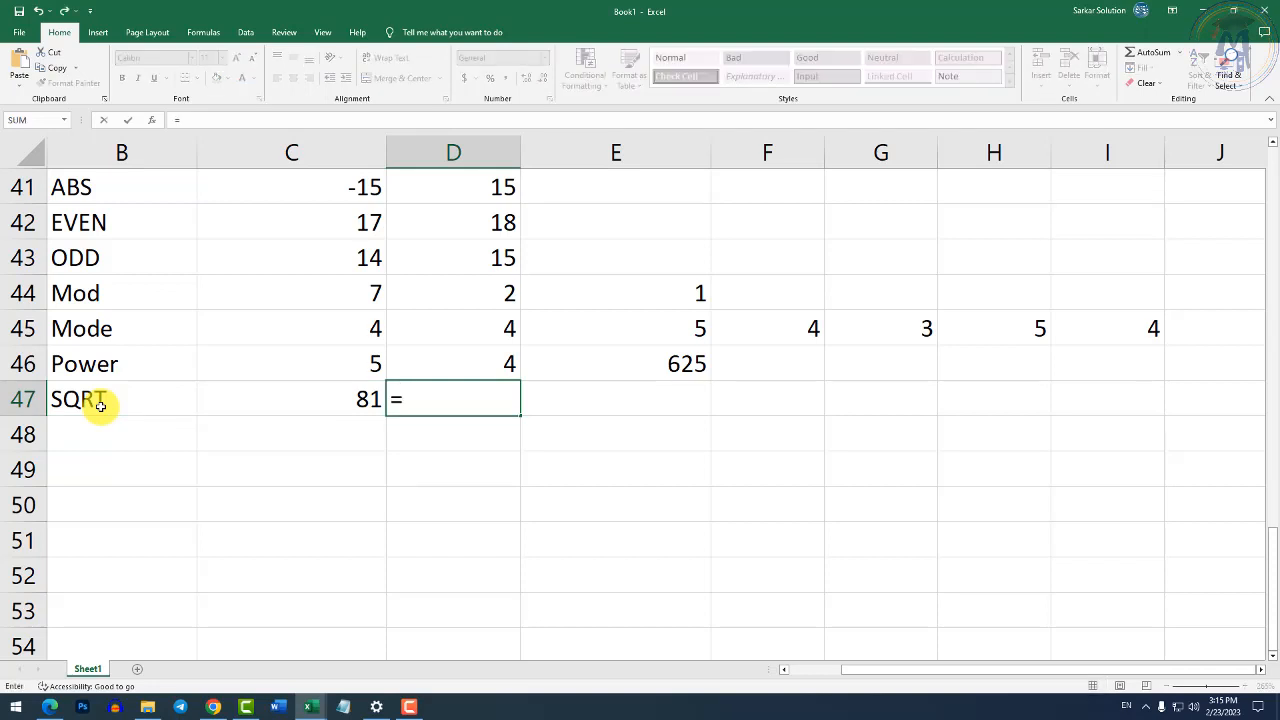
text(sqrt()
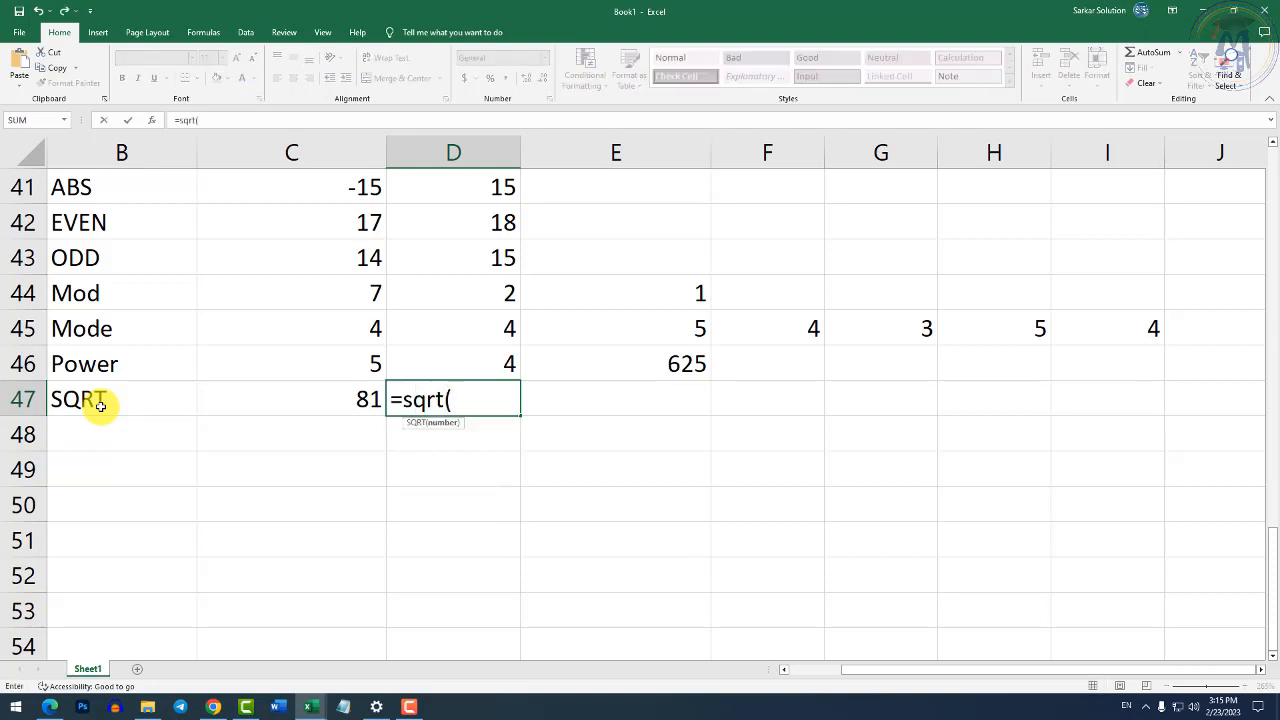
key(Left)
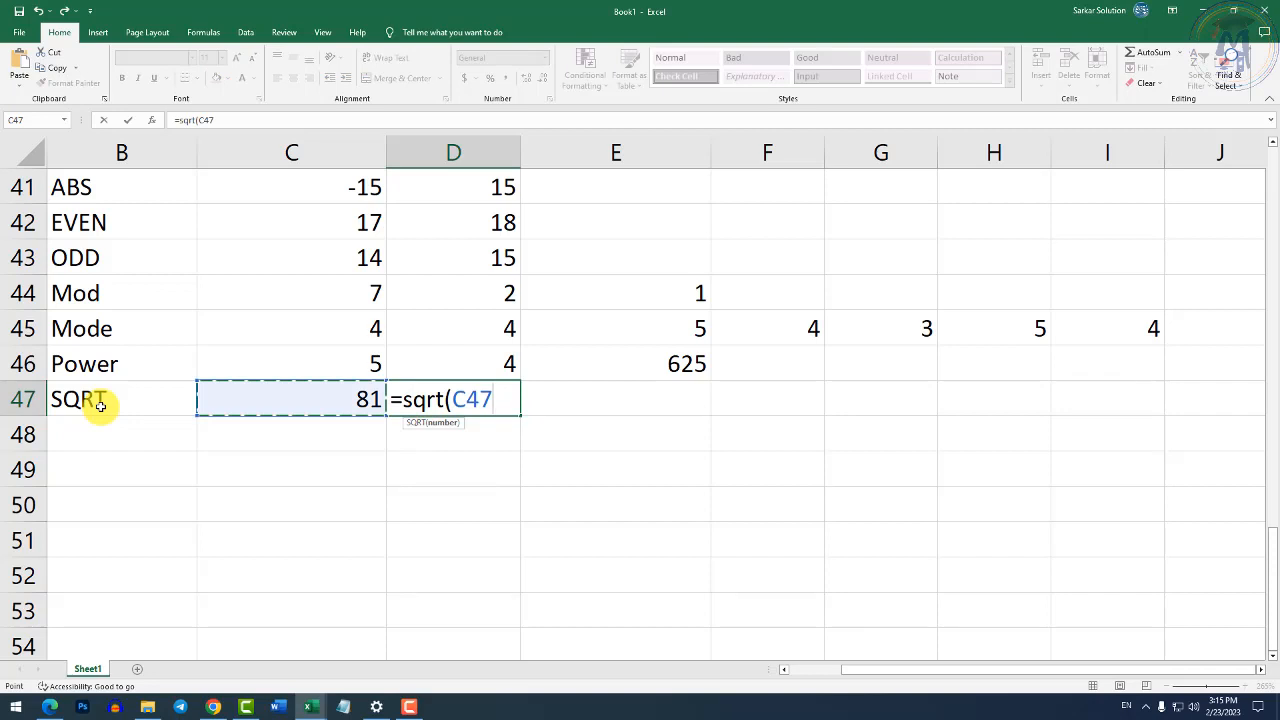
text())
key(Return)
key(Up)
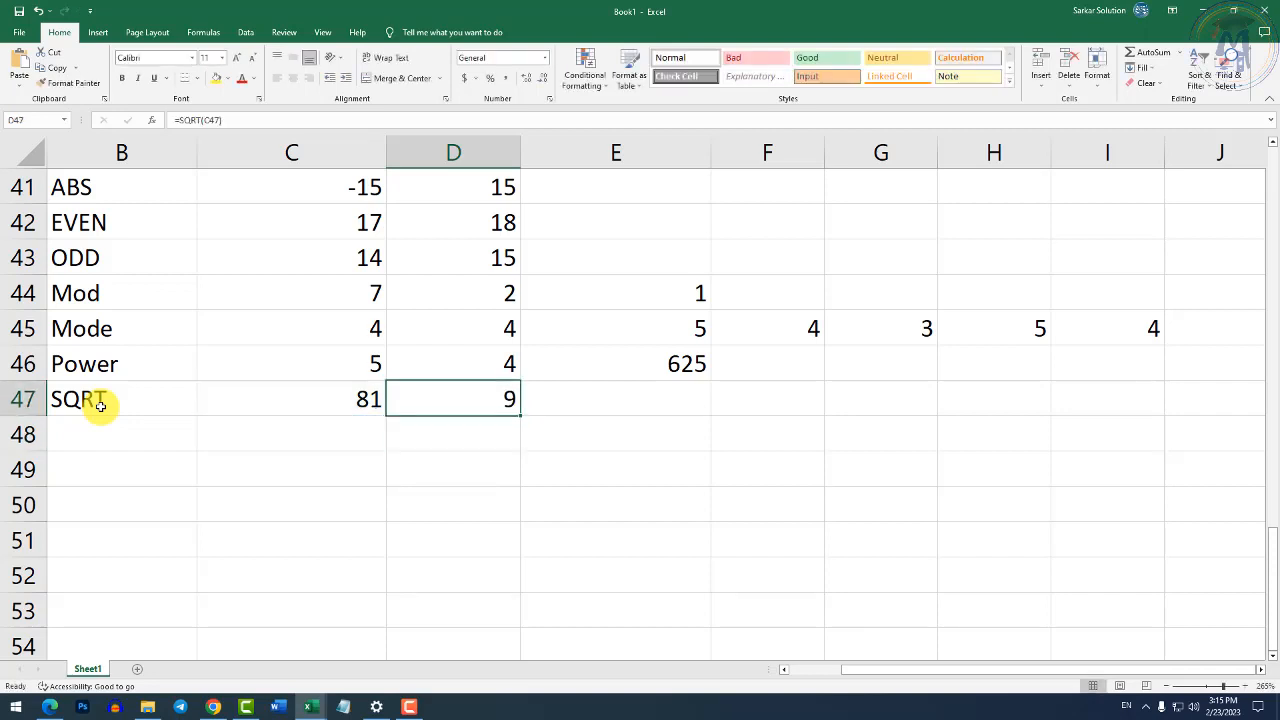
Try 80 and 64 as the SQRT example's number in C47.
key(Left)
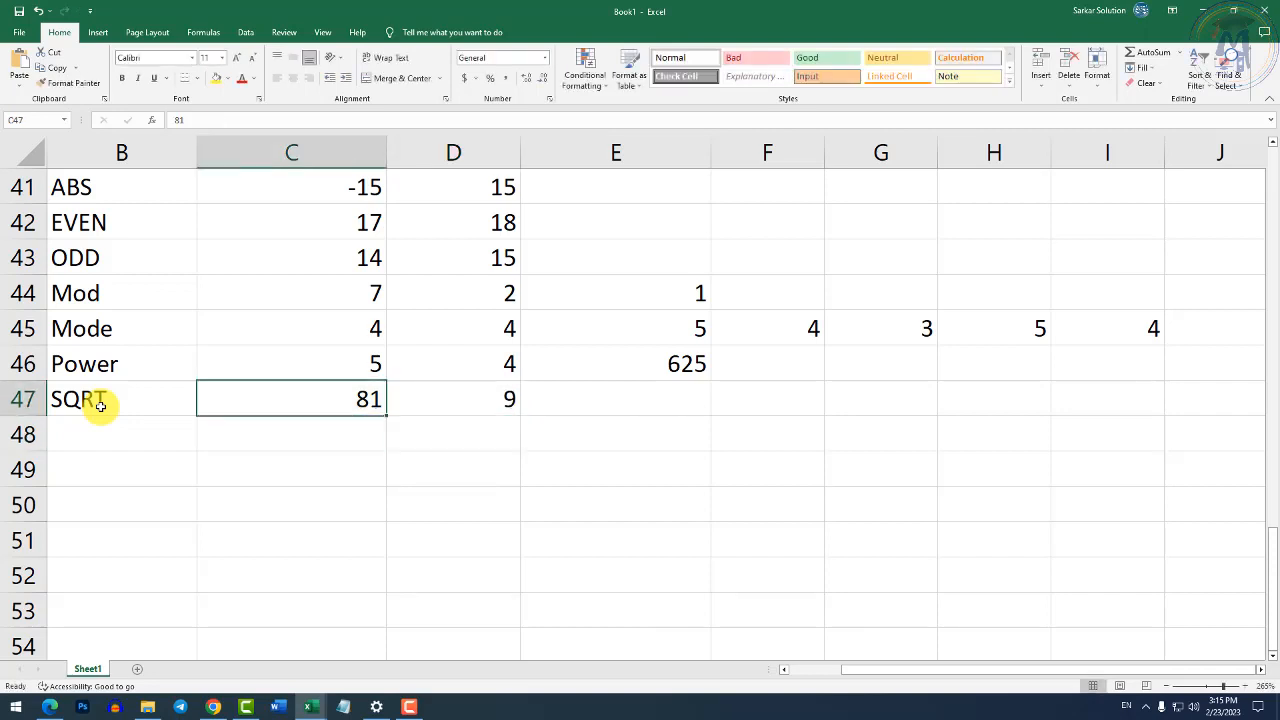
text(80)
key(Return)
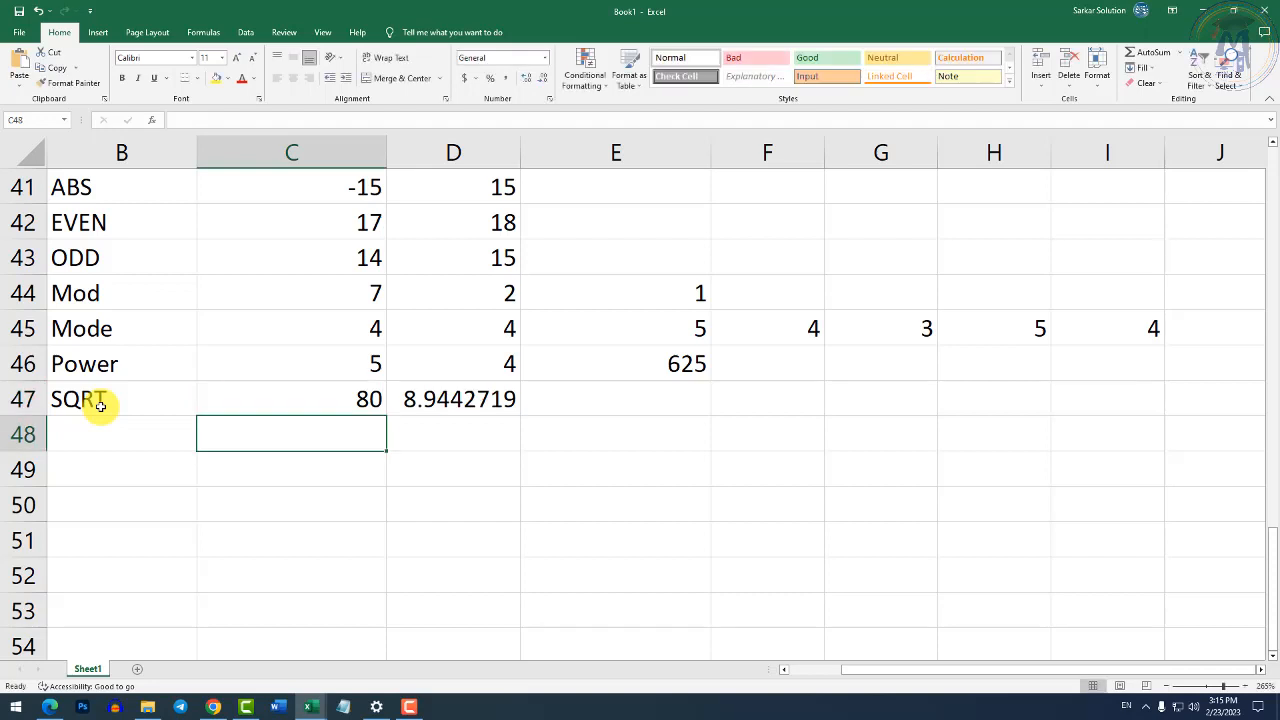
key(Up)
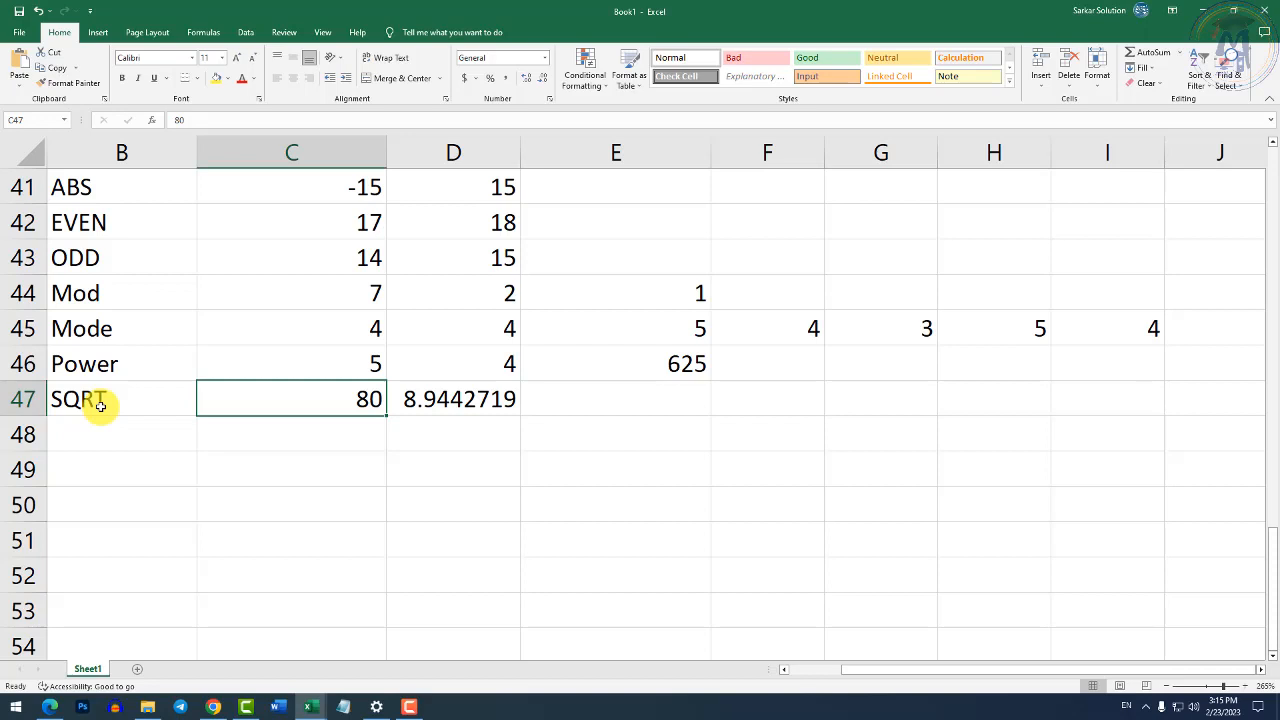
text(64)
key(Return)
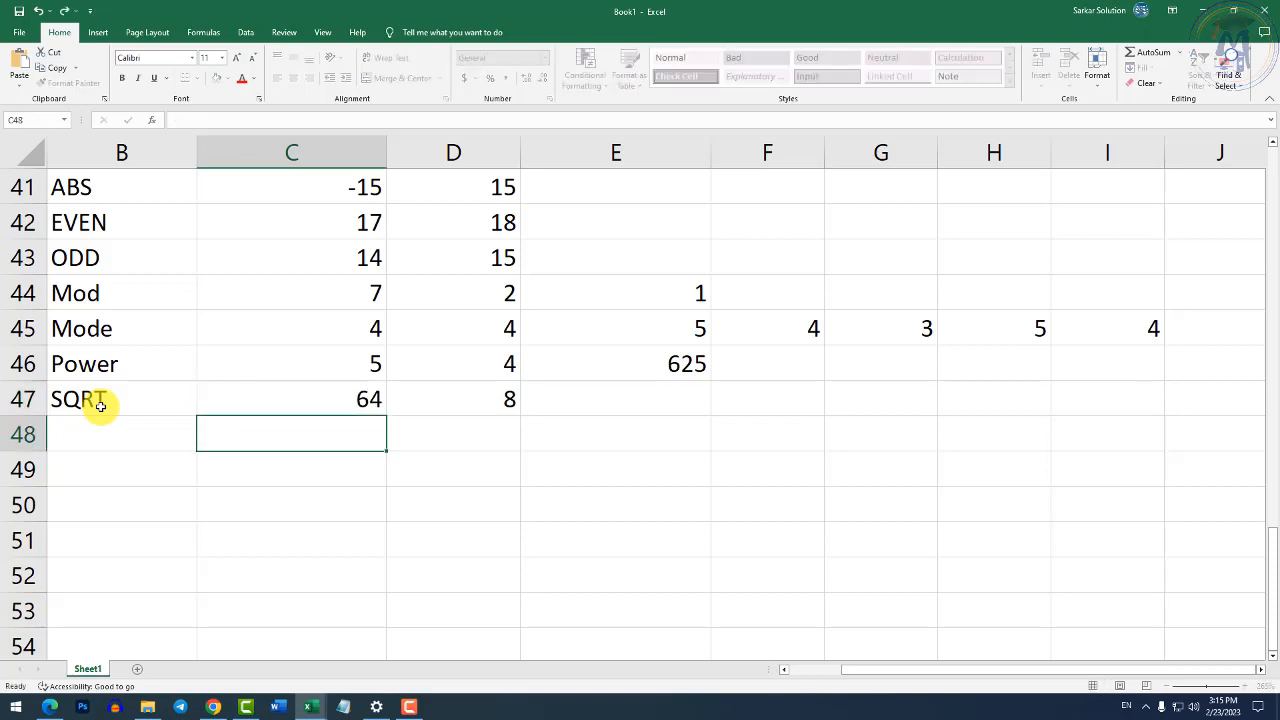
Set the SQRT example's number in C47 to 49.
key(Up)
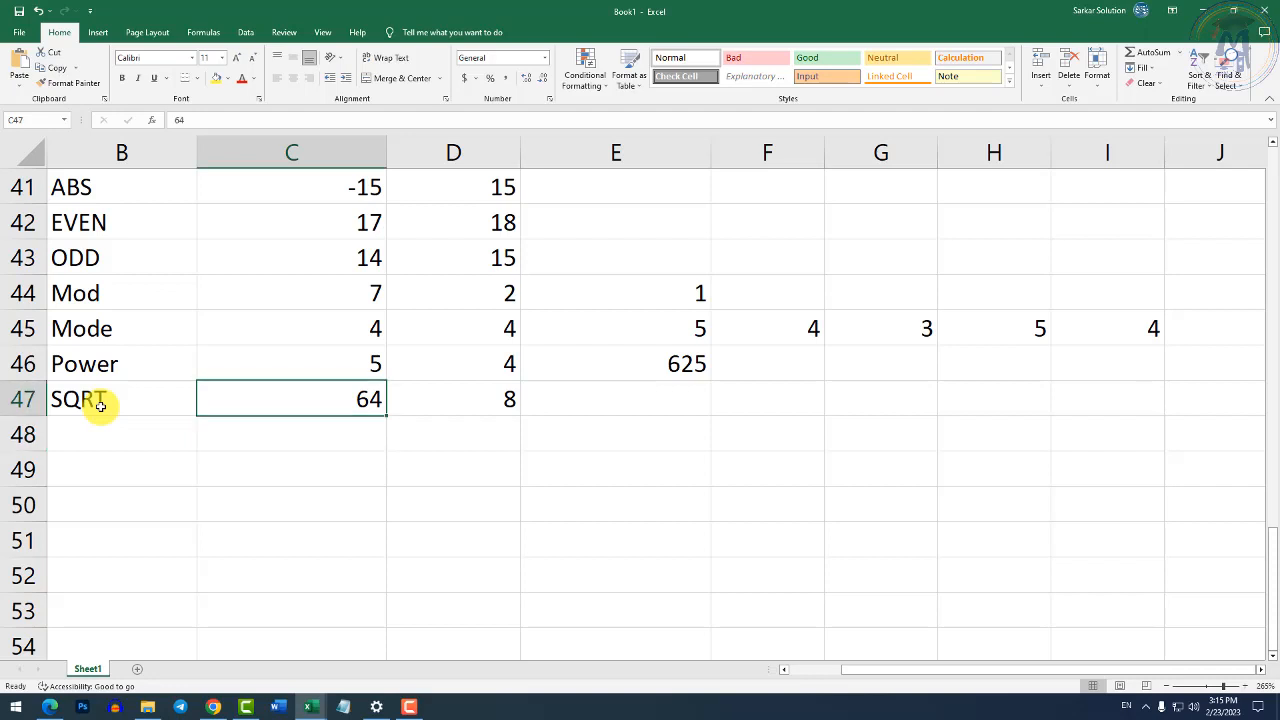
text(49)
key(Return)
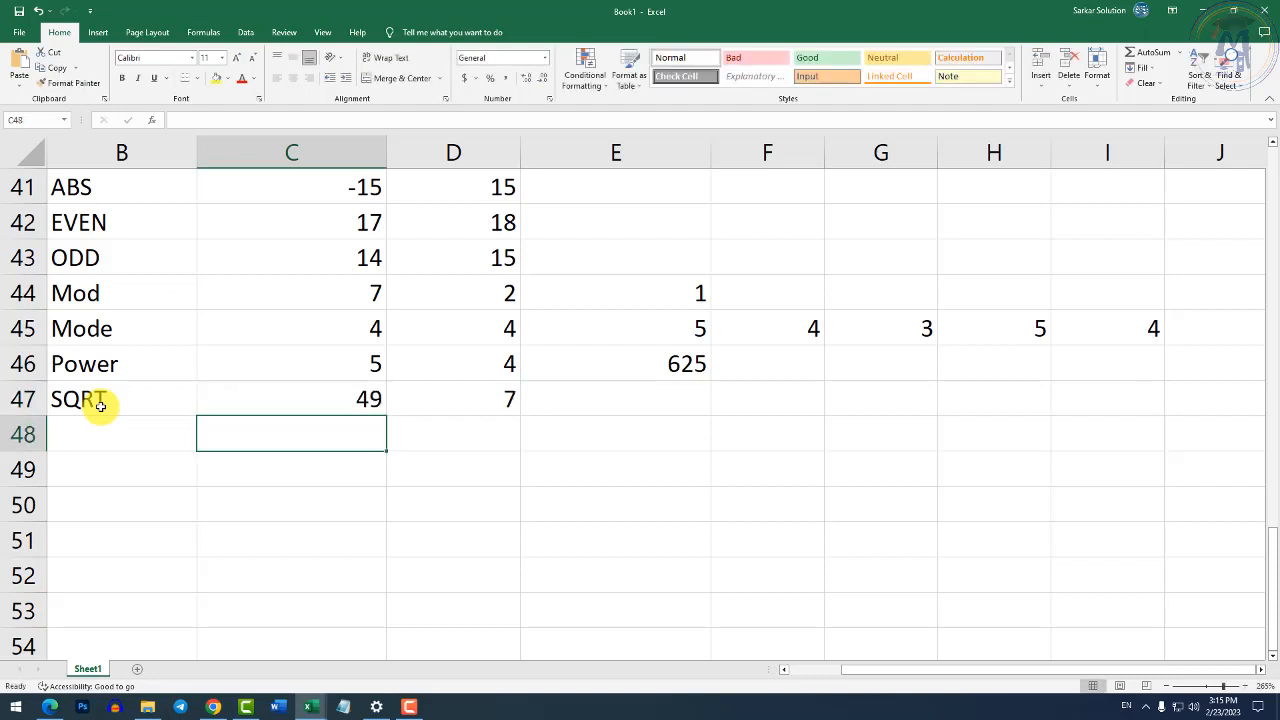
key(Up)
key(Left)
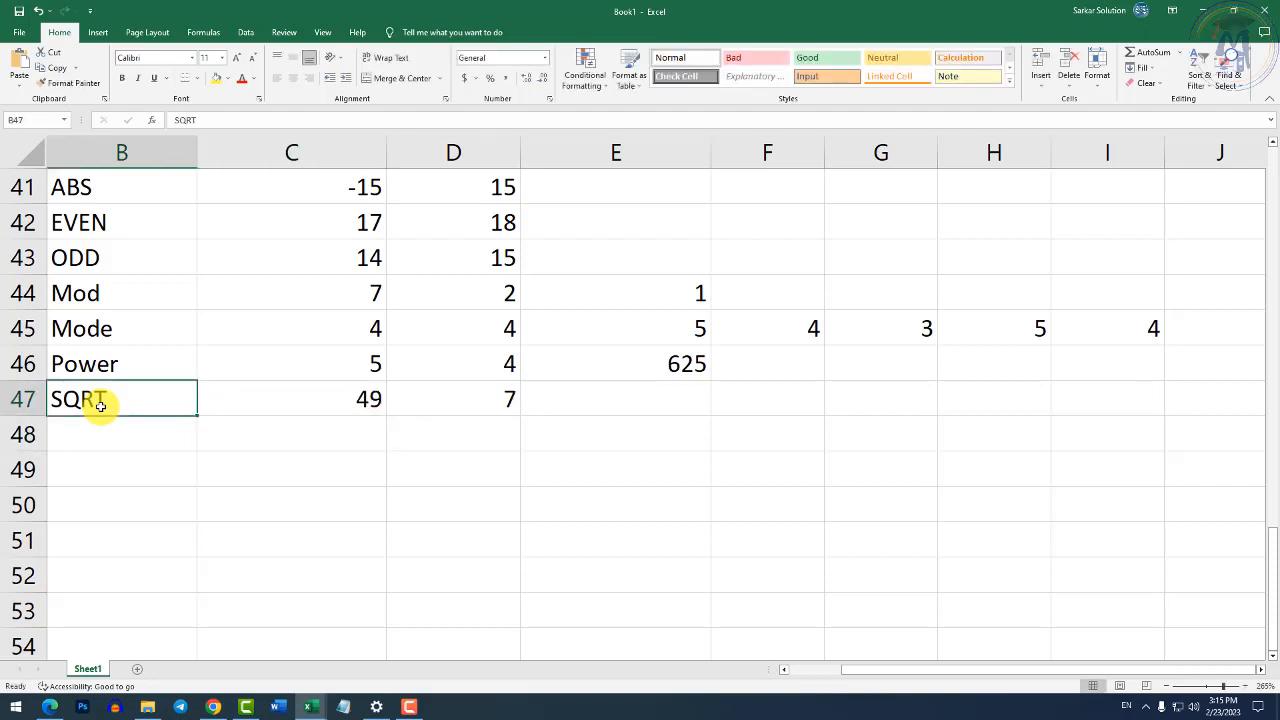
Switch to the Recording Shee workbook and examine the Product row's numbers and the PRODUCT formula in G48.
key(alt+Tab)
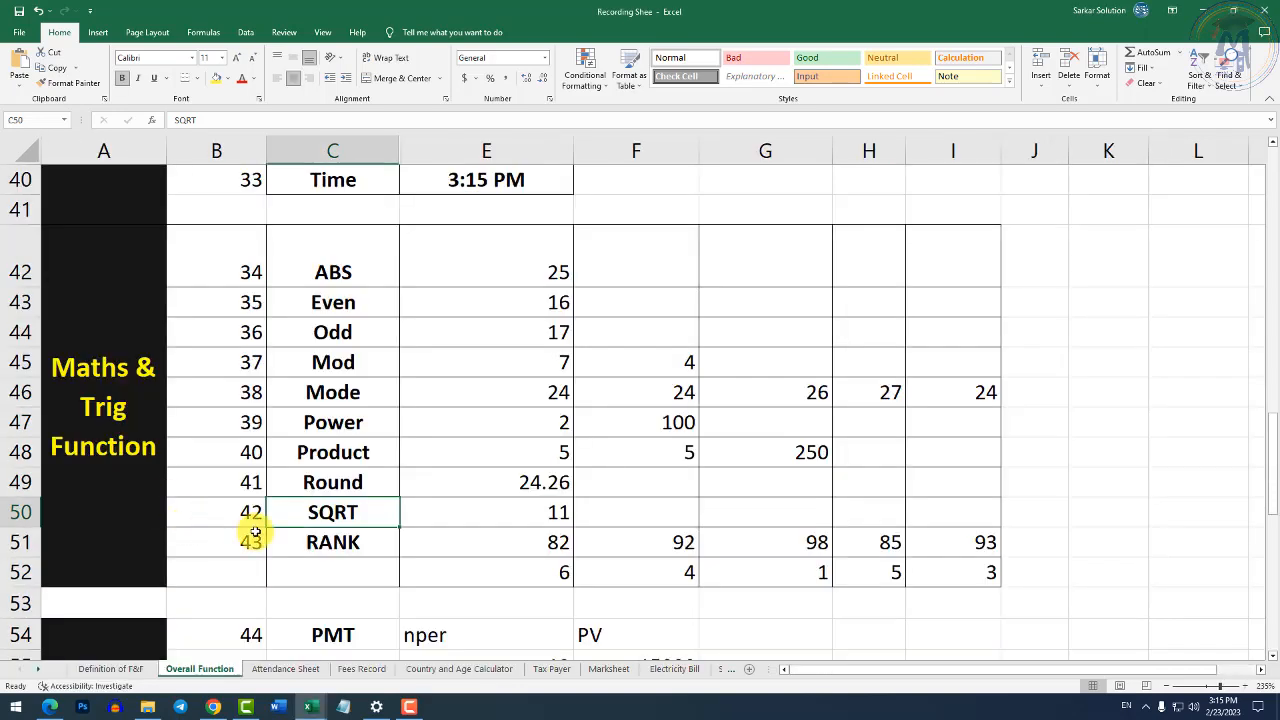
click(303, 537)
click(335, 490)
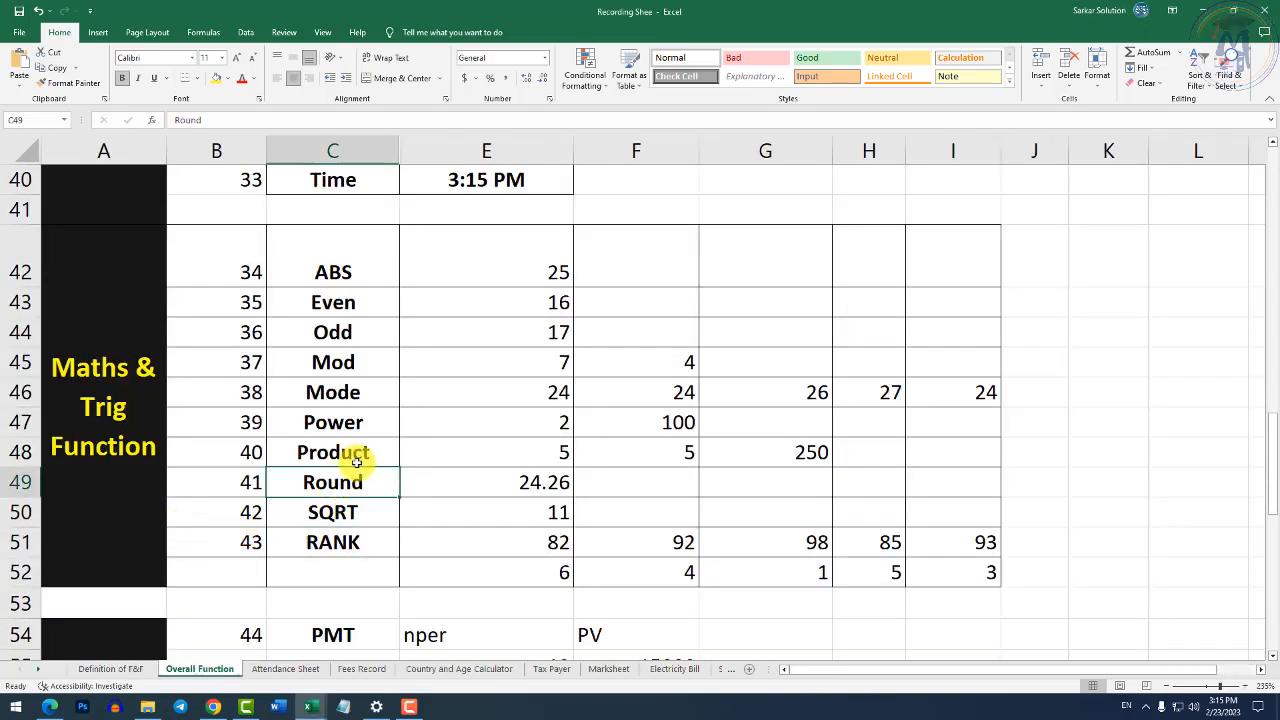
click(357, 452)
click(509, 457)
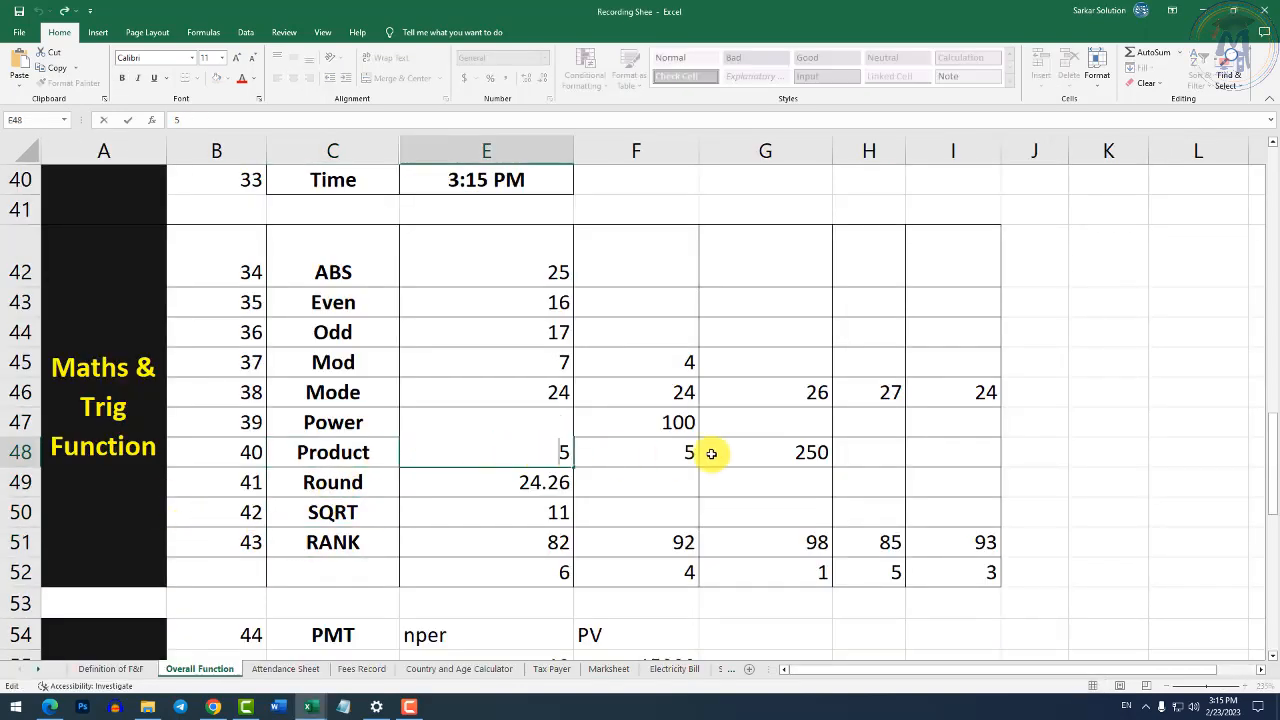
double_click(788, 455)
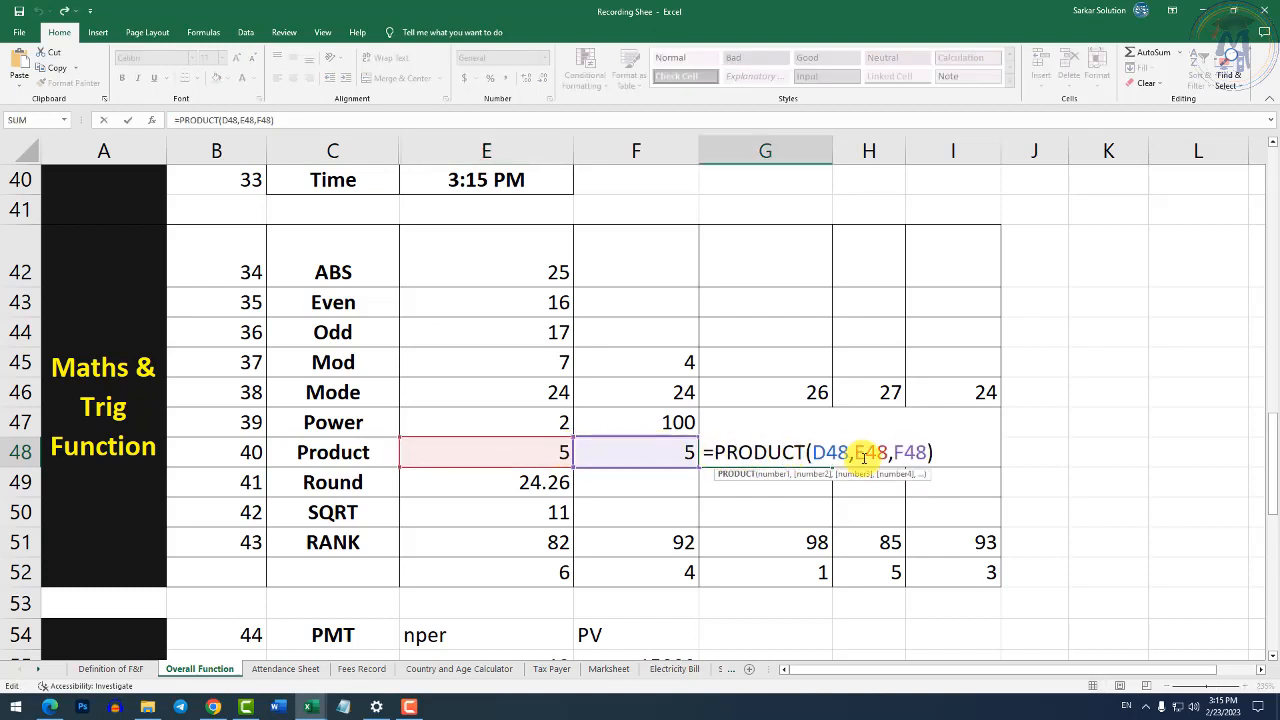
key(Return)
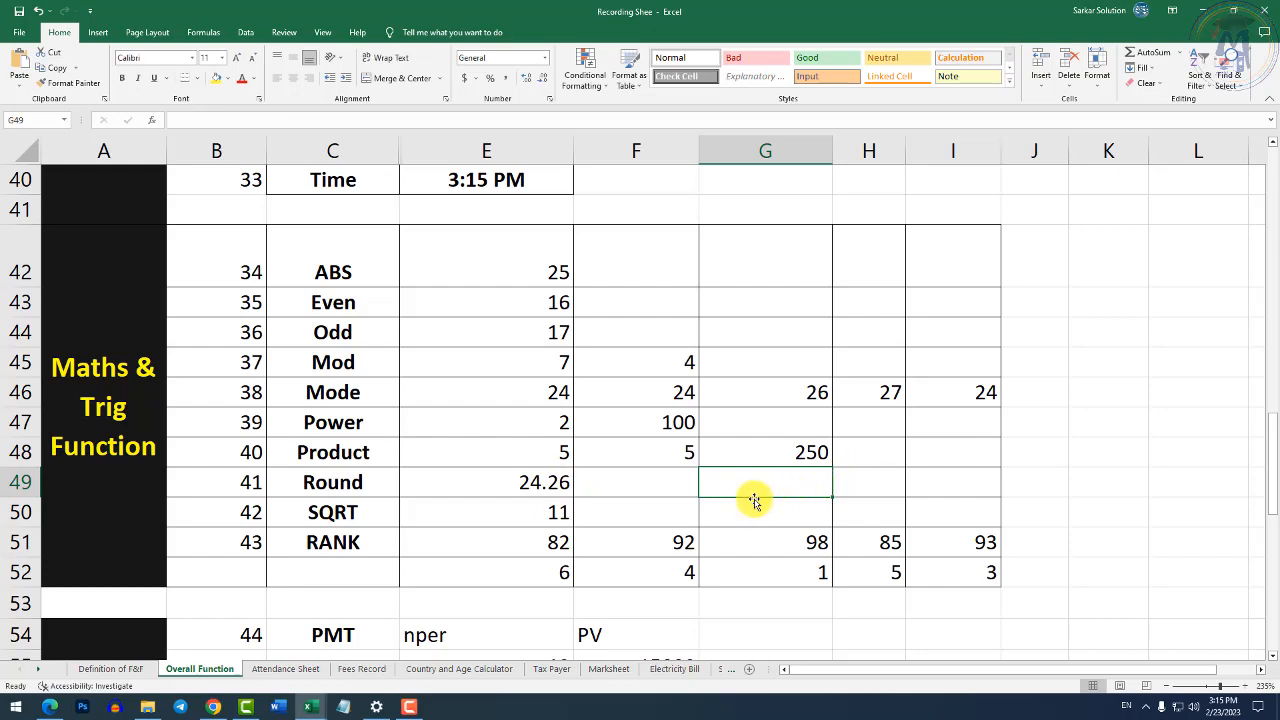
Review the PMT and DB examples in the Financial Function section of the Overall Function sheet.
scroll(141, 483, down, 3)
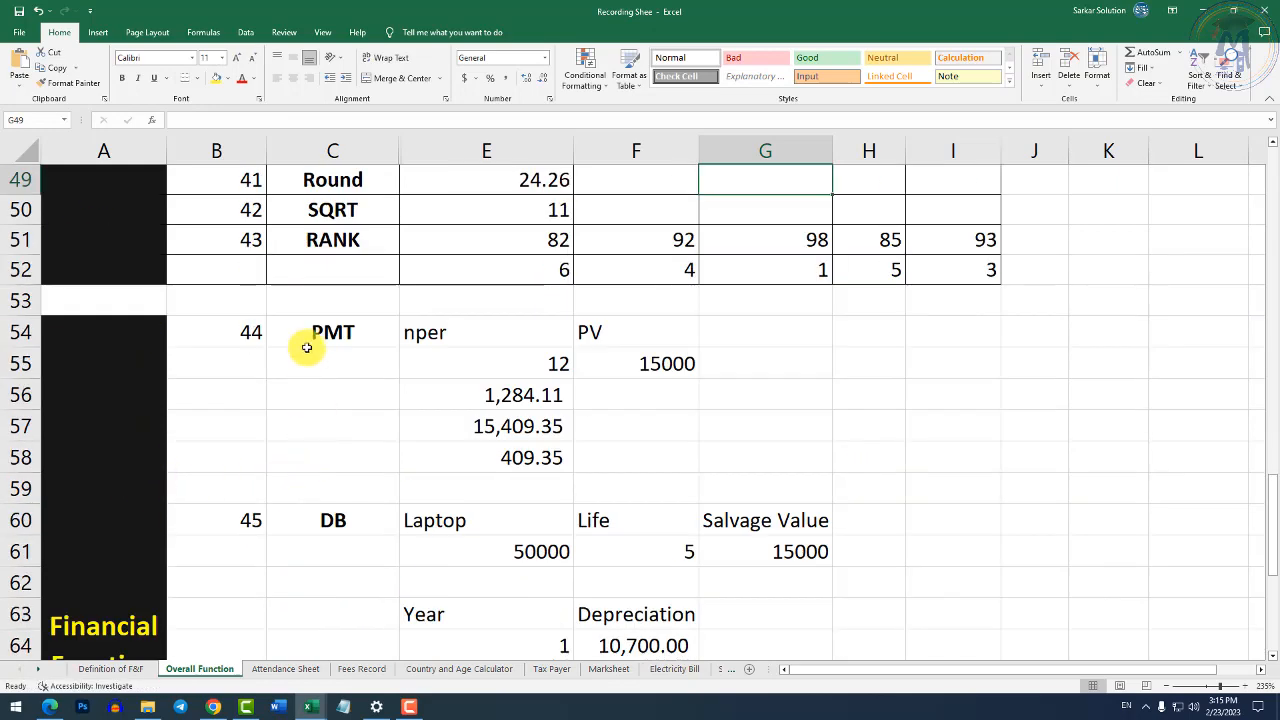
click(344, 330)
click(354, 524)
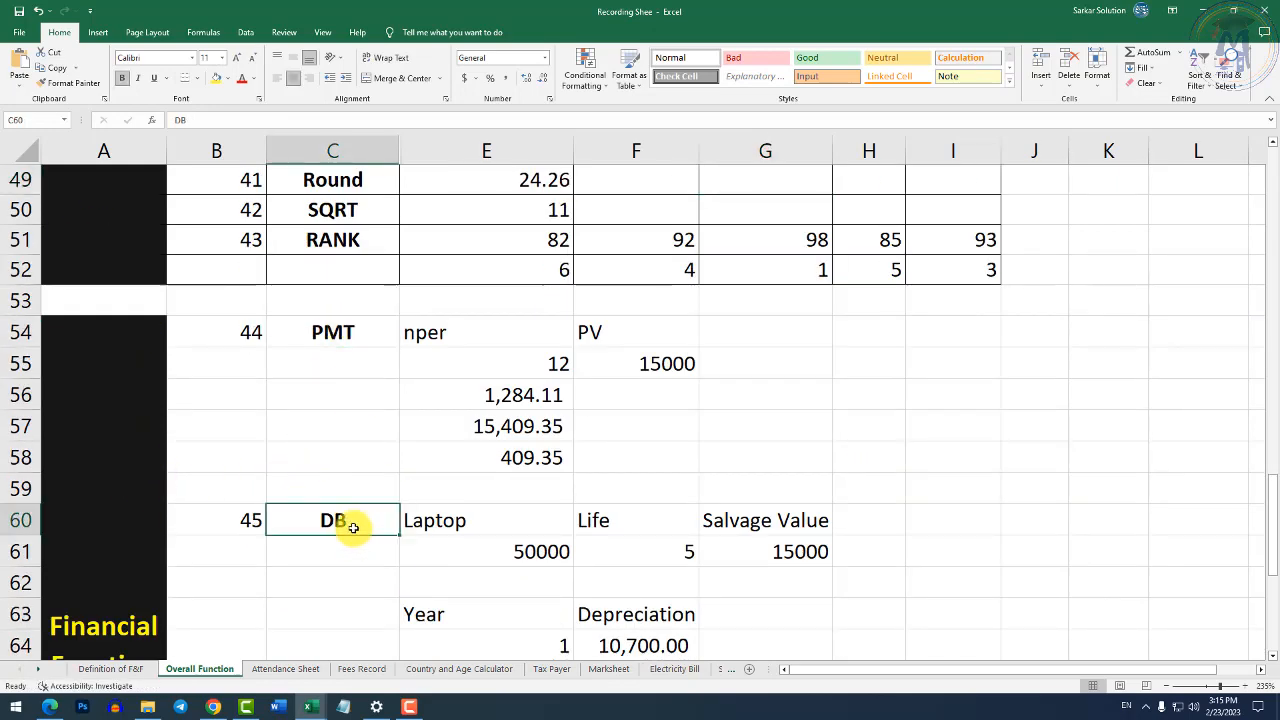
scroll(356, 526, down, 7)
scroll(358, 526, up, 7)
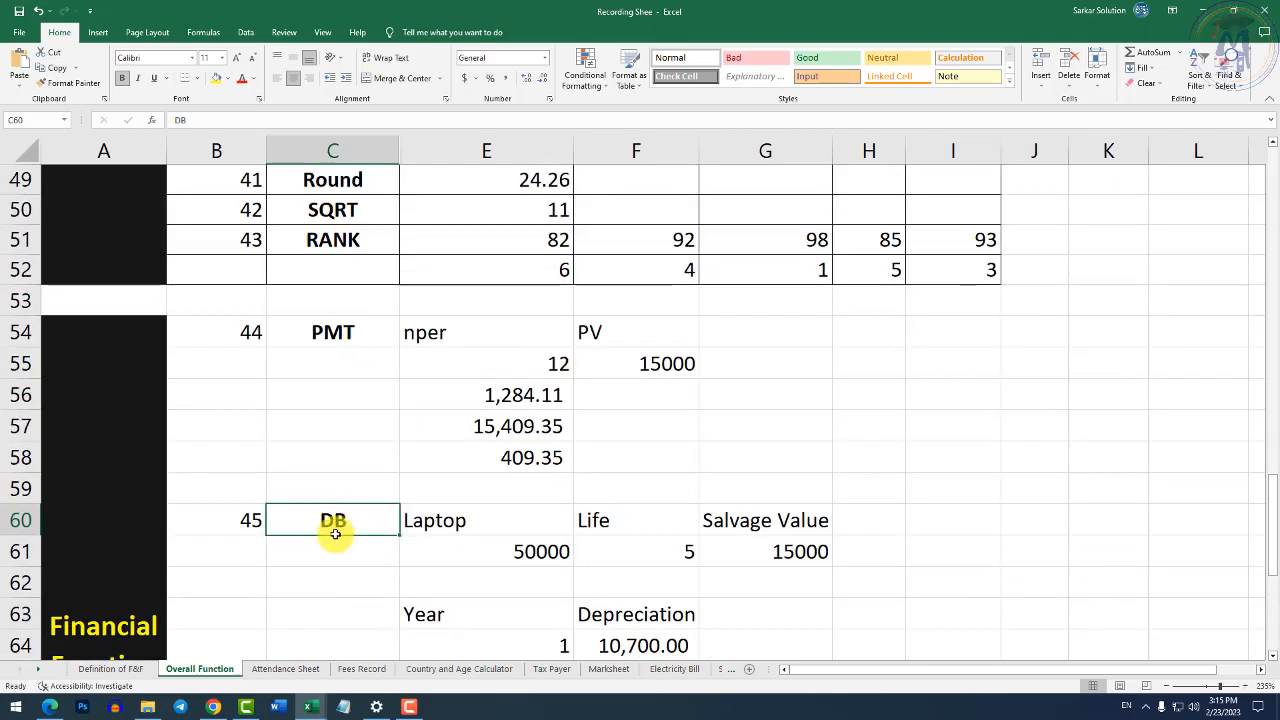
scroll(334, 523, down, 2)
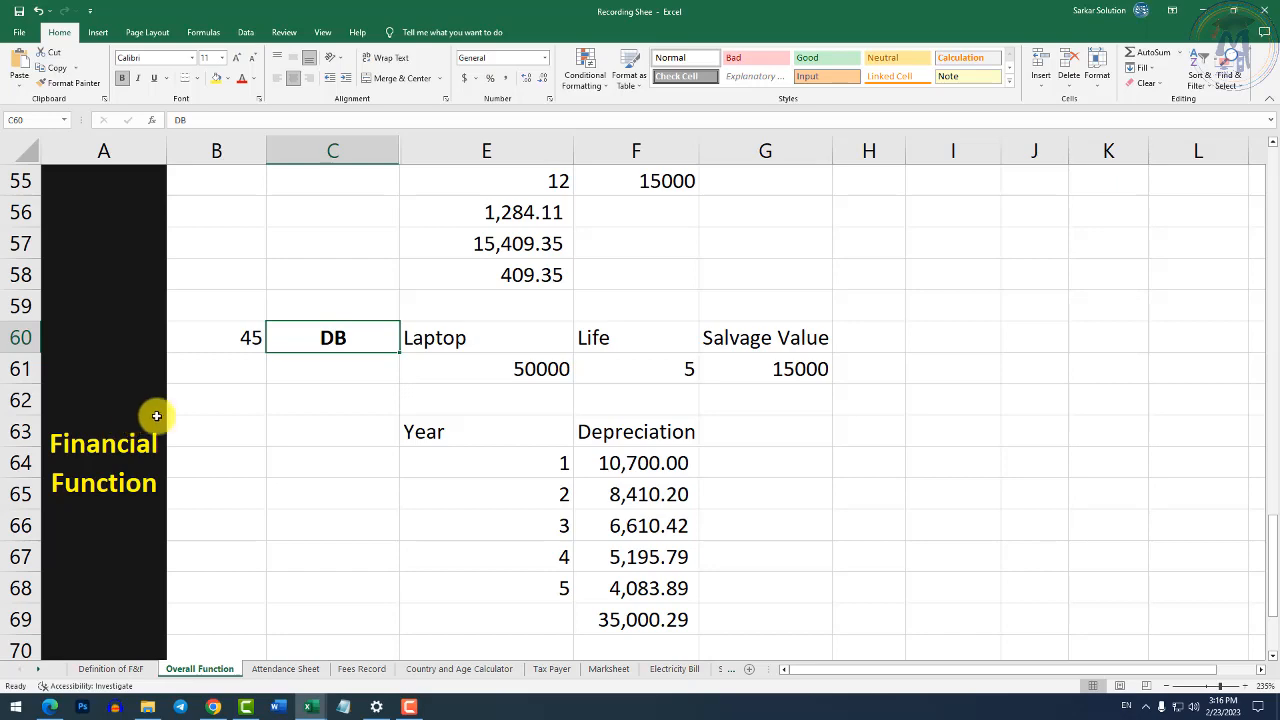
scroll(383, 472, up, 2)
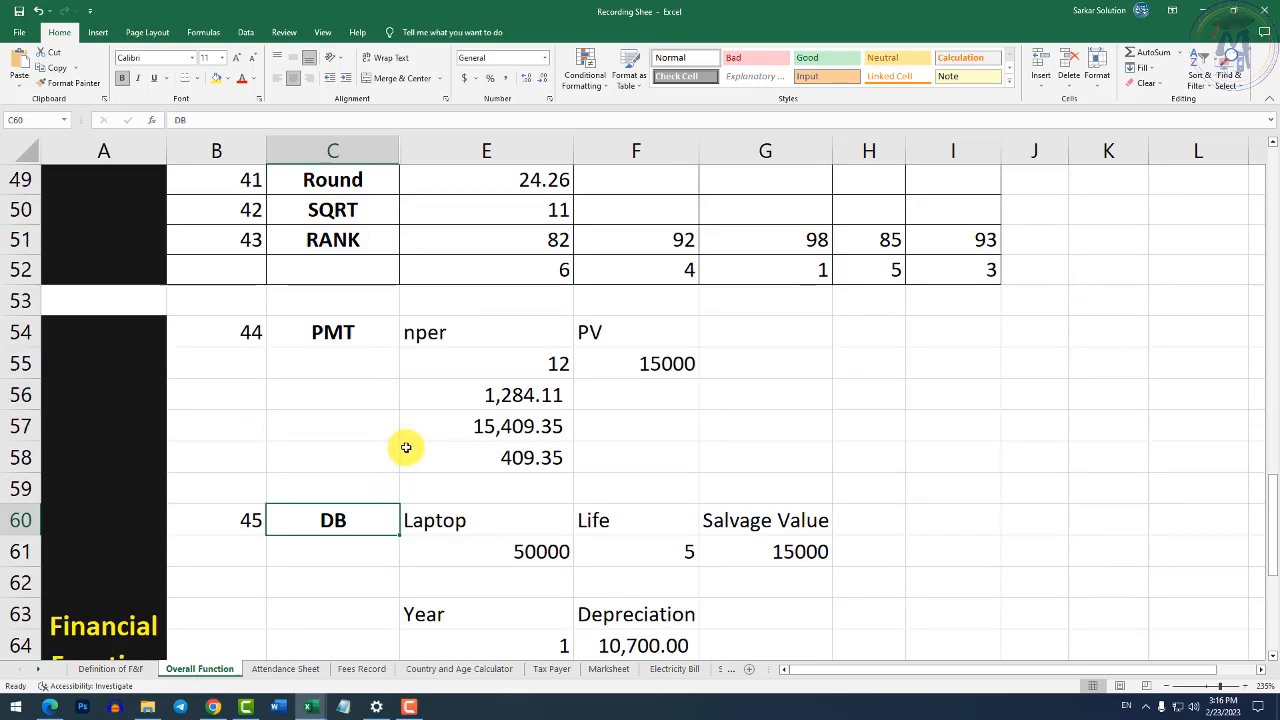
scroll(396, 452, up, 2)
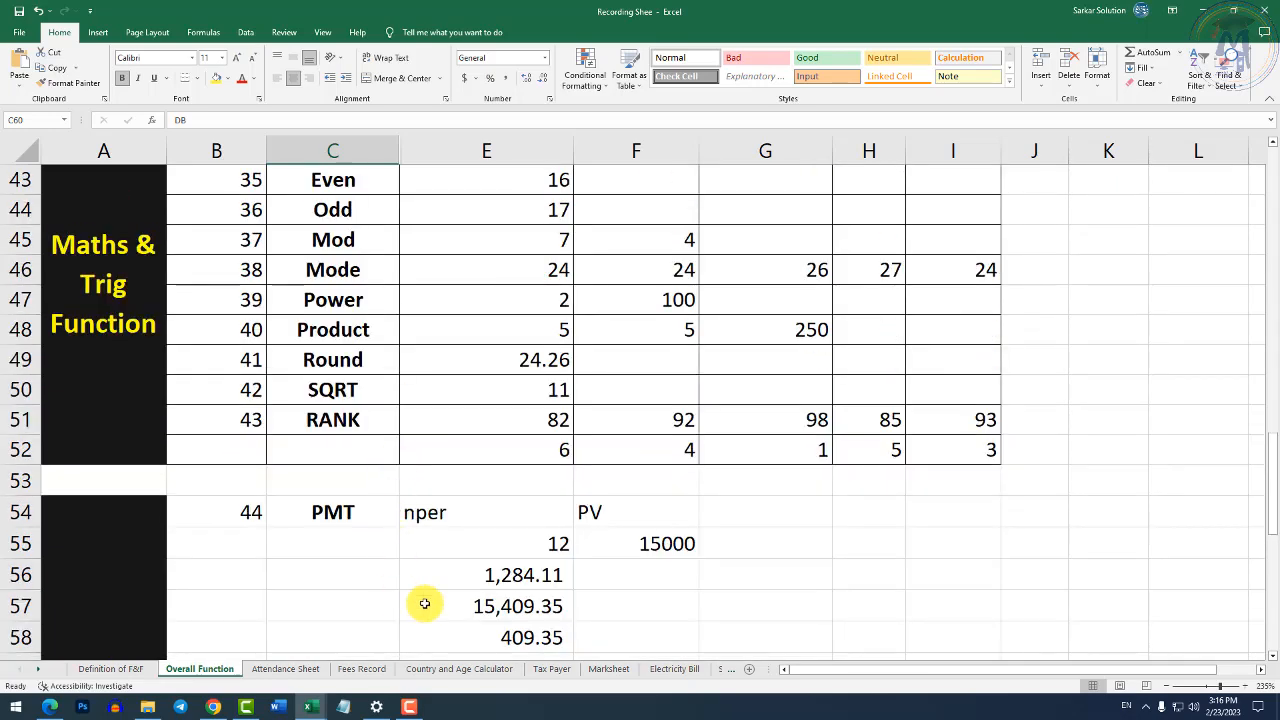
Look through the Attendance Sheet, Fees Record, Country and Age Calculator and Tax Payer practice sheets.
click(278, 670)
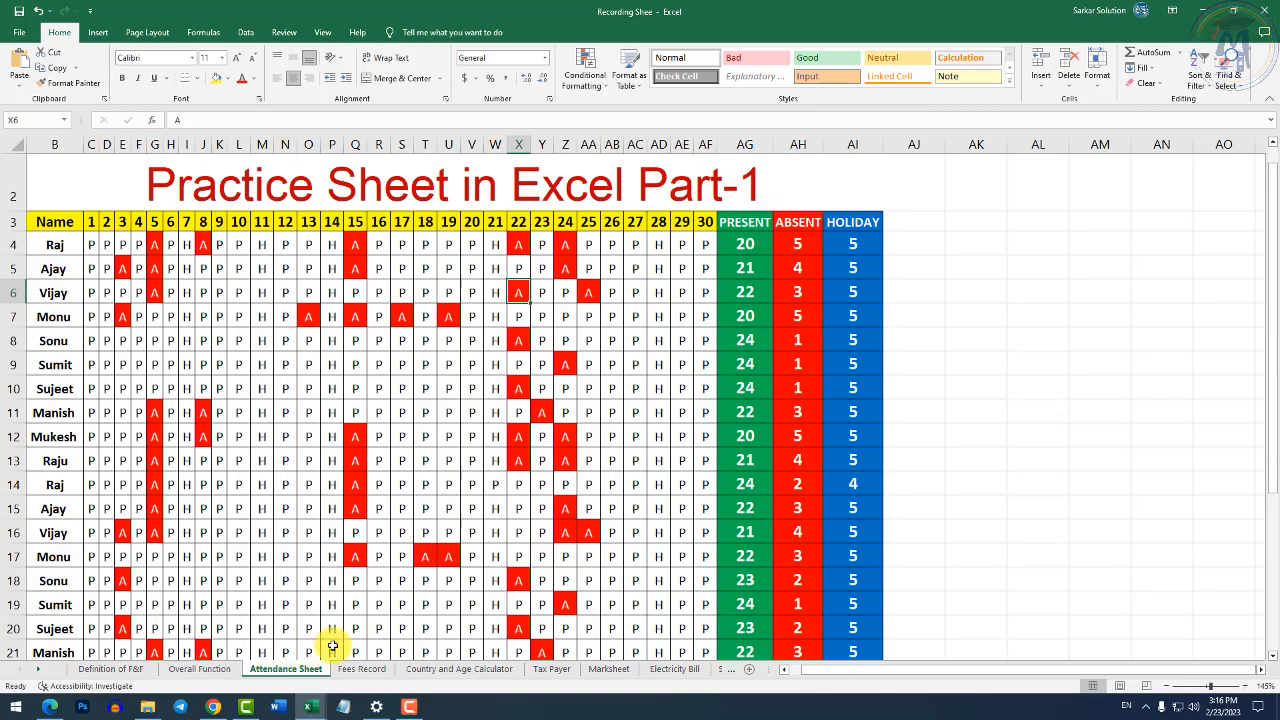
click(356, 668)
click(449, 670)
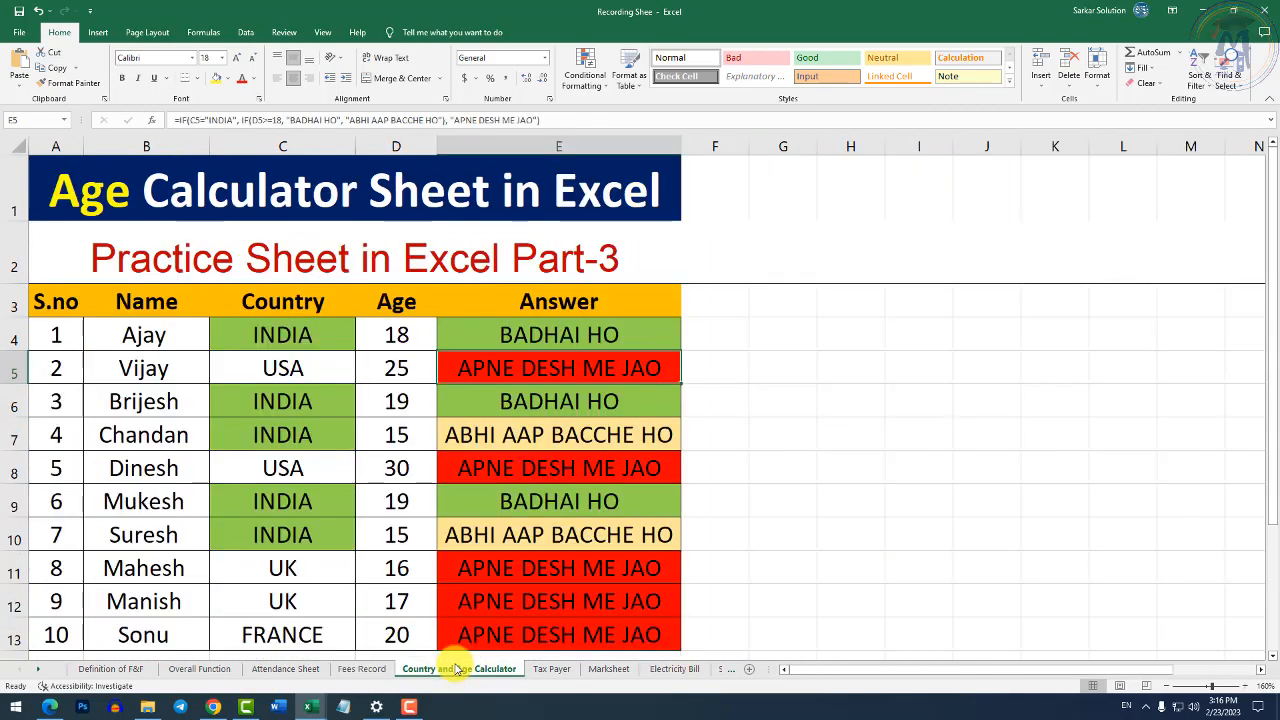
click(551, 669)
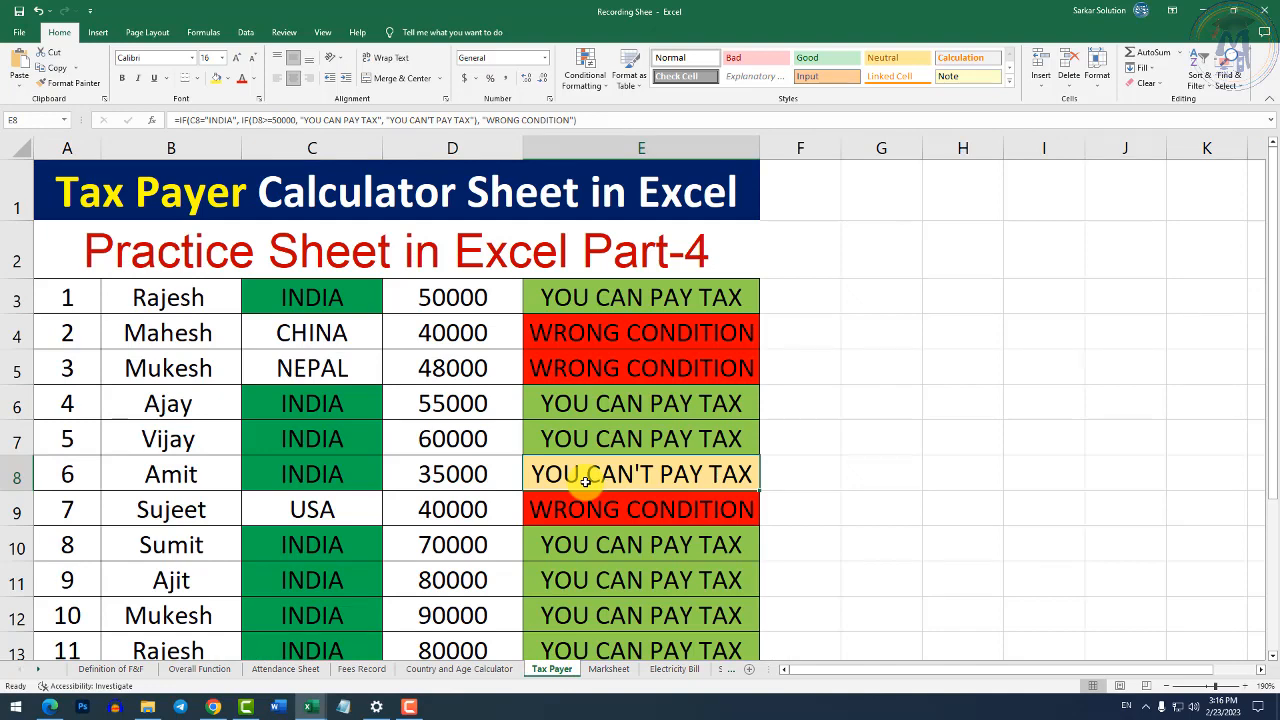
Examine the Marksheet sheet, checking the Overall Grade, Result and Next Class formulas in B16 to B18.
click(612, 669)
scroll(520, 570, up, 2)
scroll(457, 523, down, 1)
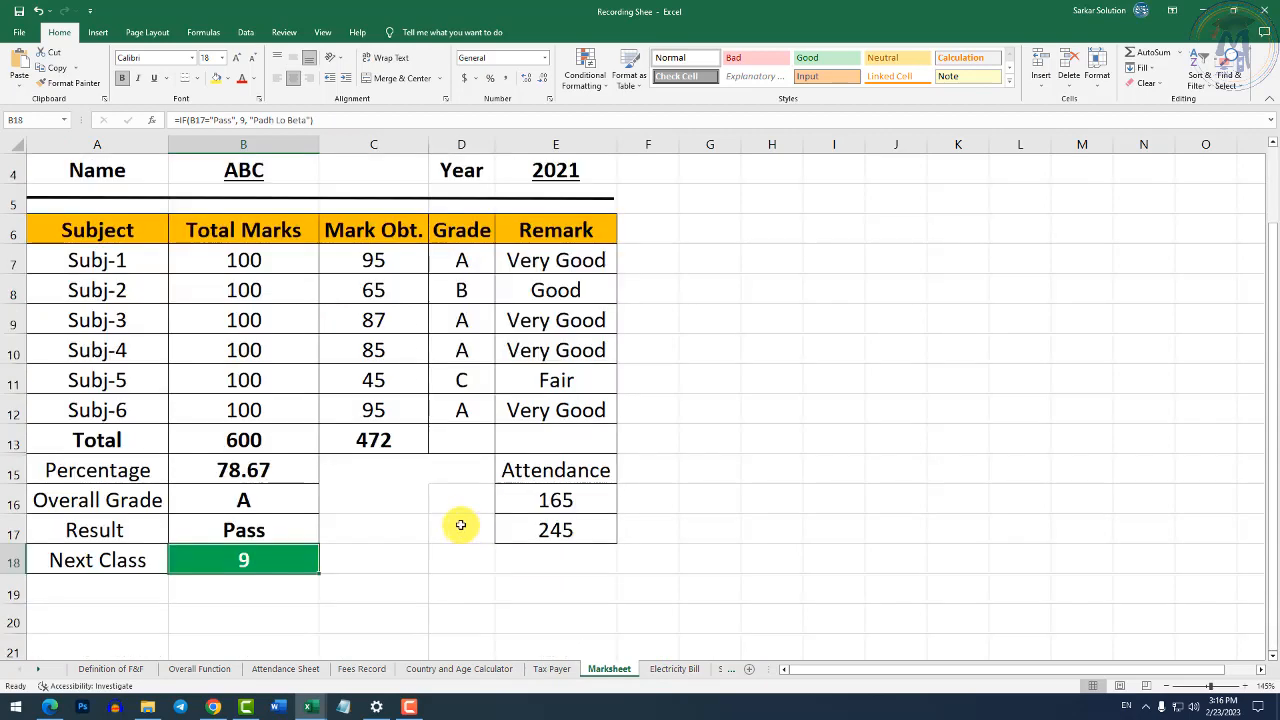
scroll(300, 460, up, 1)
scroll(270, 560, down, 1)
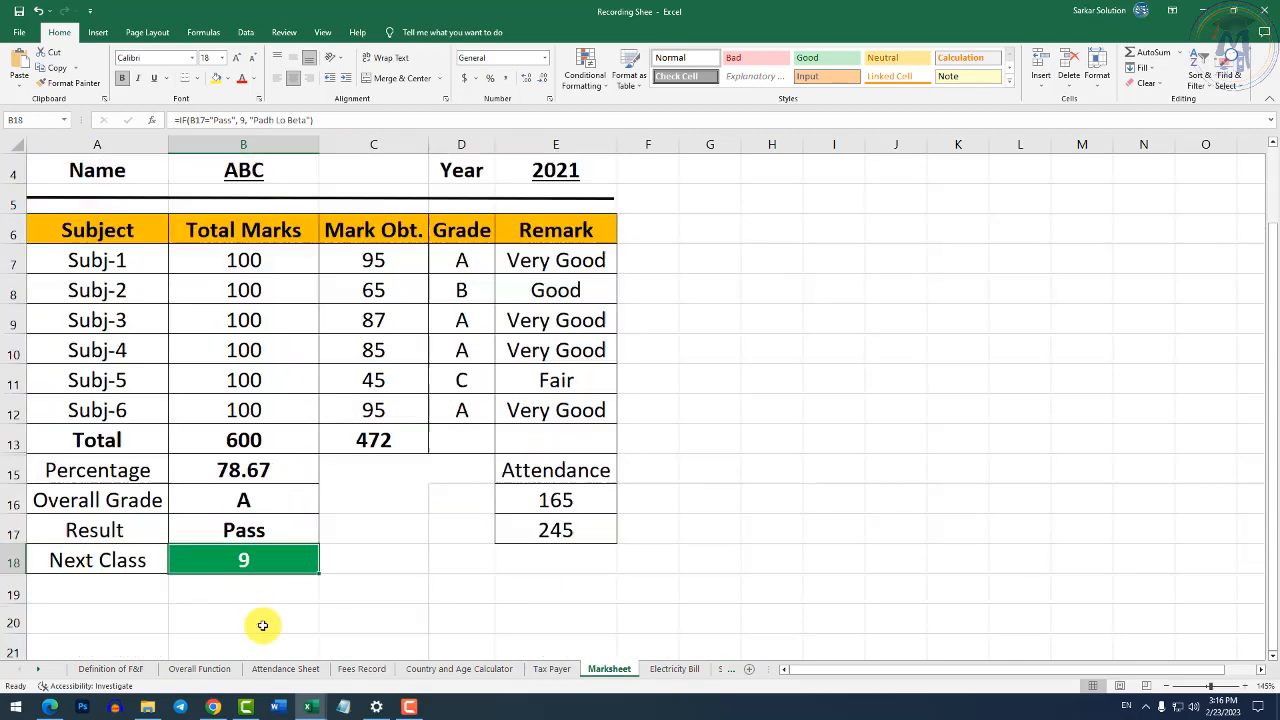
click(245, 507)
click(237, 533)
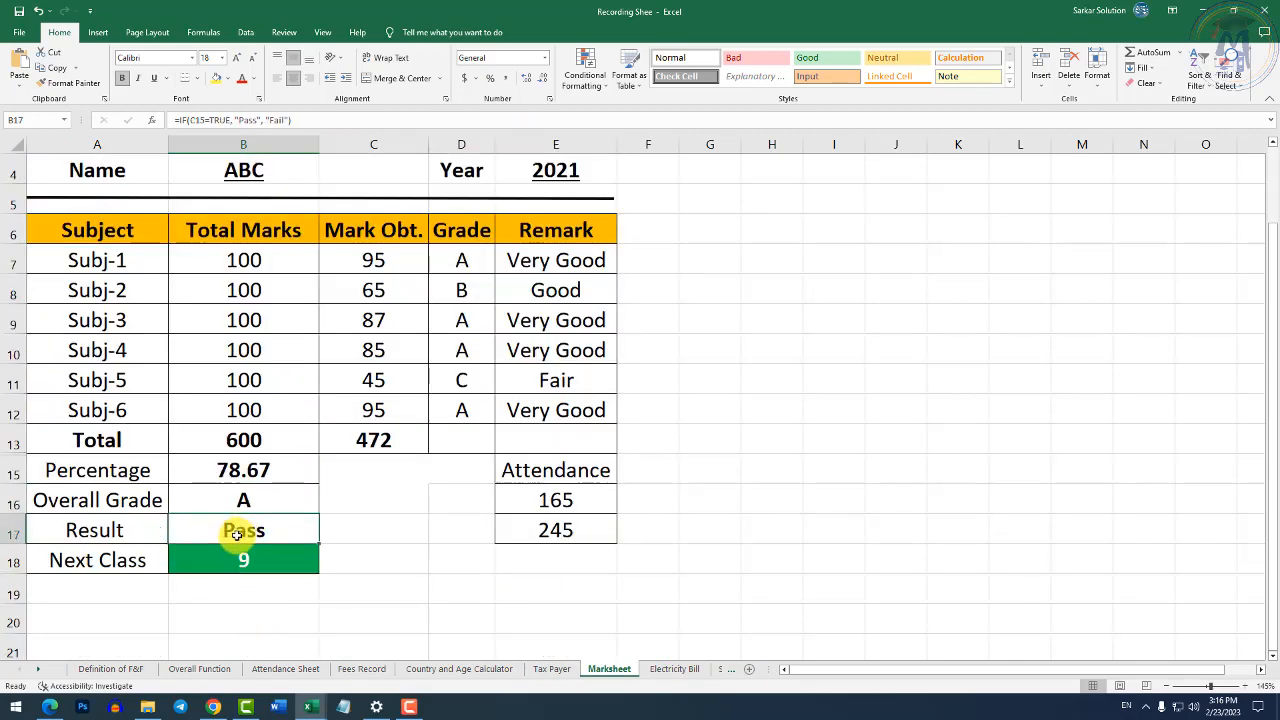
click(246, 500)
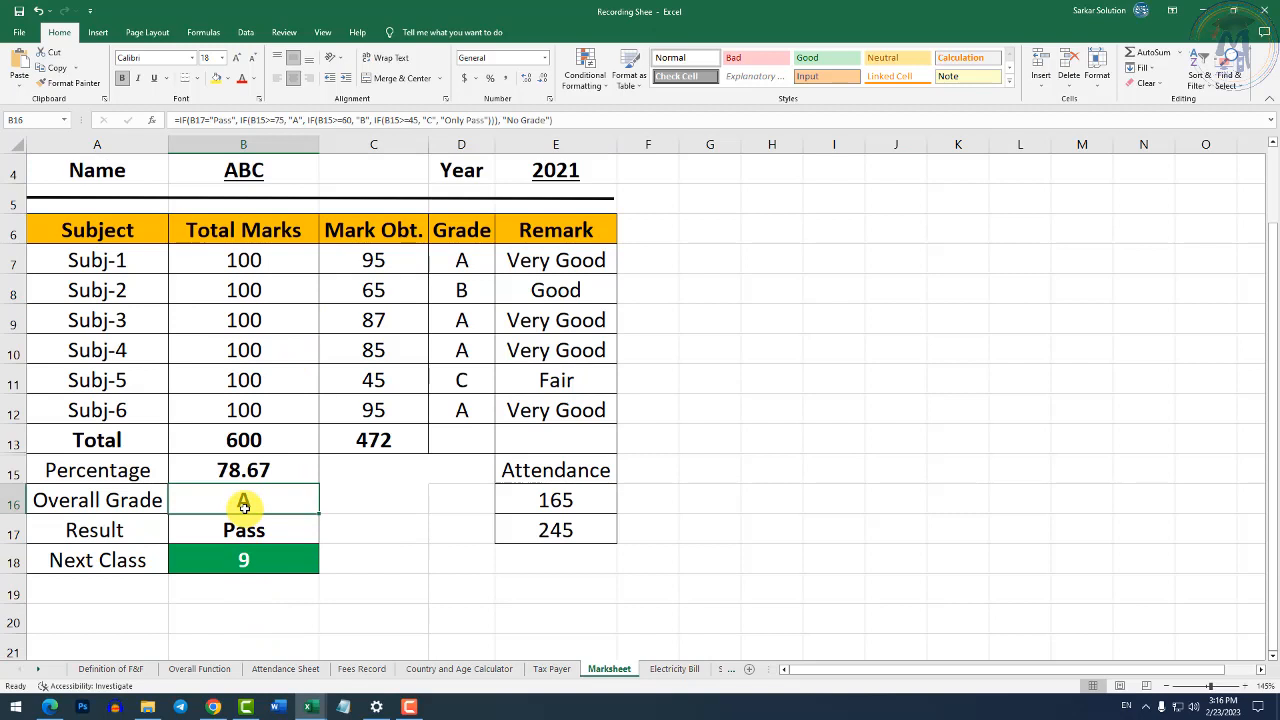
click(253, 566)
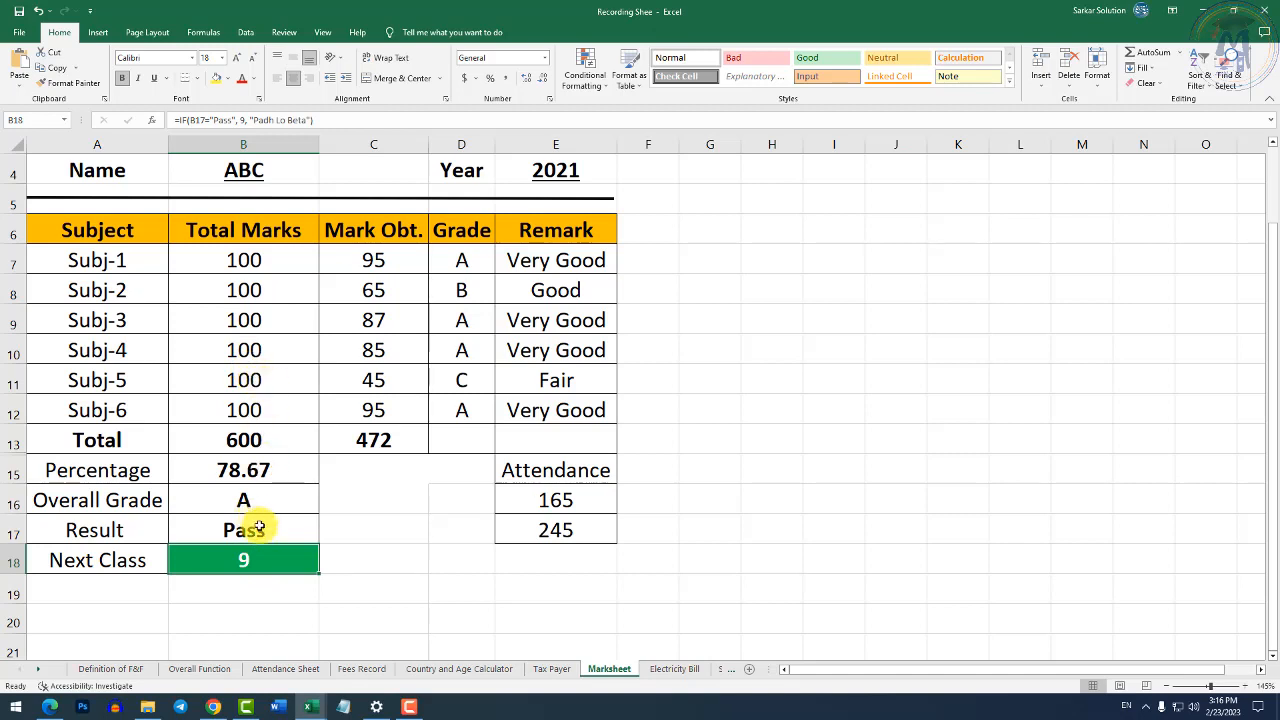
Examine the AND formula in C15 and the Result, Overall Grade and Next Class formulas in B16 to B18 of the Marksheet.
click(371, 464)
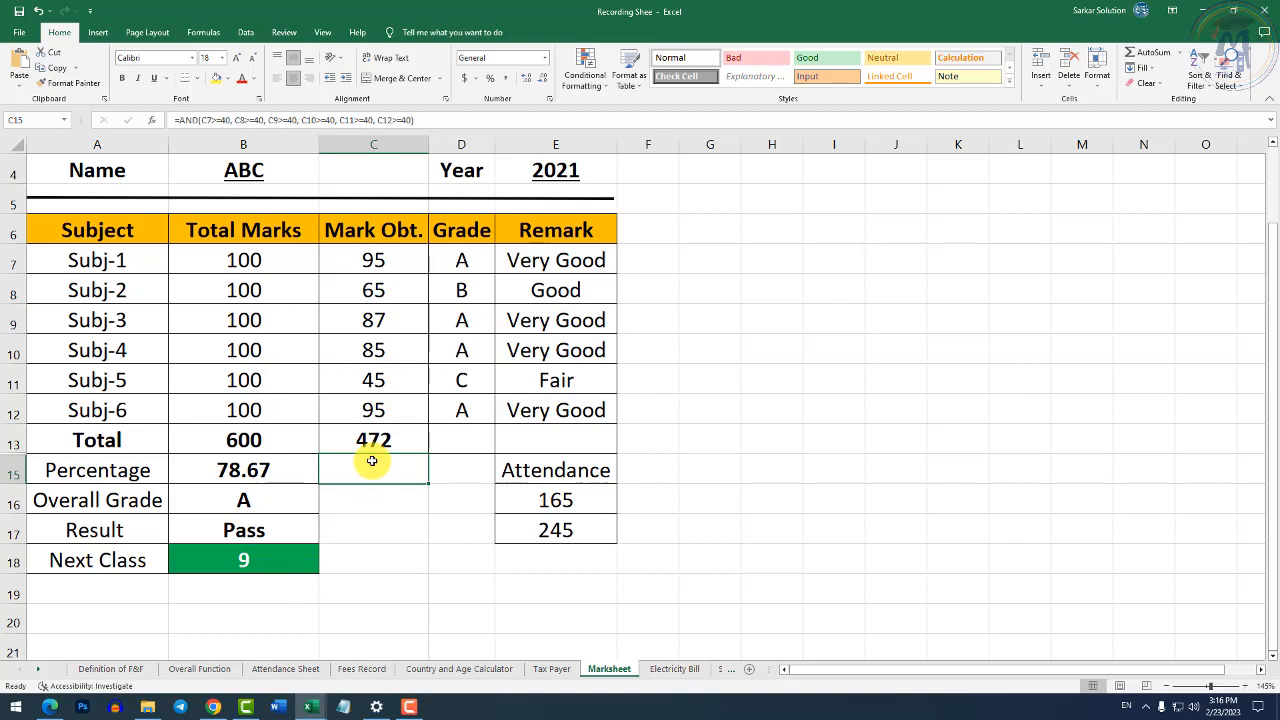
click(282, 529)
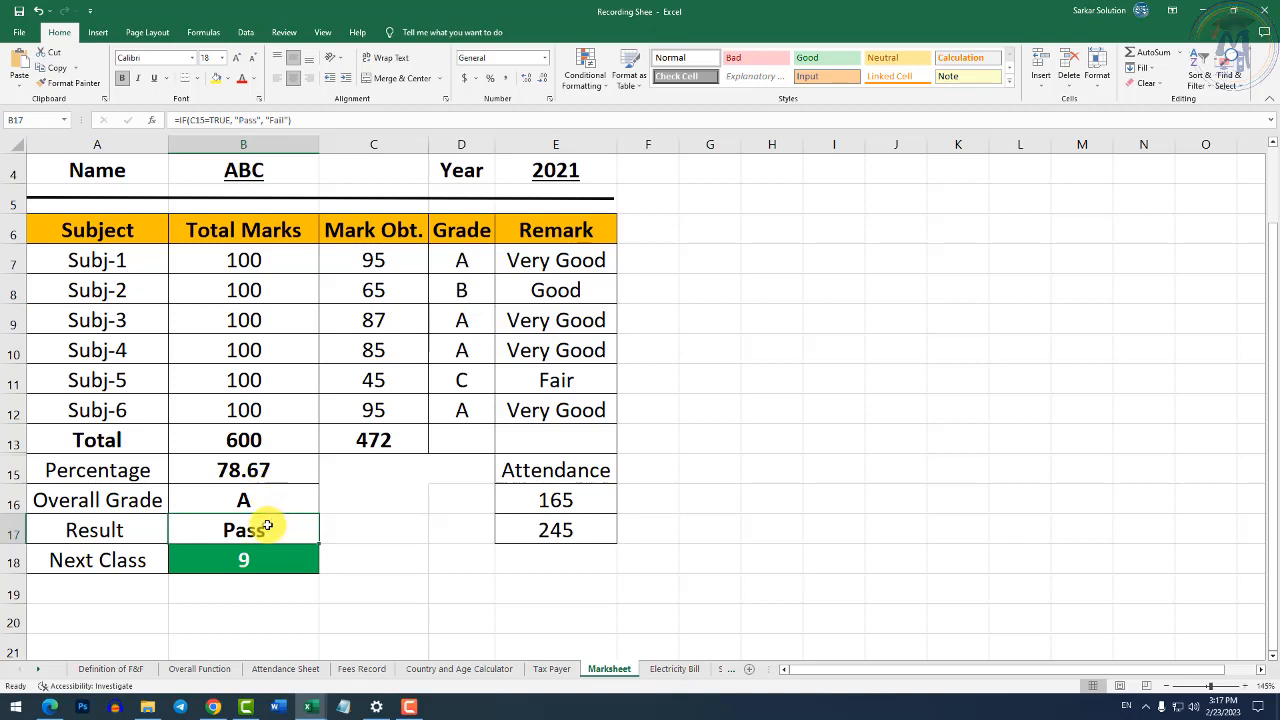
click(228, 494)
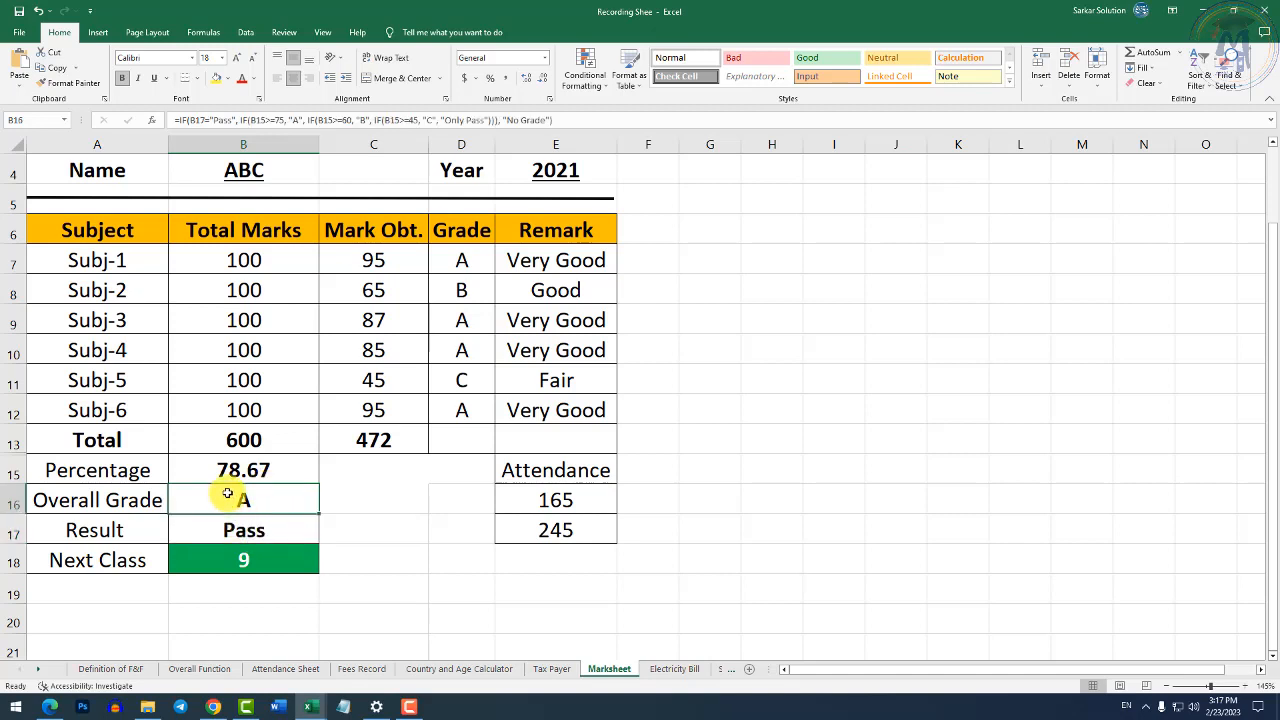
click(249, 560)
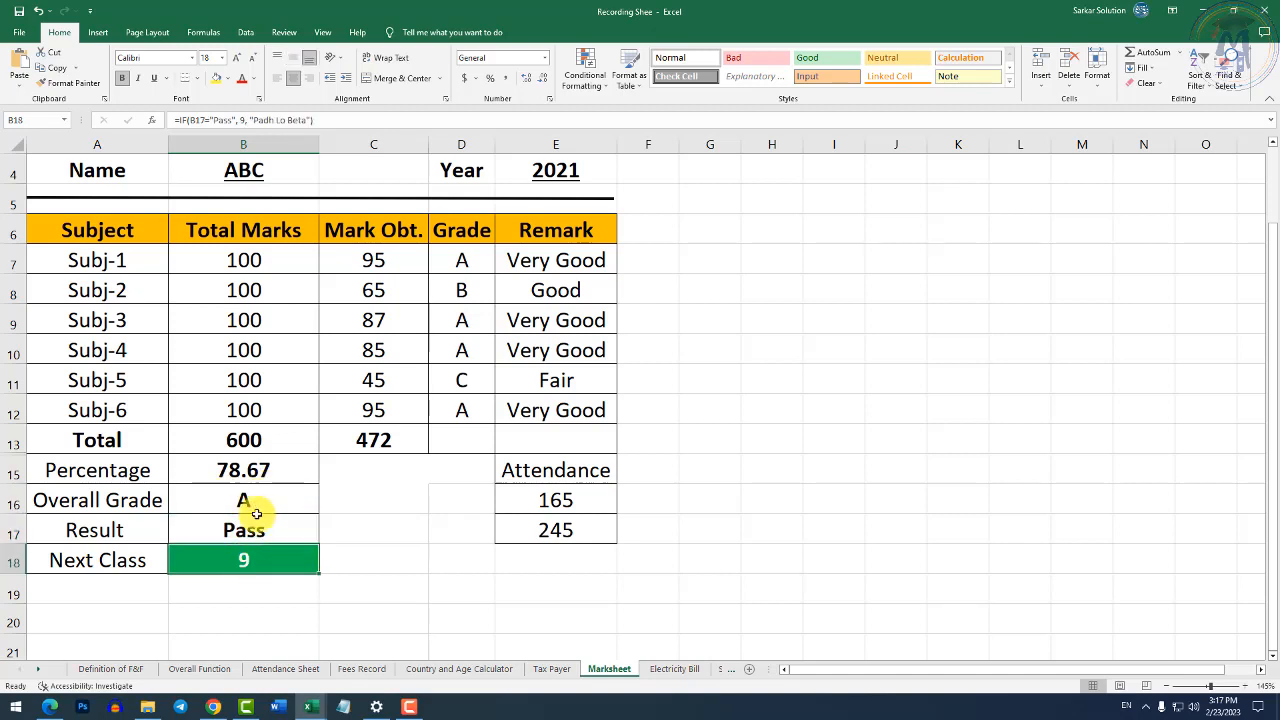
click(255, 502)
click(250, 530)
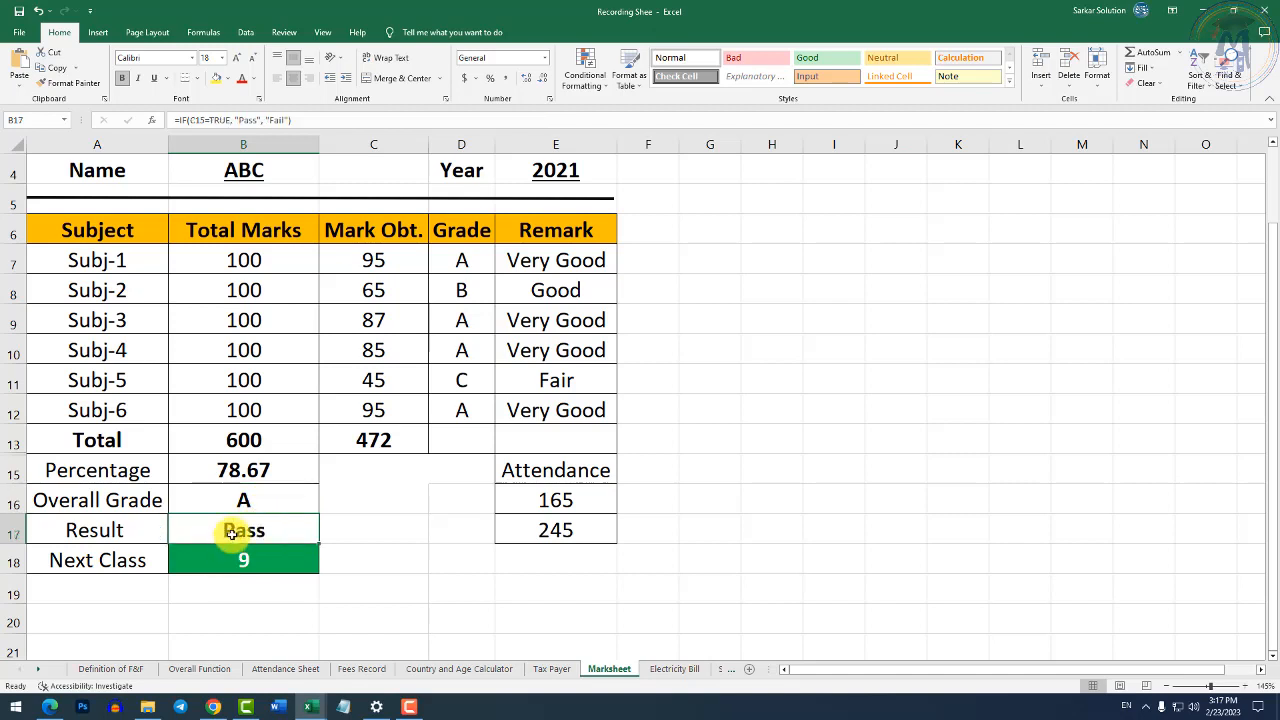
click(233, 560)
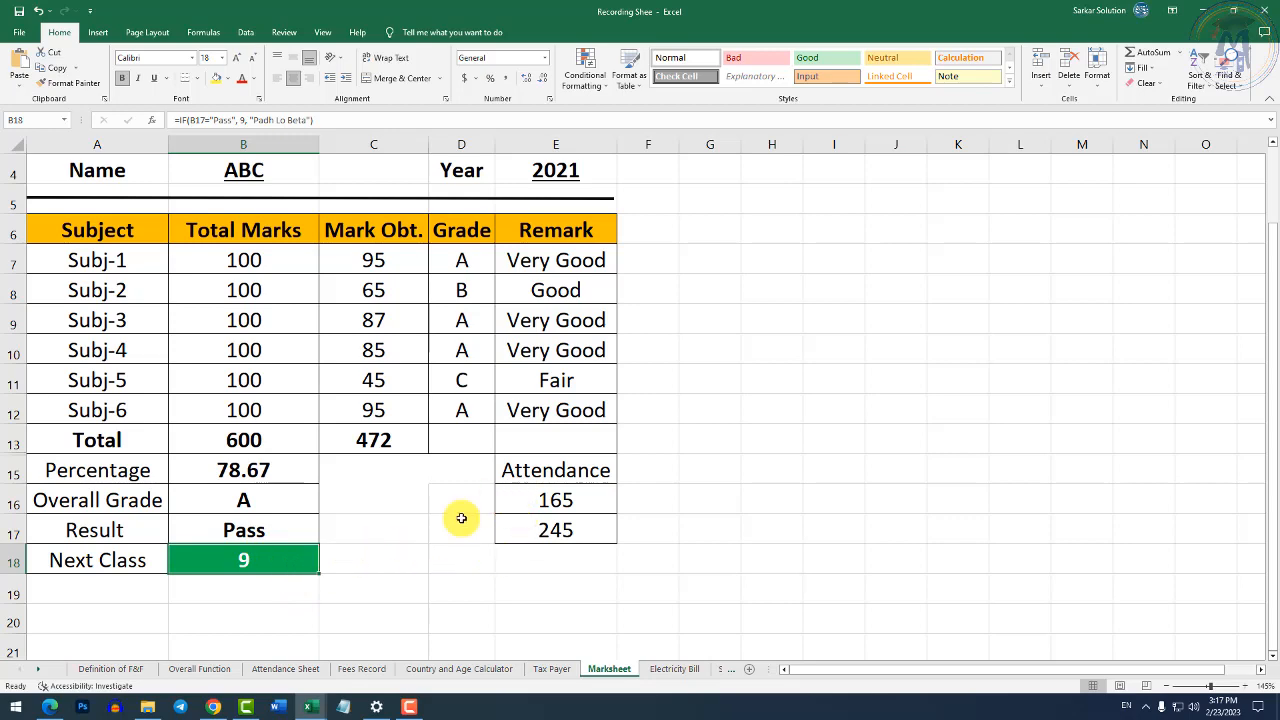
Look through the Electricity Bill, Salary Sheet and Score Card practice sheets, comparing the Score Card with the Marksheet.
click(660, 671)
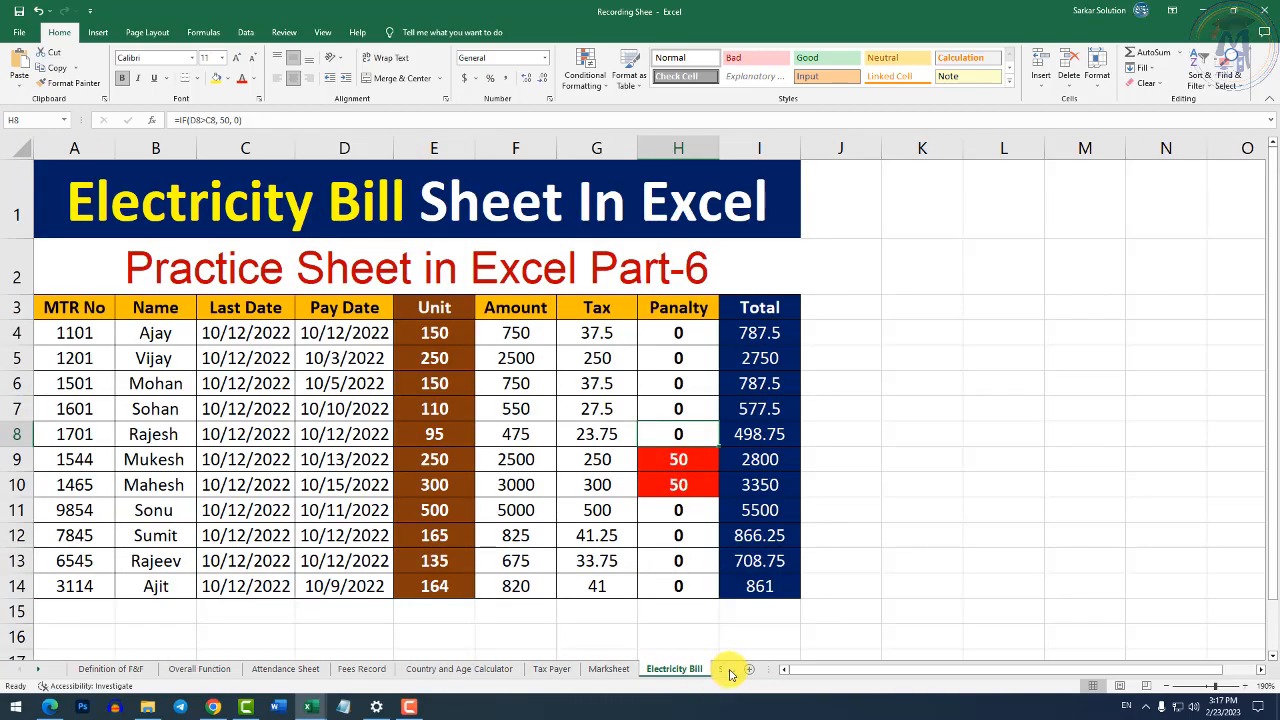
click(700, 669)
click(700, 669)
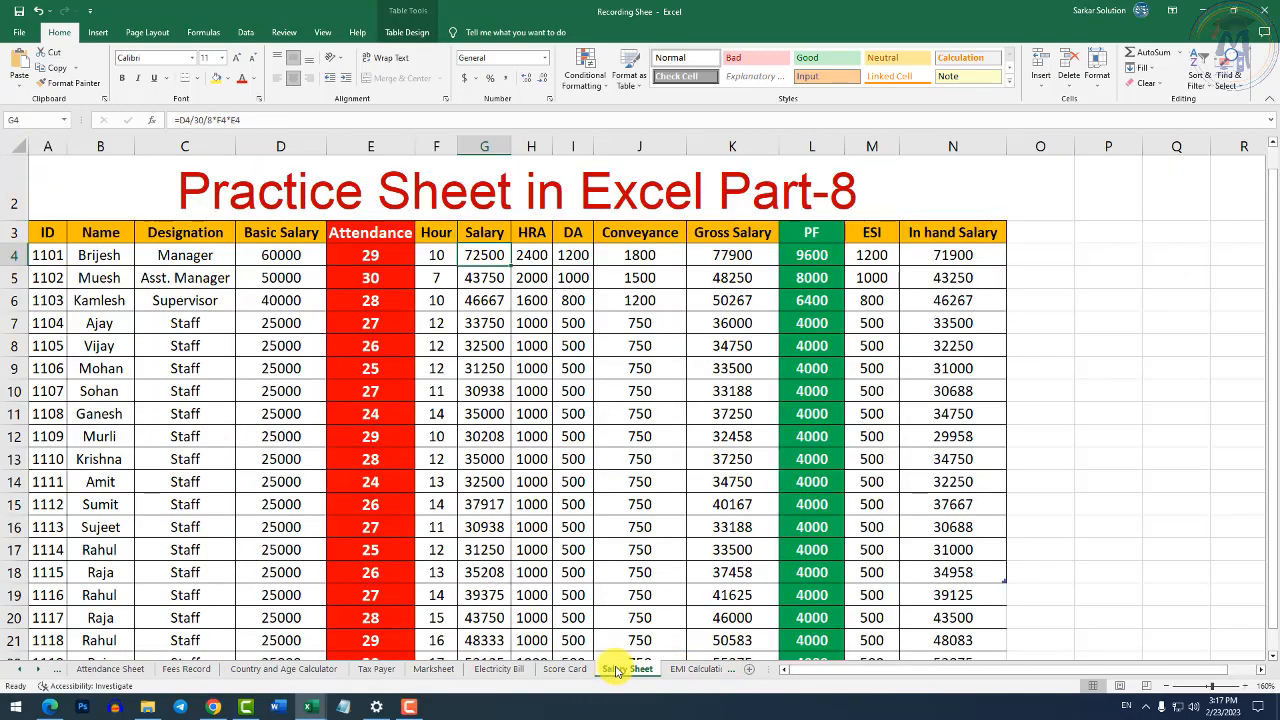
click(568, 669)
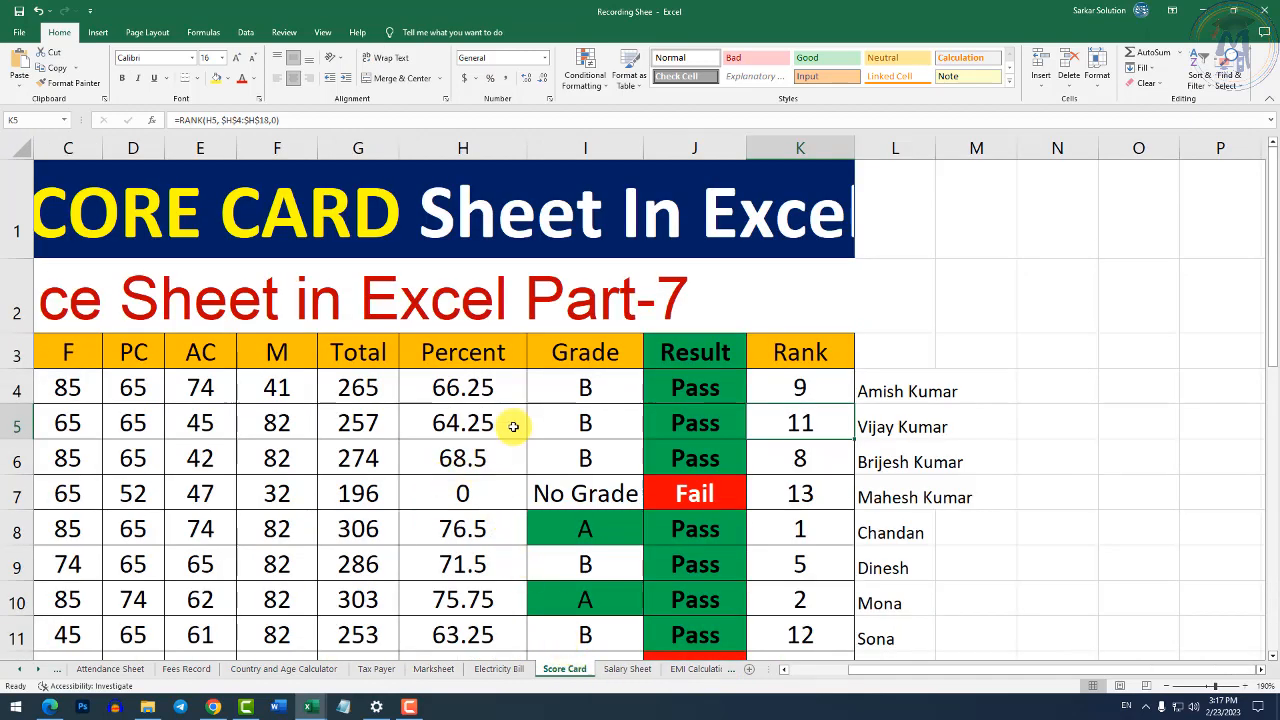
ctrl+scroll(516, 421, down, 3)
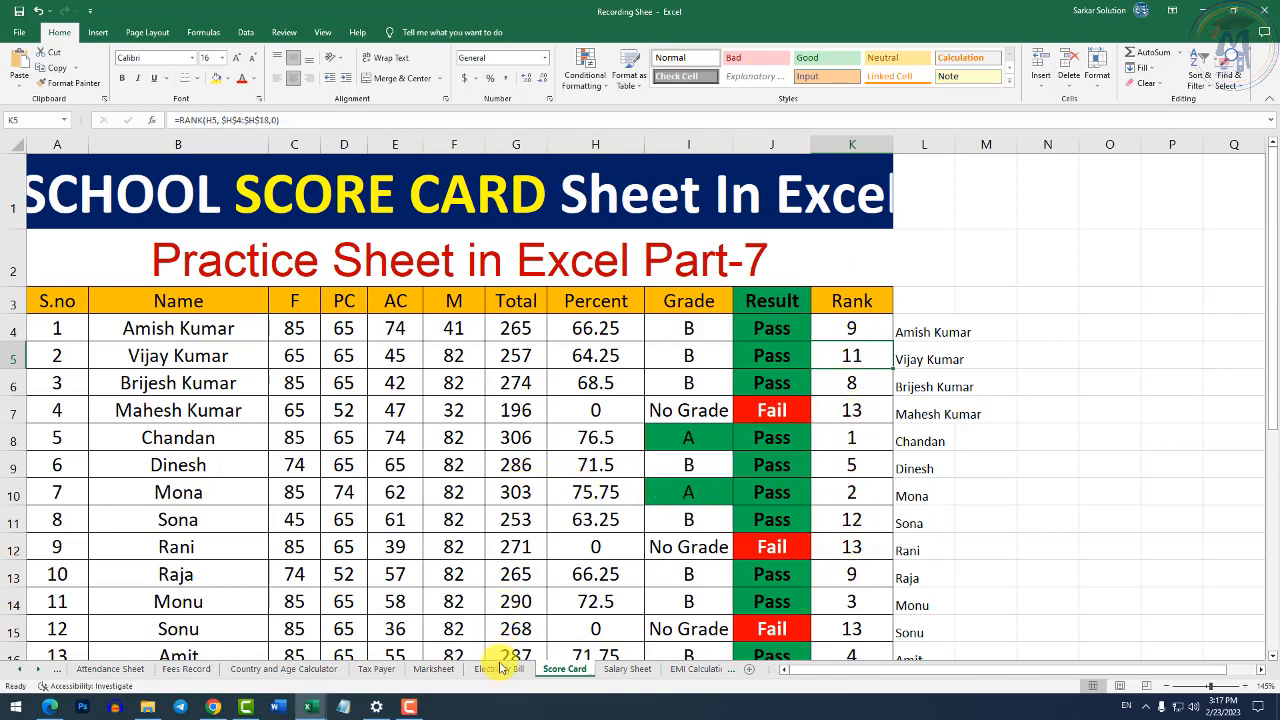
click(436, 669)
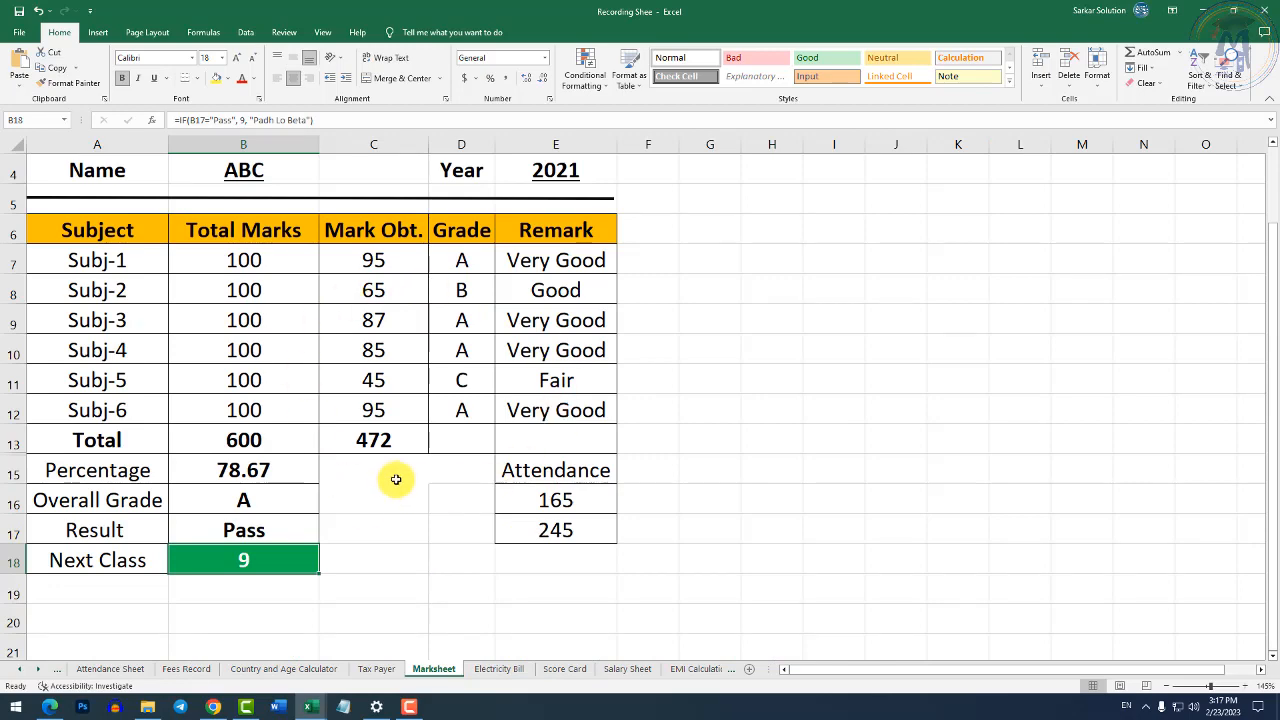
click(564, 668)
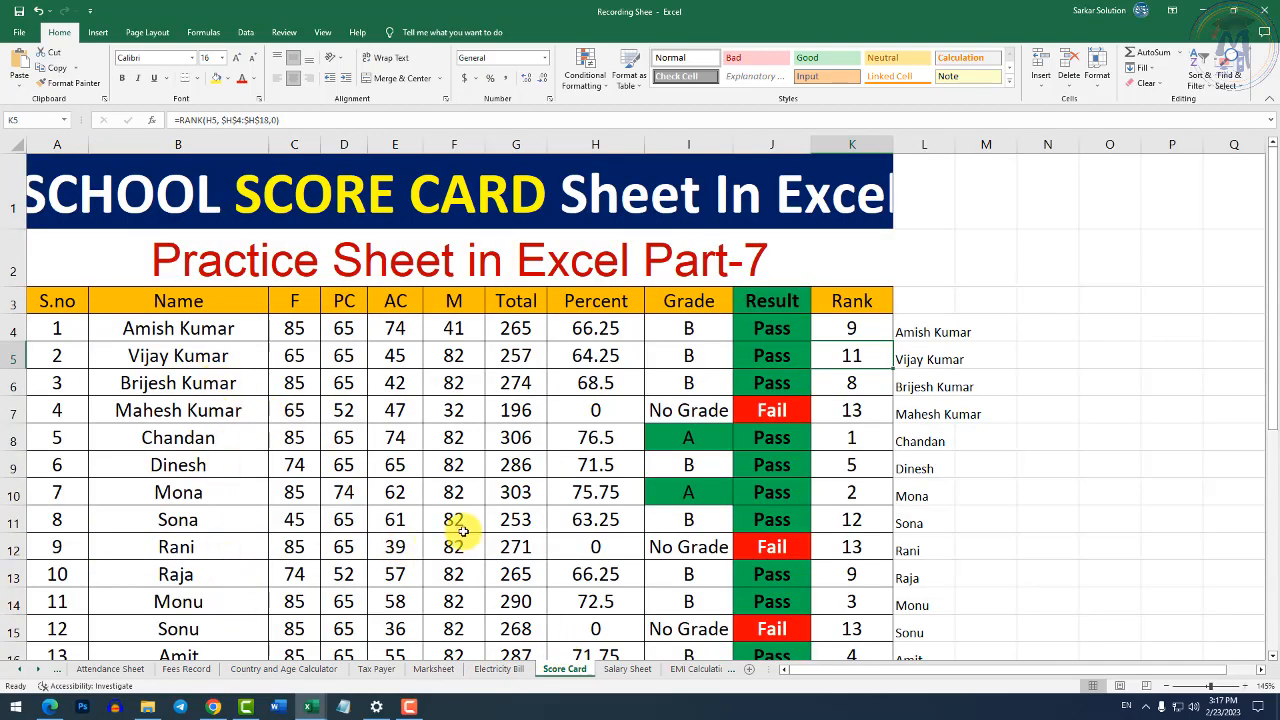
Look through the Depreciation and EMI Calculation practice sheets and return to the Salary Sheet.
click(634, 669)
click(694, 669)
click(694, 669)
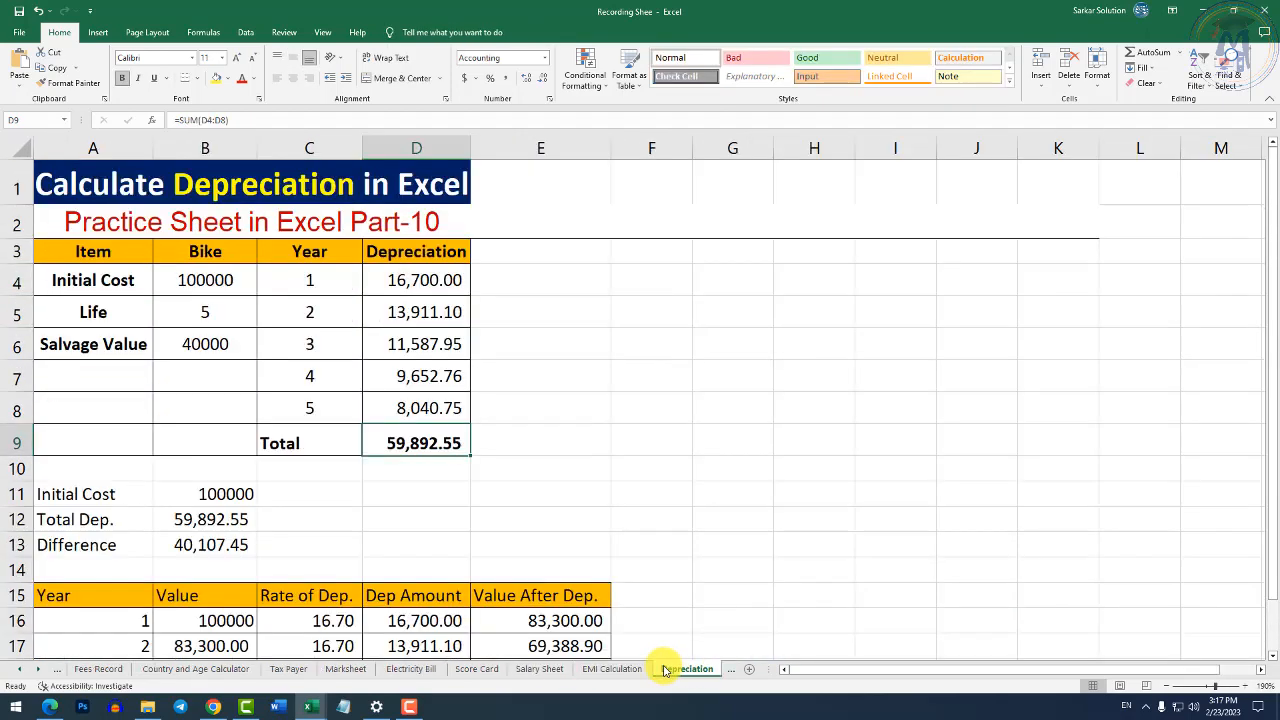
click(638, 670)
click(672, 669)
click(632, 669)
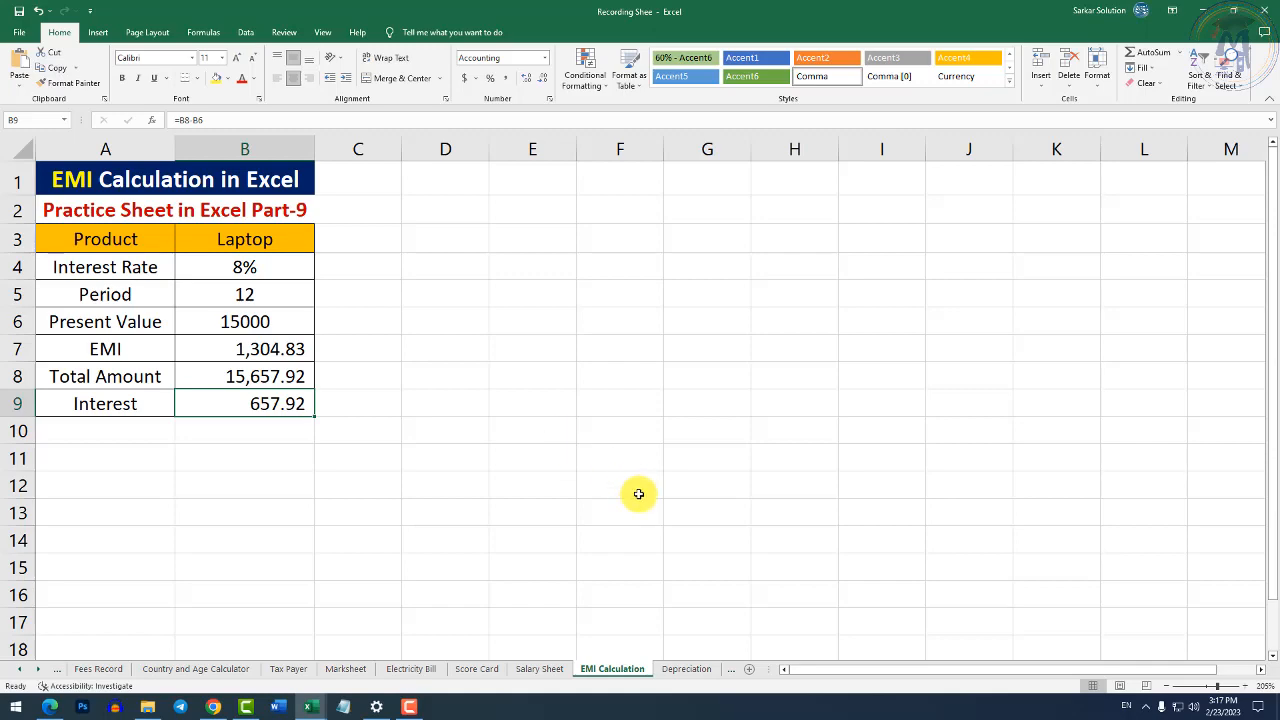
click(686, 671)
click(584, 672)
click(556, 670)
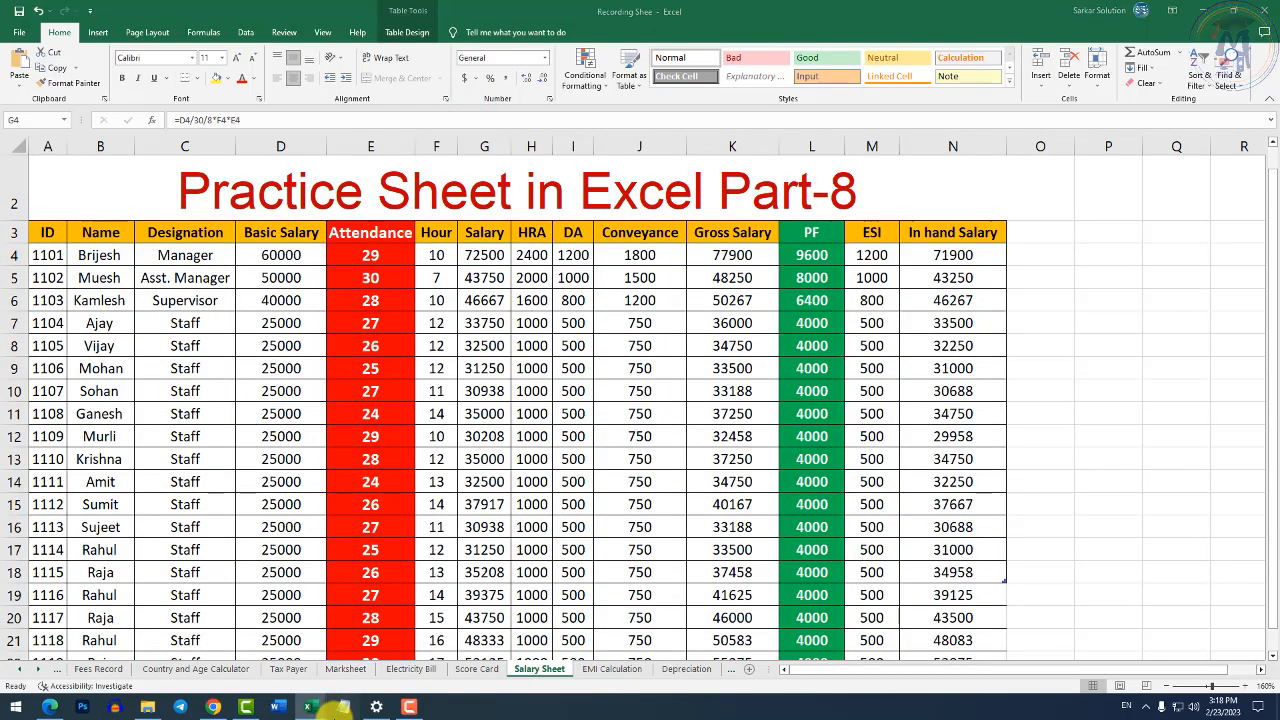
Switch to the Book1 workbook and review the available insert, page layout, formula, data and review commands.
mouse_move(310, 707)
click(343, 663)
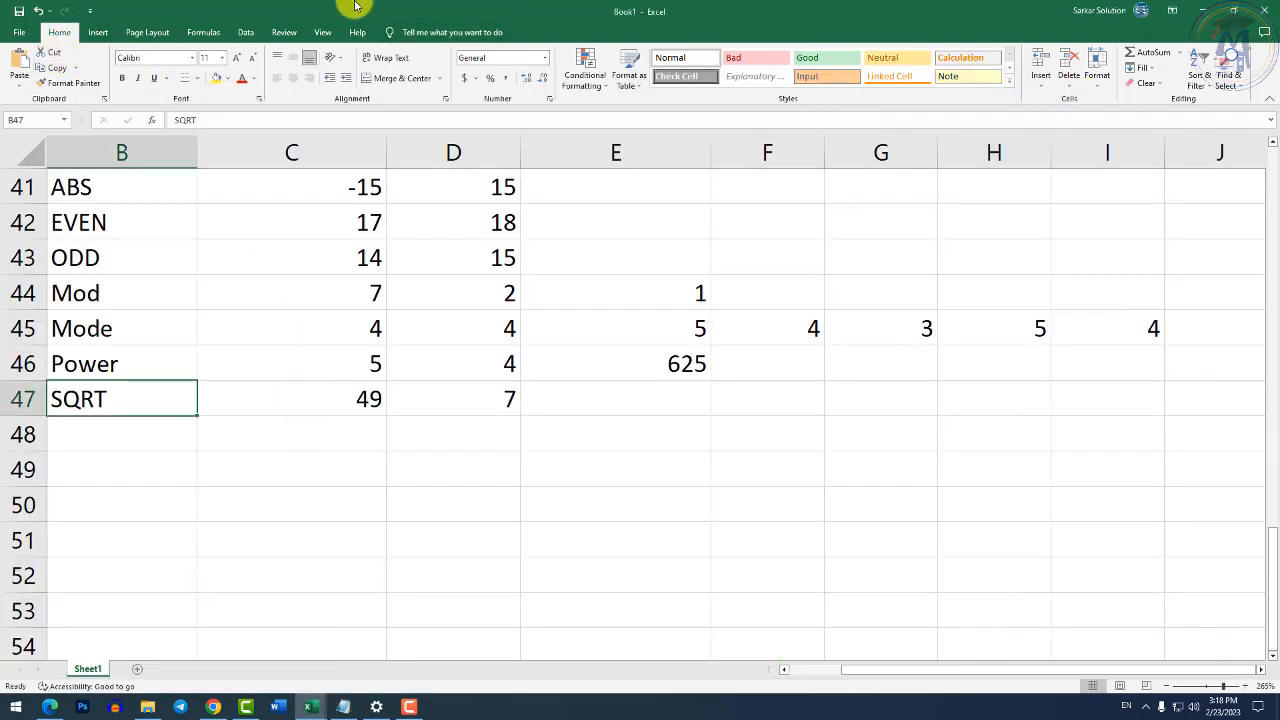
click(97, 32)
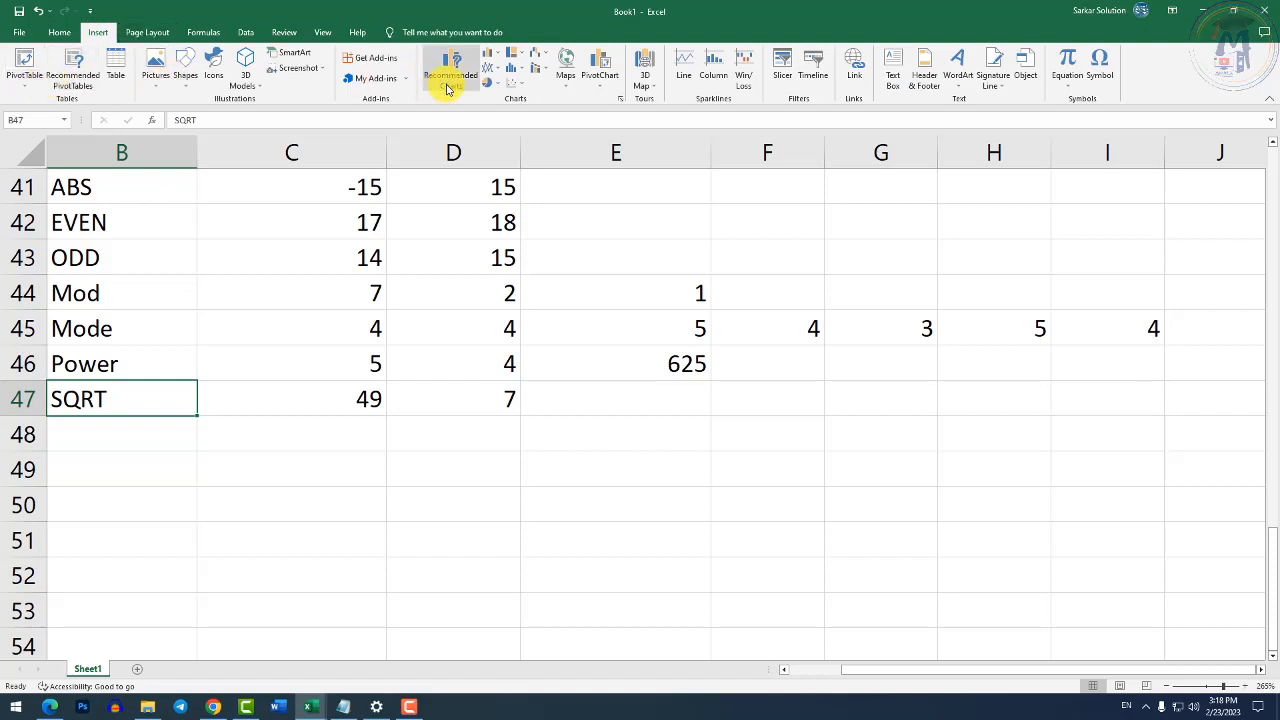
click(147, 32)
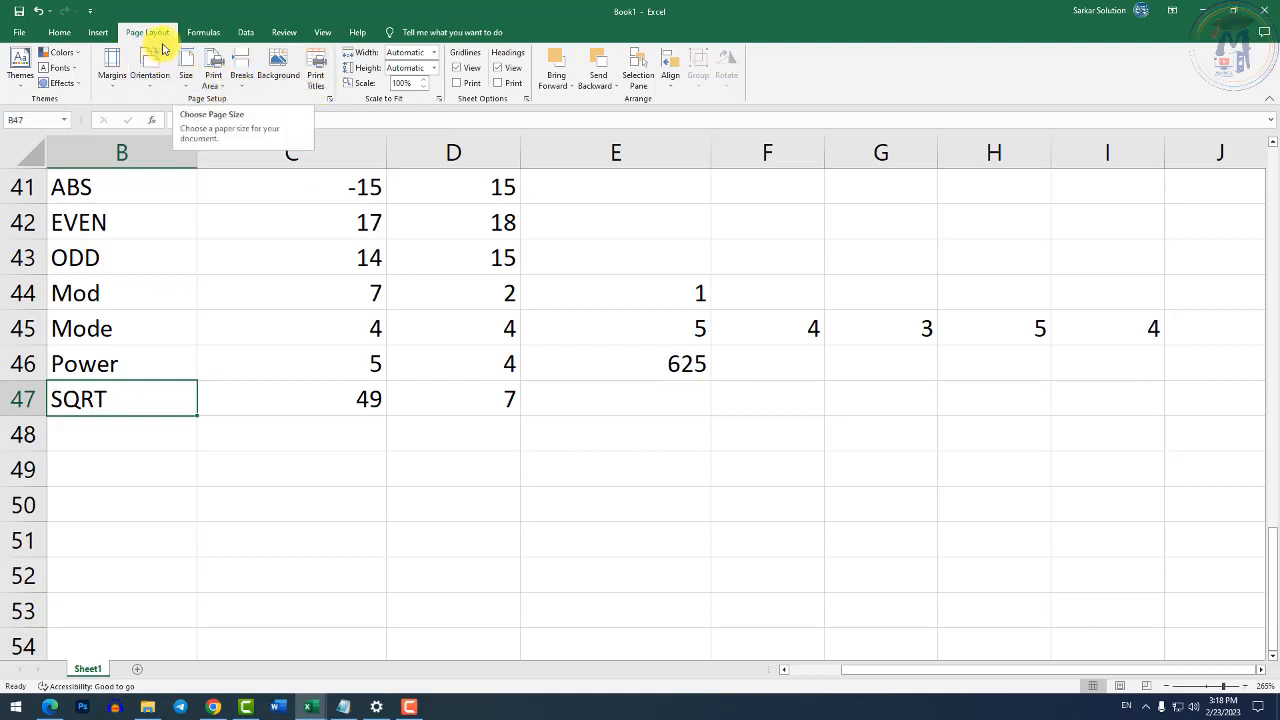
click(208, 33)
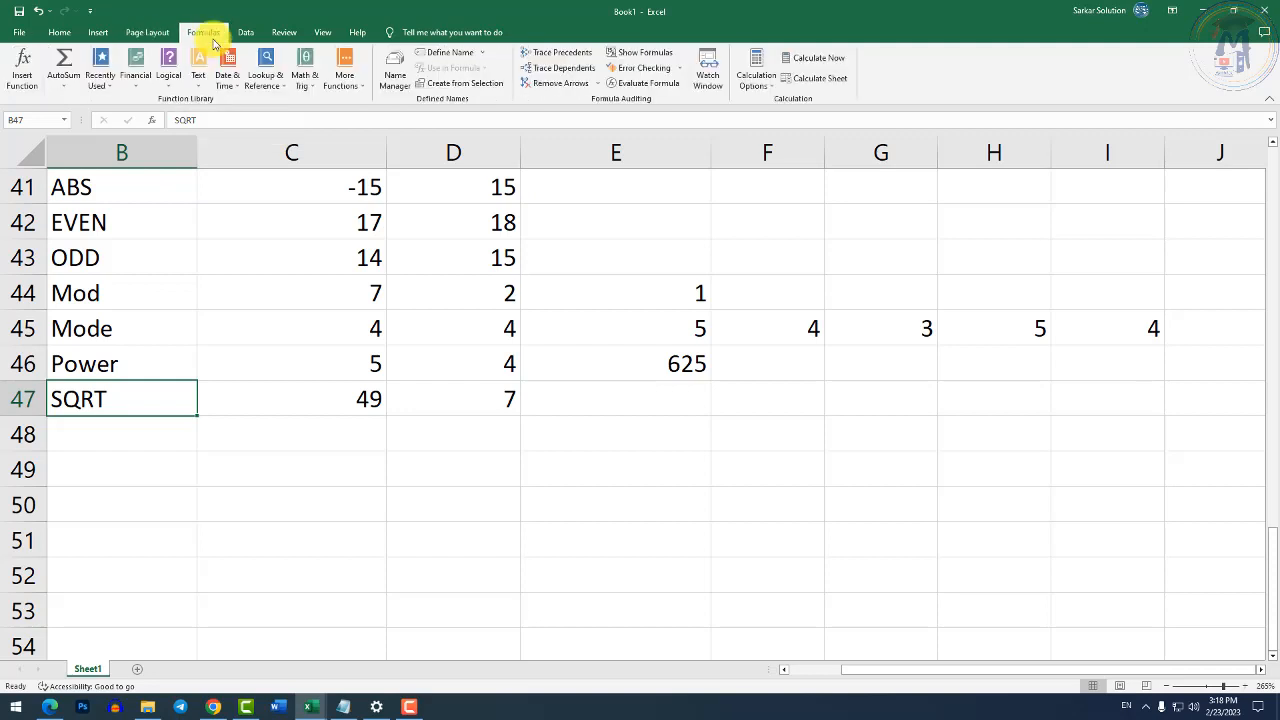
click(245, 33)
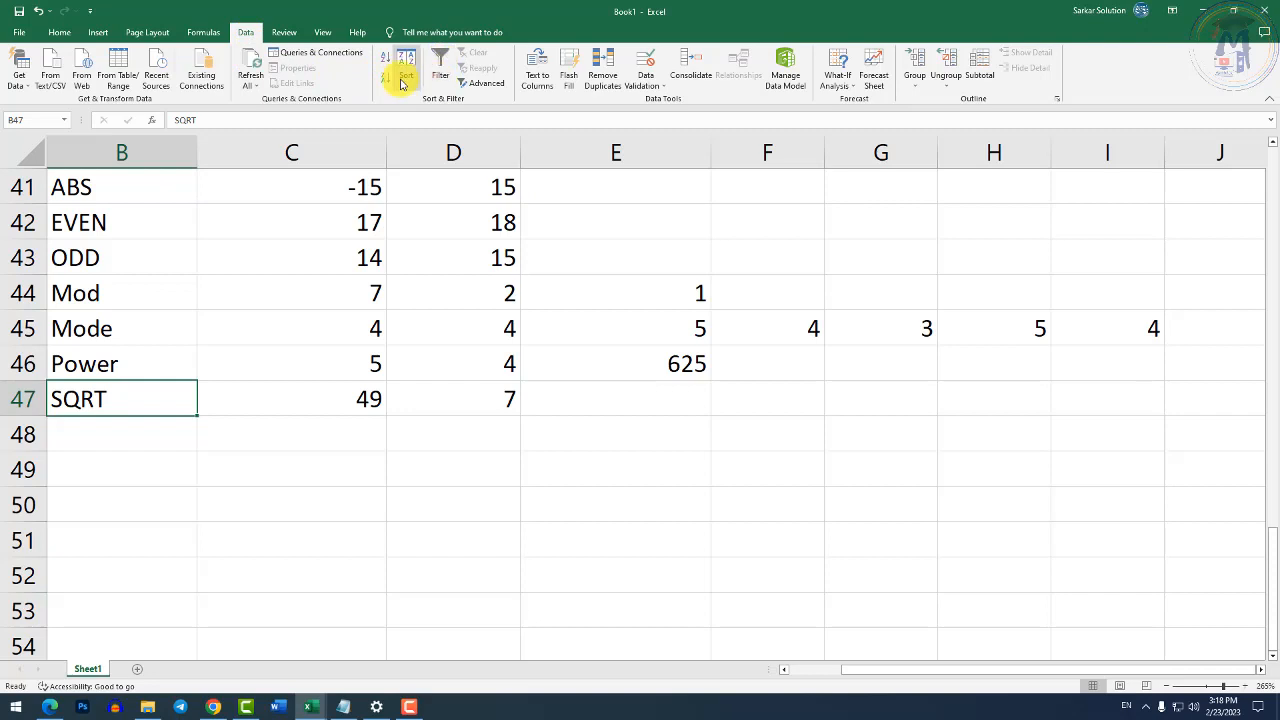
click(284, 32)
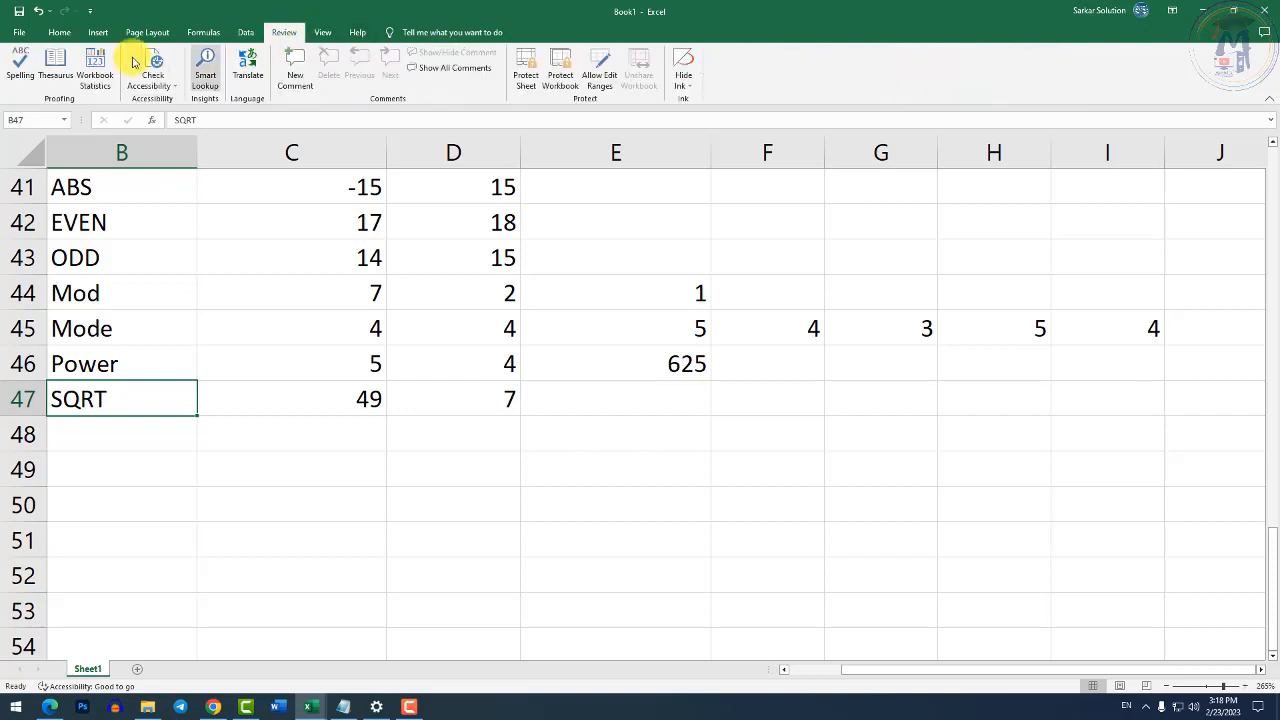
click(25, 79)
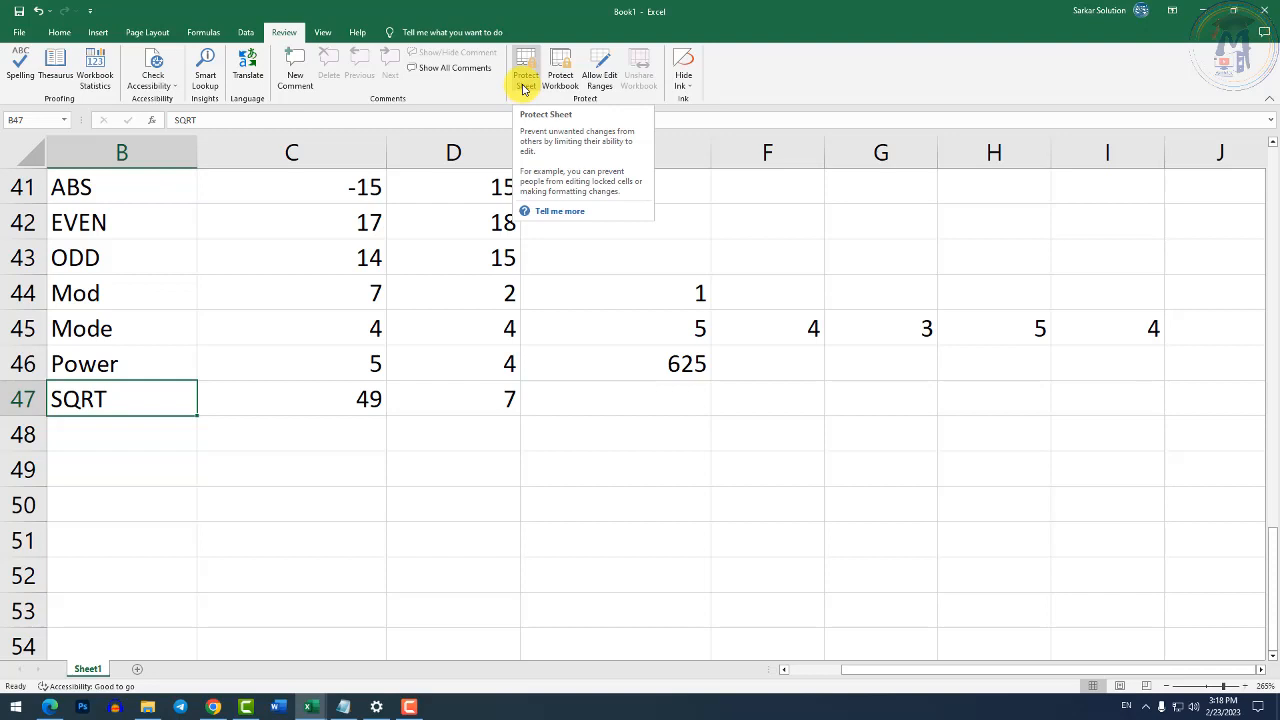
Show Sheet1 in Page Break Preview and move the vertical page break from after column H to the outer edge of column I.
click(322, 33)
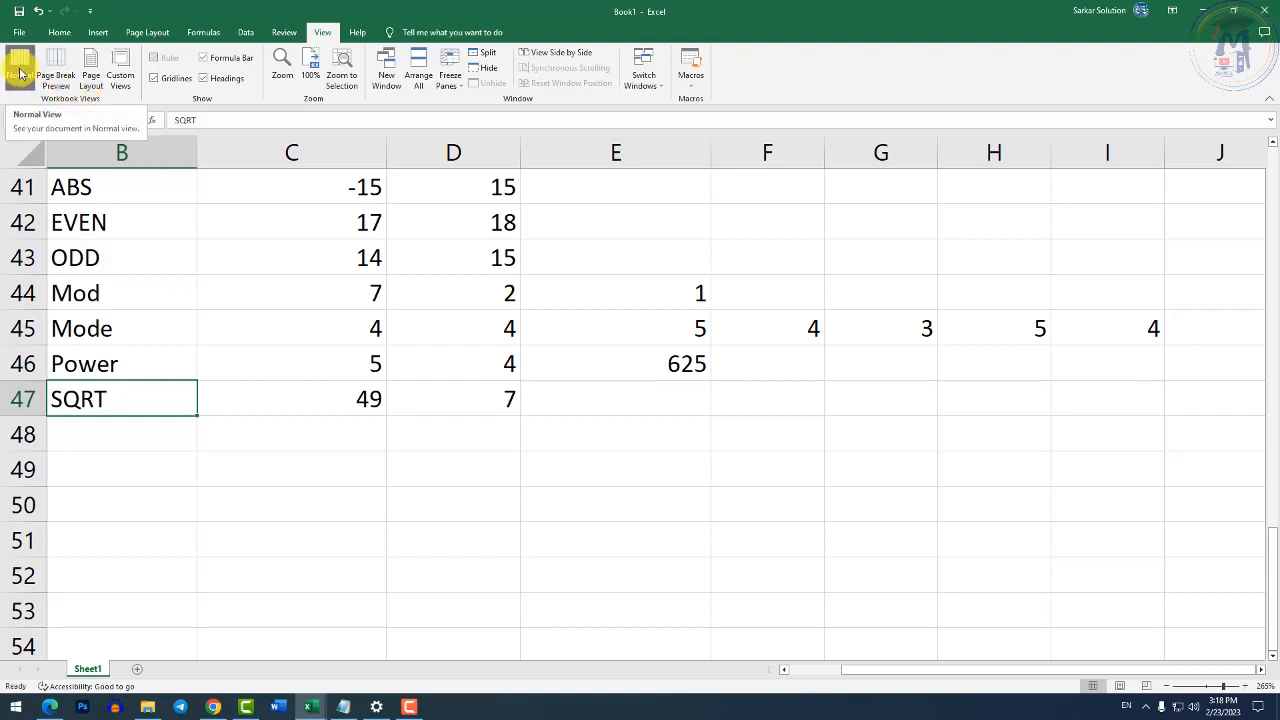
click(55, 76)
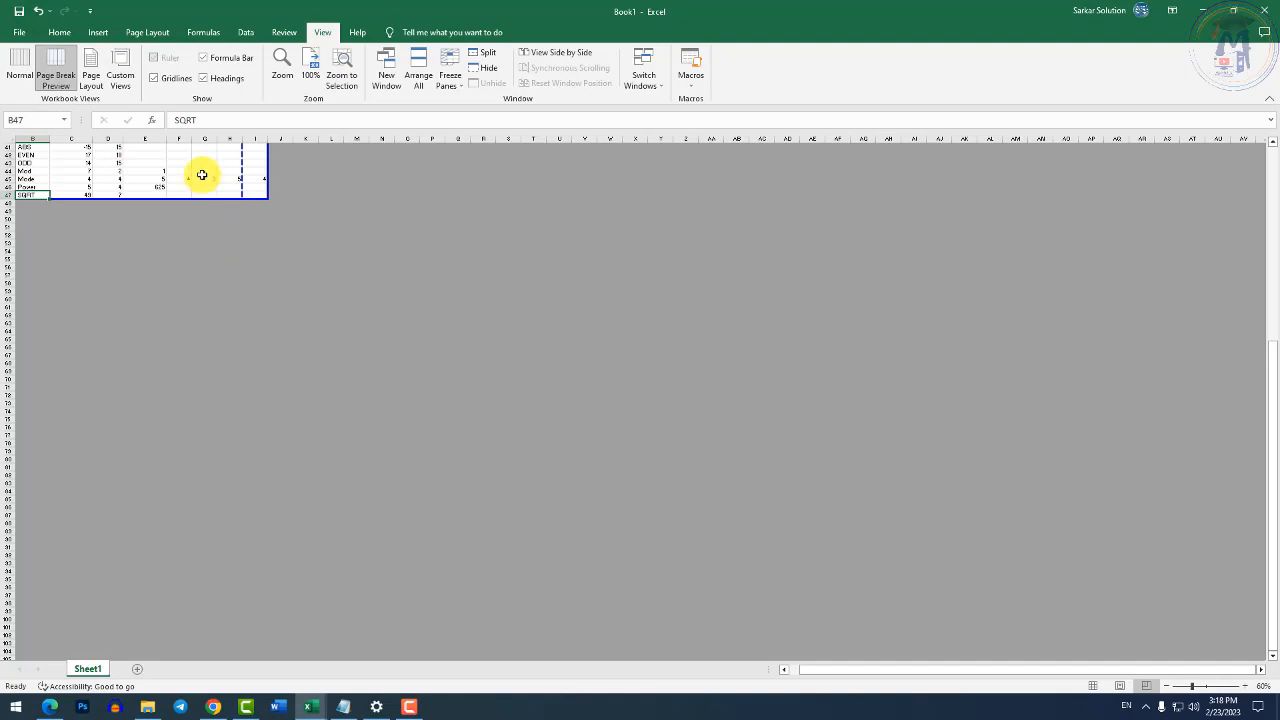
scroll(201, 175, up, 10)
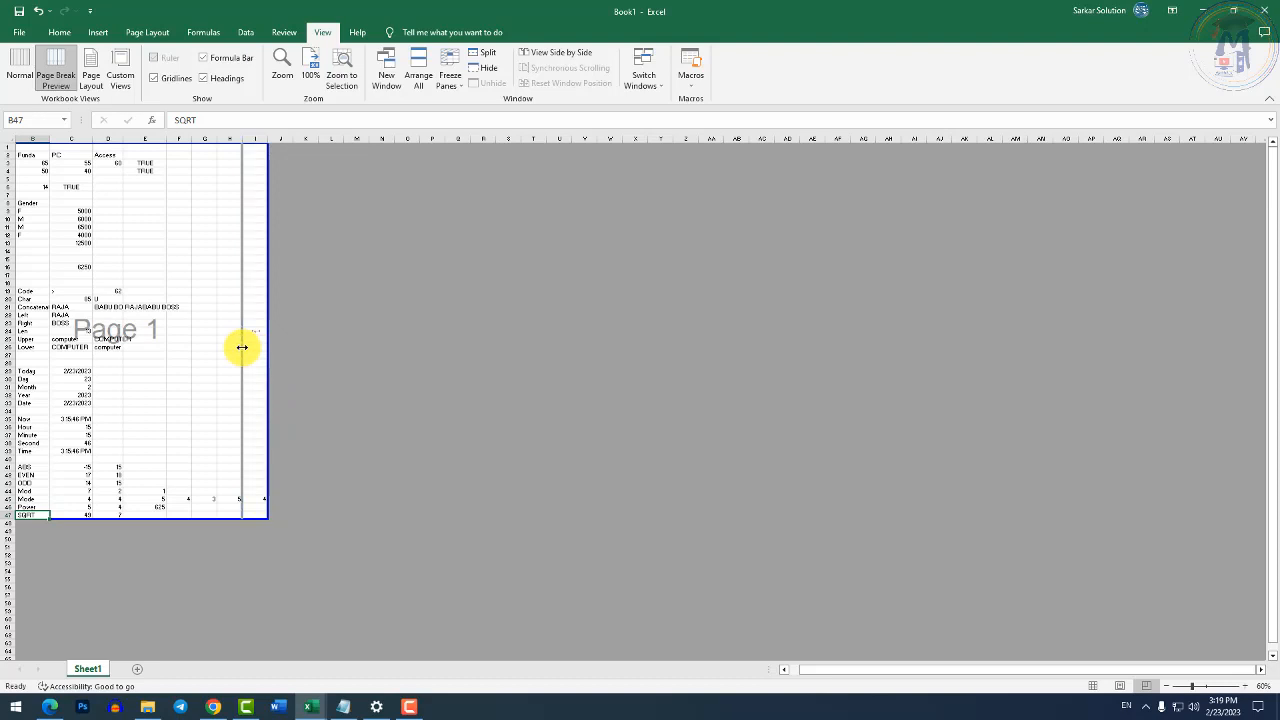
drag(242, 347, 267, 351)
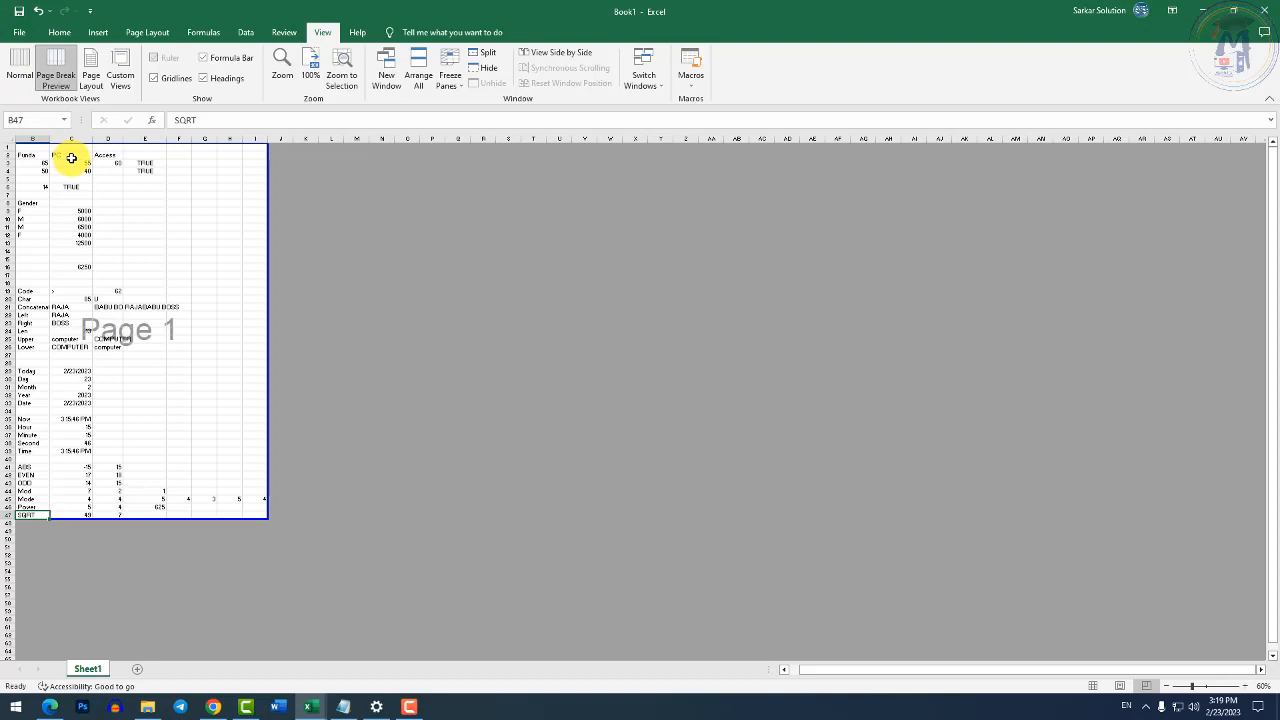
Display Sheet1 in Page Layout view and activate the header's centre, left and right sections for editing.
click(89, 82)
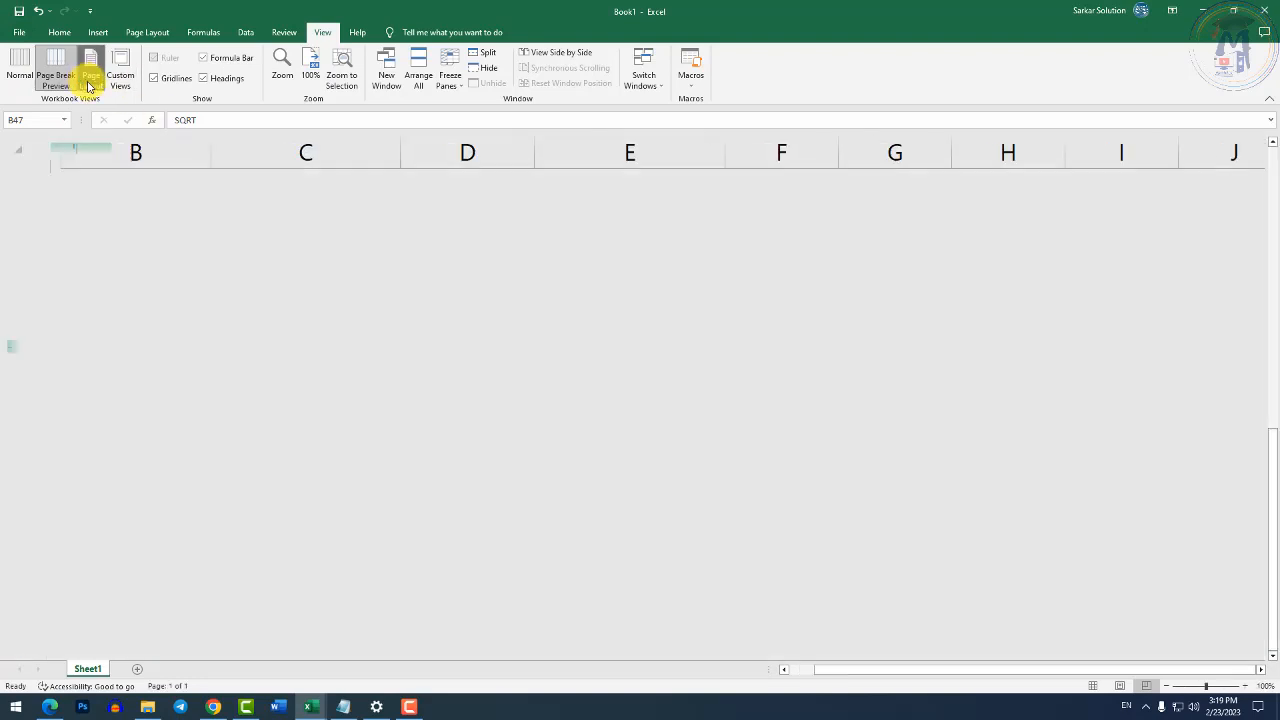
scroll(360, 320, up, 5)
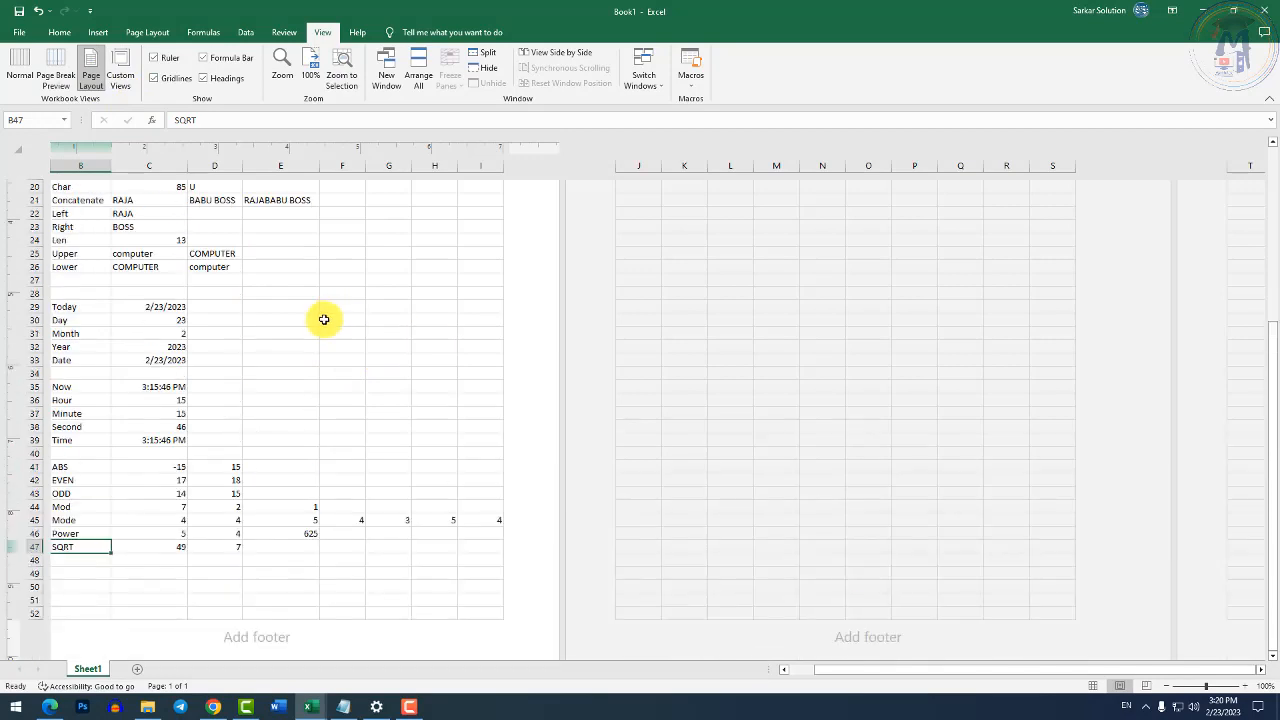
scroll(324, 319, up, 7)
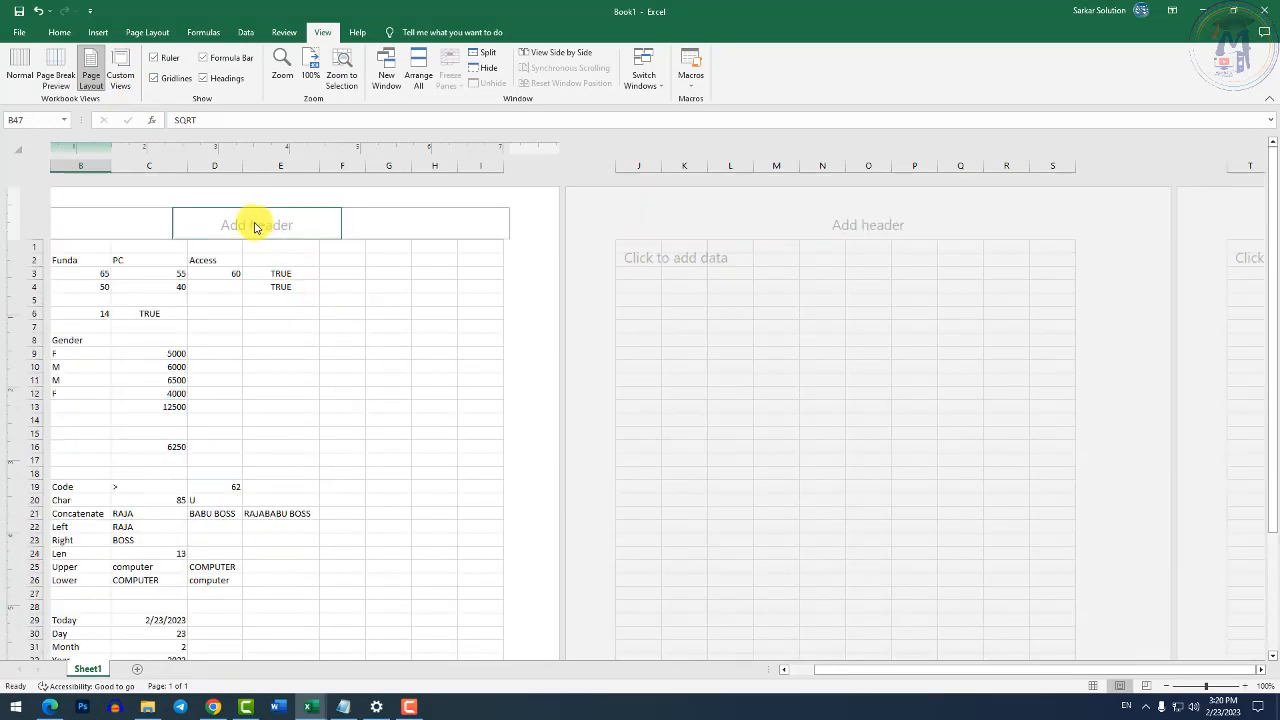
click(223, 223)
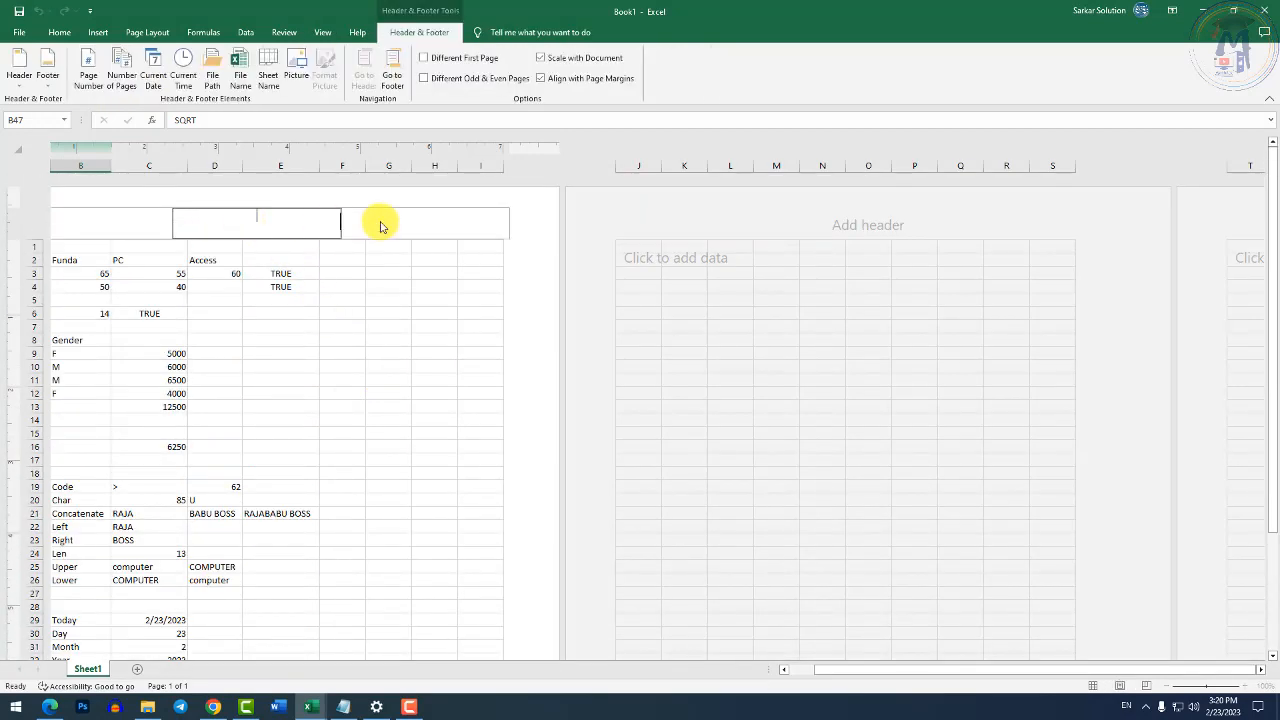
click(115, 220)
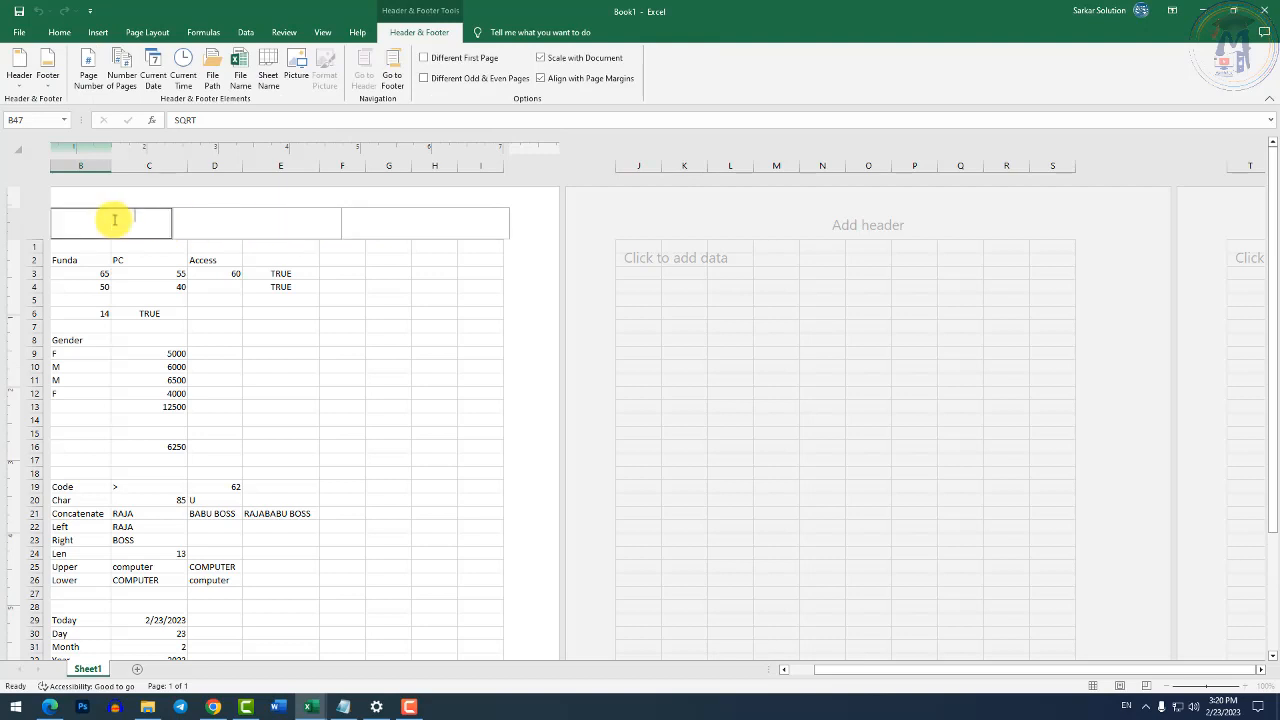
click(392, 224)
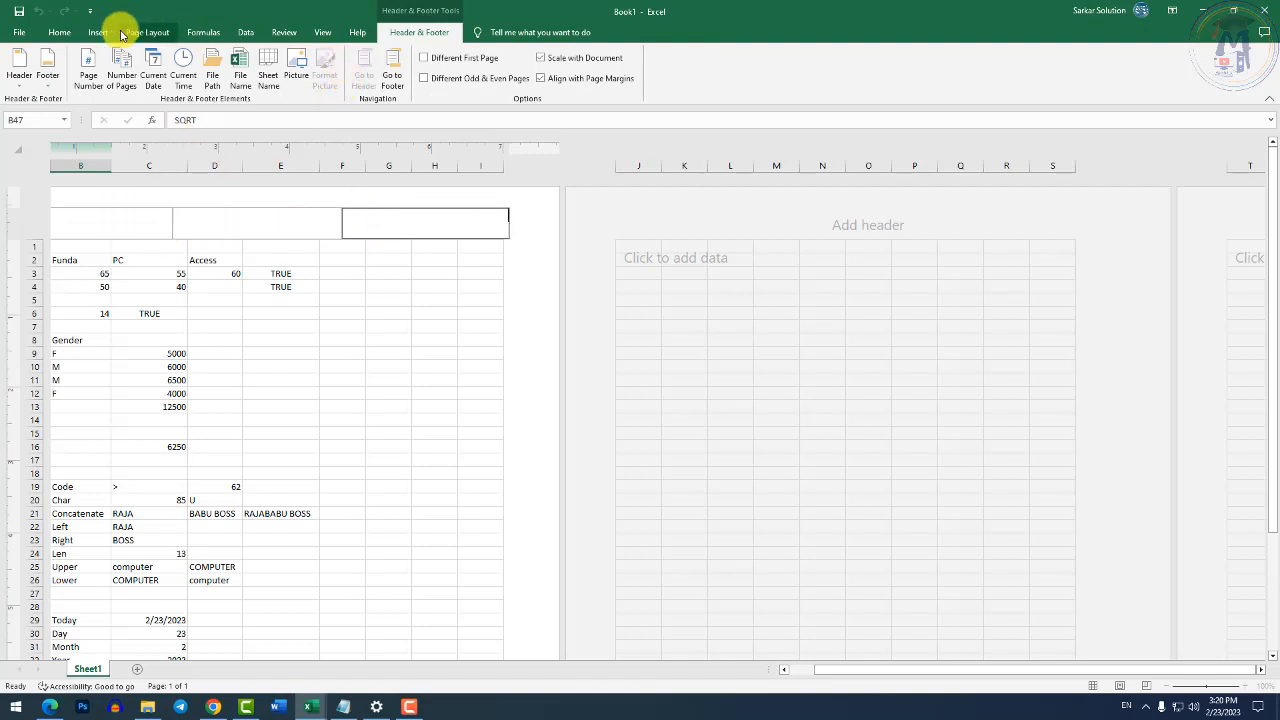